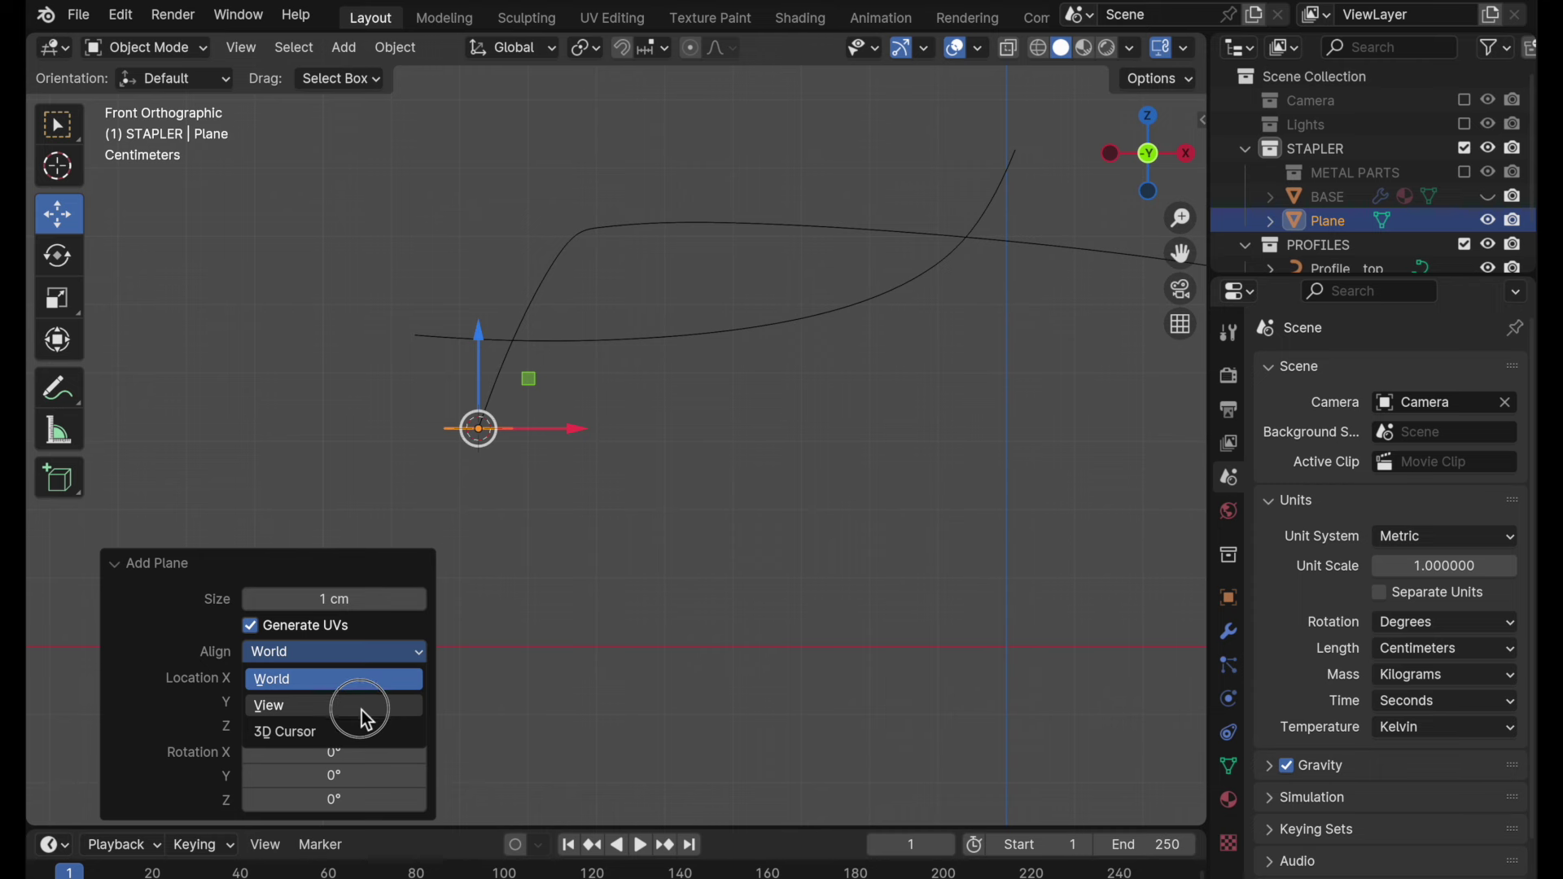
# - Align the new 1 cm plane to the view and apply its rotation and scale
pyautogui.click(361, 708)
pyautogui.hotkey('ctrl', 'a')
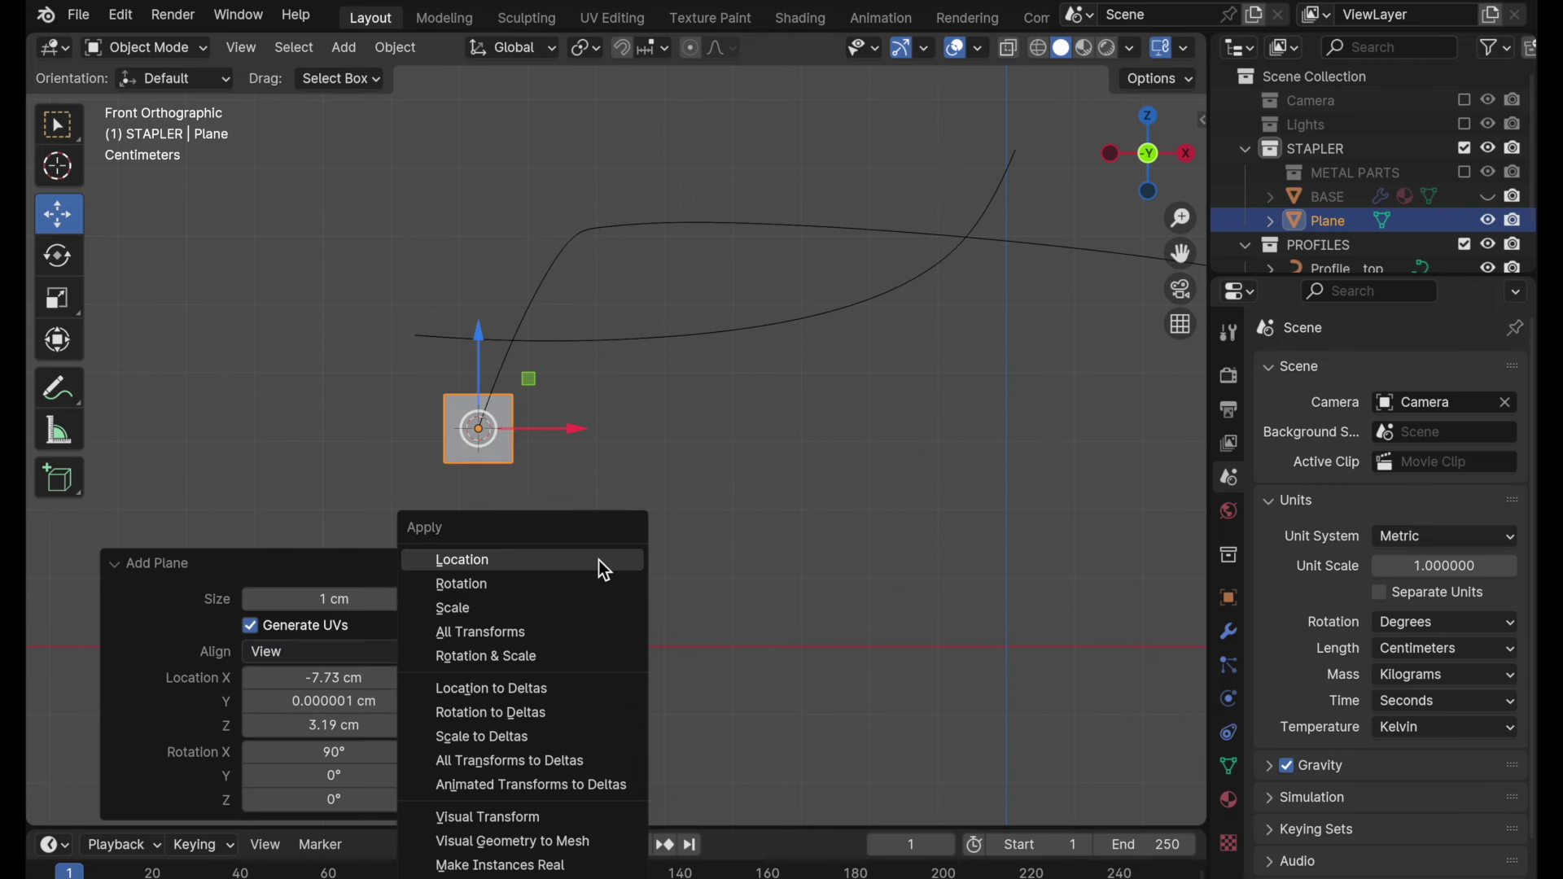
pyautogui.click(567, 656)
# - Move the plane about 2.45 cm along X and 1.54 cm along Z, and scale it up about 3 times
pyautogui.press('g')
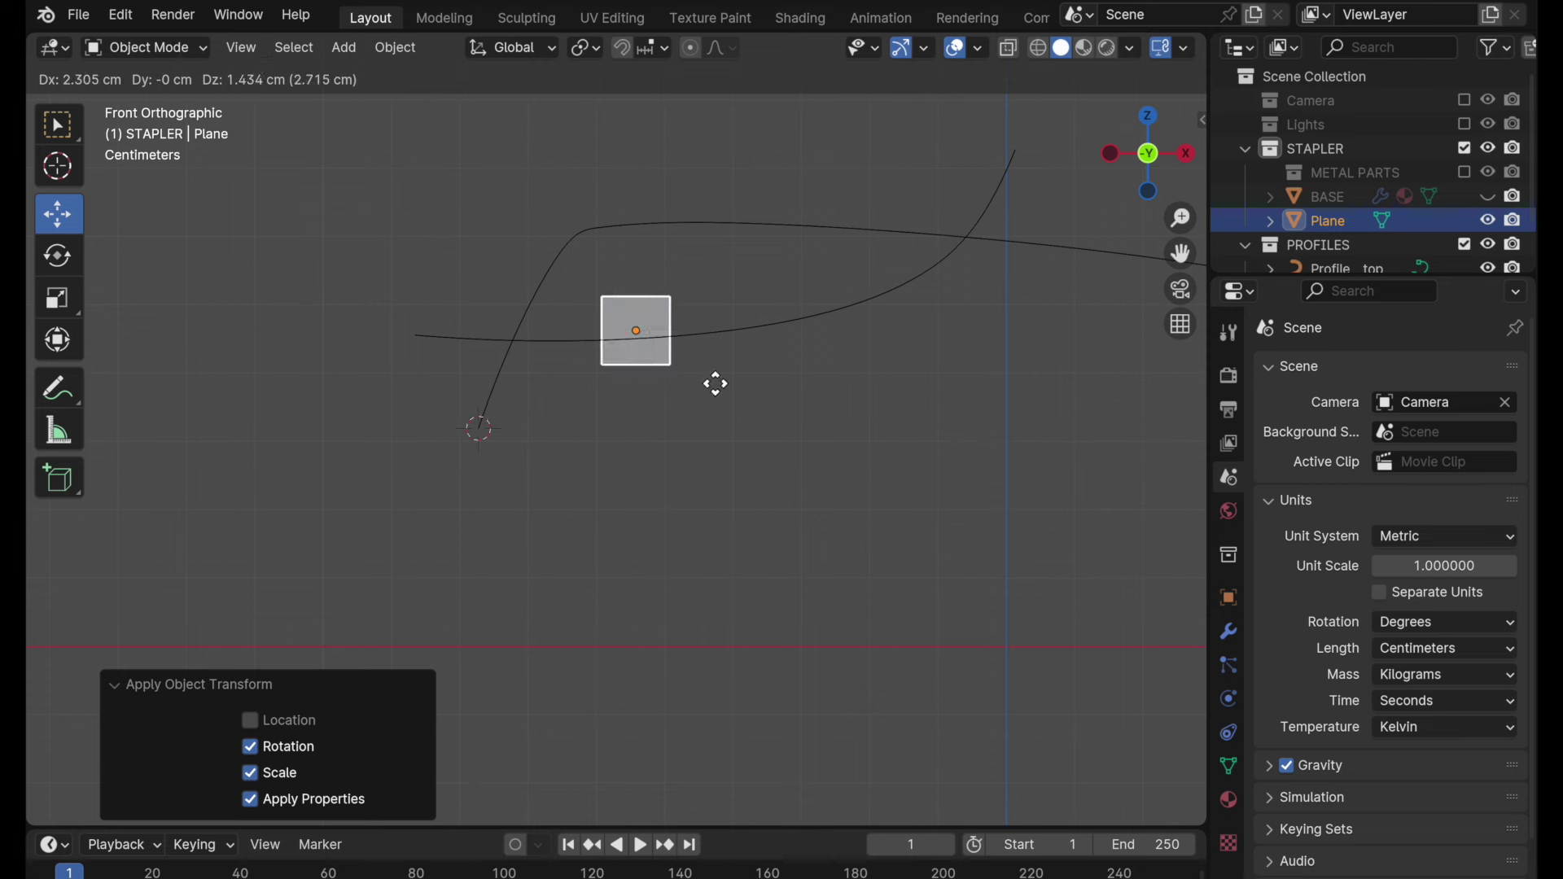
pyautogui.click(720, 379)
pyautogui.scroll(2, 711, 307)
pyautogui.press('s')
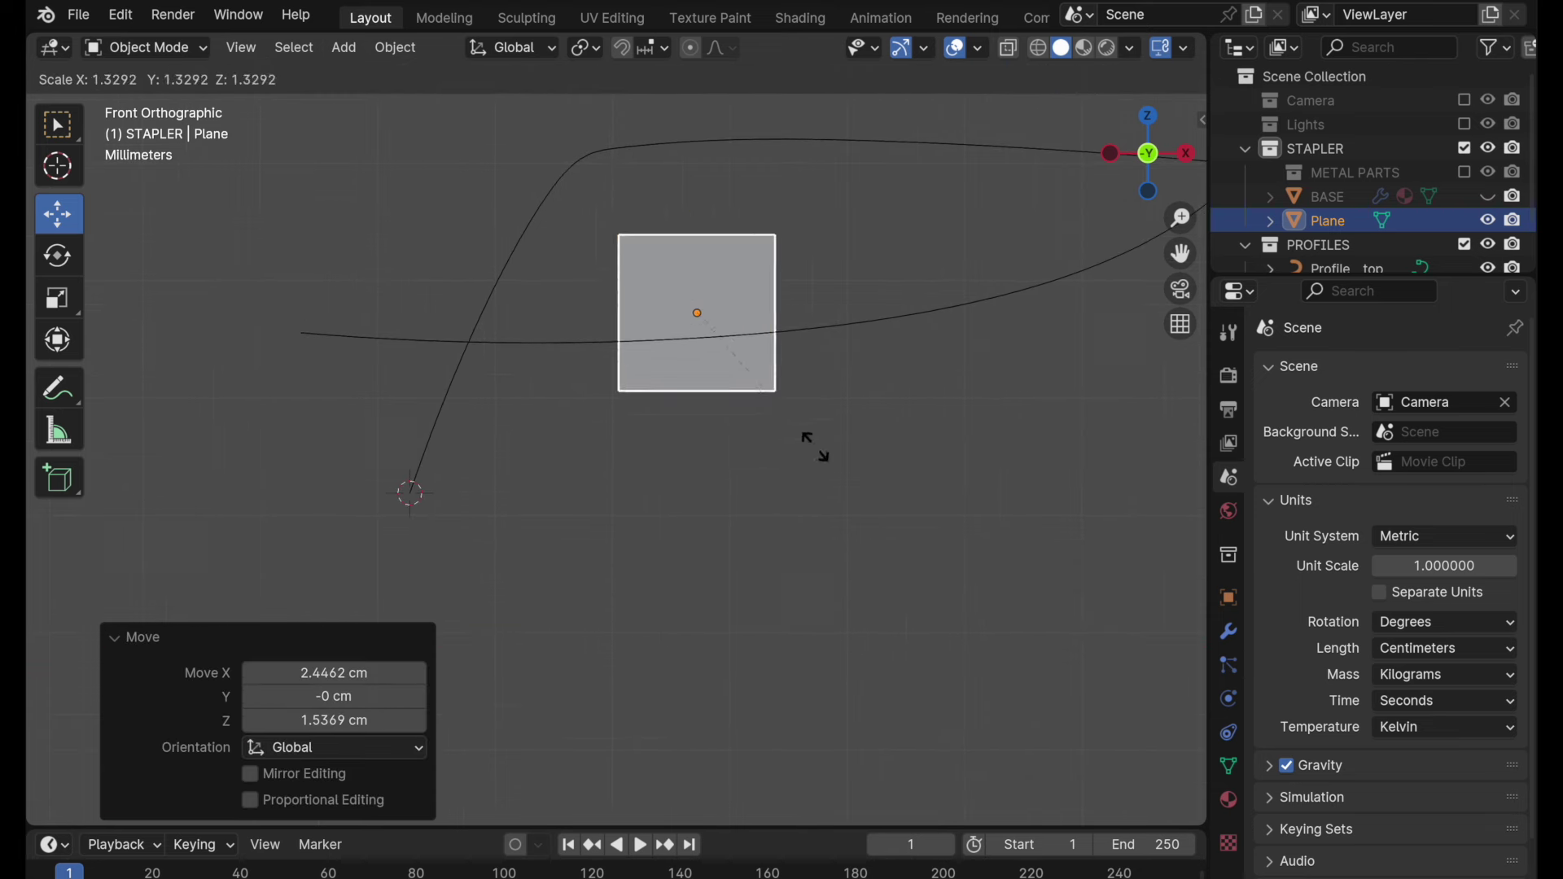
pyautogui.click(998, 601)
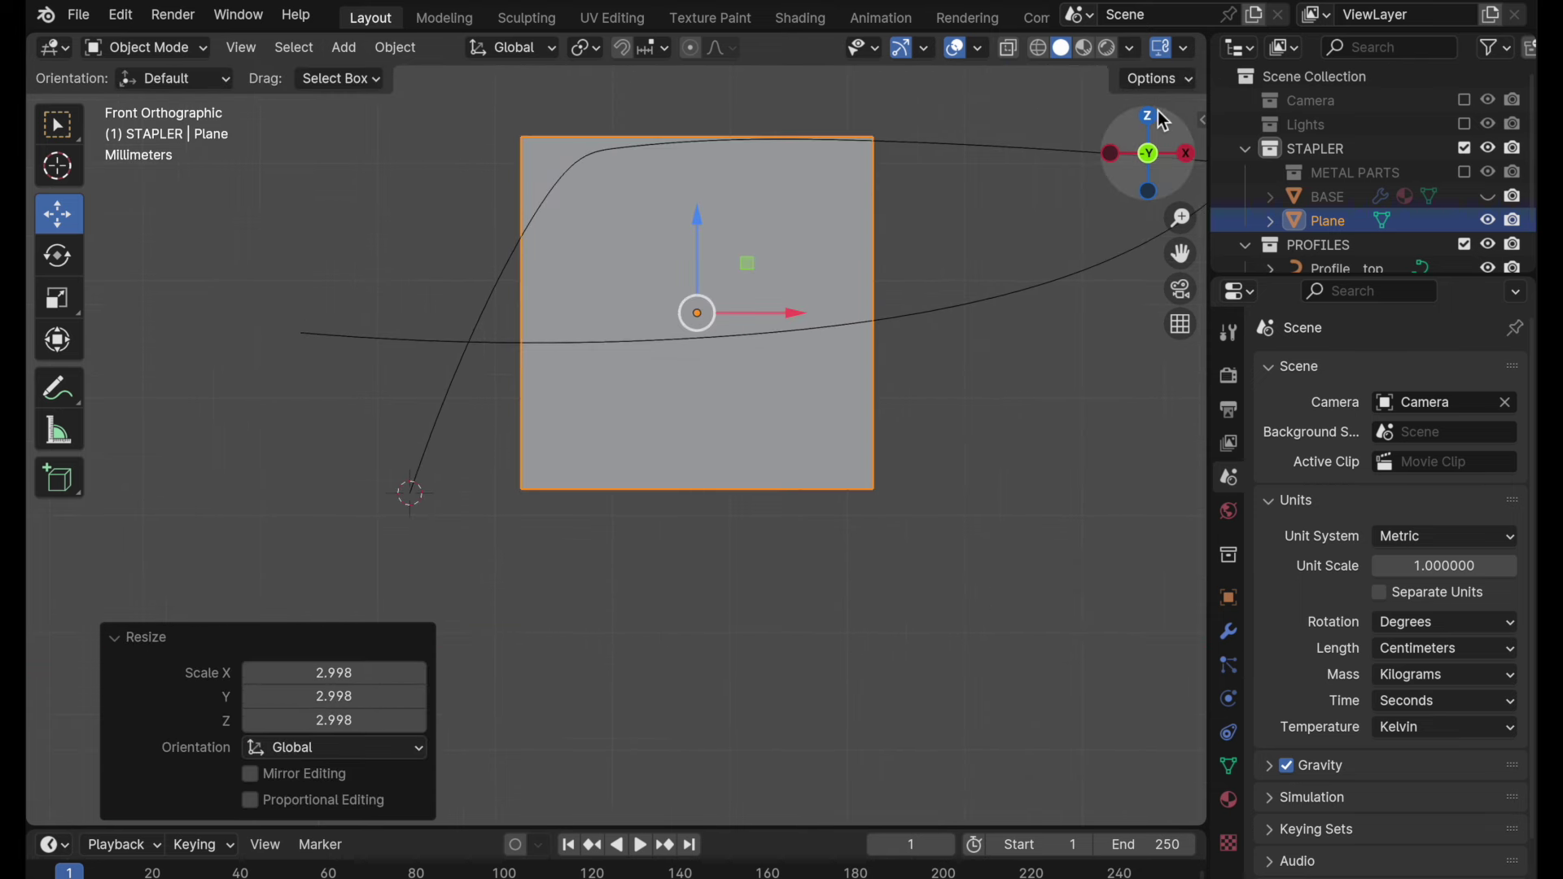
# - Switch to wireframe shading and move the plane about -0.95 cm in X so its lower-left corner meets the upper profile curve's start
pyautogui.click(1038, 49)
pyautogui.moveTo(839, 319)
pyautogui.keyDown('shift'); pyautogui.mouseDown(button='middle')
pyautogui.moveTo(923, 311)
pyautogui.moveTo(750, 416)
pyautogui.mouseUp(button='middle'); pyautogui.keyUp('shift')
pyautogui.press('g')
pyautogui.click(878, 319)
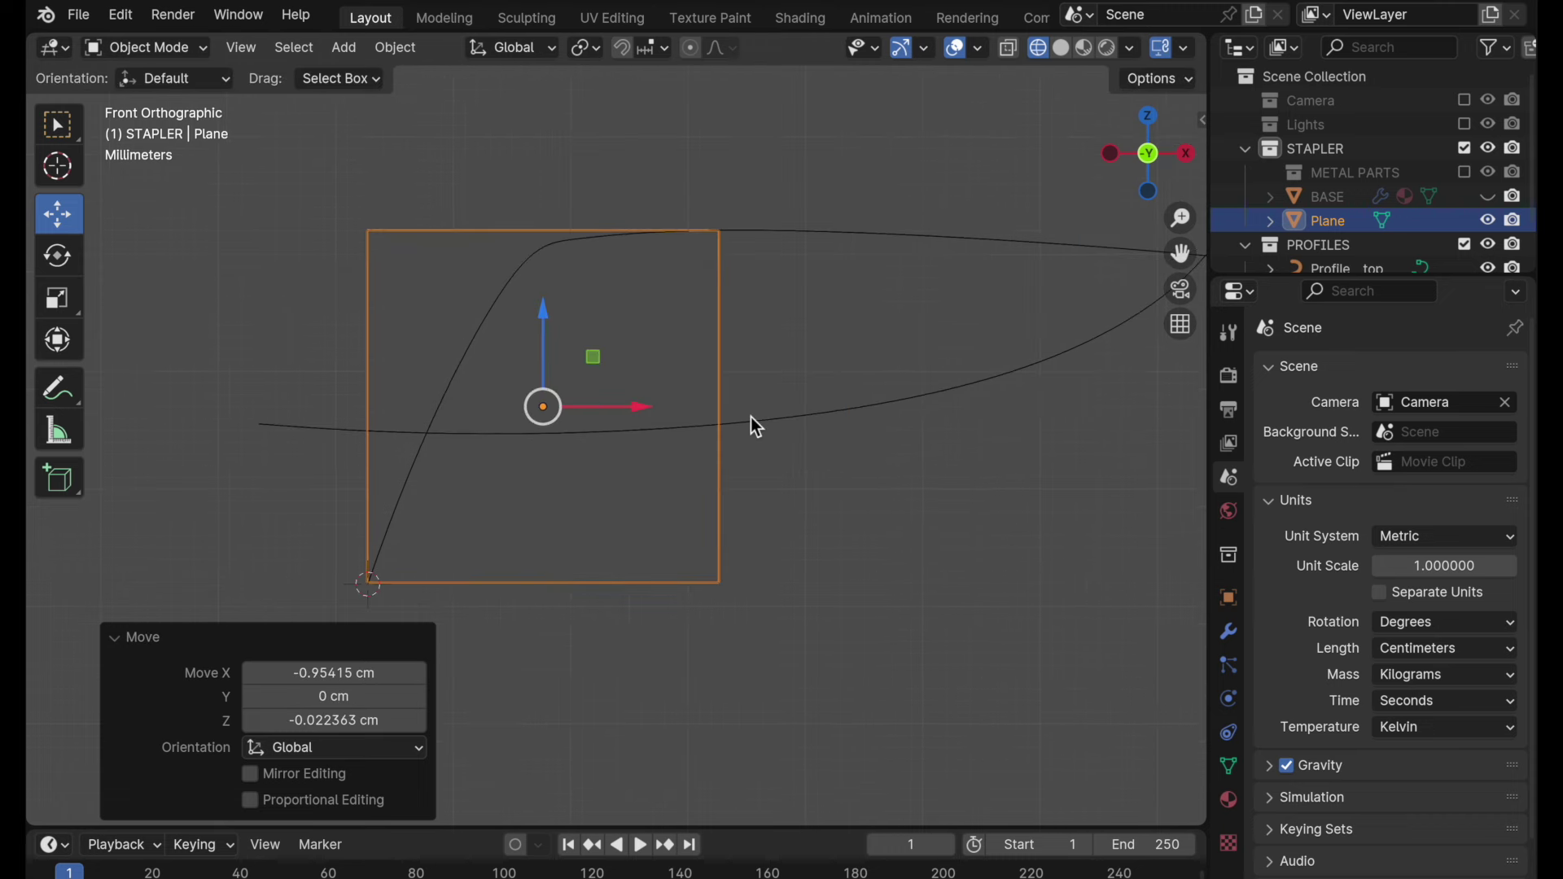
# - In Edit Mode, move the plane's upper-left vertex about 1.32 cm along X to follow the profile curve's slope
pyautogui.press('Tab')
pyautogui.click(377, 189)
pyautogui.press('g')
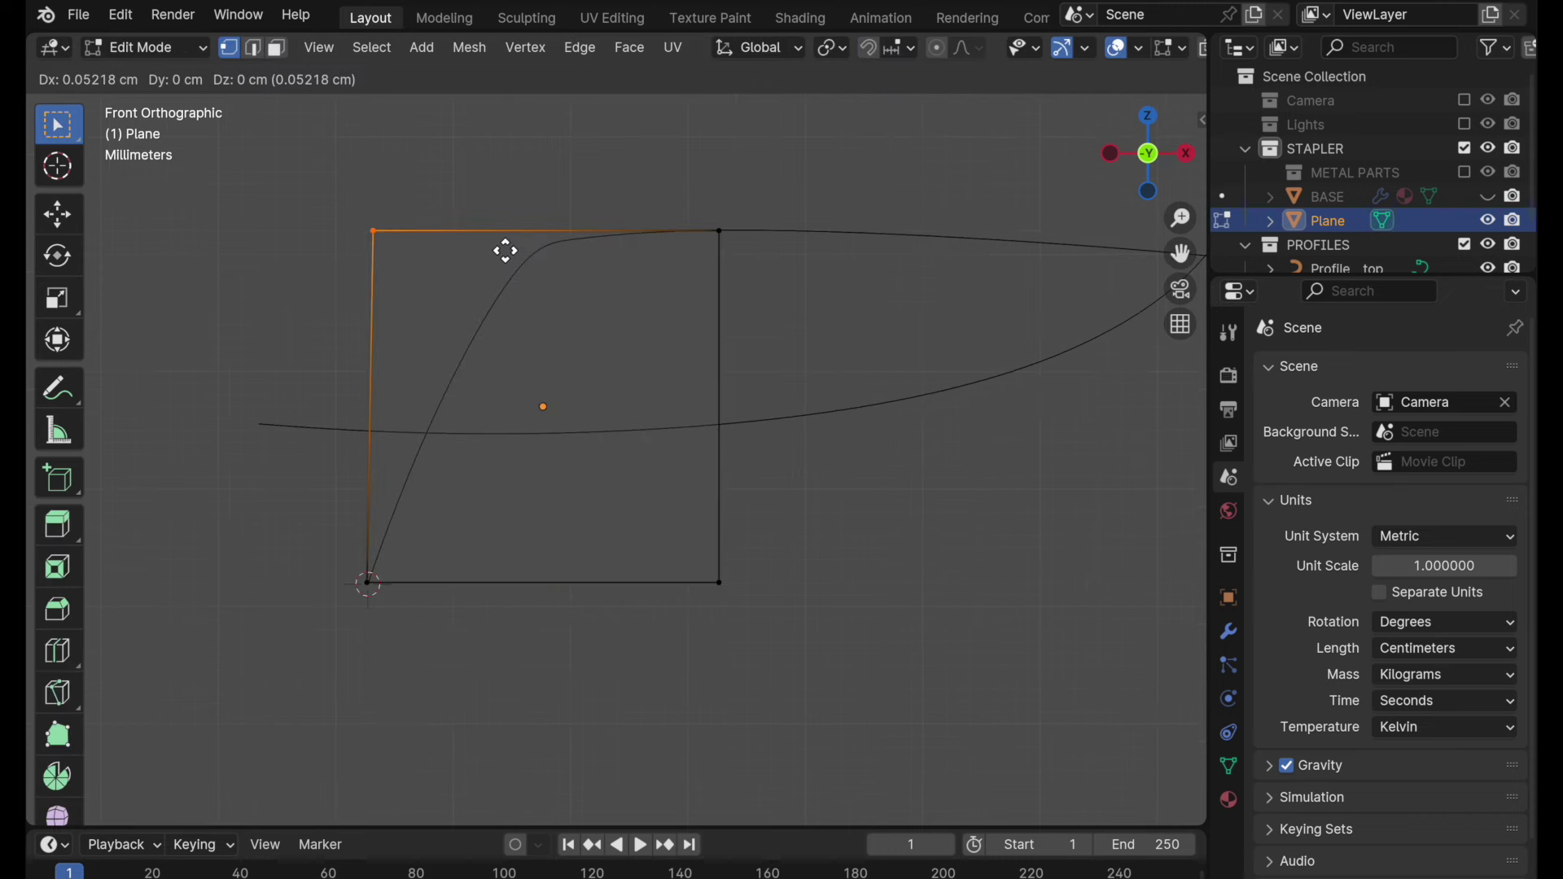
pyautogui.press('x')
pyautogui.click(652, 244)
pyautogui.hscroll(4, 638, 157)
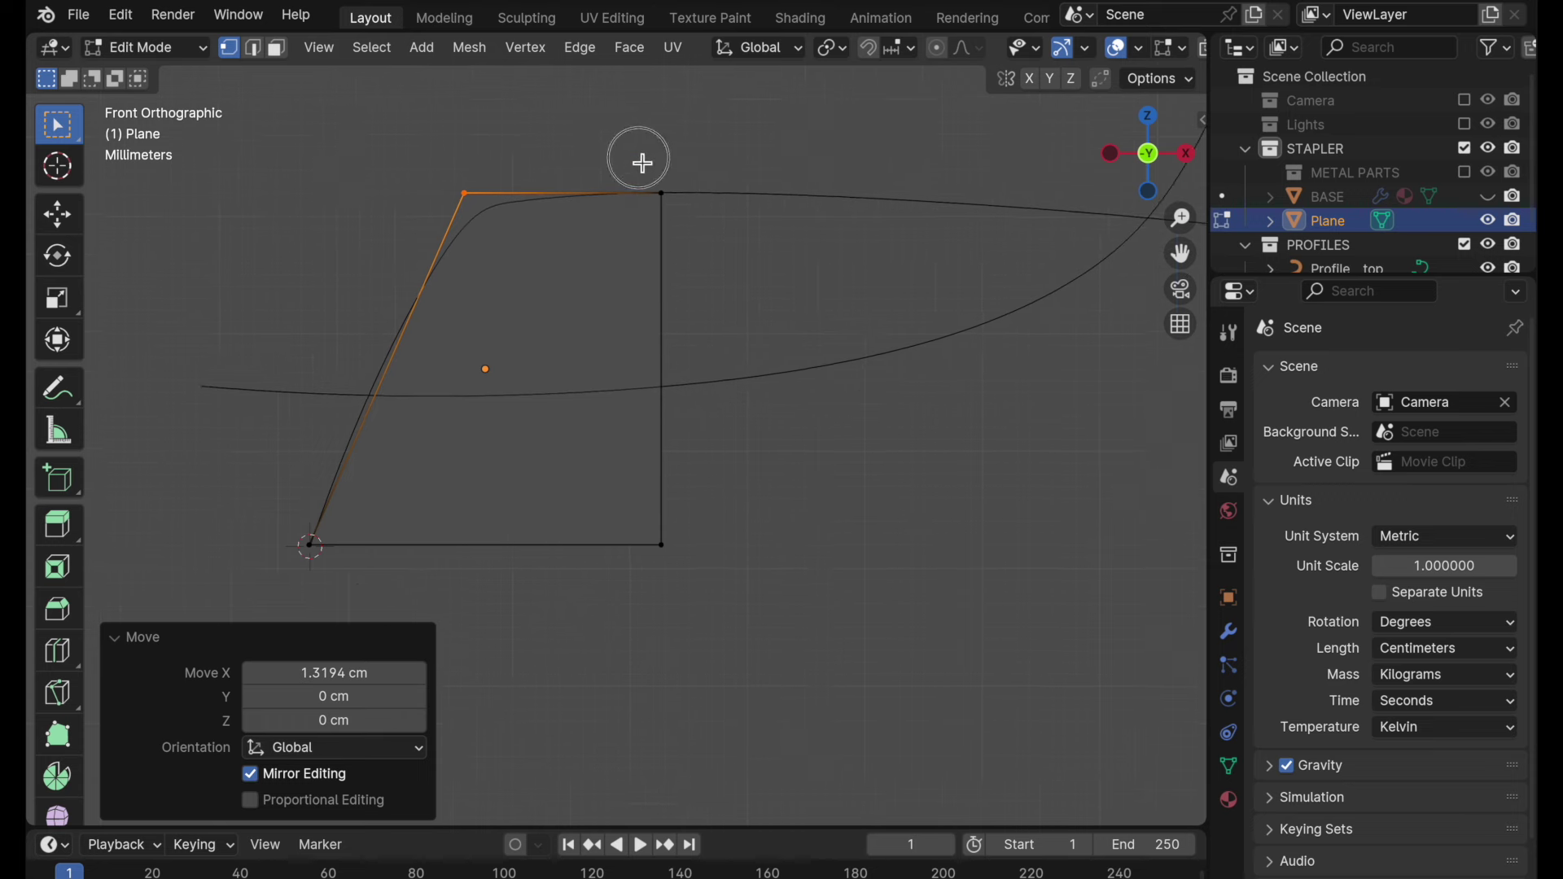
# - Extrude the plane's right edge about 2.07 cm along X and repeat the extrusion three more times
pyautogui.press('2')
pyautogui.click(736, 290)
pyautogui.scroll(-2, 733, 391)
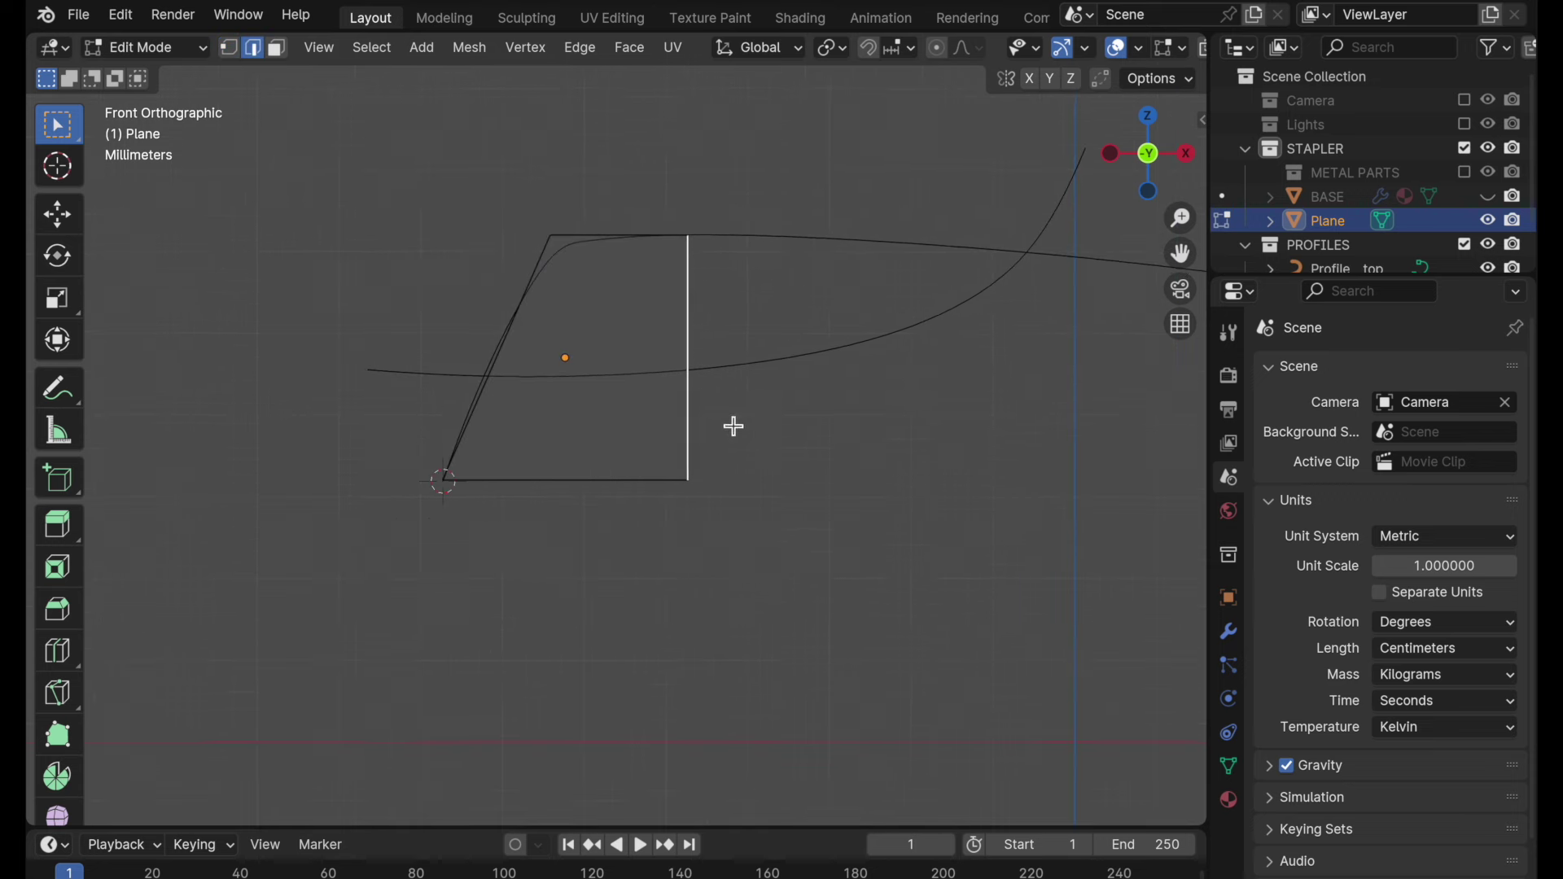
pyautogui.hscroll(5, 635, 431)
pyautogui.press('e')
pyautogui.press('x')
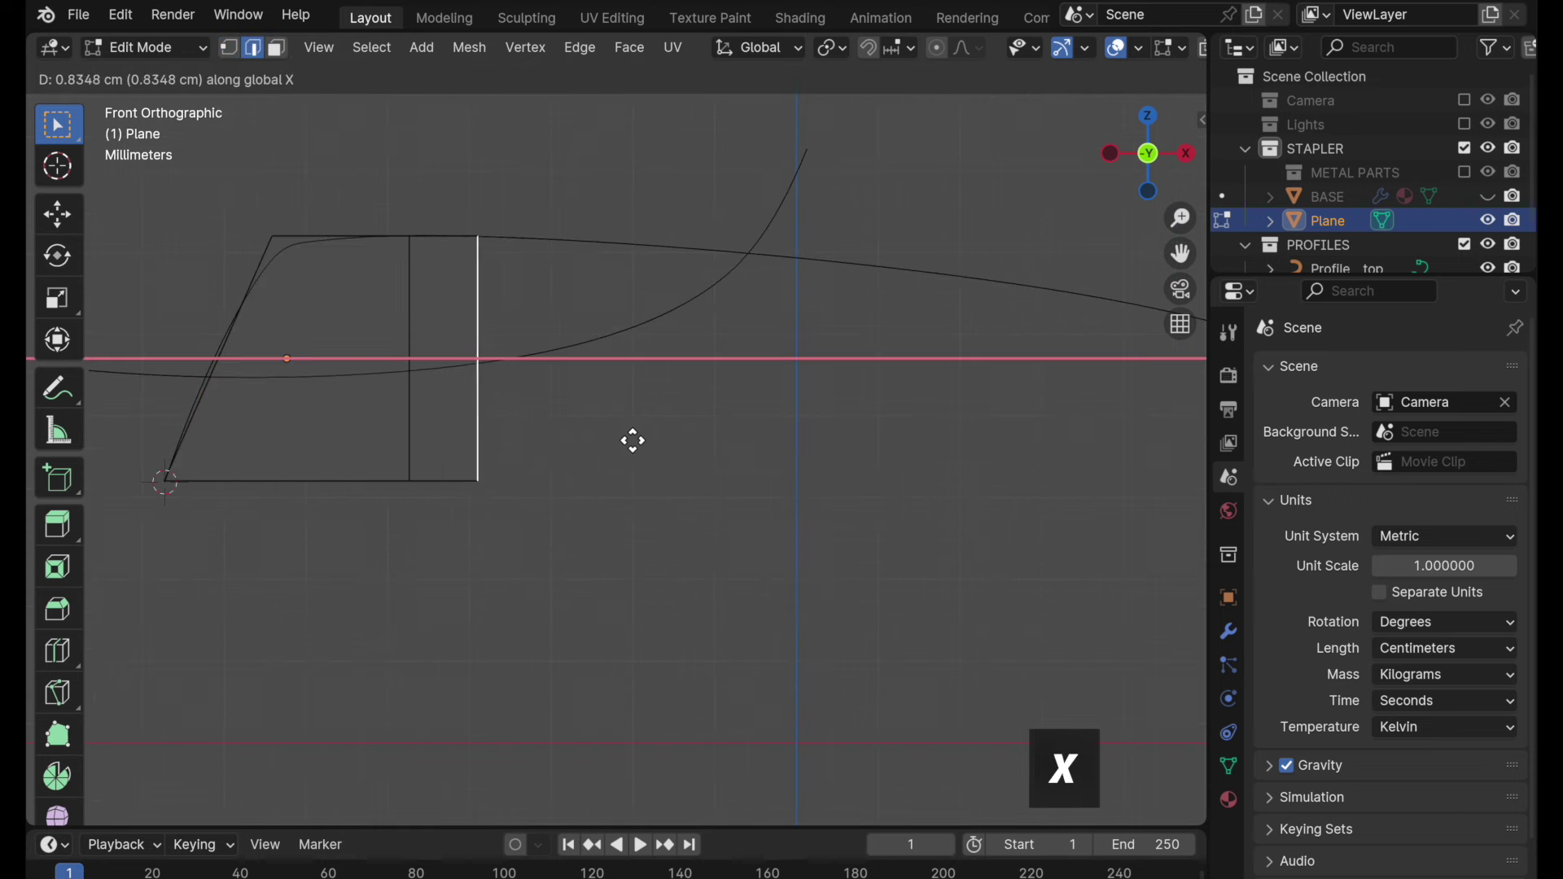
pyautogui.click(697, 438)
pyautogui.hotkey('shift', 'r')
pyautogui.hotkey('shift', 'r')
pyautogui.hotkey('shift', 'r')
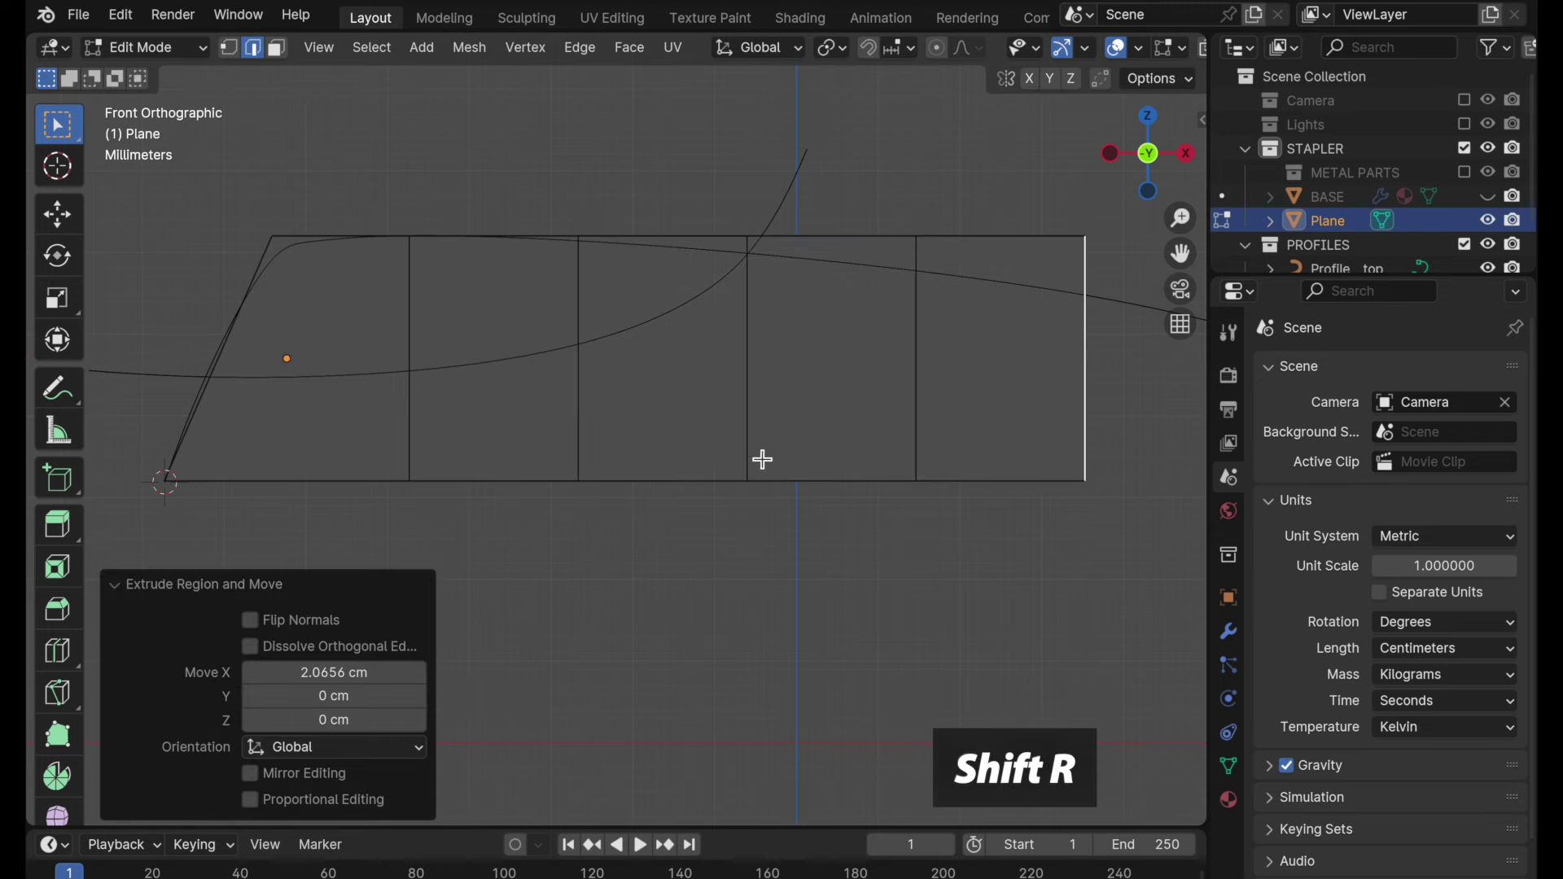
# - Unhide the BASE object and enable X-ray display
pyautogui.keyDown('shift'); pyautogui.moveTo(763, 460); pyautogui.dragTo(474, 419, button='middle'); pyautogui.keyUp('shift')
pyautogui.keyDown('shift'); pyautogui.moveTo(691, 436); pyautogui.dragTo(523, 395, button='middle'); pyautogui.keyUp('shift')
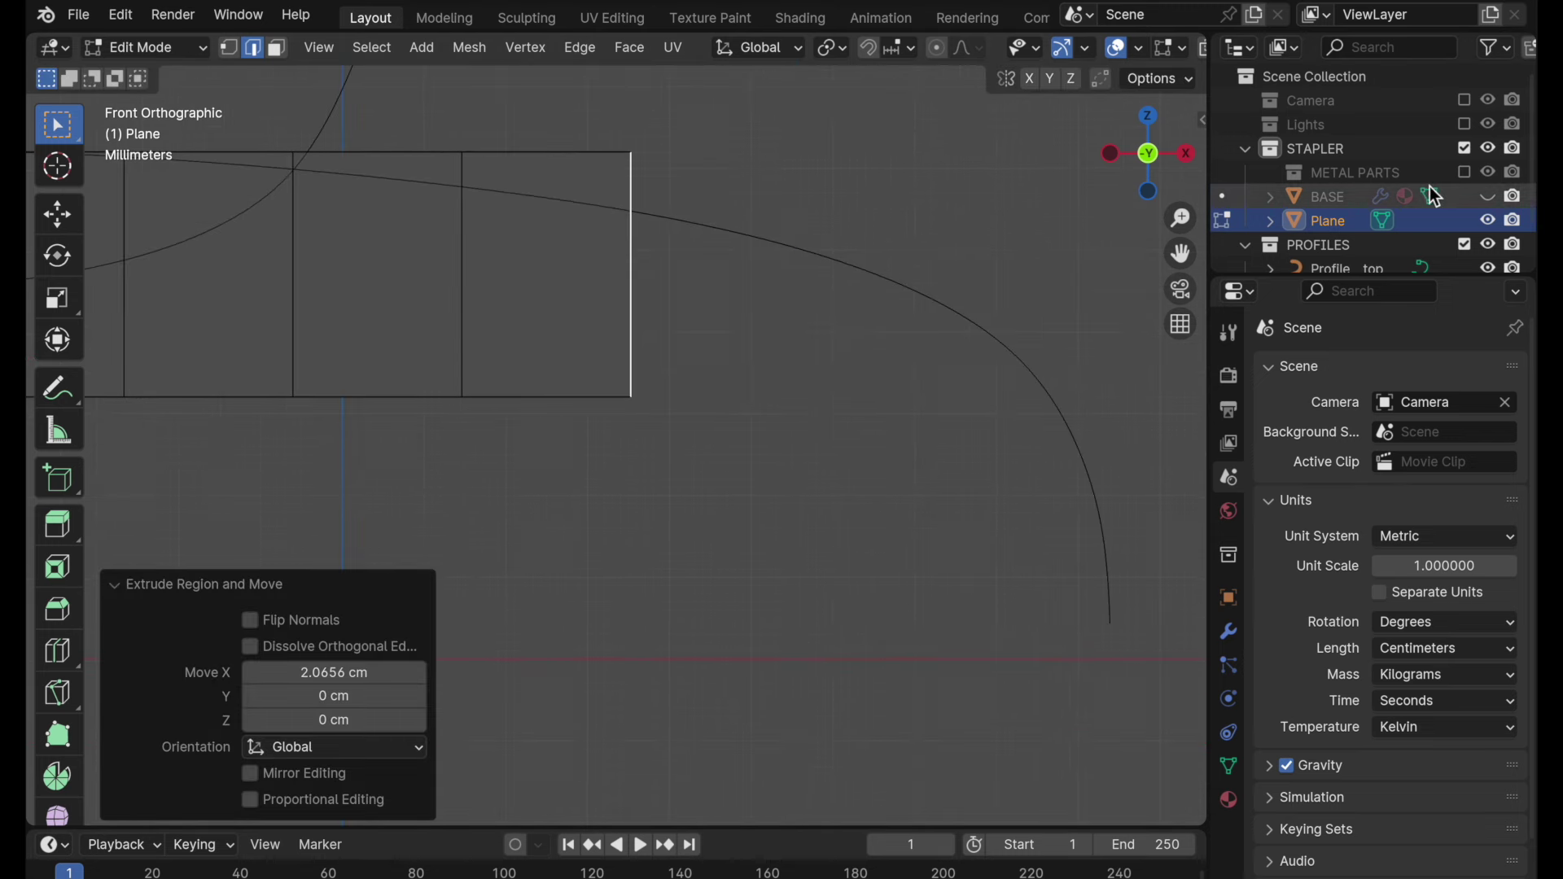
pyautogui.click(1488, 196)
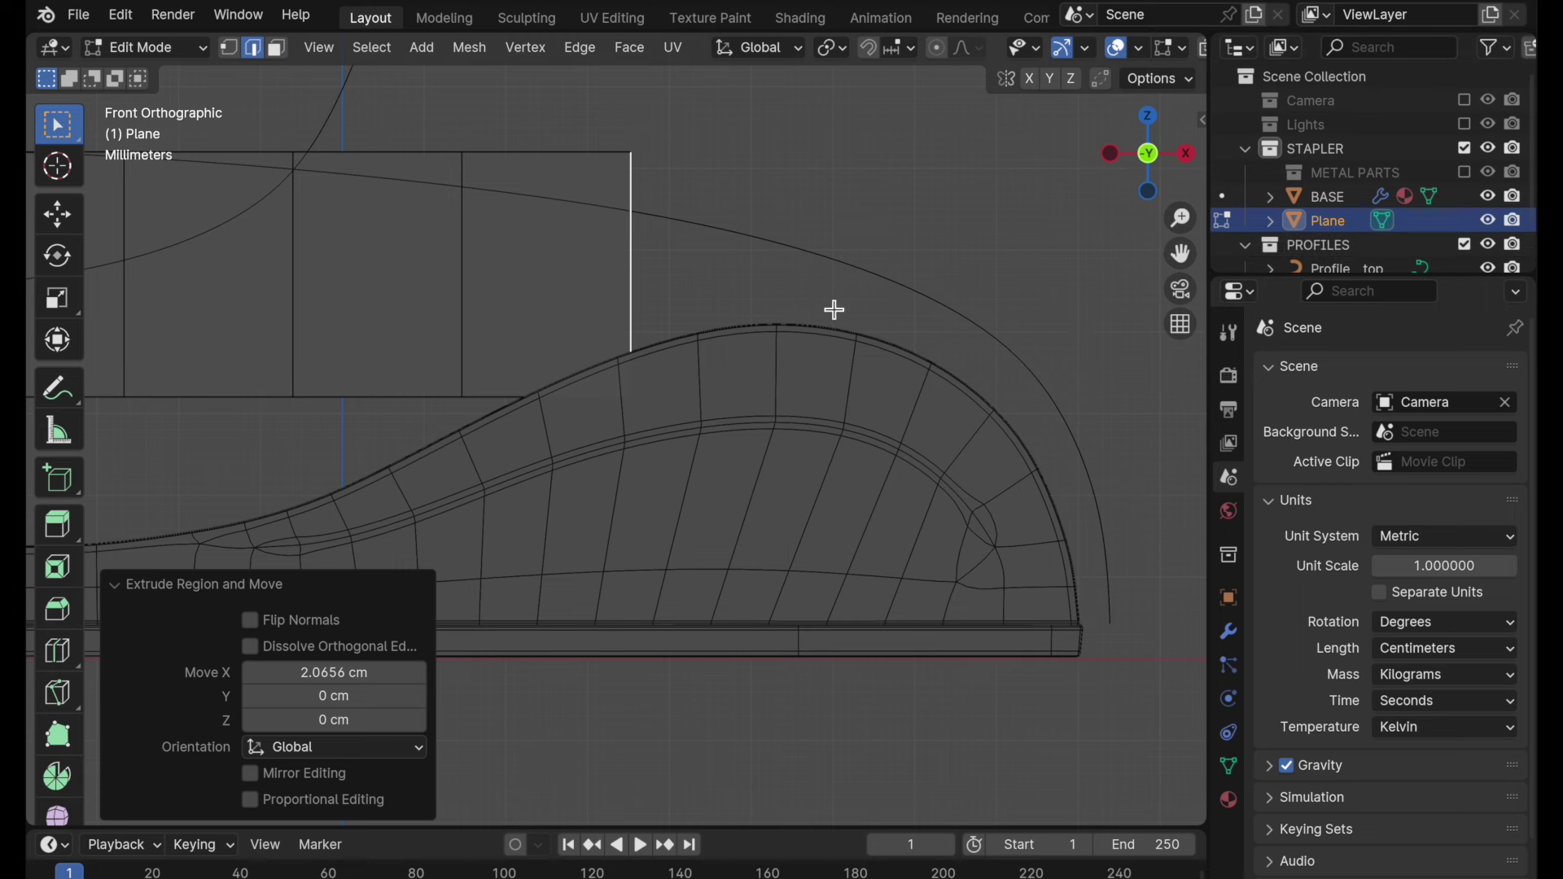
pyautogui.press('z')
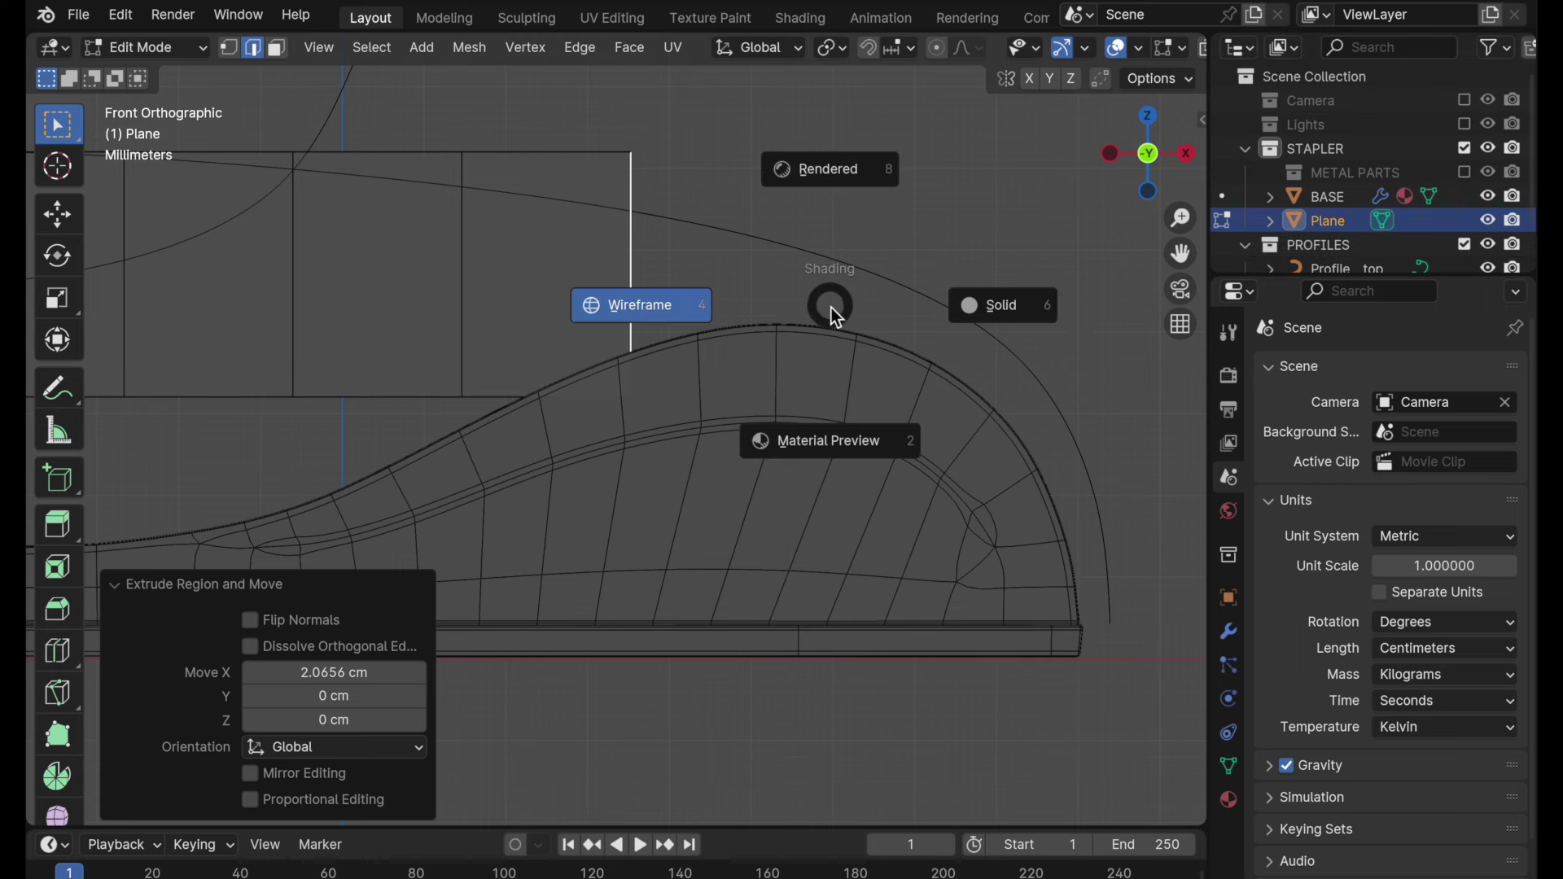
pyautogui.press('Escape')
pyautogui.hotkey('alt', 'z')
# - Lower the top vertex at the end of the first extruded segment about 0.07 cm along Z onto the upper profile curve
pyautogui.keyDown('shift'); pyautogui.moveTo(820, 308); pyautogui.dragTo(877, 323, button='middle'); pyautogui.keyUp('shift')
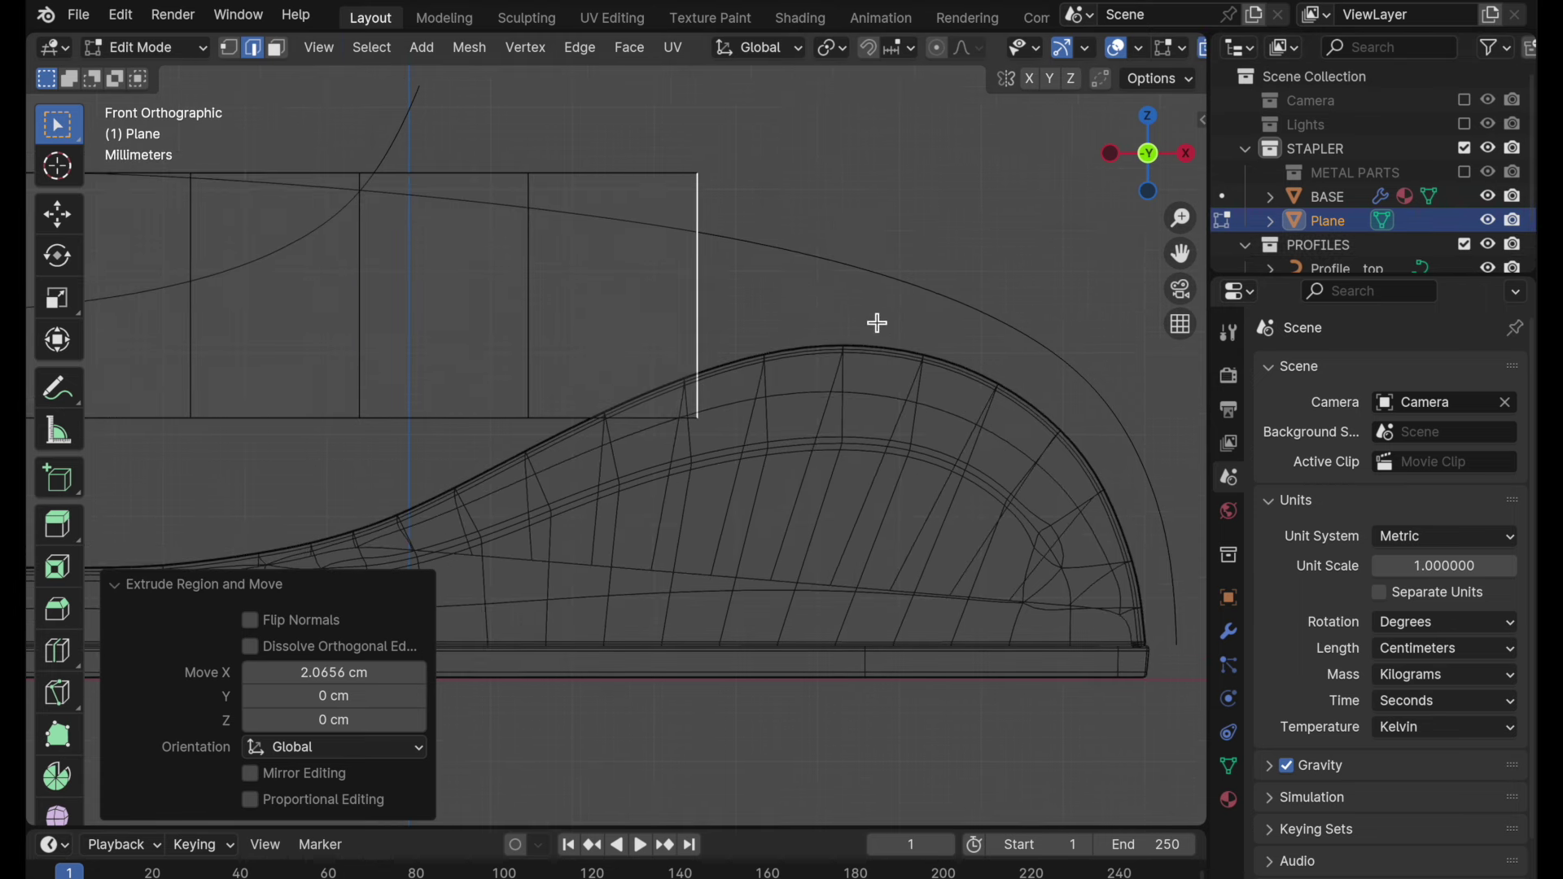
pyautogui.keyDown('shift'); pyautogui.moveTo(754, 309); pyautogui.dragTo(1039, 307, button='middle'); pyautogui.keyUp('shift')
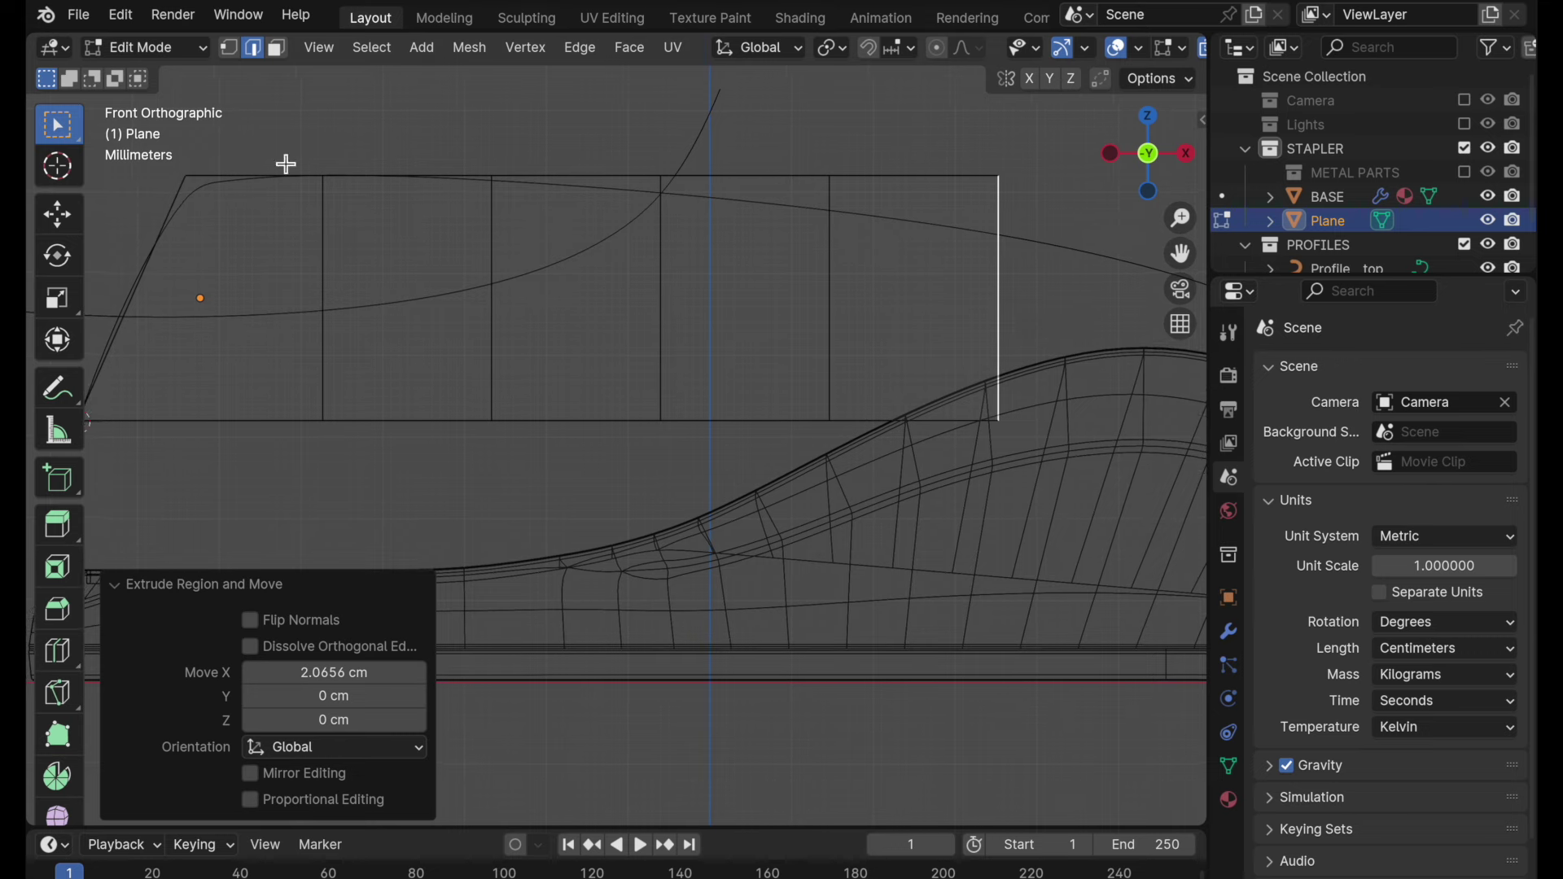
pyautogui.click(234, 51)
pyautogui.click(349, 122)
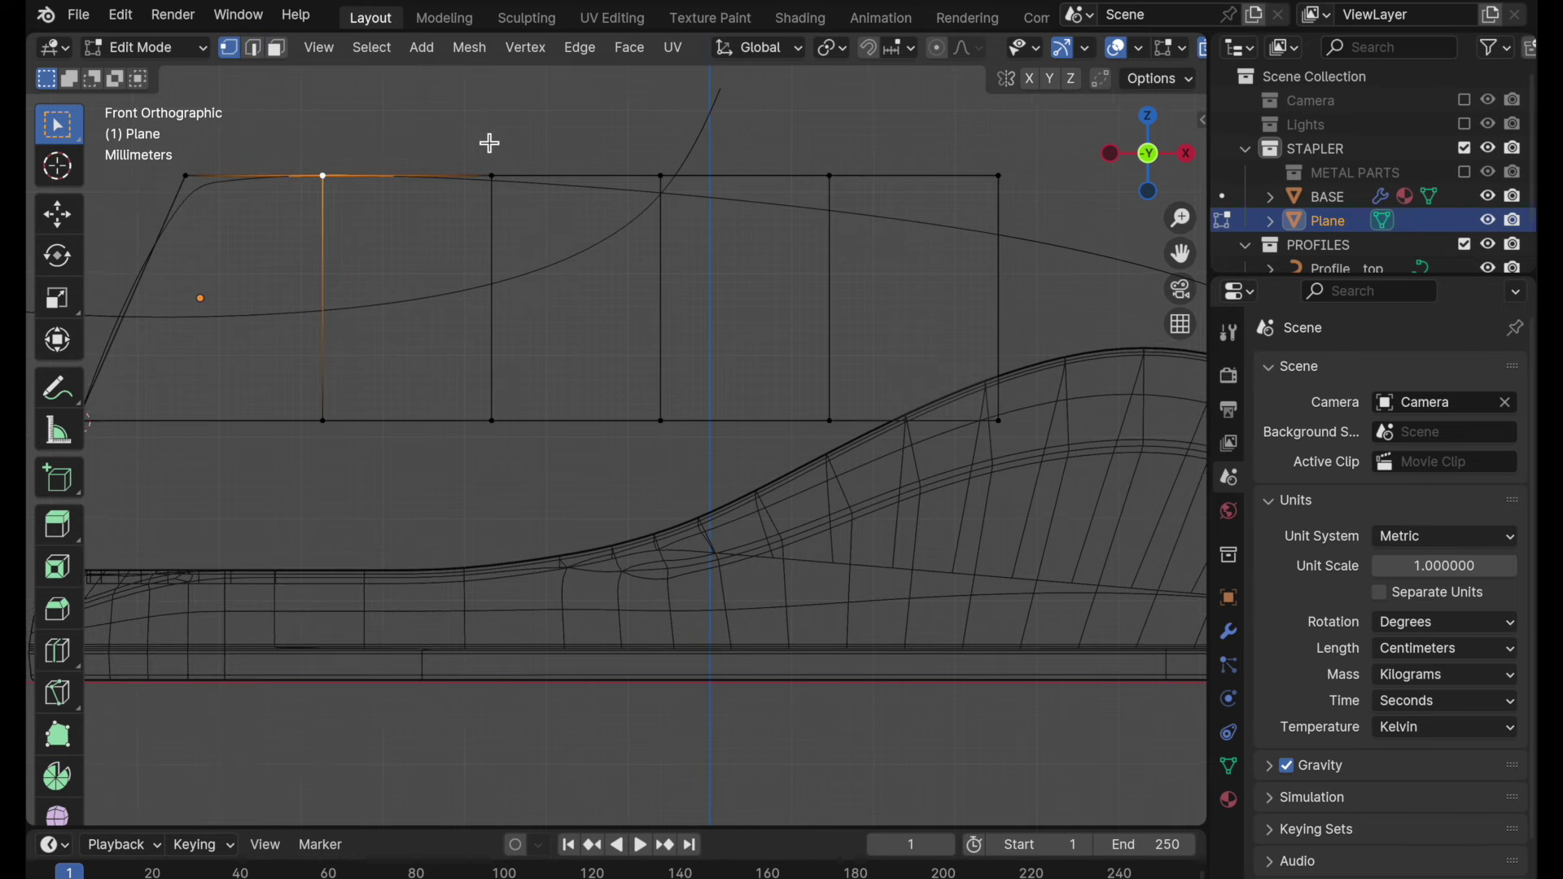
pyautogui.click(530, 205)
pyautogui.scroll(6, 559, 157)
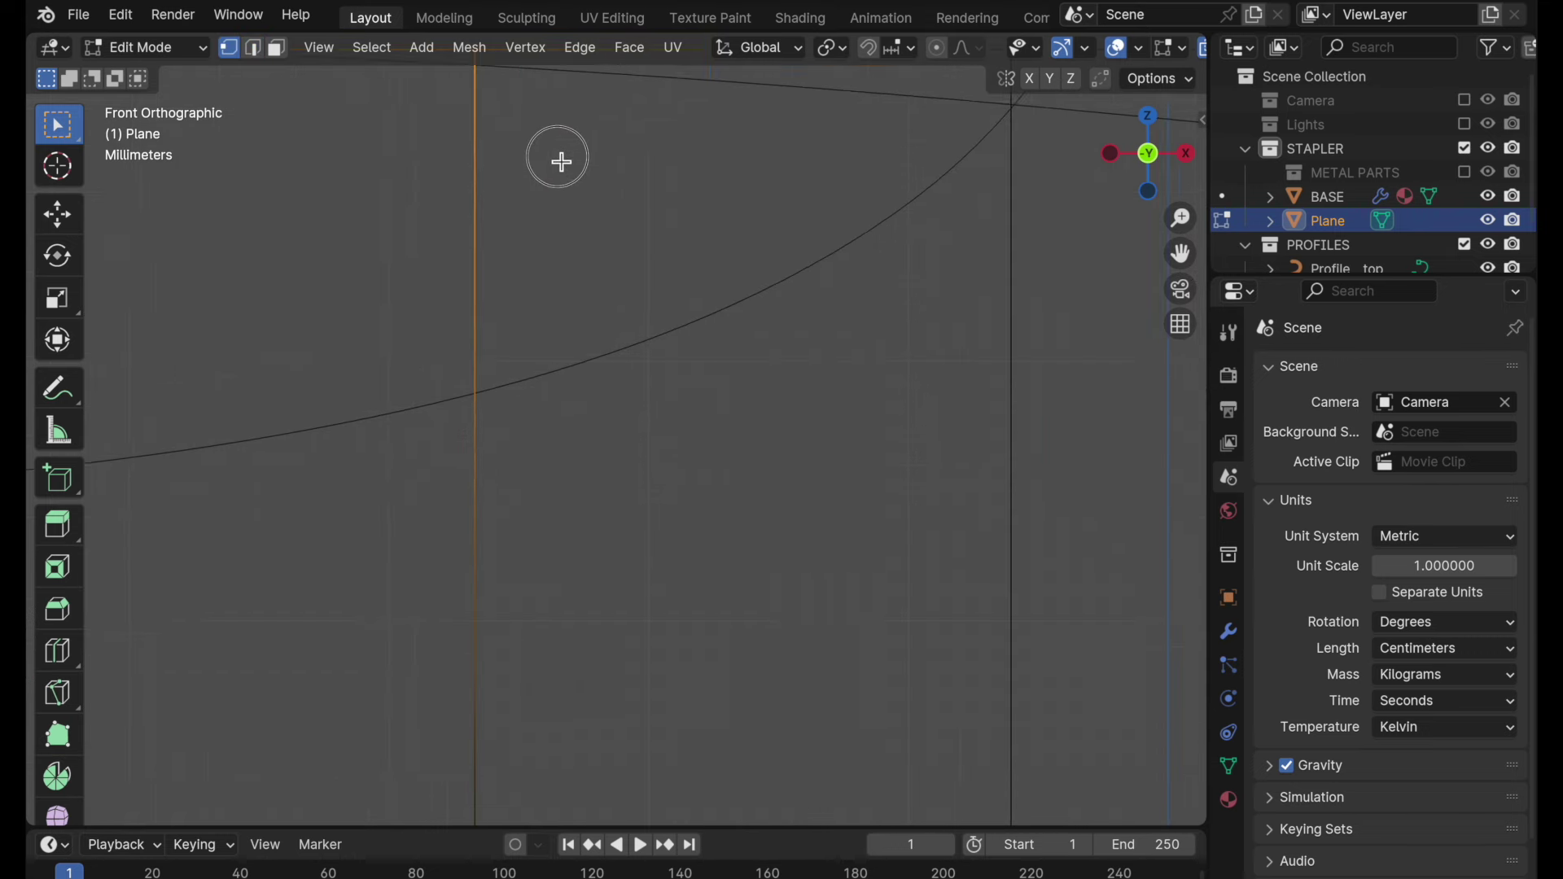
pyautogui.click(56, 215)
pyautogui.moveTo(518, 122); pyautogui.dragTo(521, 137)
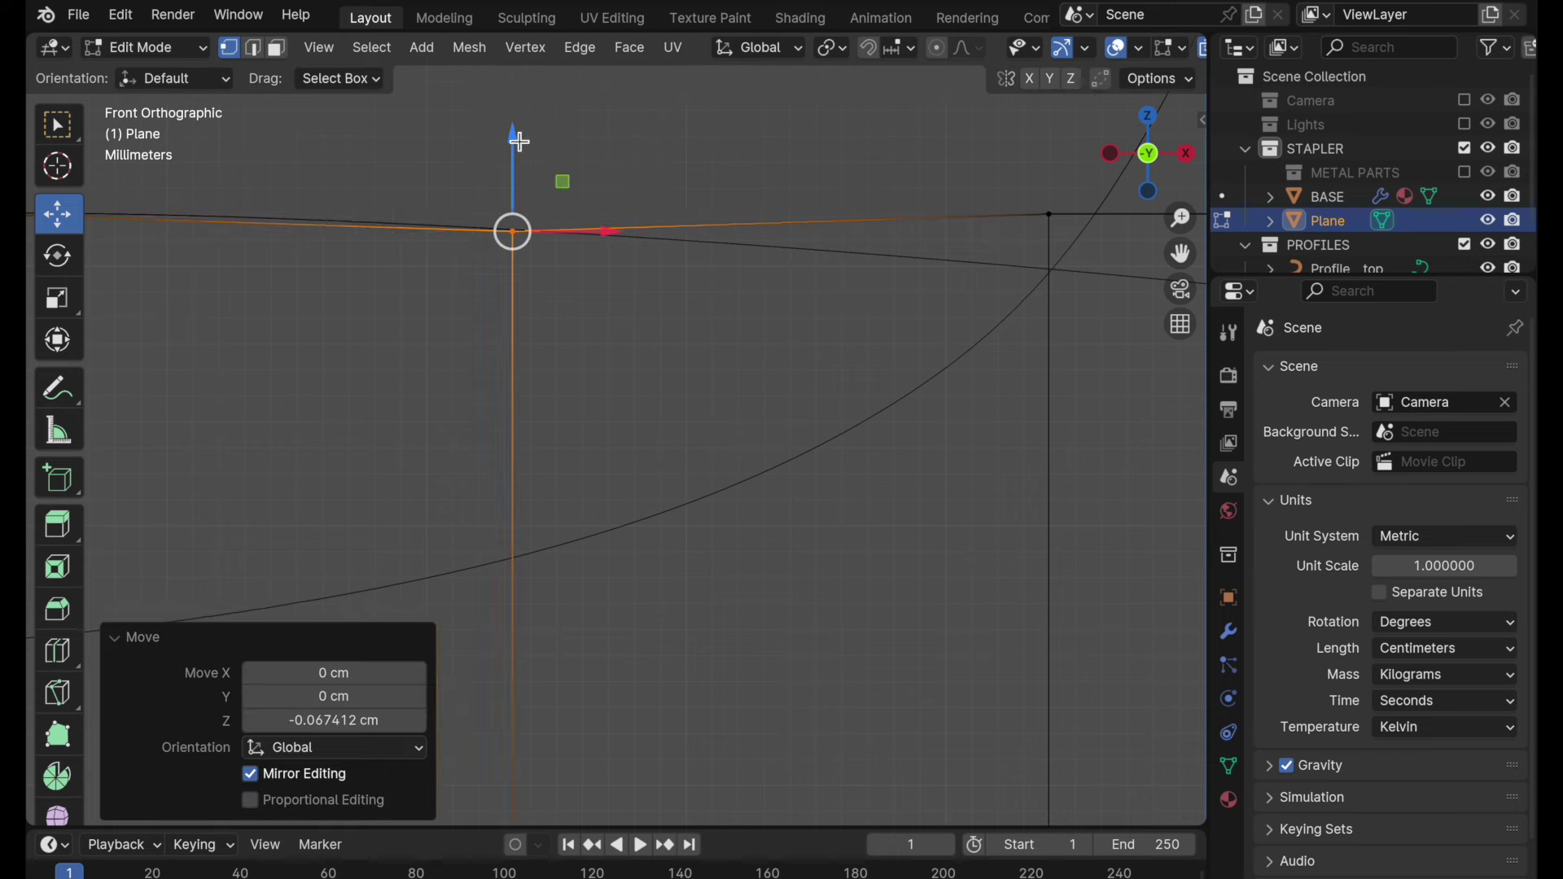
# - Lower the remaining top vertices to the right onto the upper profile curve, the last two by about 0.43 and 0.72 cm
pyautogui.keyDown('shift'); pyautogui.hscroll(10, 611, 369); pyautogui.keyUp('shift')
pyautogui.click(636, 272)
pyautogui.moveTo(634, 203); pyautogui.dragTo(648, 336)
pyautogui.hscroll(10, 429, 353)
pyautogui.hscroll(-10, 611, 223)
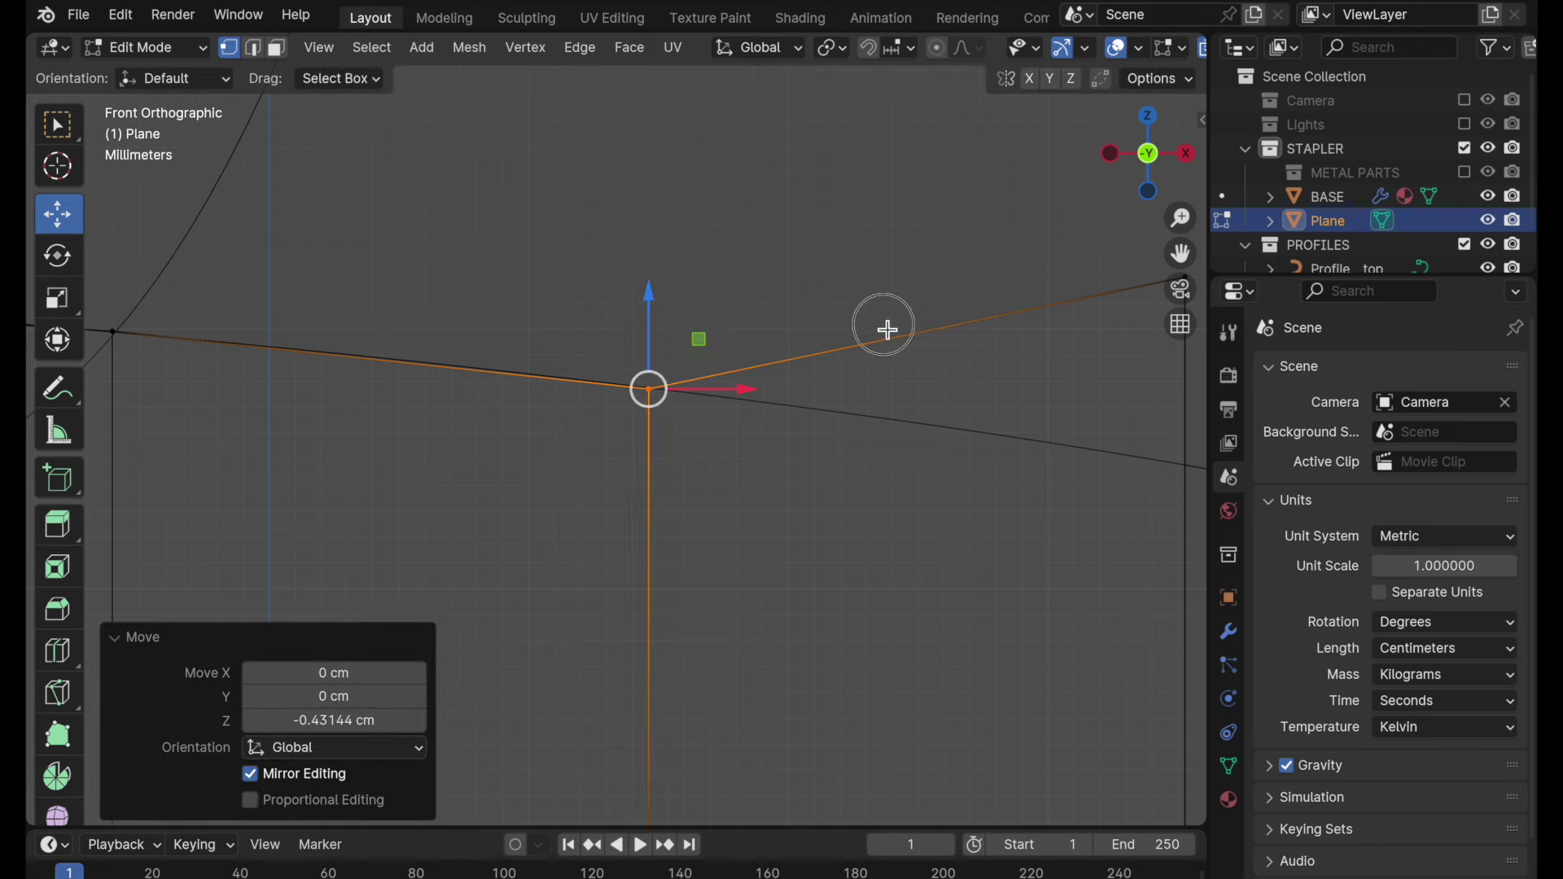
pyautogui.hscroll(10, 505, 178)
pyautogui.hscroll(-9, 624, 246)
pyautogui.moveTo(599, 200); pyautogui.dragTo(612, 379)
pyautogui.scroll(-8, 613, 379)
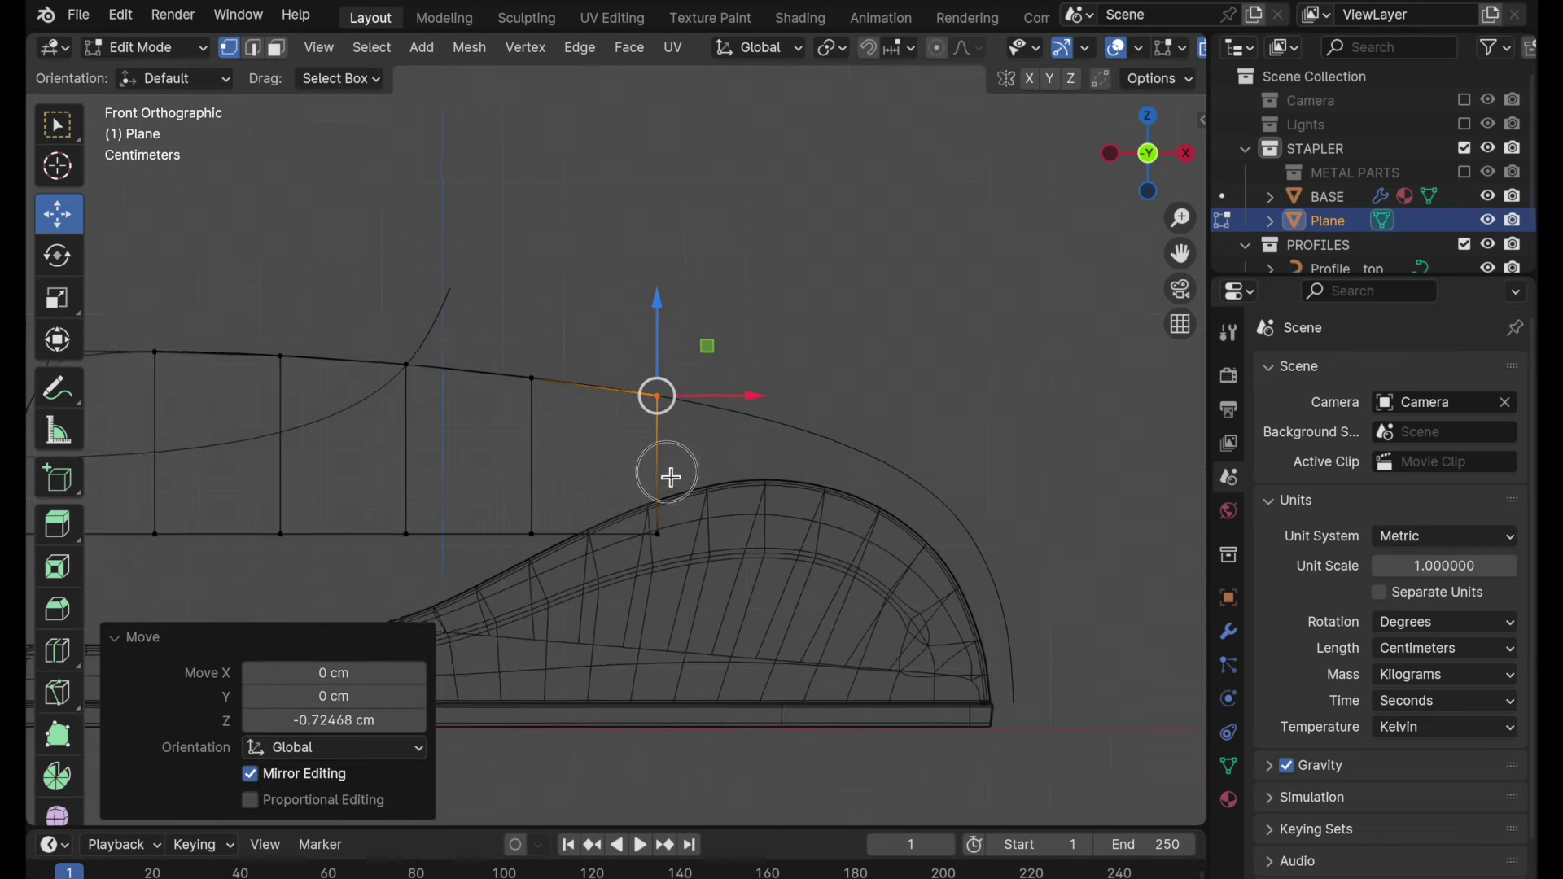
# - Extrude the strip's right end edge about 2.05 cm in X and -0.36 cm in Z along the profile curve
pyautogui.hscroll(3, 789, 440)
pyautogui.scroll(4, 840, 373)
pyautogui.hscroll(4, 673, 359)
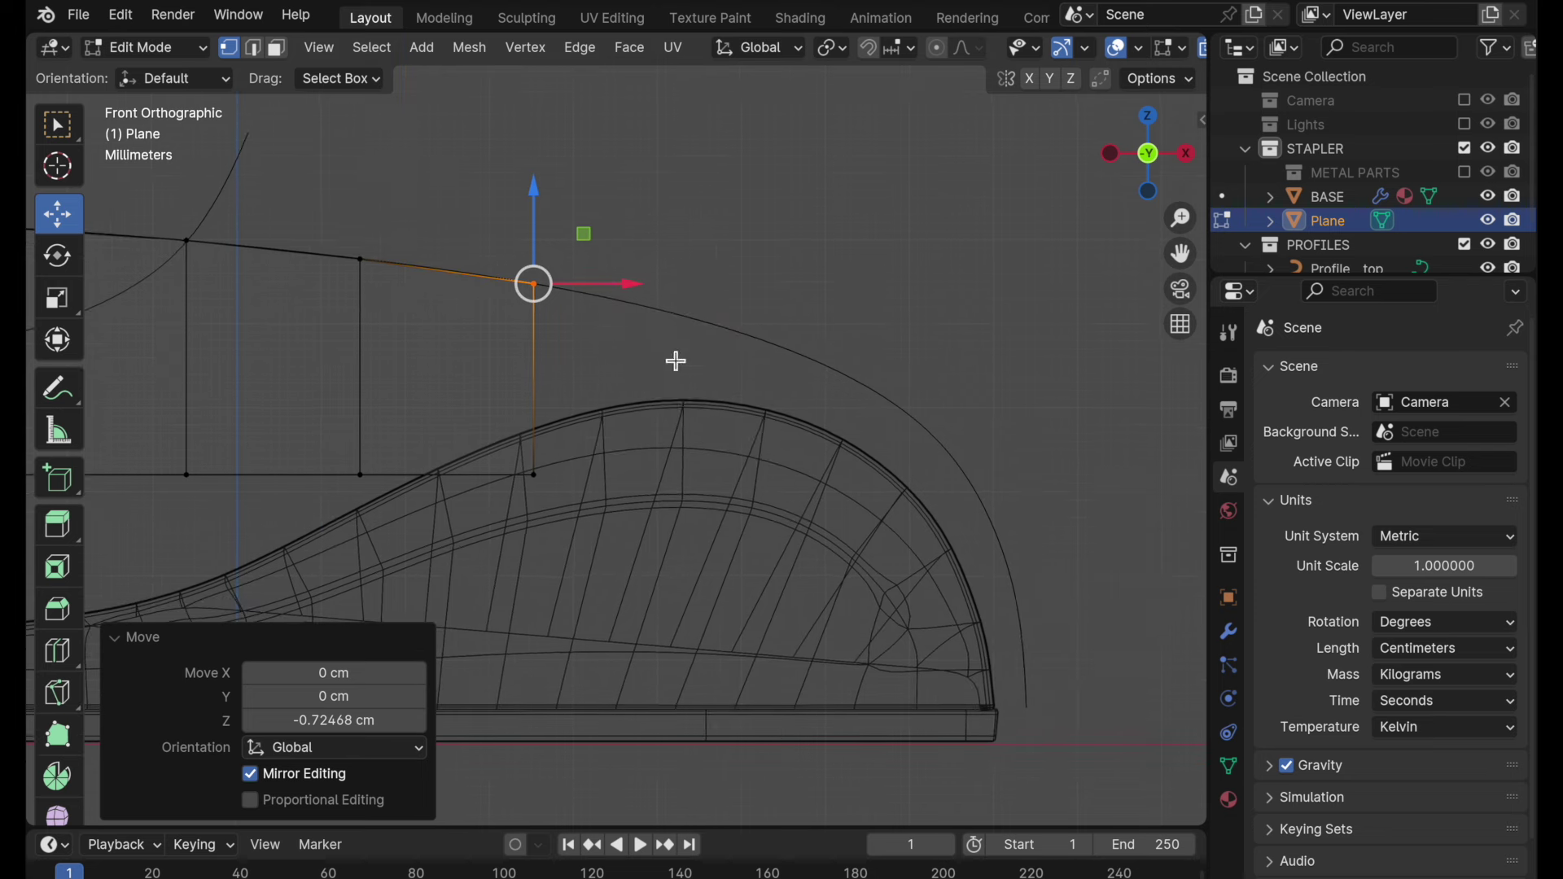
pyautogui.press('2')
pyautogui.click(563, 352)
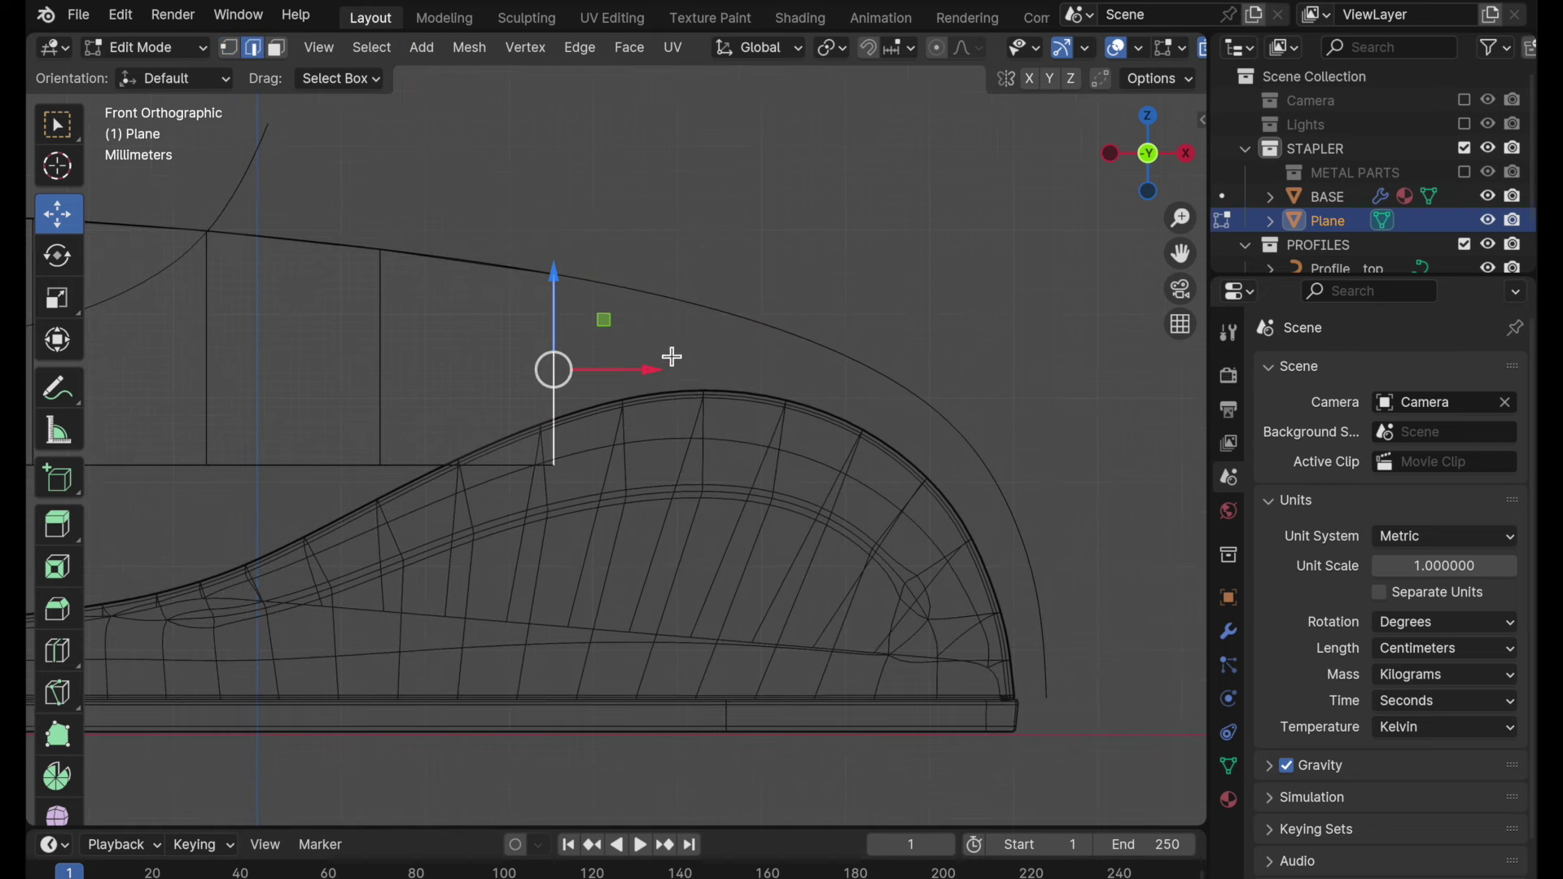
pyautogui.press('e')
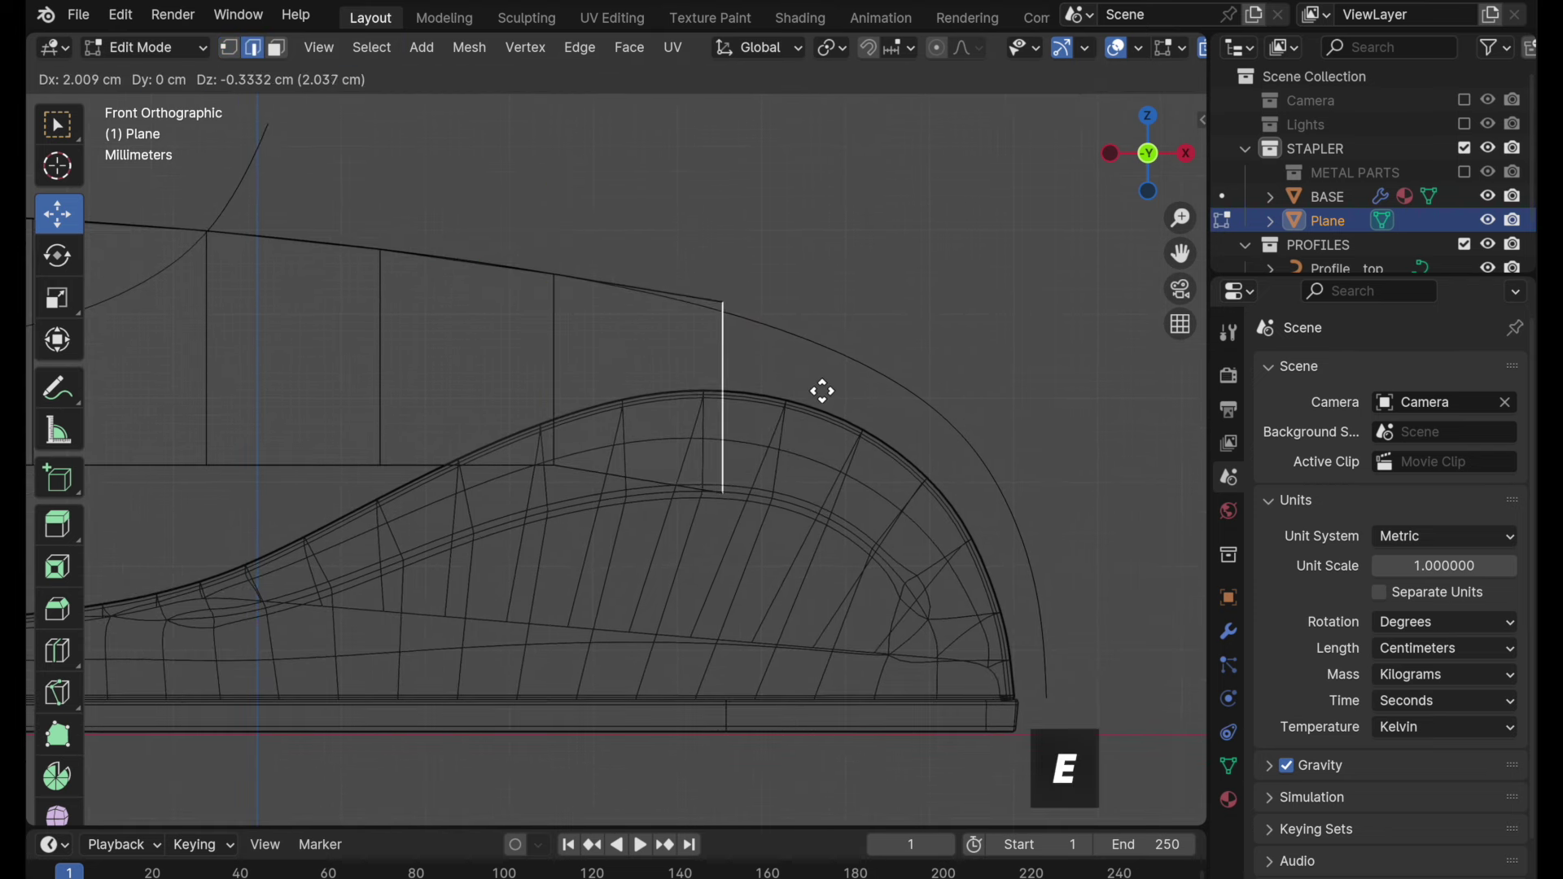
pyautogui.click(826, 394)
# - Rotate the extruded end edge about 20°, scale it to about 0.79, and shift its top end onto the profile curve
pyautogui.press('r')
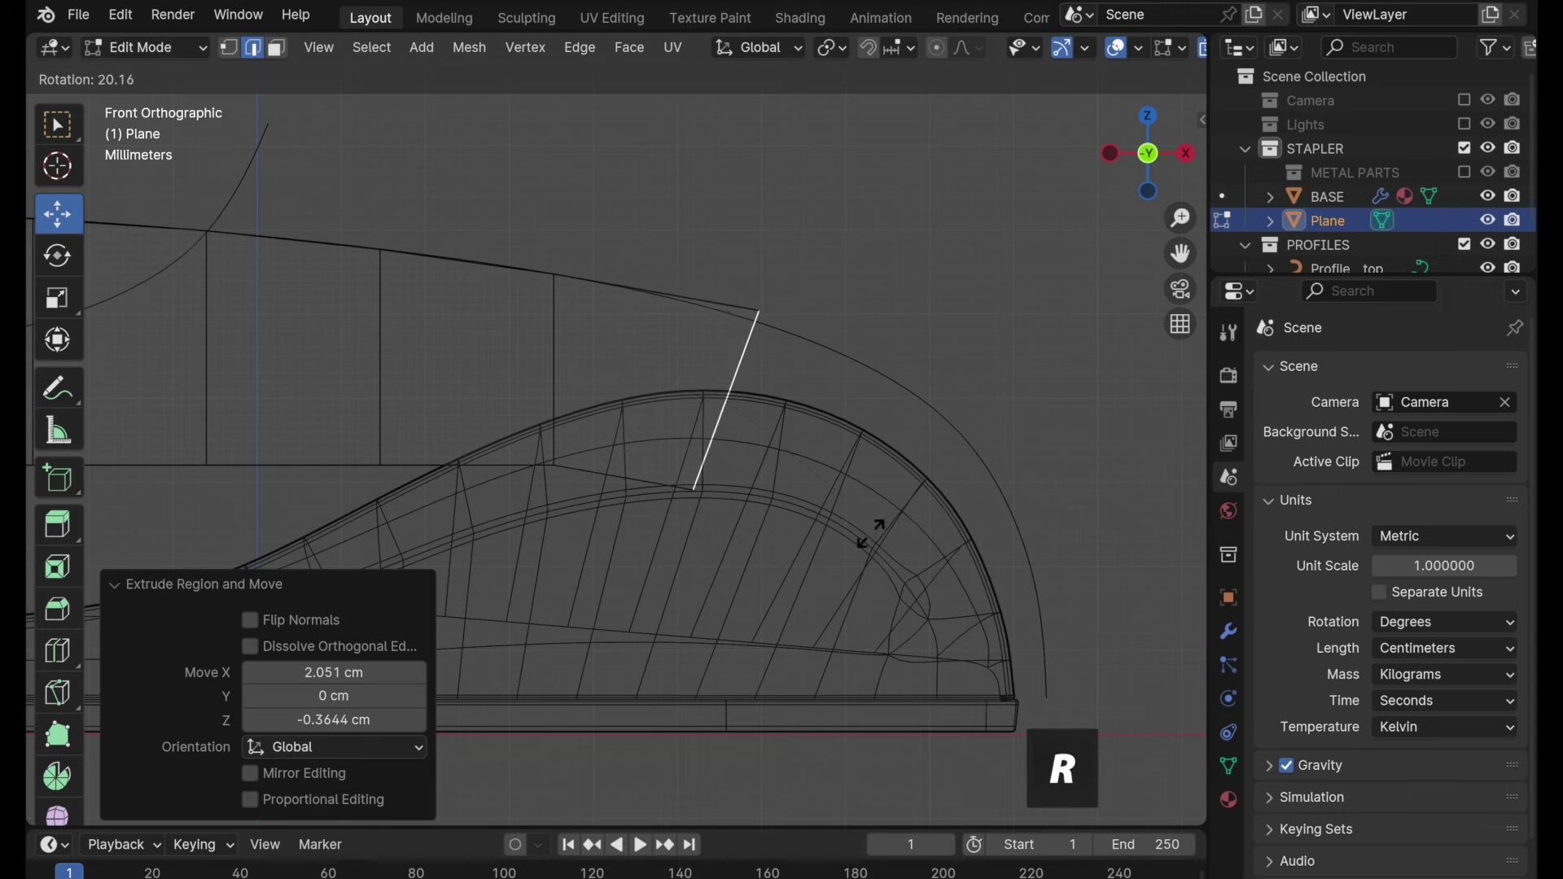
pyautogui.click(871, 535)
pyautogui.press('s')
pyautogui.click(841, 586)
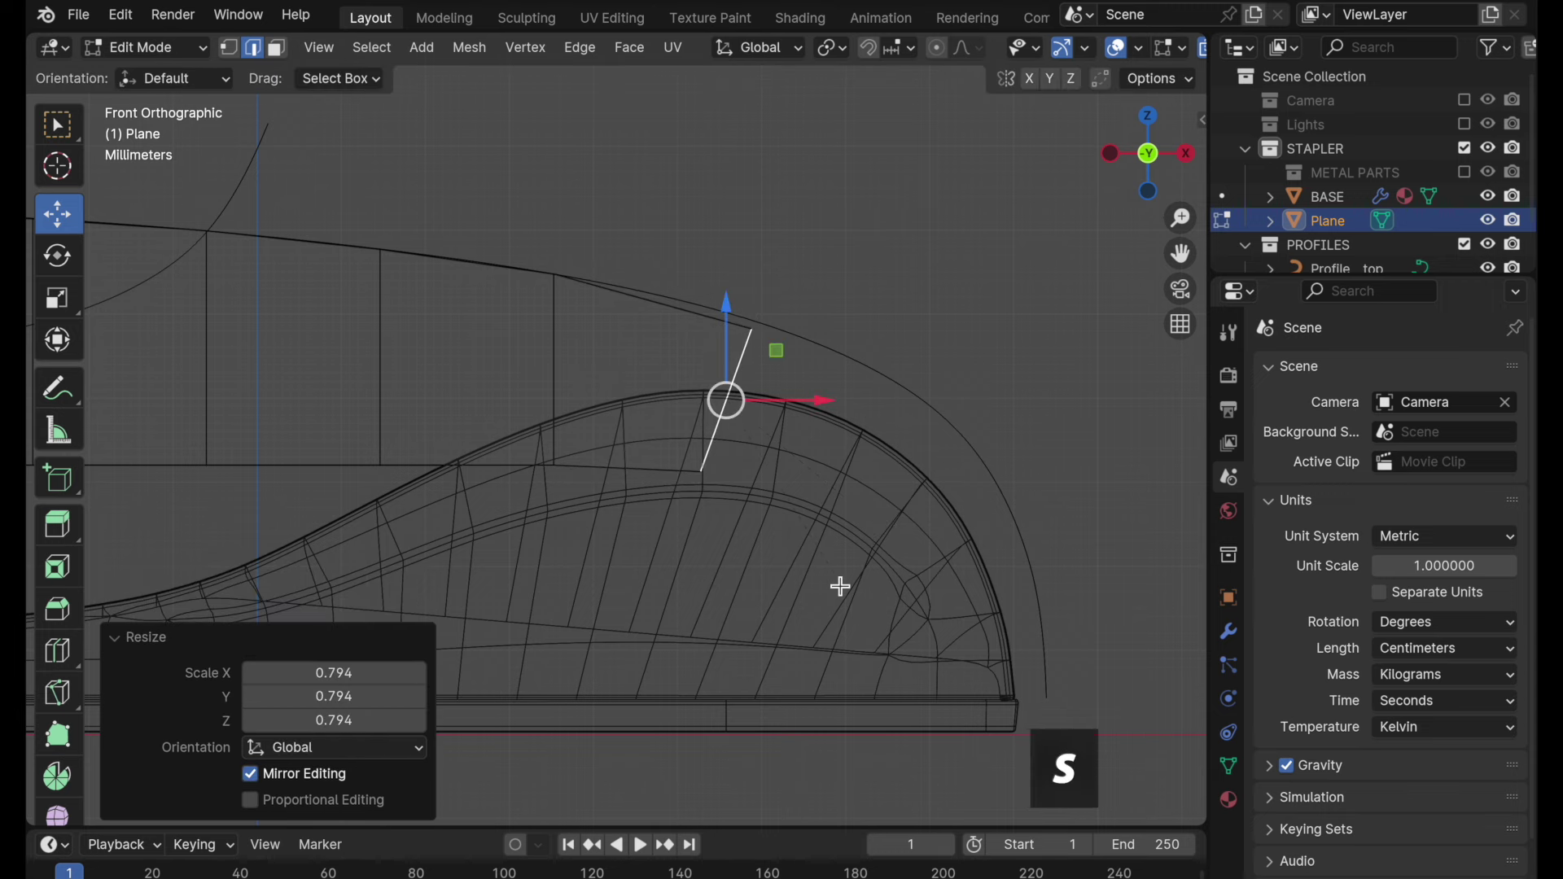
pyautogui.press('g')
pyautogui.click(853, 583)
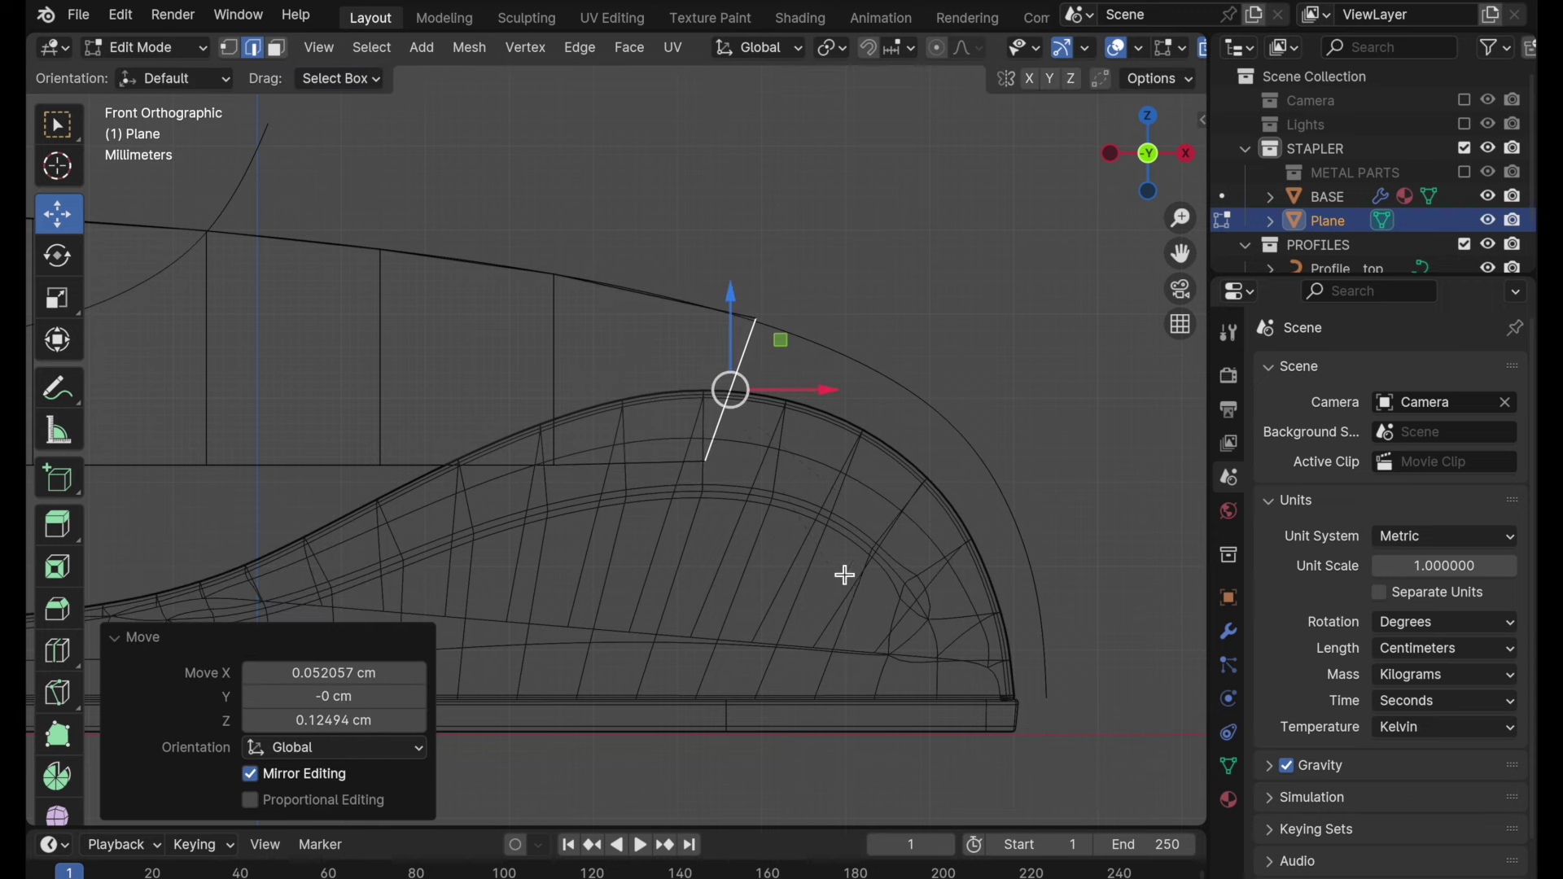
# - Extrude the end edge about 1.61 cm in X and -0.62 cm in Z, rotate it 10.5°, and scale it to about 0.89
pyautogui.keyDown('shift'); pyautogui.moveTo(844, 576); pyautogui.dragTo(760, 559, button='middle'); pyautogui.keyUp('shift')
pyautogui.press('g')
pyautogui.click(901, 616)
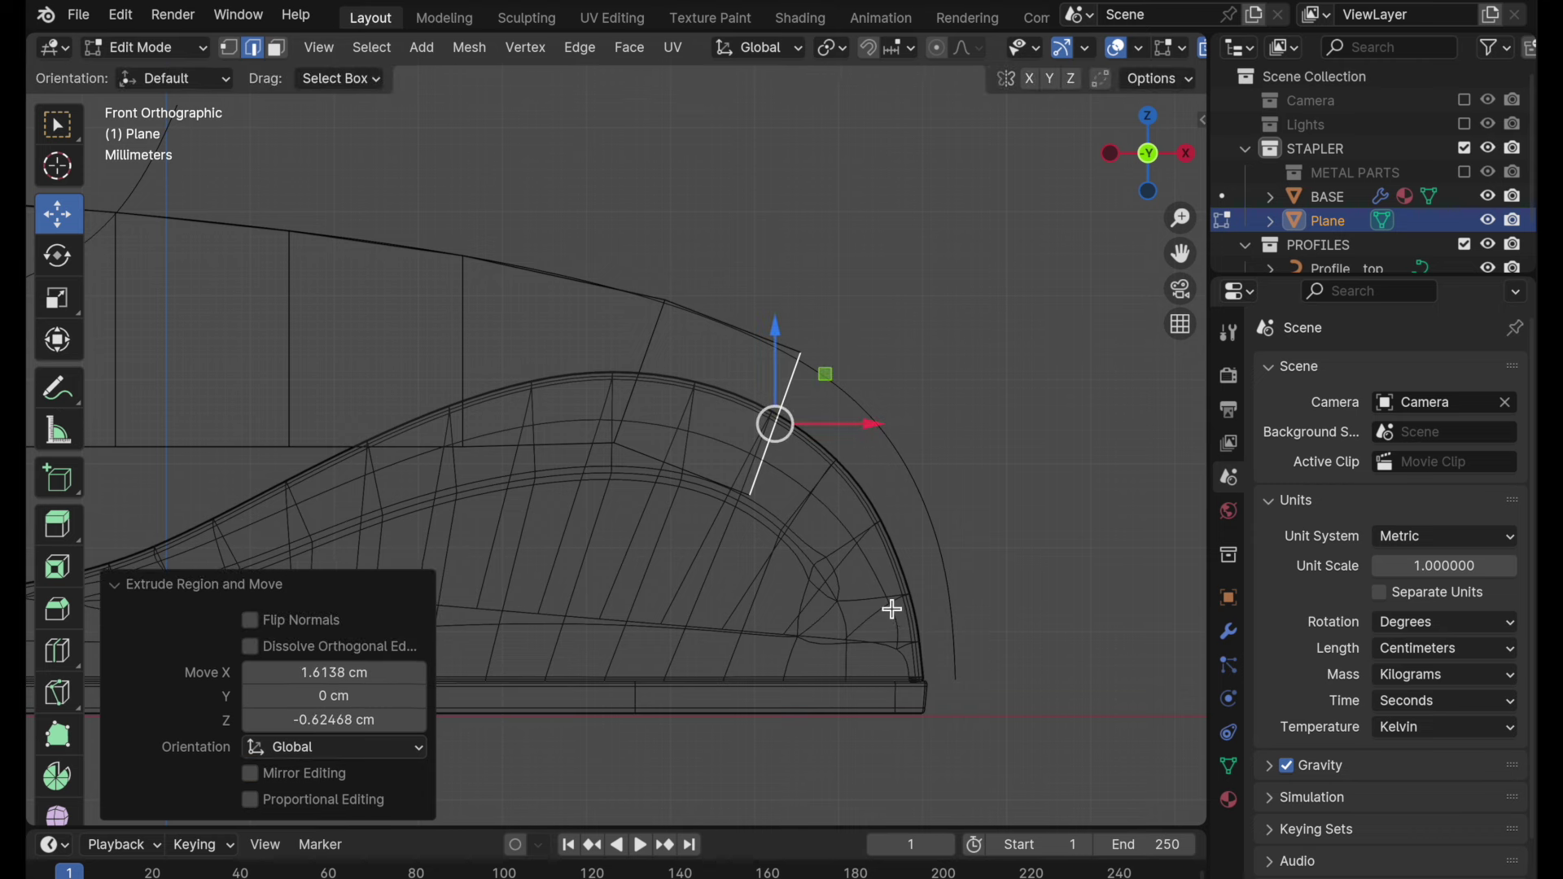
pyautogui.press('r')
pyautogui.click(855, 621)
pyautogui.press('s')
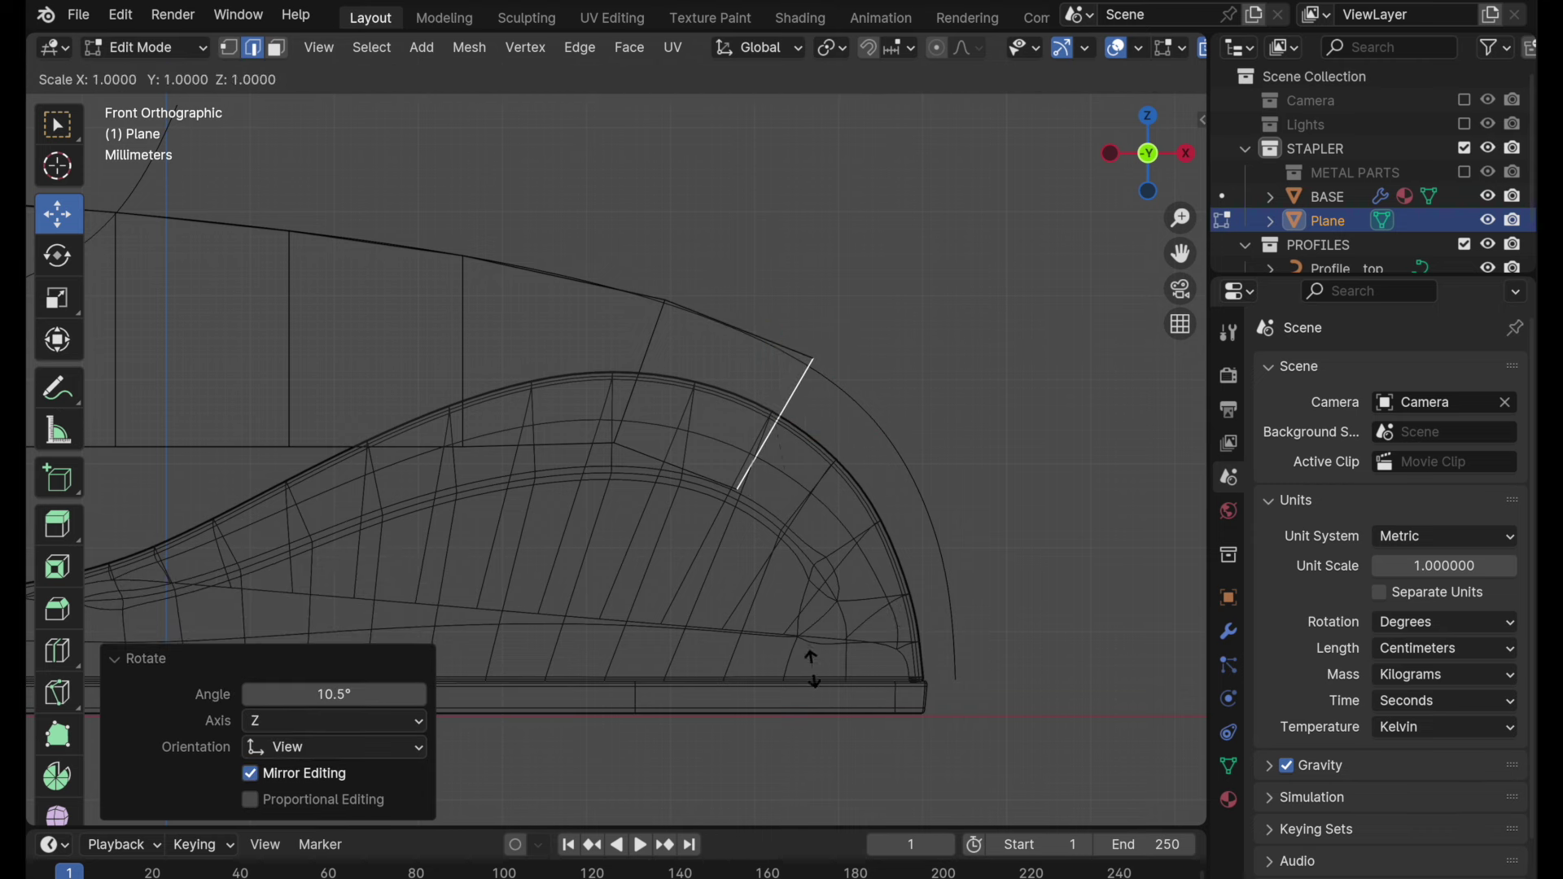
pyautogui.click(822, 640)
# - Extrude the end edge about 1.23 cm in X and -1.19 cm in Z, rotate it 22.6°, and scale it to about 0.9
pyautogui.press('e')
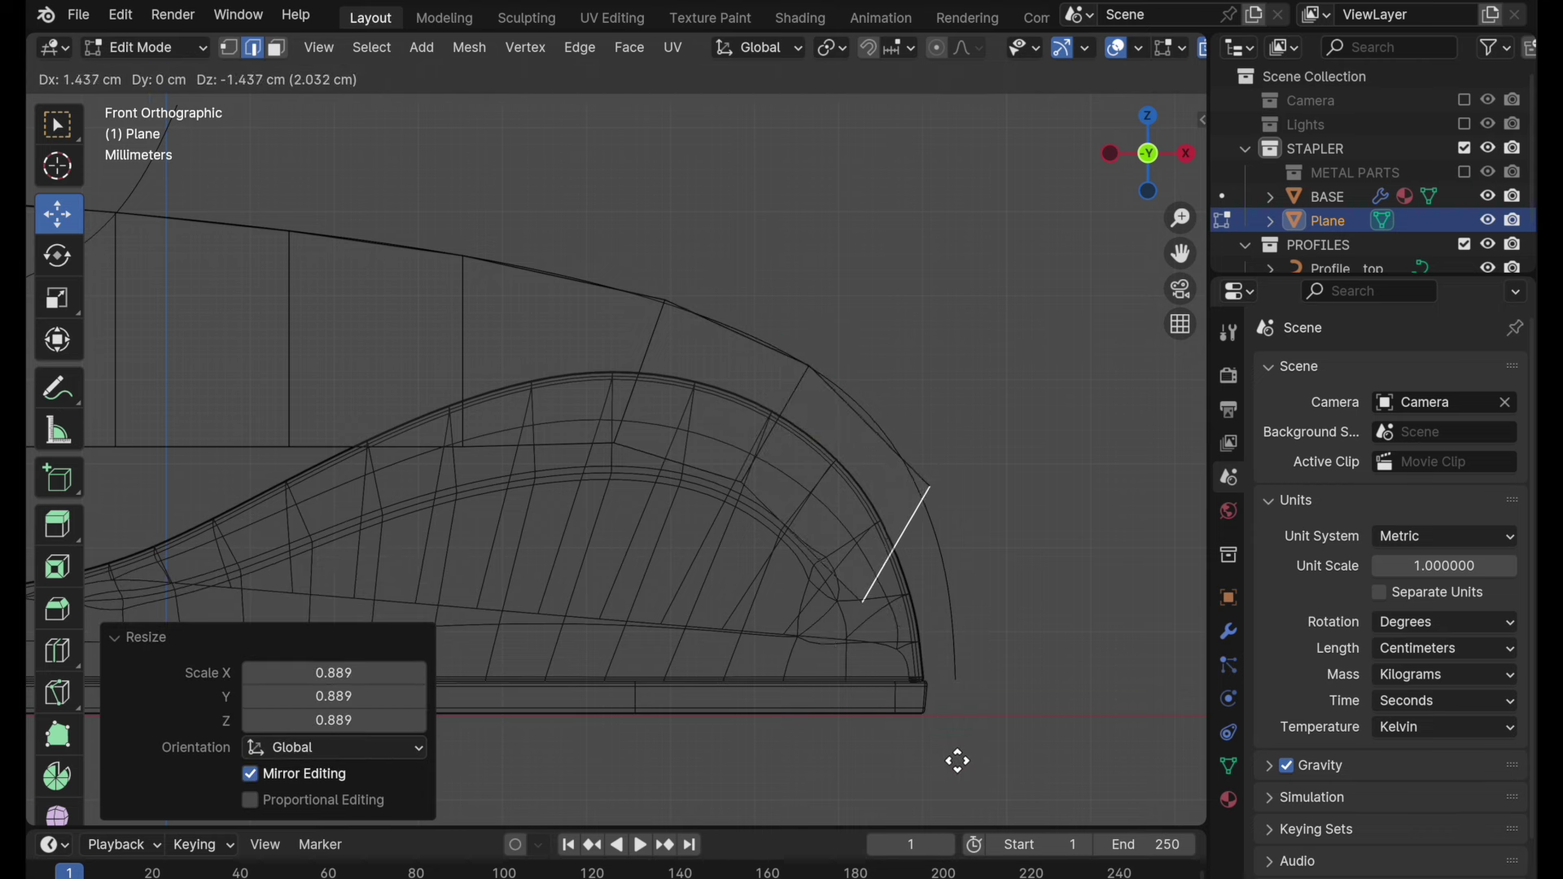
pyautogui.click(935, 736)
pyautogui.press('r')
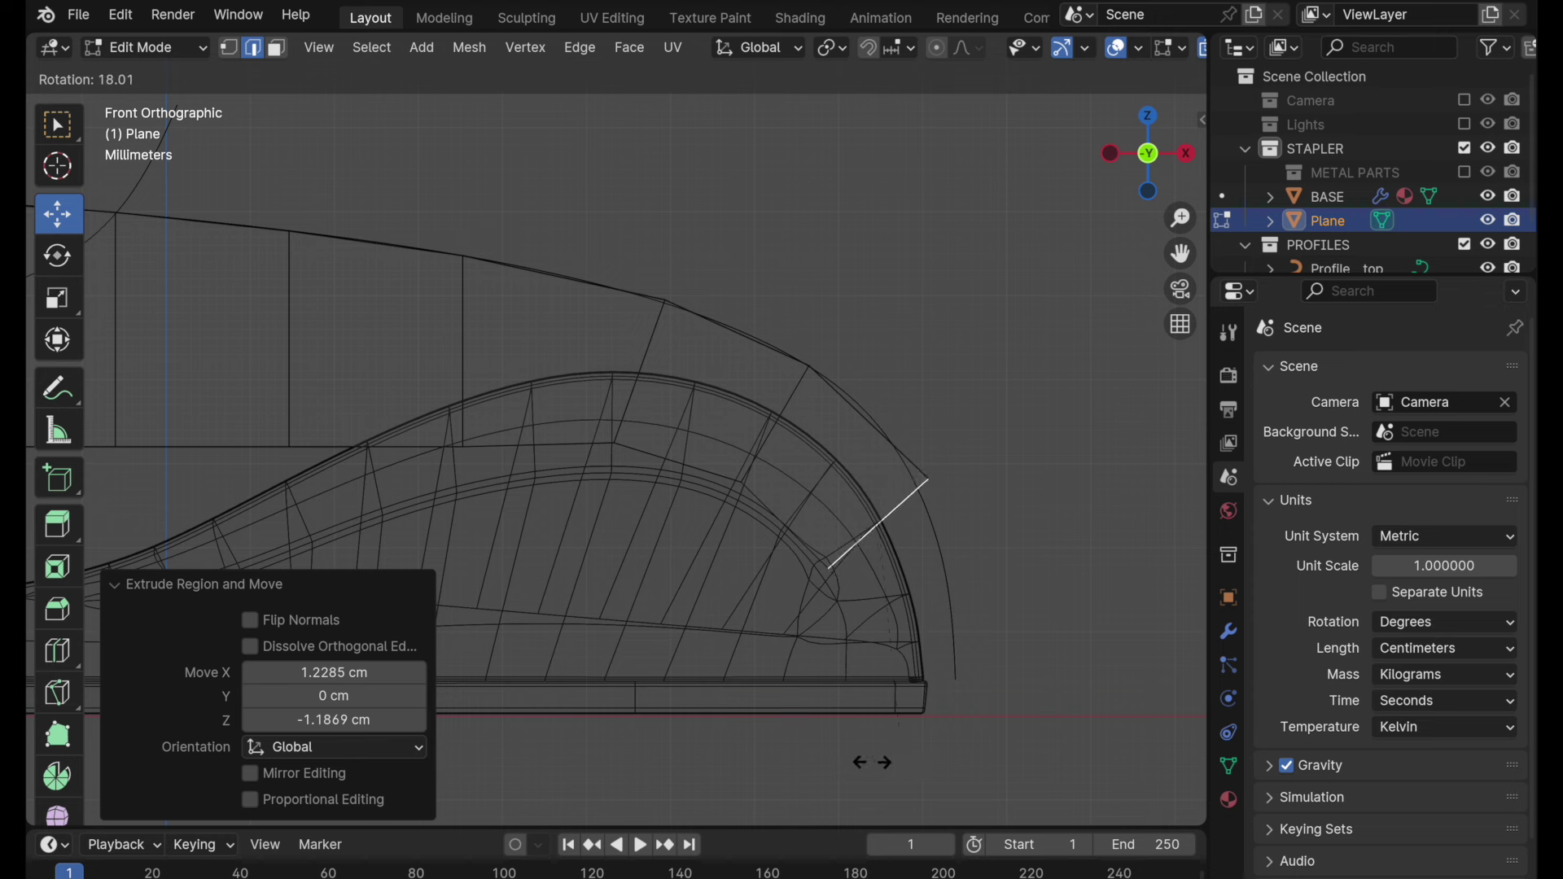
pyautogui.click(856, 753)
pyautogui.press('s')
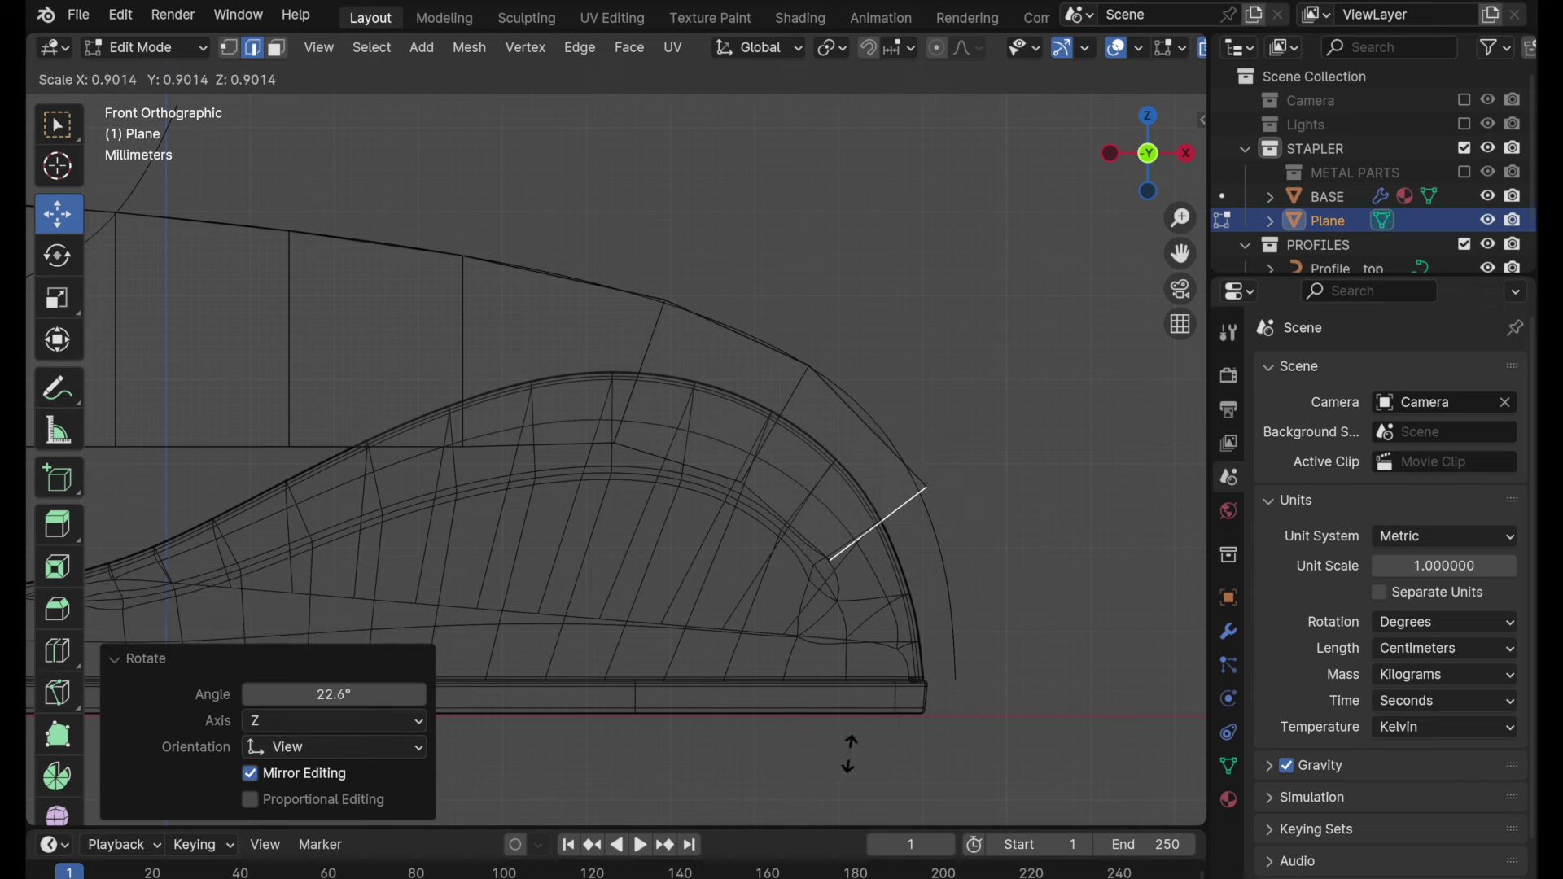
pyautogui.click(849, 754)
# - Extrude the end edge about 0.29 cm in X and -1.03 cm in Z, rotate it 26°, scale it to about 0.84, and fit it to the curve
pyautogui.press('e')
pyautogui.click(990, 41)
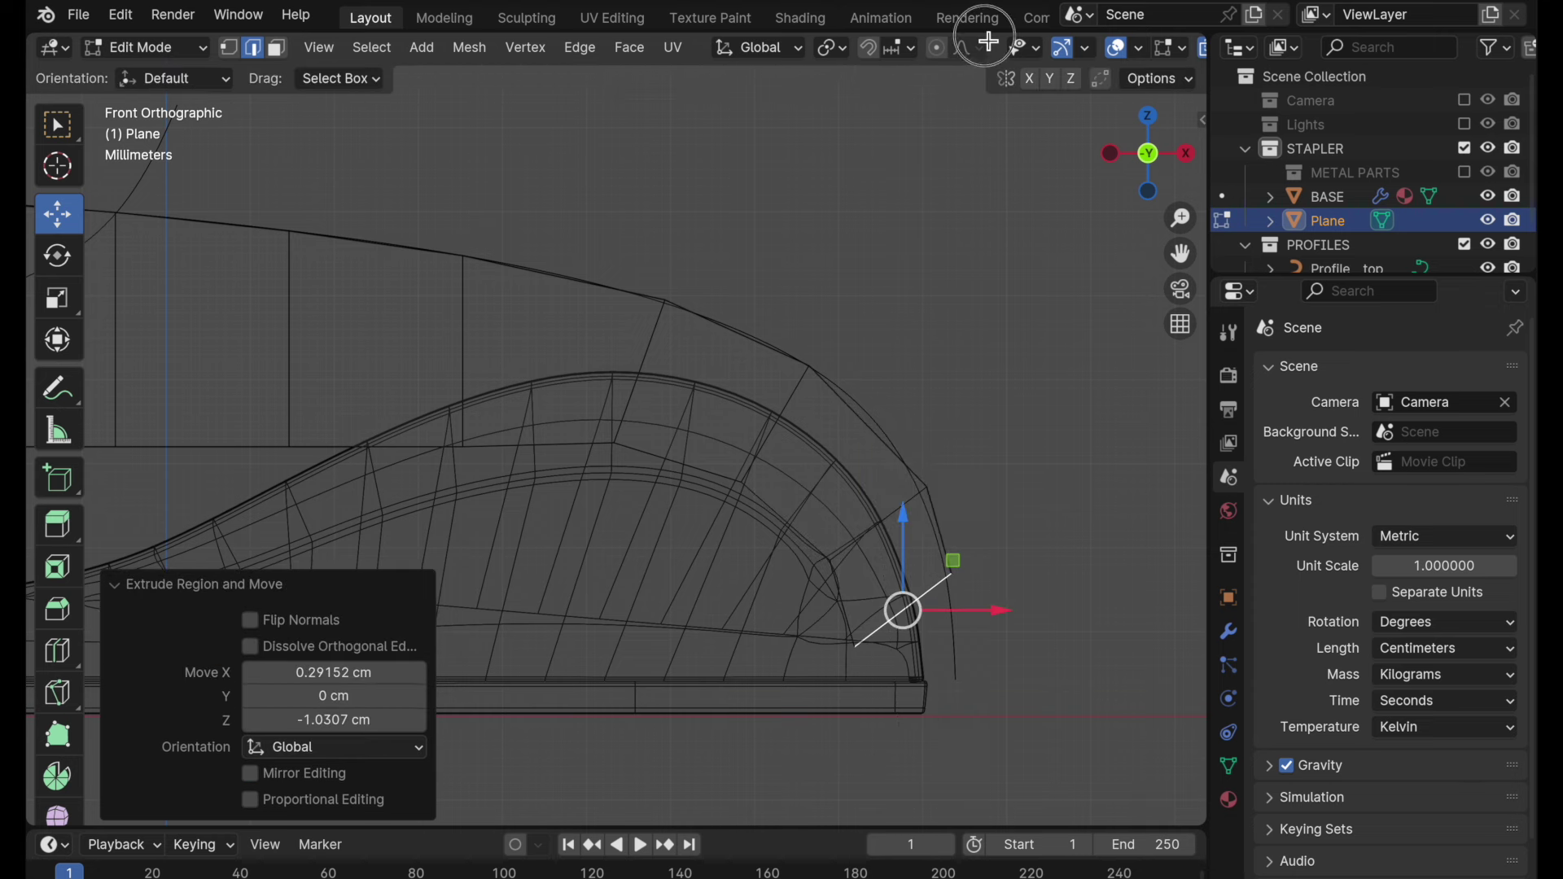
pyautogui.press('r')
pyautogui.click(1011, 518)
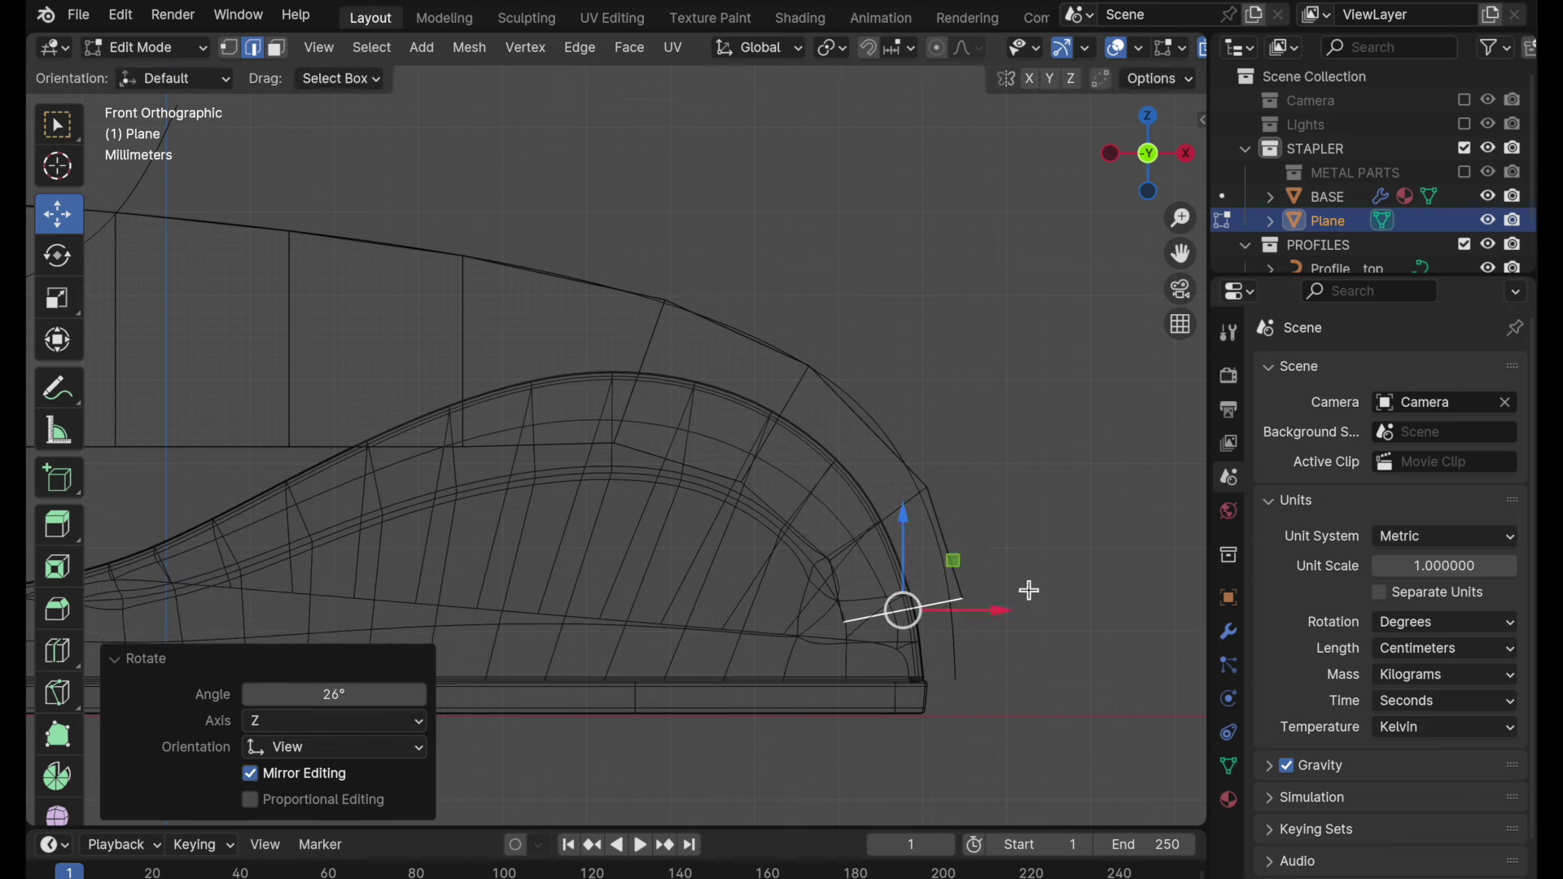
pyautogui.press('s')
pyautogui.click(1014, 647)
pyautogui.press('g')
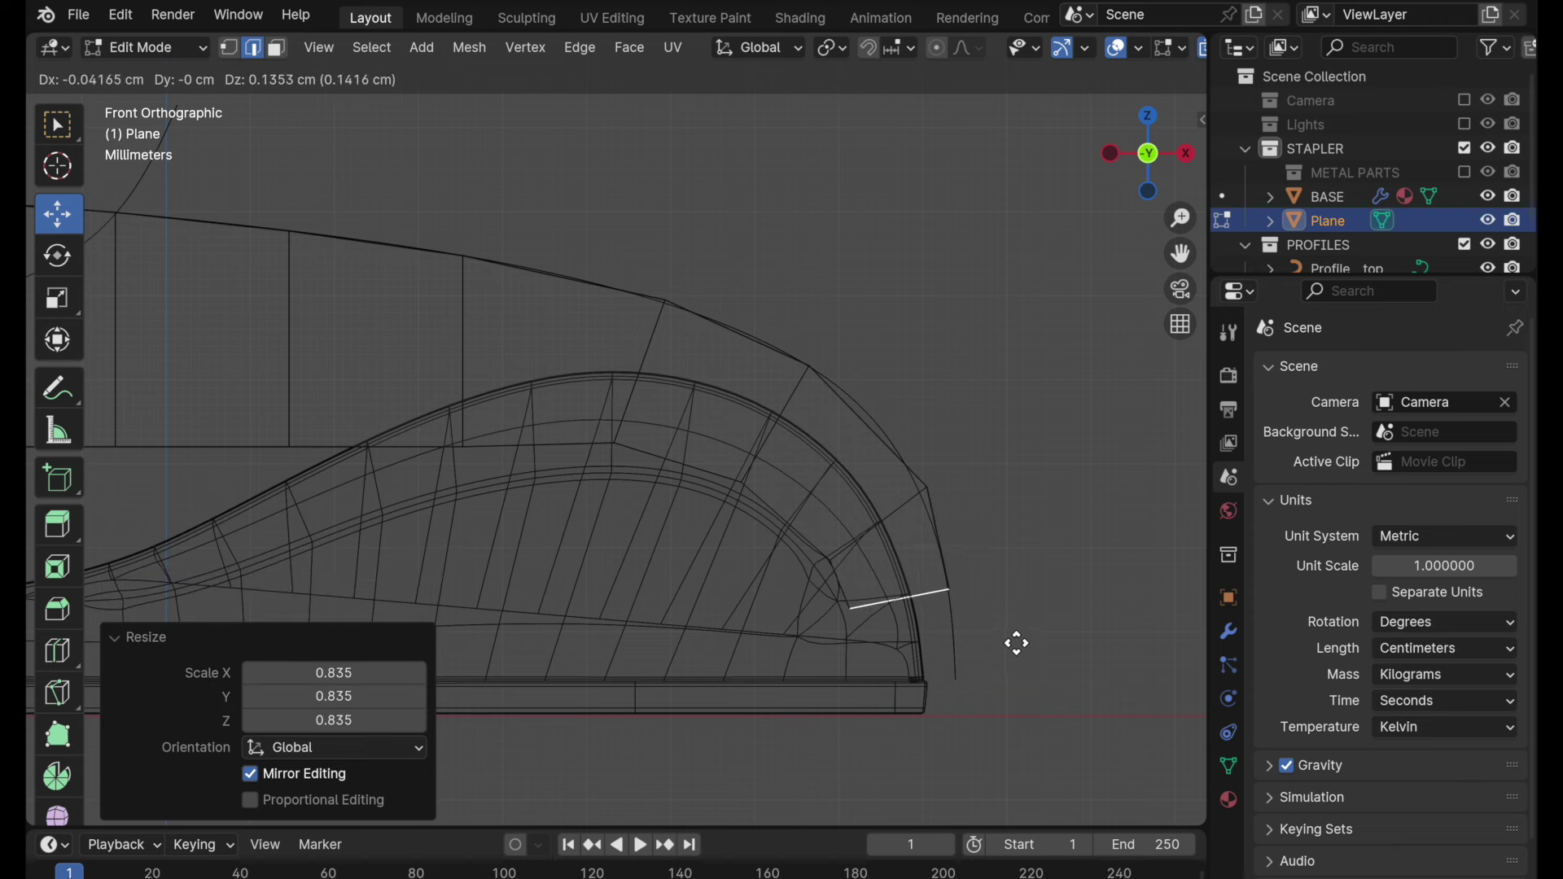
pyautogui.click(1015, 642)
# - Move the cross edge just before the end edge so its outer end meets the smooth bend of the profile curve
pyautogui.click(905, 513)
pyautogui.press('g')
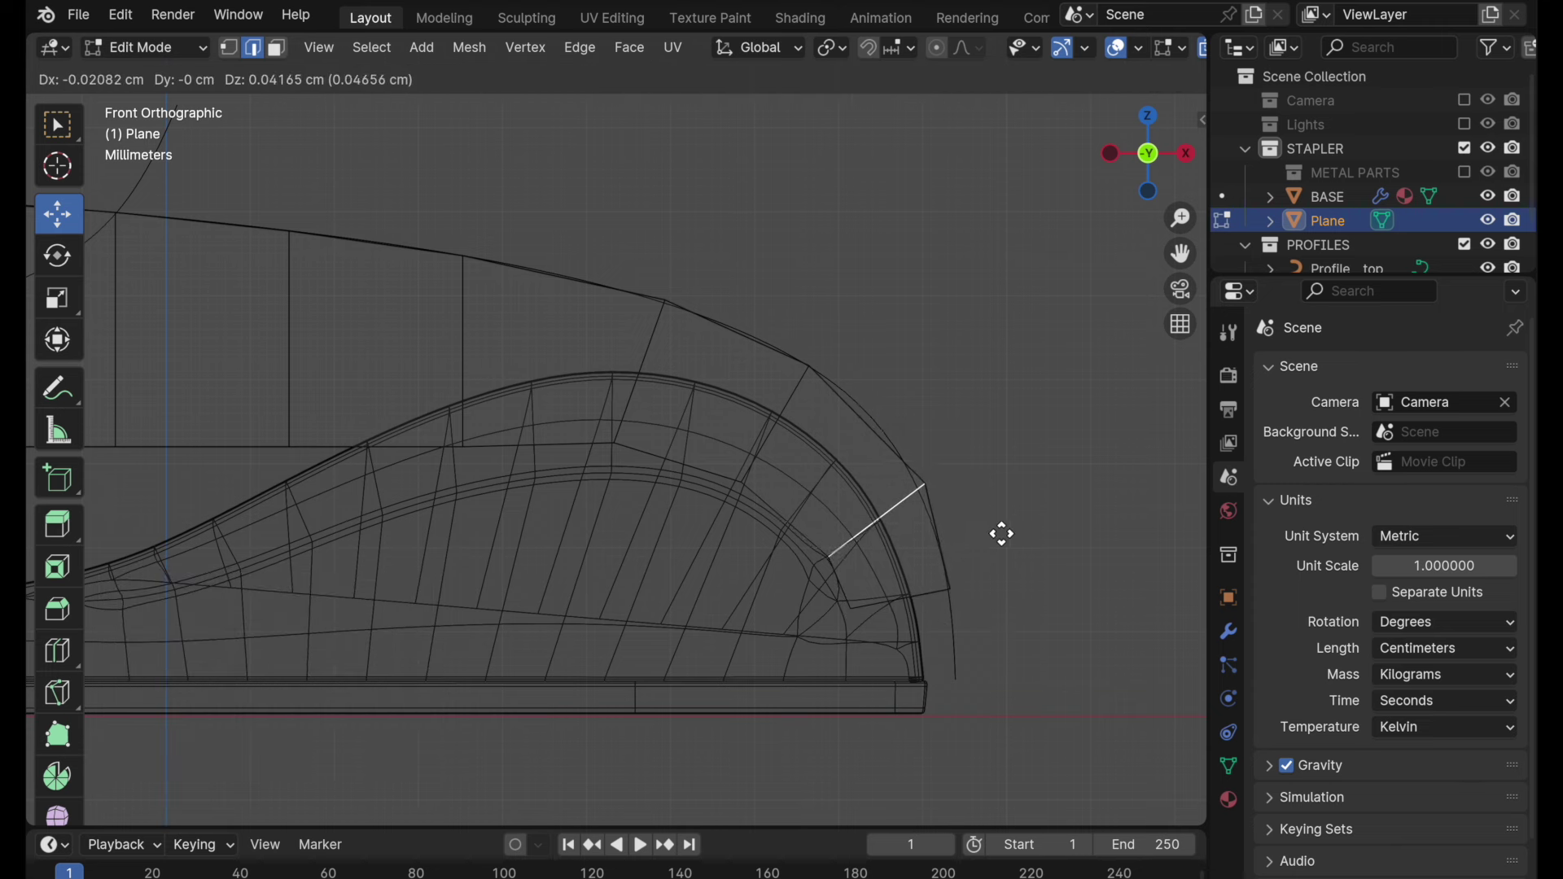
pyautogui.click(987, 522)
# - Extrude the end edge about 0.06 cm in X and -0.86 cm in Z down to the profile curve's end, and rotate it about 9.2°
pyautogui.click(920, 604)
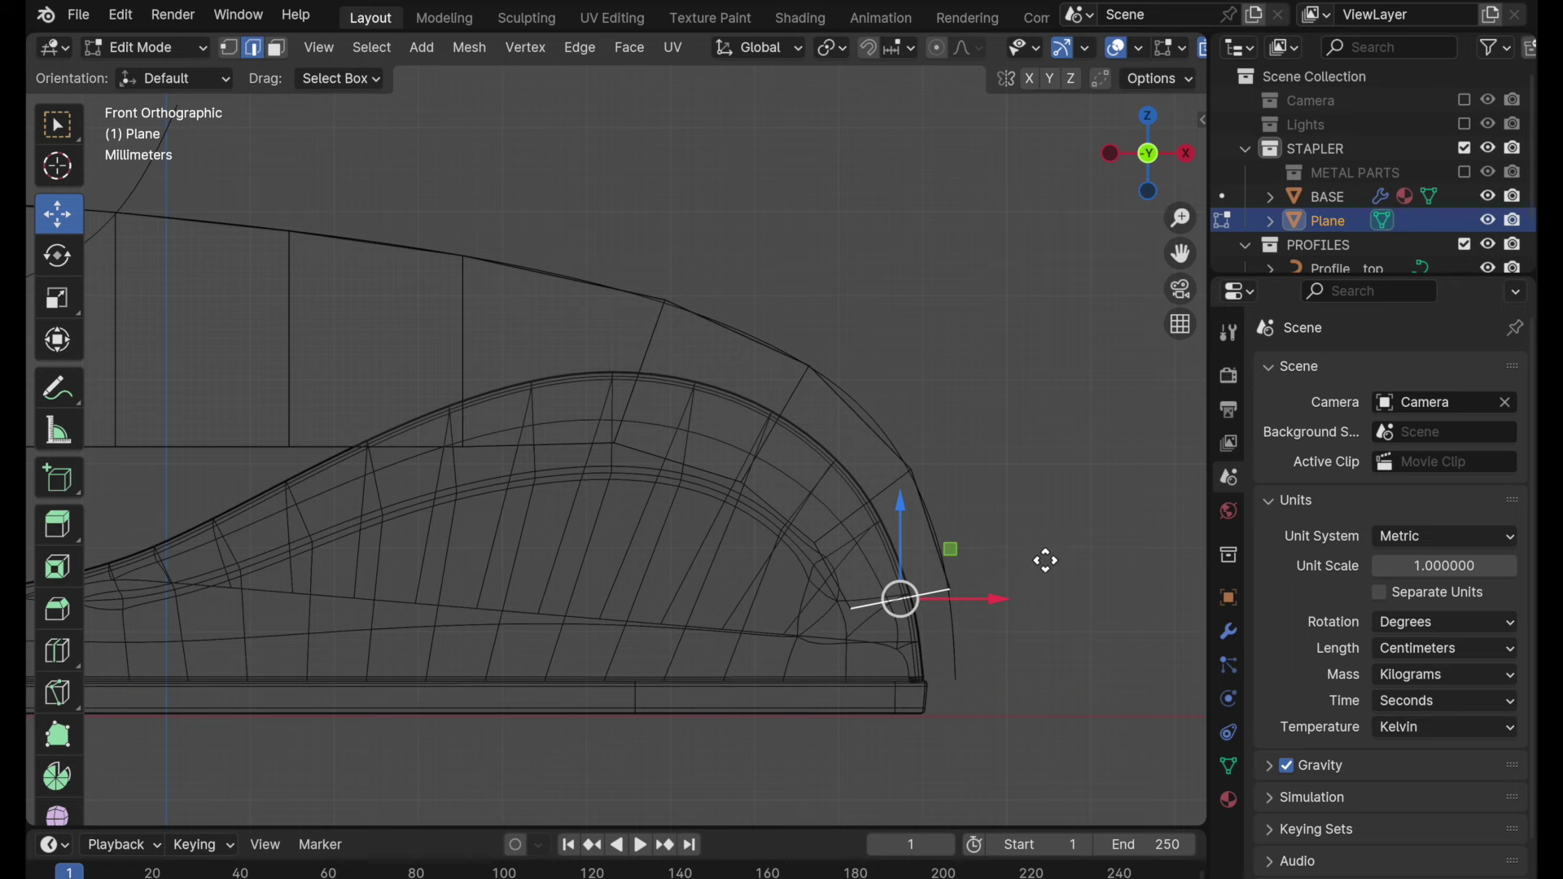
pyautogui.press('e')
pyautogui.click(1048, 633)
pyautogui.press('r')
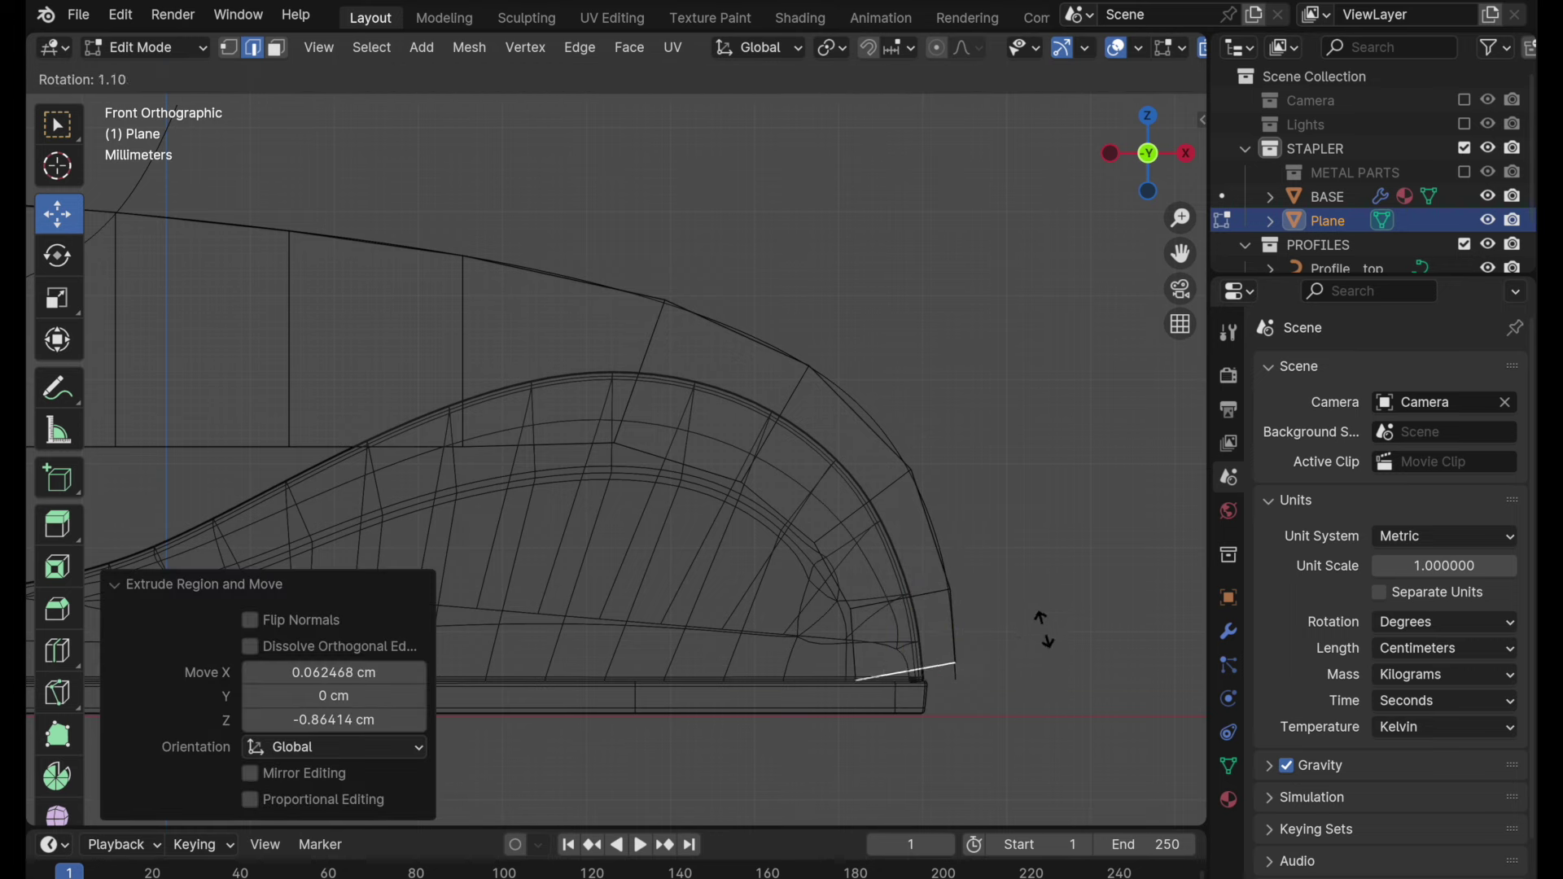
pyautogui.click(1041, 649)
pyautogui.keyDown('ctrl'); pyautogui.moveTo(924, 560); pyautogui.dragTo(806, 603, button='middle'); pyautogui.keyUp('ctrl')
pyautogui.keyDown('shift'); pyautogui.moveTo(806, 603); pyautogui.dragTo(951, 596, button='middle'); pyautogui.keyUp('shift')
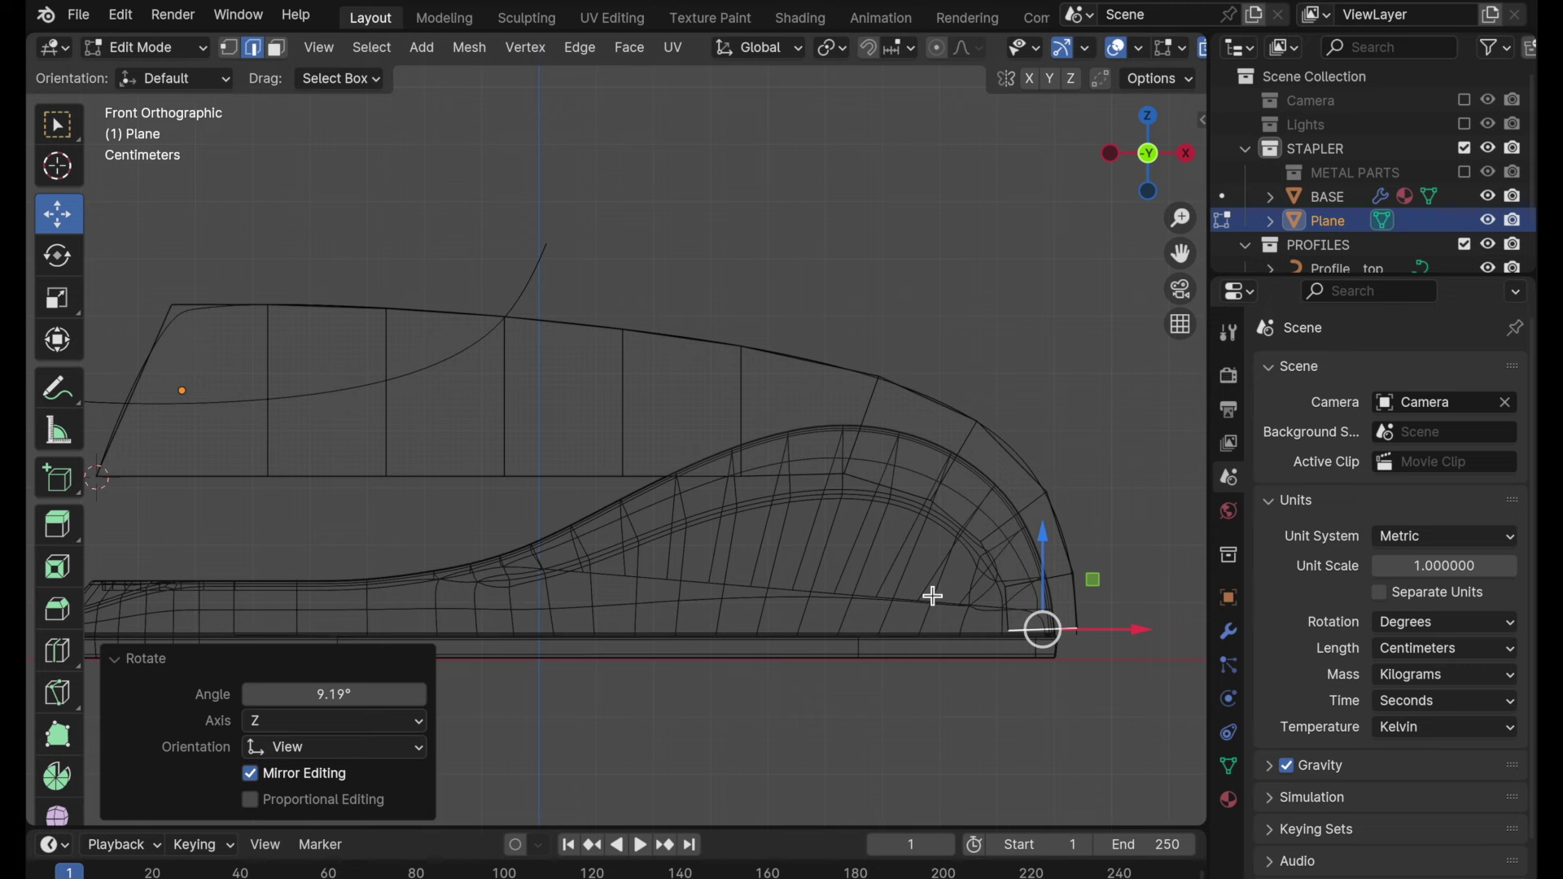
pyautogui.keyDown('shift'); pyautogui.moveTo(996, 485); pyautogui.dragTo(886, 455, button='middle'); pyautogui.keyUp('shift')
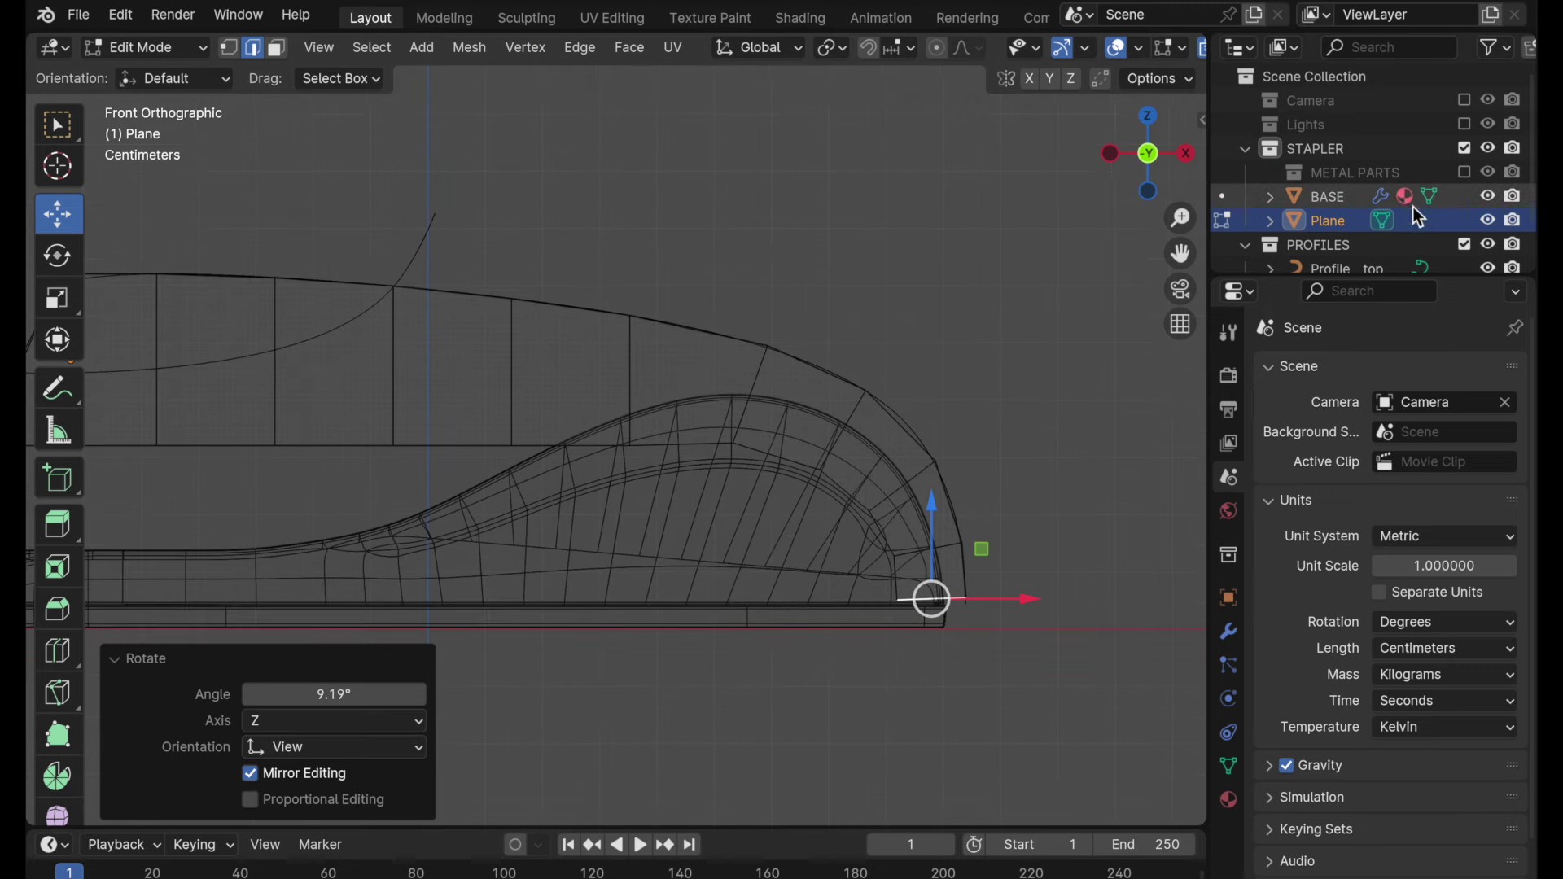
# - Hide the base and add a Subdivision Surface modifier with viewport level 2 to the plane
pyautogui.click(1489, 197)
pyautogui.scroll(5, 914, 377)
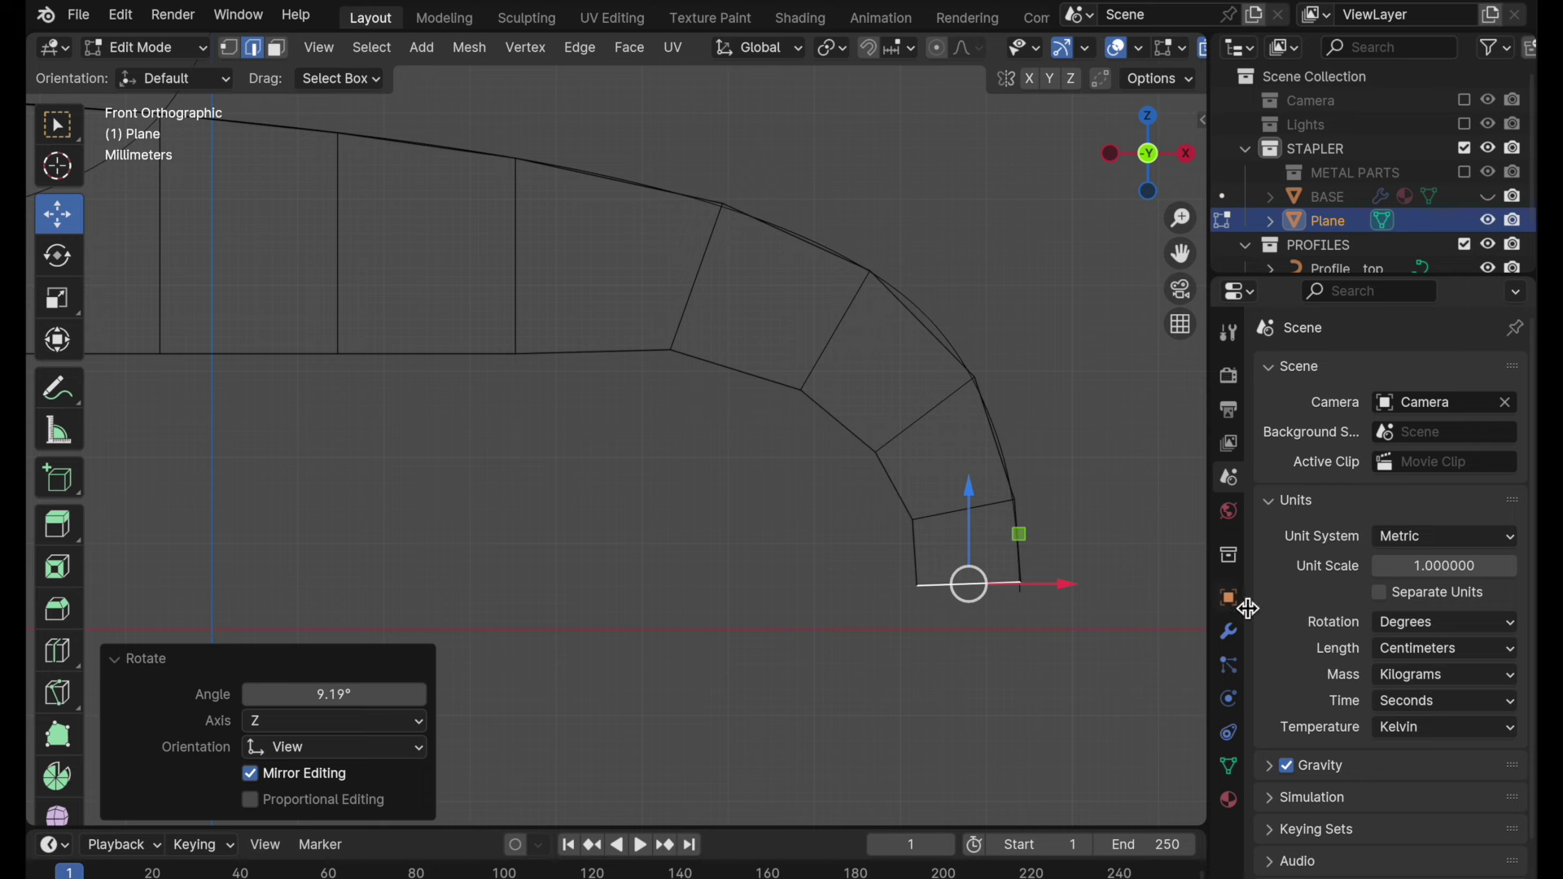
pyautogui.click(1229, 632)
pyautogui.click(1417, 376)
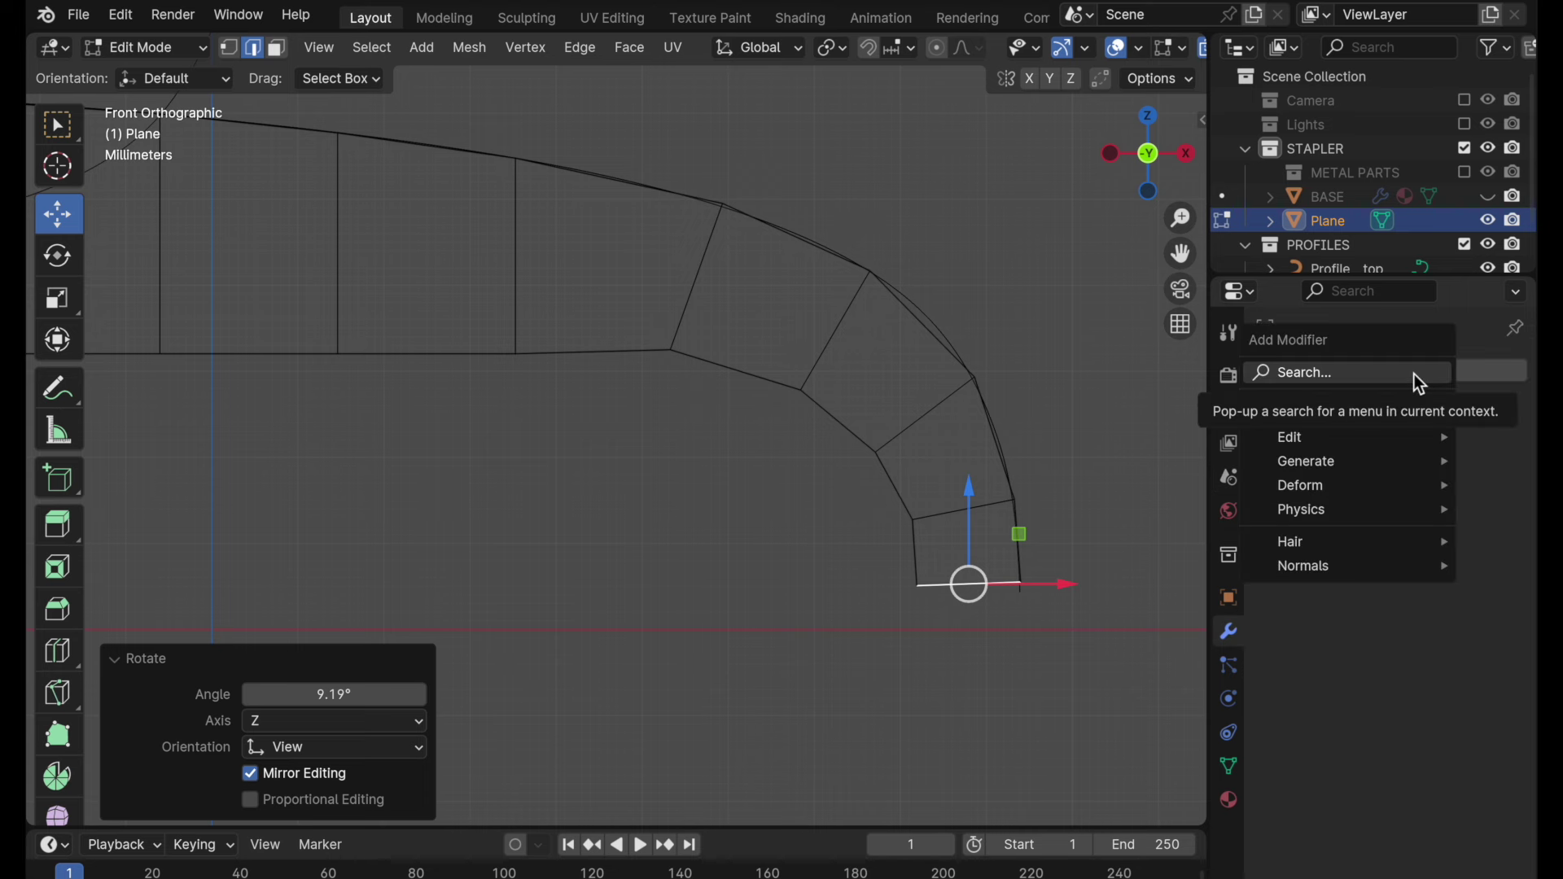
pyautogui.moveTo(1384, 462)
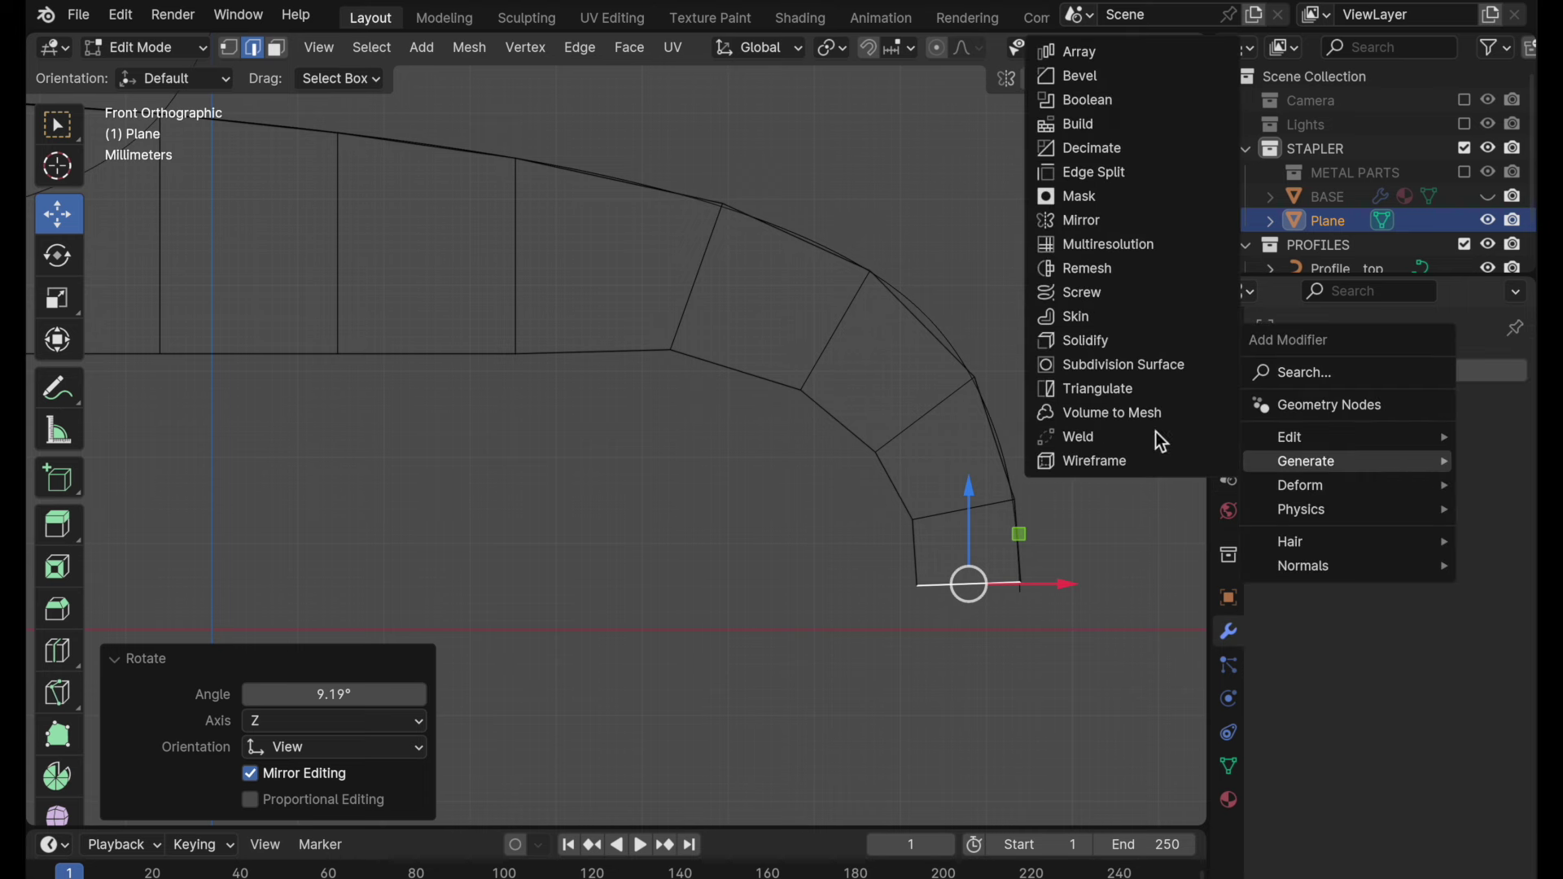
pyautogui.click(1043, 364)
pyautogui.hscroll(3, 1018, 534)
pyautogui.scroll(2, 960, 426)
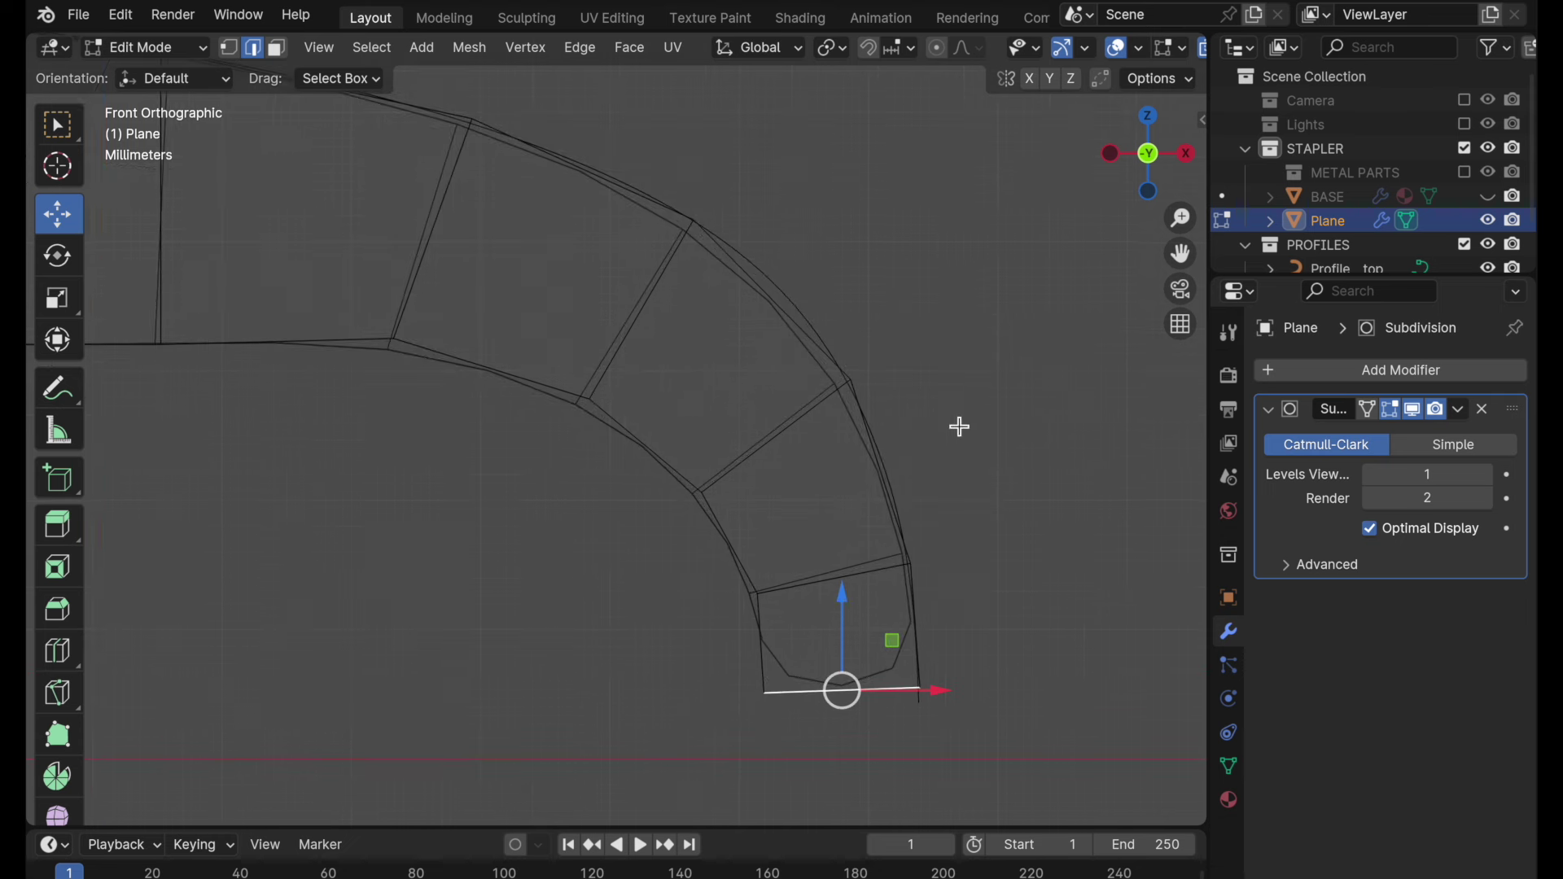
pyautogui.click(1489, 476)
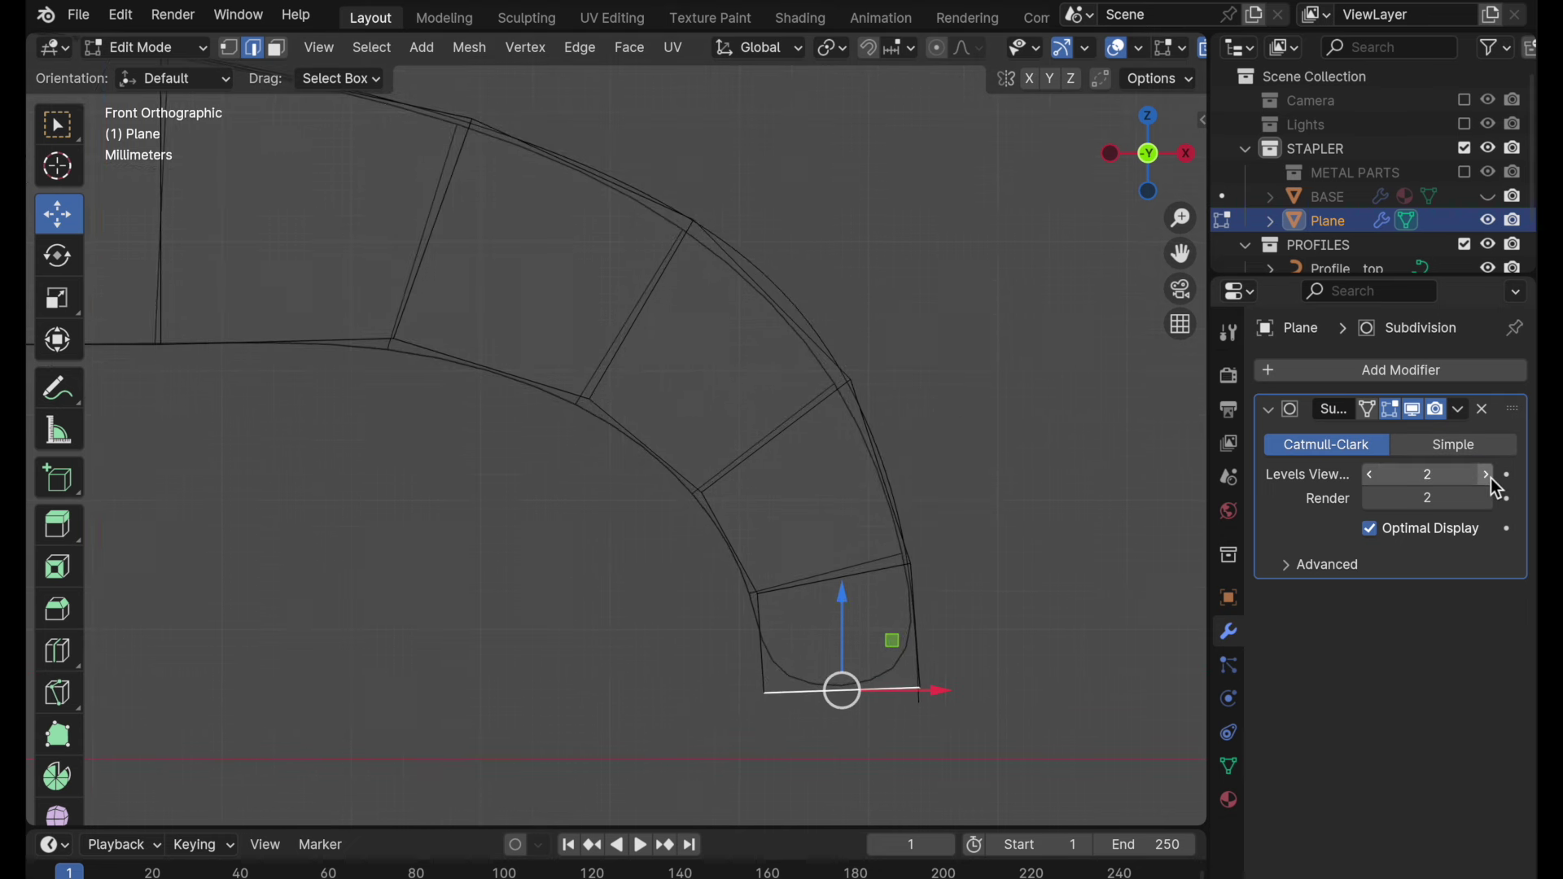
pyautogui.keyDown('shift'); pyautogui.moveTo(973, 523); pyautogui.dragTo(1056, 517, button='middle'); pyautogui.keyUp('shift')
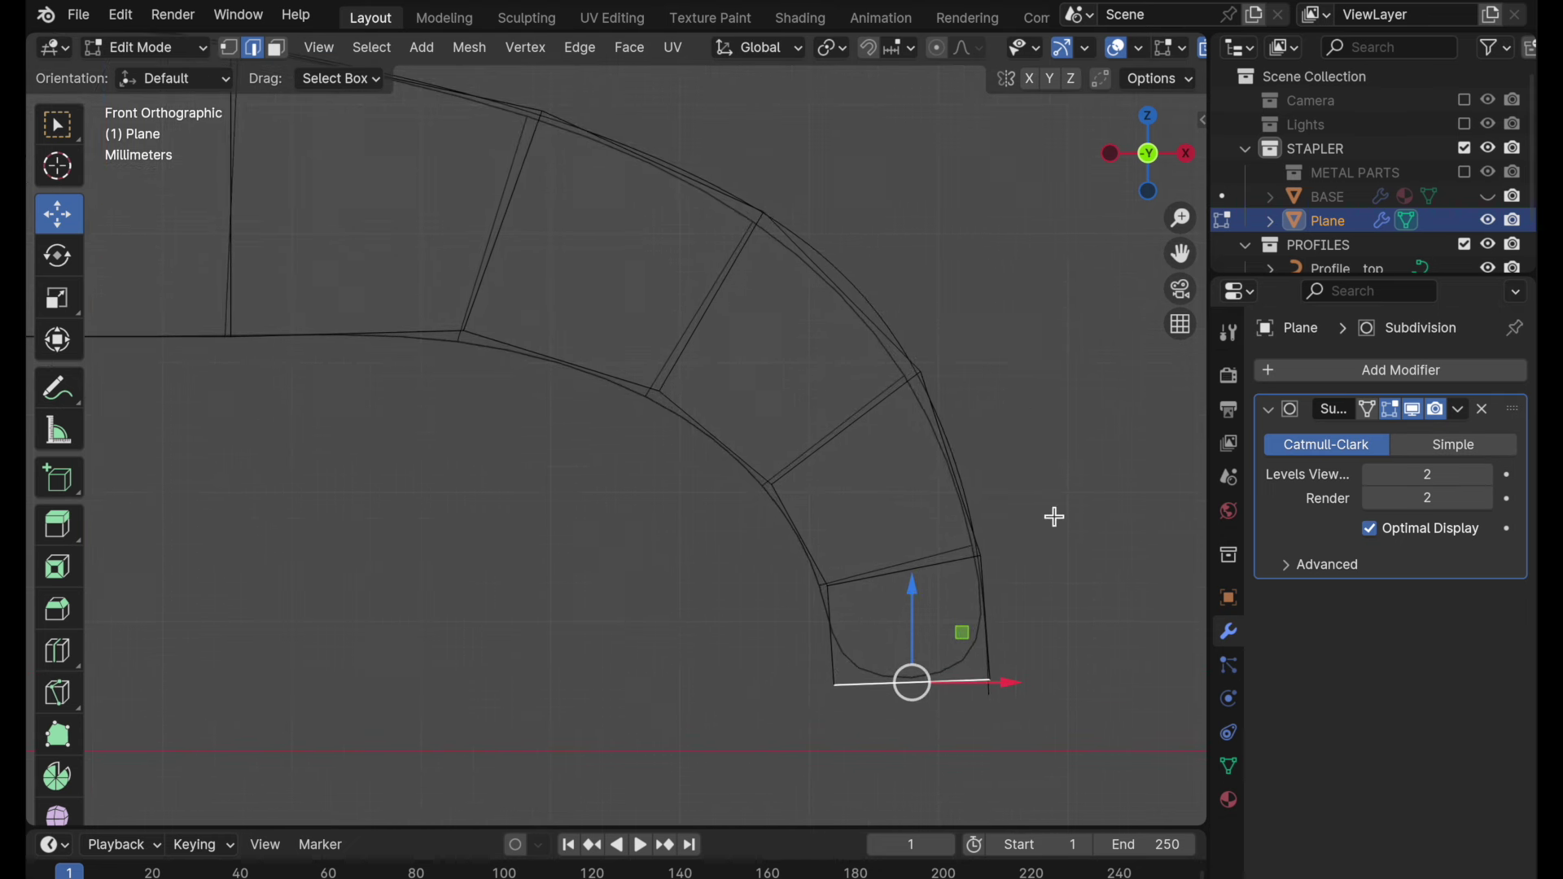
# - Display the subdivision result on the edit cage, and set up vertex selection with the Tweak drag action
pyautogui.click(1373, 415)
pyautogui.keyDown('shift'); pyautogui.moveTo(936, 453); pyautogui.dragTo(867, 544, button='middle'); pyautogui.keyUp('shift')
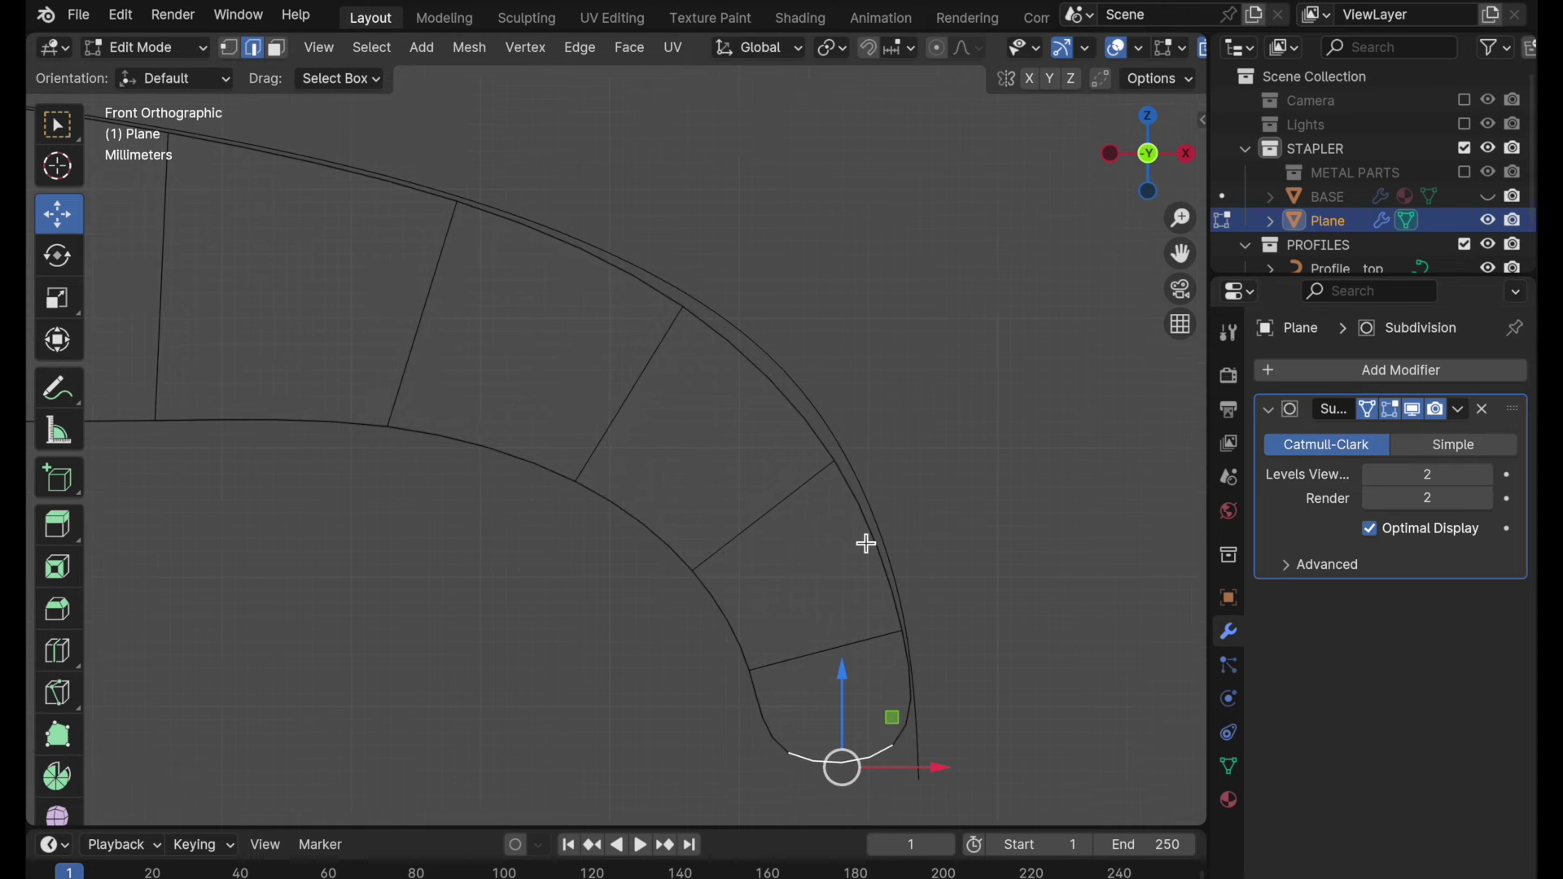
pyautogui.click(341, 82)
pyautogui.click(346, 150)
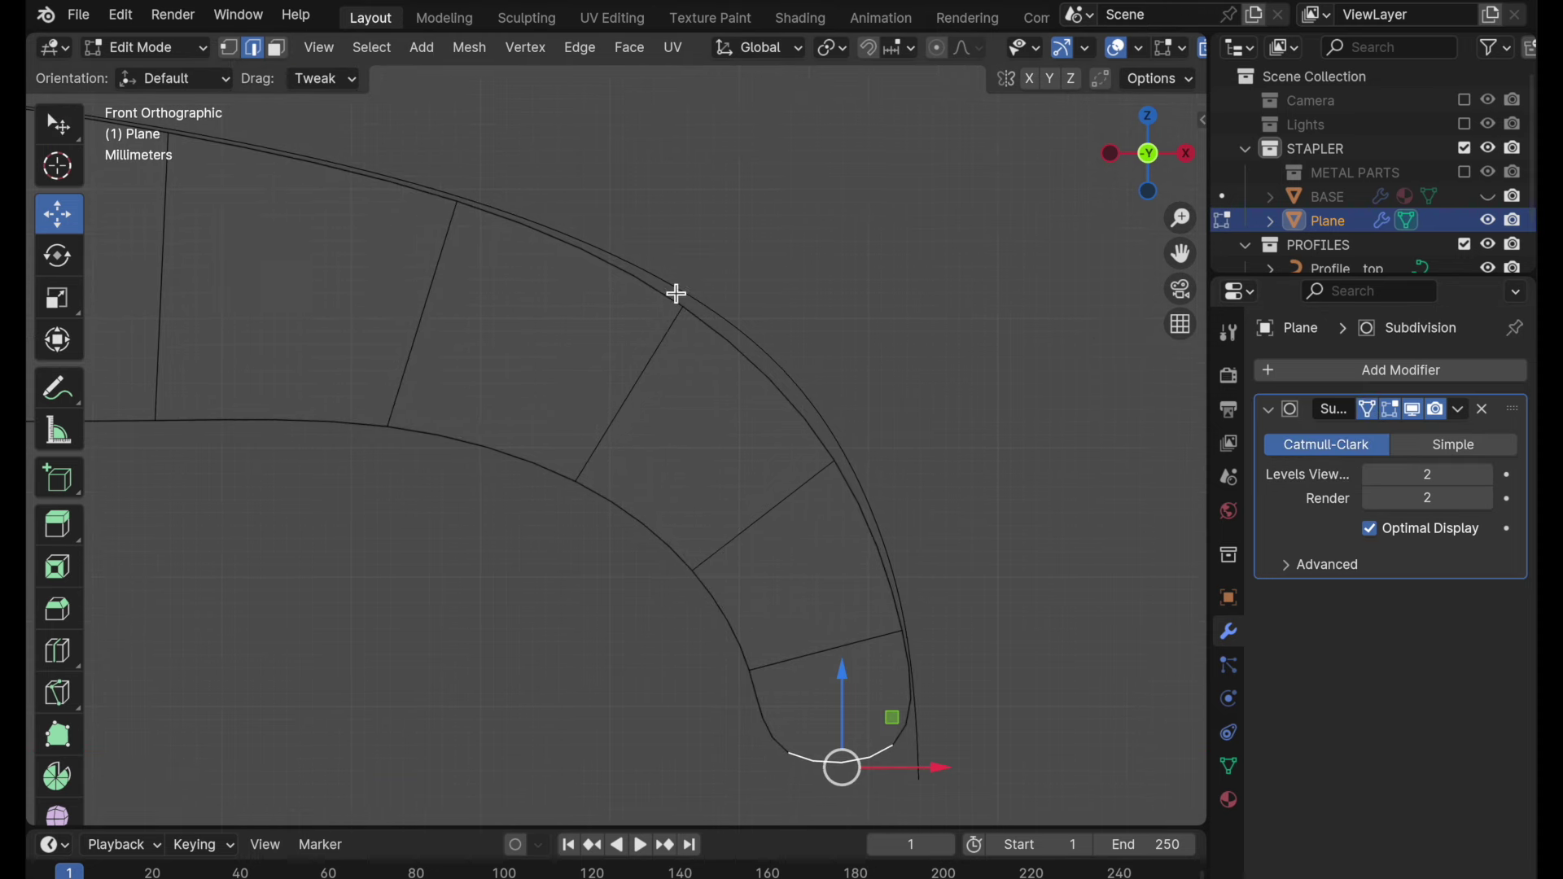
pyautogui.click(231, 54)
pyautogui.click(705, 312)
pyautogui.click(738, 194)
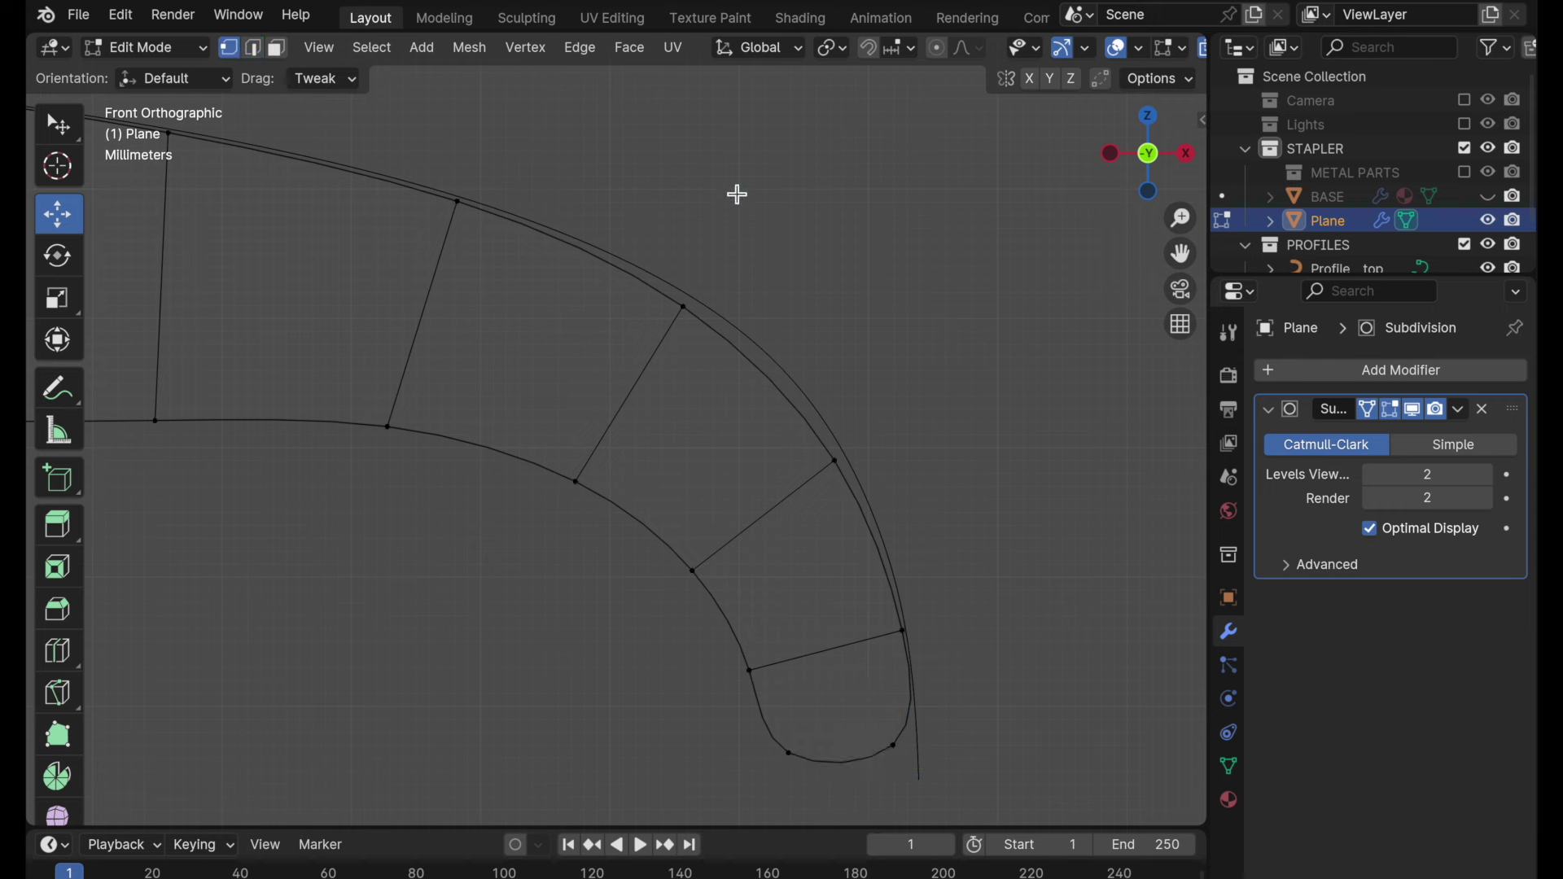
# - Move the three outer vertices along the curved front end and one upper vertex near the rear onto the profile curve
pyautogui.moveTo(688, 308); pyautogui.dragTo(705, 291)
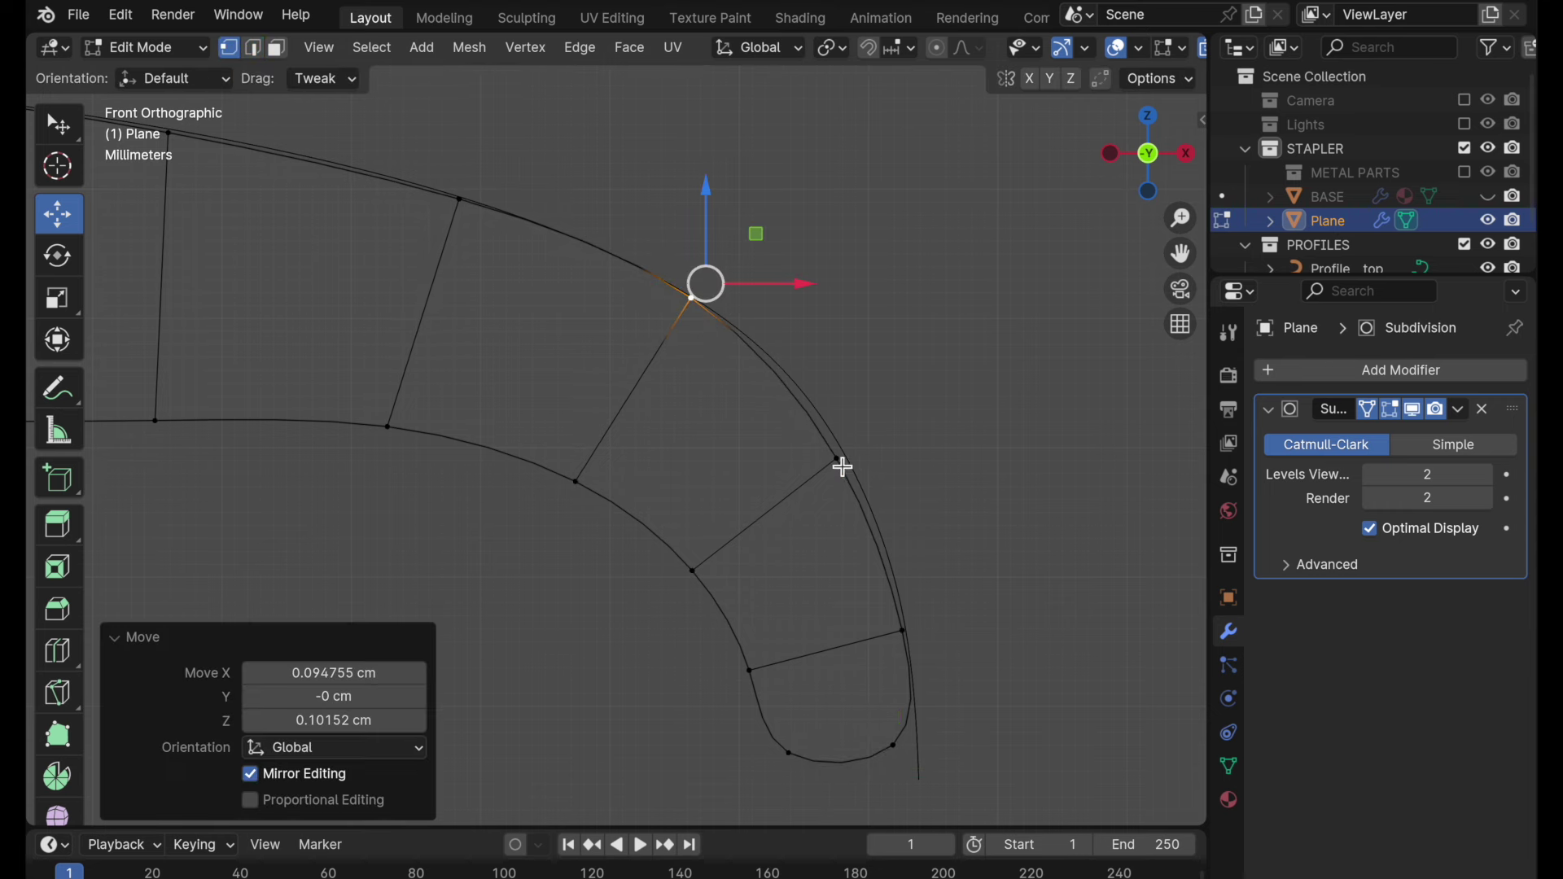
pyautogui.moveTo(843, 469); pyautogui.dragTo(852, 450)
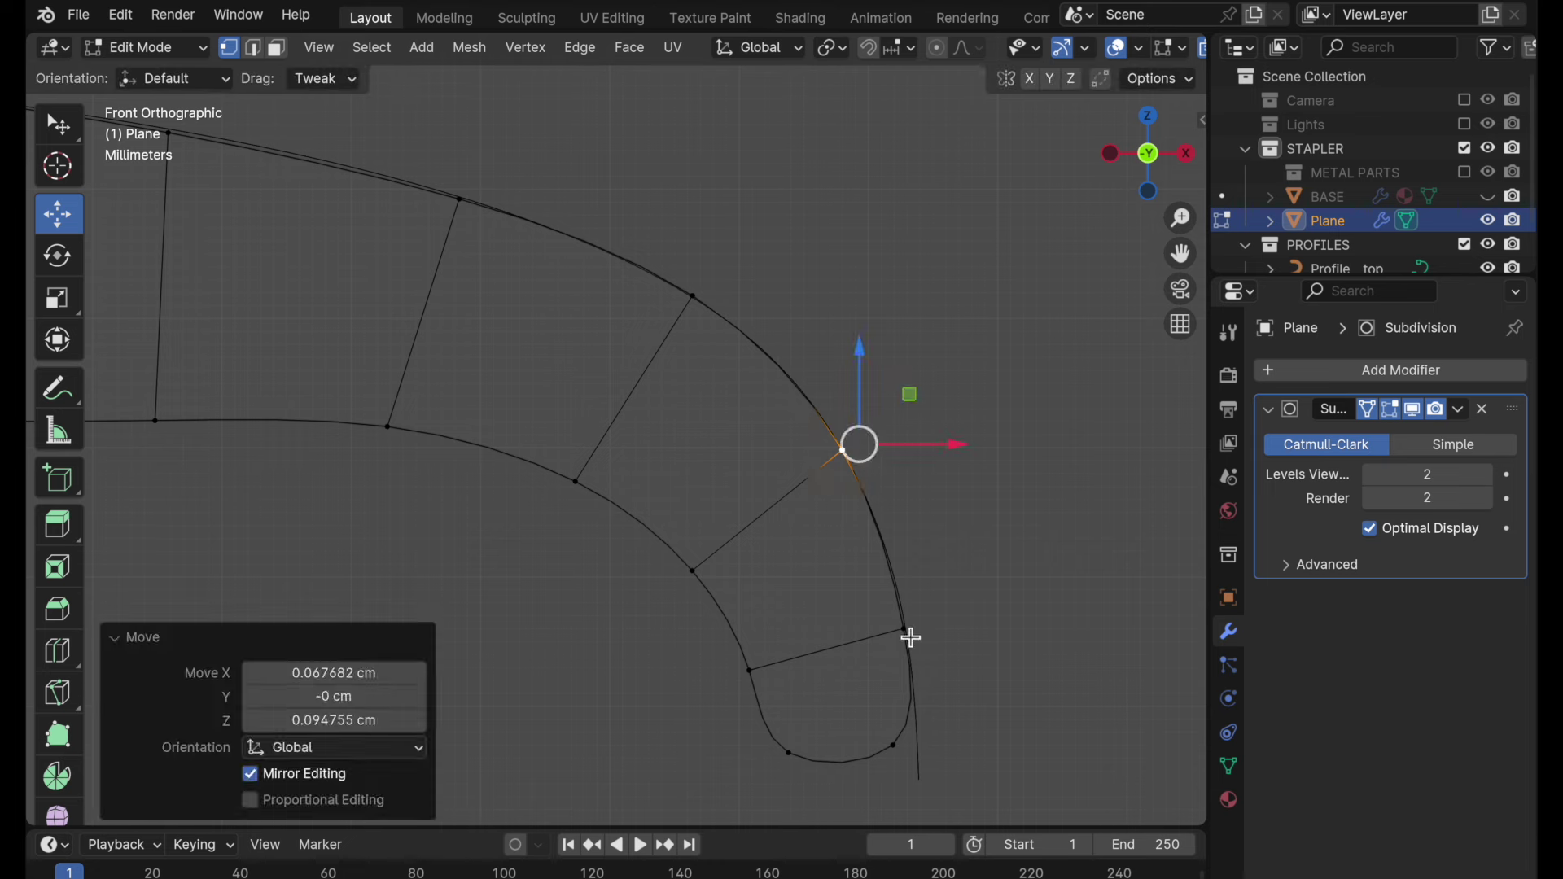
pyautogui.moveTo(911, 638); pyautogui.dragTo(915, 629)
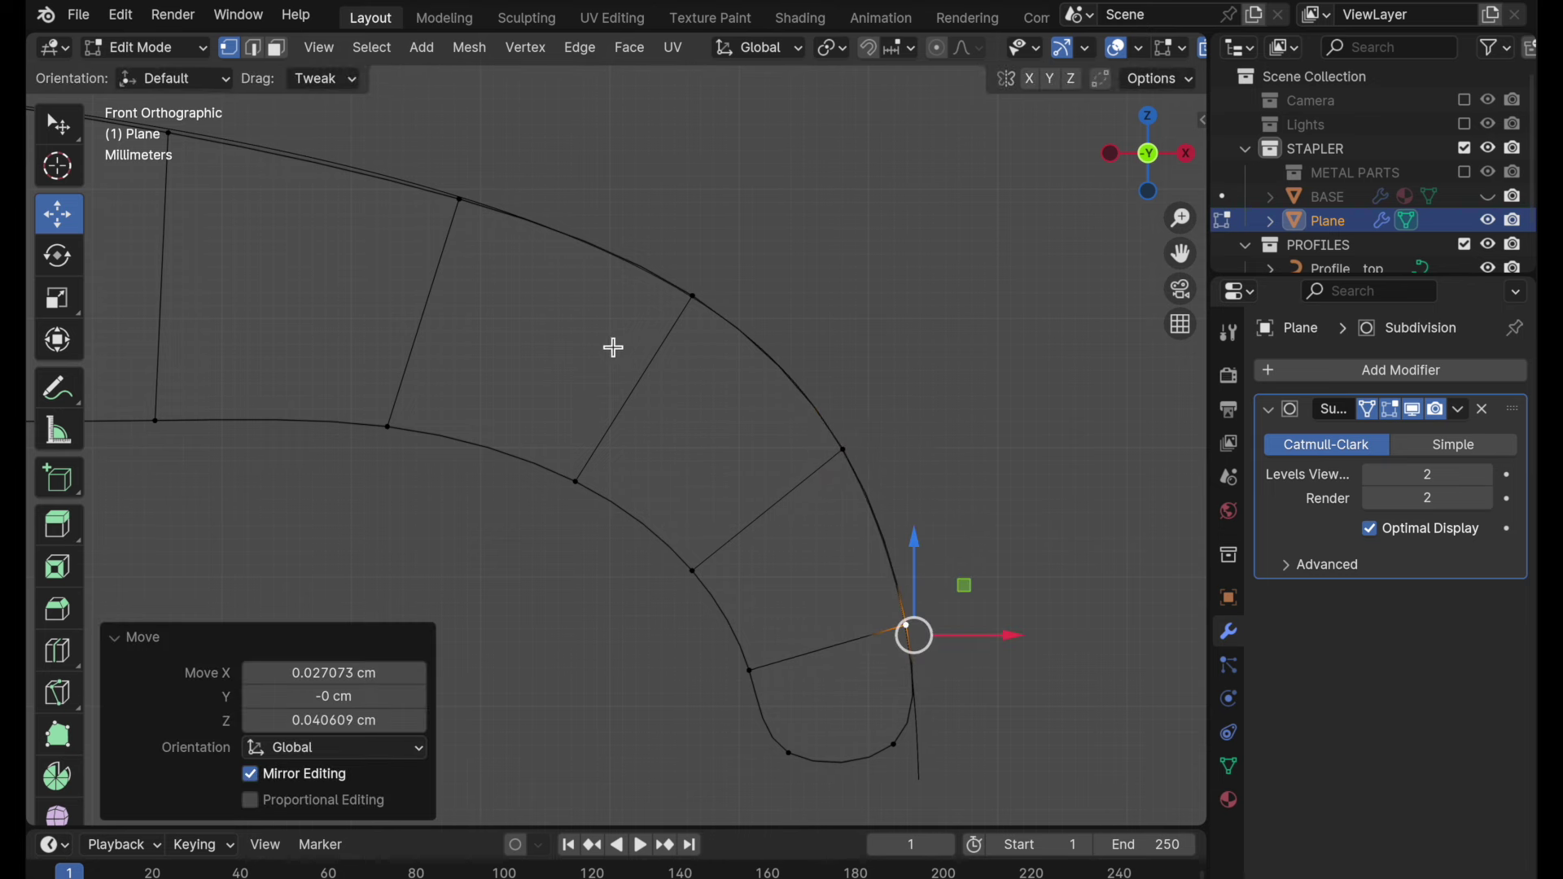
pyautogui.keyDown('shift'); pyautogui.moveTo(460, 306); pyautogui.dragTo(991, 516, button='middle'); pyautogui.keyUp('shift')
pyautogui.moveTo(706, 352); pyautogui.dragTo(707, 346)
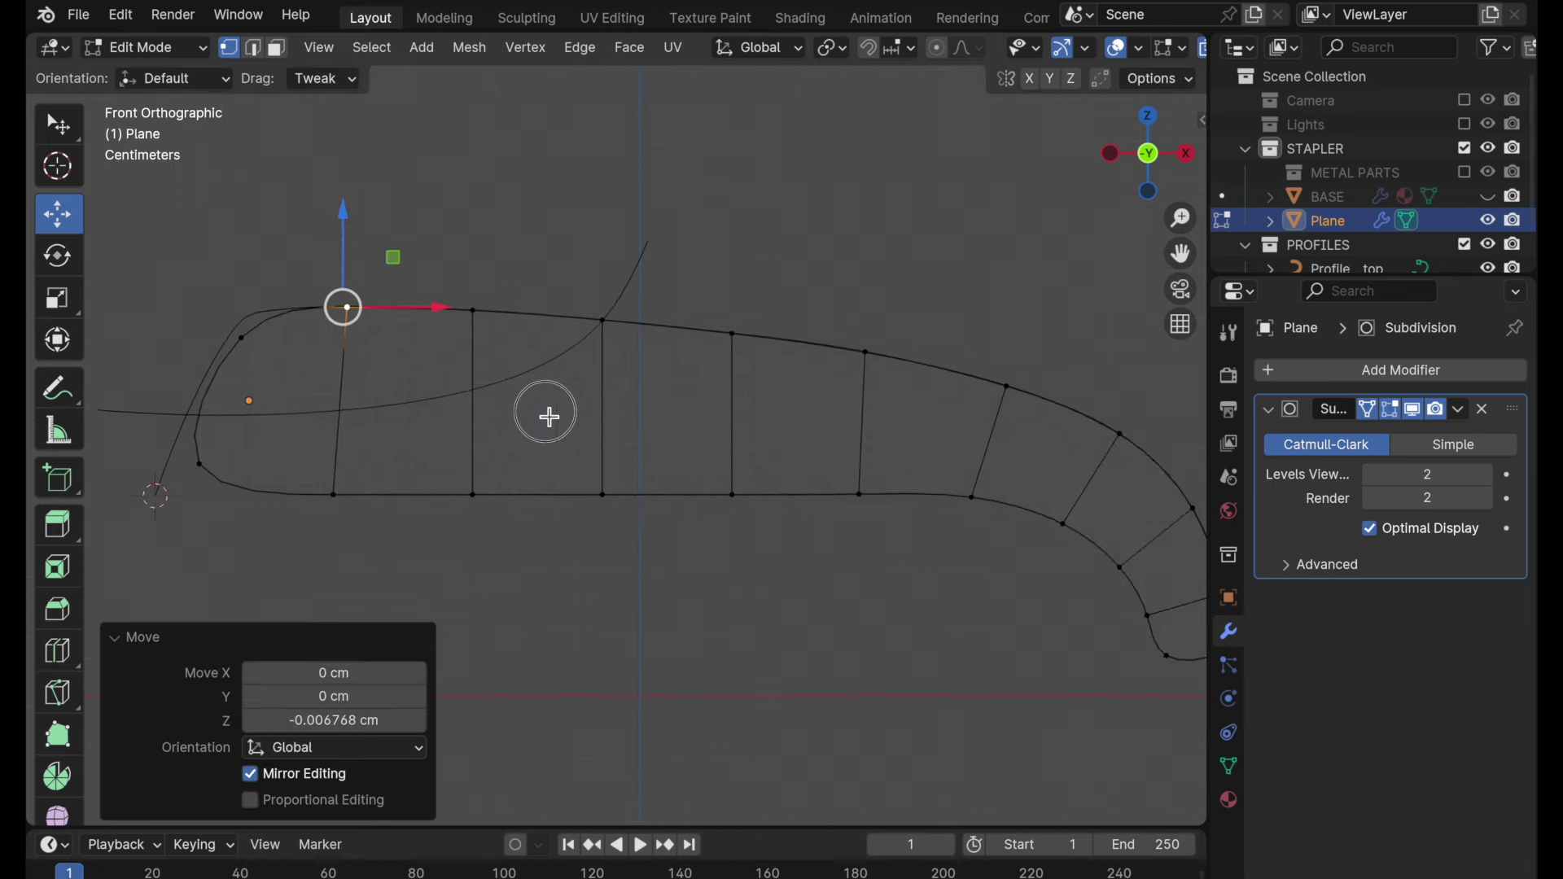
pyautogui.keyDown('shift'); pyautogui.moveTo(844, 467); pyautogui.dragTo(616, 417, button='middle'); pyautogui.keyUp('shift')
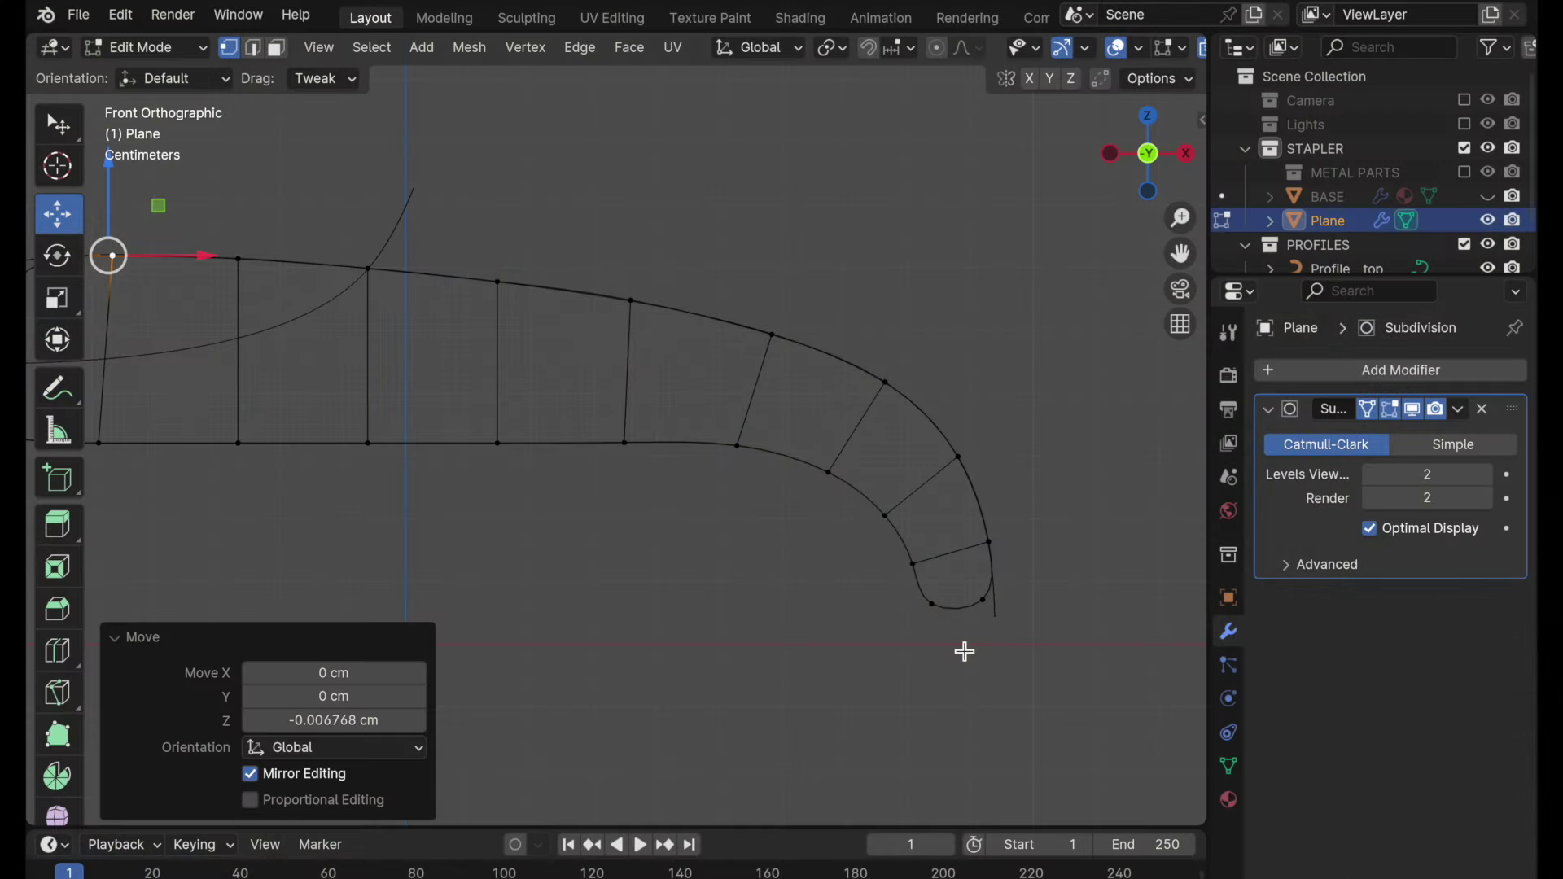
# - Show the base again and return the plane to Object Mode, viewed from the open end between the base's side walls
pyautogui.click(1488, 196)
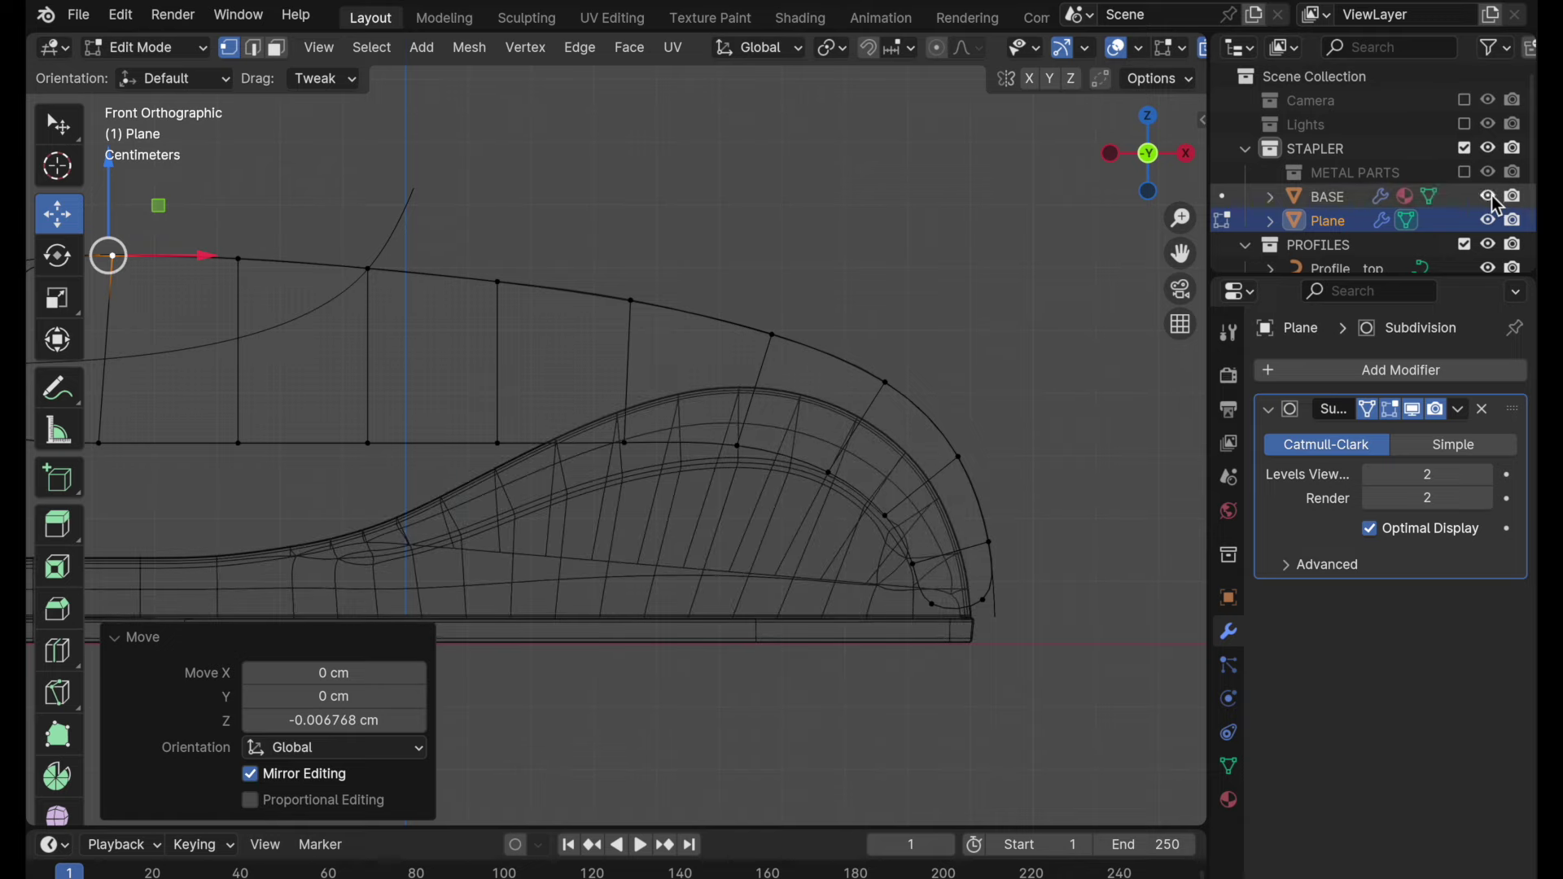
pyautogui.moveTo(894, 484); pyautogui.dragTo(1019, 389, button='middle')
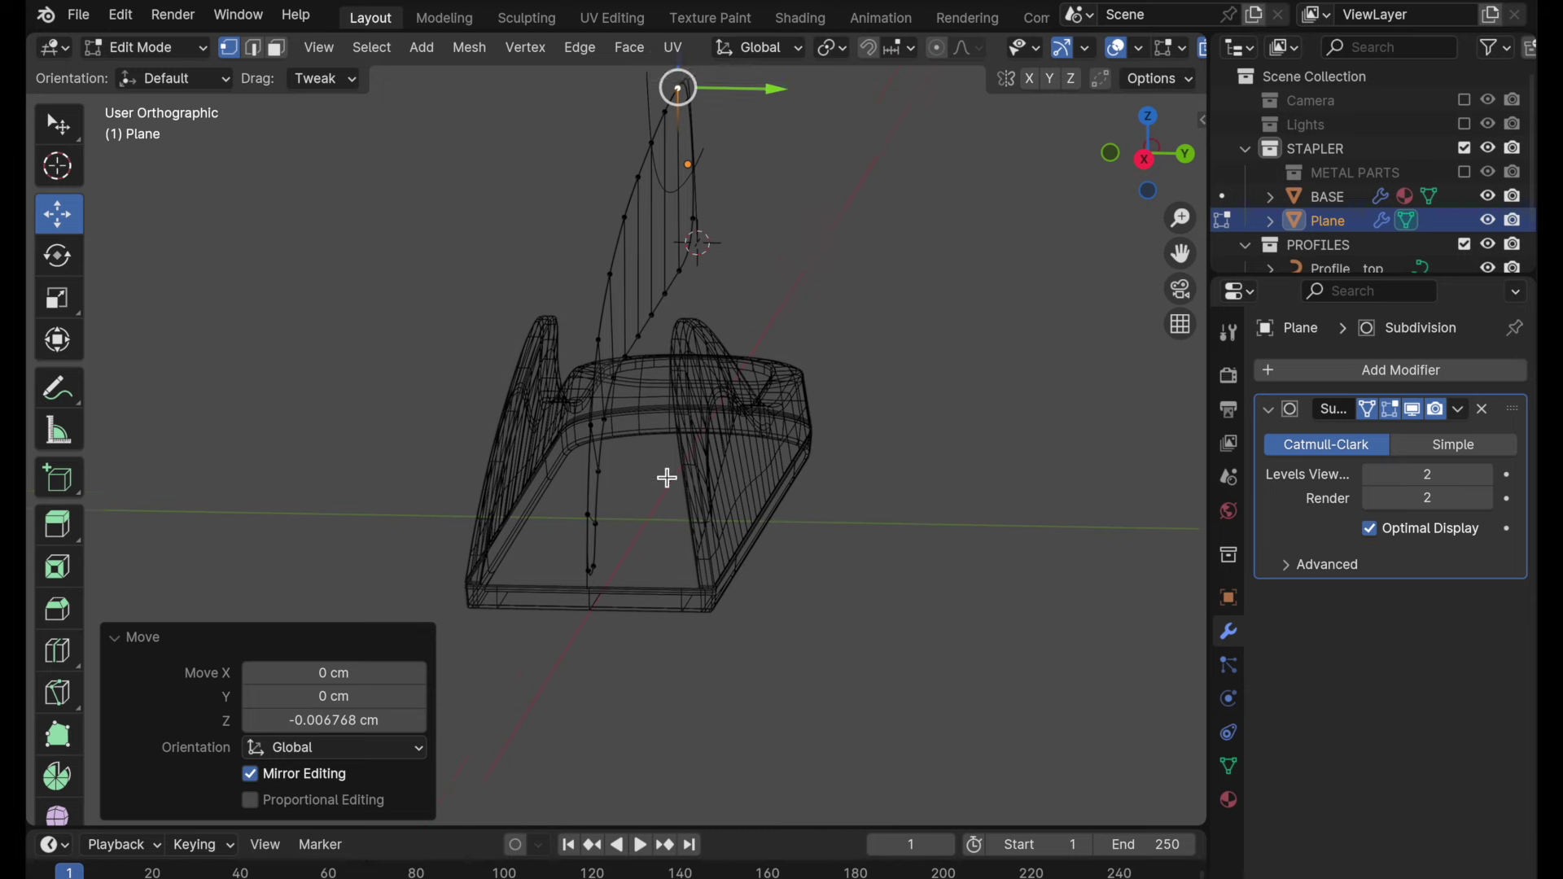
pyautogui.scroll(4, 682, 411)
pyautogui.moveTo(684, 408); pyautogui.dragTo(619, 383, button='middle')
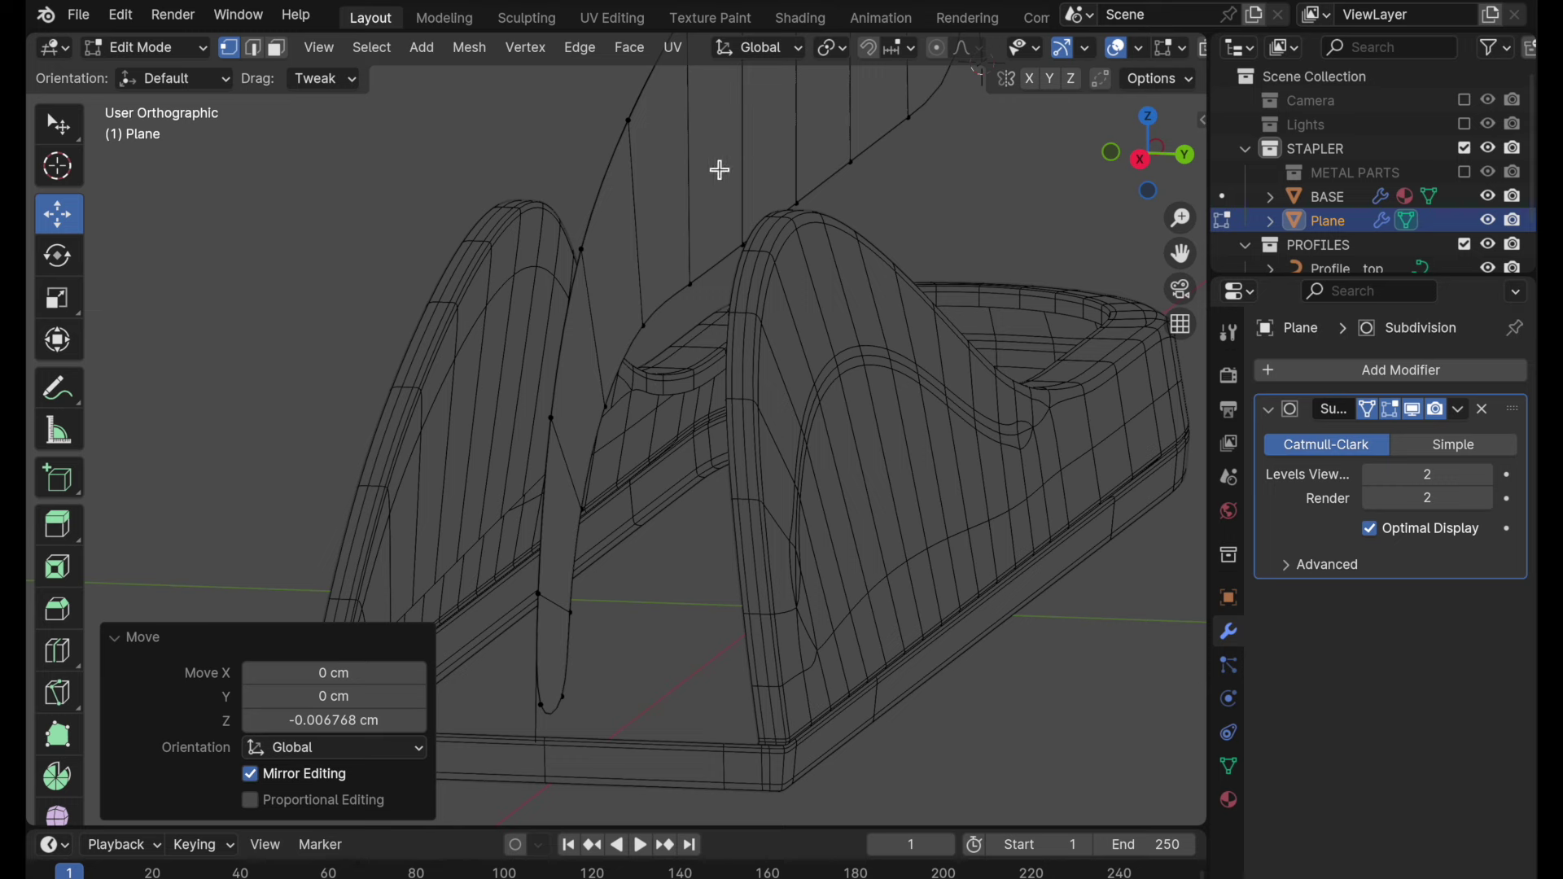
pyautogui.scroll(-5, 736, 223)
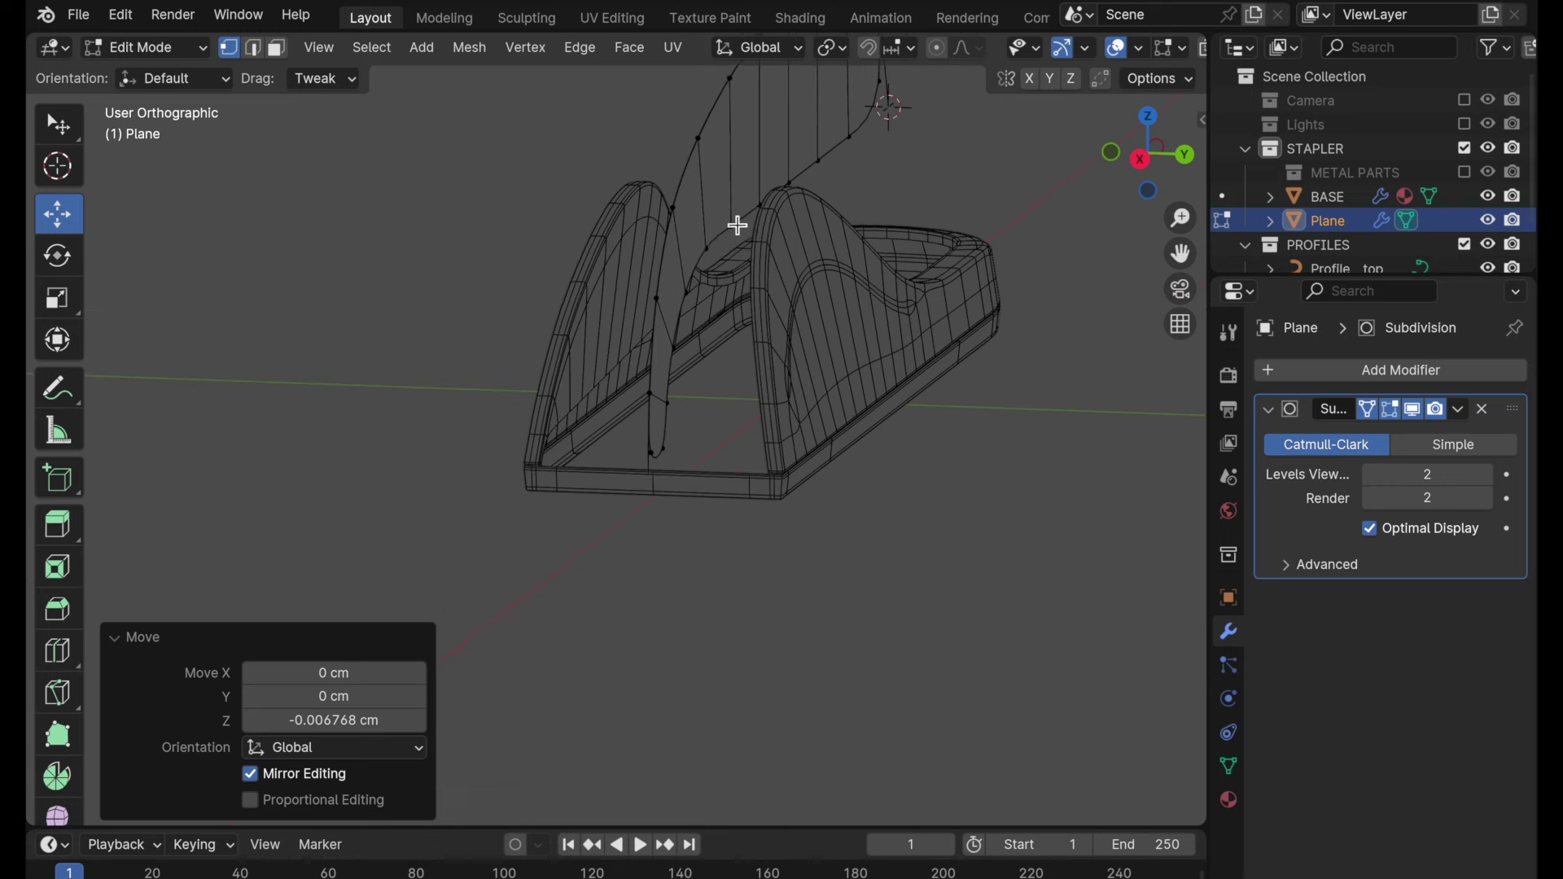
pyautogui.moveTo(735, 223); pyautogui.dragTo(735, 340, button='middle')
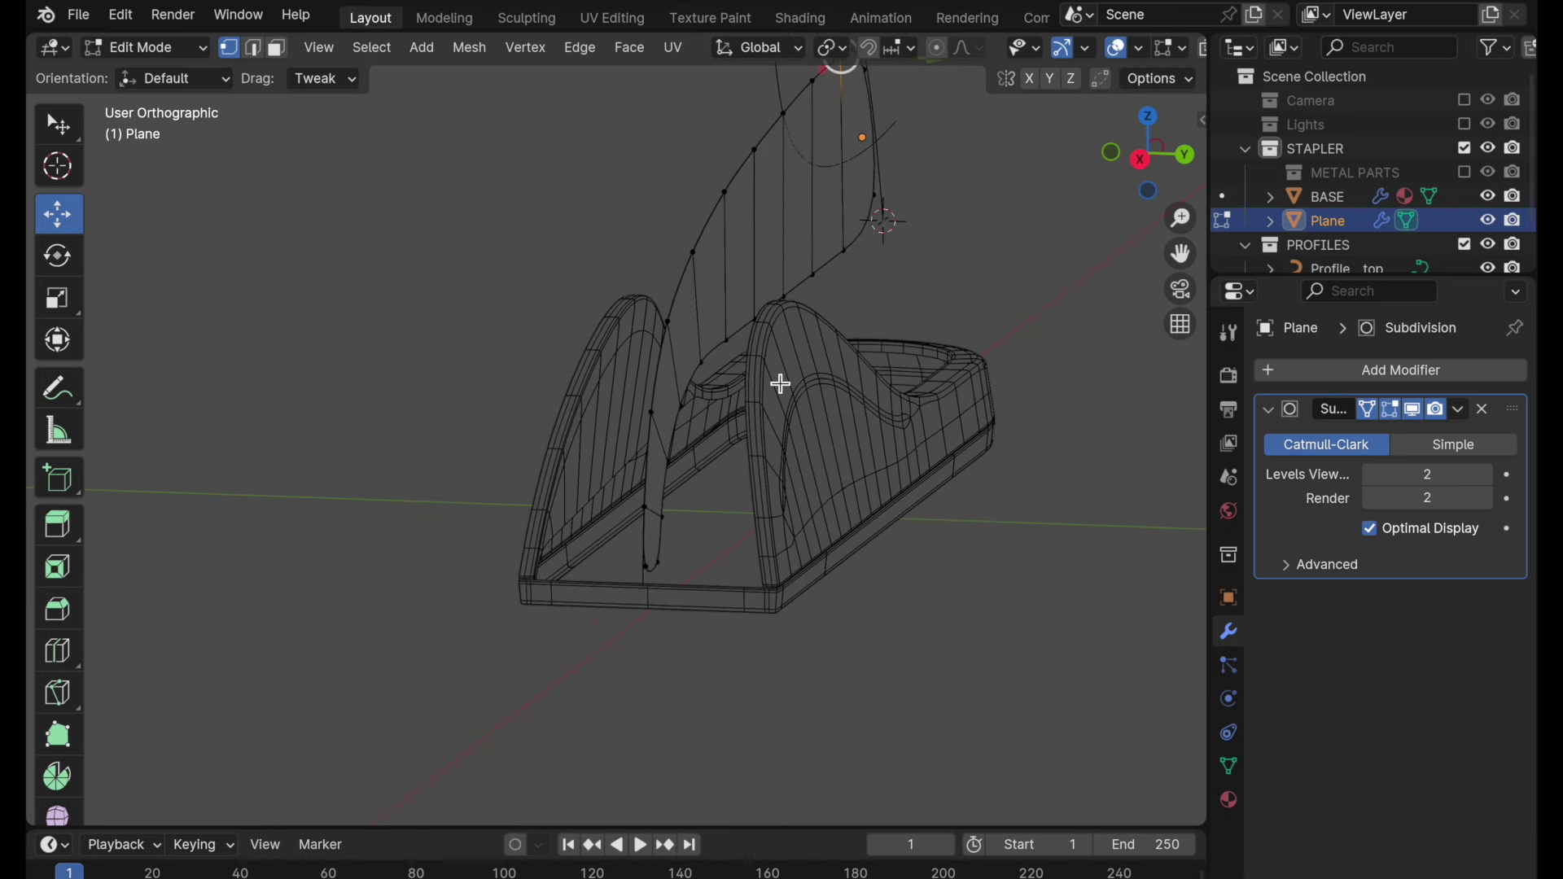
pyautogui.press('Tab')
pyautogui.click(670, 399)
pyautogui.scroll(4, 672, 404)
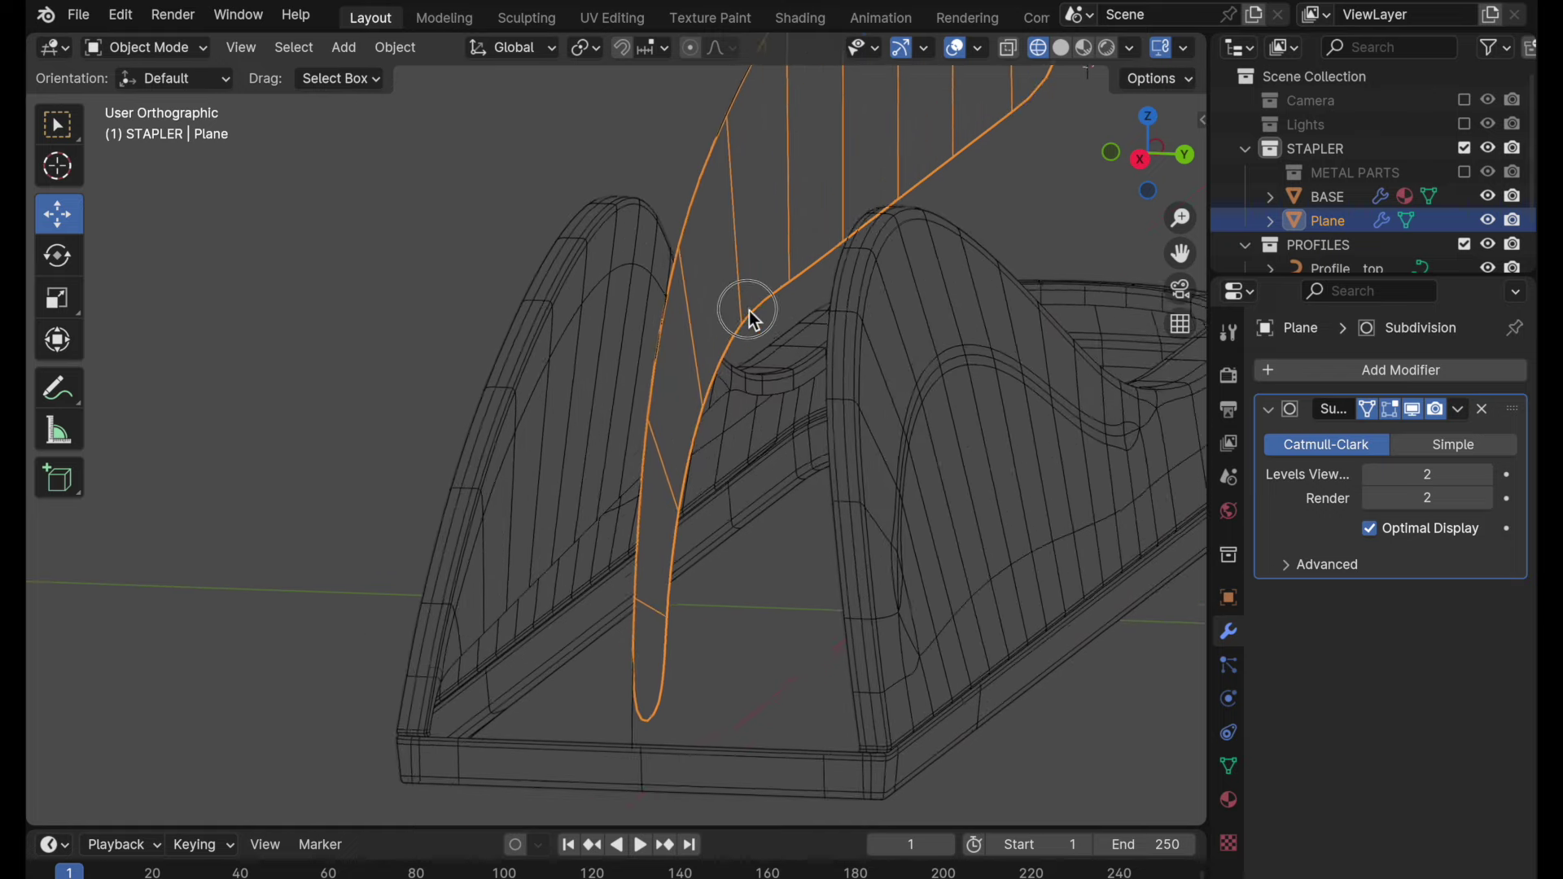
# - Set the 3D cursor's orientation to Geometry and place it on the base's side wall at about X 5.23, Y -1.27, Z 2.58 cm
pyautogui.click(57, 168)
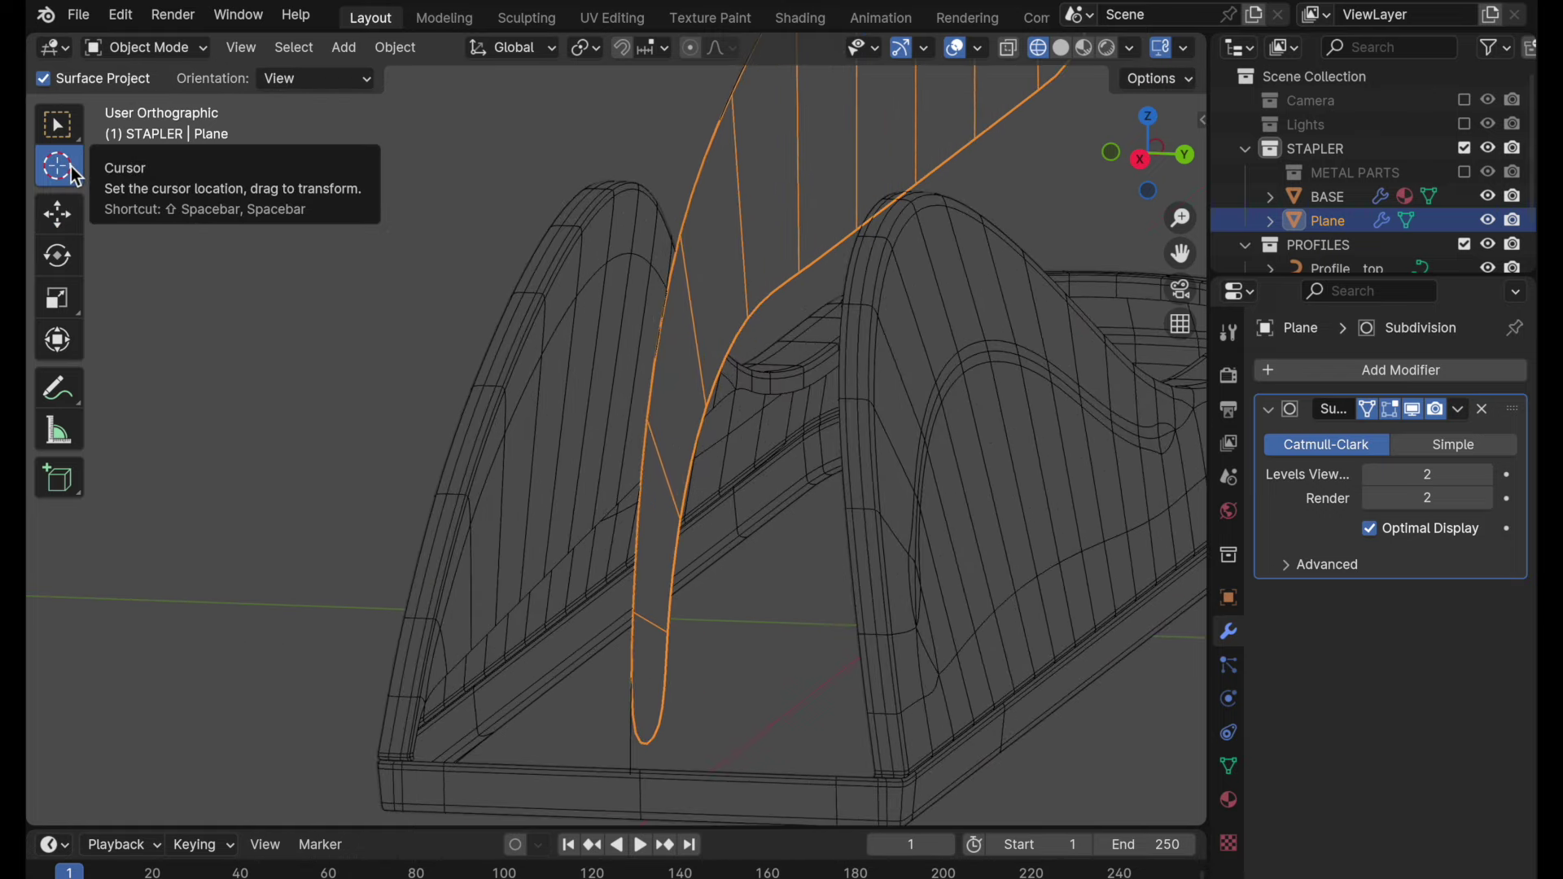
pyautogui.keyDown('shift'); pyautogui.moveTo(682, 417); pyautogui.dragTo(616, 418, button='middle'); pyautogui.keyUp('shift')
pyautogui.press('n')
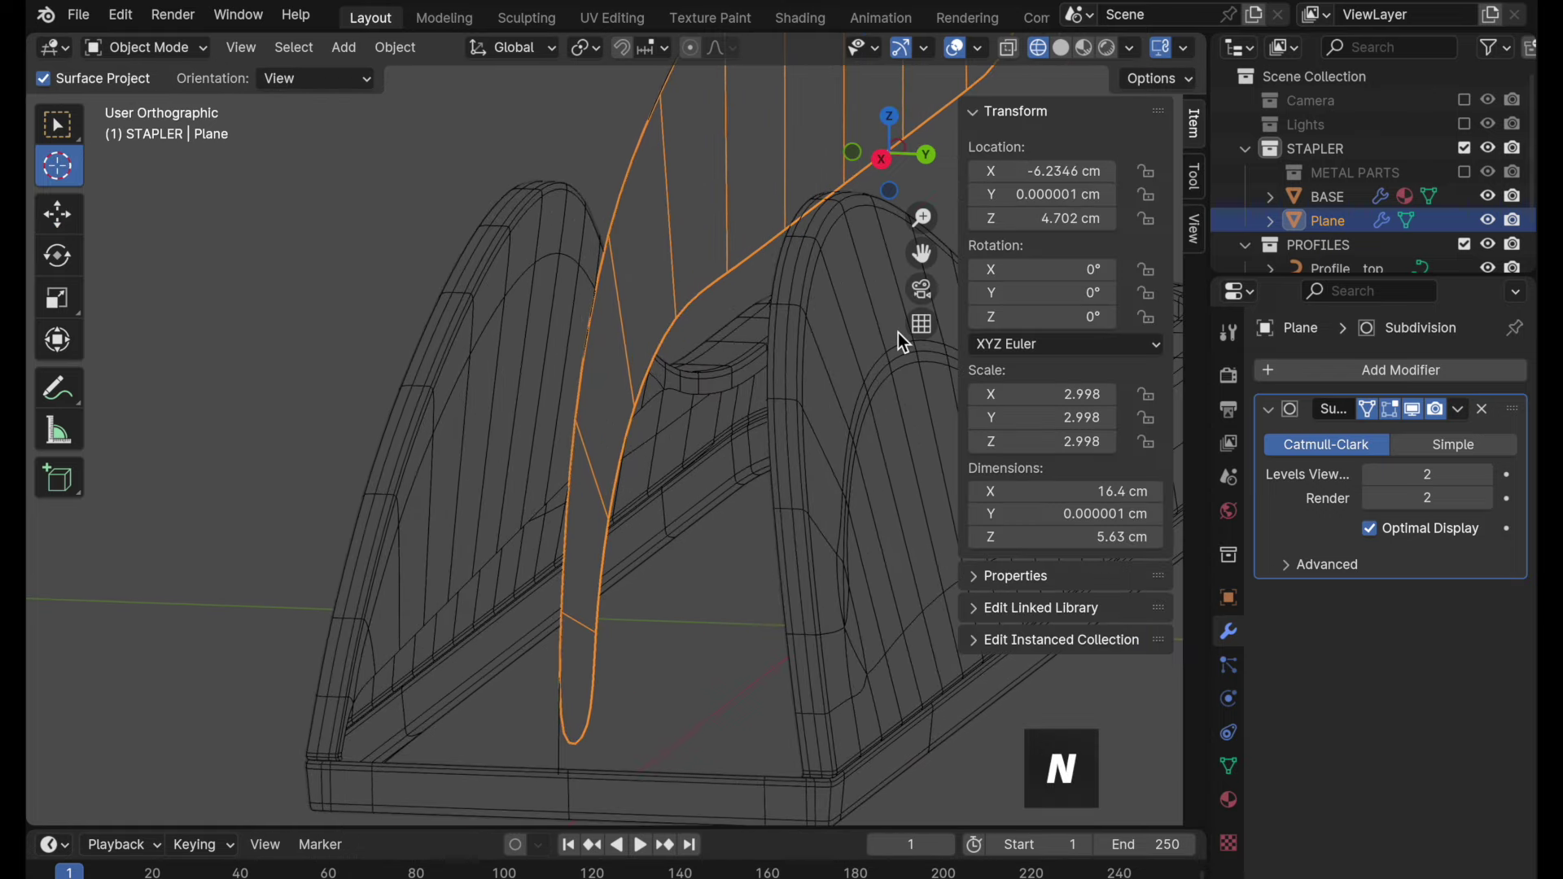
pyautogui.click(1195, 195)
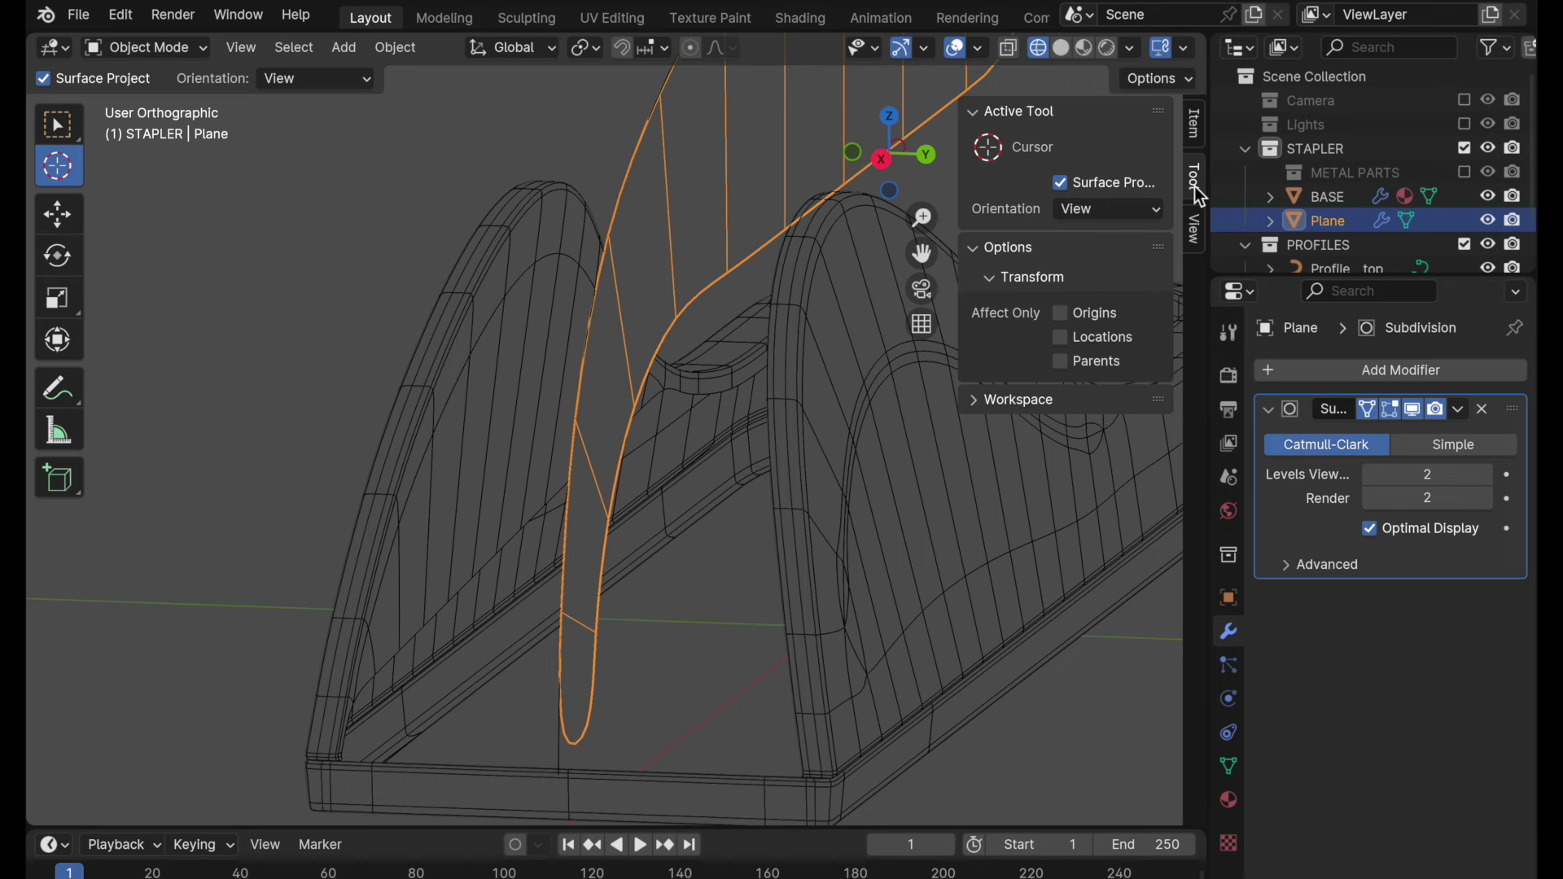
pyautogui.click(1112, 209)
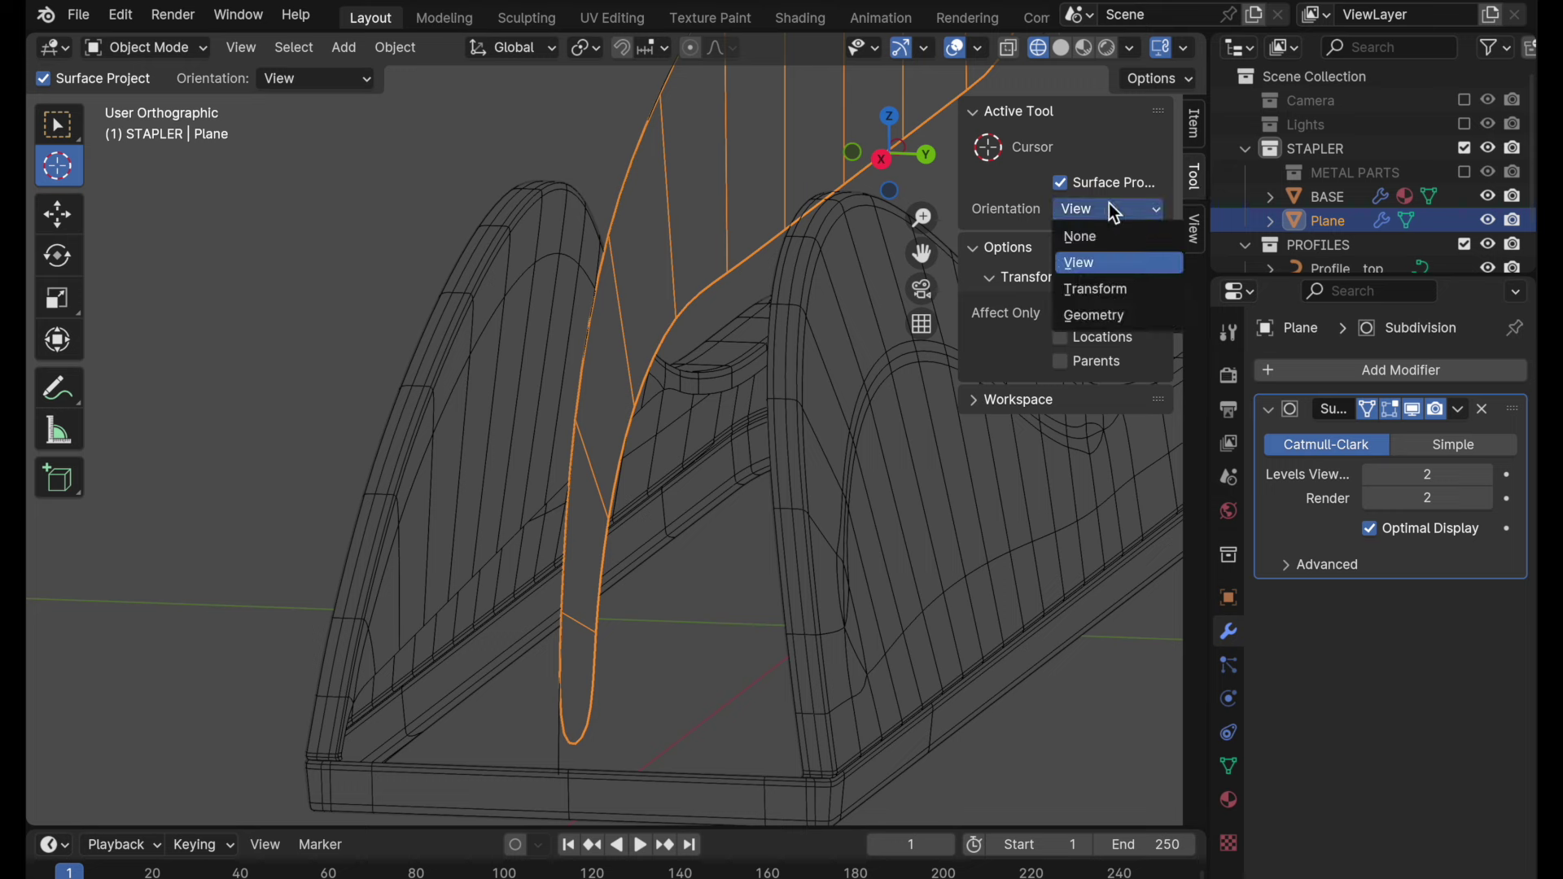
pyautogui.click(1104, 317)
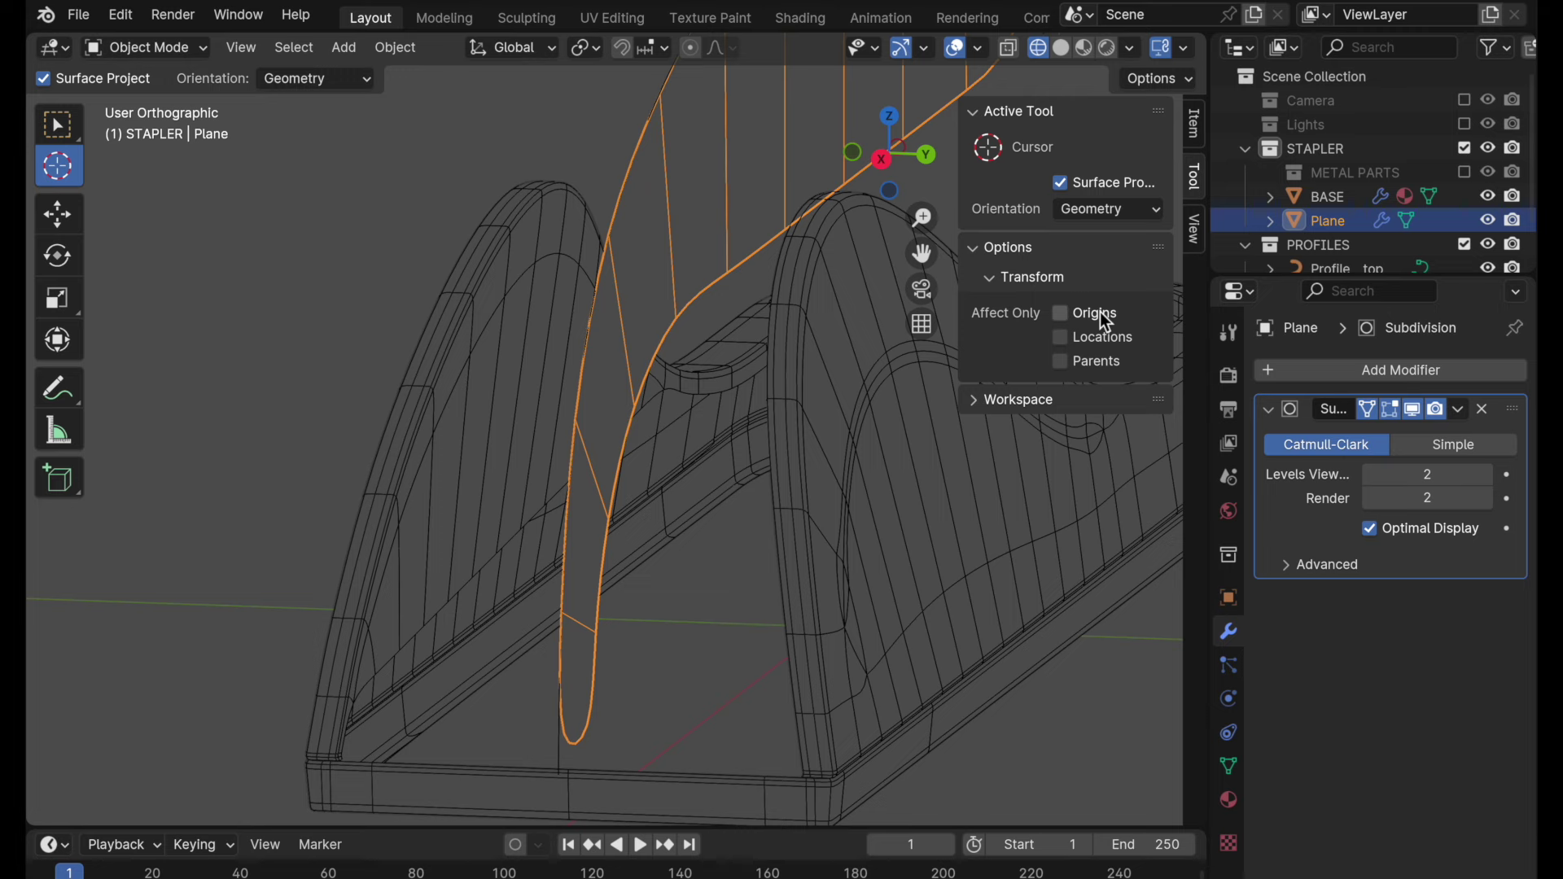
pyautogui.moveTo(619, 456)
pyautogui.mouseDown(button='middle')
pyautogui.moveTo(639, 456)
pyautogui.moveTo(616, 456)
pyautogui.mouseUp(button='middle')
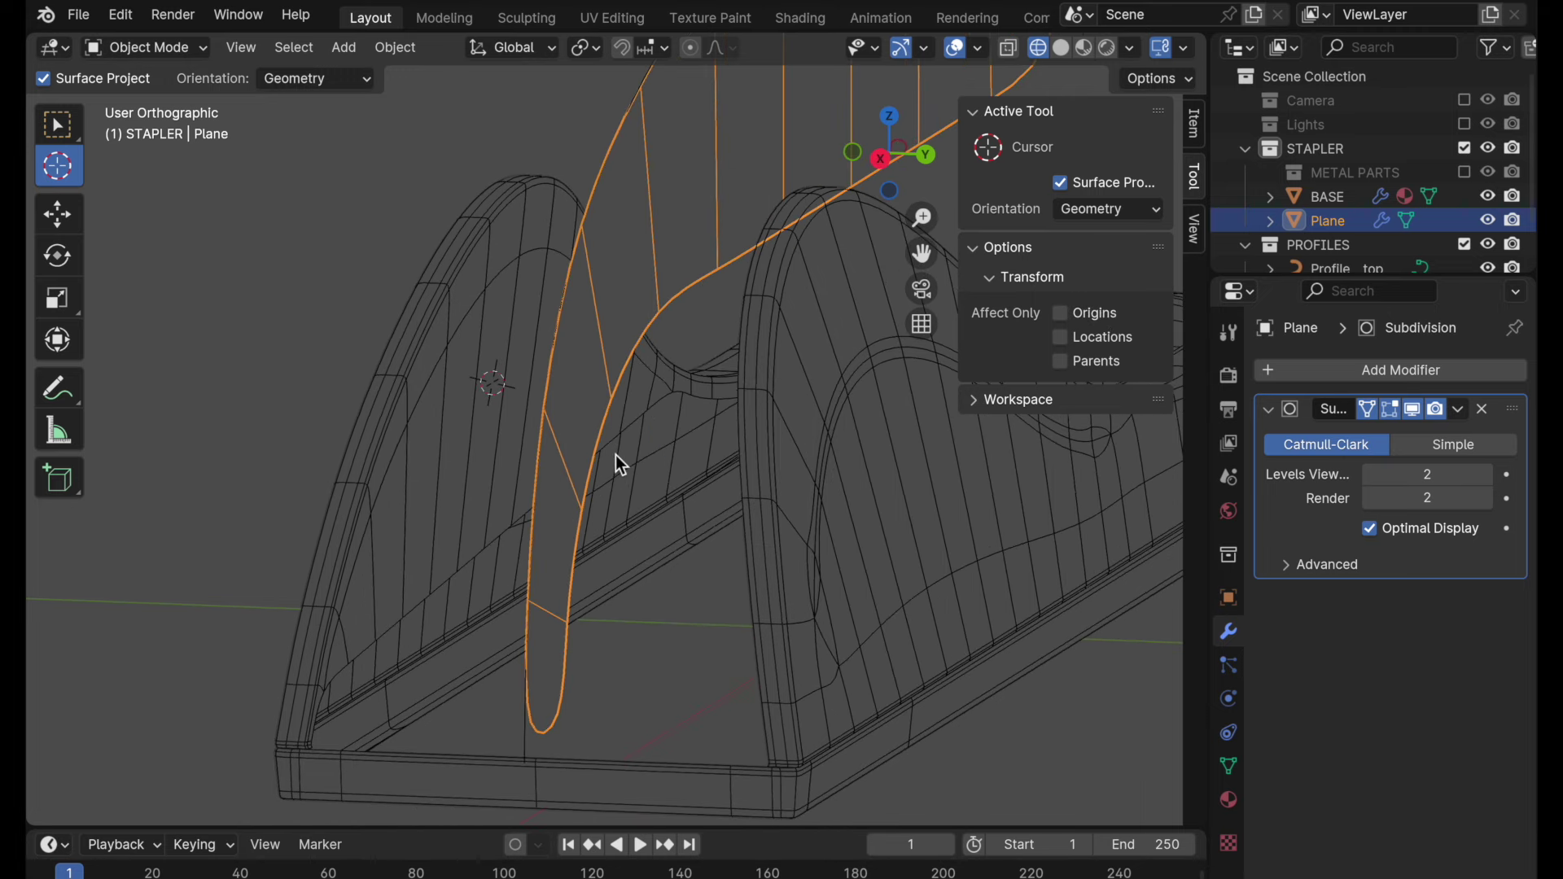
# - Add a mesh plane with a size of 3 cm at the 3D cursor on the base's side wall
pyautogui.click(62, 217)
pyautogui.hotkey('shift', 'a')
pyautogui.moveTo(350, 309)
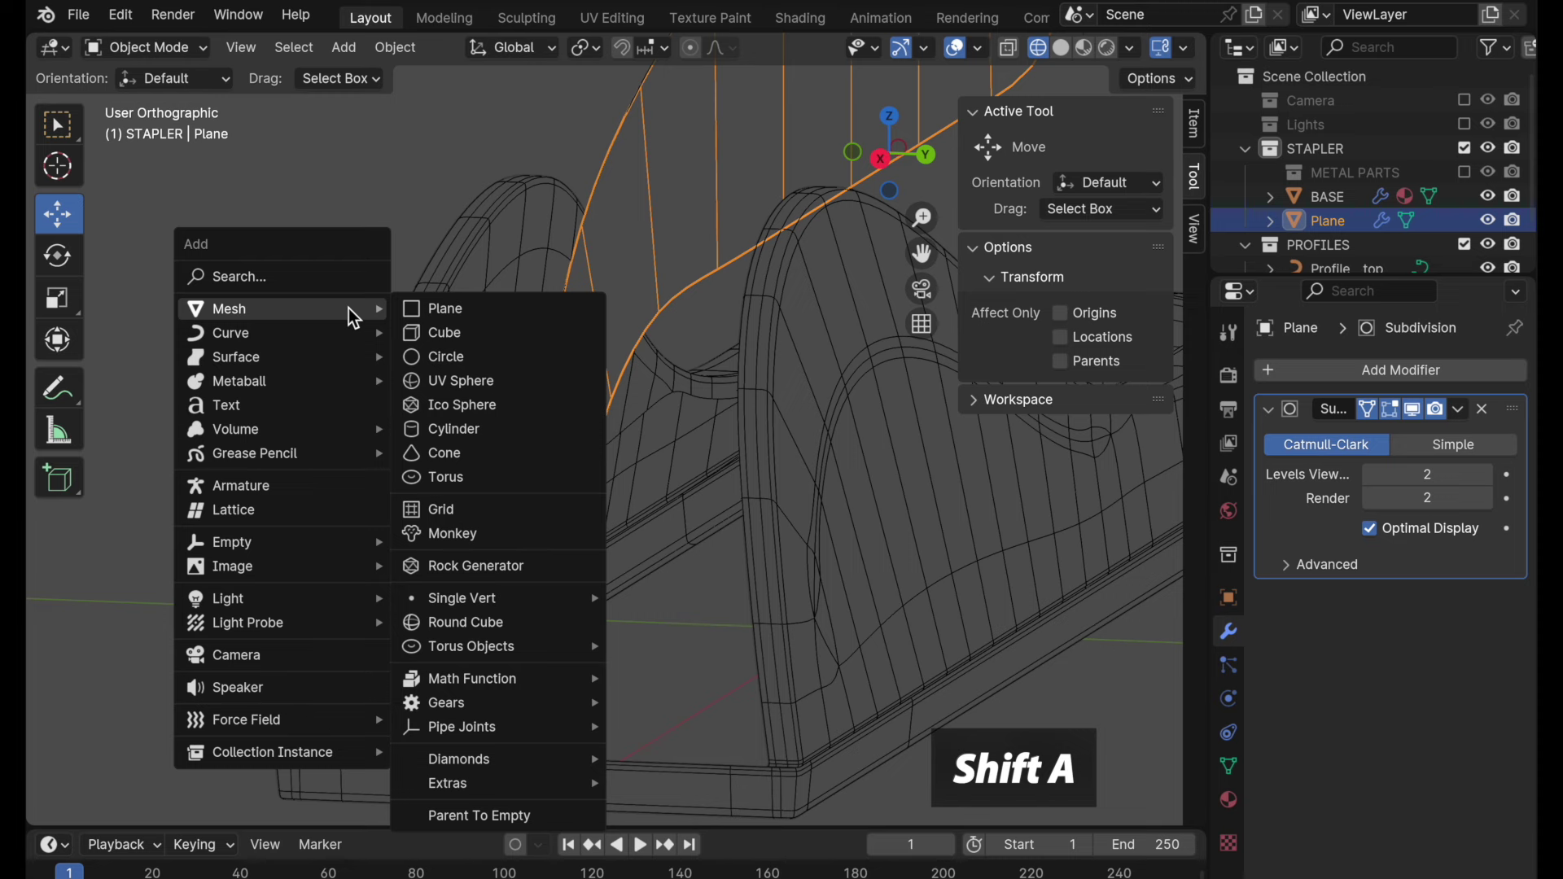
pyautogui.click(442, 309)
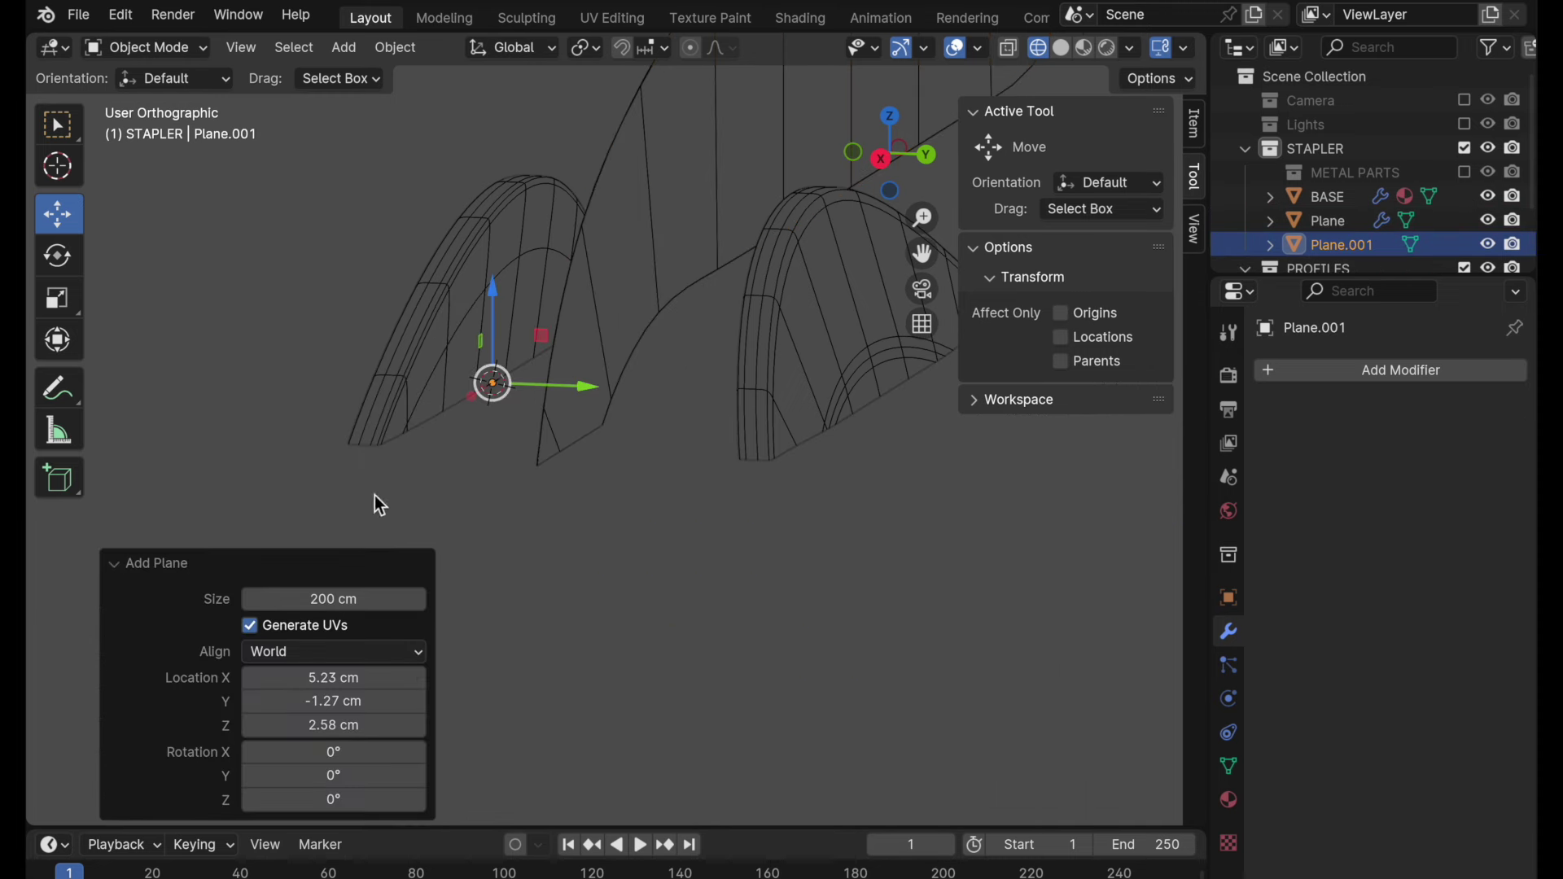
pyautogui.click(340, 606)
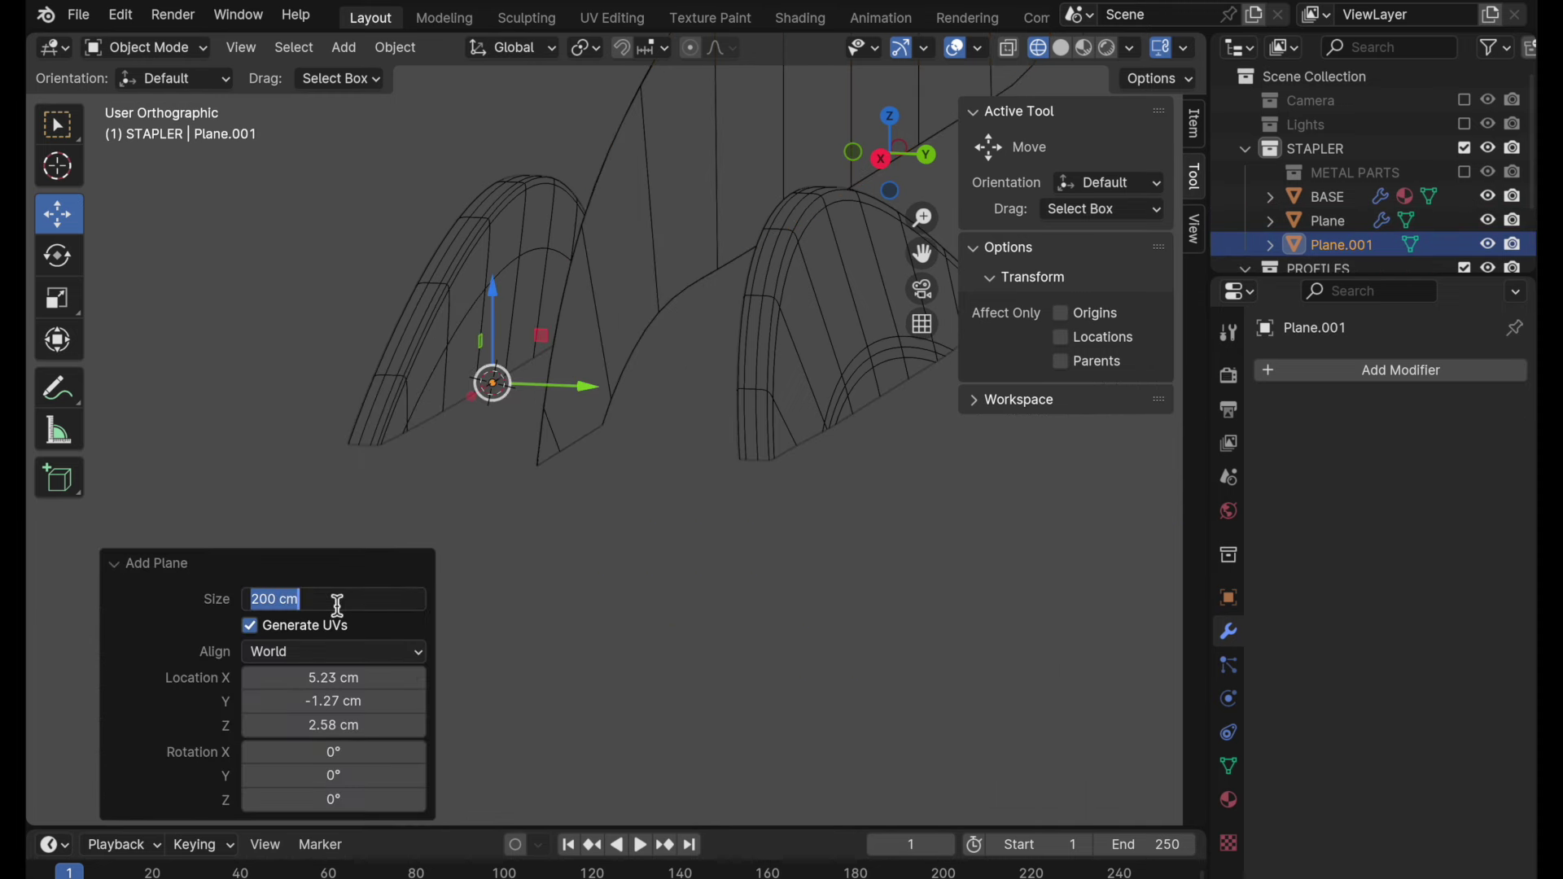
pyautogui.press('Tab')
pyautogui.press('Return')
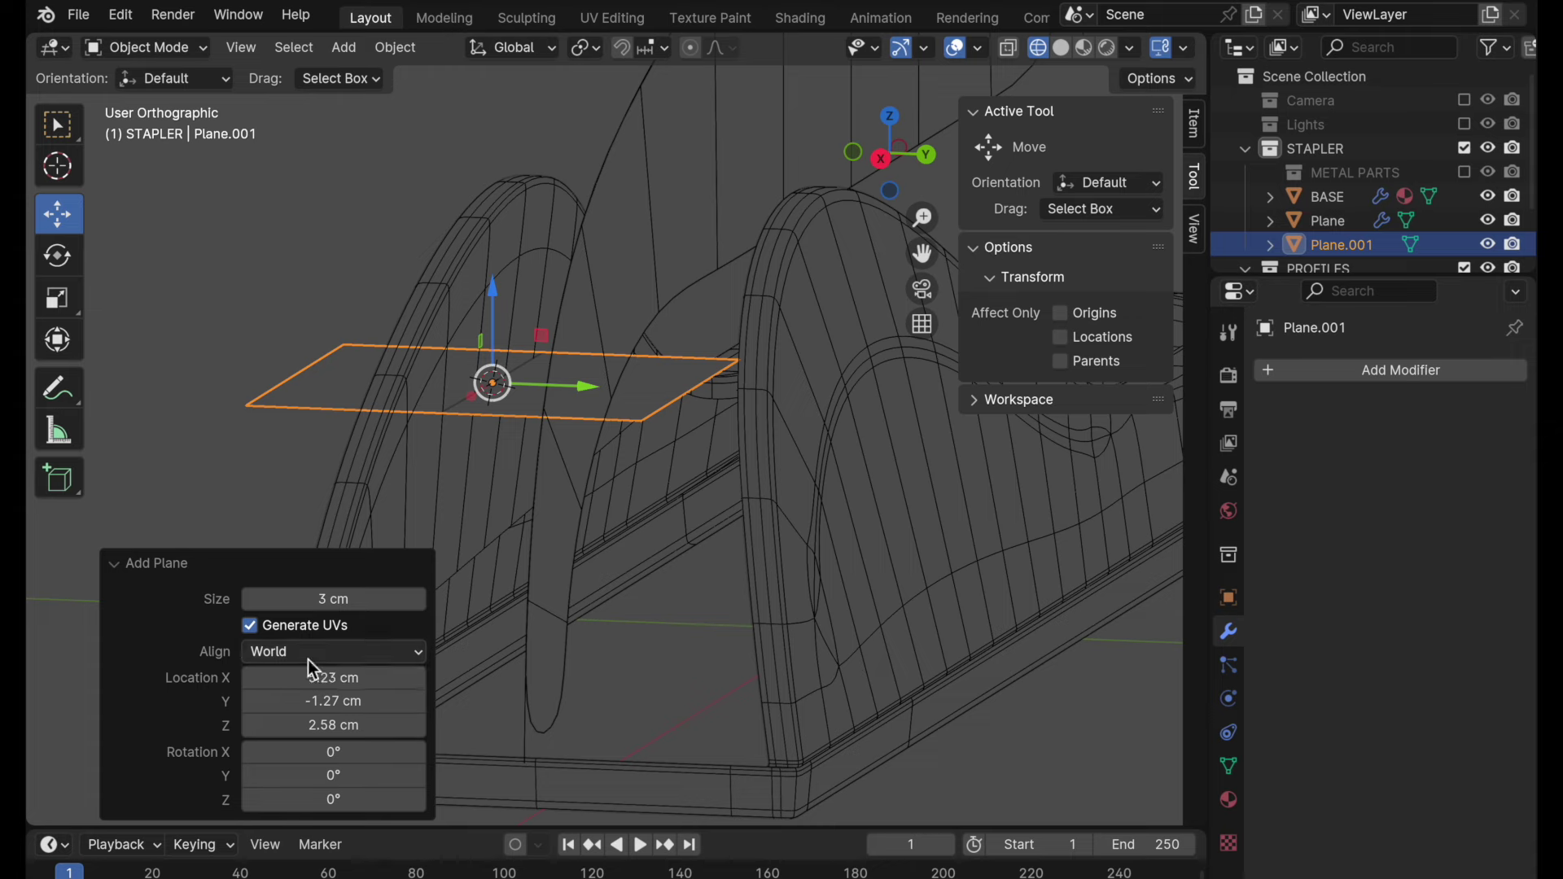
# - Align the new plane to the 3D cursor and set the transform orientation to Local
pyautogui.click(313, 655)
pyautogui.click(318, 729)
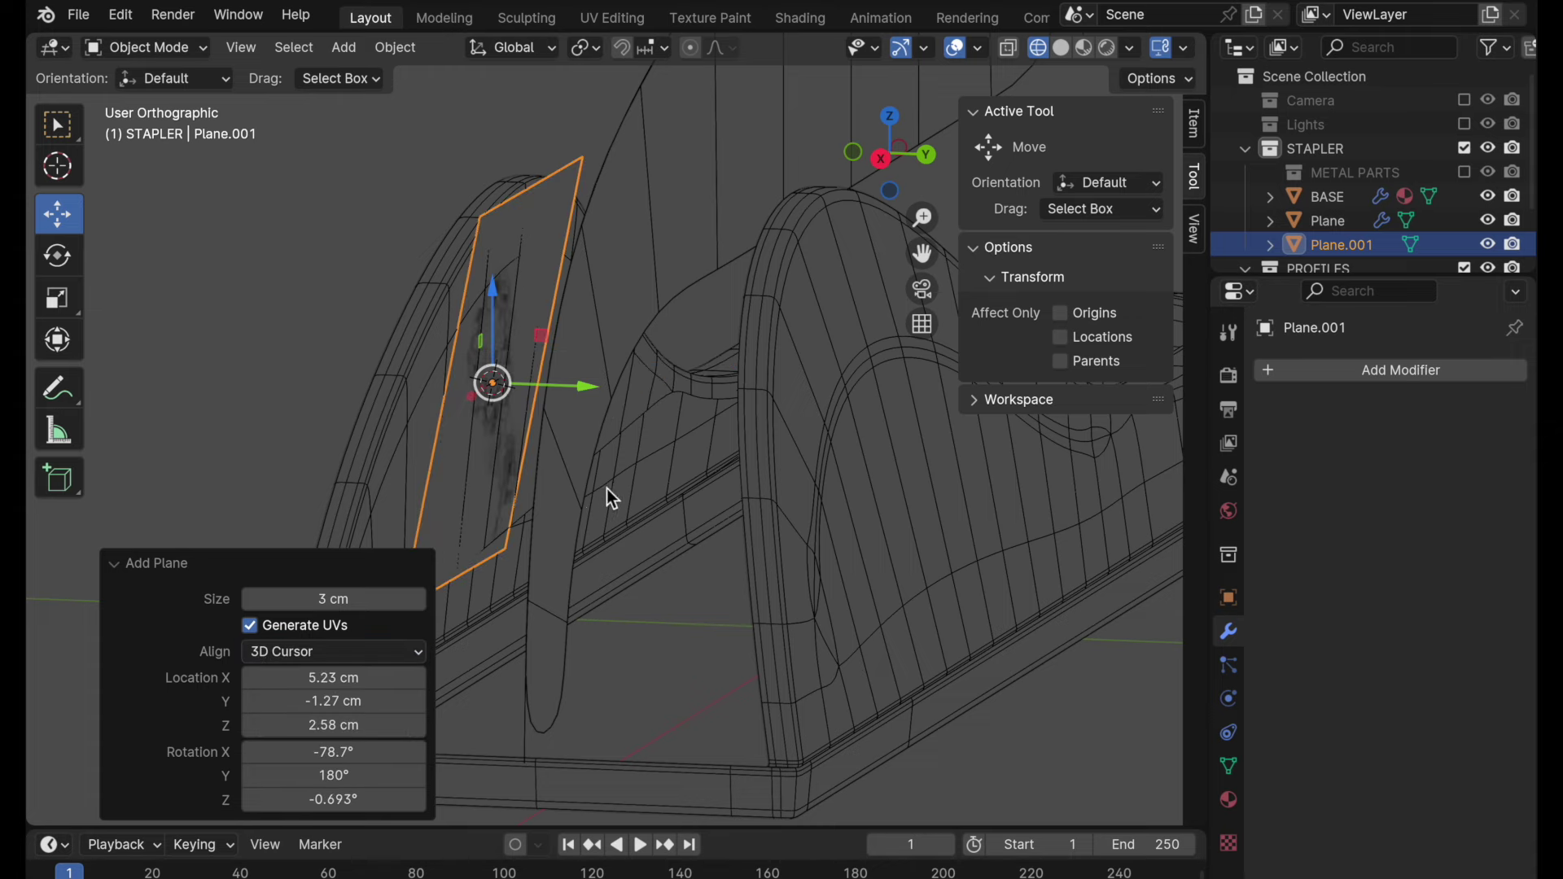
pyautogui.moveTo(608, 489); pyautogui.dragTo(486, 419, button='middle')
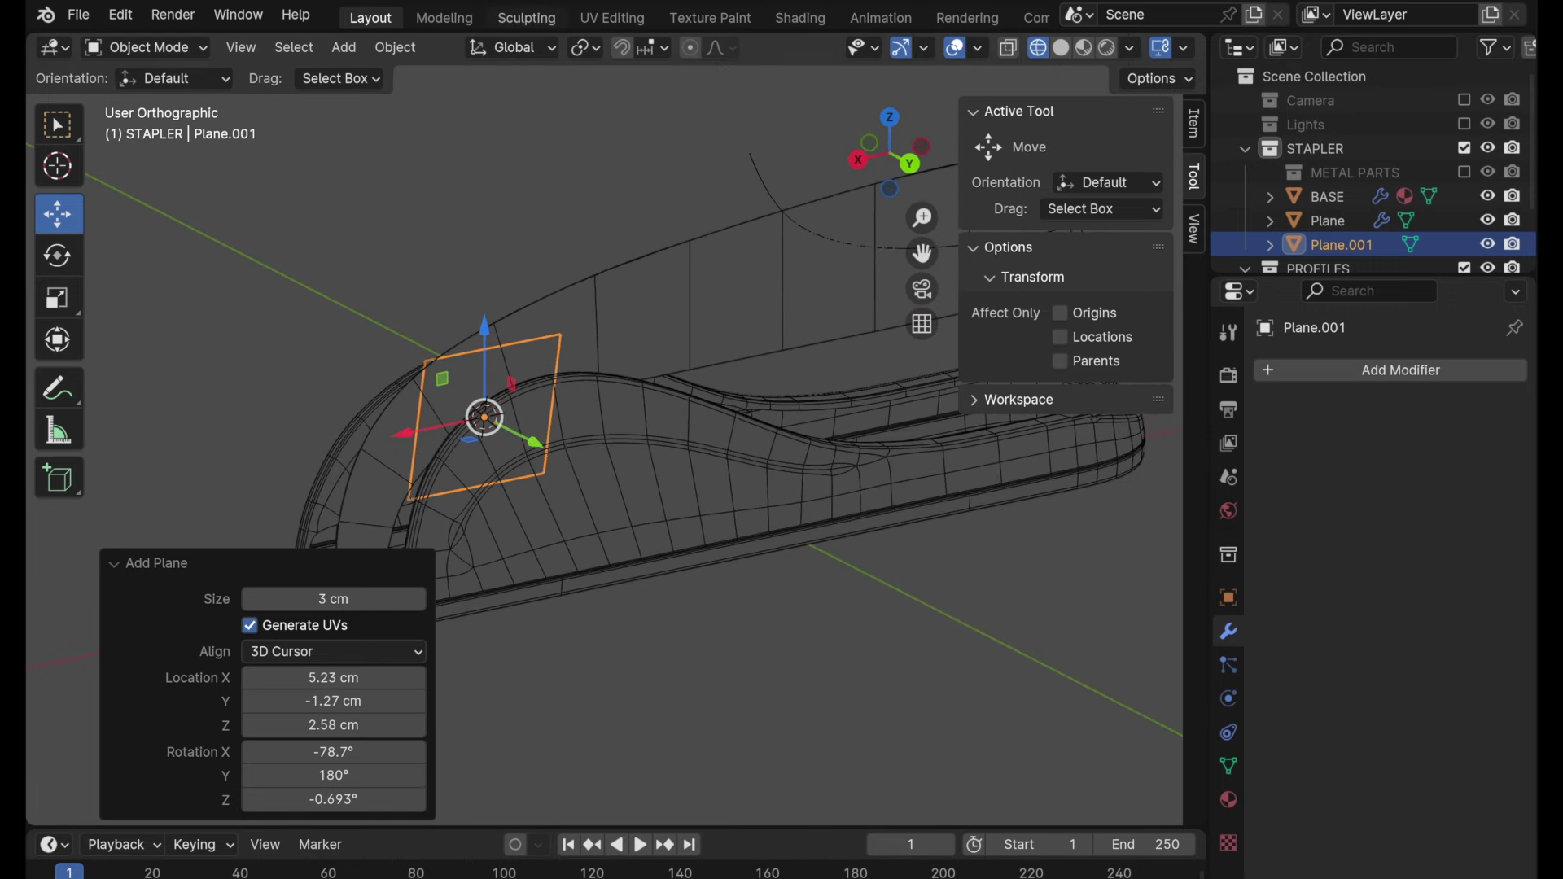
pyautogui.click(519, 50)
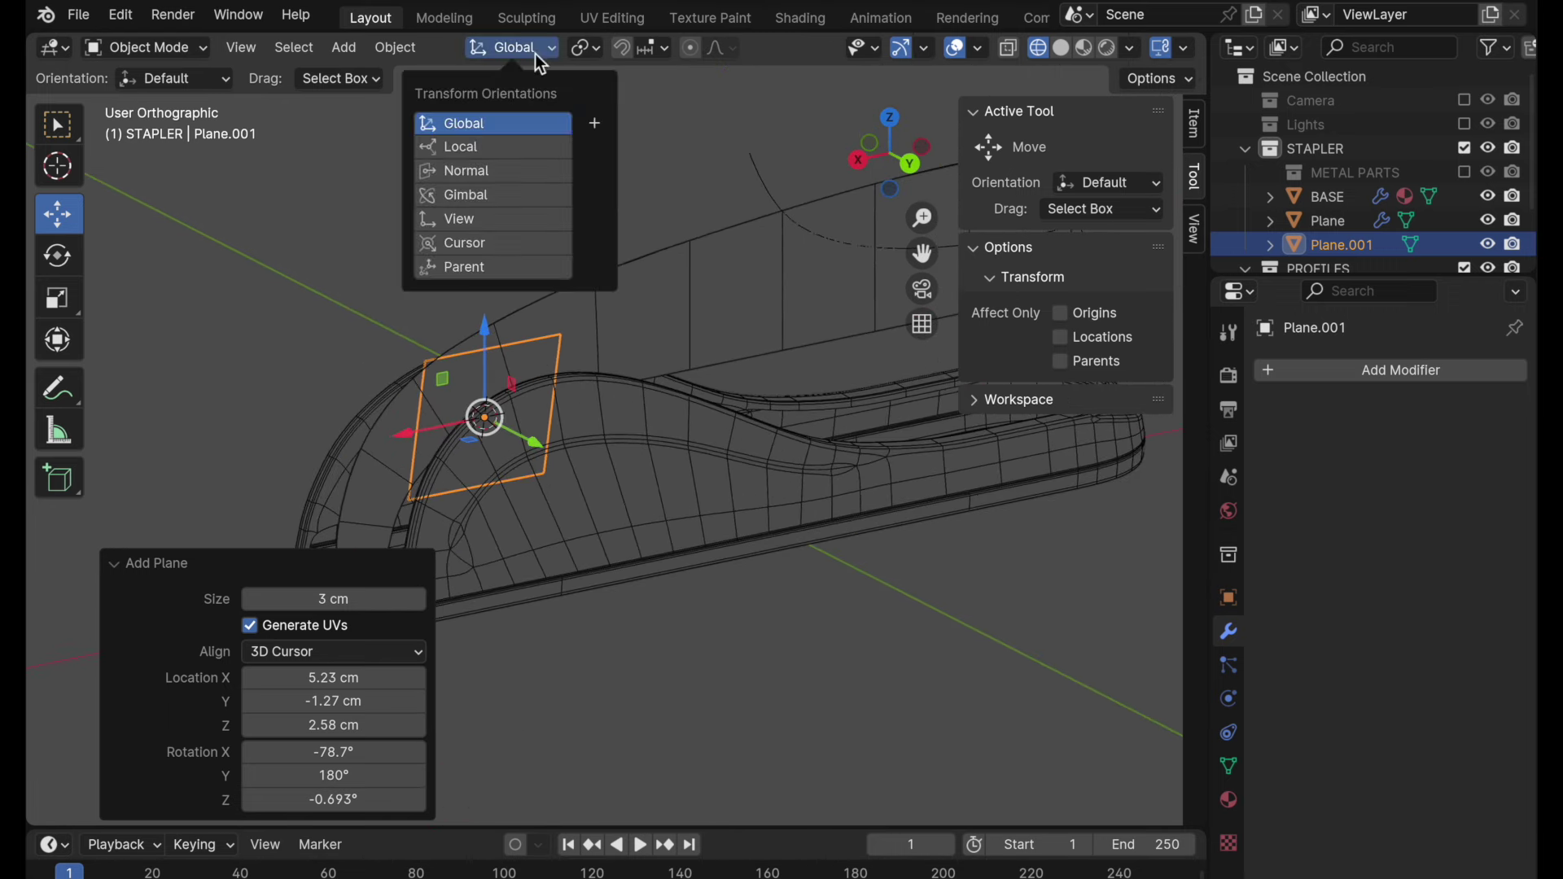
pyautogui.click(515, 152)
# - Scale the wall-aligned plane uniformly by about 2.614, and stretch it along its local X axis by about 2.863
pyautogui.moveTo(652, 530); pyautogui.dragTo(620, 528, button='middle')
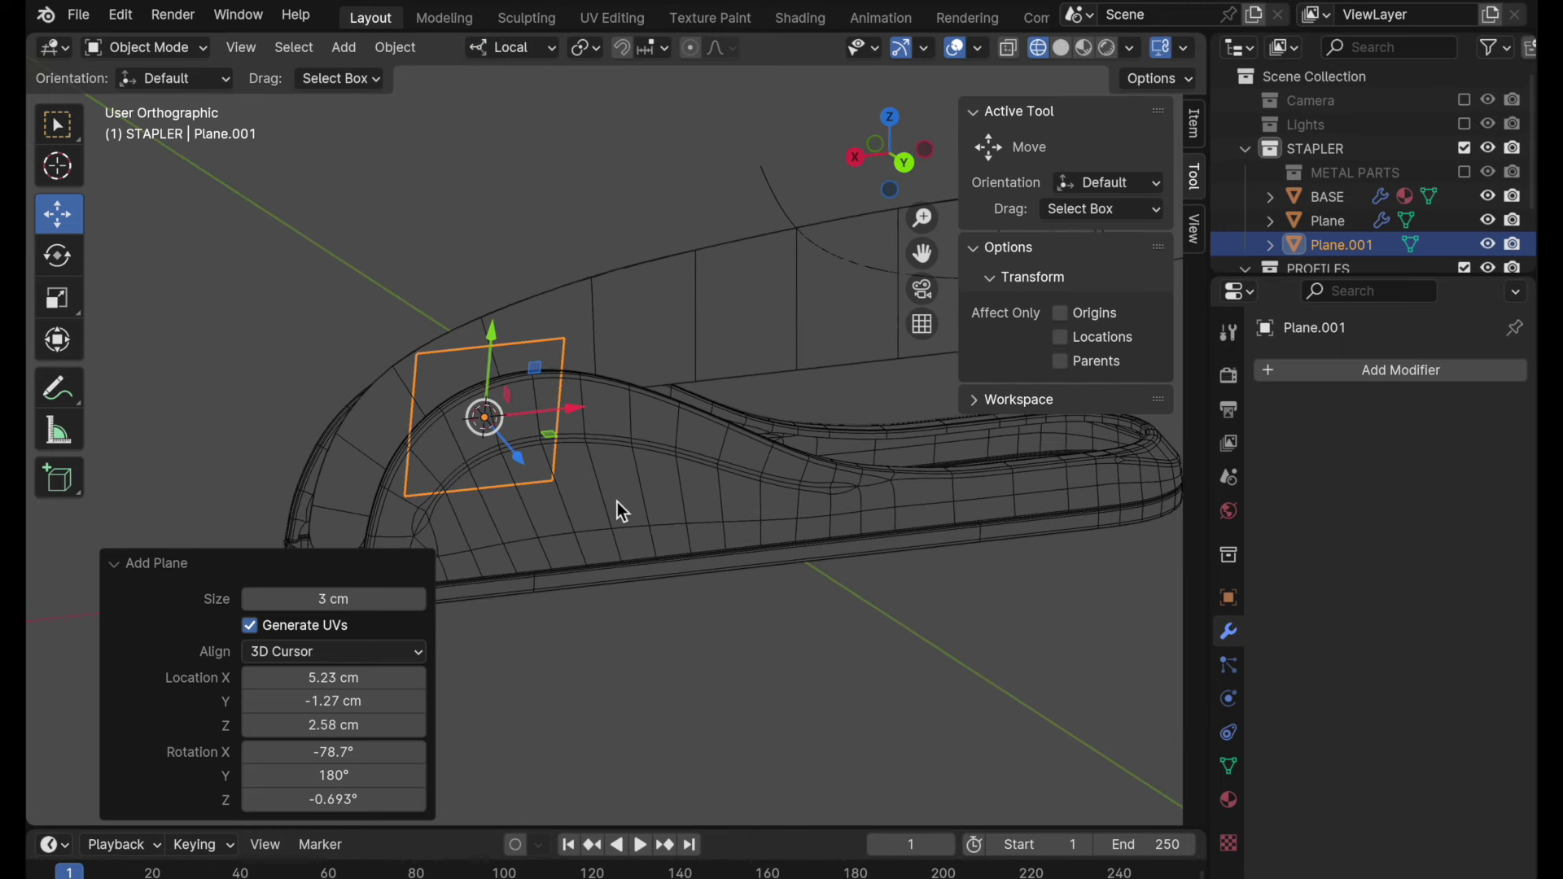
pyautogui.press('s')
pyautogui.click(795, 619)
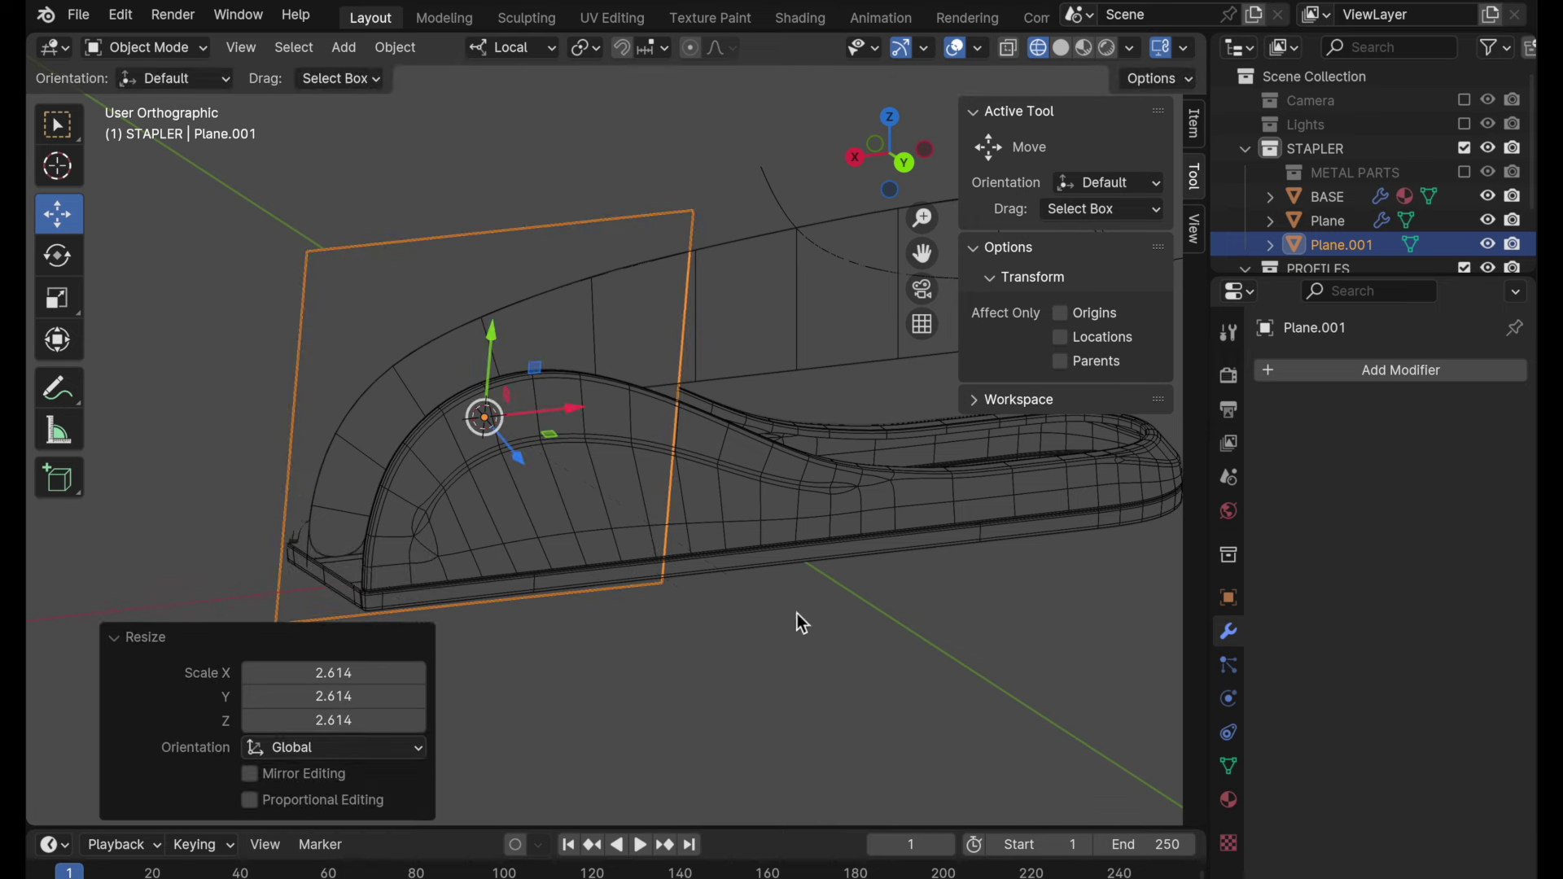
pyautogui.moveTo(795, 619); pyautogui.dragTo(644, 560, button='middle')
pyautogui.press('s')
pyautogui.press('x')
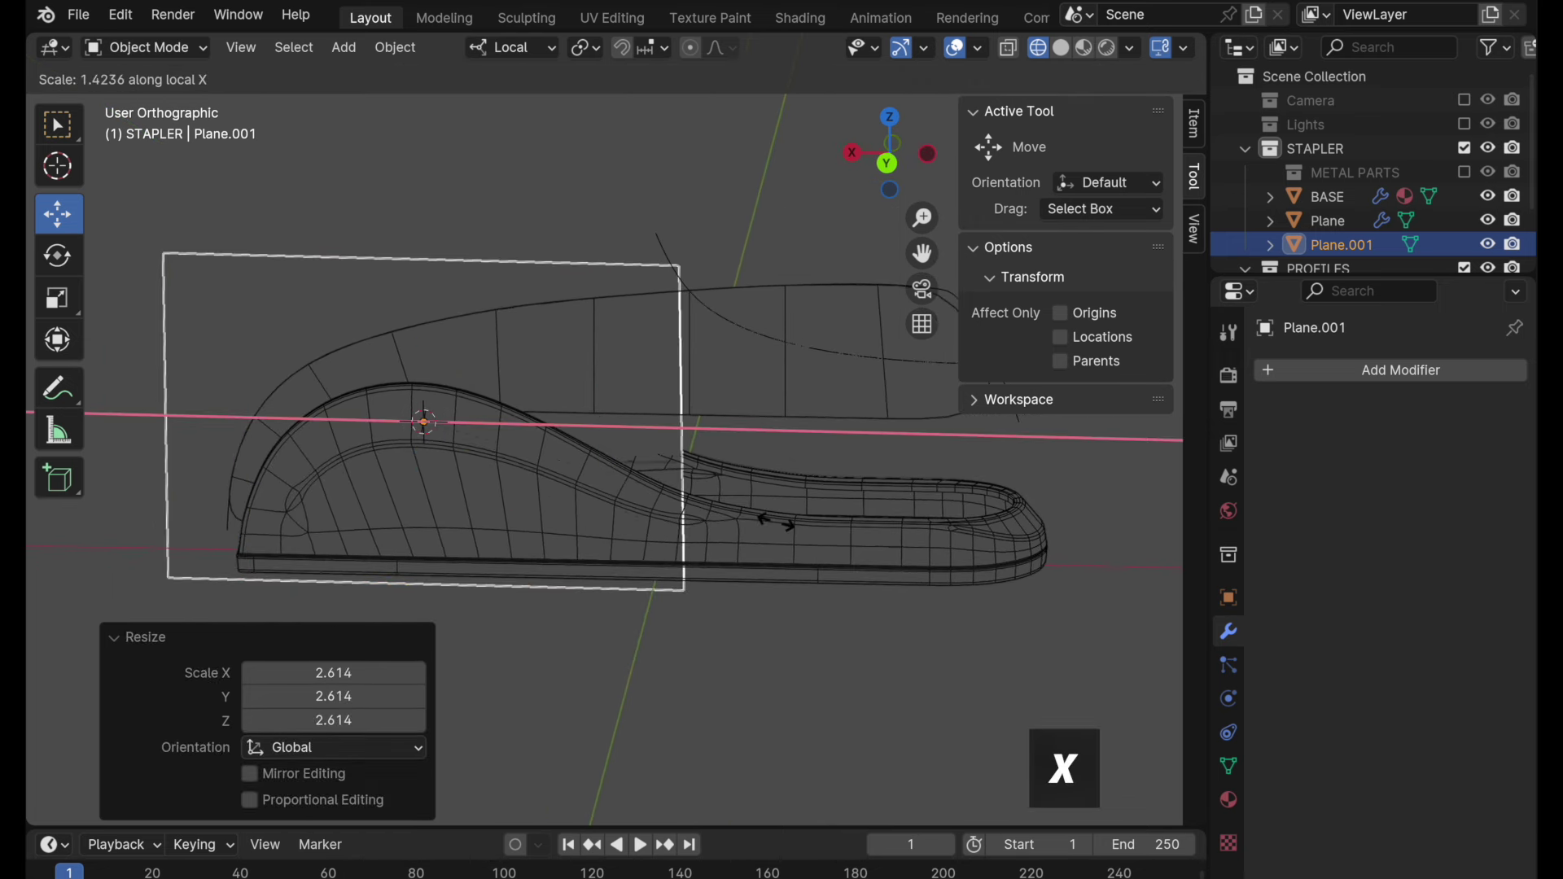
pyautogui.click(1152, 552)
# - Move the wall-aligned plane about 4.28 cm along its local X axis so it spans the whole top part
pyautogui.keyDown('shift'); pyautogui.moveTo(743, 552); pyautogui.dragTo(630, 552, button='middle'); pyautogui.keyUp('shift')
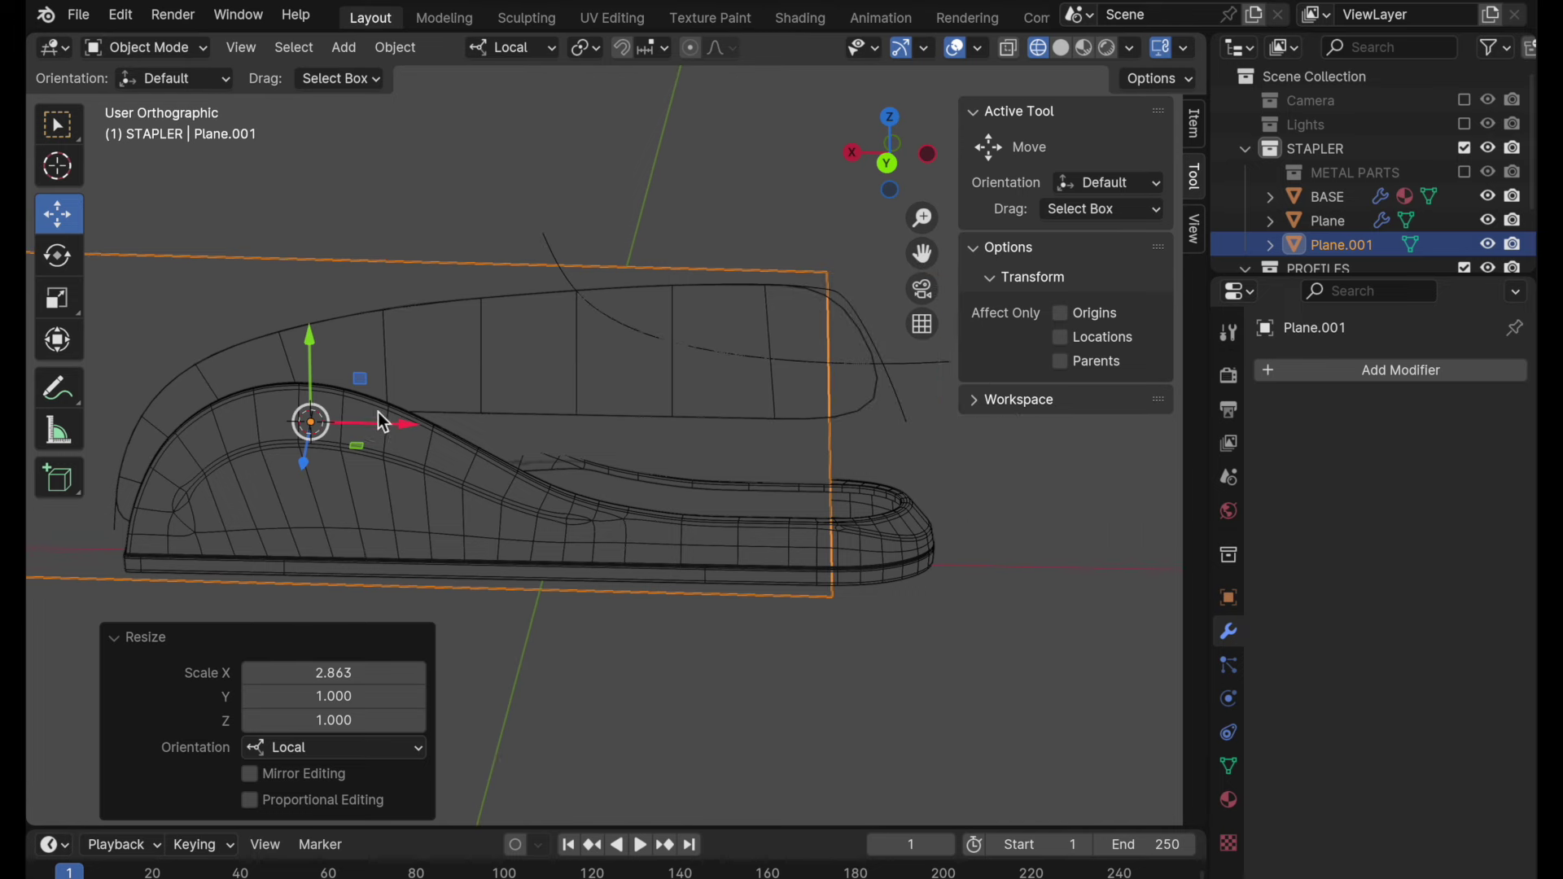
pyautogui.moveTo(413, 430); pyautogui.dragTo(585, 441)
pyautogui.click(616, 444)
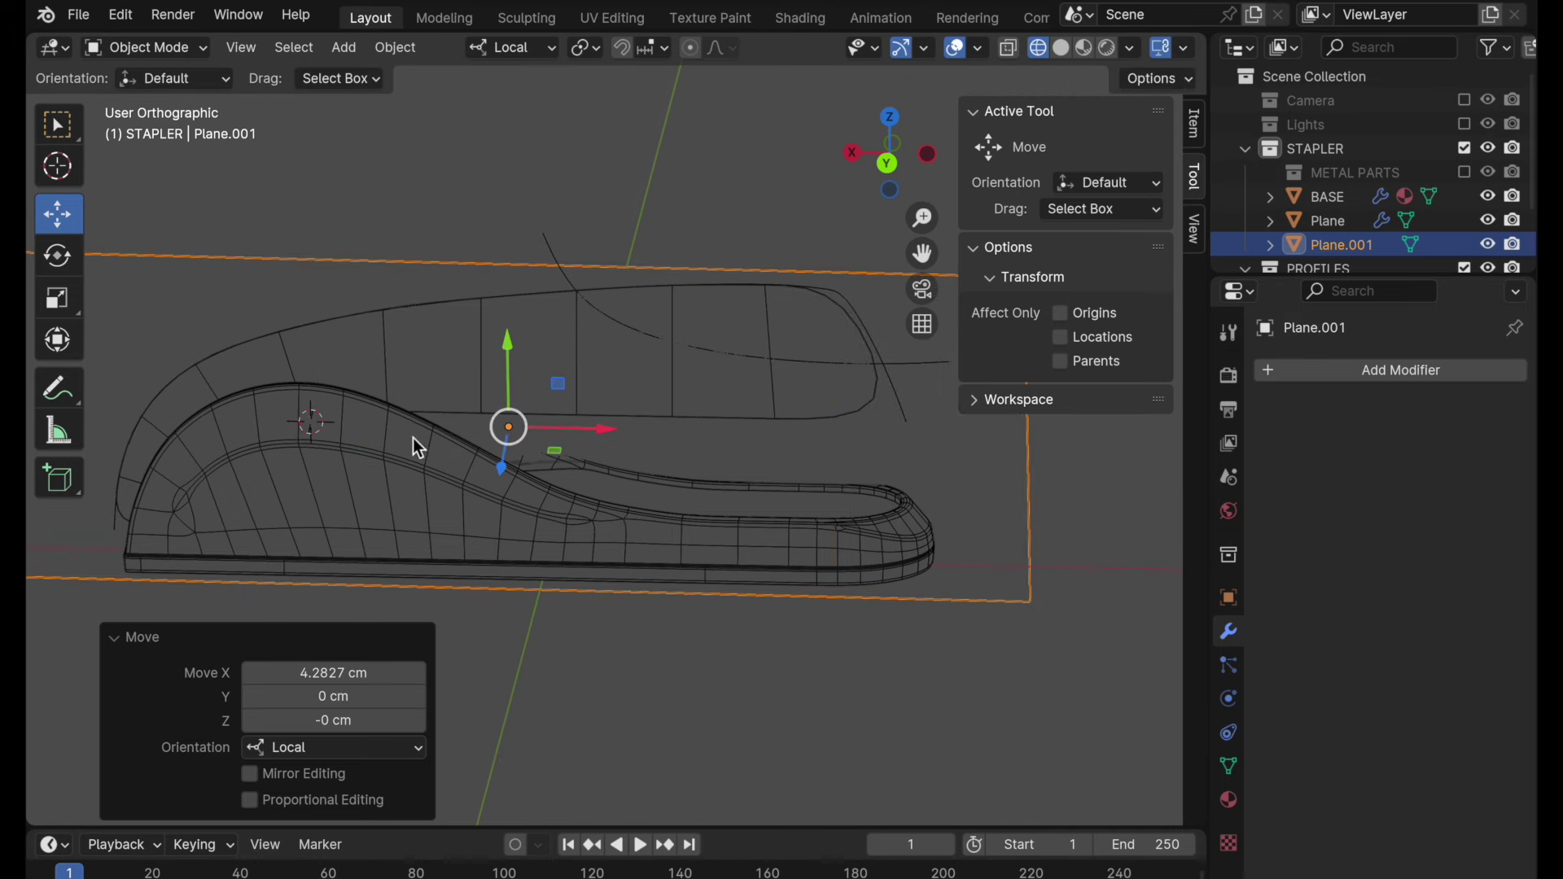
pyautogui.moveTo(413, 438); pyautogui.dragTo(679, 409, button='middle')
pyautogui.scroll(2, 676, 391)
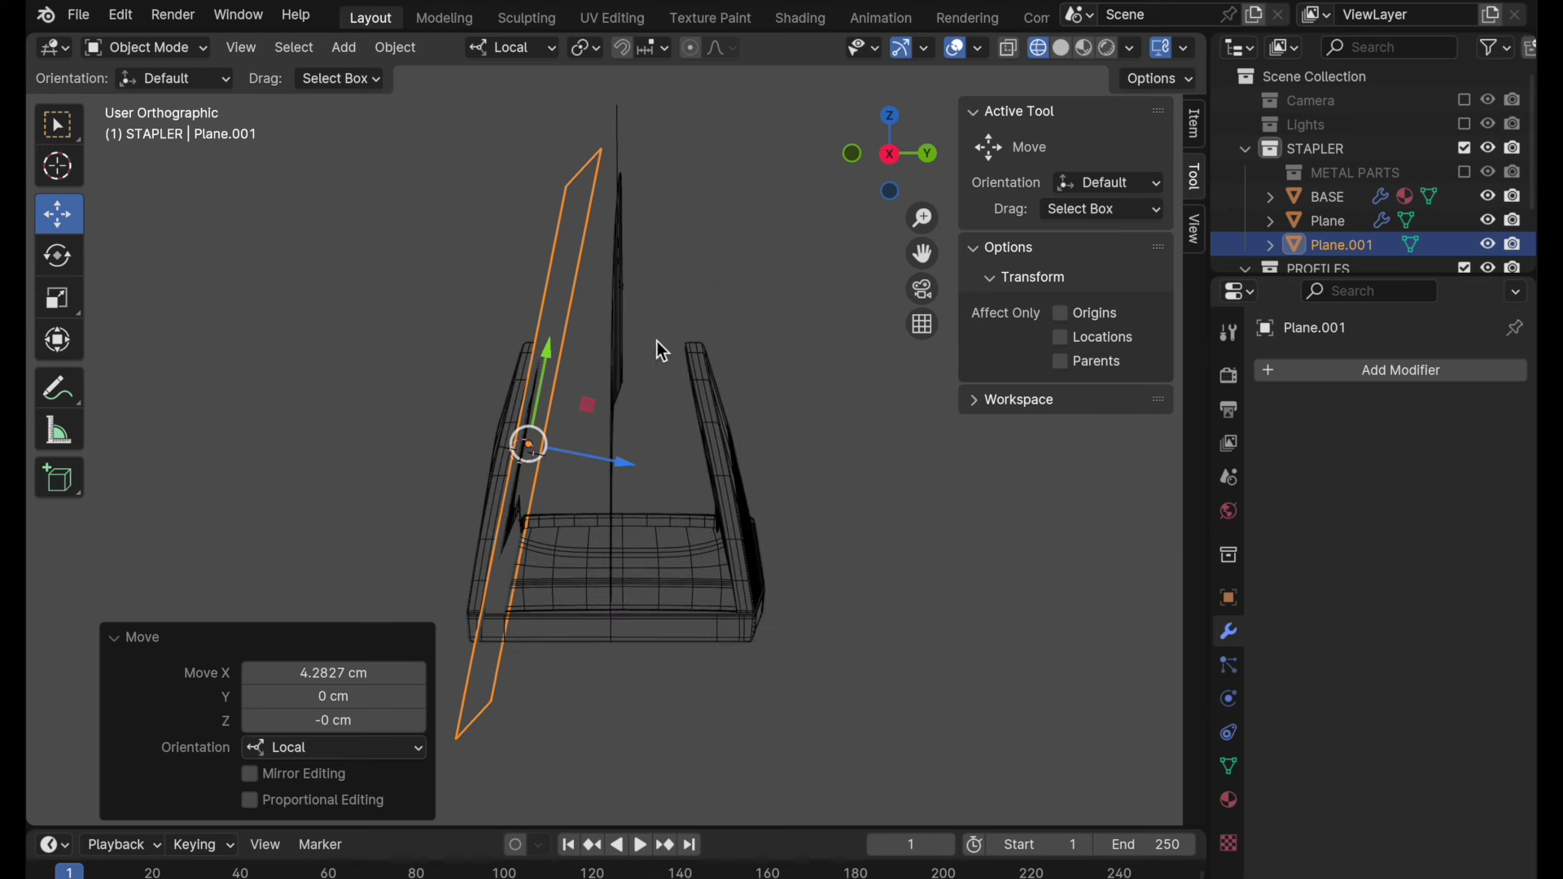
pyautogui.moveTo(625, 349); pyautogui.dragTo(728, 309, button='middle')
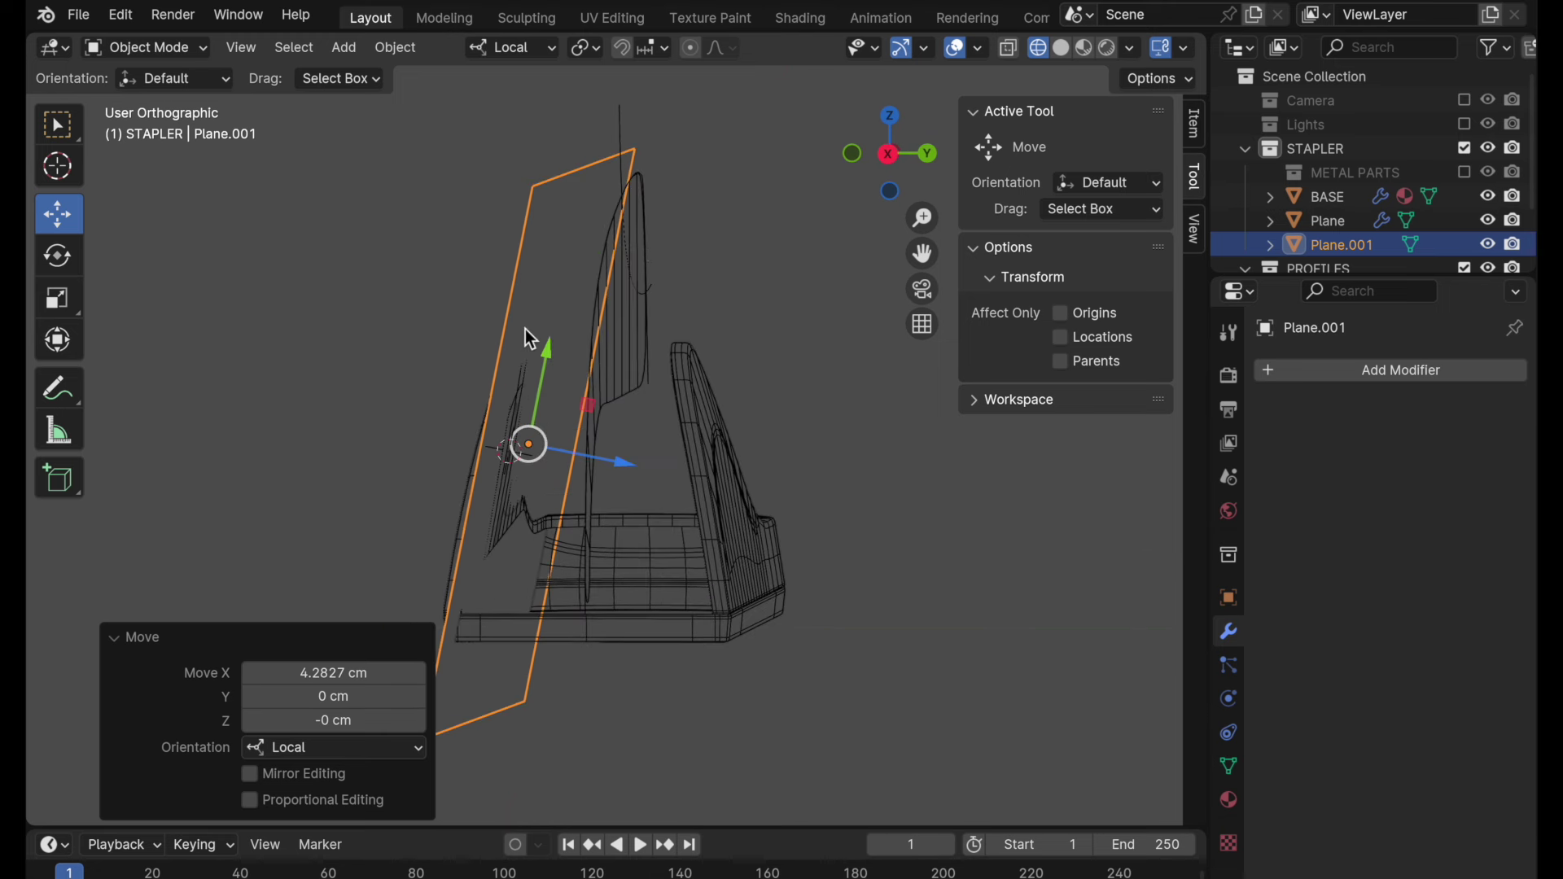
pyautogui.hotkey('ctrl', 'z')
# - Turn off viewport display of the top part's Subdivision modifier and add a Shrinkwrap modifier above it in the stack
pyautogui.click(637, 323)
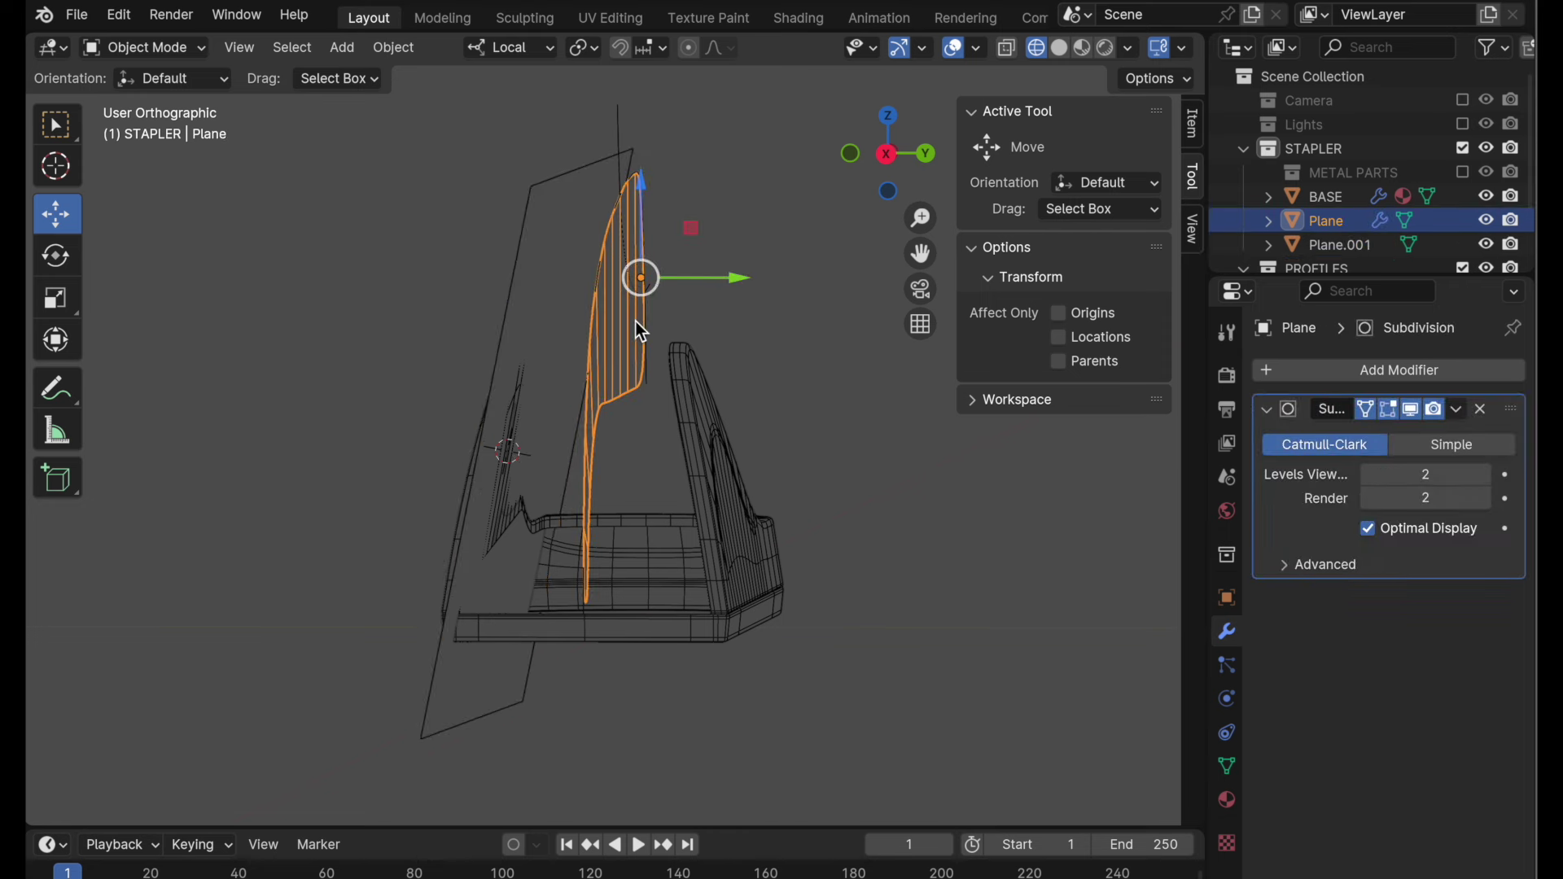
pyautogui.click(1412, 409)
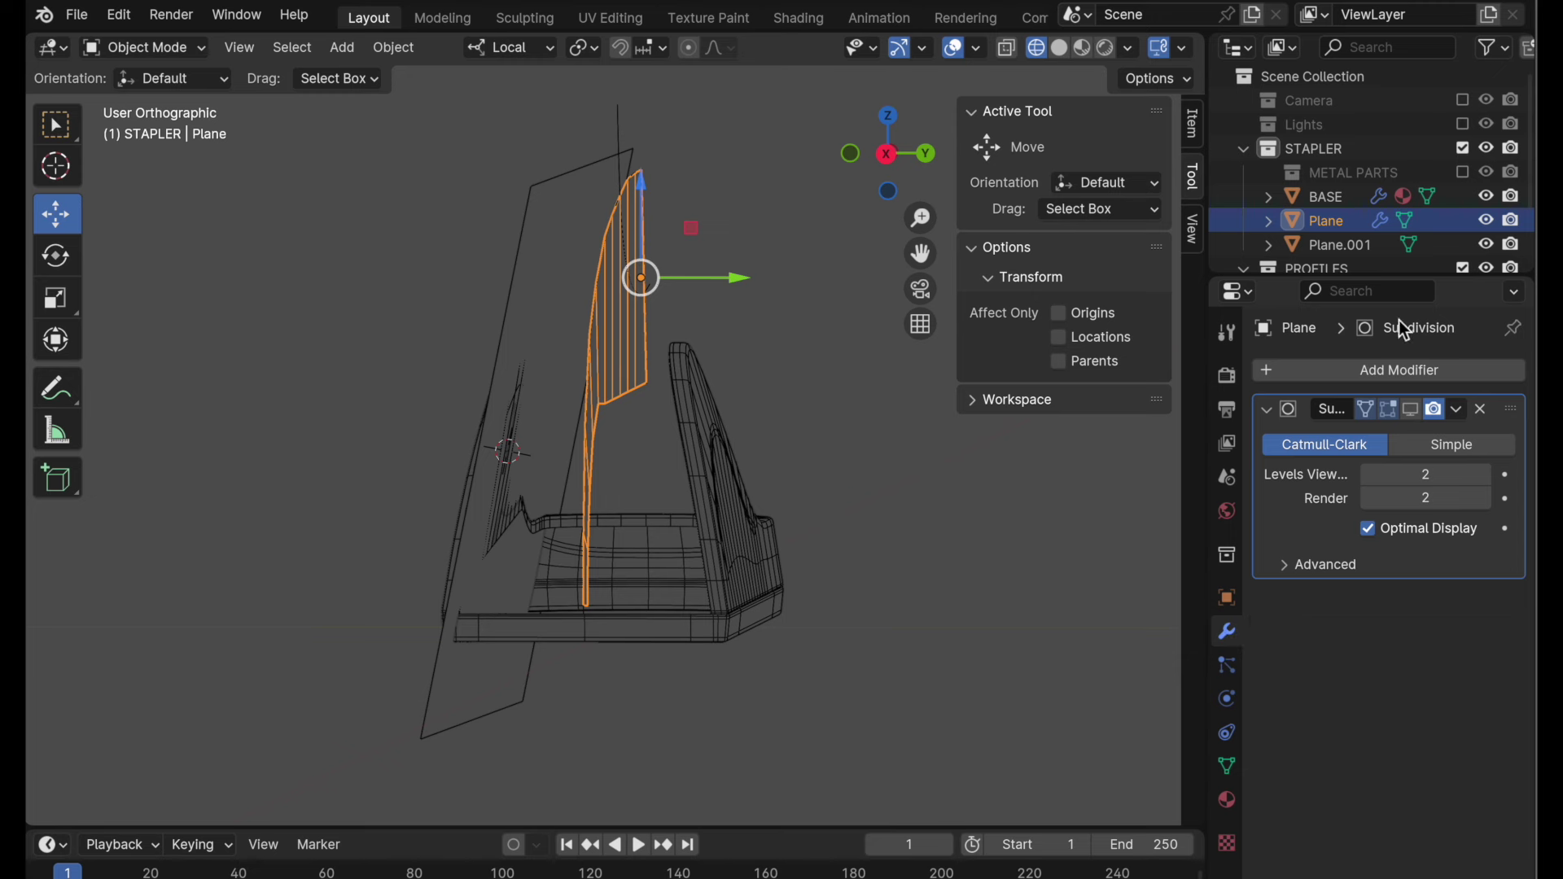
pyautogui.click(1385, 369)
pyautogui.moveTo(1386, 370)
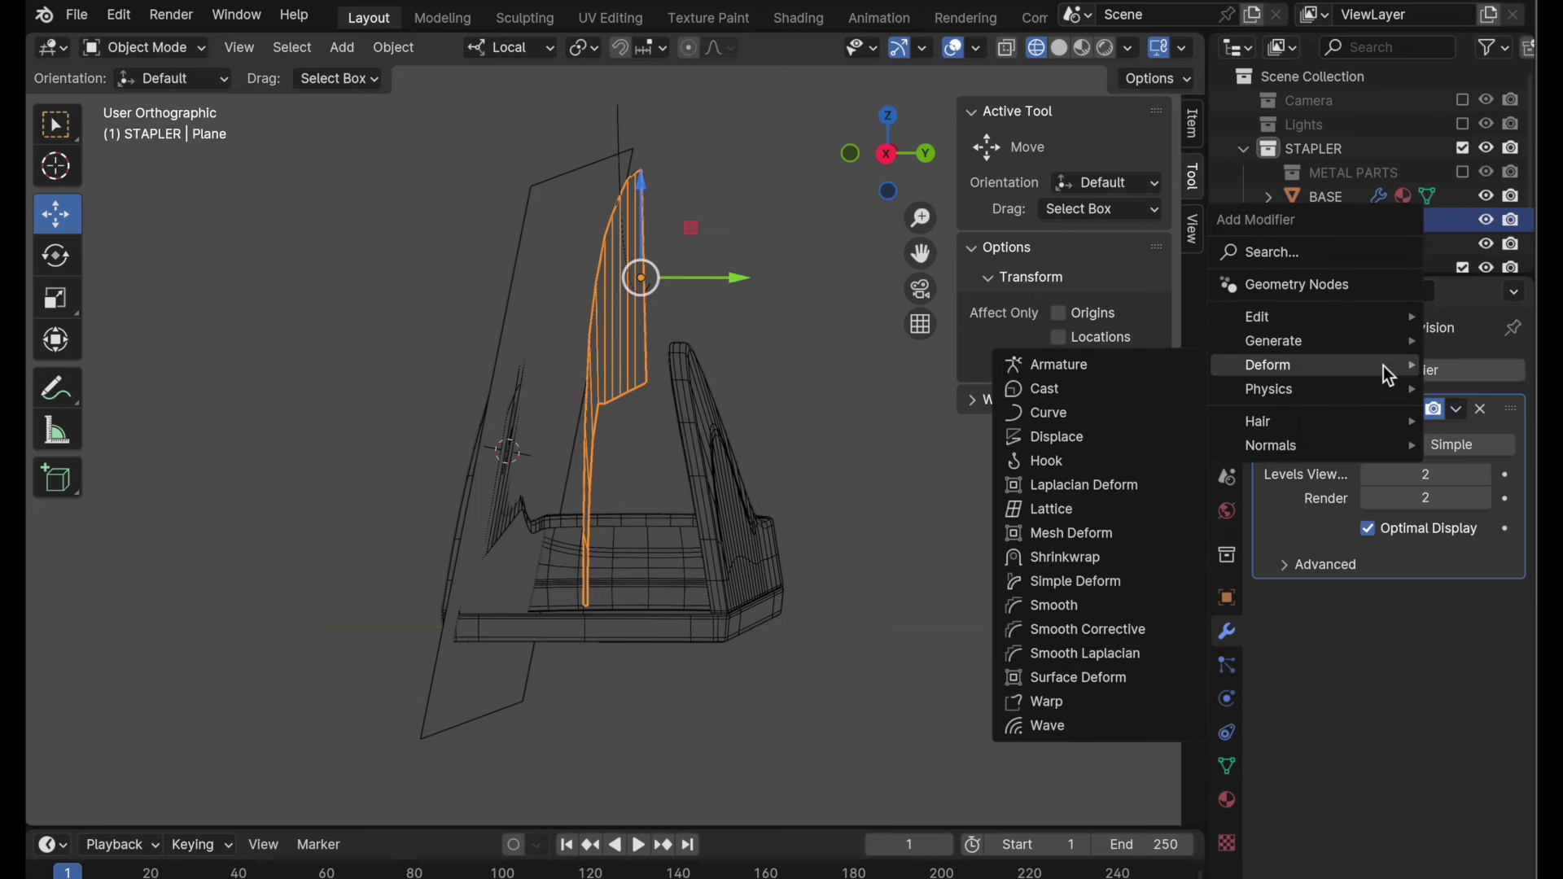
pyautogui.click(1078, 558)
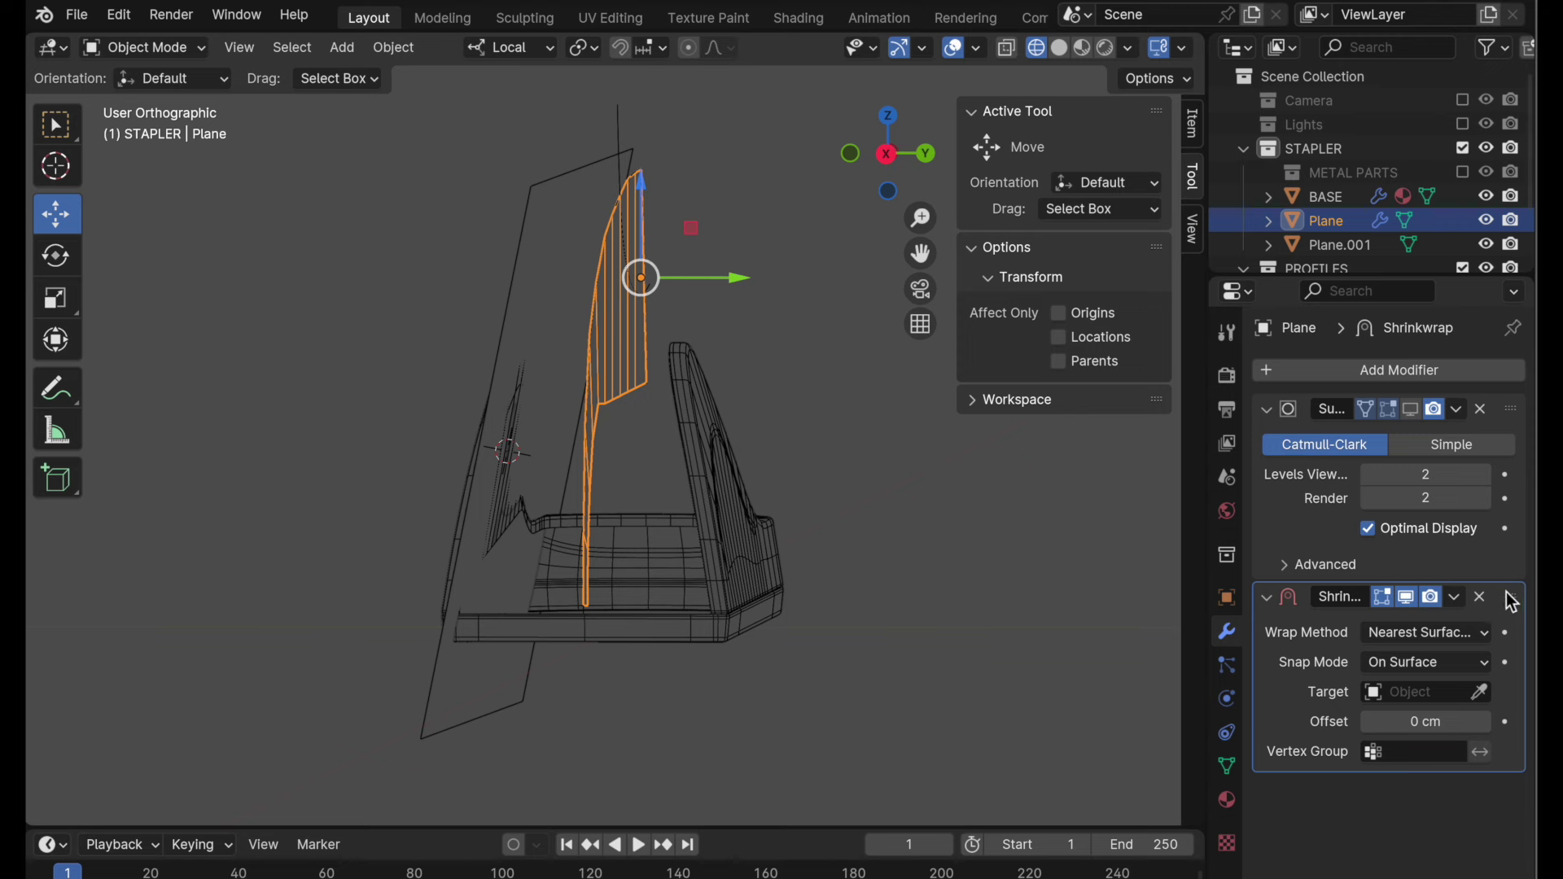
pyautogui.moveTo(1511, 601); pyautogui.dragTo(1510, 398)
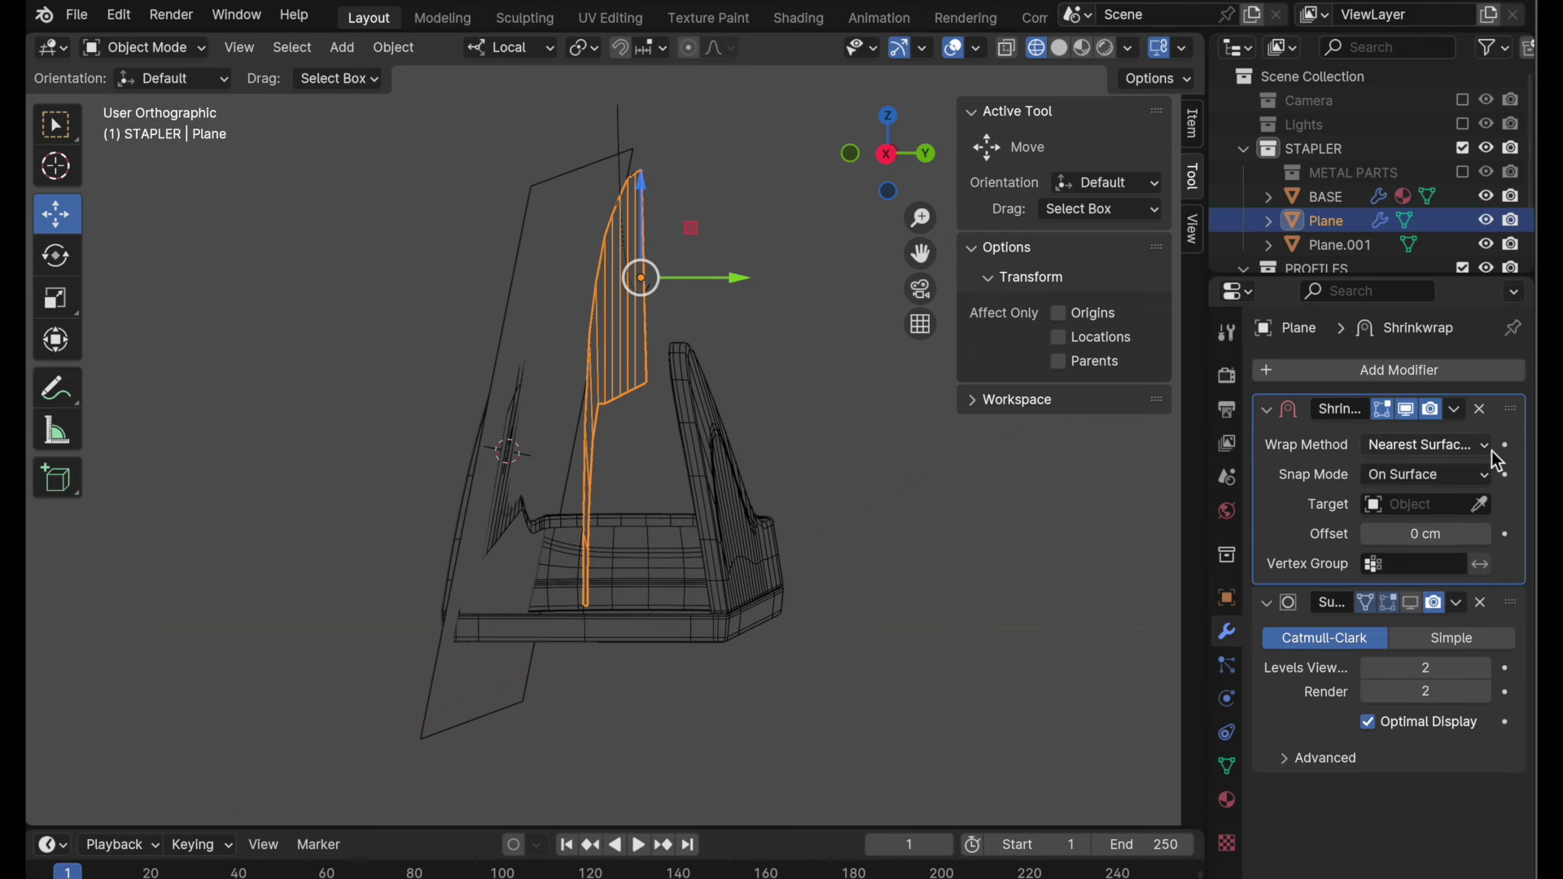
# - Target the Shrinkwrap at Plane.001 with the Project wrap method, projecting along Y in both negative and positive directions
pyautogui.click(1483, 513)
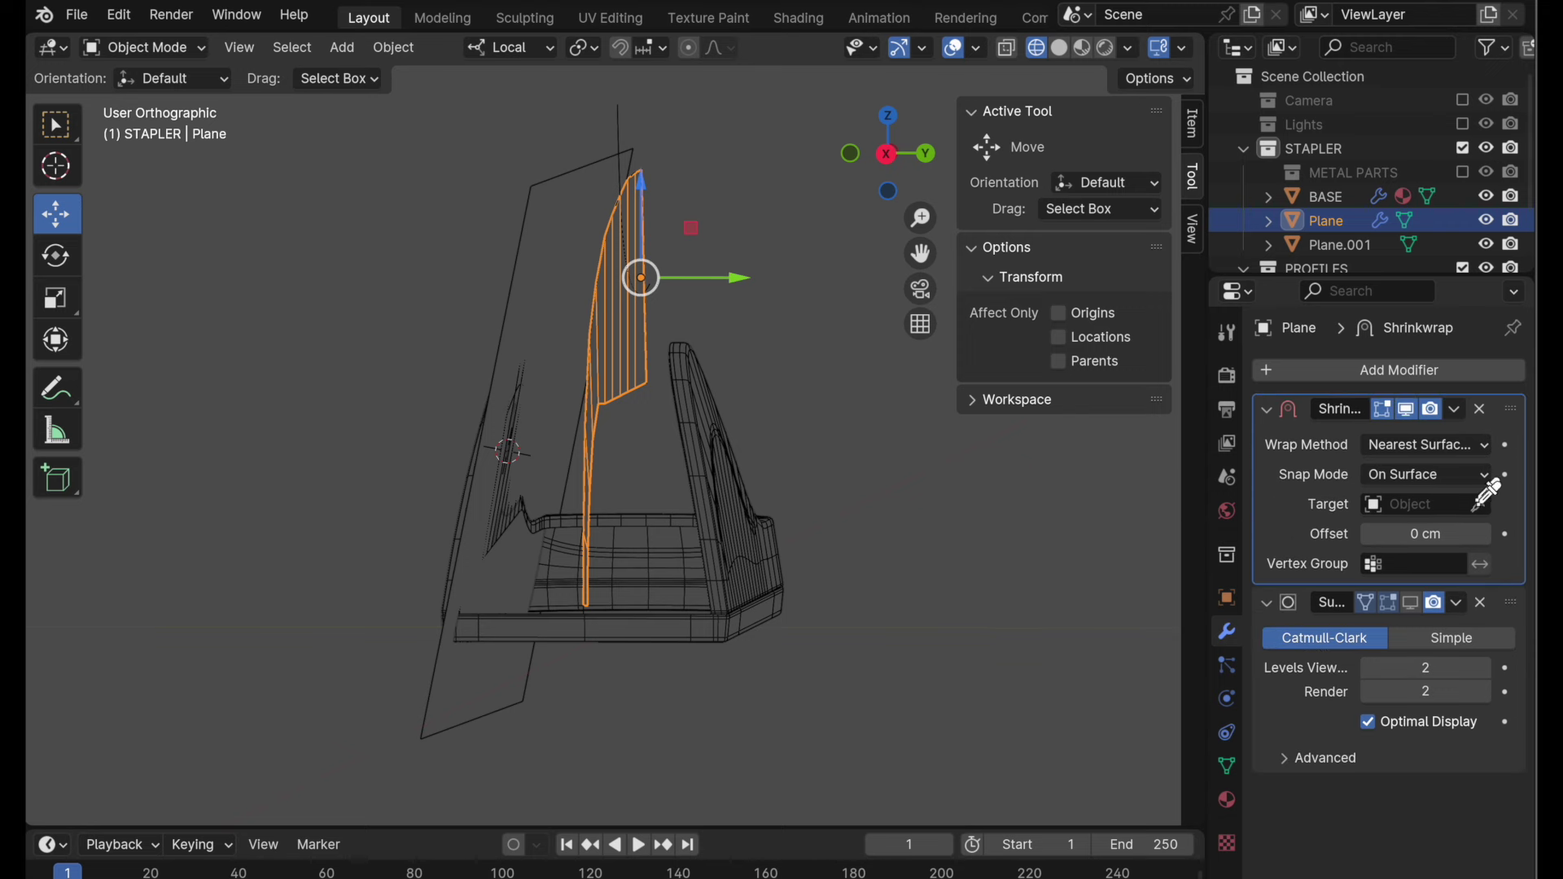
pyautogui.click(1348, 248)
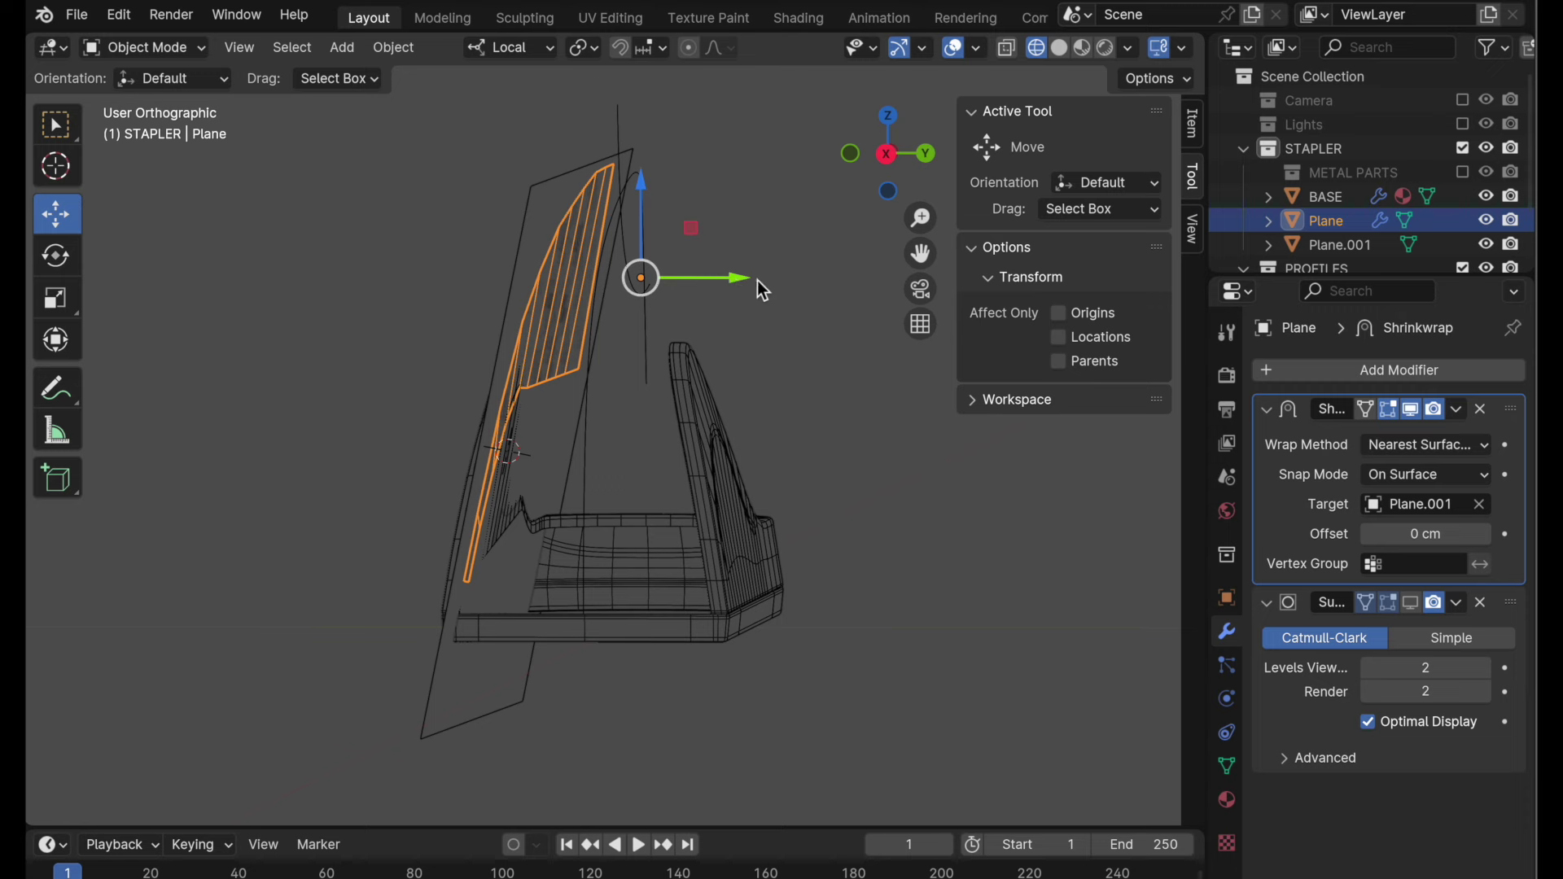
pyautogui.click(1421, 445)
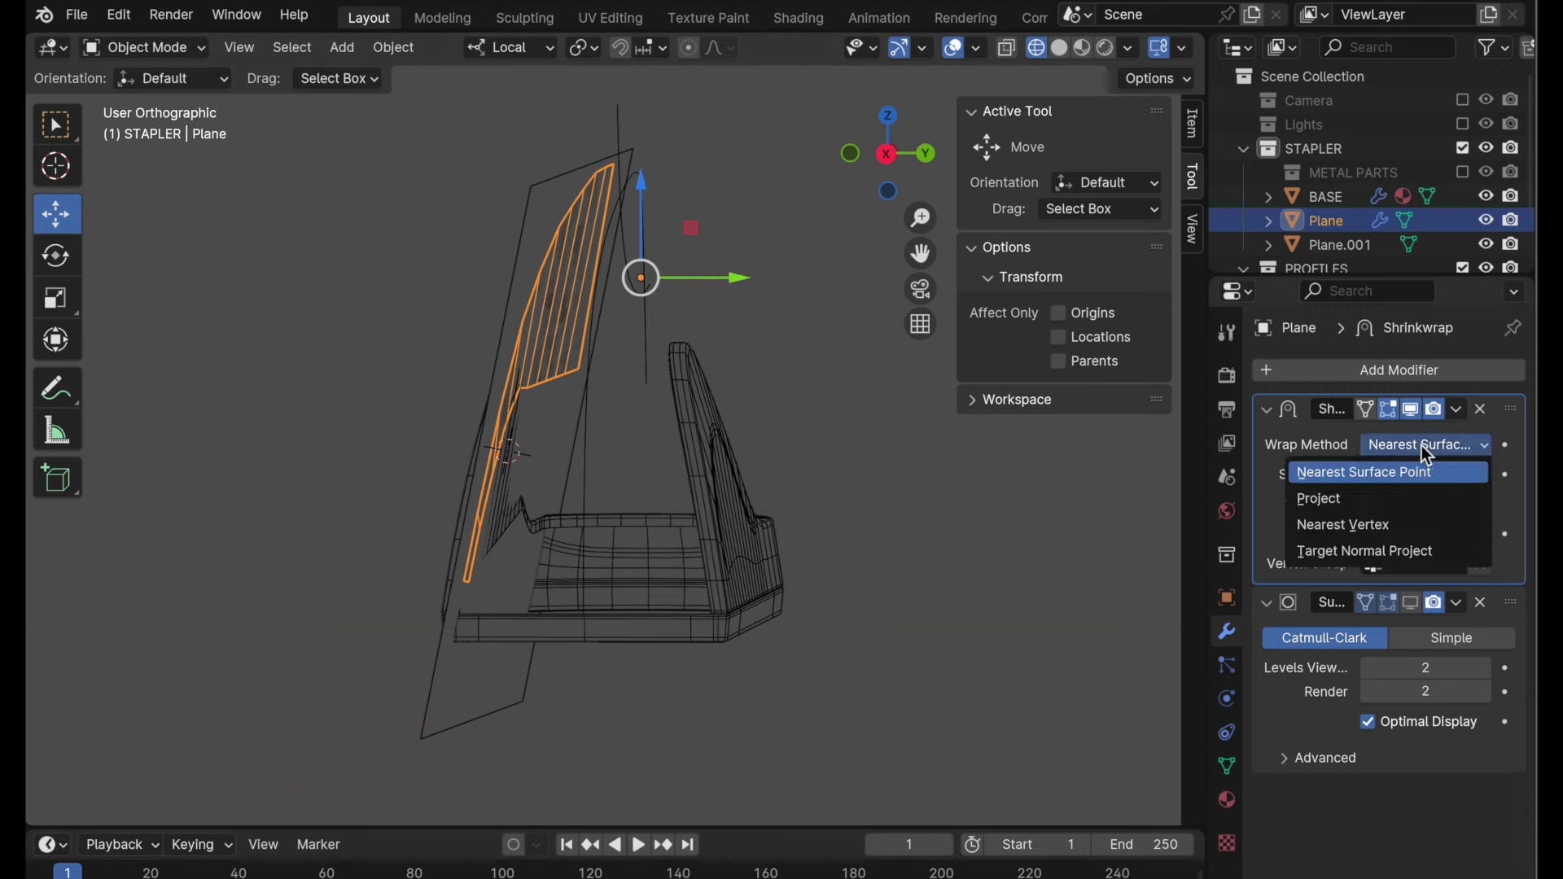
pyautogui.click(1395, 501)
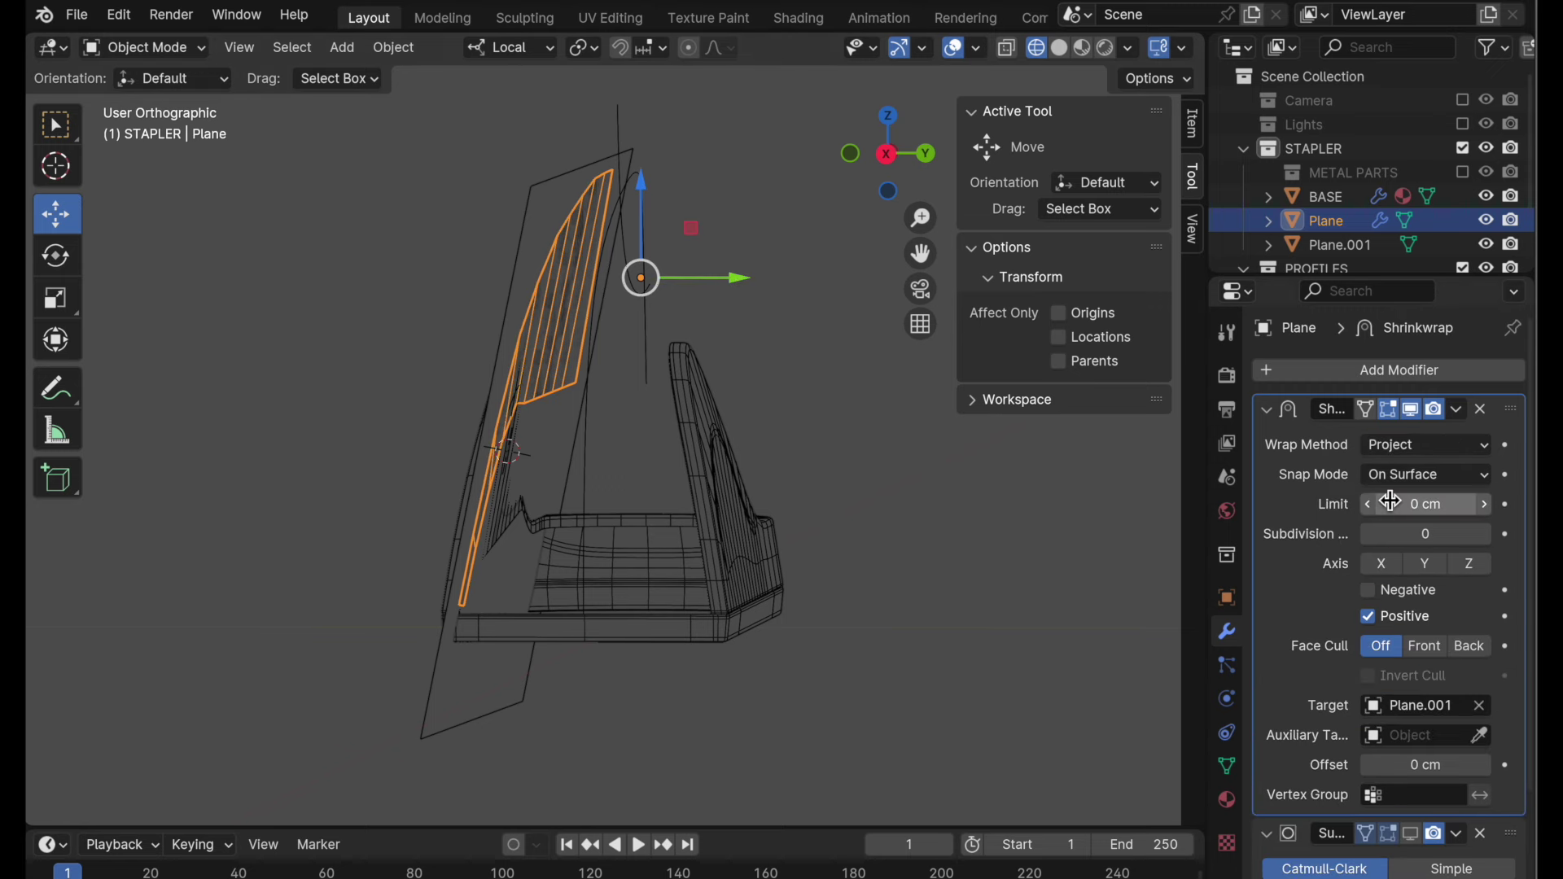
pyautogui.click(1424, 570)
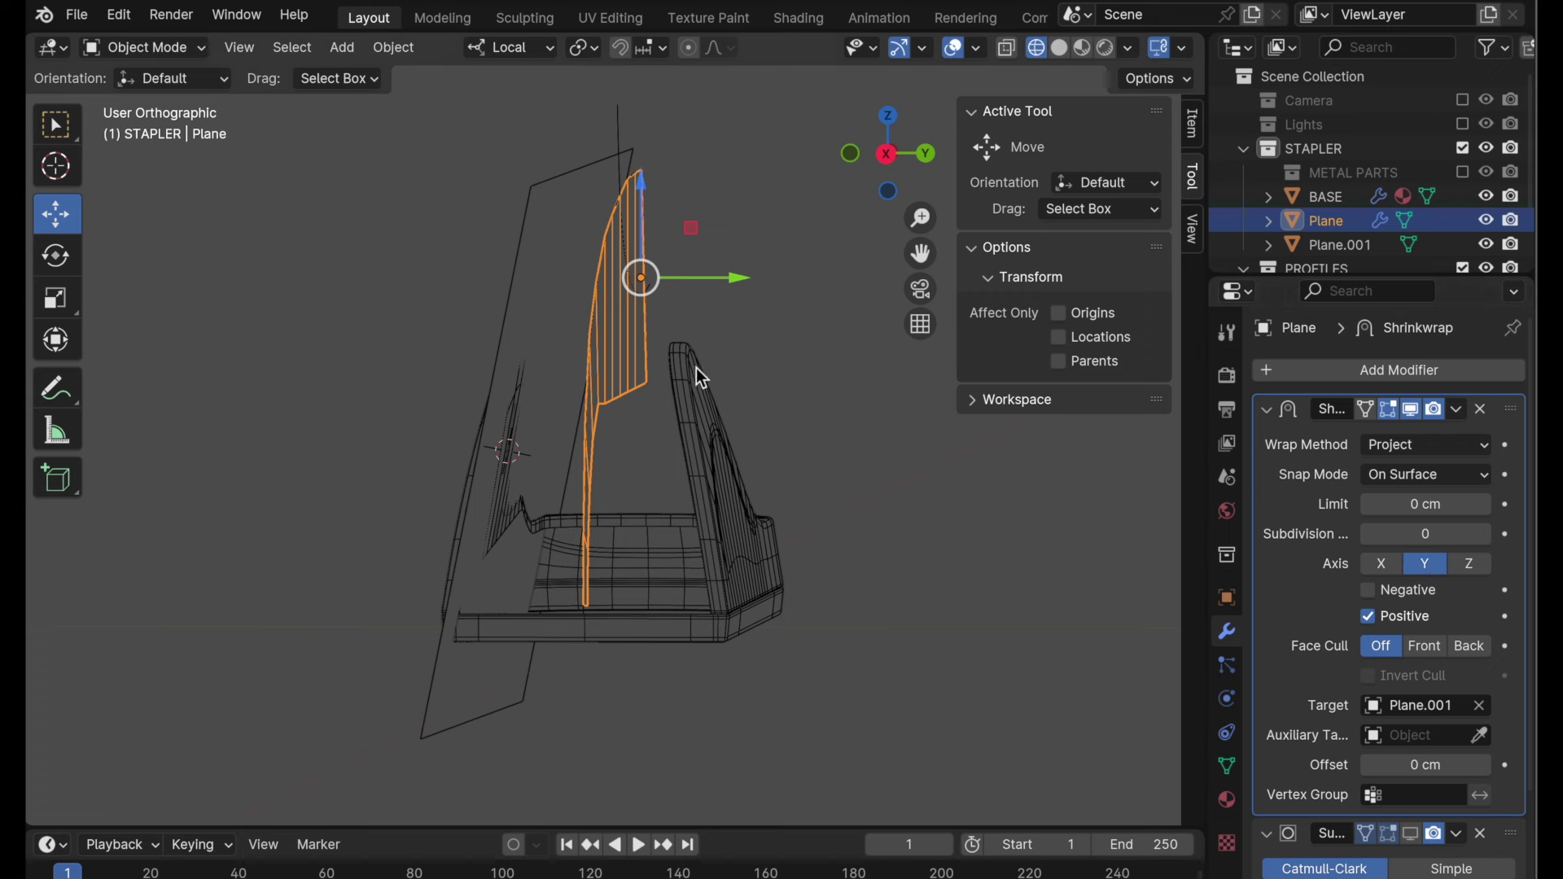
pyautogui.click(1420, 592)
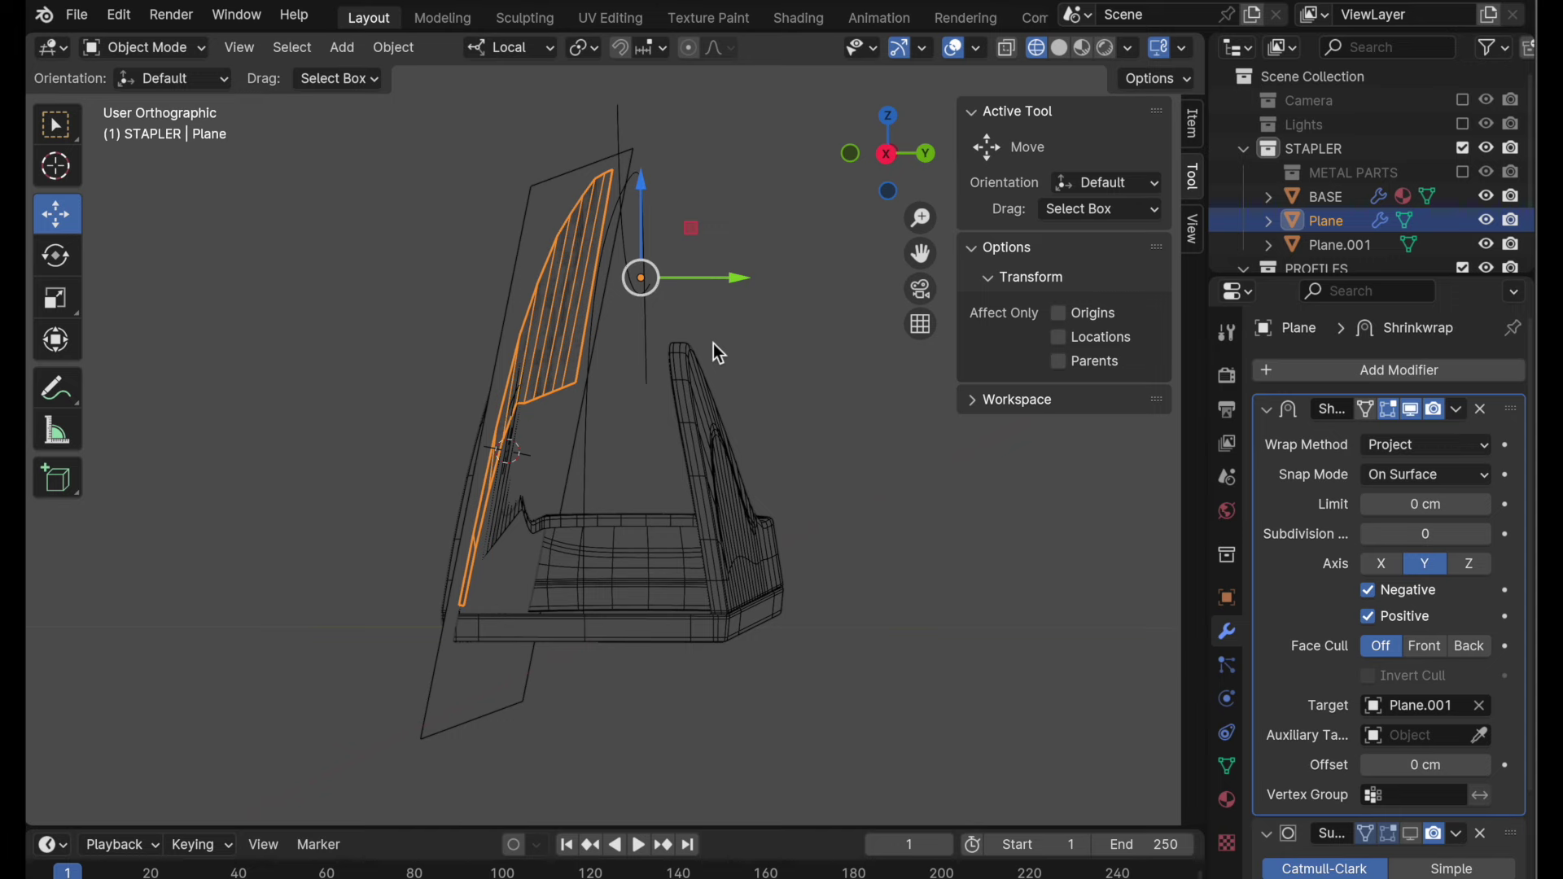
# - Check the projected top part from the front and the open end, and apply its Shrinkwrap modifier
pyautogui.click(849, 154)
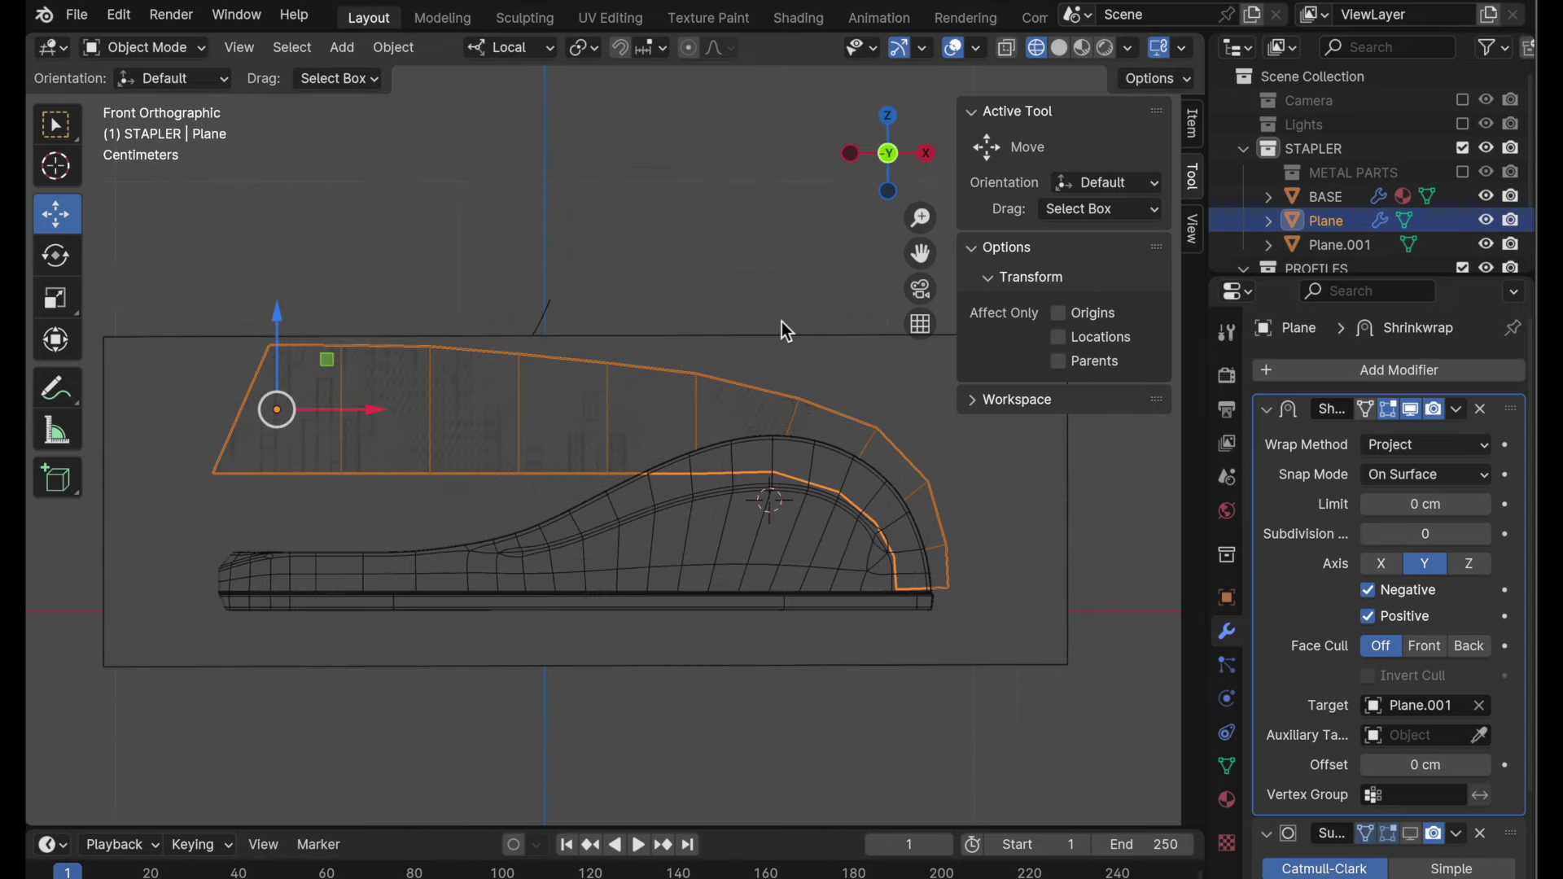
pyautogui.moveTo(782, 325); pyautogui.dragTo(649, 339, button='middle')
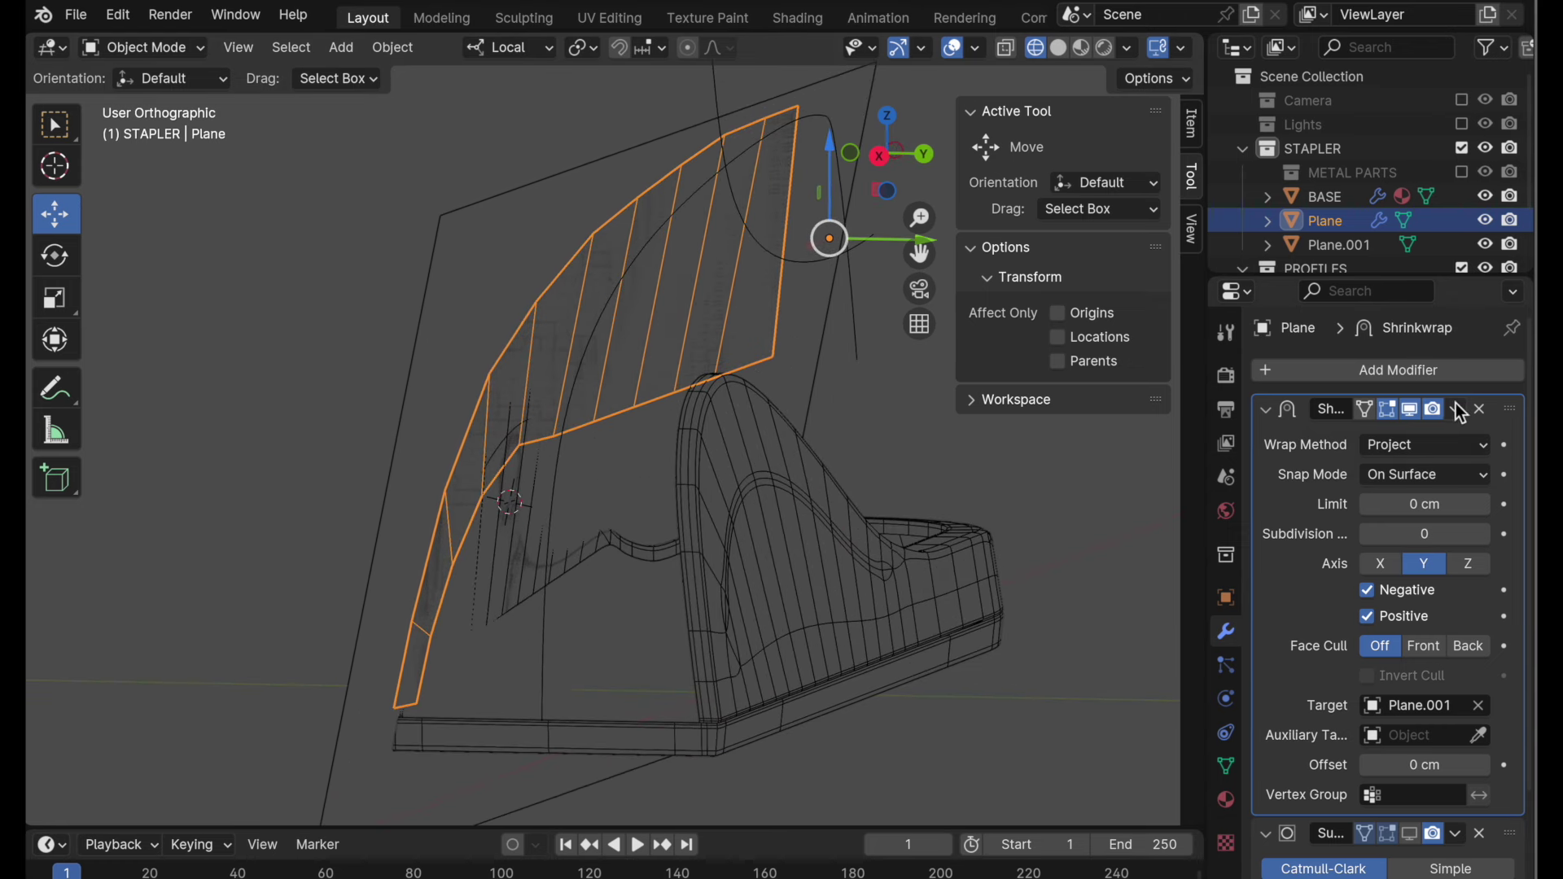
pyautogui.click(1456, 409)
pyautogui.click(1414, 442)
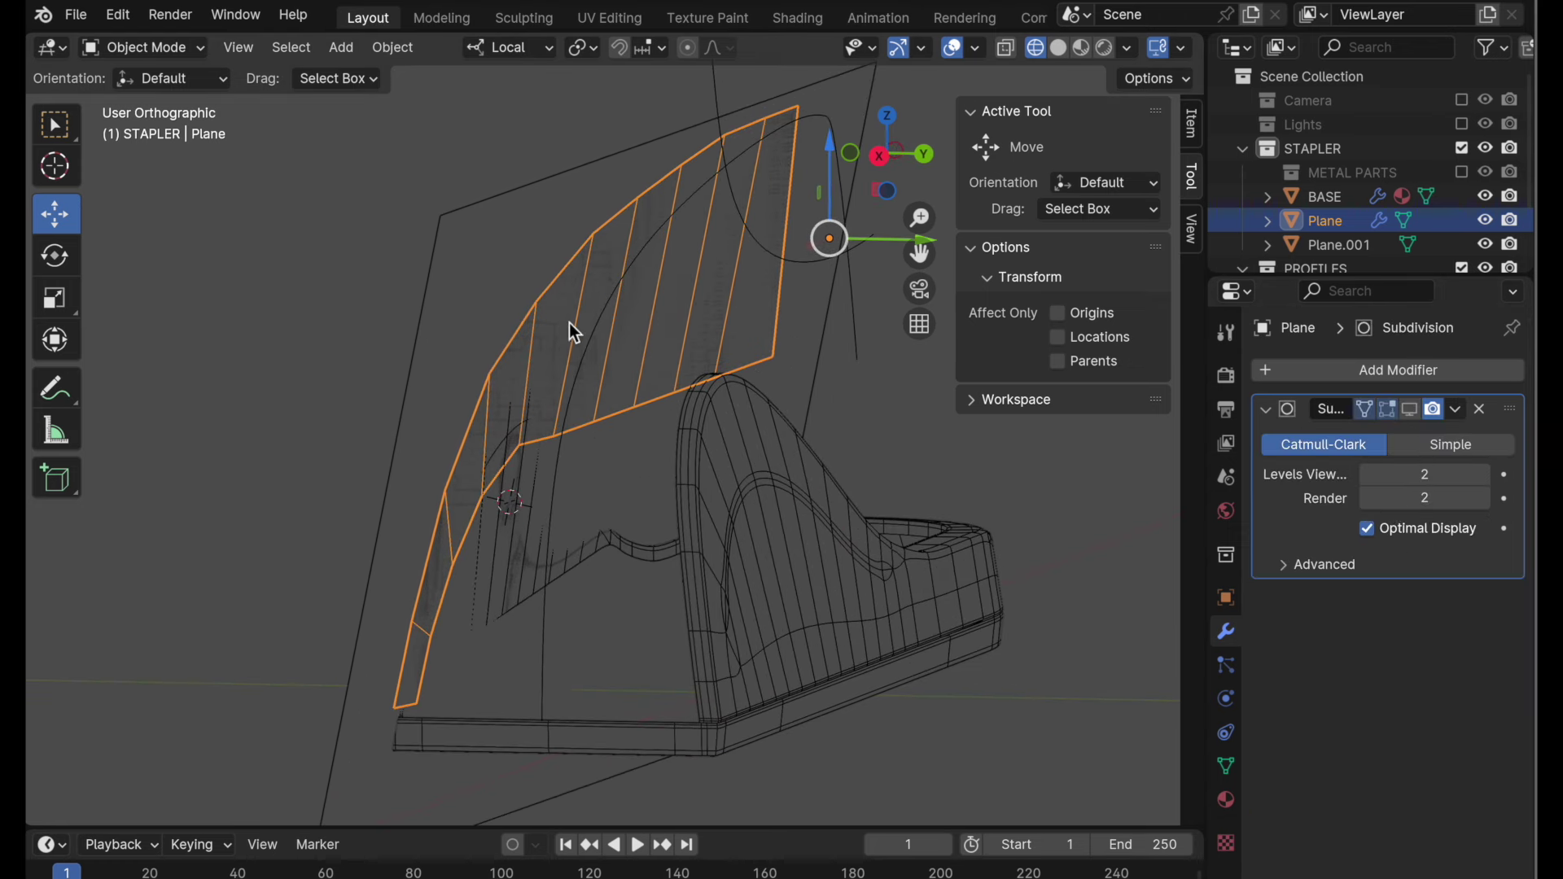
# - Hide Plane.001 and open the top part's plane for mesh editing
pyautogui.click(442, 218)
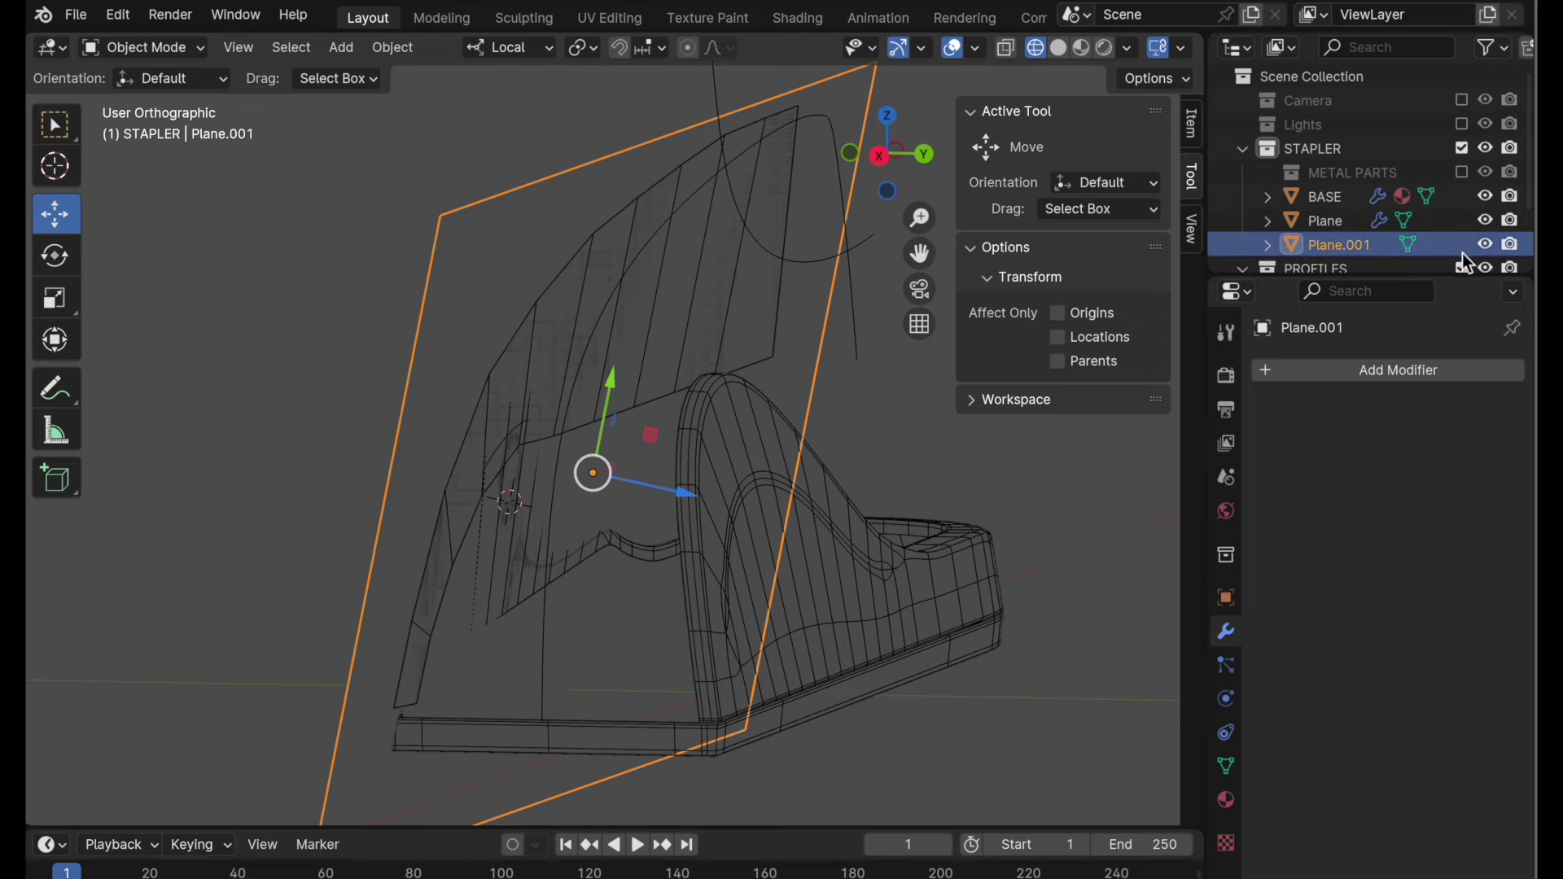
pyautogui.click(1485, 244)
pyautogui.click(518, 346)
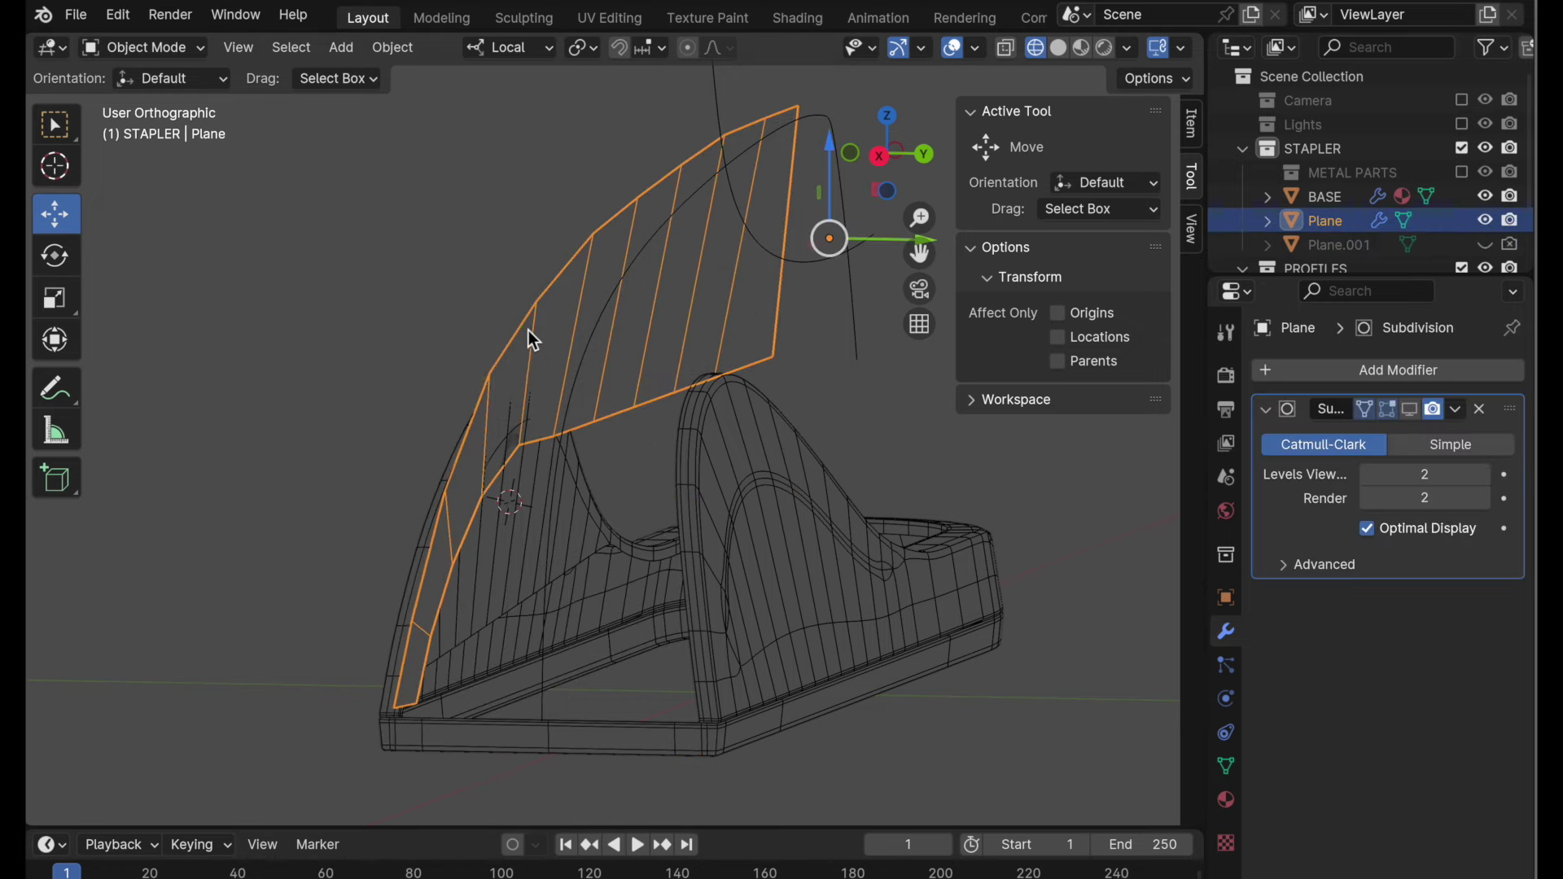
pyautogui.moveTo(523, 339); pyautogui.dragTo(671, 419, button='middle')
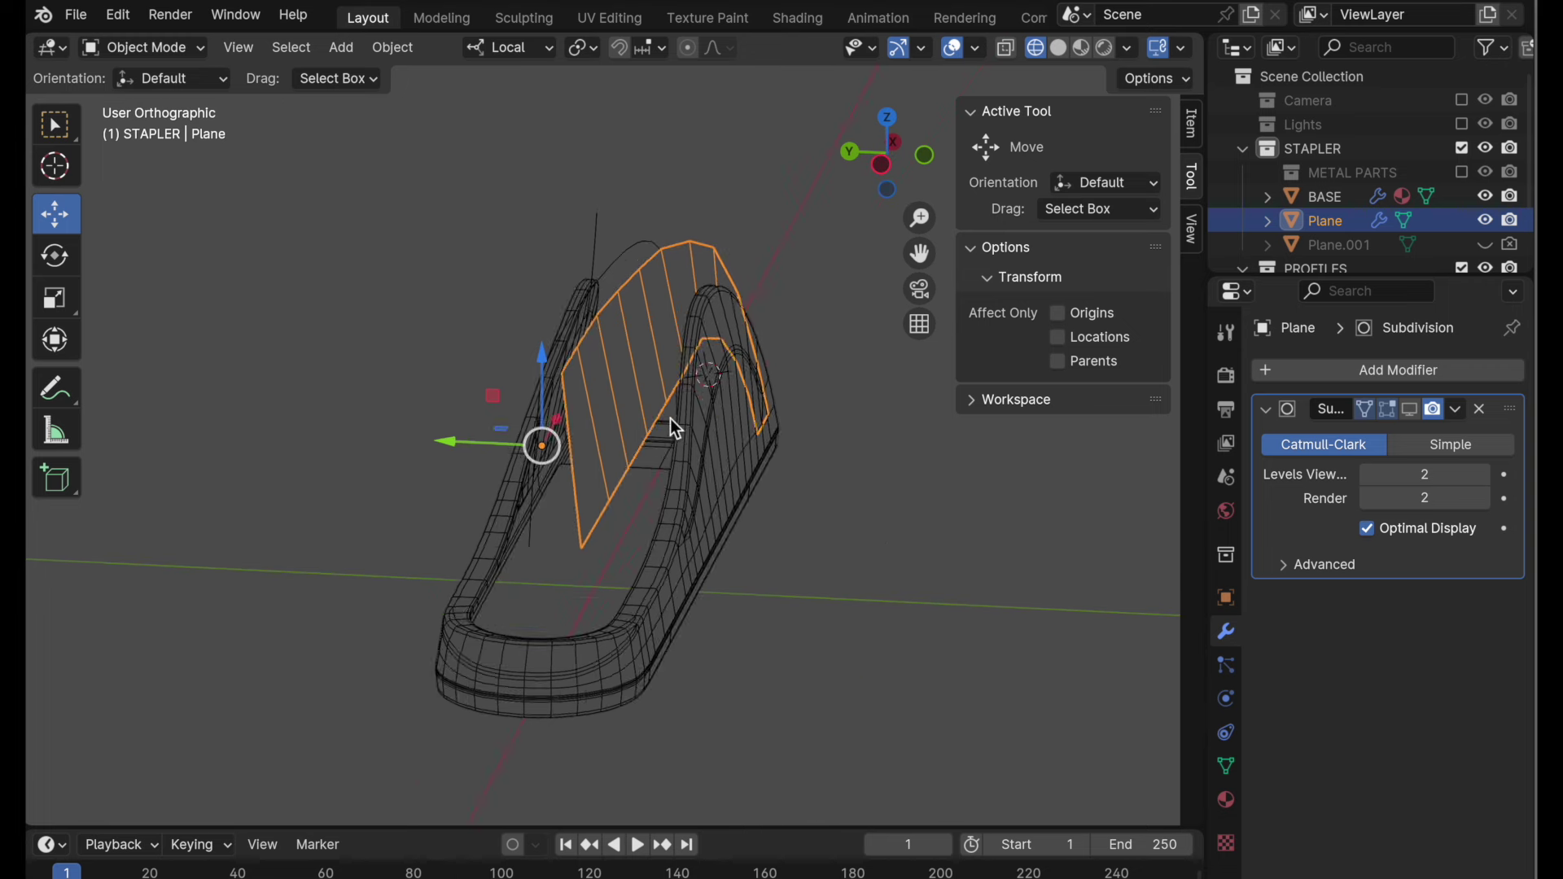
pyautogui.scroll(3, 670, 366)
pyautogui.press('Tab')
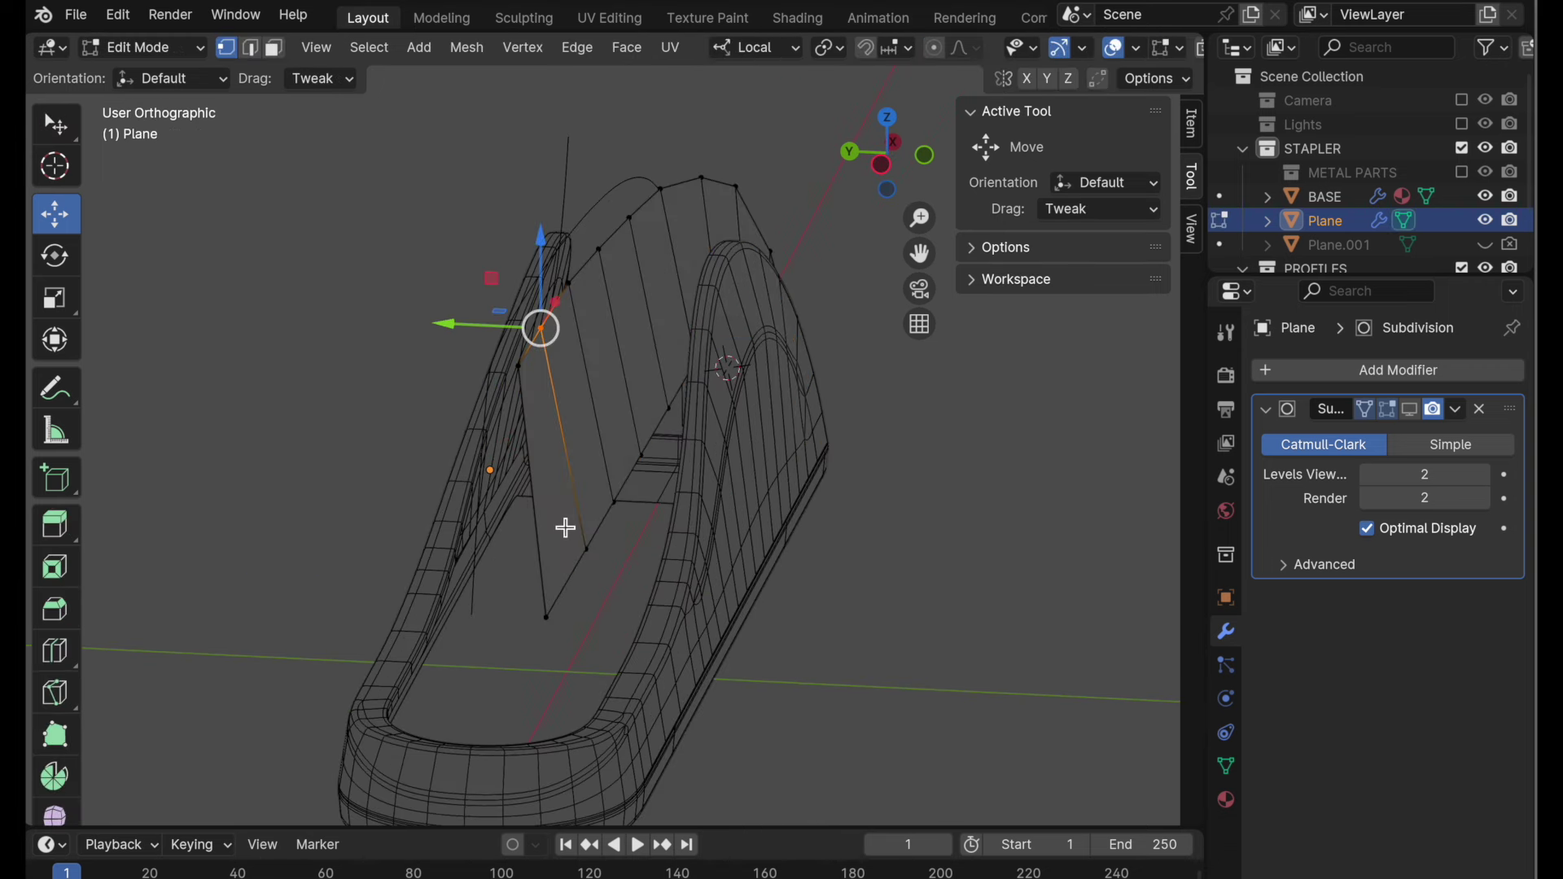
# - Select the top part's three rearmost faces and move them about -0.5887 cm along the global Y axis
pyautogui.moveTo(579, 534); pyautogui.dragTo(551, 536, button='middle')
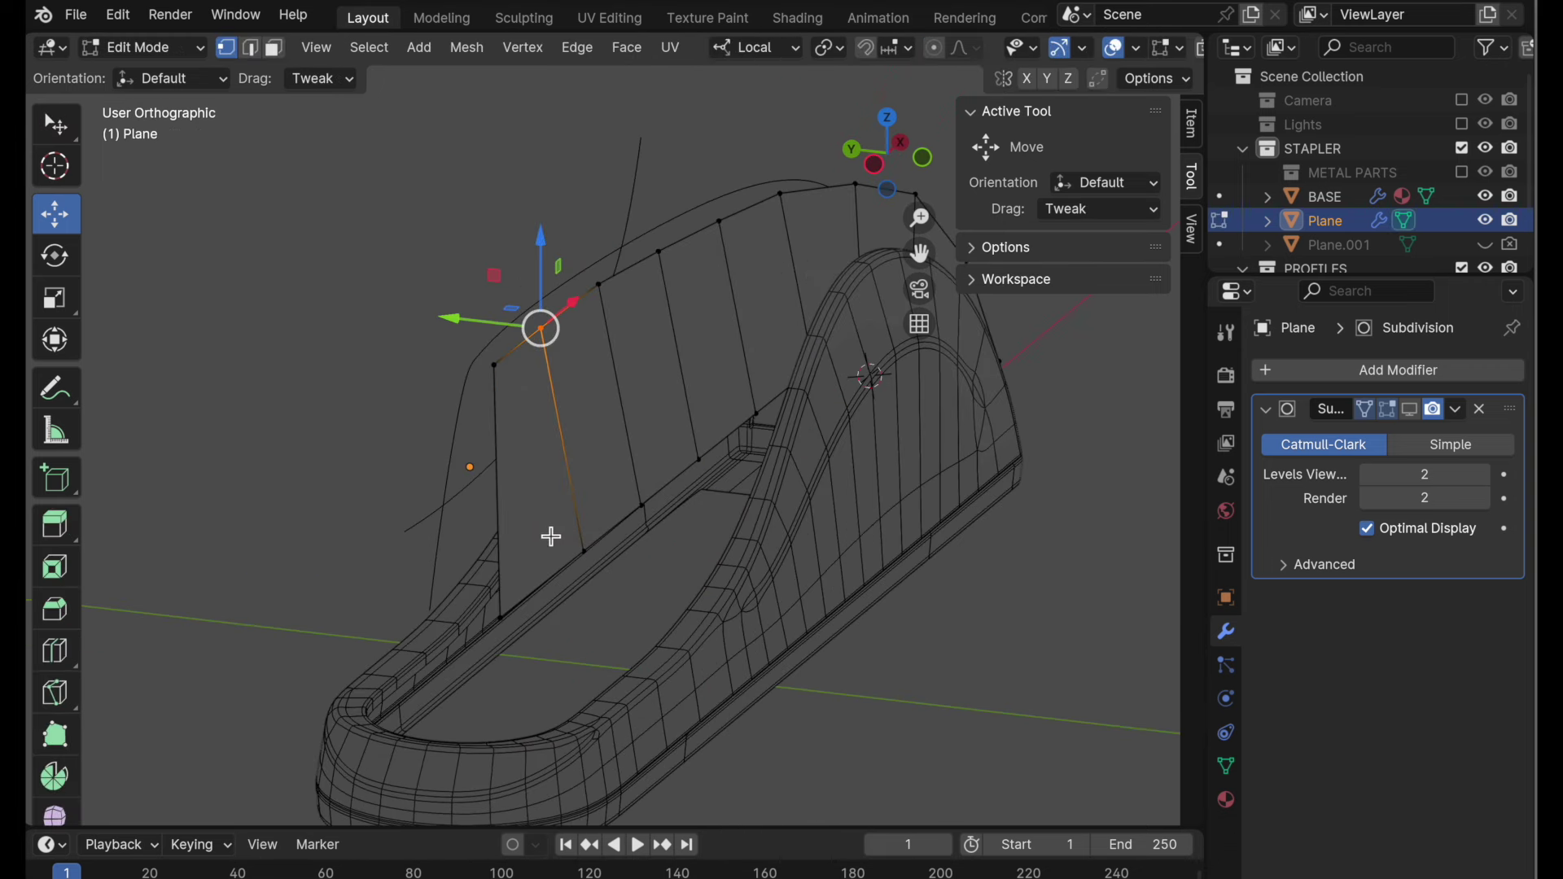
pyautogui.click(274, 47)
pyautogui.click(614, 454)
pyautogui.keyDown('shift'); pyautogui.click(555, 523); pyautogui.keyUp('shift')
pyautogui.keyDown('shift'); pyautogui.click(680, 425); pyautogui.keyUp('shift')
pyautogui.keyDown('shift'); pyautogui.click(708, 408); pyautogui.keyUp('shift')
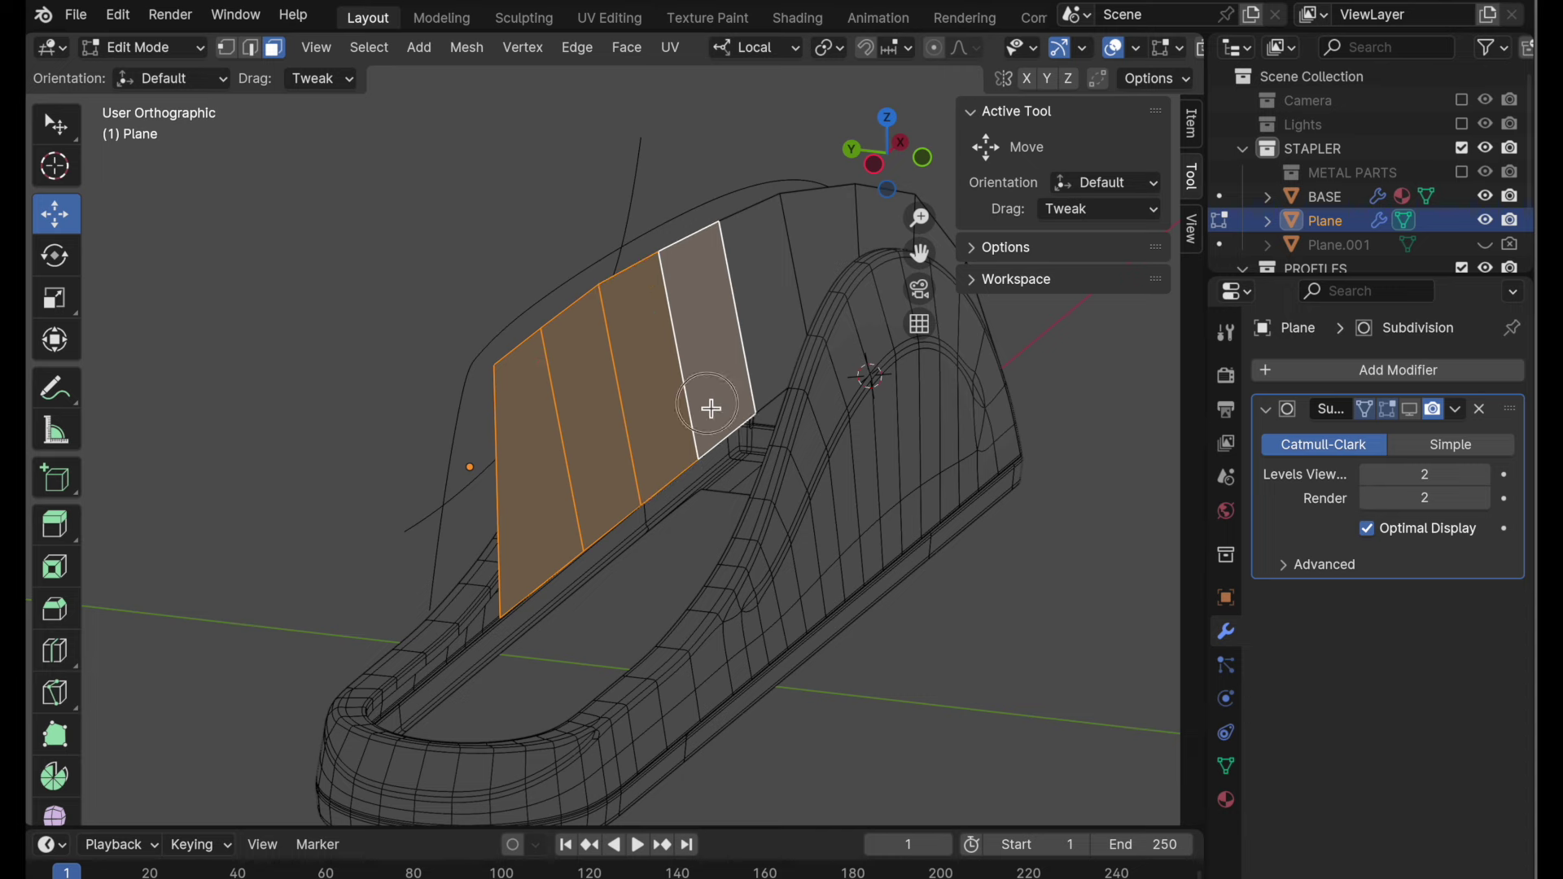
pyautogui.moveTo(708, 407); pyautogui.dragTo(766, 440, button='middle')
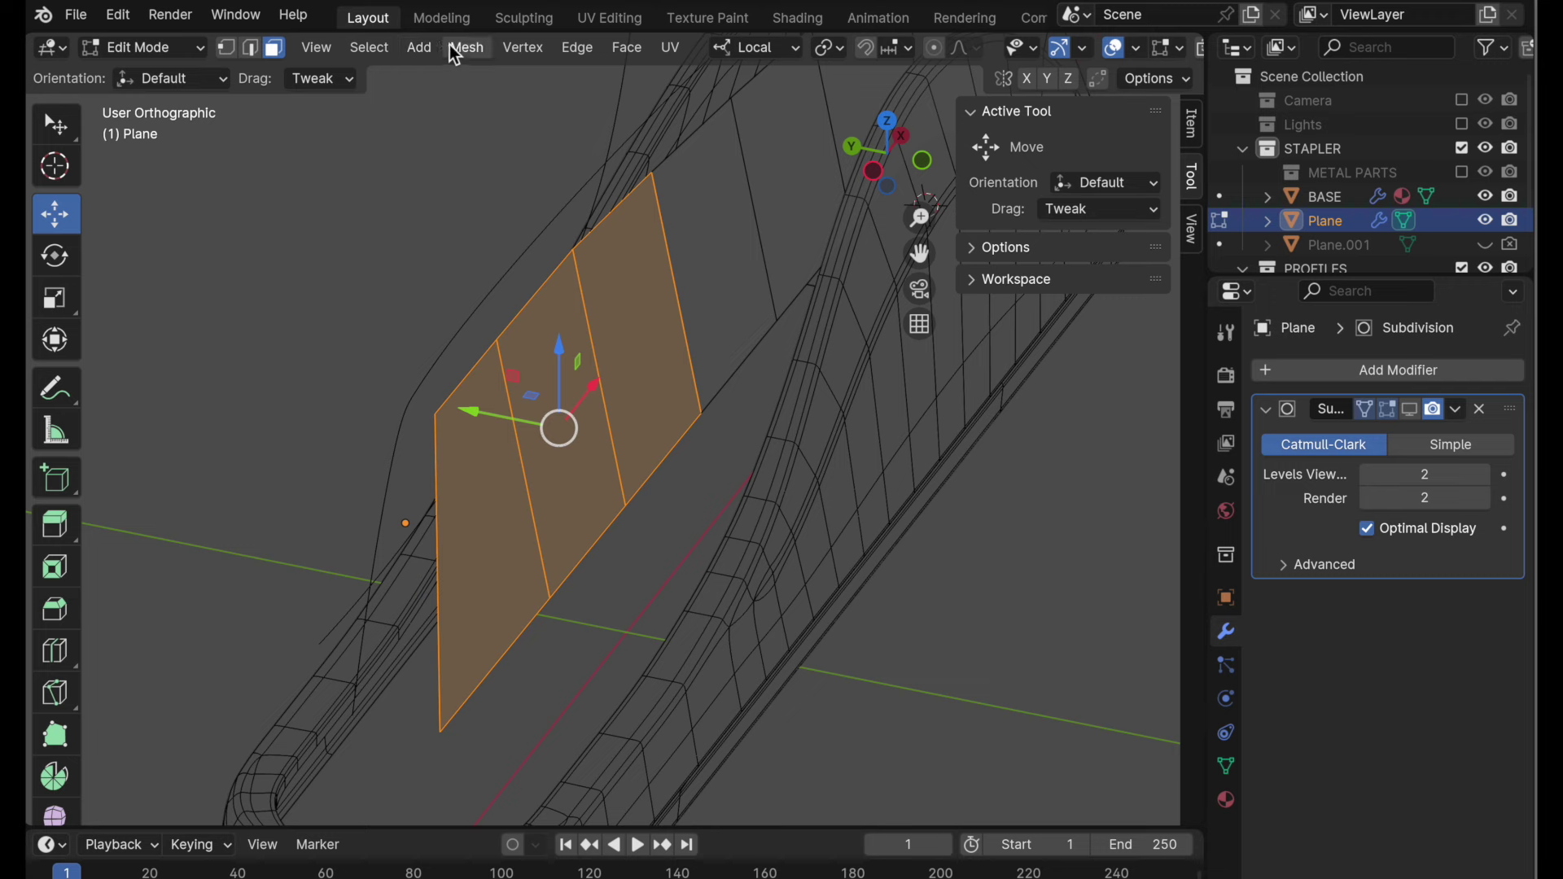
pyautogui.click(745, 47)
pyautogui.click(748, 125)
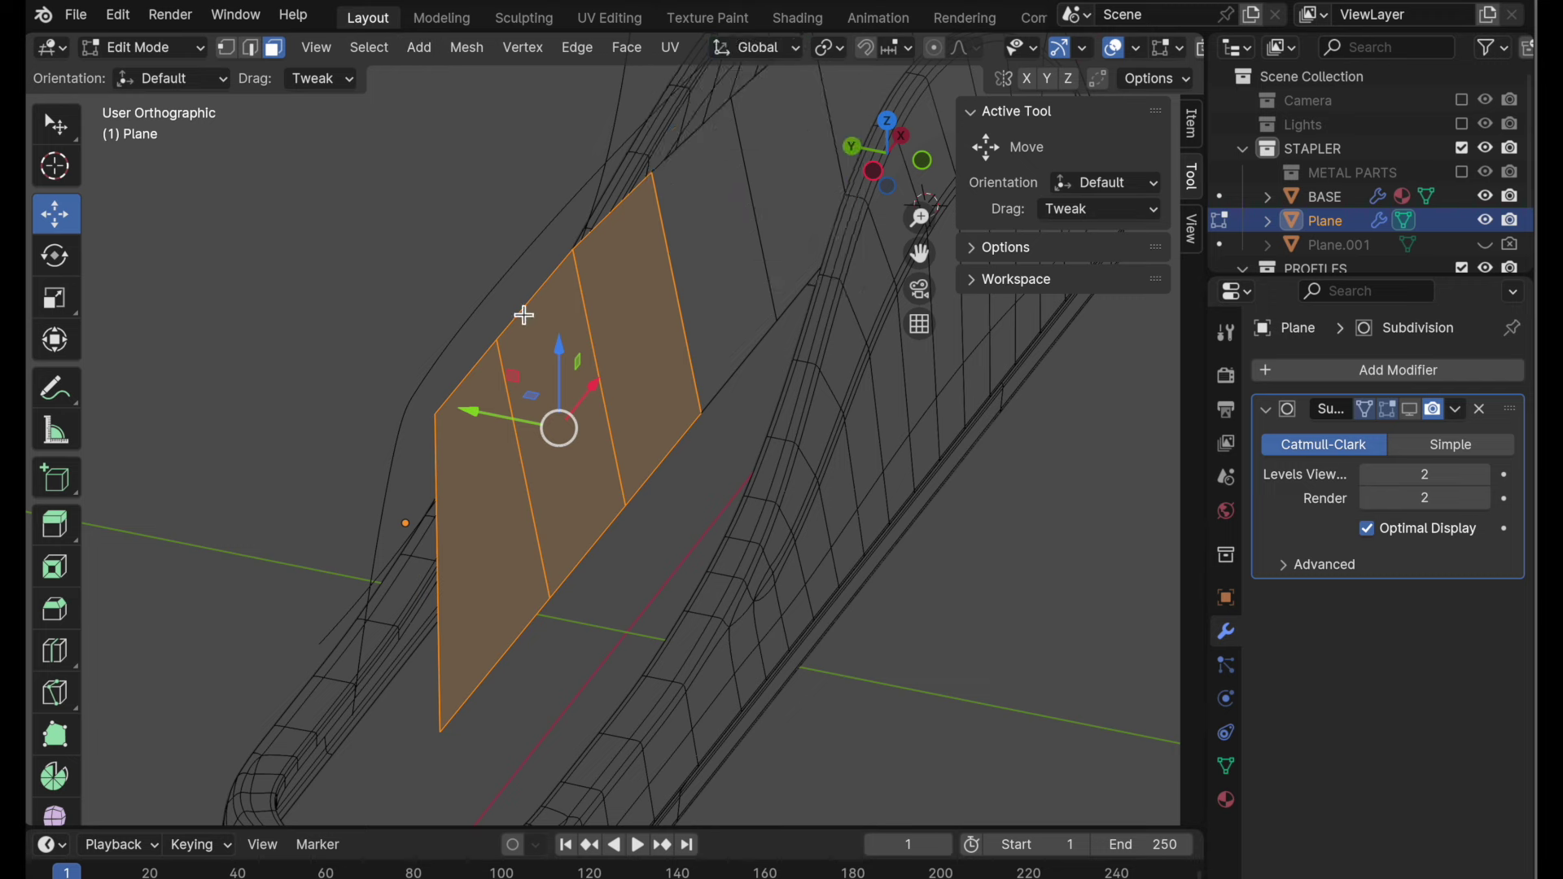
pyautogui.moveTo(480, 413); pyautogui.dragTo(532, 426)
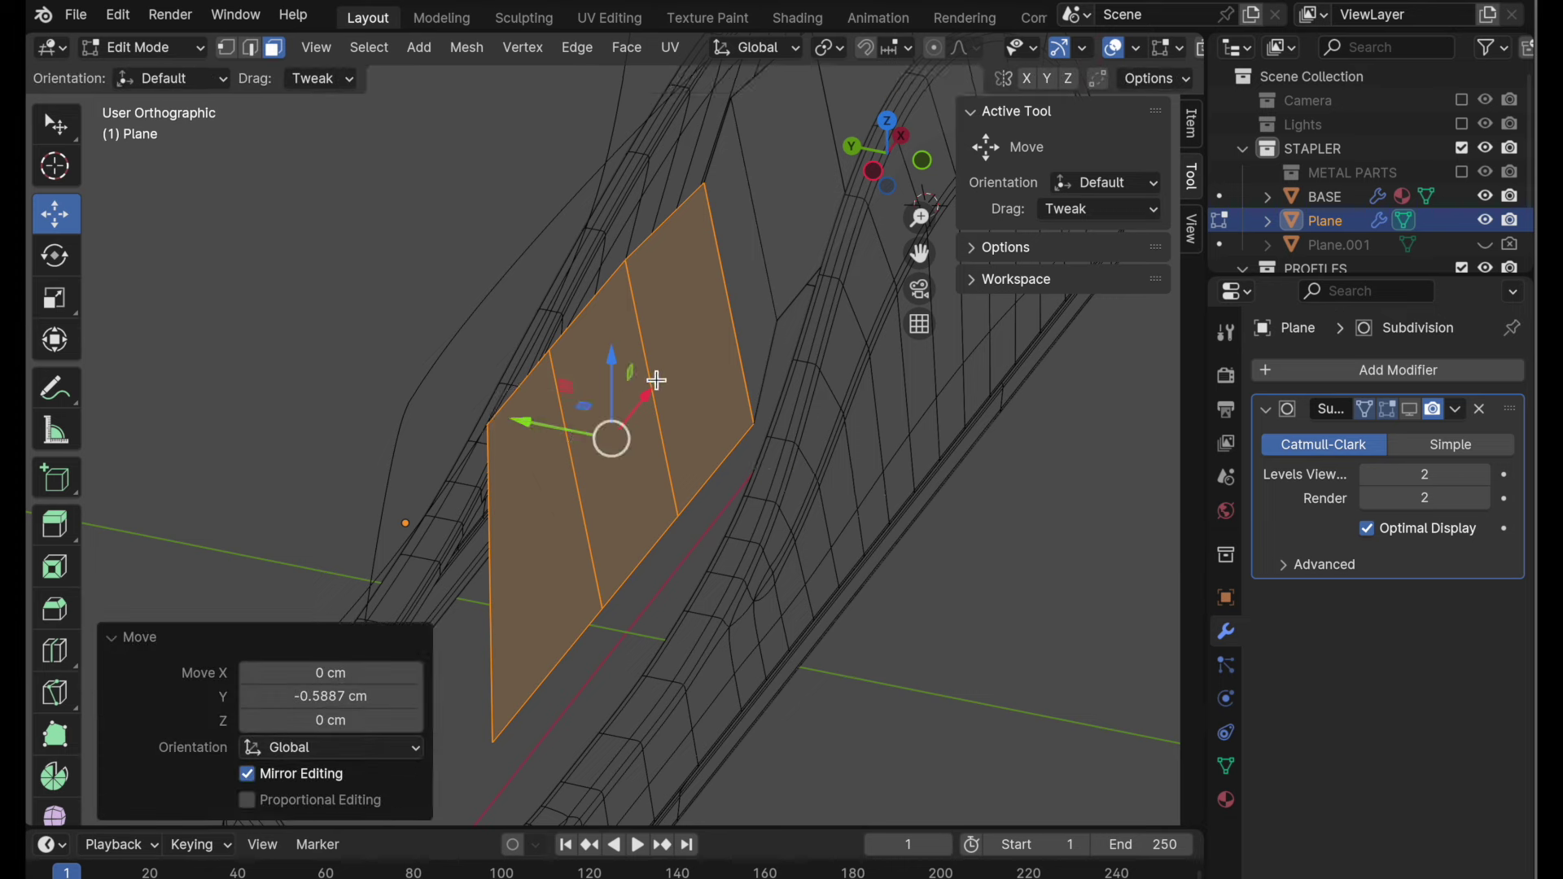
# - Select the vertical edge at the open end of the top part's wall and reset the 3D cursor to the world origin
pyautogui.keyDown('shift'); pyautogui.moveTo(657, 380); pyautogui.dragTo(573, 525, button='middle'); pyautogui.keyUp('shift')
pyautogui.press('2')
pyautogui.click(656, 335)
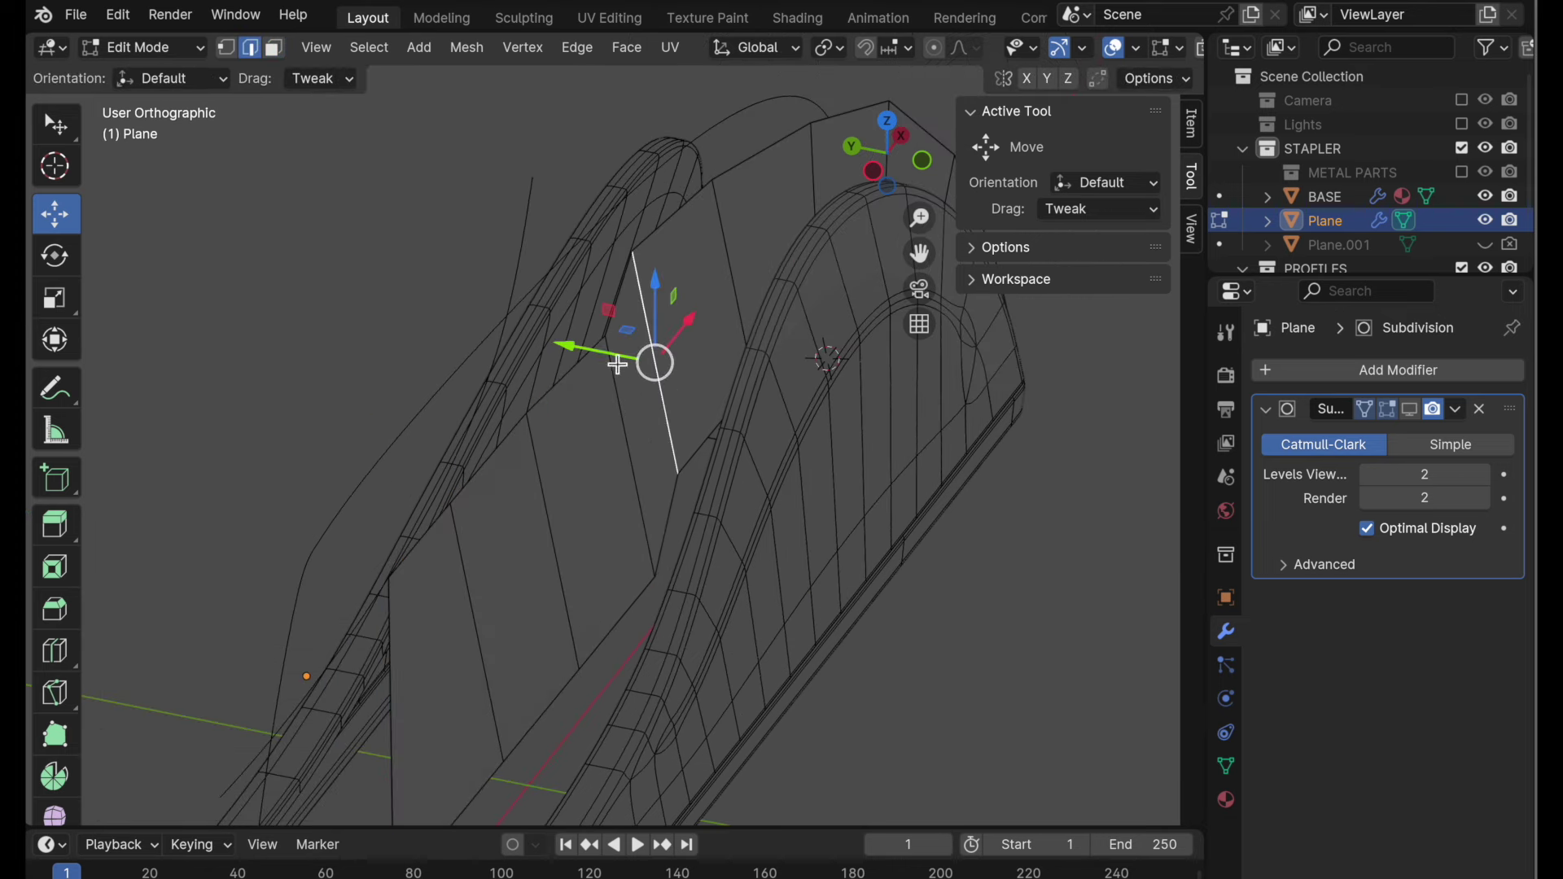
pyautogui.moveTo(618, 359); pyautogui.dragTo(628, 365)
pyautogui.keyDown('shift'); pyautogui.moveTo(617, 492); pyautogui.dragTo(673, 447, button='middle'); pyautogui.keyUp('shift')
pyautogui.click(495, 453)
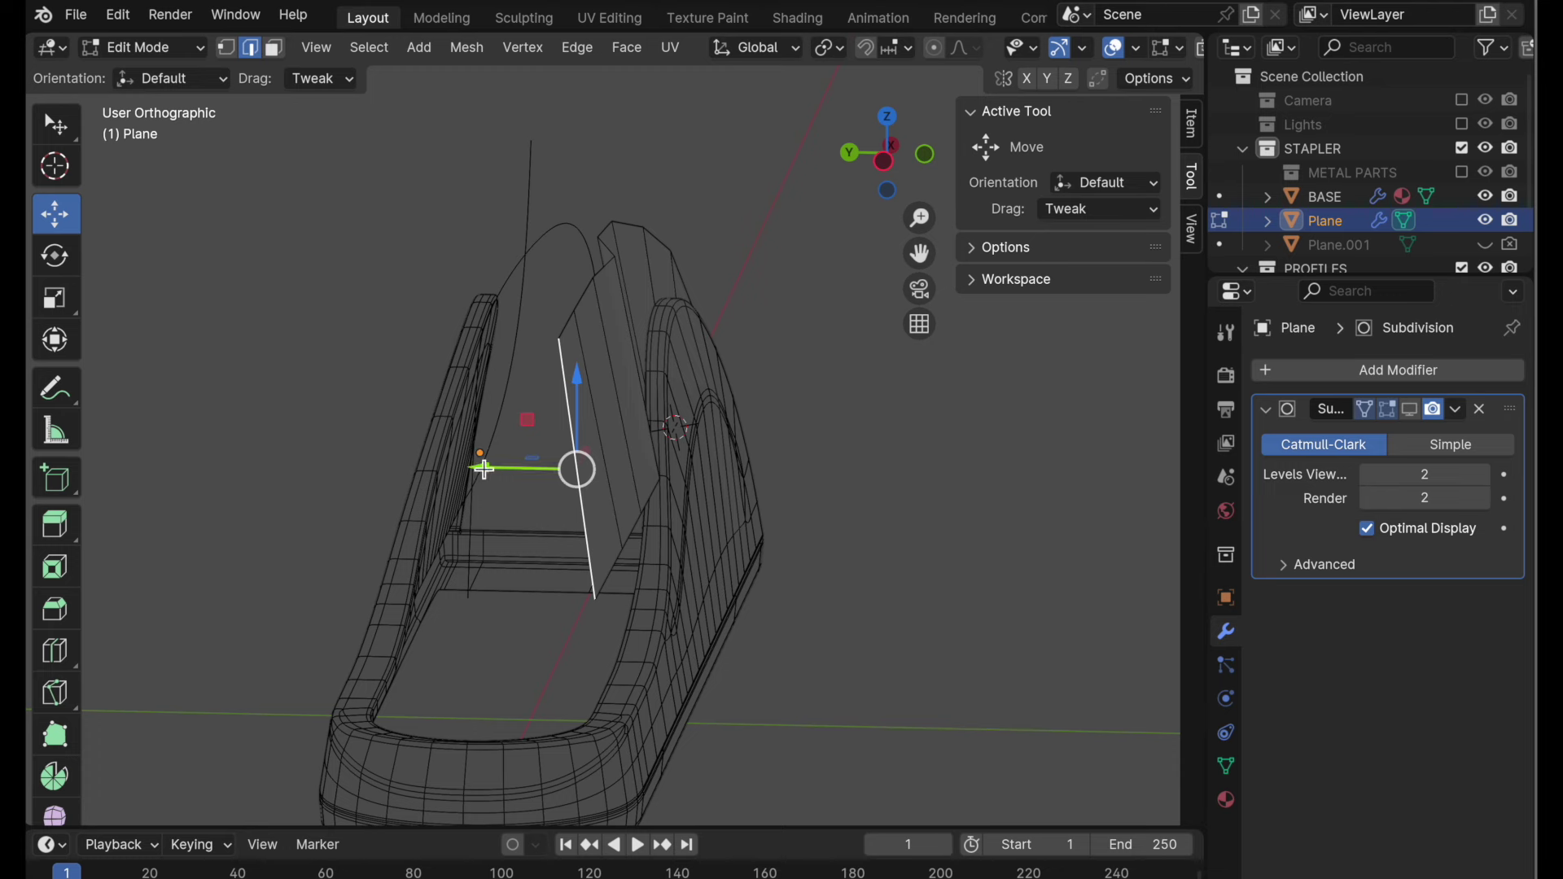
pyautogui.moveTo(489, 462); pyautogui.dragTo(504, 565, button='middle')
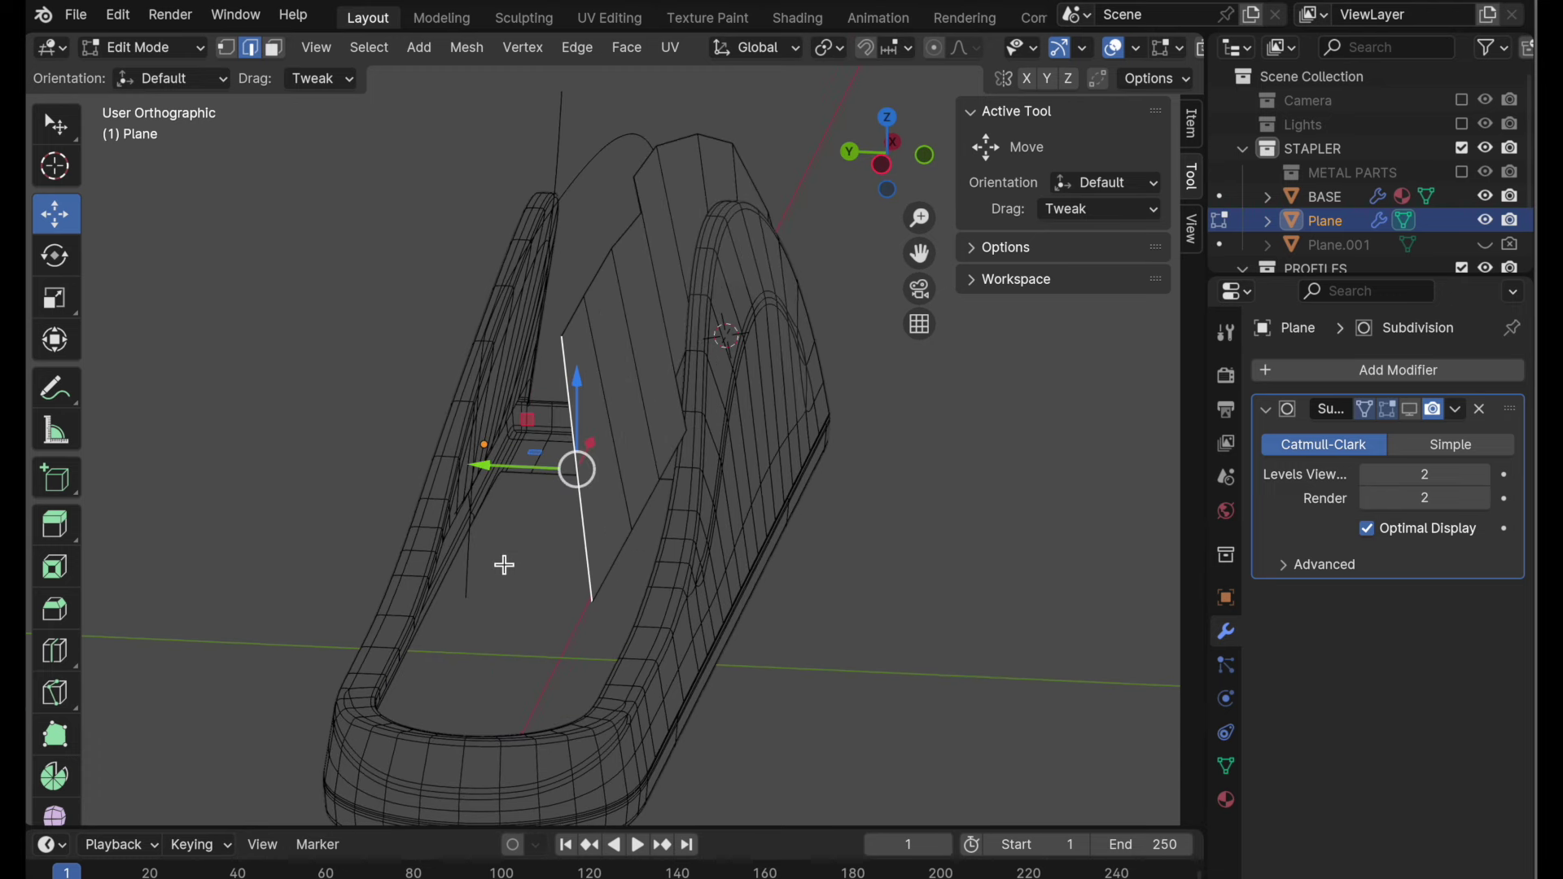
pyautogui.hotkey('shift', 's')
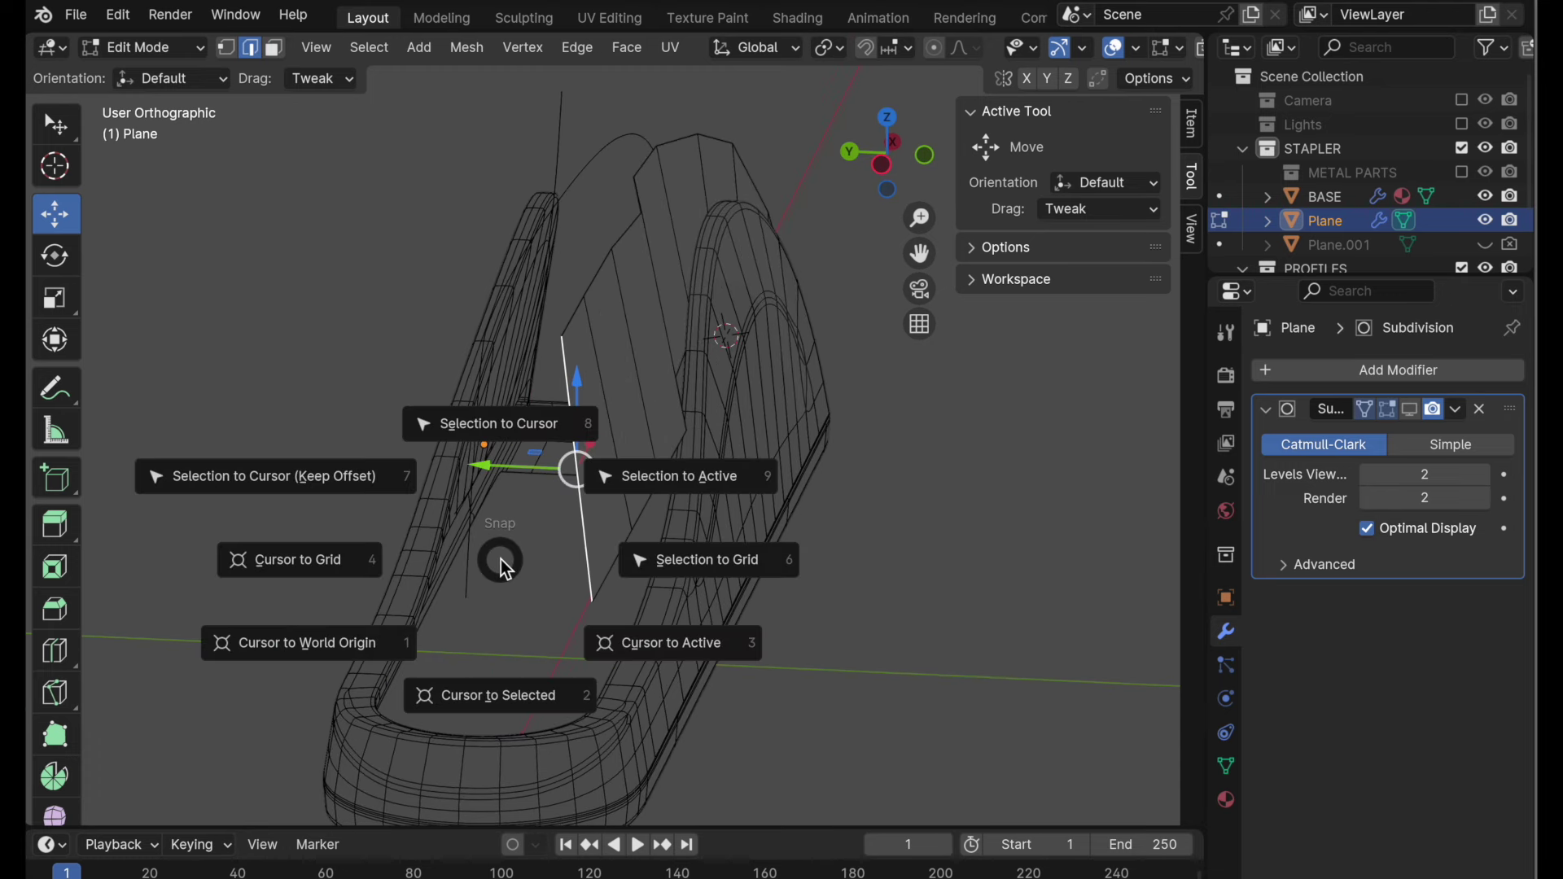
pyautogui.click(366, 647)
pyautogui.keyDown('shift'); pyautogui.moveTo(545, 645); pyautogui.dragTo(603, 648, button='middle'); pyautogui.keyUp('shift')
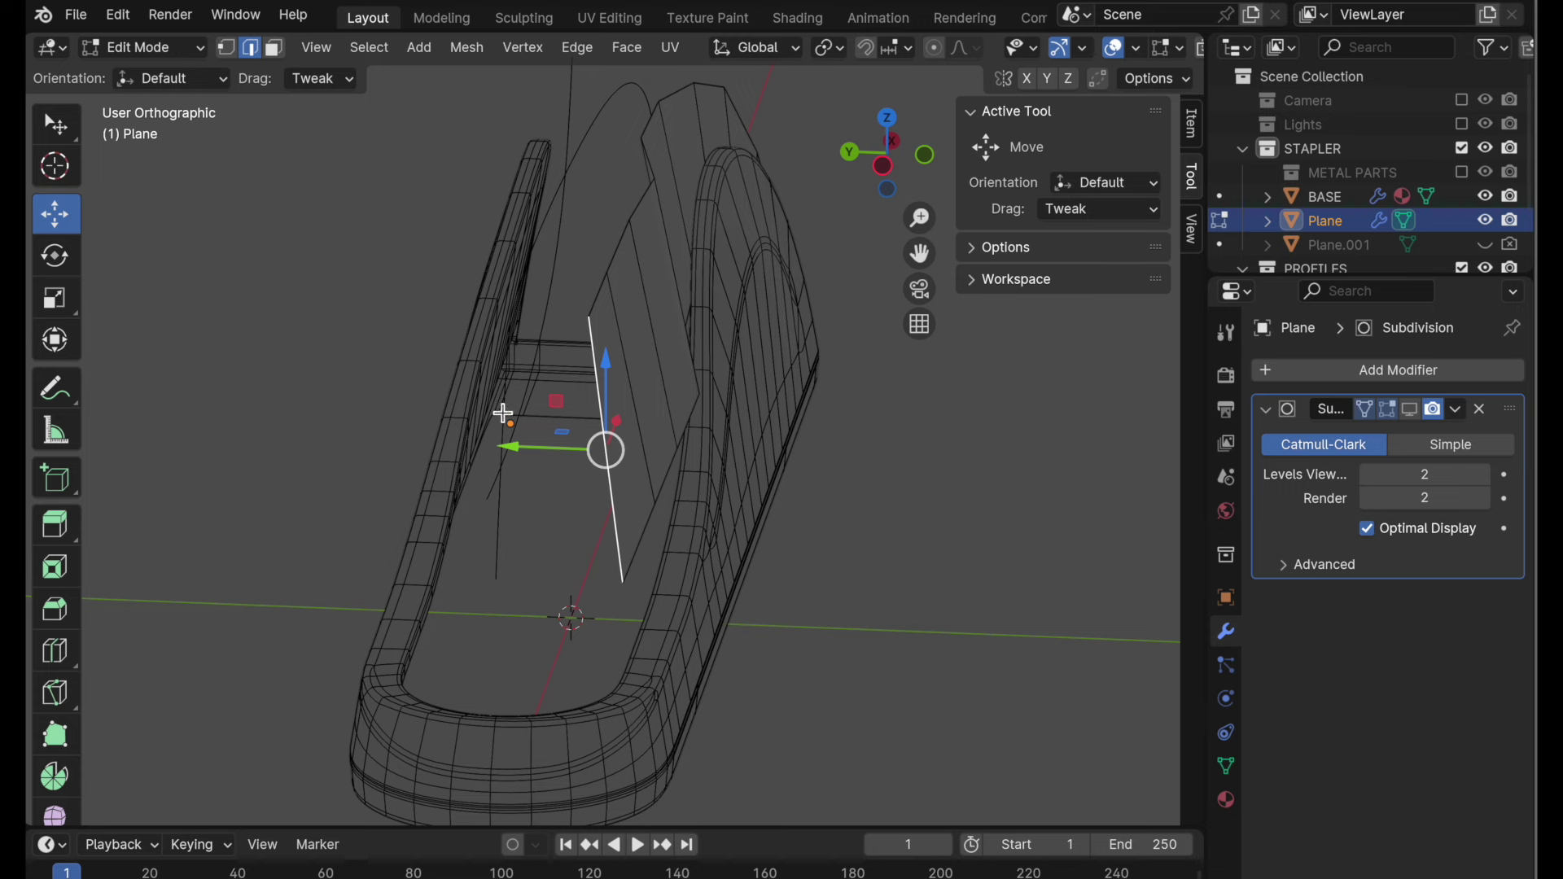
# - Extrude the selected end edge about 0.774 cm along global Y and flatten it with a Y scale of 0
pyautogui.press('e')
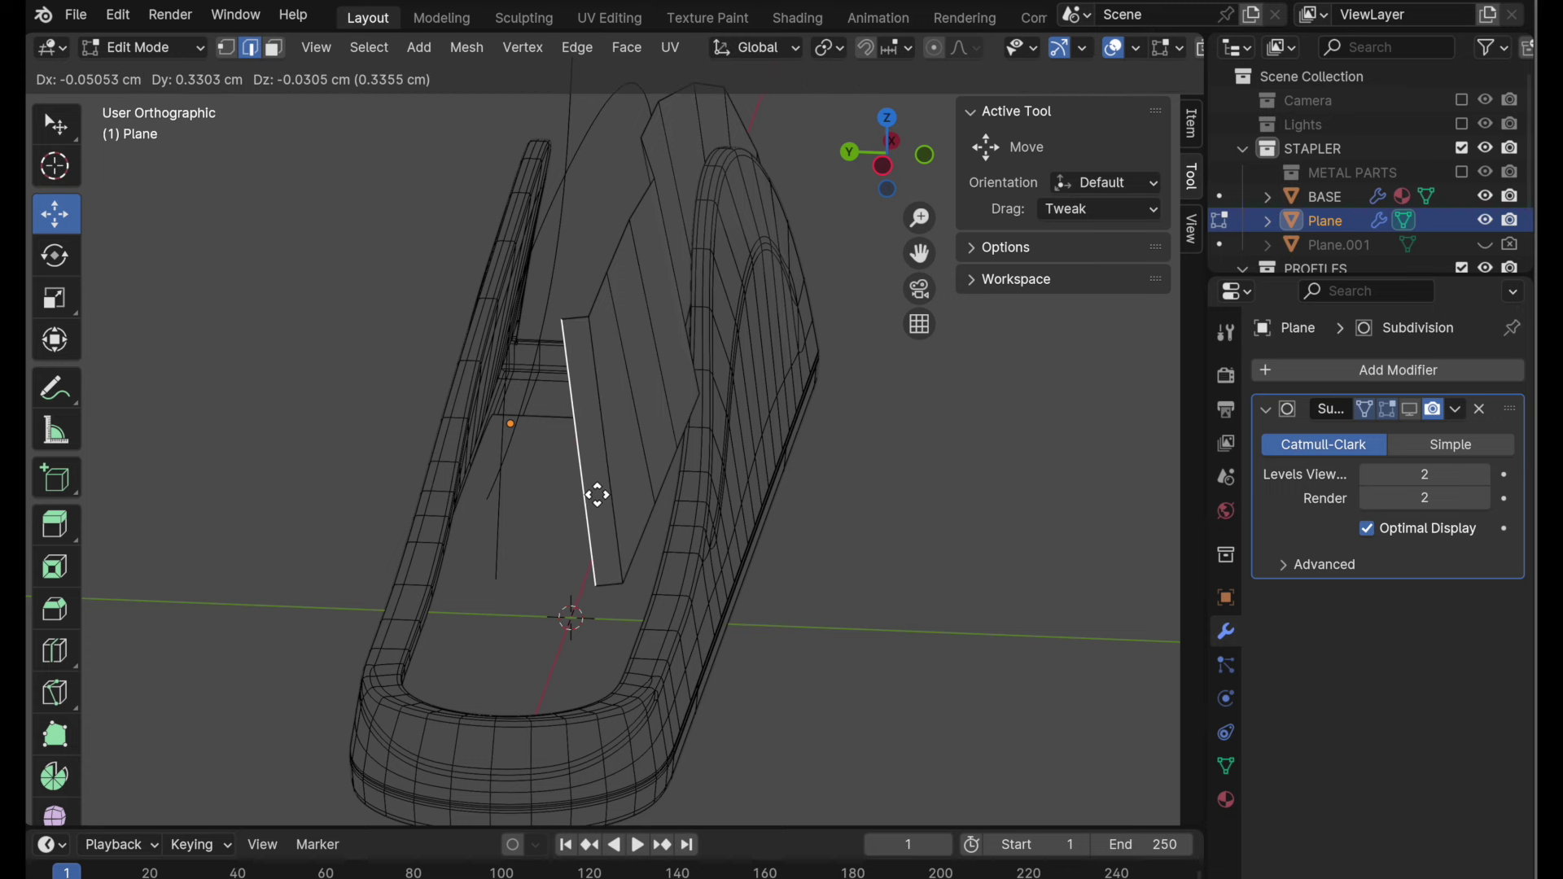
pyautogui.press('y')
pyautogui.click(554, 496)
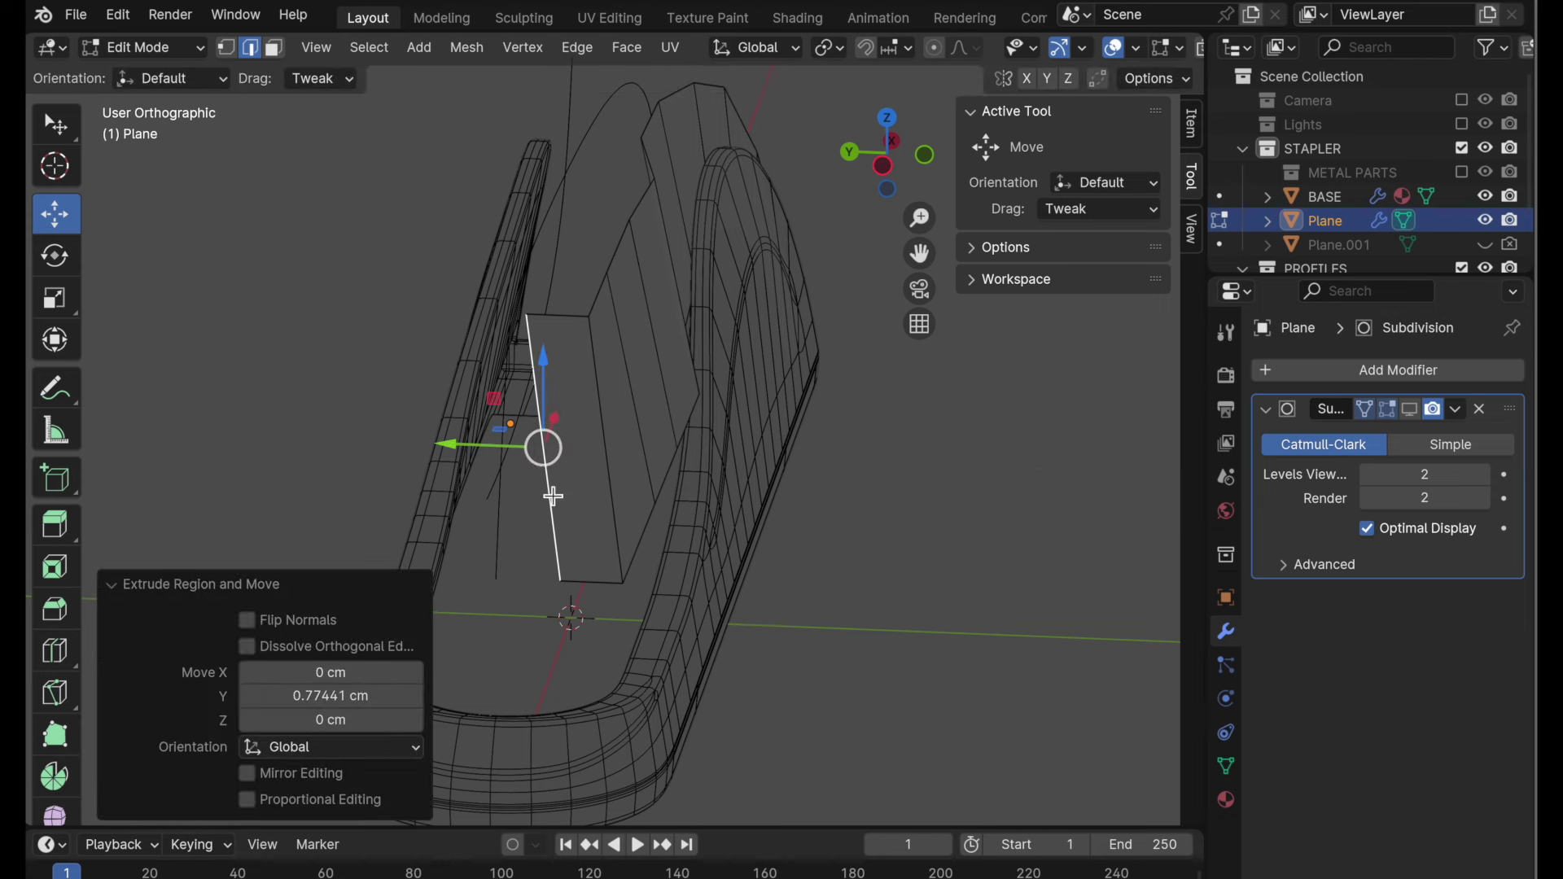
pyautogui.press('s')
pyautogui.press('y')
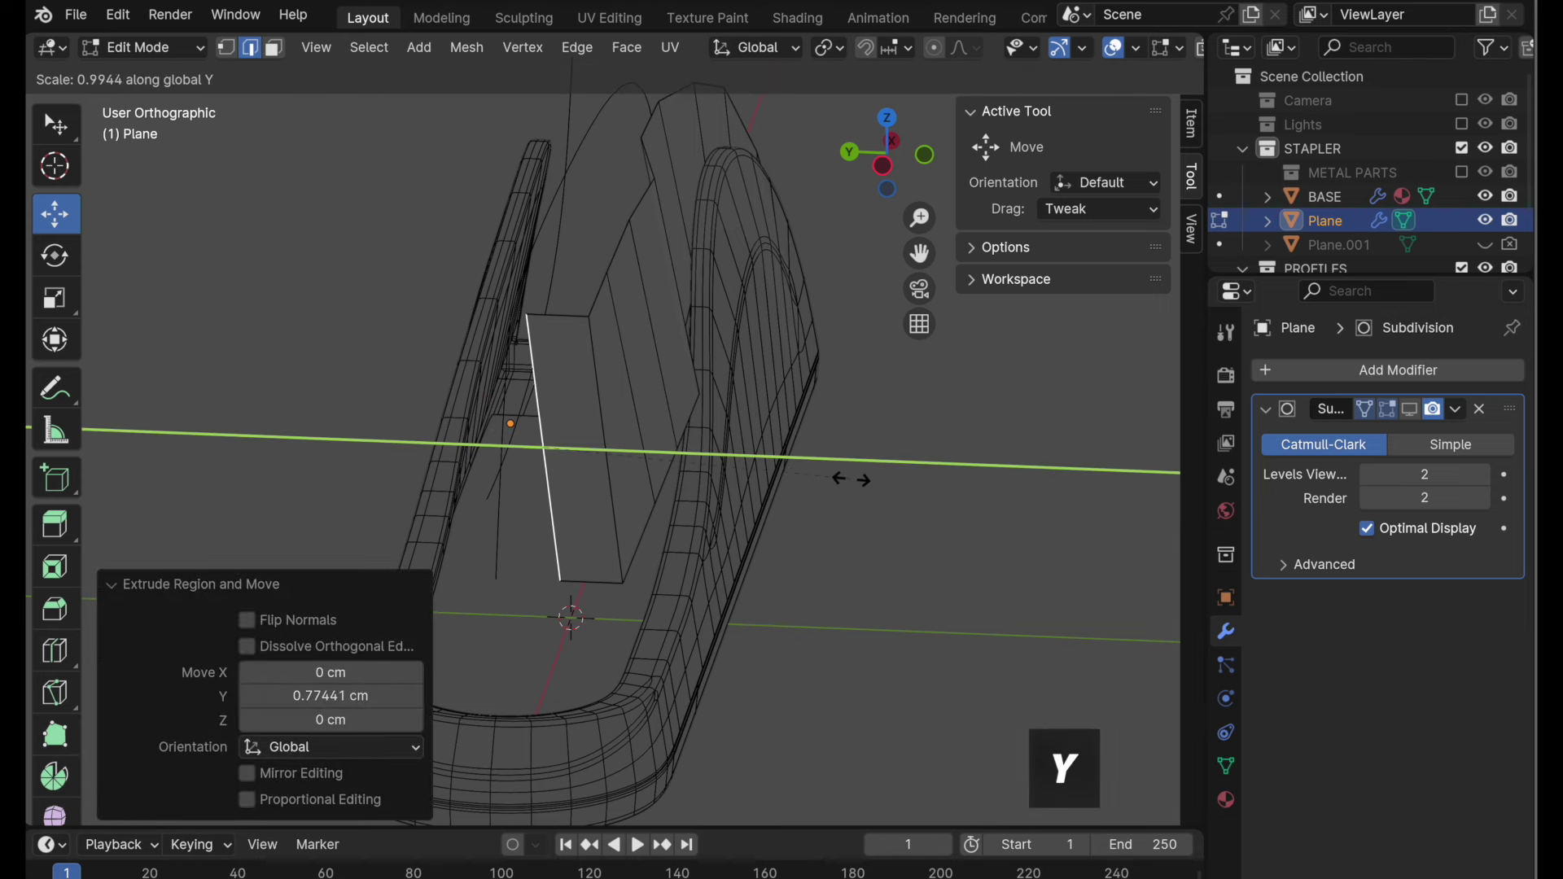
pyautogui.press('0')
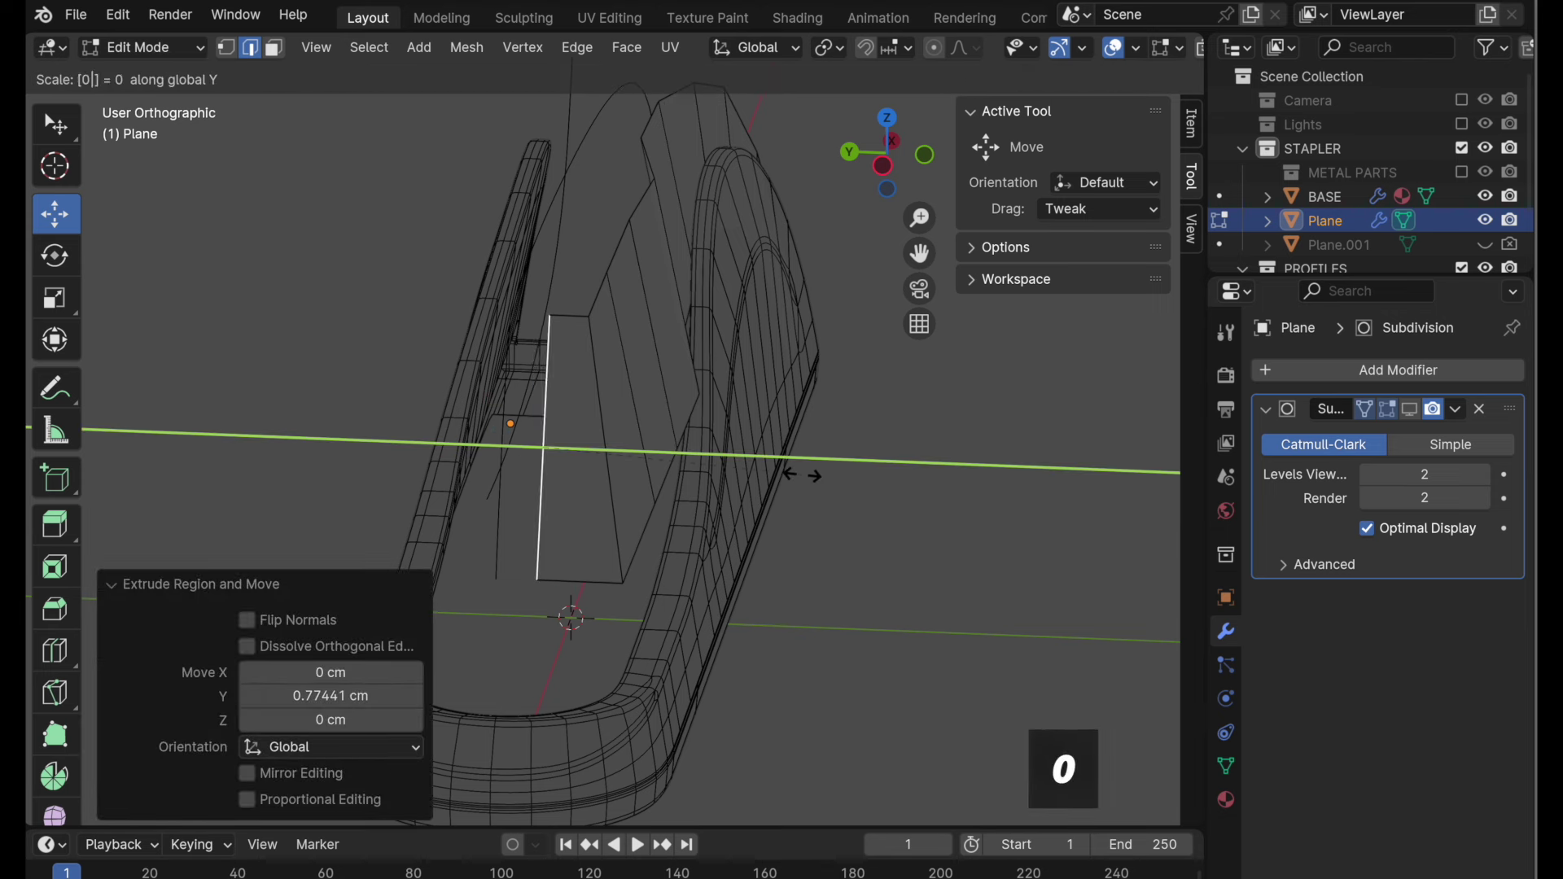
pyautogui.click(801, 475)
# - Set the extruded edge's local median Y to 0 cm so it sits on the centreline
pyautogui.click(1193, 127)
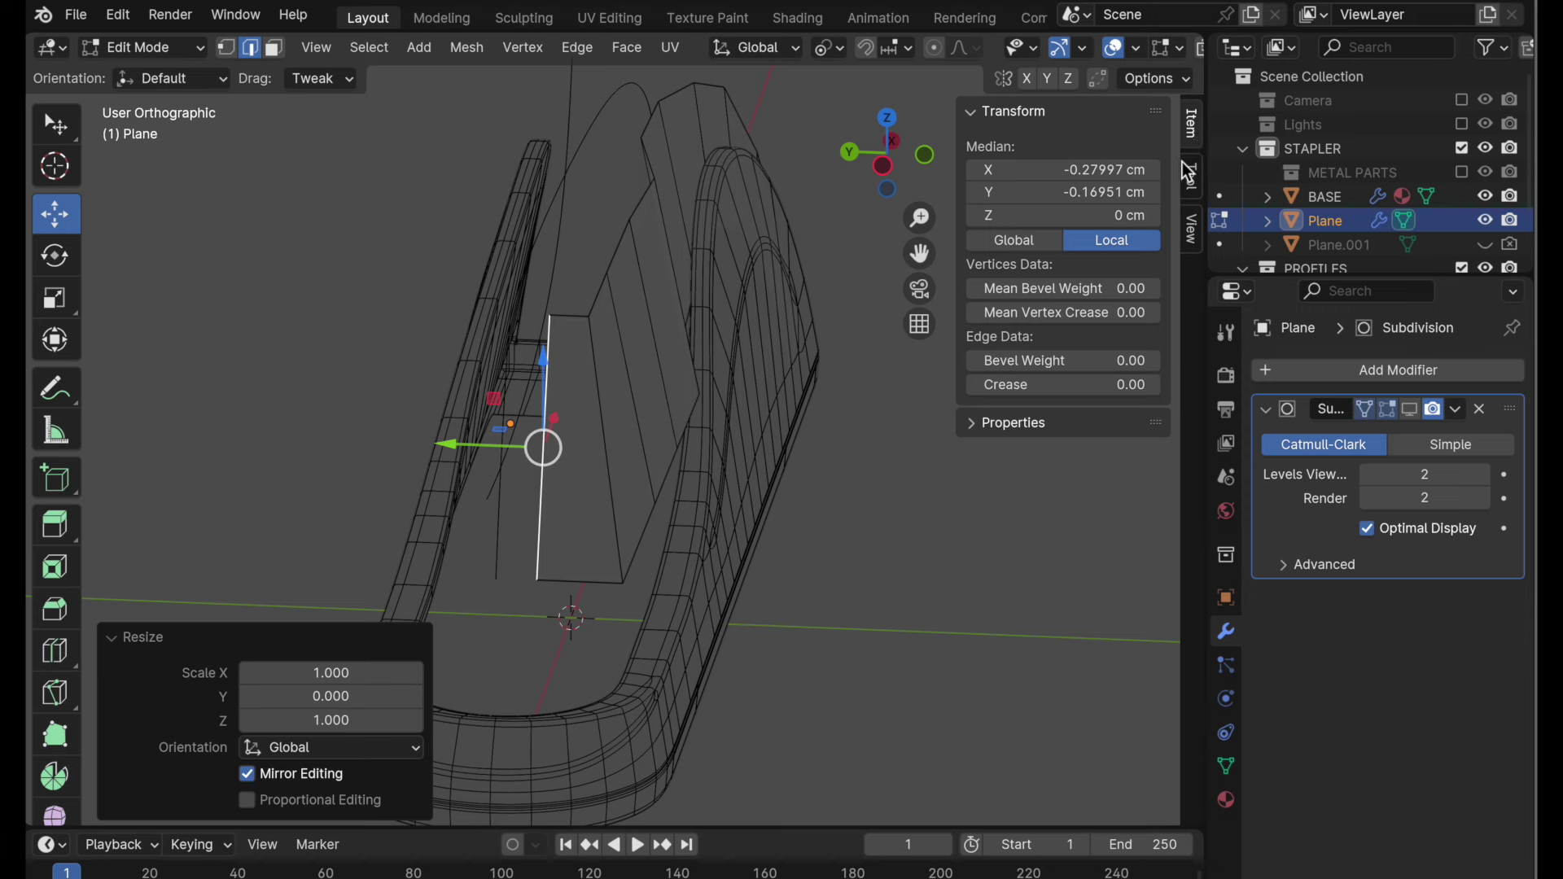
pyautogui.click(1098, 195)
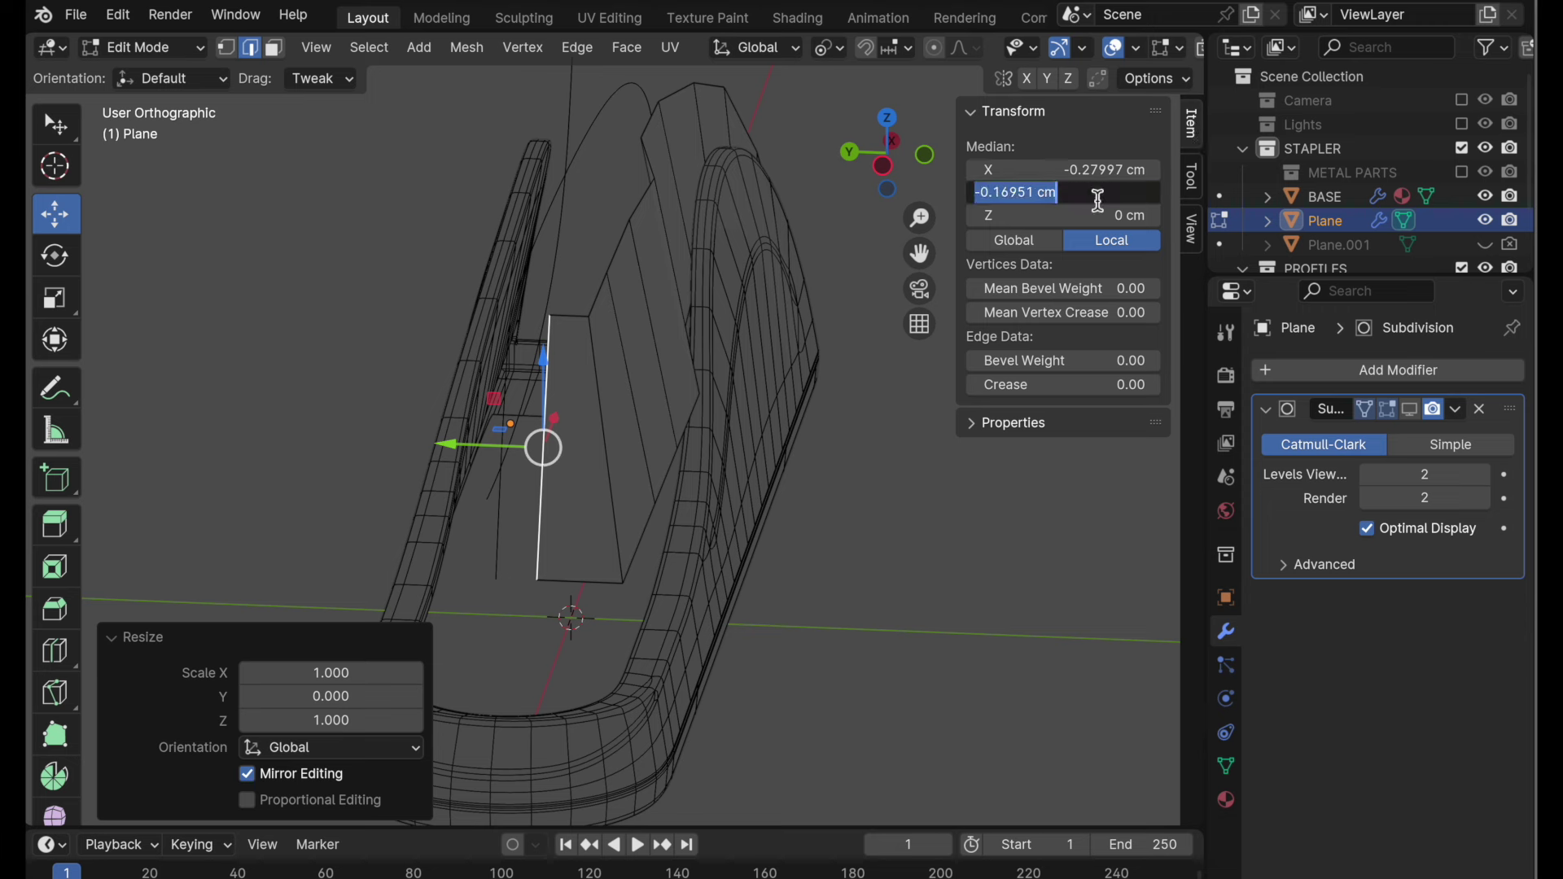
pyautogui.write('0')
pyautogui.press('Return')
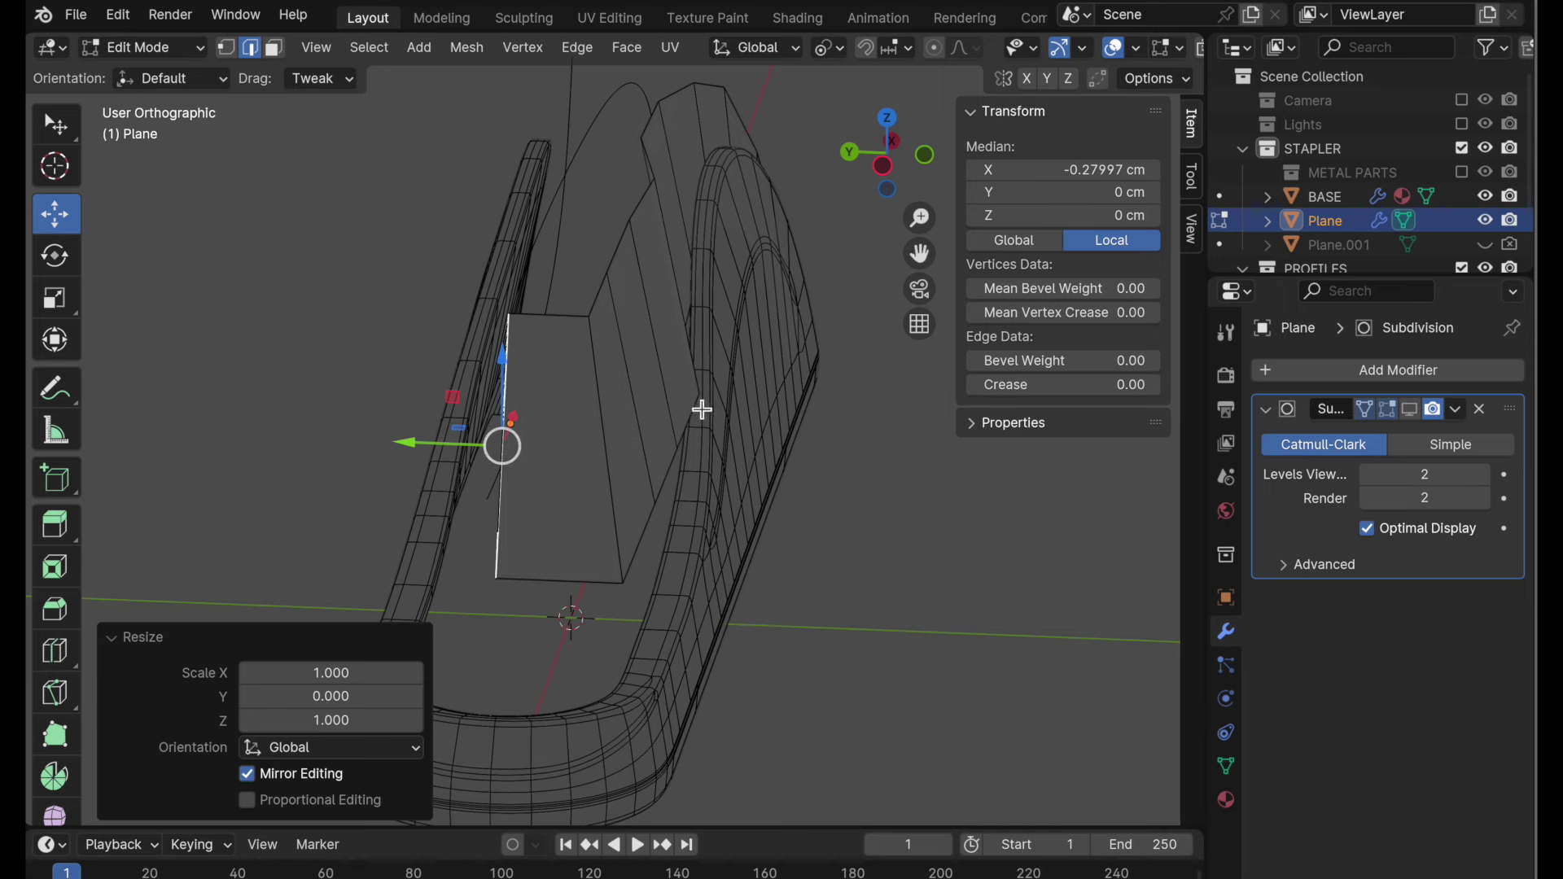
# - Add a Mirror modifier to the top part, mirroring along the Y axis only
pyautogui.moveTo(702, 409); pyautogui.dragTo(982, 628, button='middle')
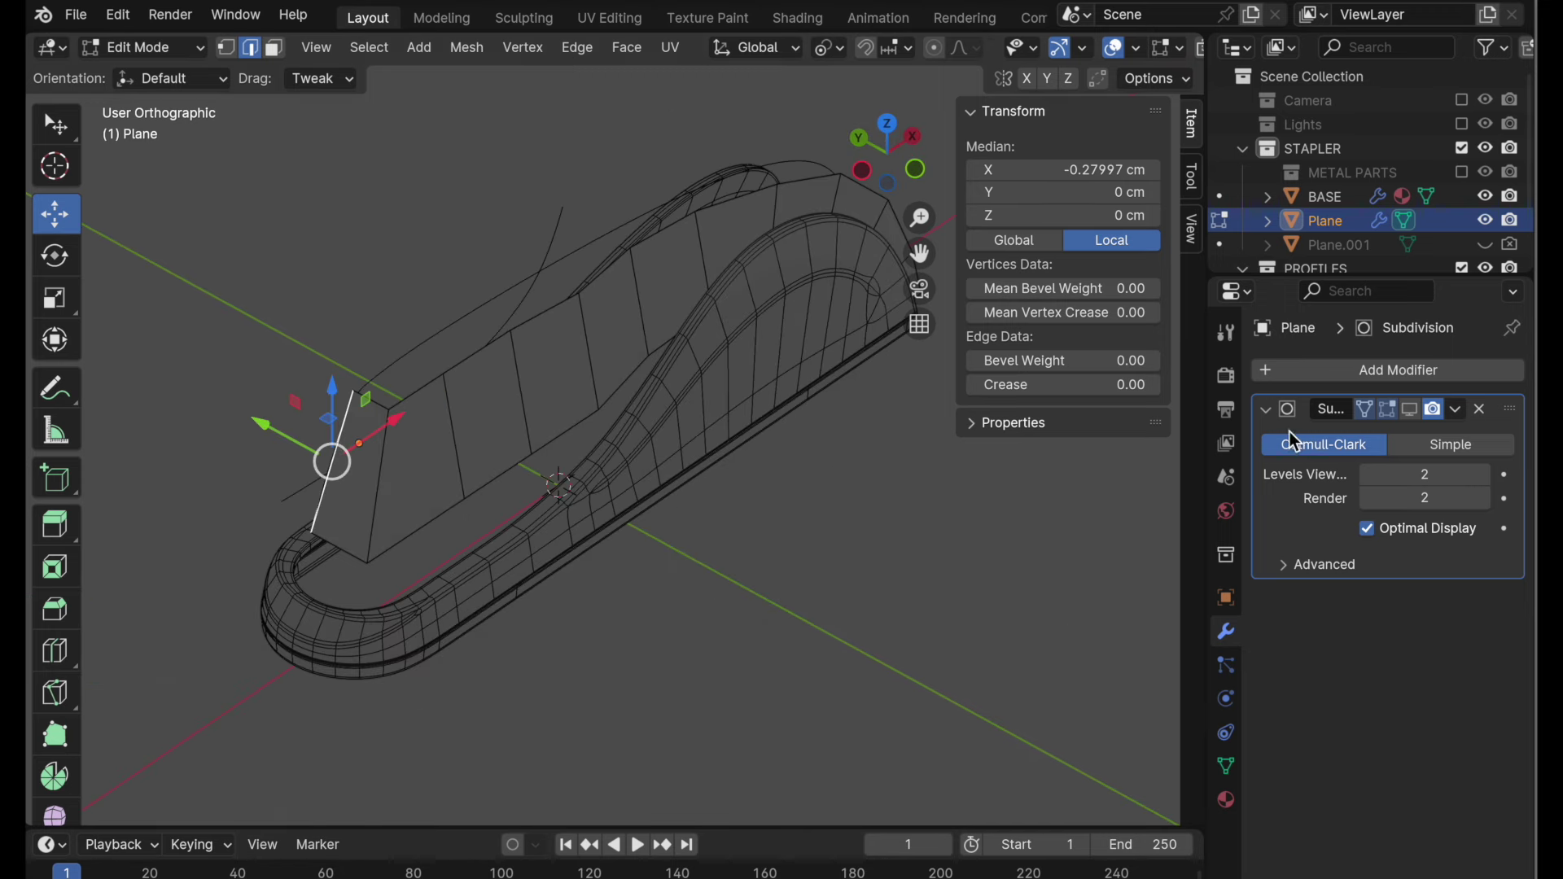
pyautogui.click(1398, 372)
pyautogui.moveTo(1400, 376)
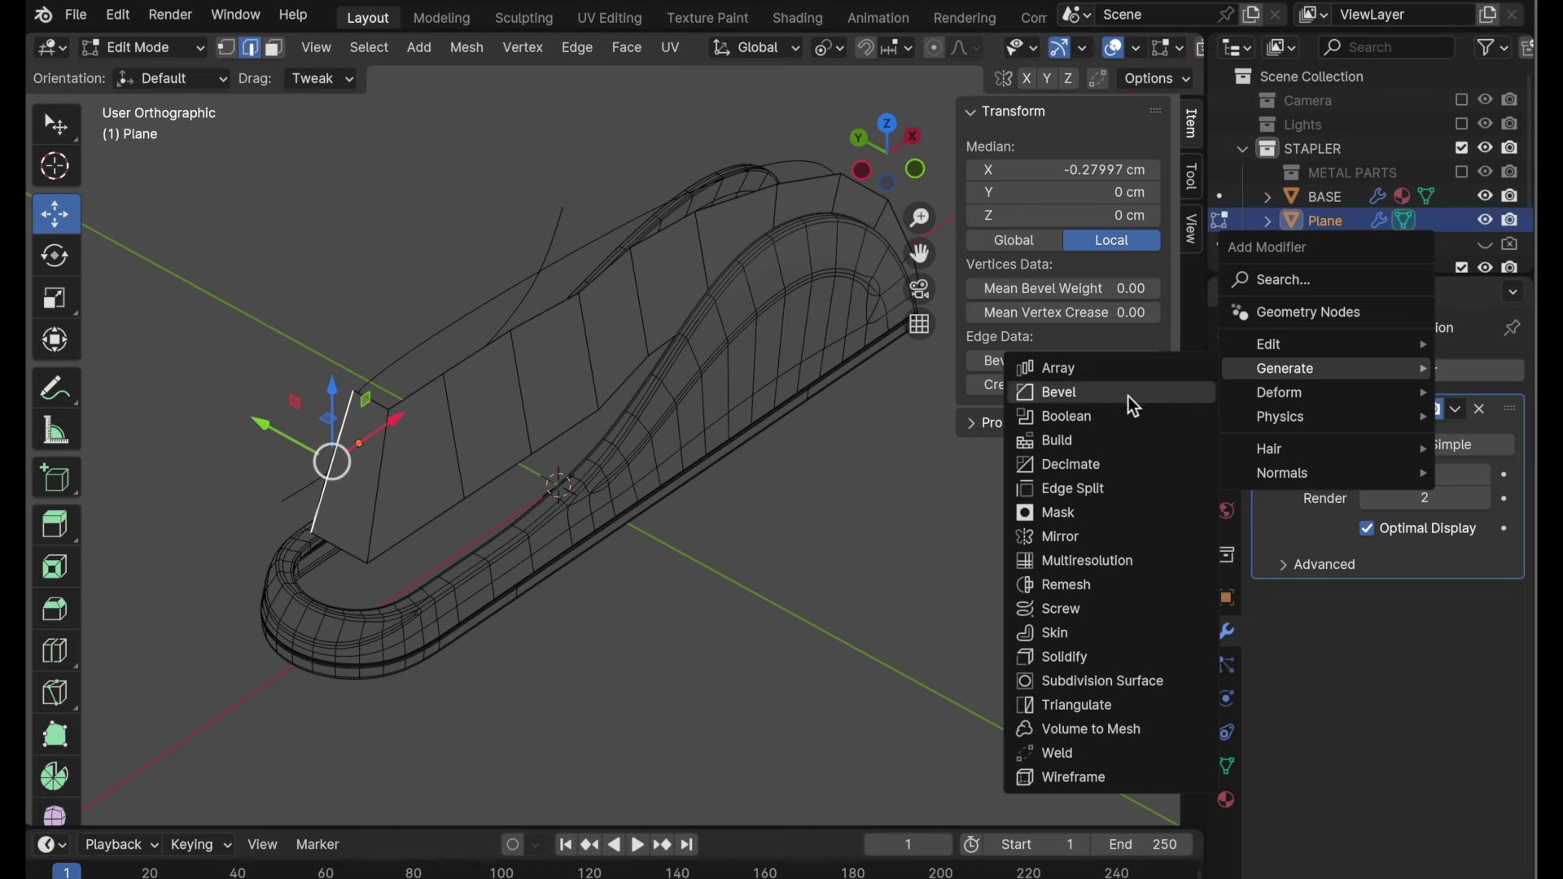
pyautogui.click(1099, 538)
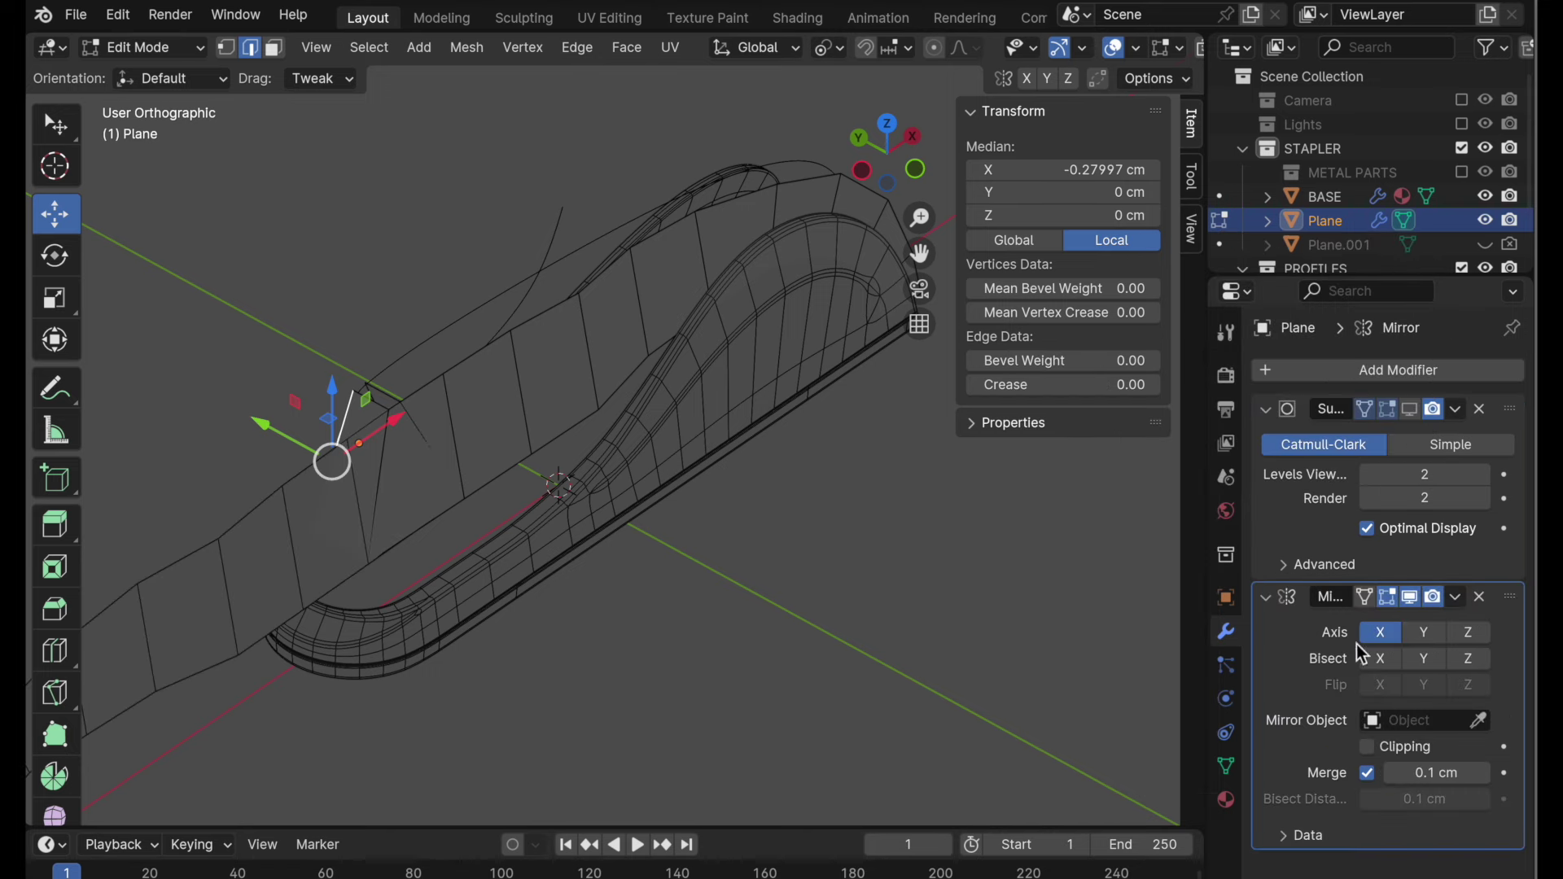
pyautogui.click(1424, 633)
pyautogui.click(1381, 633)
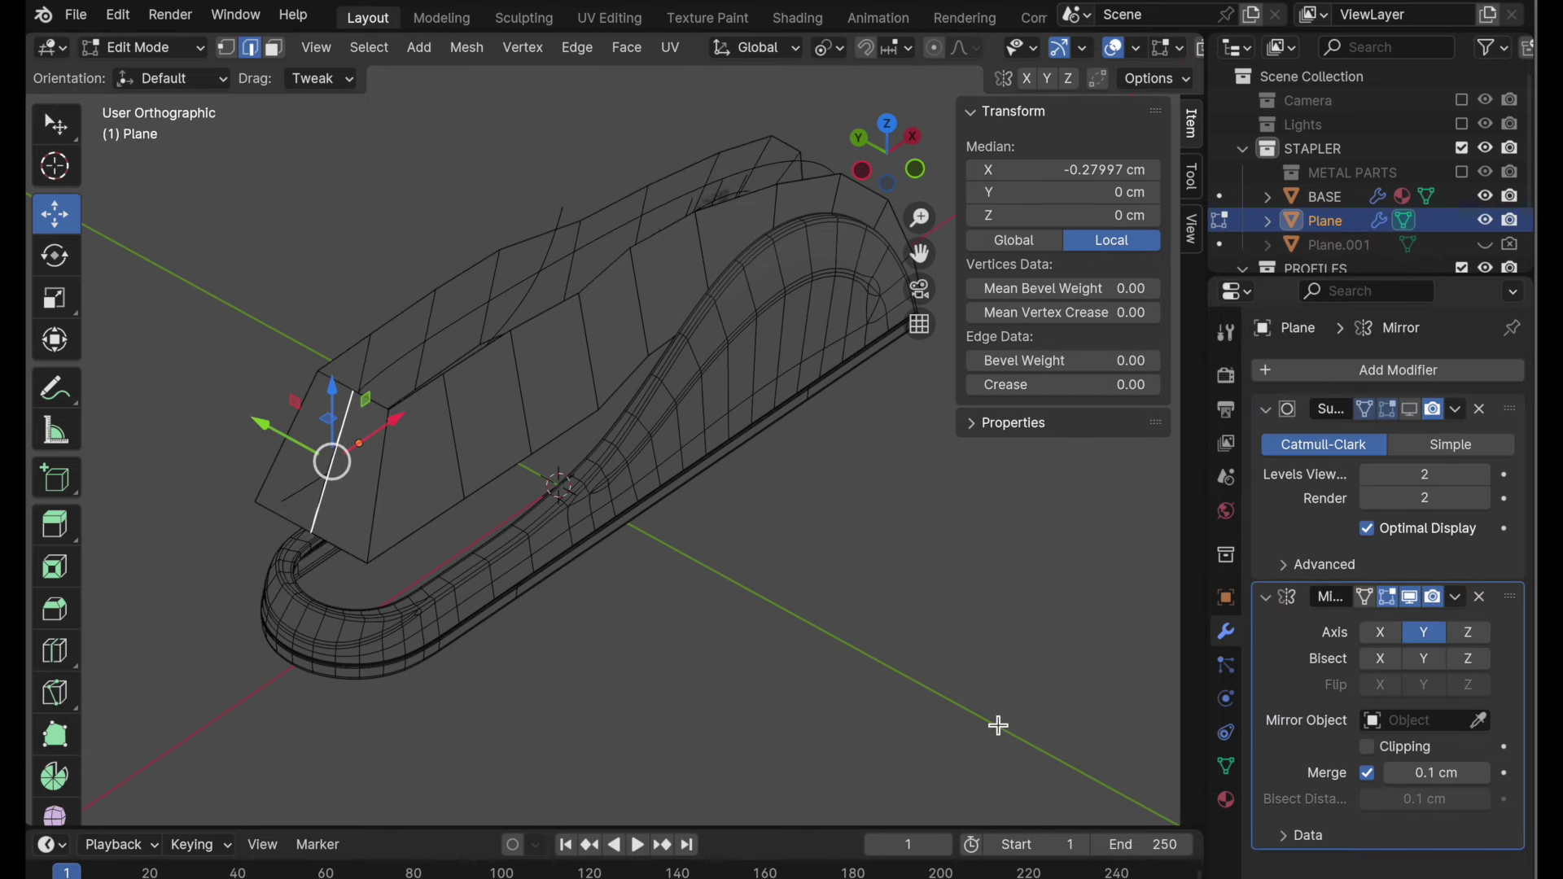
# - From the top view, move the centre edge of the closed end about -0.144 cm along global X
pyautogui.scroll(3, 313, 504)
pyautogui.moveTo(387, 423); pyautogui.dragTo(362, 446, button='middle')
pyautogui.click(890, 131)
pyautogui.scroll(1, 627, 317)
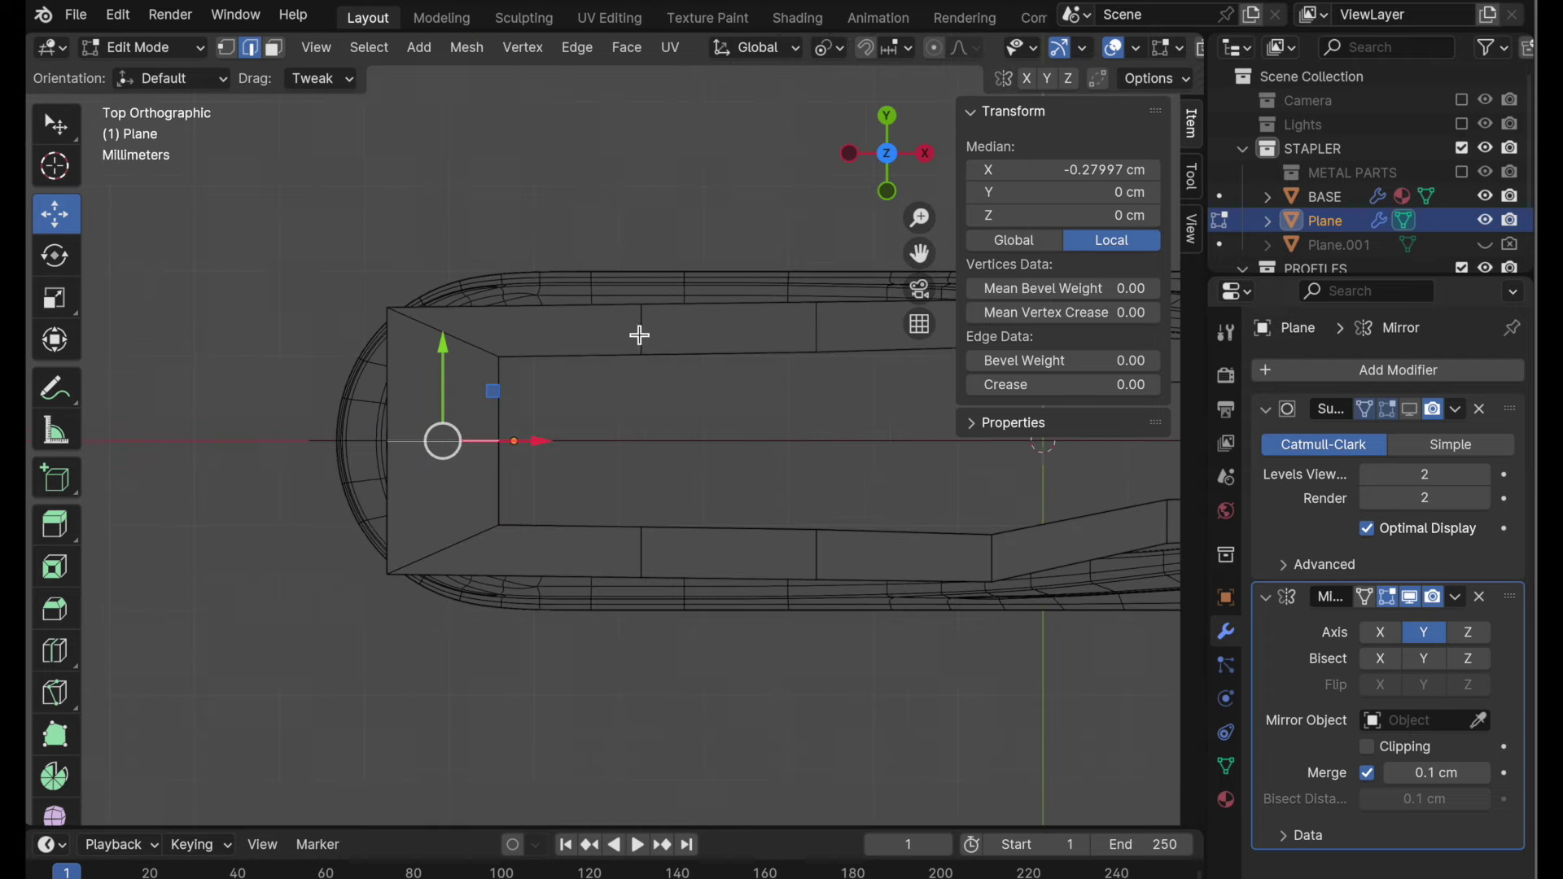
pyautogui.moveTo(545, 449); pyautogui.dragTo(528, 444)
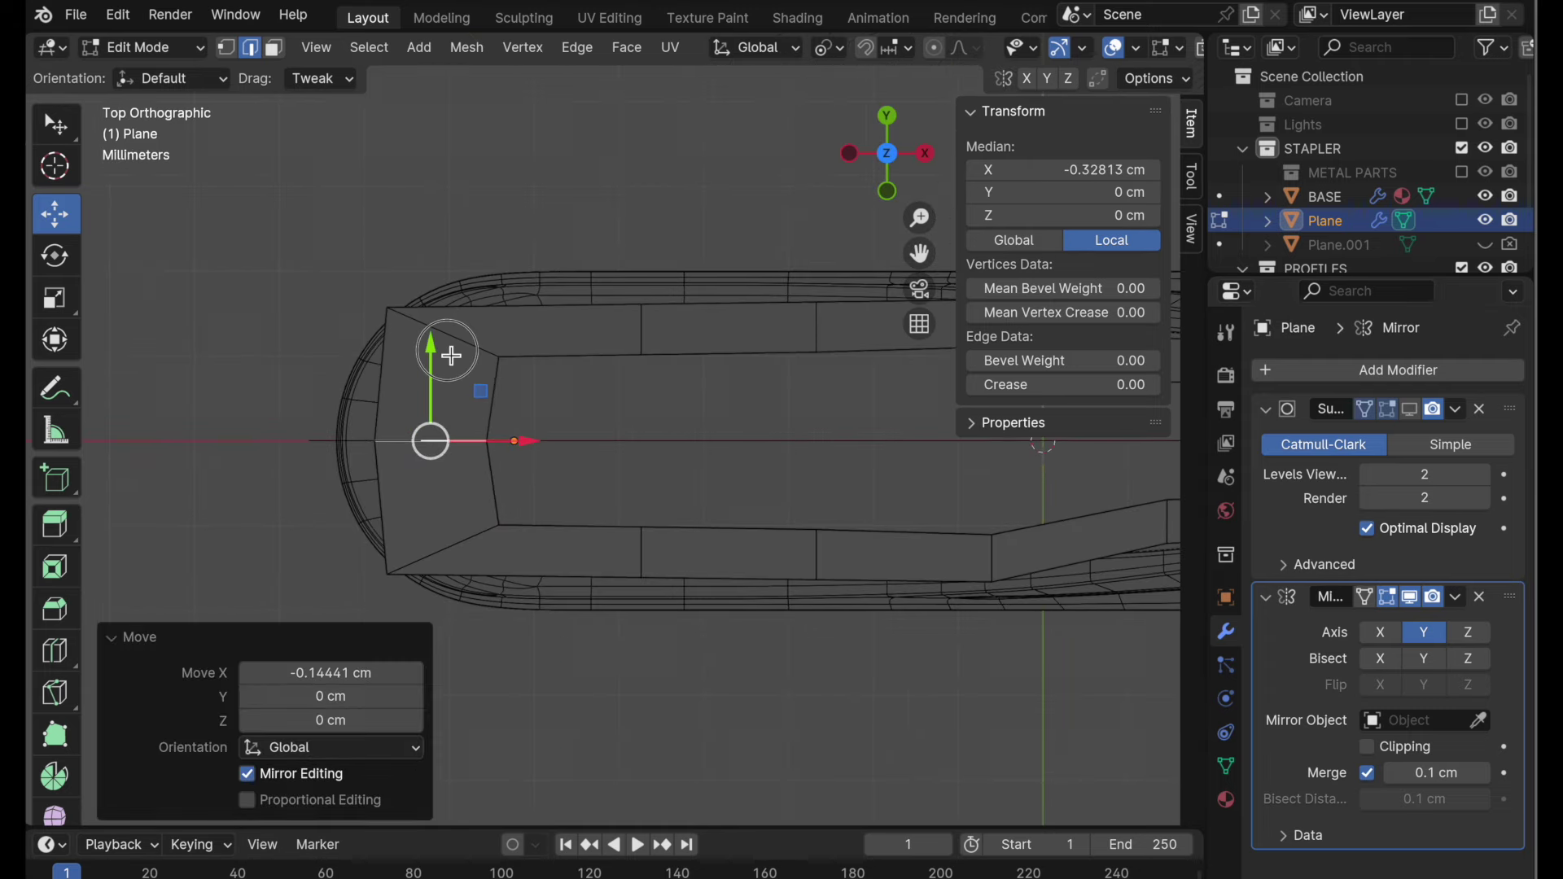
# - Move the closed end's corner edge slightly in positive X and its centre edge about -0.062 cm along X
pyautogui.click(468, 519)
pyautogui.click(462, 552)
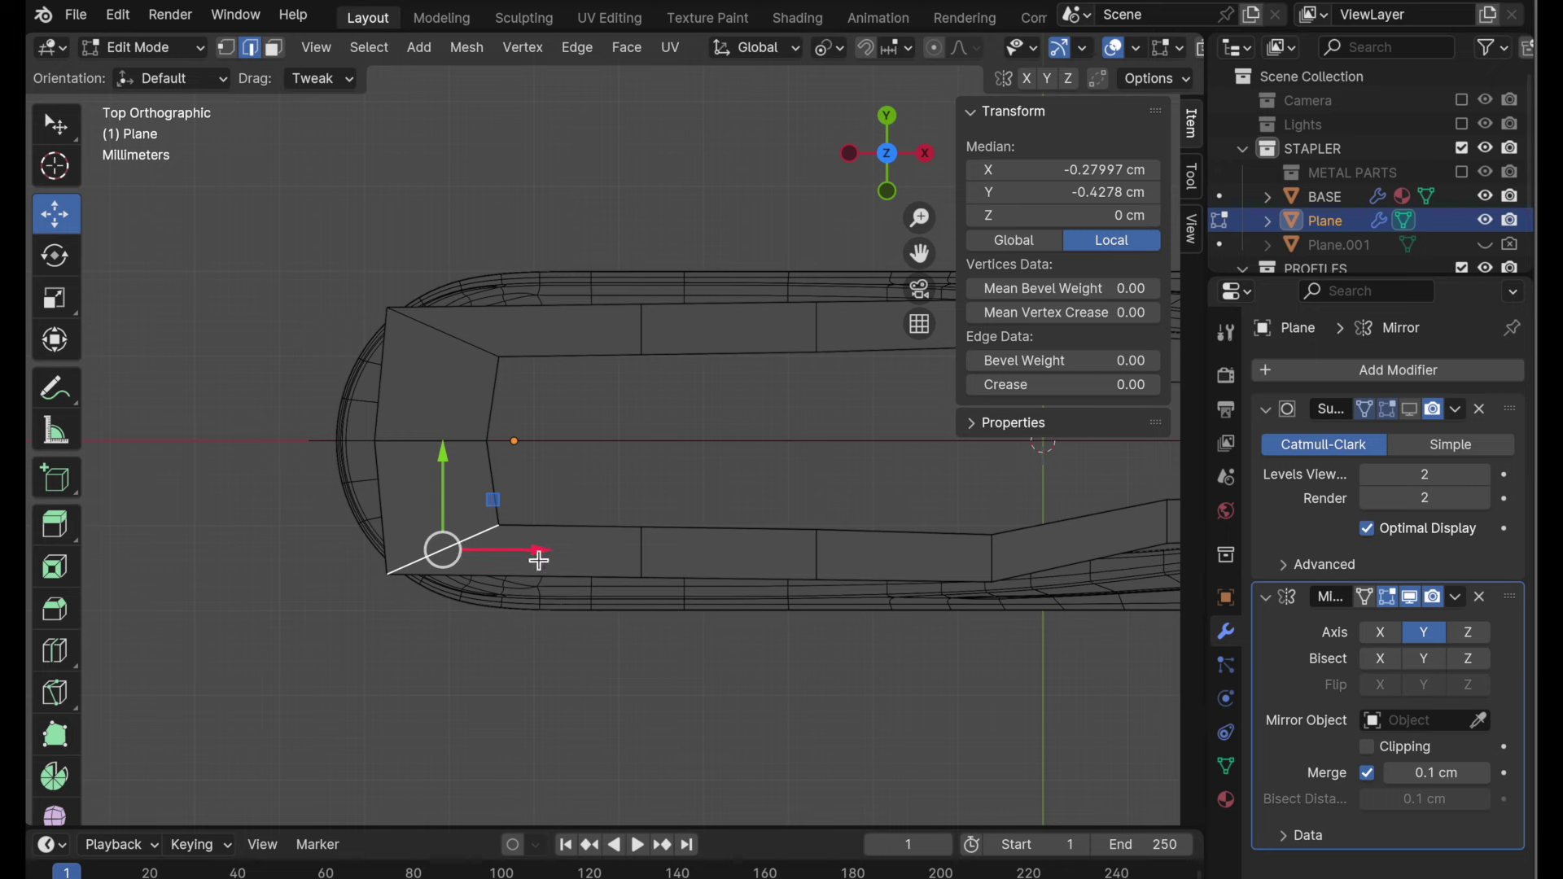
pyautogui.moveTo(540, 560)
pyautogui.mouseDown()
pyautogui.moveTo(558, 558)
pyautogui.moveTo(551, 548)
pyautogui.mouseUp()
pyautogui.click(429, 447)
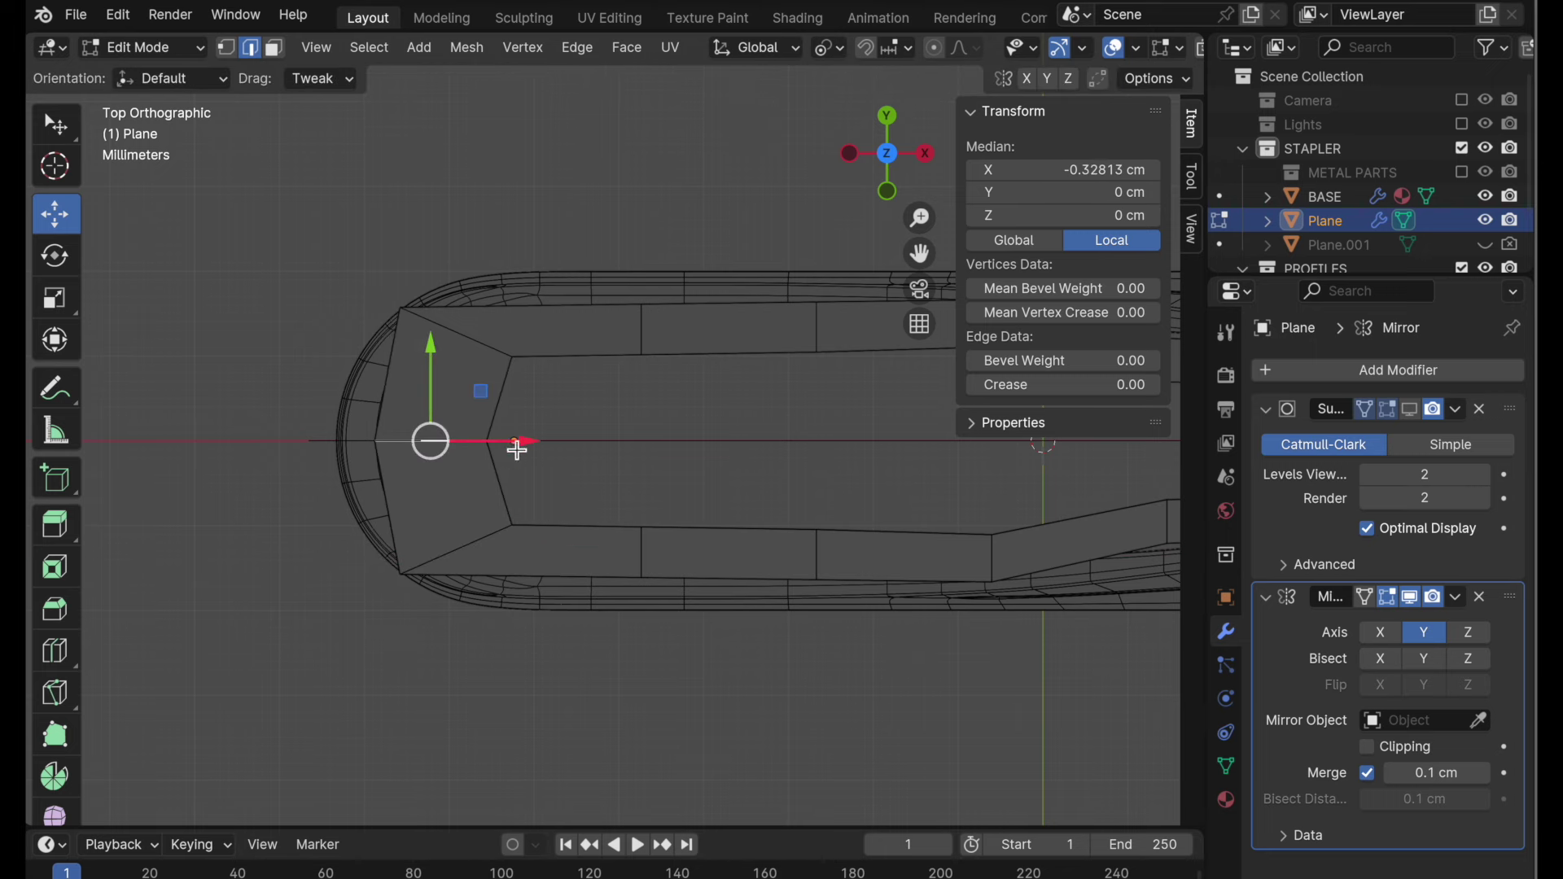
pyautogui.moveTo(518, 449); pyautogui.dragTo(521, 446)
# - Isolate the top part in local view
pyautogui.keyDown('ctrl'); pyautogui.scroll(-3, 651, 456); pyautogui.keyUp('ctrl')
pyautogui.scroll(-2, 638, 500)
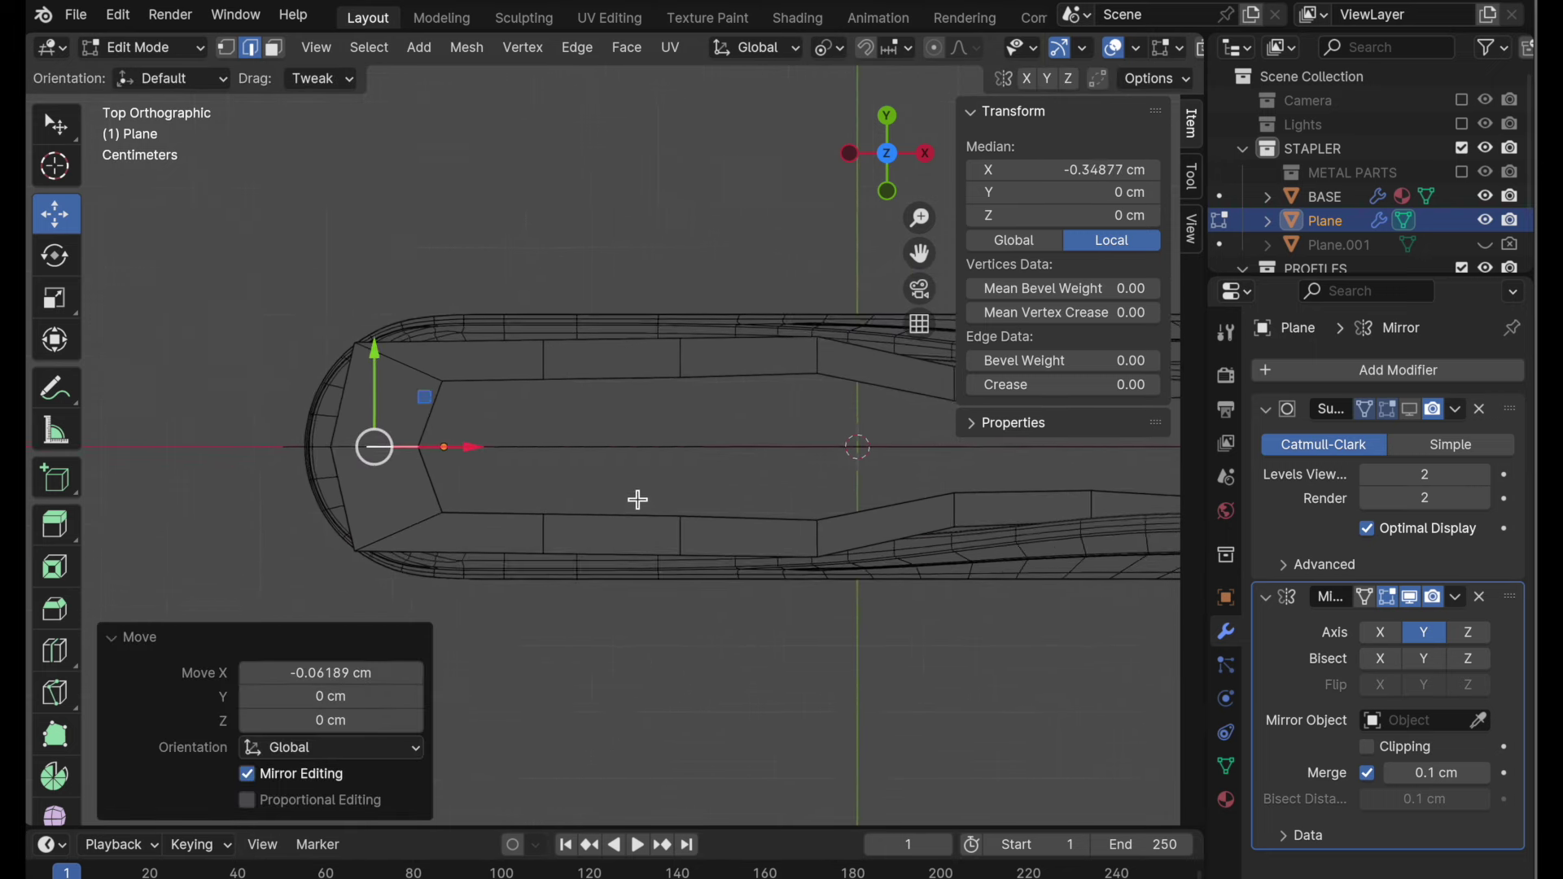
pyautogui.scroll(-1, 638, 500)
pyautogui.keyDown('shift'); pyautogui.moveTo(757, 523); pyautogui.dragTo(582, 526, button='middle'); pyautogui.keyUp('shift')
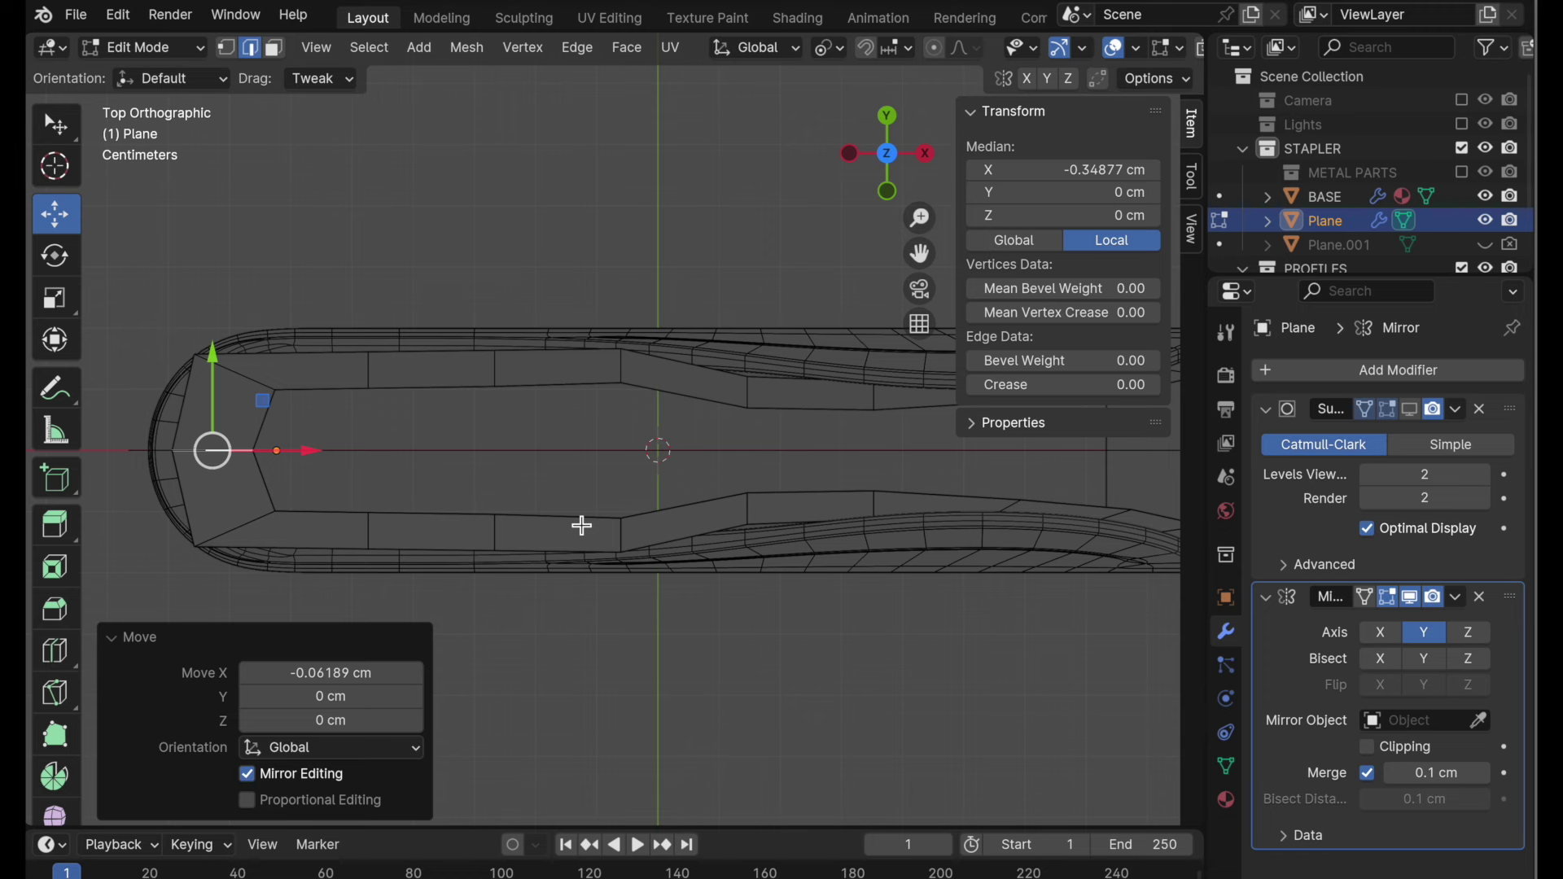
pyautogui.press('KP_Divide')
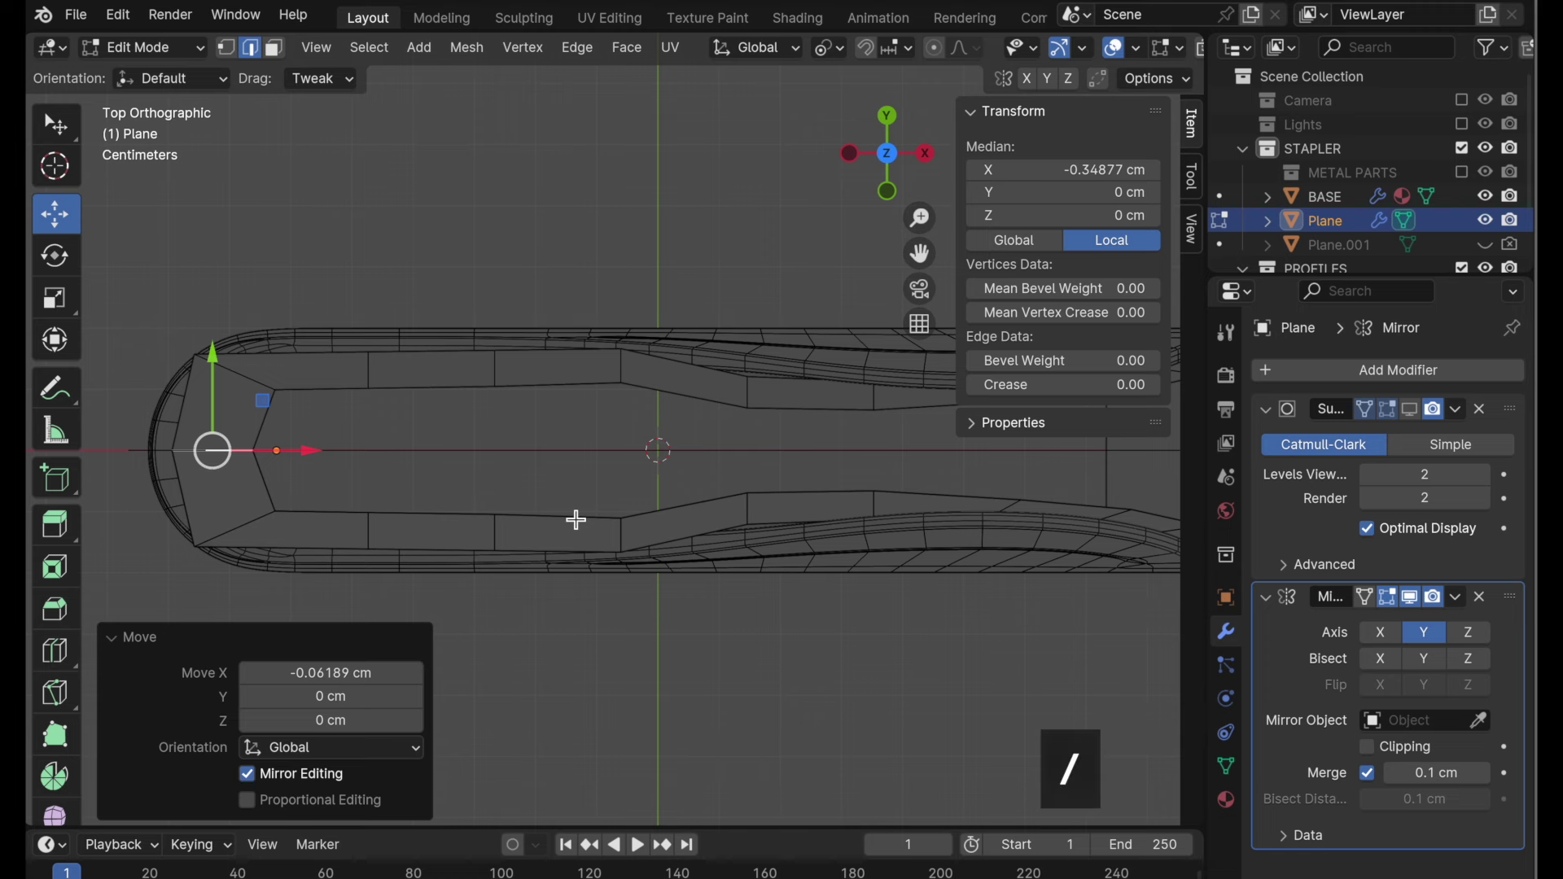
pyautogui.scroll(3, 480, 390)
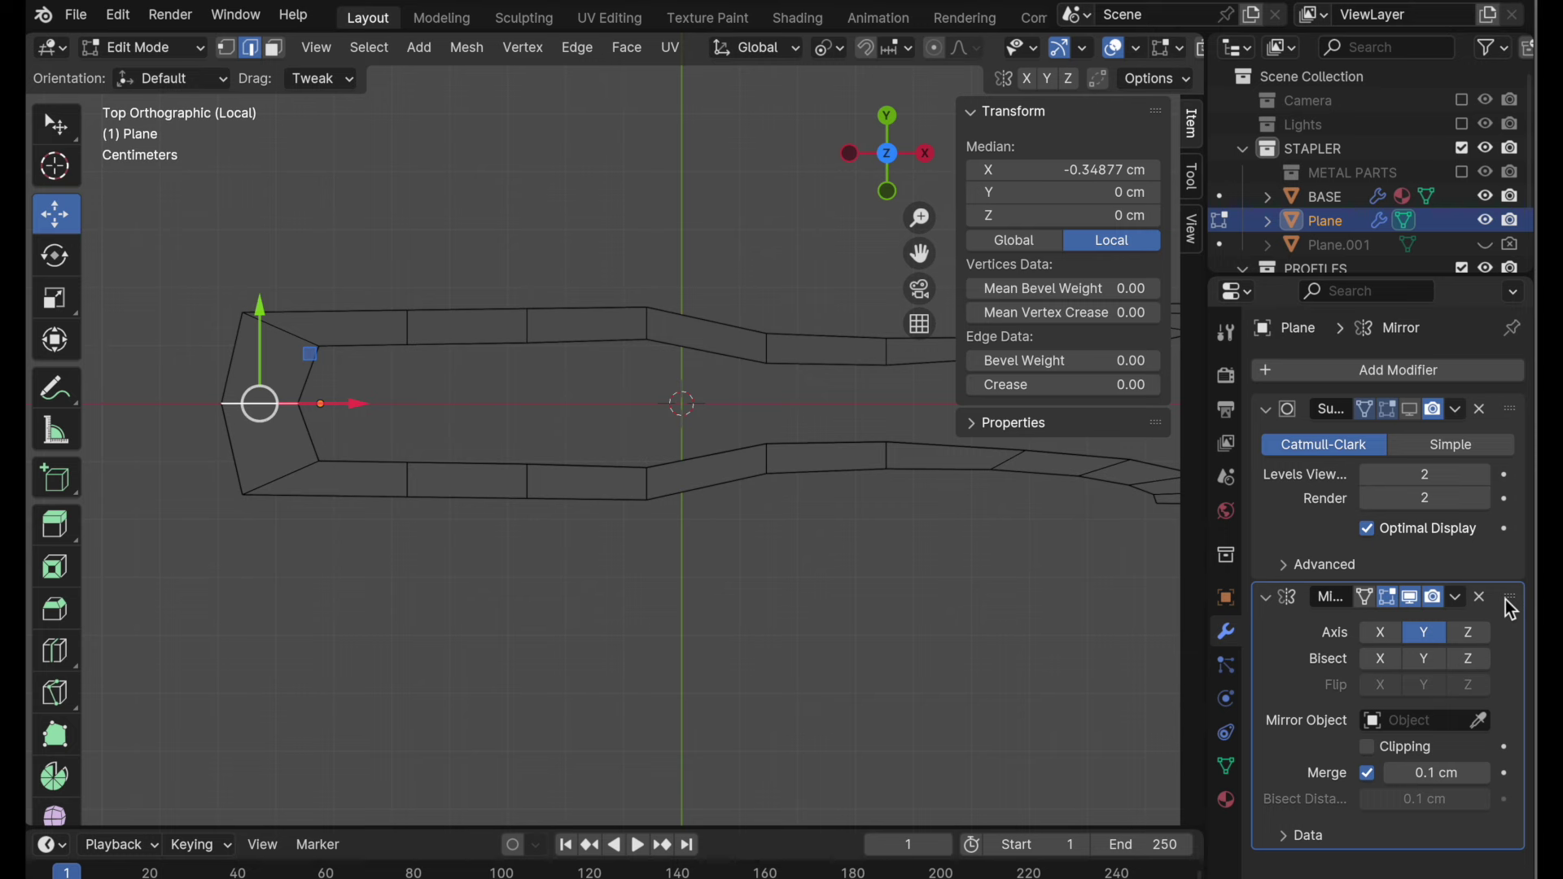
# - Place the Mirror modifier above Subdivision and enable the Subdivision modifier's viewport display
pyautogui.moveTo(1505, 600); pyautogui.dragTo(1506, 395)
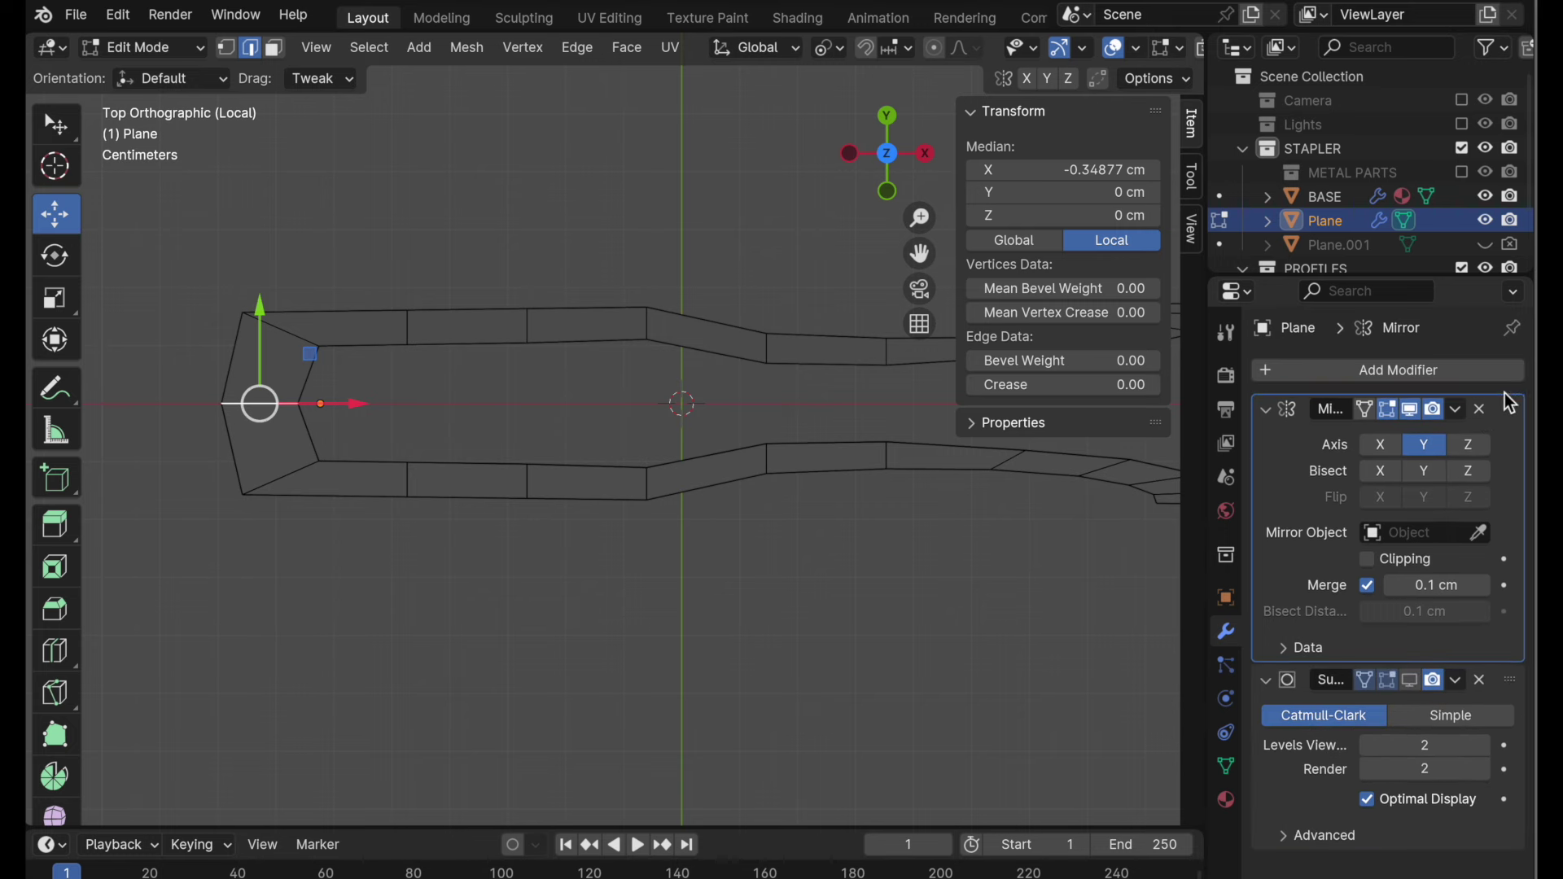
pyautogui.click(1410, 680)
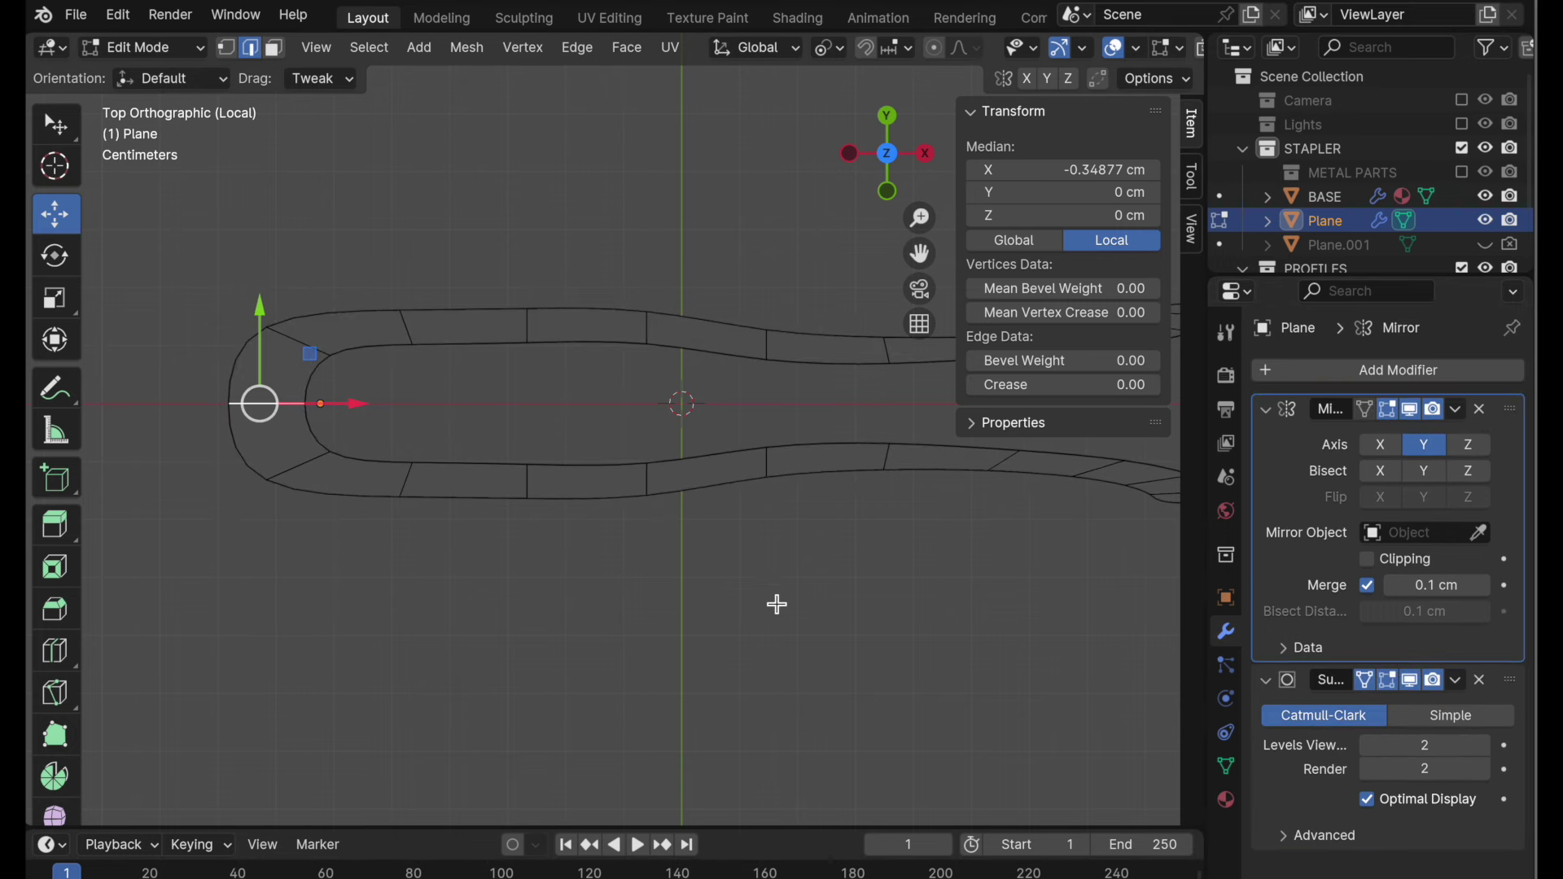
pyautogui.scroll(-2, 889, 627)
pyautogui.scroll(4, 716, 513)
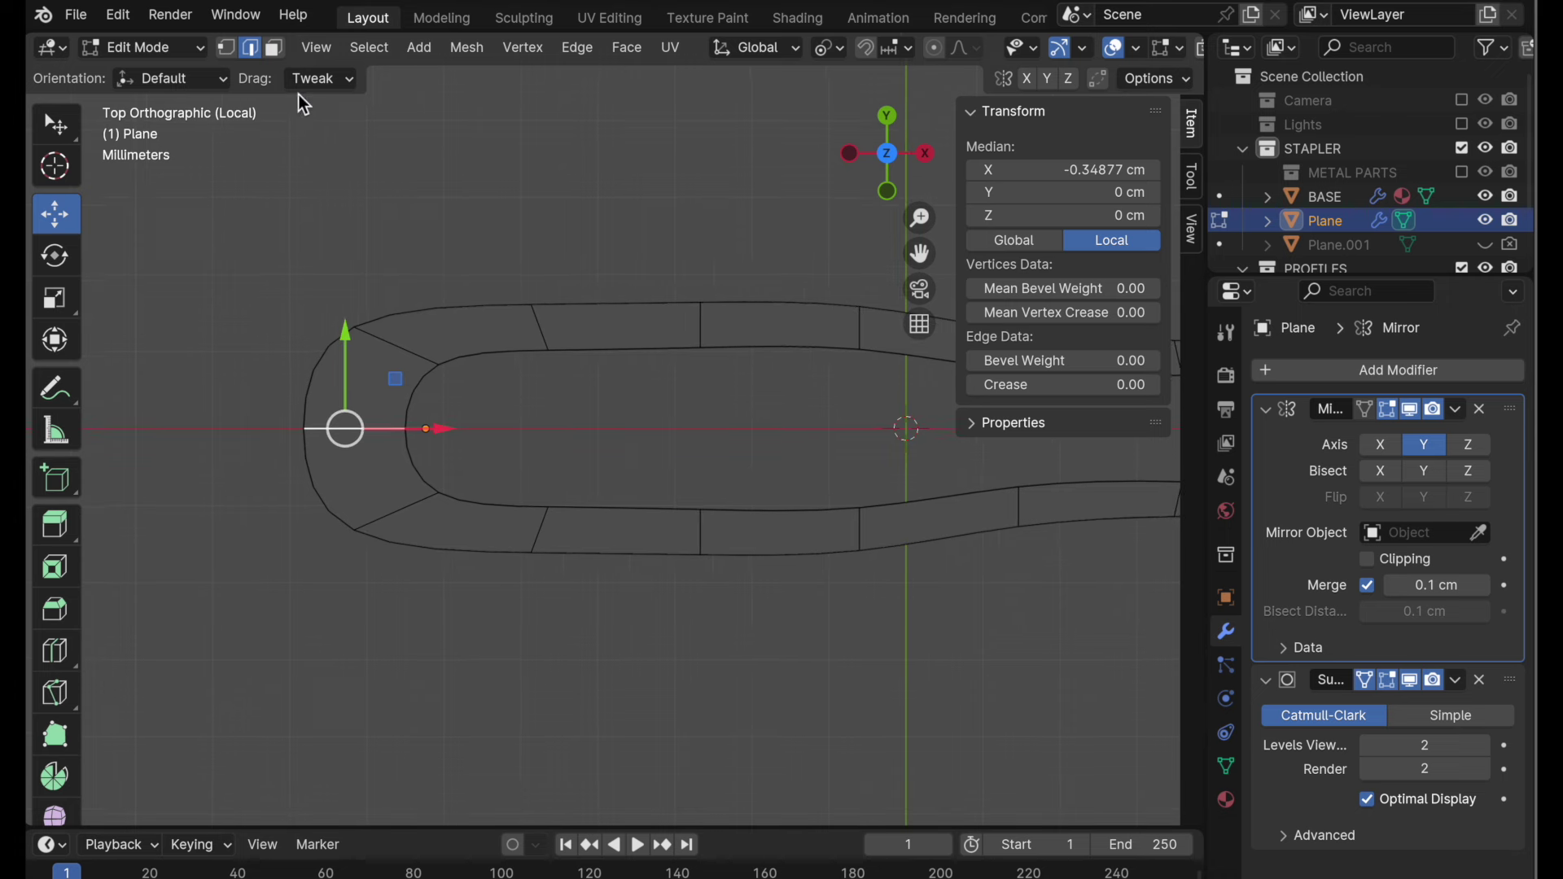
# - Move the inner and outer edges of the wall segment beside the rounded end about -0.25 cm along global Y
pyautogui.click(600, 511)
pyautogui.keyDown('shift'); pyautogui.click(617, 553); pyautogui.keyUp('shift')
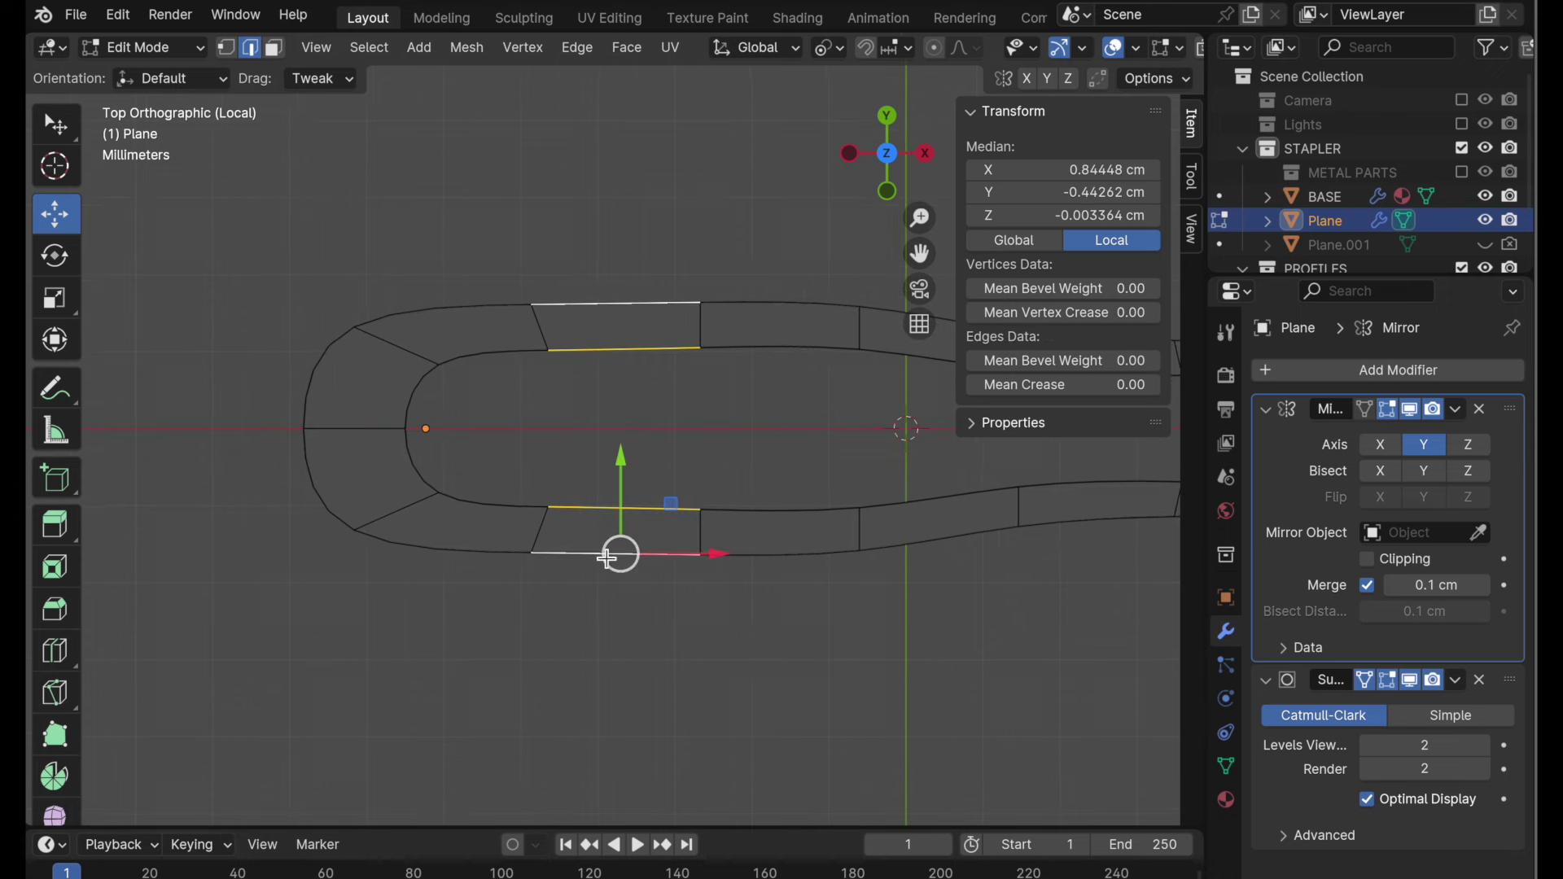
pyautogui.moveTo(626, 466); pyautogui.dragTo(625, 487)
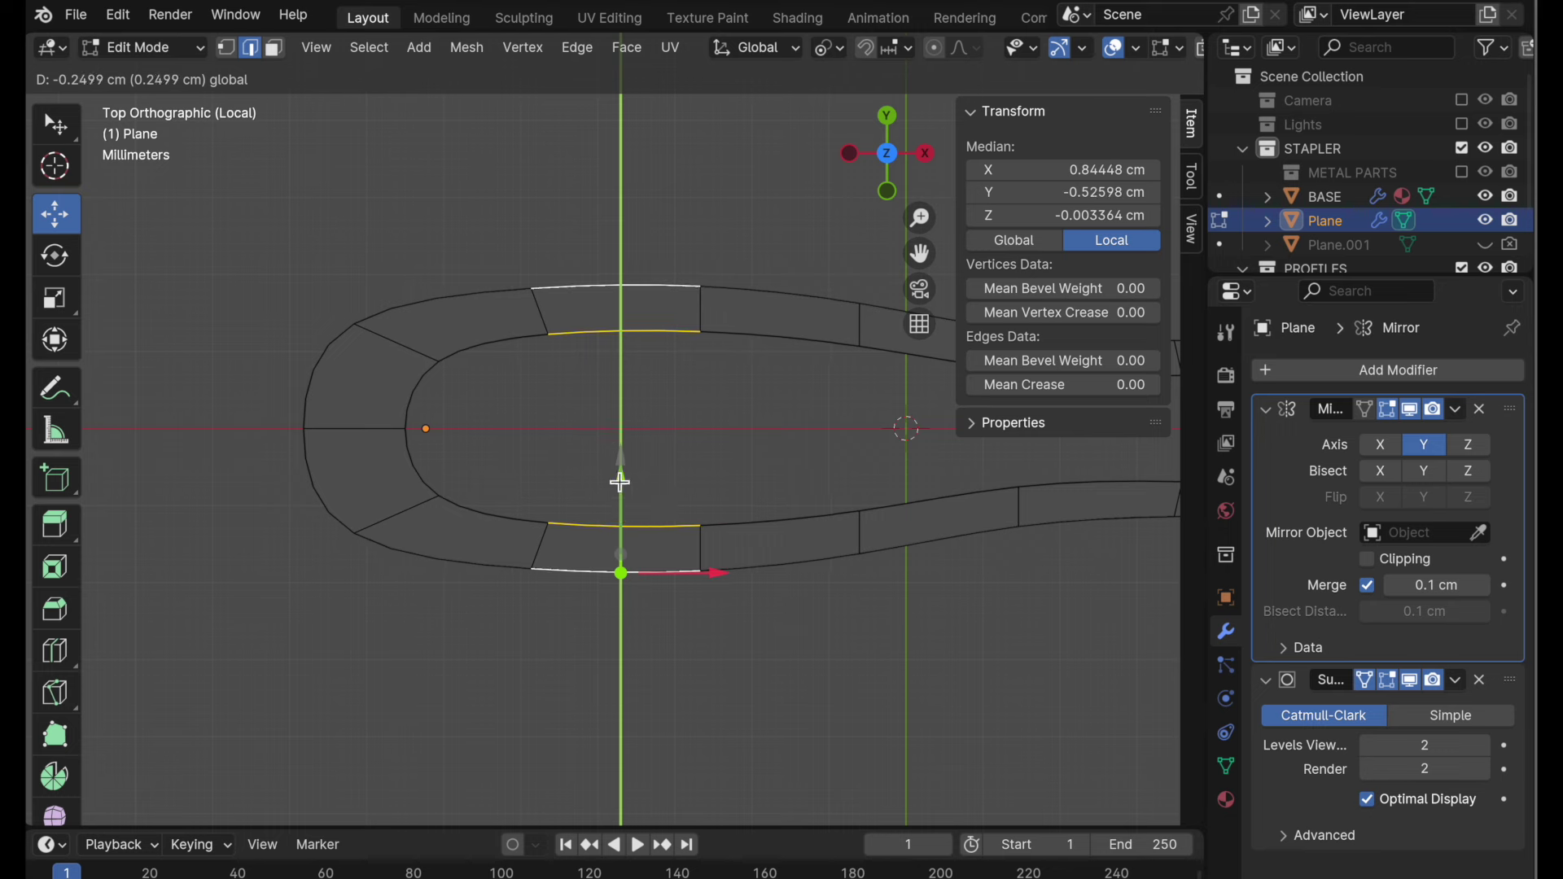
# - Move the inner edge of the widened wall segment about -0.193 cm along global Y
pyautogui.click(747, 507)
pyautogui.keyDown('shift'); pyautogui.moveTo(765, 473); pyautogui.dragTo(629, 535, button='middle'); pyautogui.keyUp('shift')
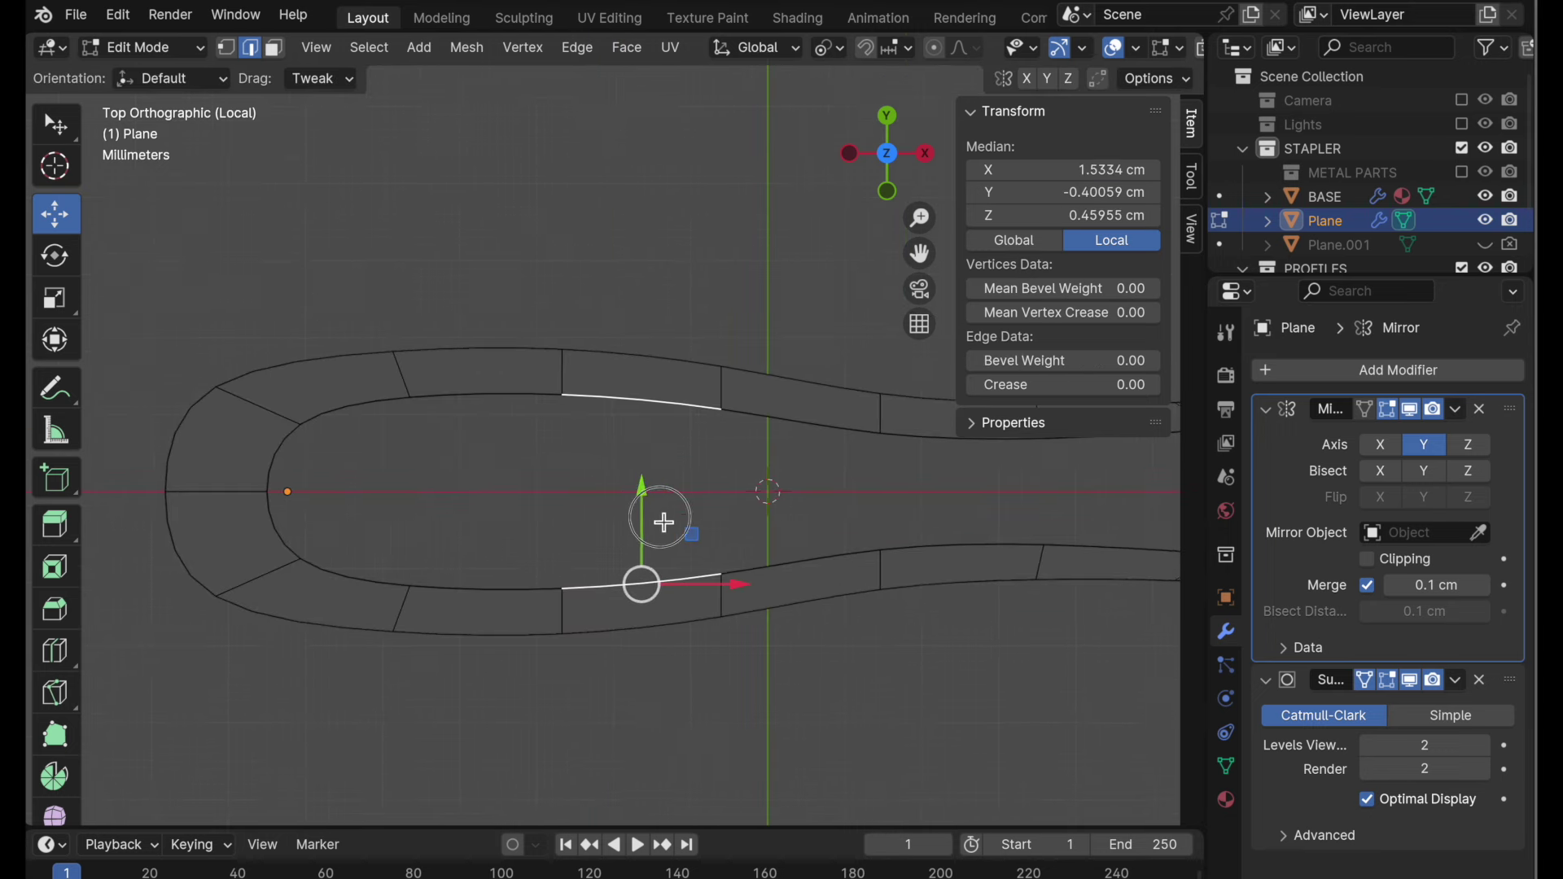
pyautogui.click(505, 587)
pyautogui.moveTo(488, 525)
pyautogui.mouseDown()
pyautogui.moveTo(492, 513)
pyautogui.moveTo(493, 529)
pyautogui.mouseUp()
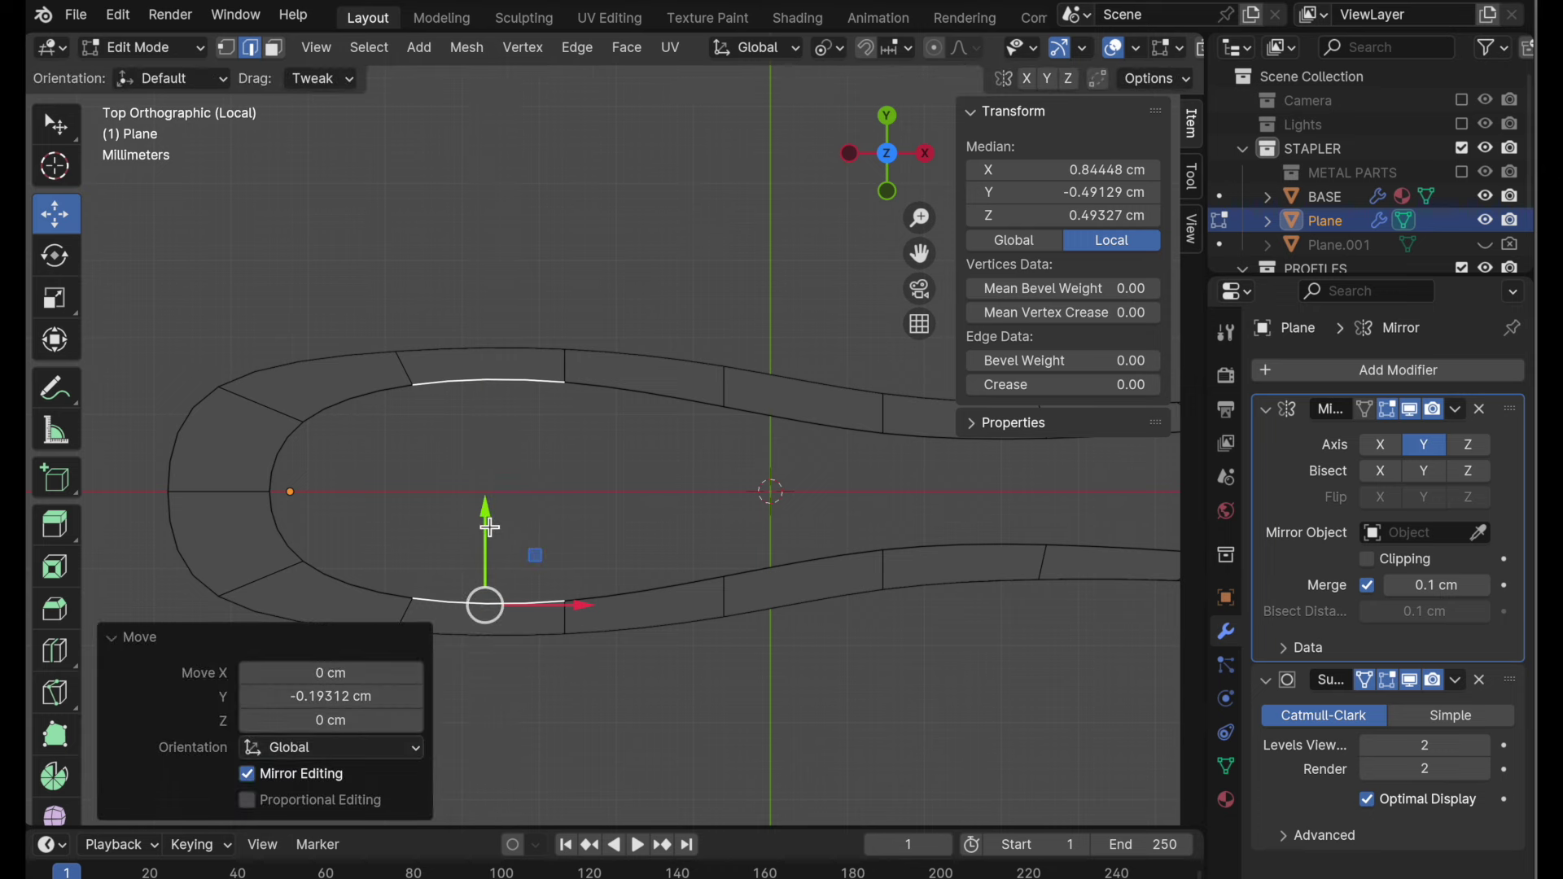
pyautogui.click(631, 538)
pyautogui.hscroll(10, 817, 587)
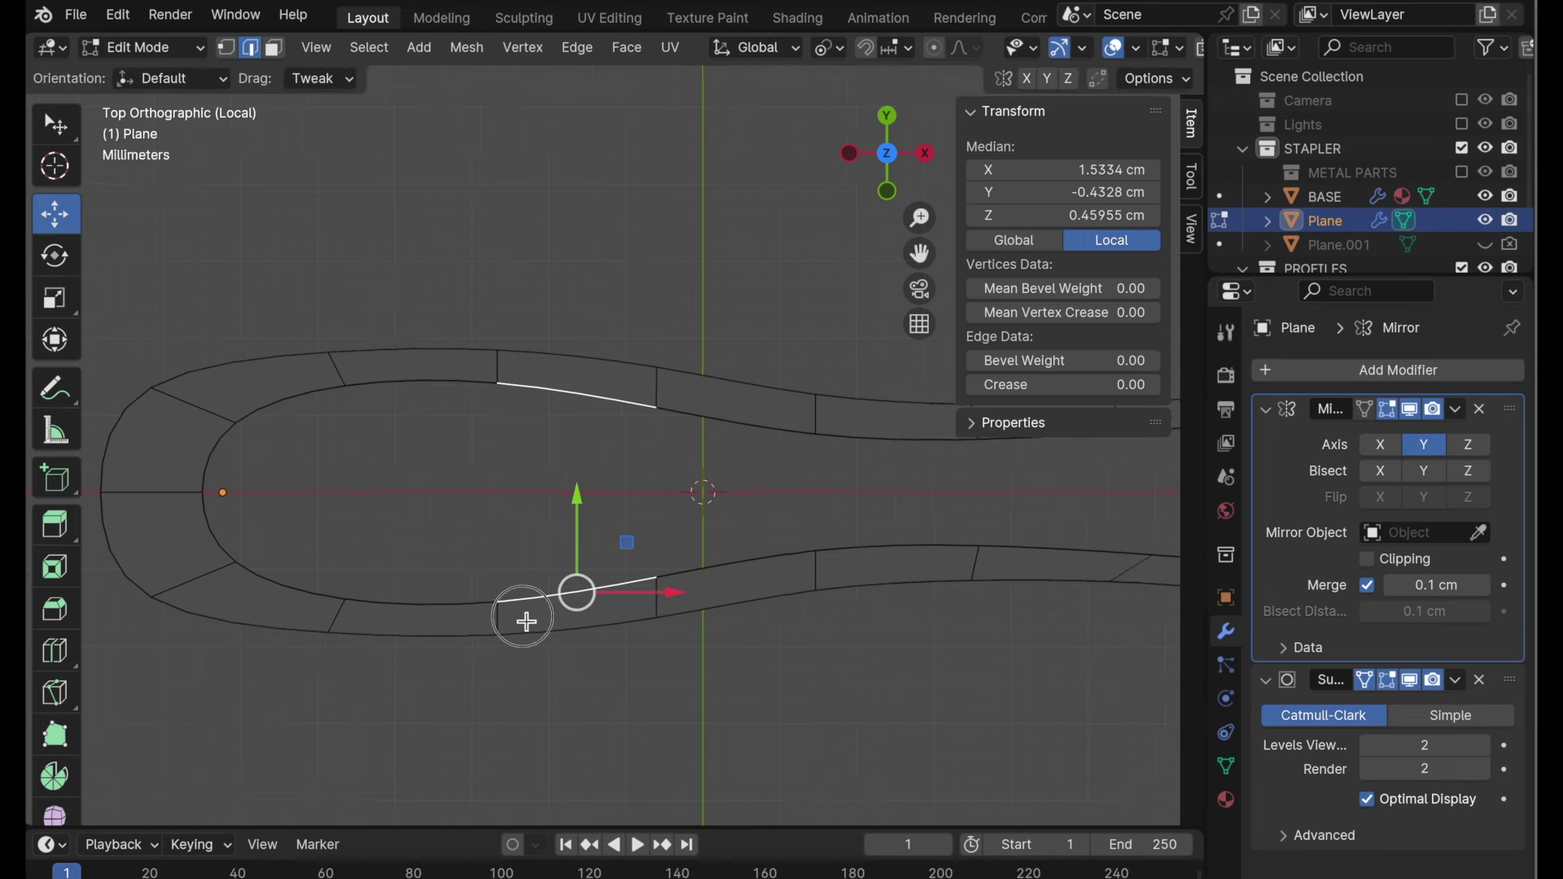
pyautogui.hscroll(-10, 394, 649)
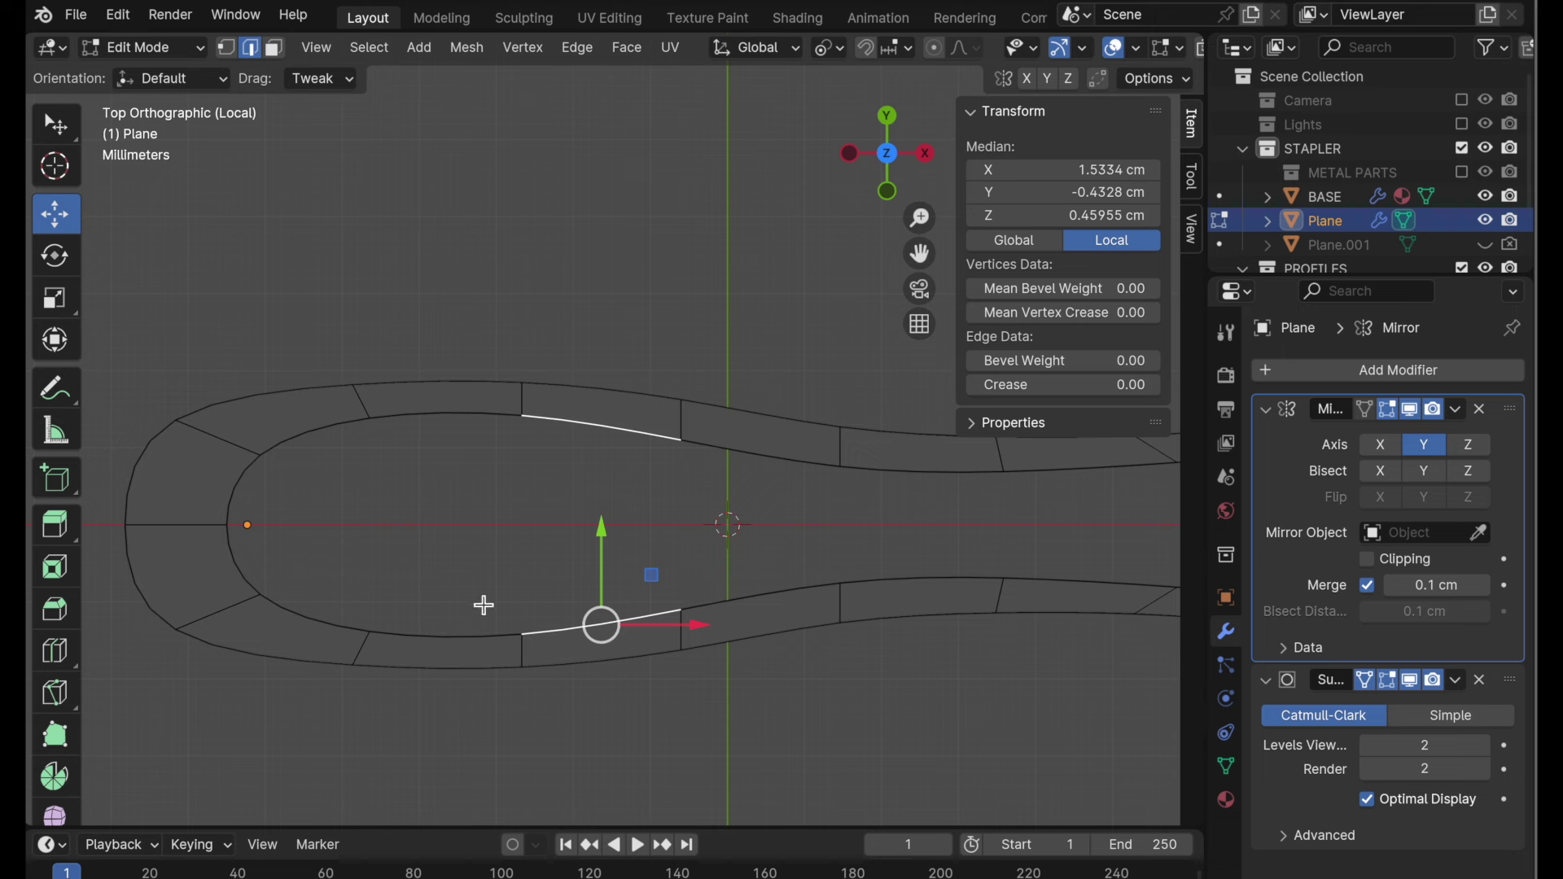
# - Move the outer wall vertex at local X 0.5 cm, beside the rounded end, slightly outward along Y
pyautogui.click(226, 48)
pyautogui.click(355, 382)
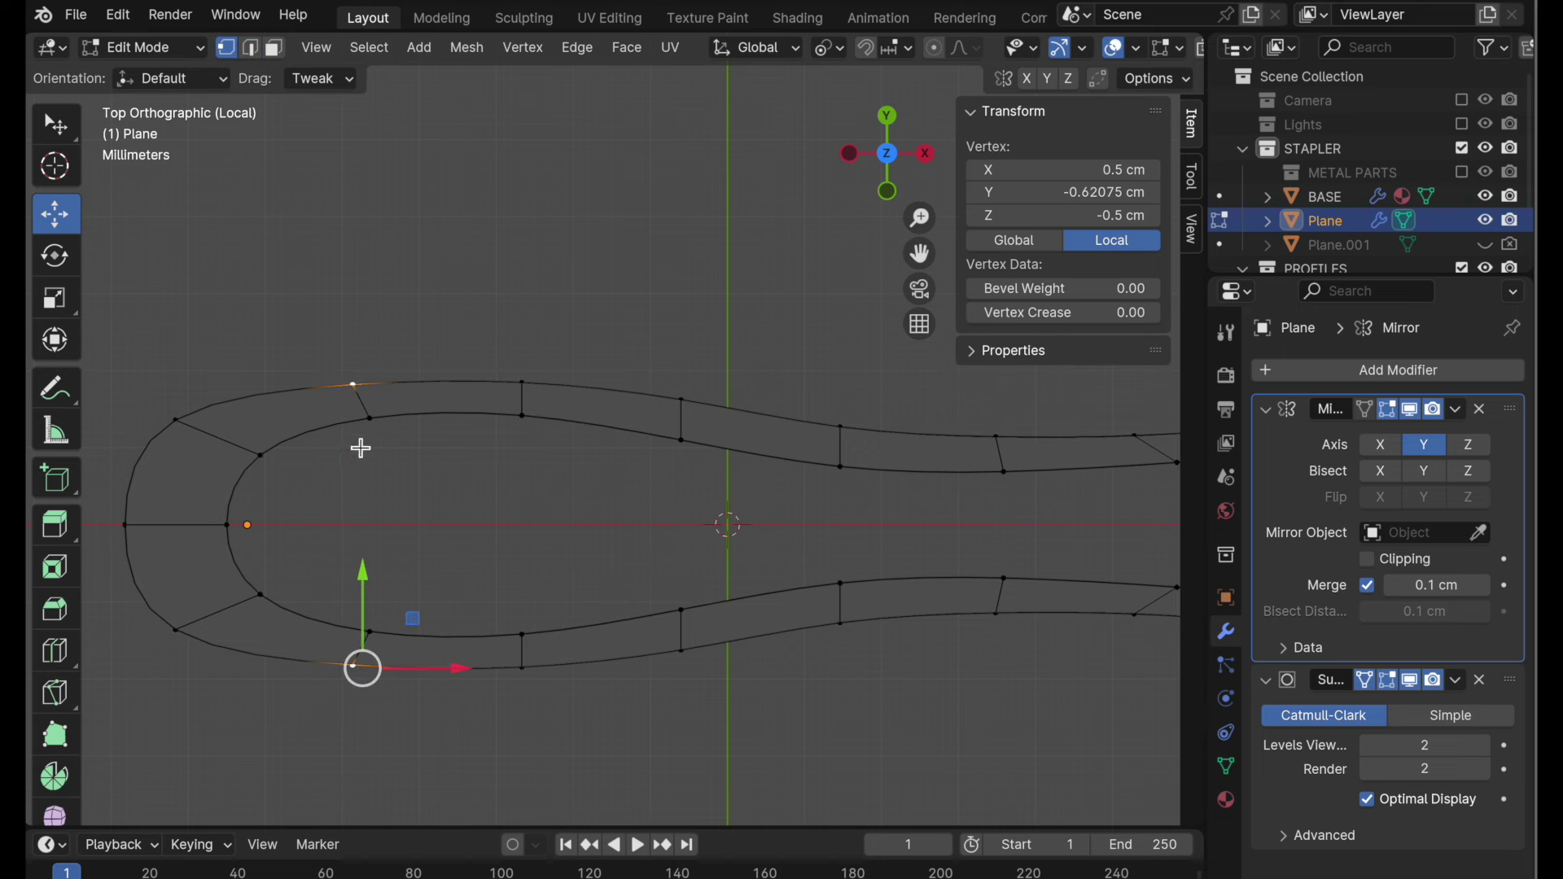
pyautogui.moveTo(363, 577); pyautogui.dragTo(370, 599)
pyautogui.click(681, 652)
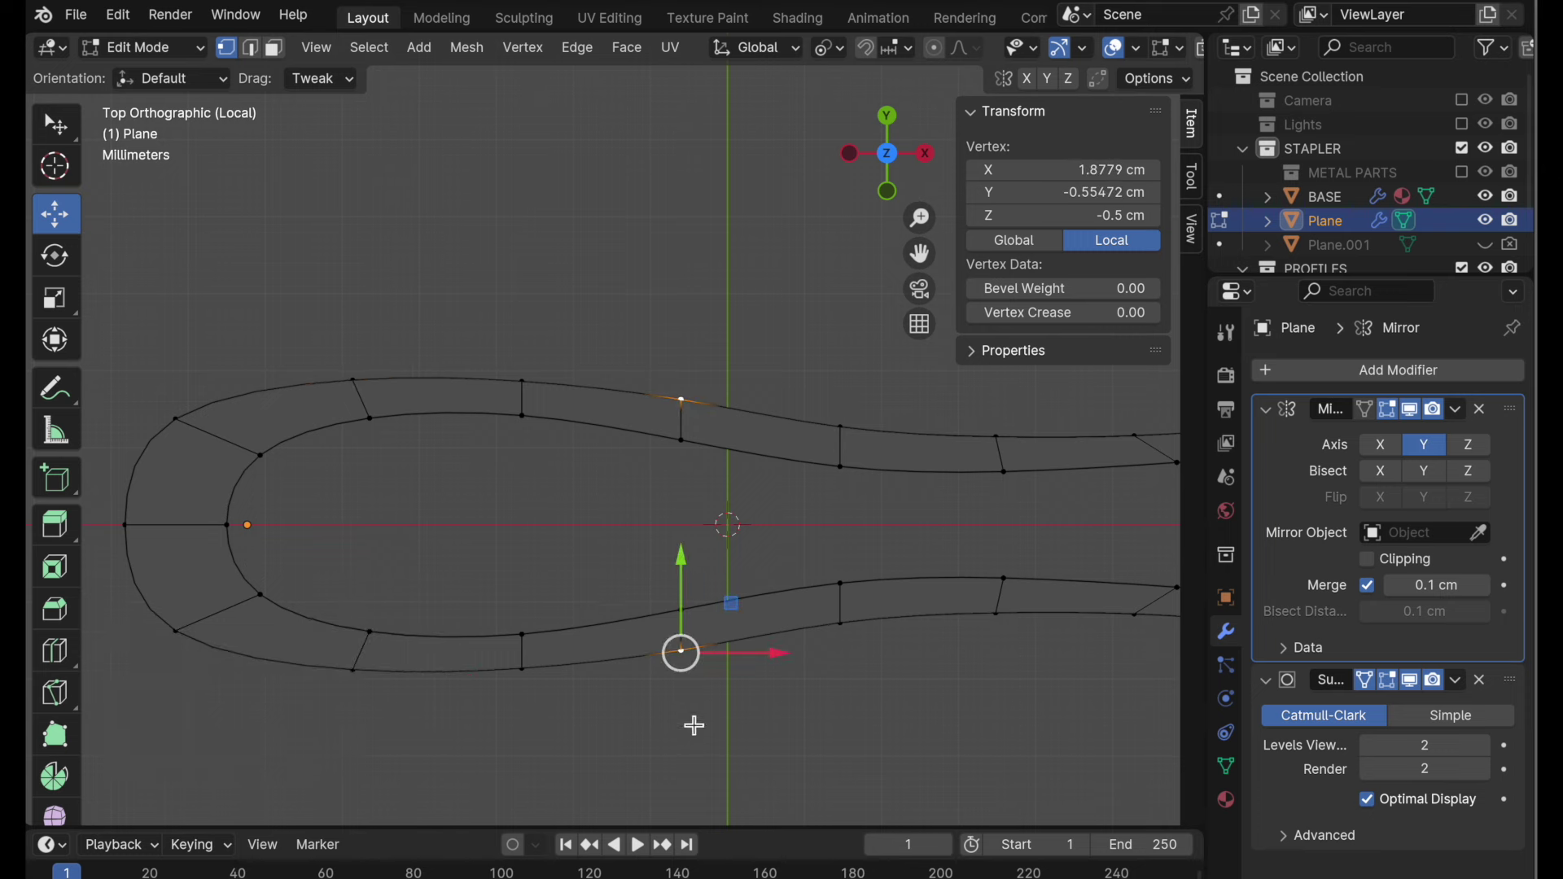
pyautogui.keyDown('shift'); pyautogui.moveTo(650, 618); pyautogui.dragTo(716, 551, button='middle'); pyautogui.keyUp('shift')
pyautogui.scroll(-1, 715, 561)
pyautogui.click(715, 747)
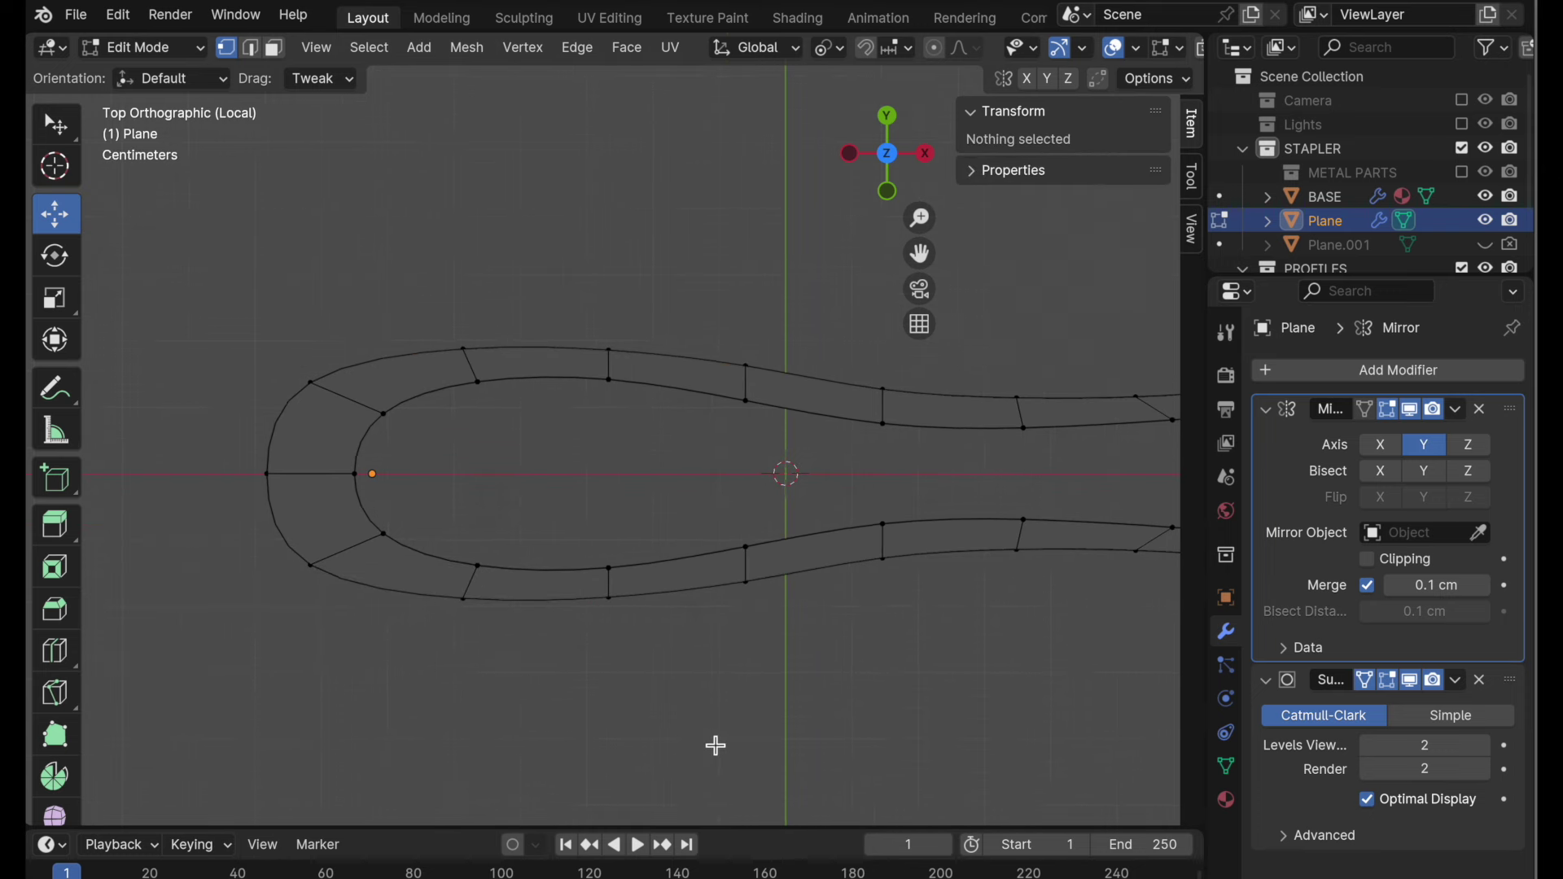
# - Set the Move tool's drag action to Select Box and raise the upper-rim vertices on either side of the vertical axis slightly along Z
pyautogui.moveTo(646, 638); pyautogui.dragTo(696, 608, button='middle')
pyautogui.scroll(3, 635, 505)
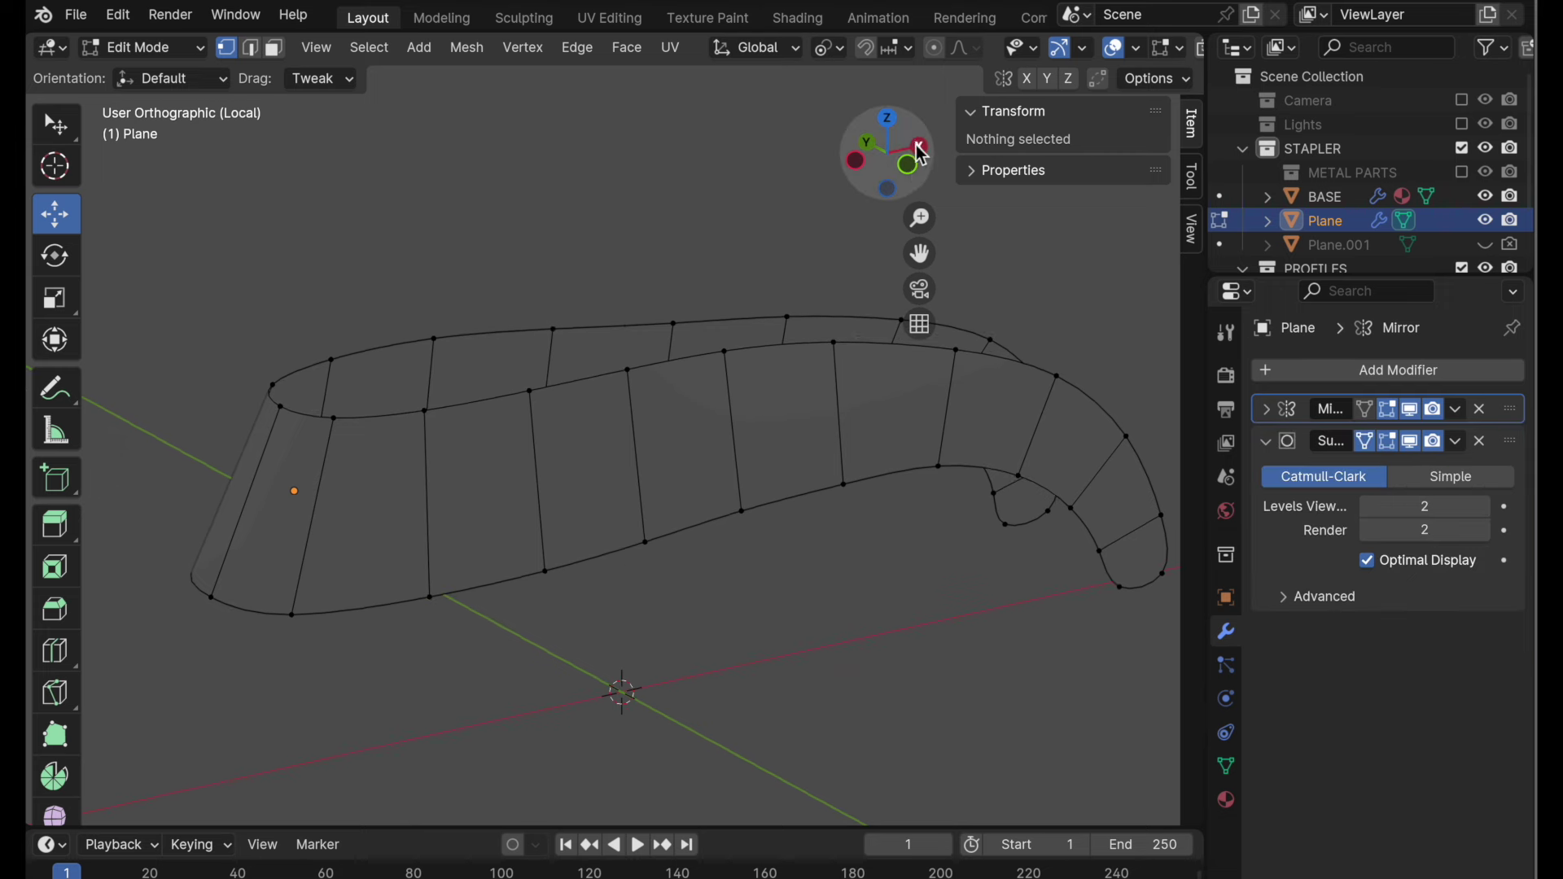
pyautogui.click(917, 173)
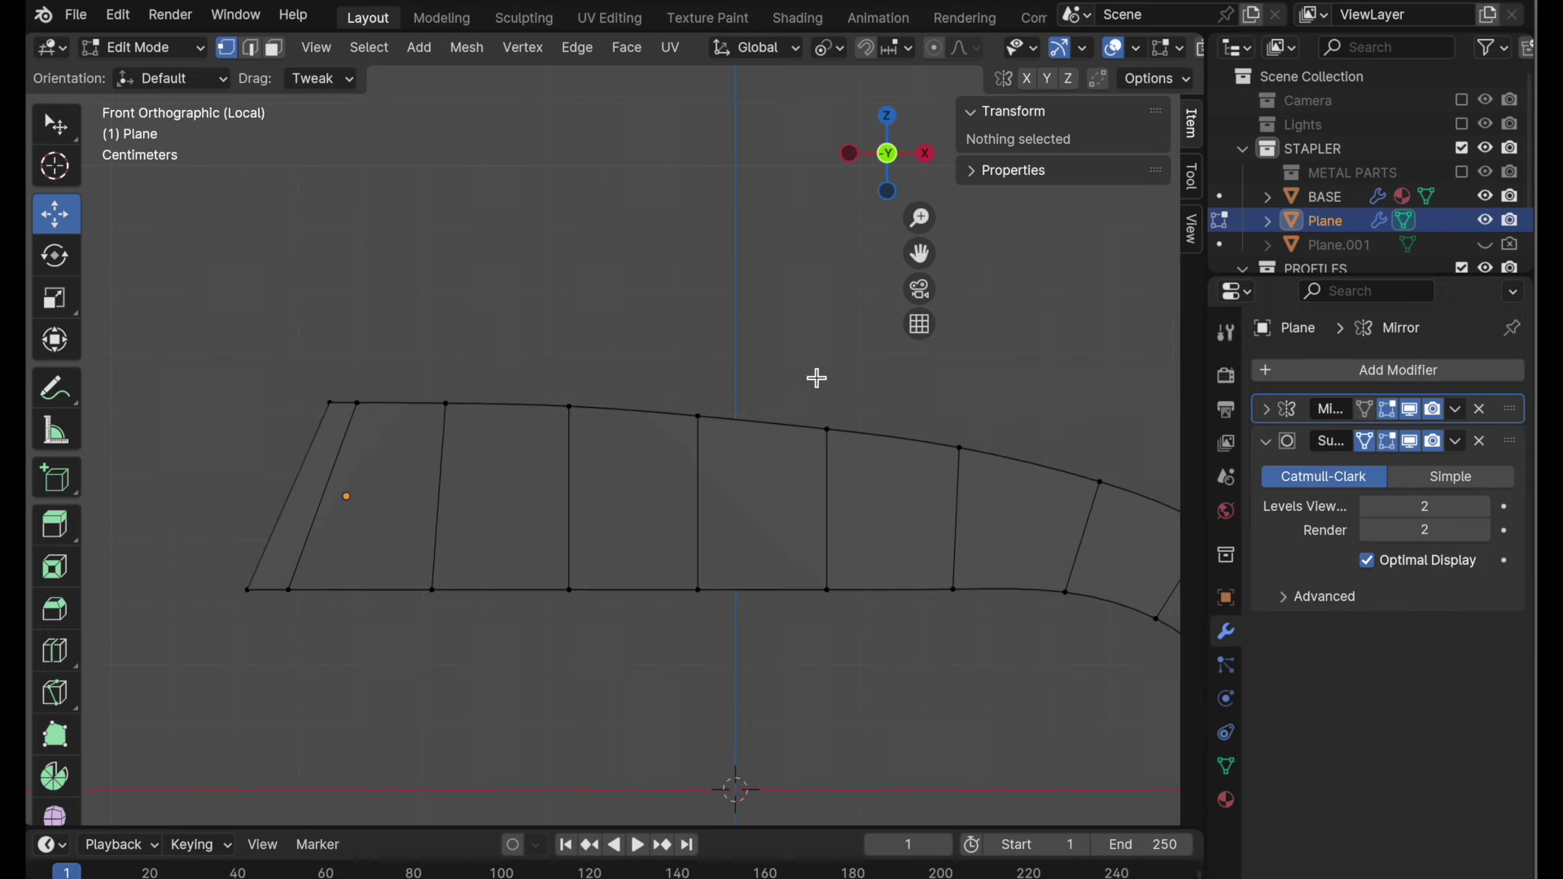
pyautogui.keyDown('shift'); pyautogui.moveTo(817, 377); pyautogui.dragTo(632, 390, button='middle'); pyautogui.keyUp('shift')
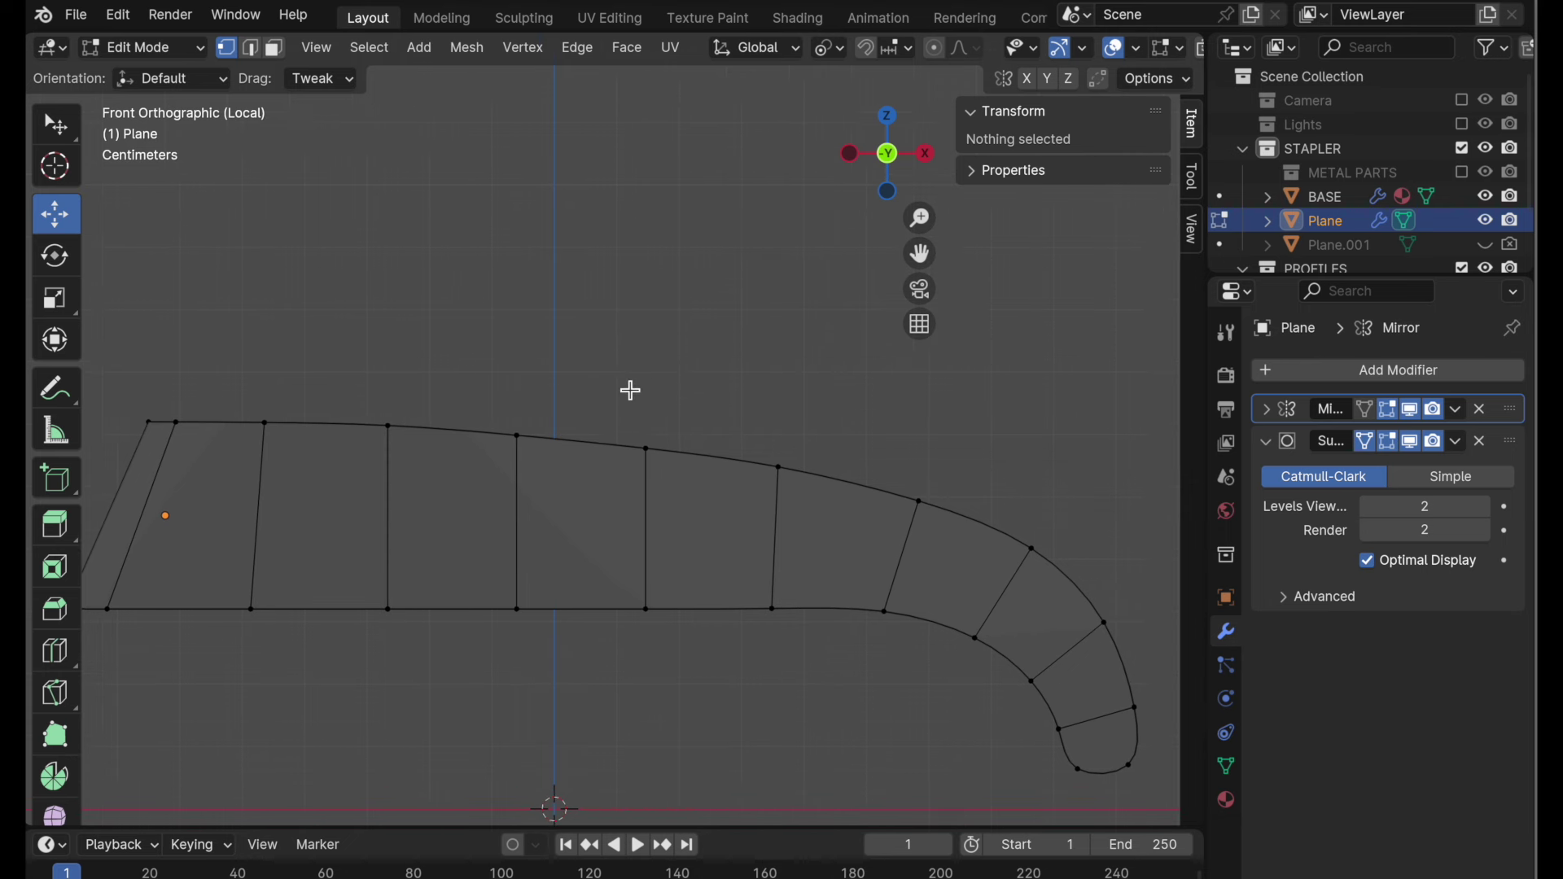
pyautogui.click(307, 79)
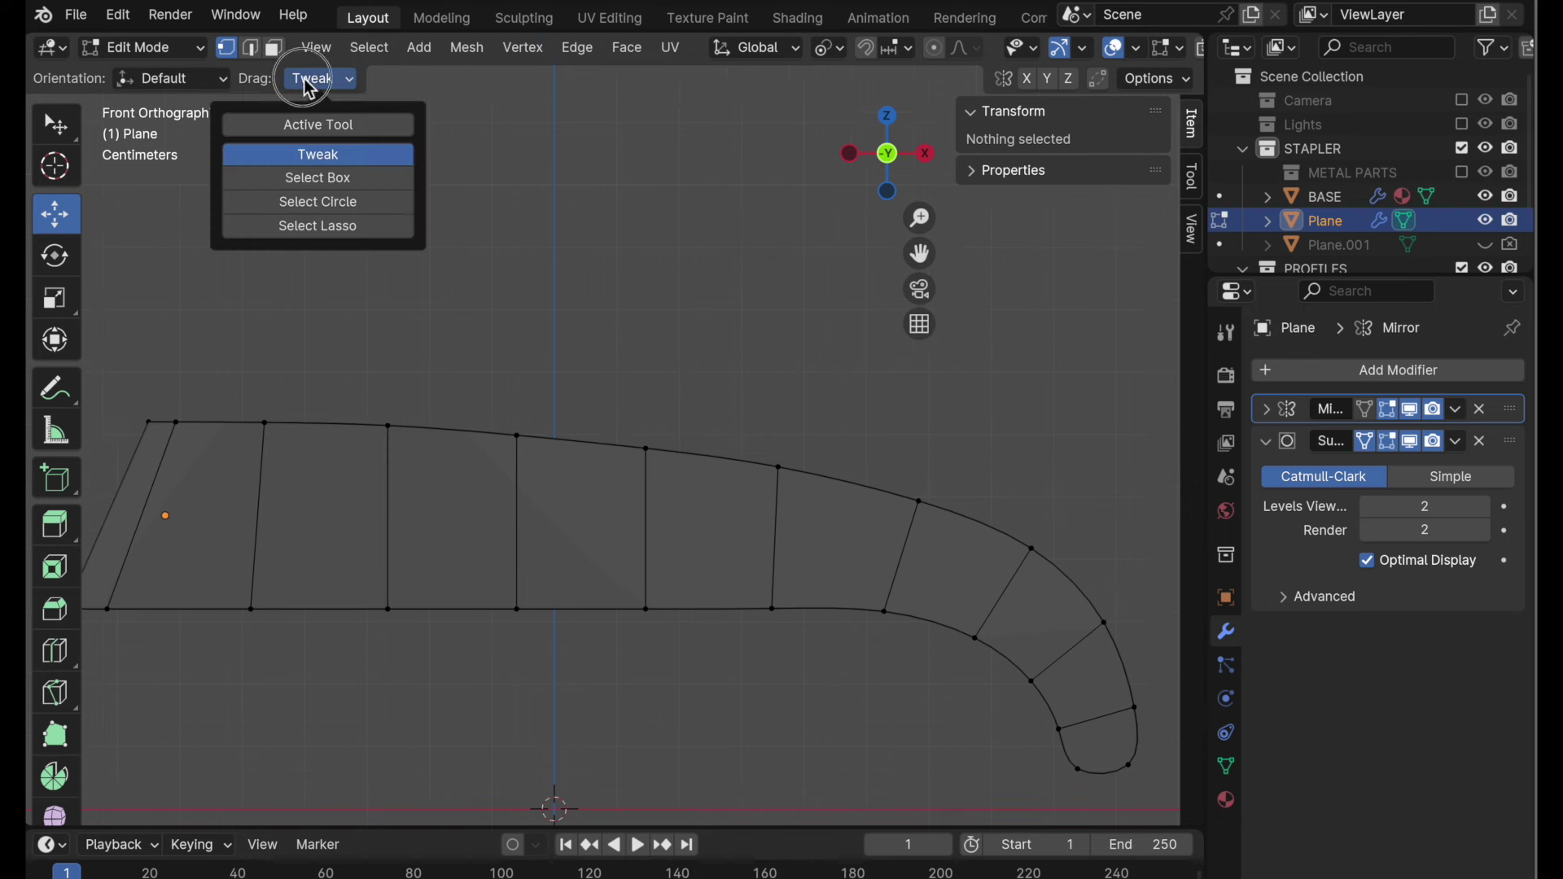
pyautogui.click(363, 179)
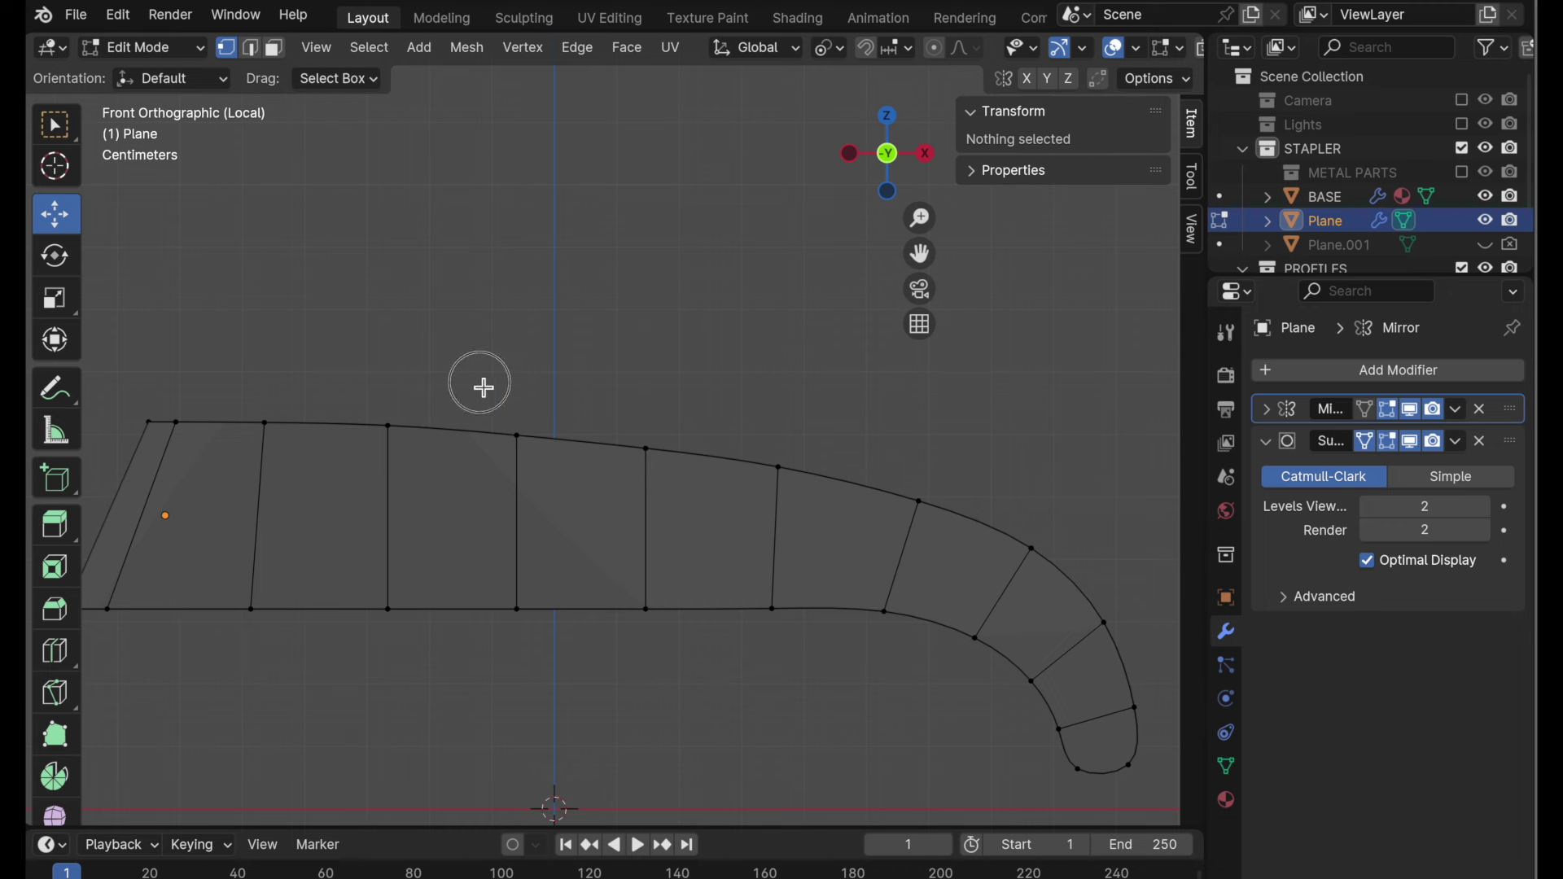
pyautogui.moveTo(479, 384); pyautogui.dragTo(663, 495)
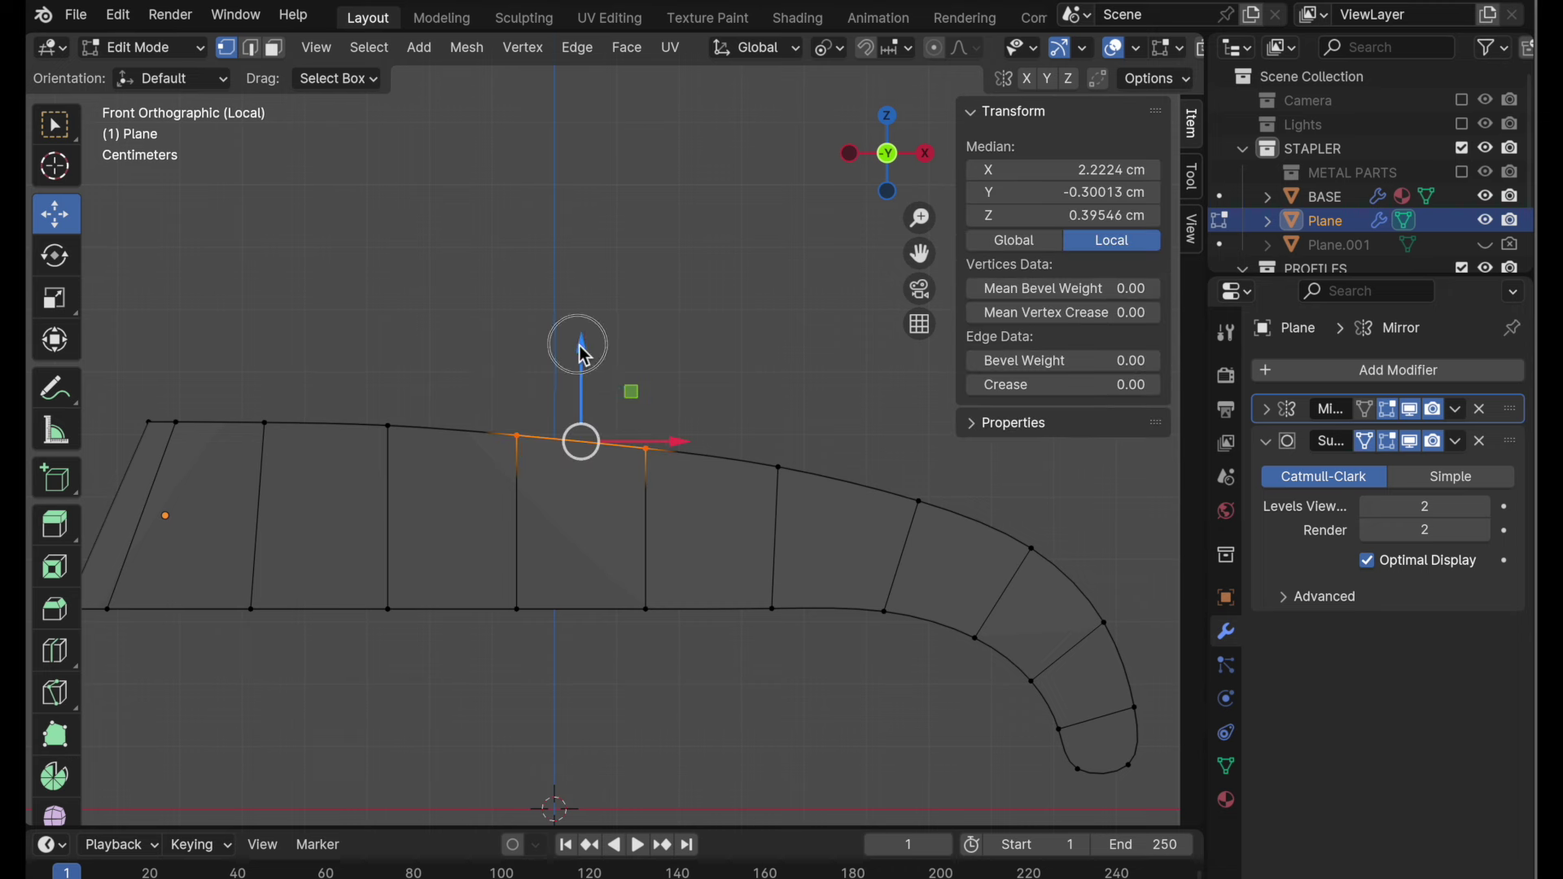
pyautogui.moveTo(581, 350); pyautogui.dragTo(585, 344)
pyautogui.click(648, 322)
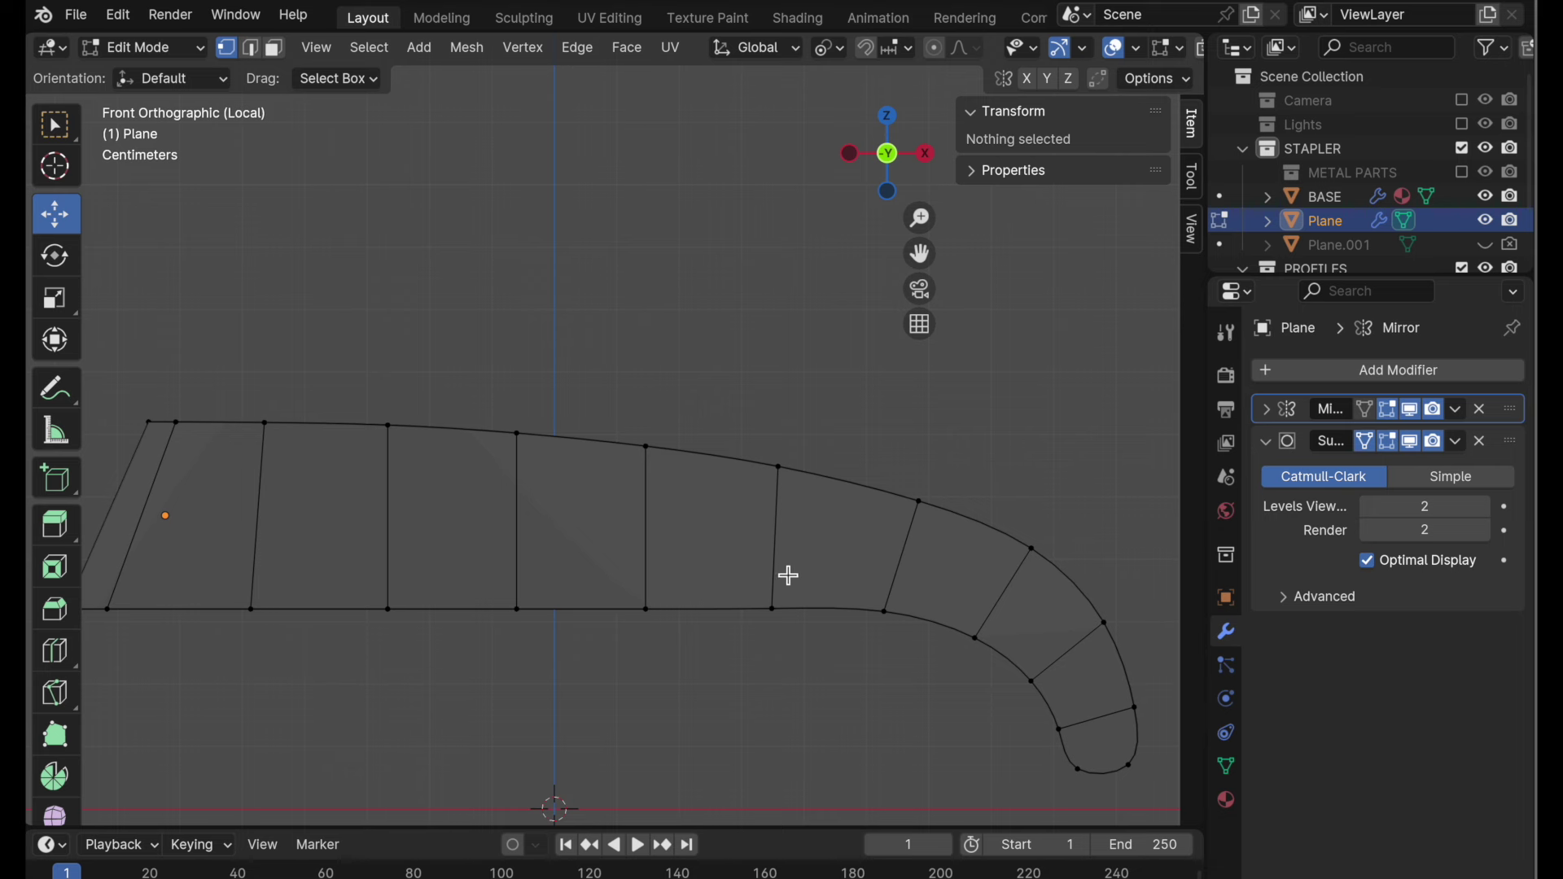
# - Apply the Mirror modifier in Object Mode and return to editing the mesh
pyautogui.hscroll(-2, 432, 497)
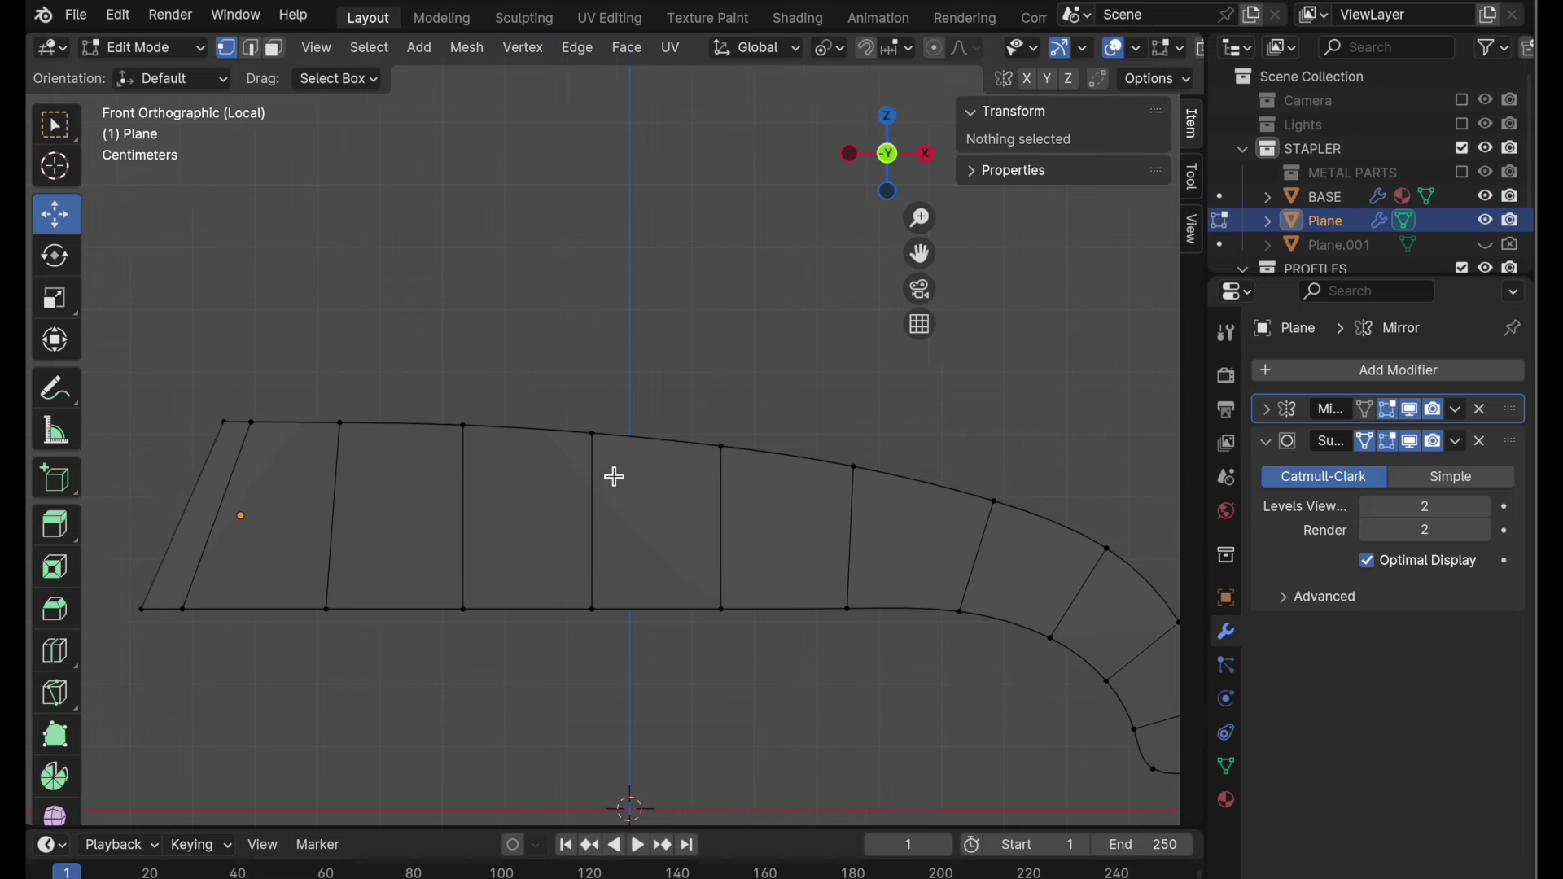
pyautogui.moveTo(593, 488); pyautogui.dragTo(649, 475, button='middle')
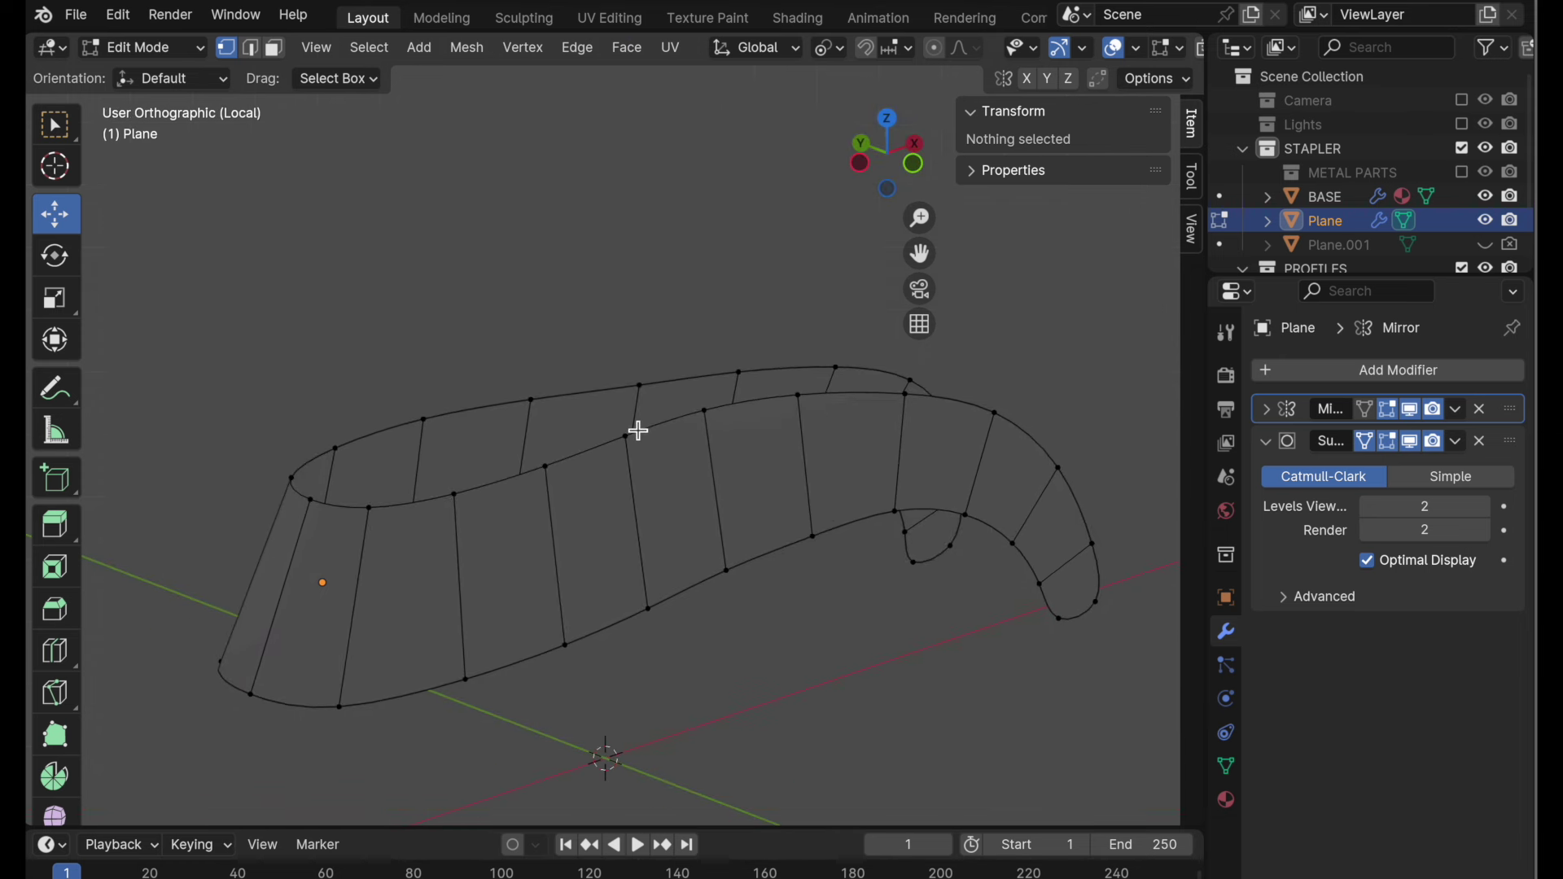
pyautogui.moveTo(639, 432); pyautogui.dragTo(625, 513, button='middle')
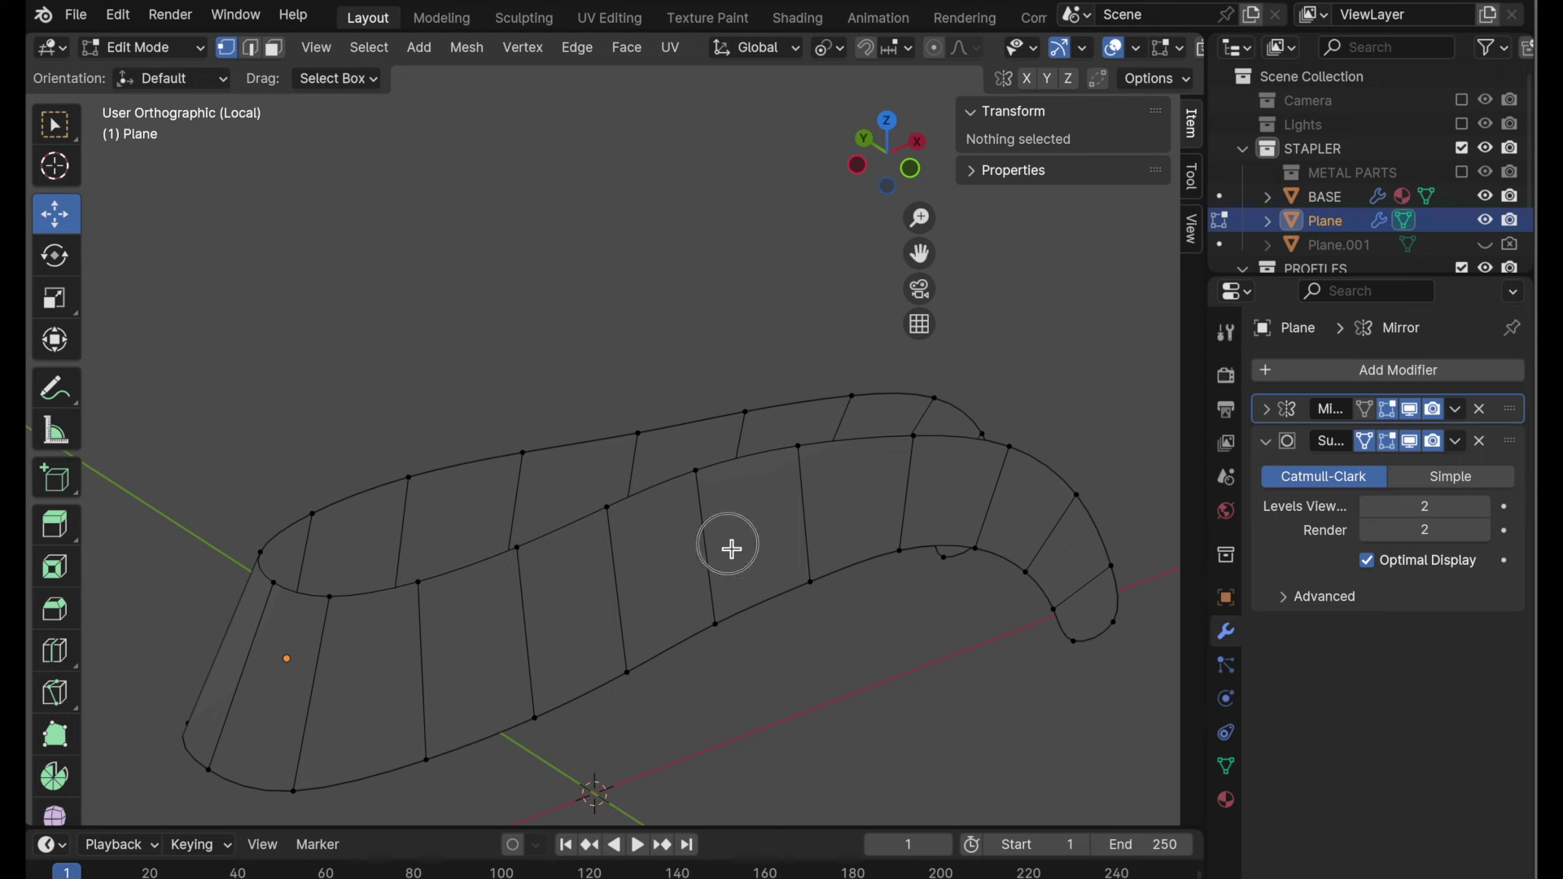
pyautogui.moveTo(732, 548); pyautogui.dragTo(615, 513, button='middle')
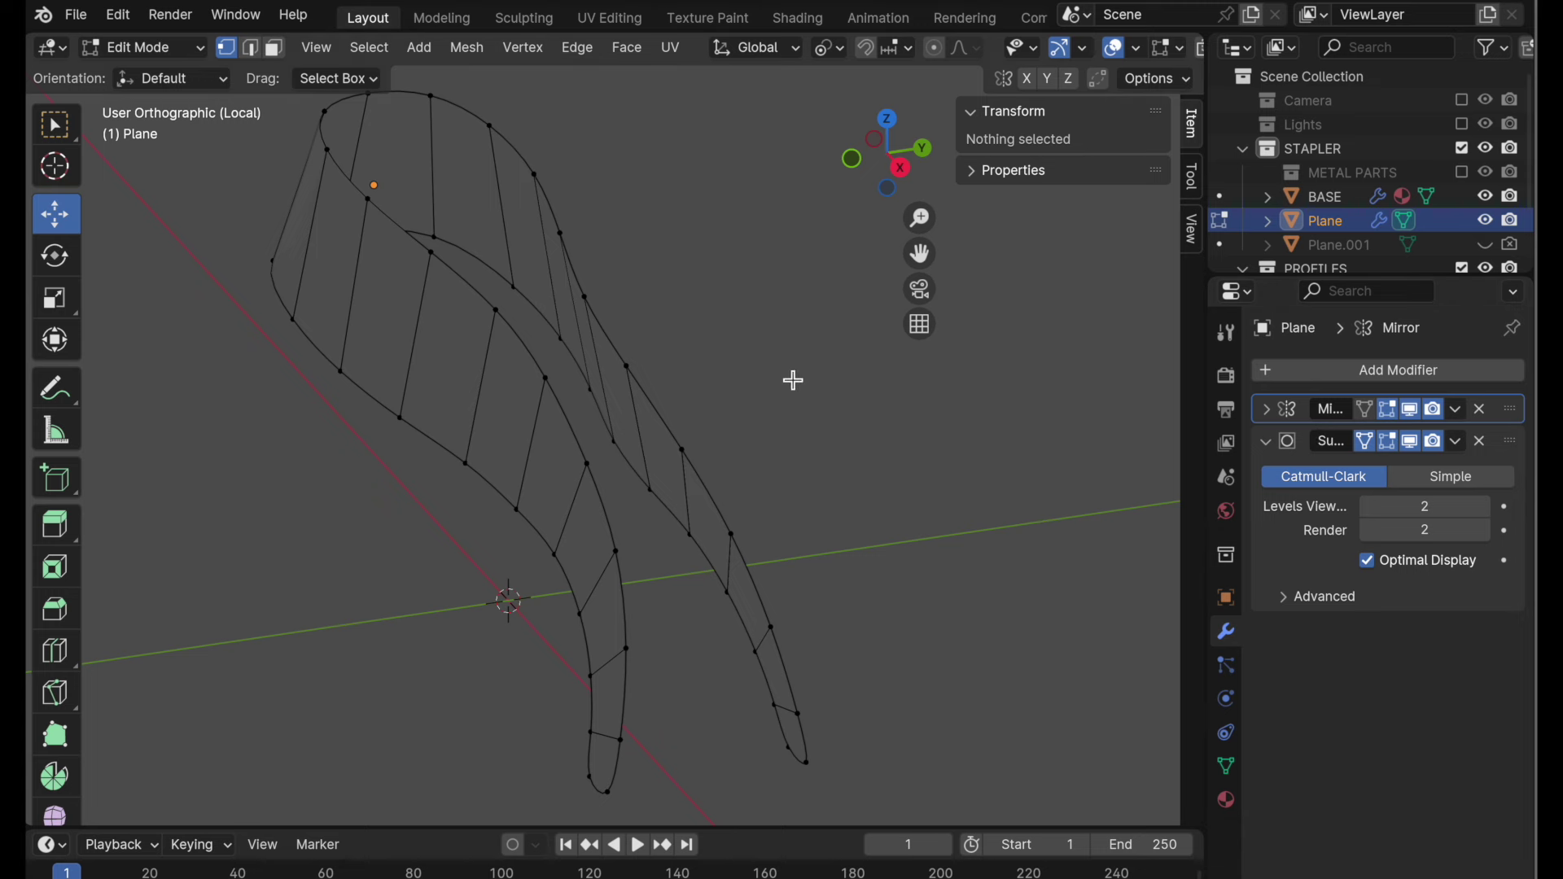
pyautogui.press('Tab')
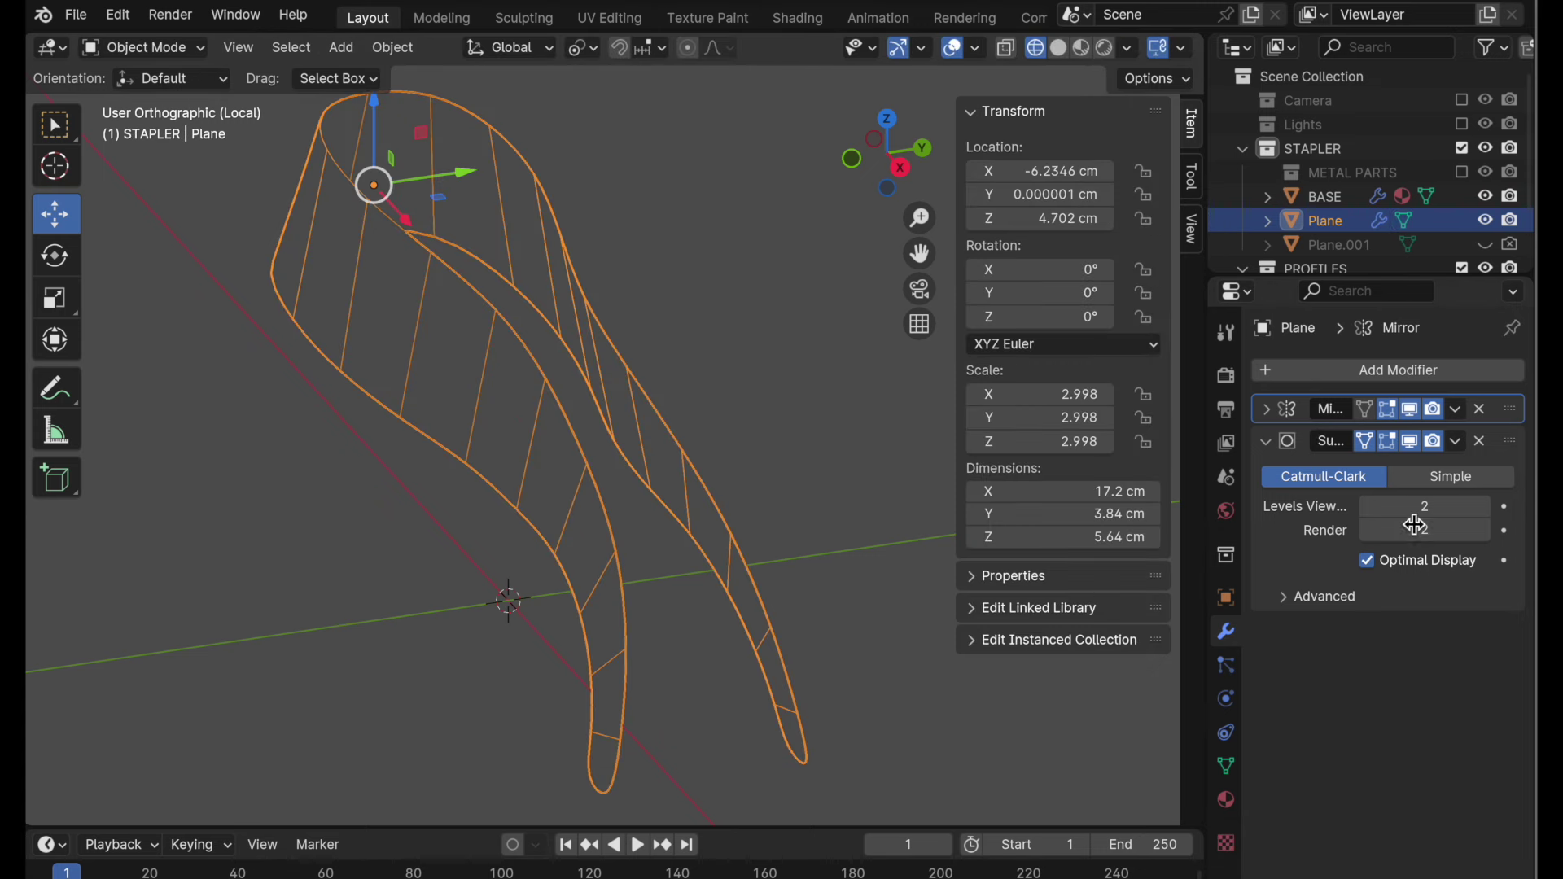
pyautogui.click(1456, 409)
pyautogui.click(1418, 446)
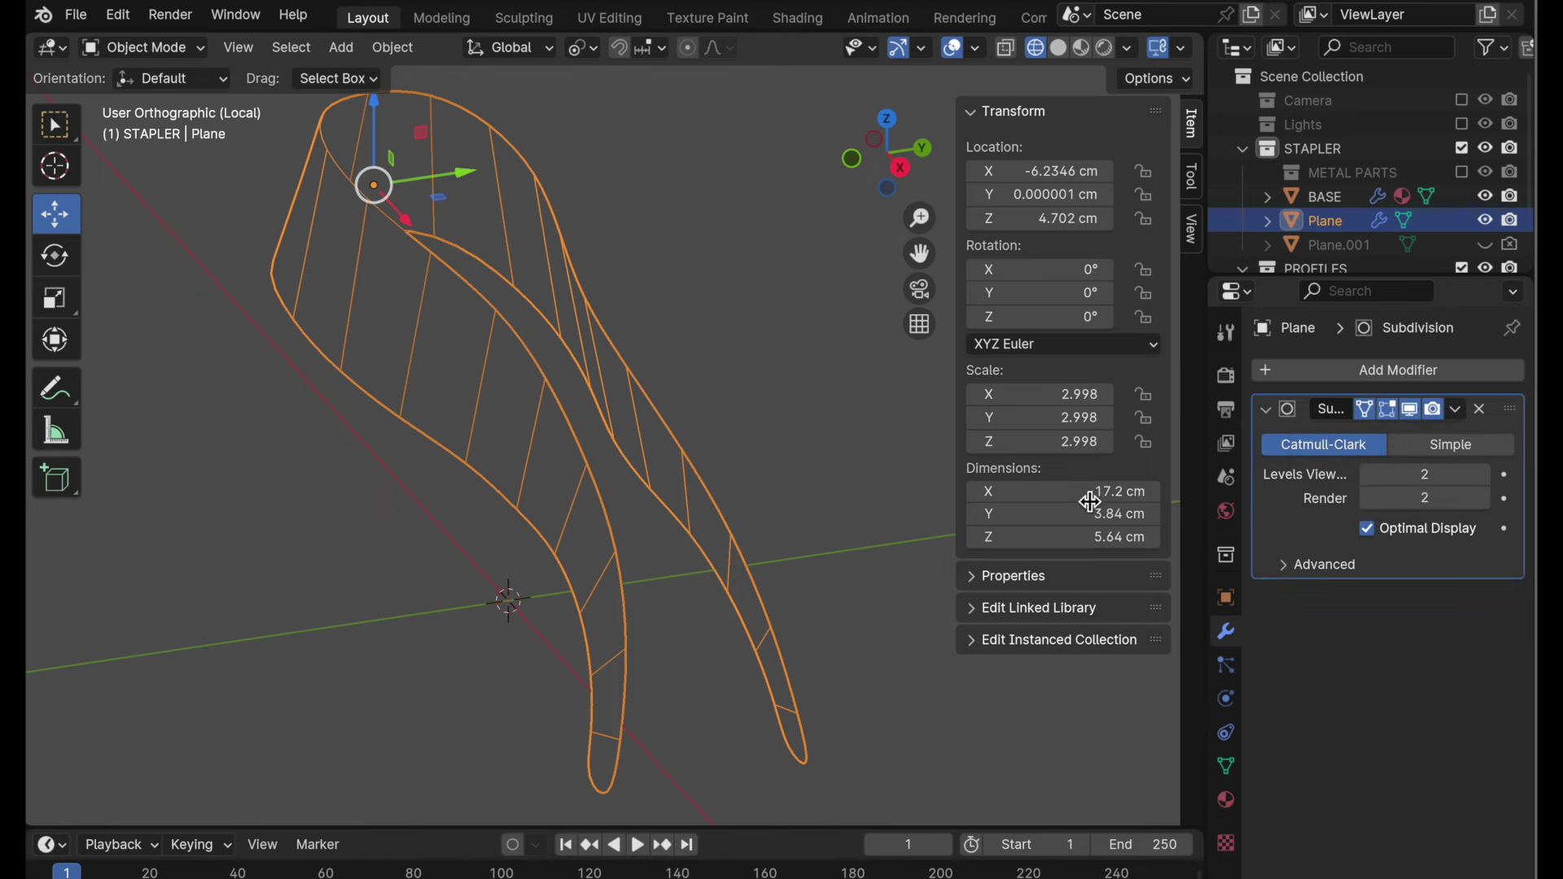
pyautogui.press('Tab')
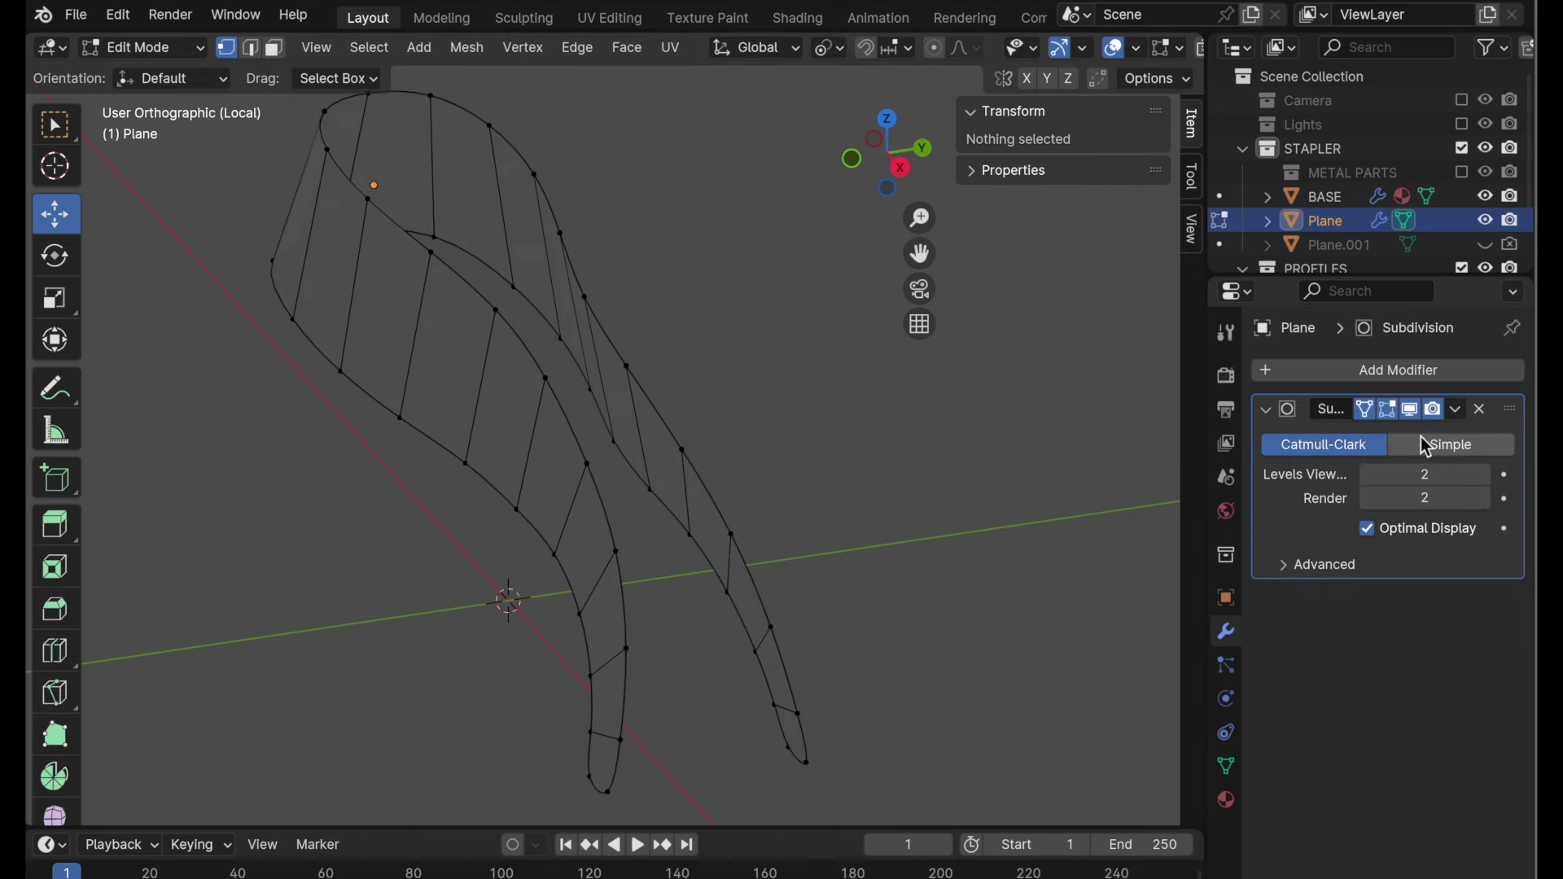
# - Disable the Subdivision modifier's viewport display and bridge the two long upper-rim edge chains, leaving out the two edges at the rounded end's tip
pyautogui.click(1412, 410)
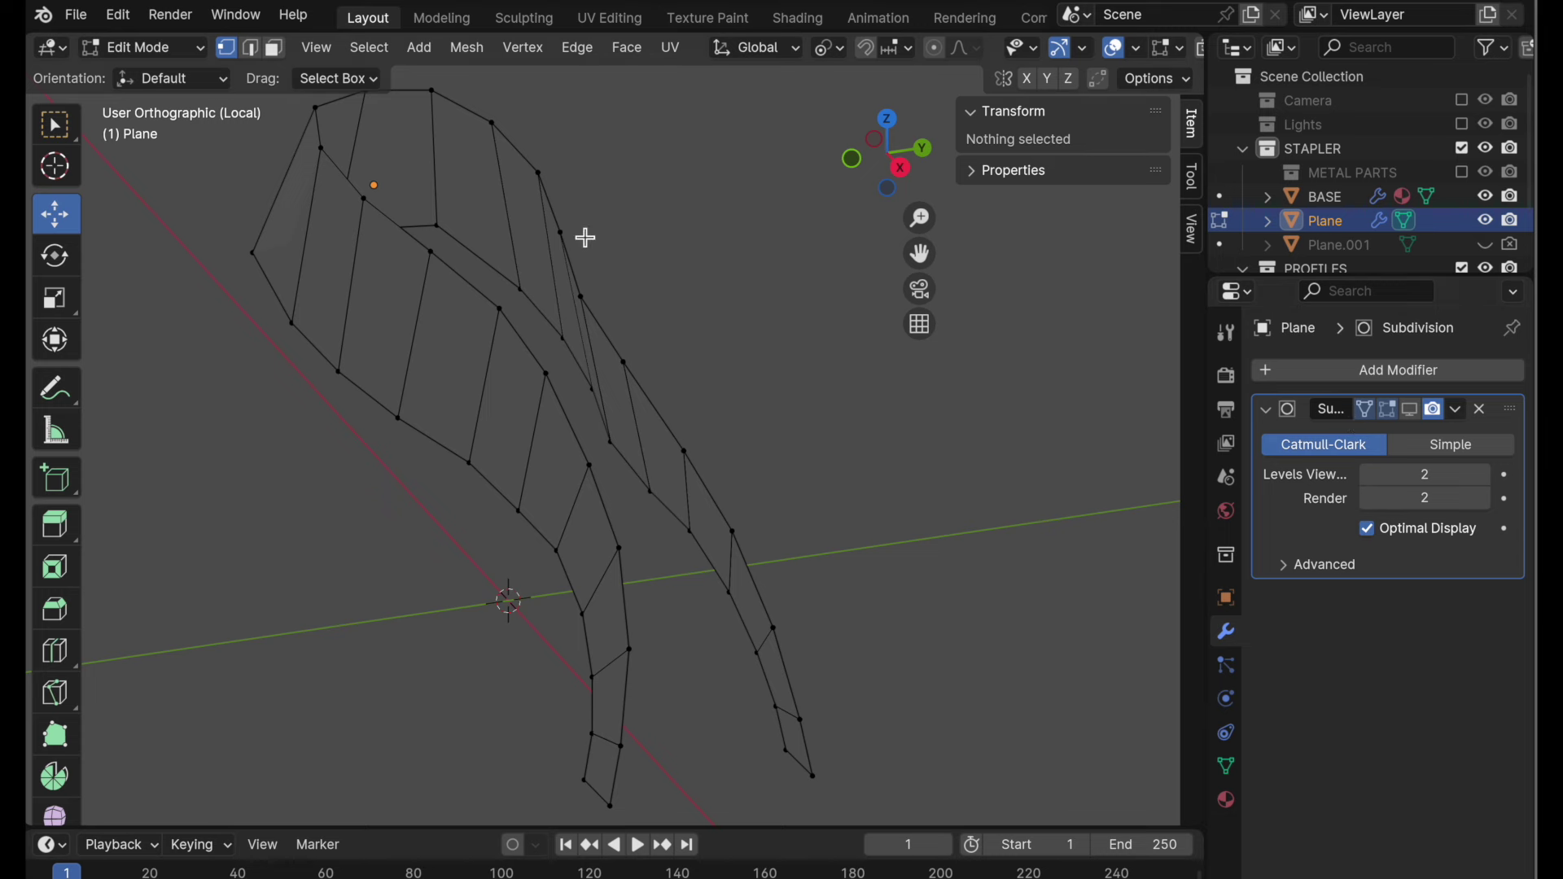
pyautogui.press('2')
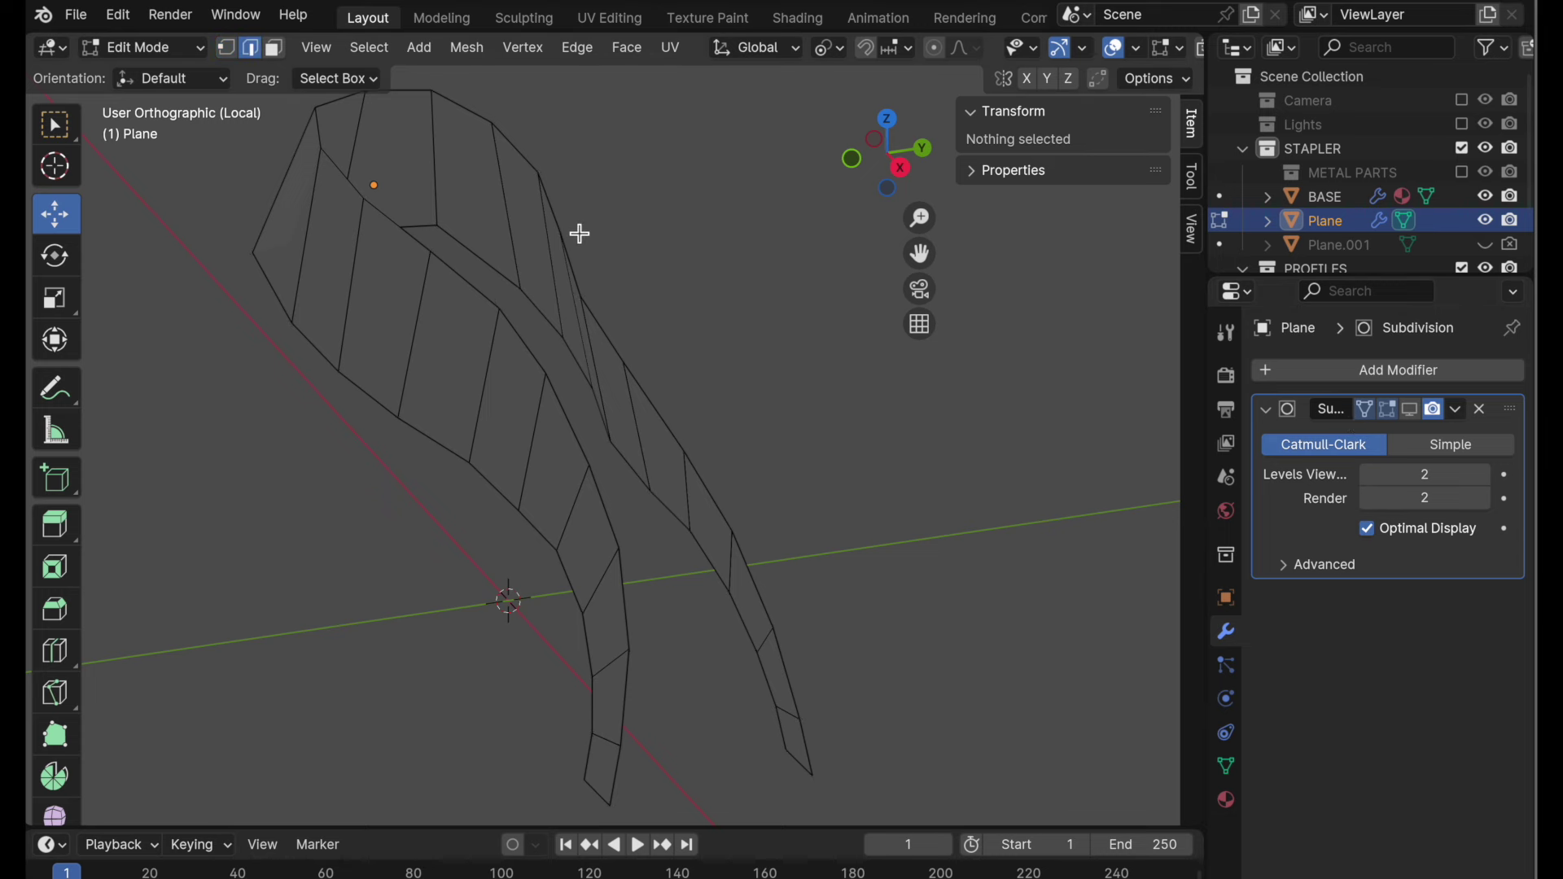
pyautogui.keyDown('alt'); pyautogui.click(639, 675); pyautogui.keyUp('alt')
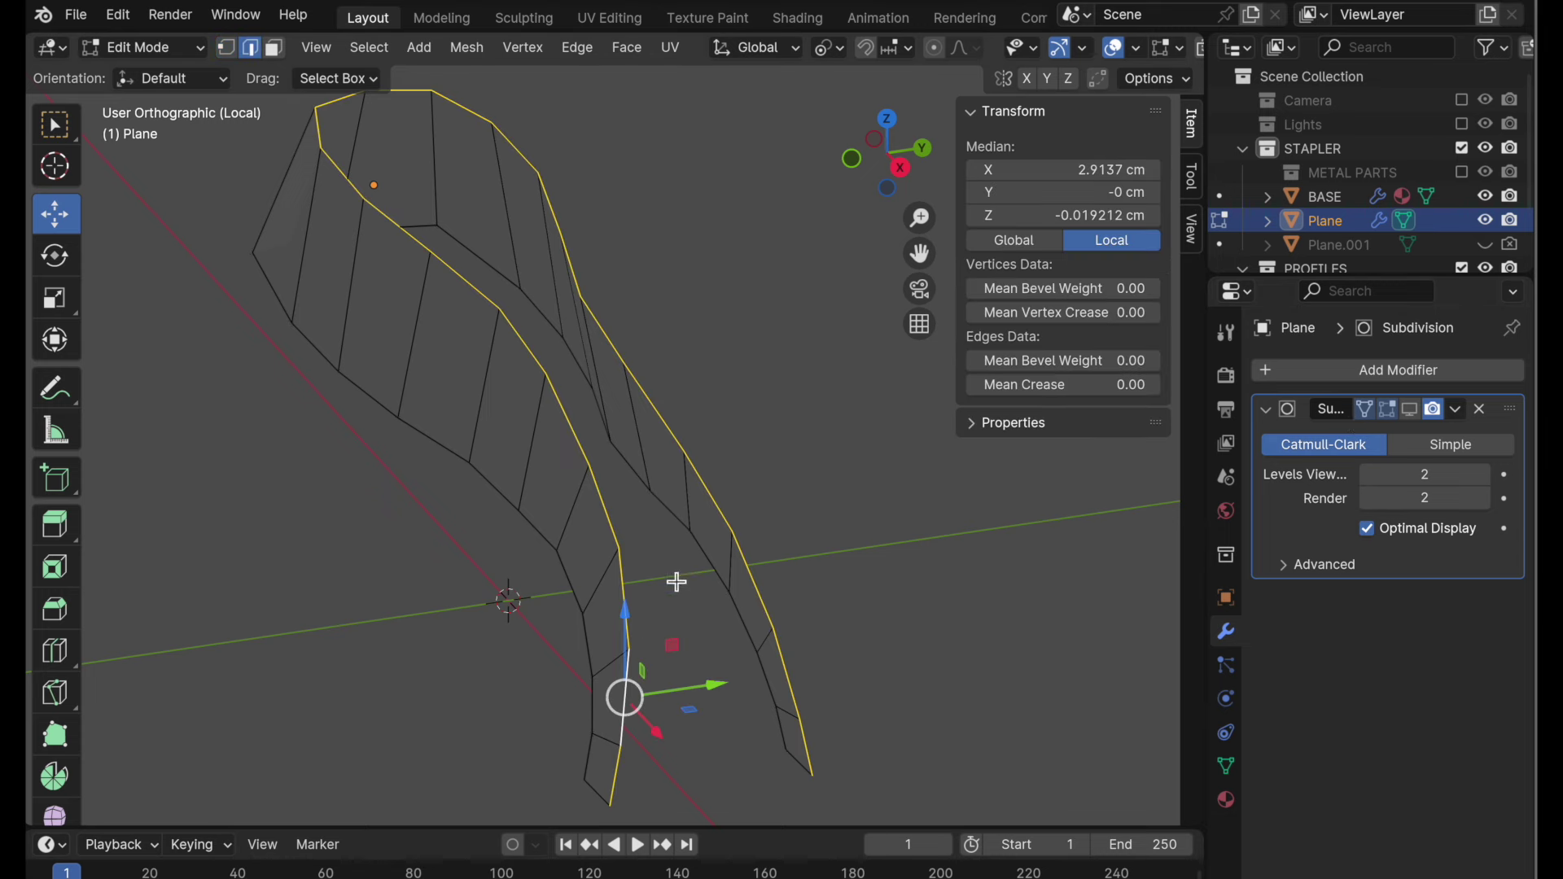
pyautogui.moveTo(677, 582)
pyautogui.mouseDown(button='middle')
pyautogui.moveTo(638, 545)
pyautogui.moveTo(649, 569)
pyautogui.mouseUp(button='middle')
pyautogui.press('c')
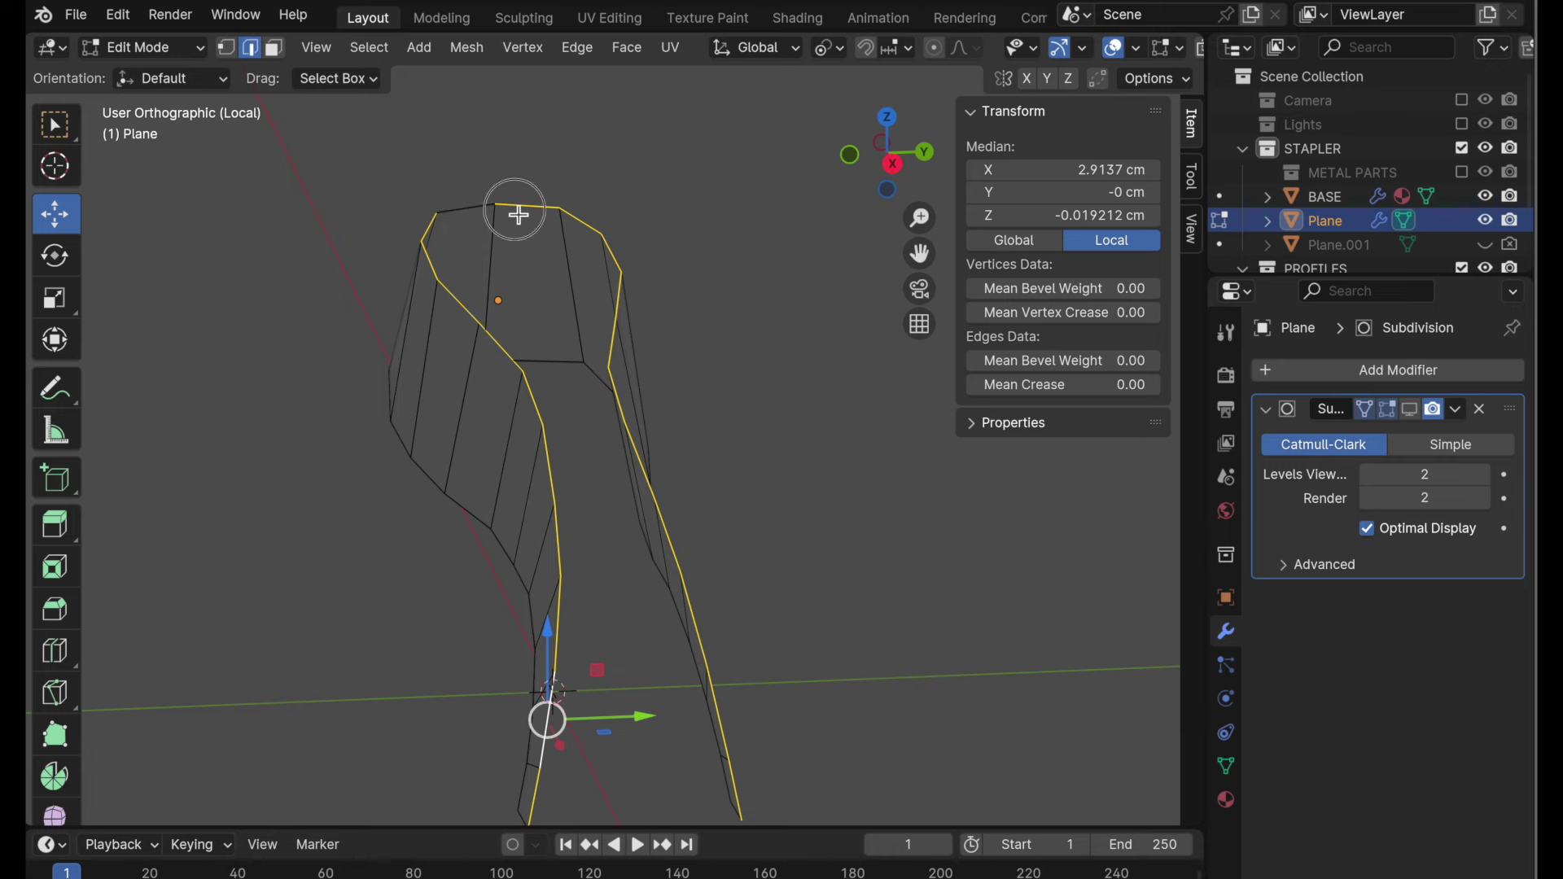
pyautogui.click(520, 214)
pyautogui.press('Escape')
pyautogui.moveTo(653, 464)
pyautogui.mouseDown(button='middle')
pyautogui.moveTo(720, 479)
pyautogui.moveTo(756, 435)
pyautogui.mouseUp(button='middle')
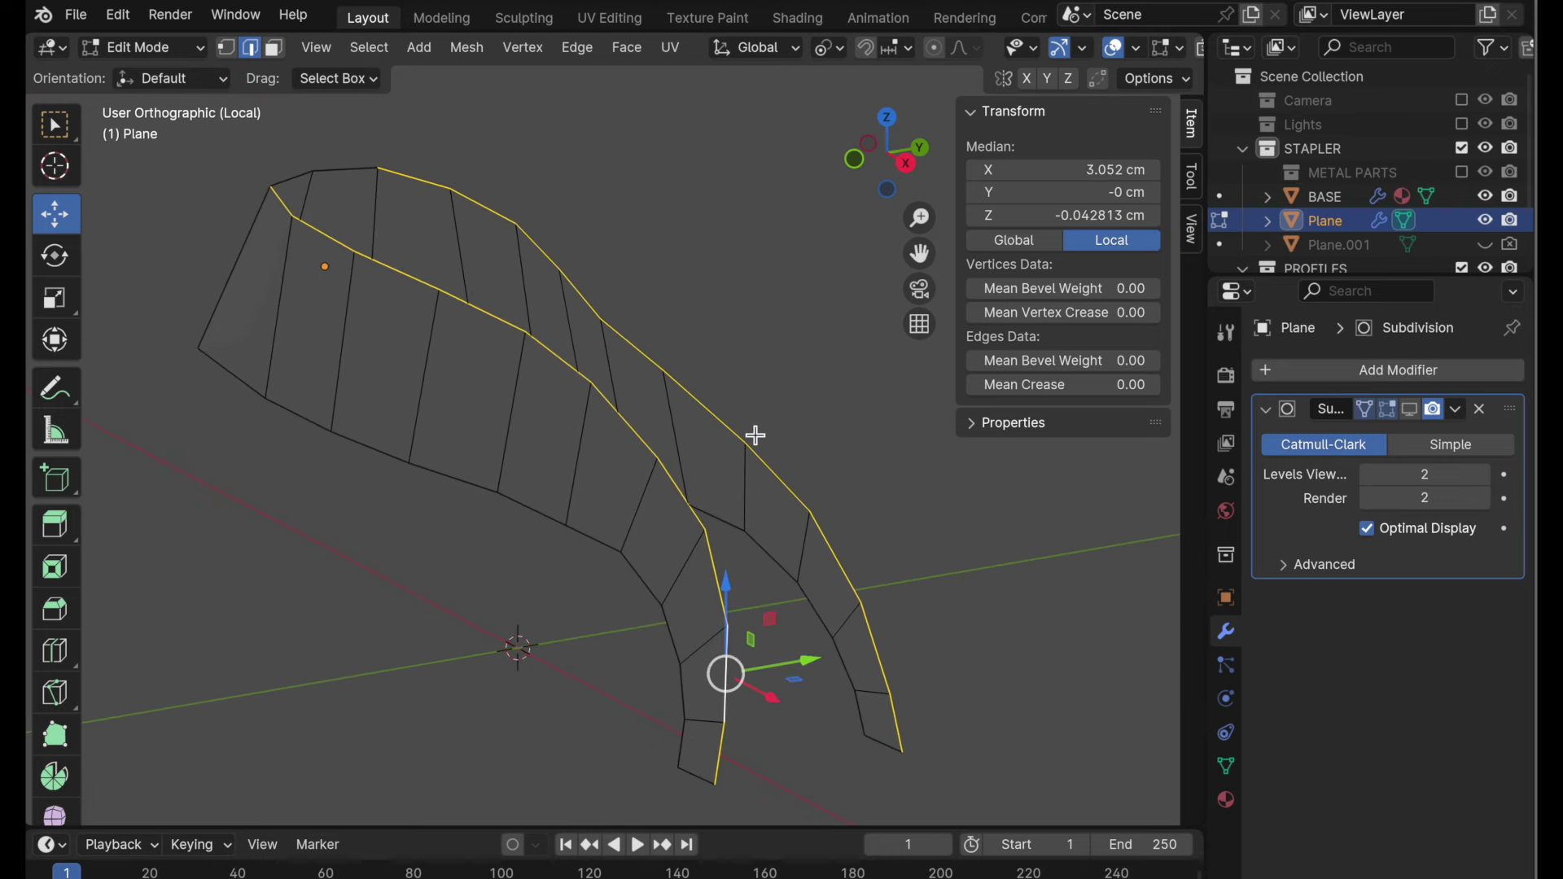
pyautogui.press('super+e')
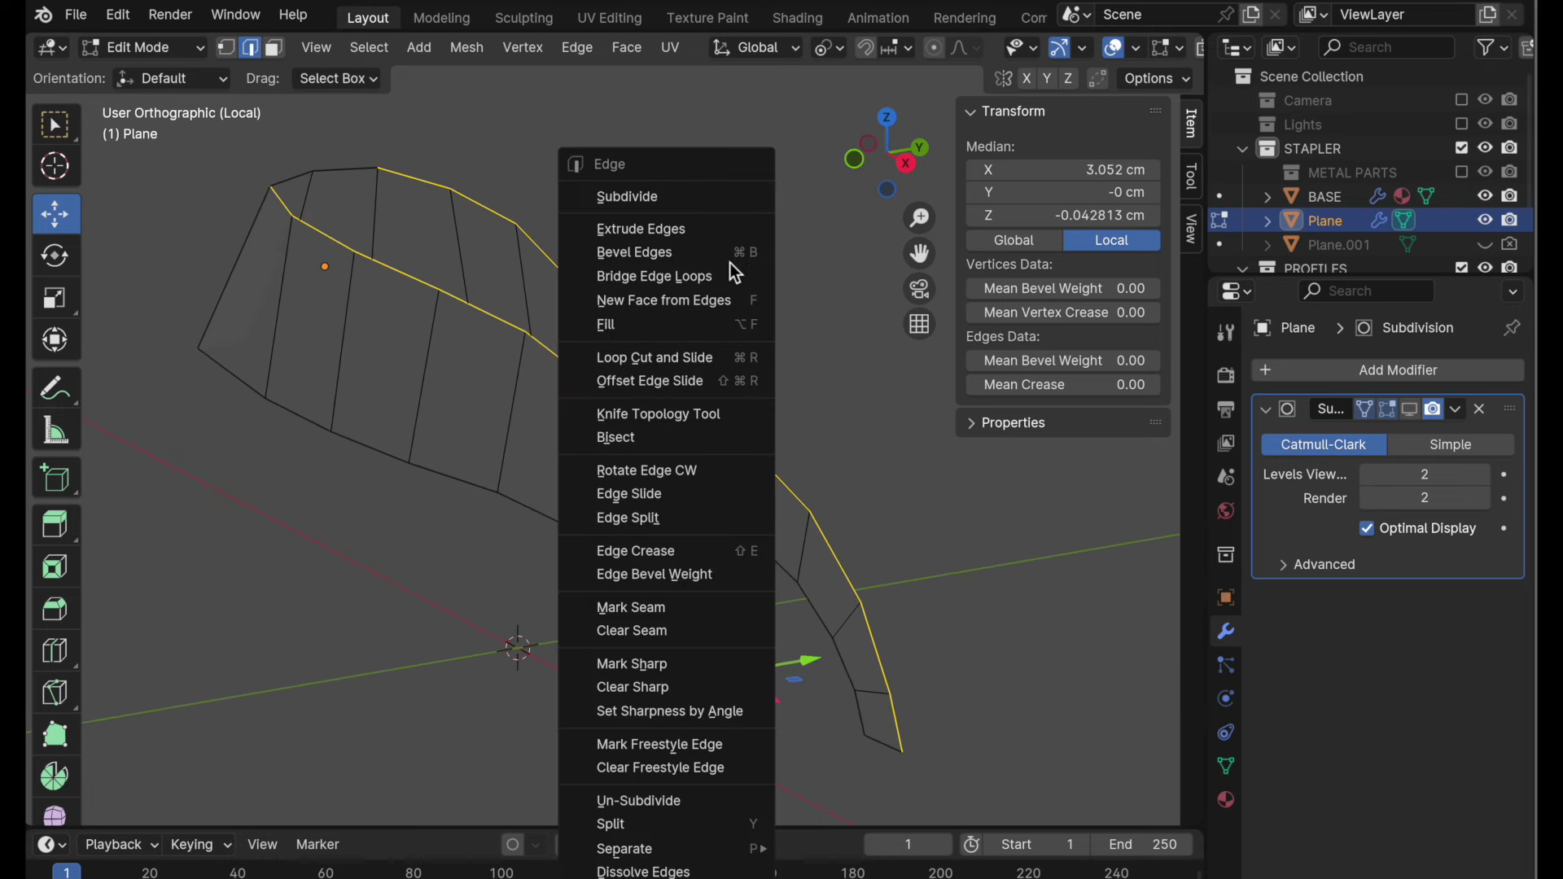
pyautogui.click(719, 277)
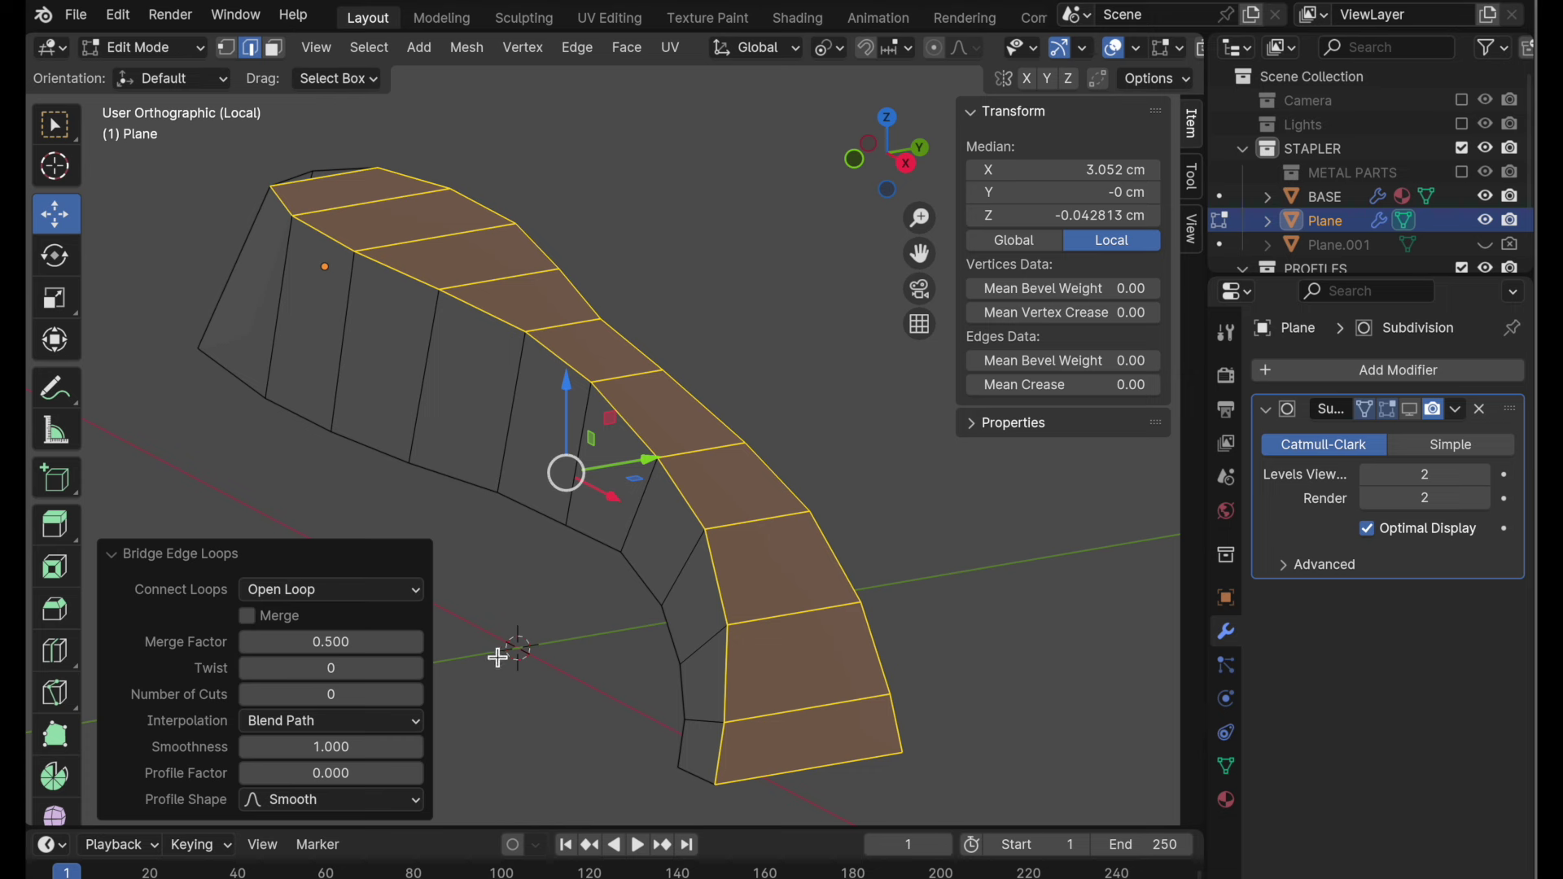
# - Set the bridged faces to 1 cut with Linear interpolation
pyautogui.click(416, 696)
pyautogui.moveTo(847, 508); pyautogui.dragTo(739, 481, button='middle')
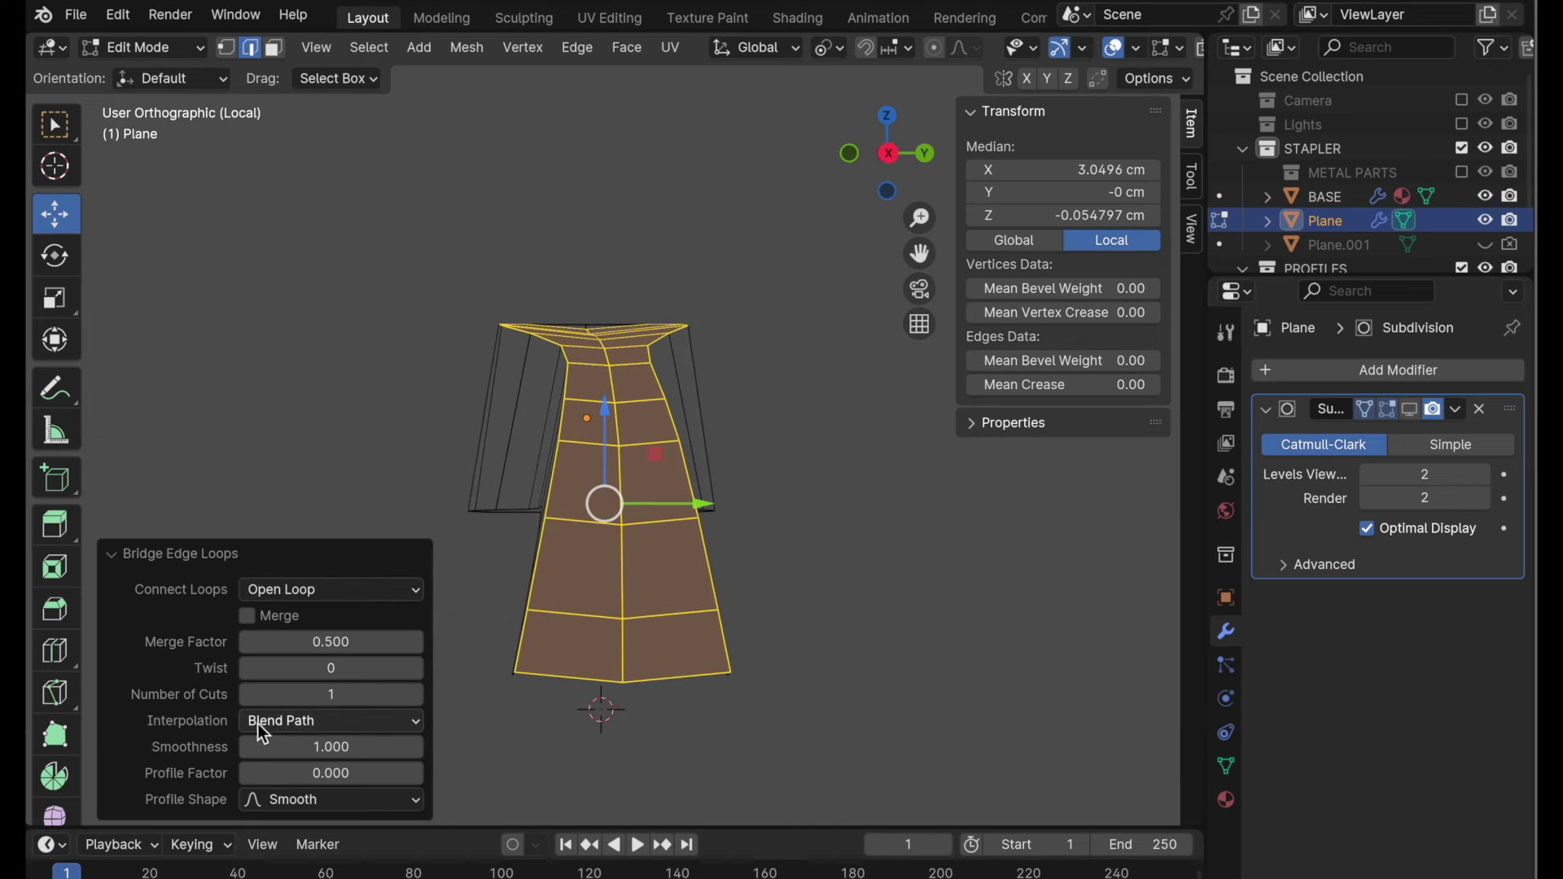
pyautogui.click(326, 719)
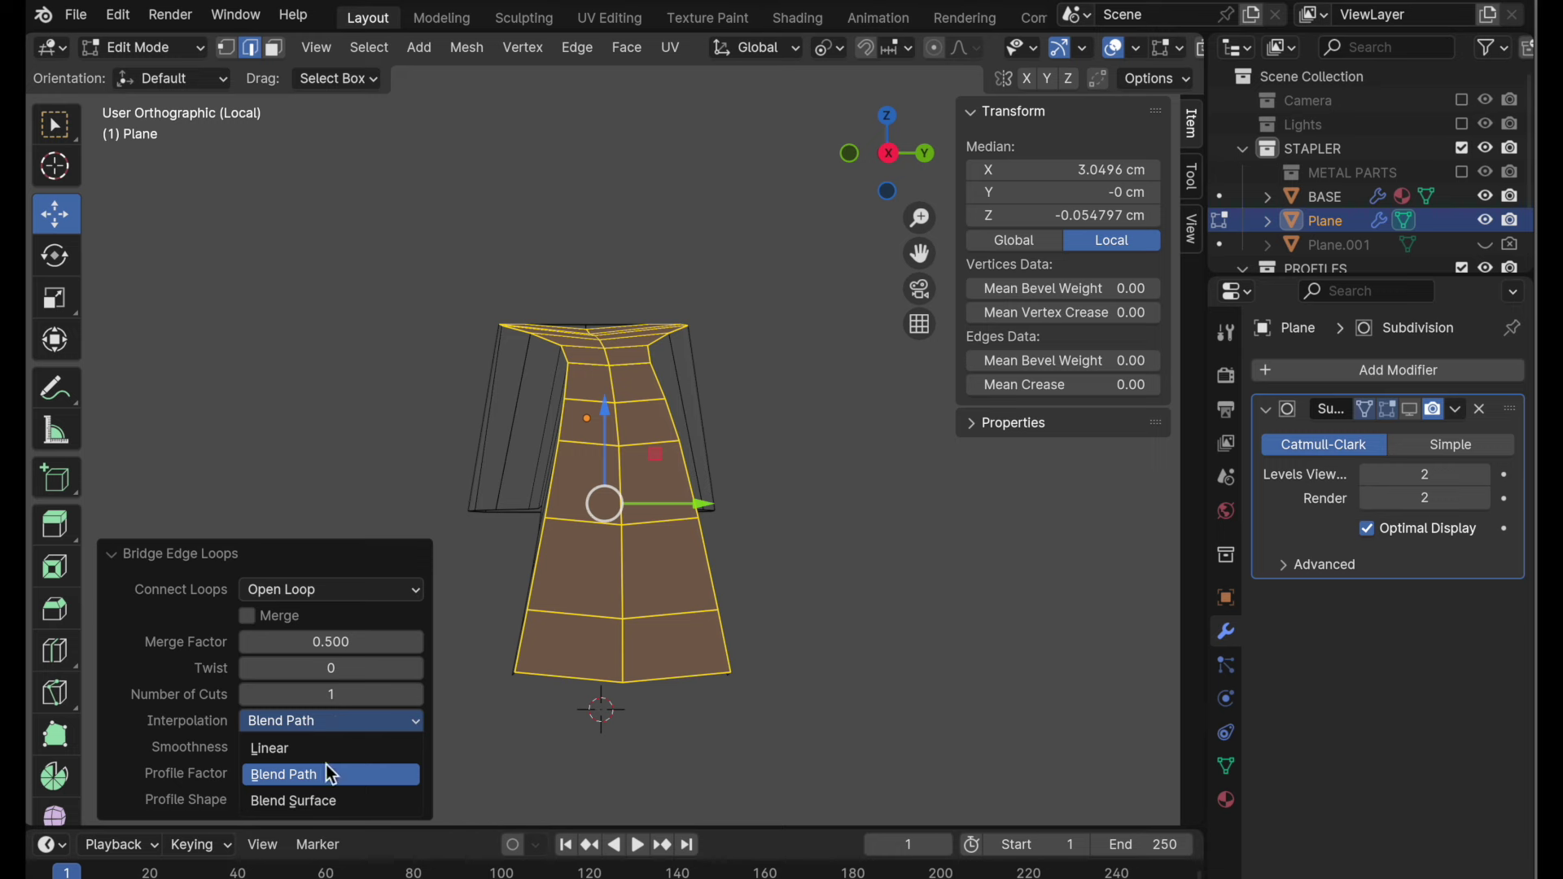
pyautogui.click(326, 743)
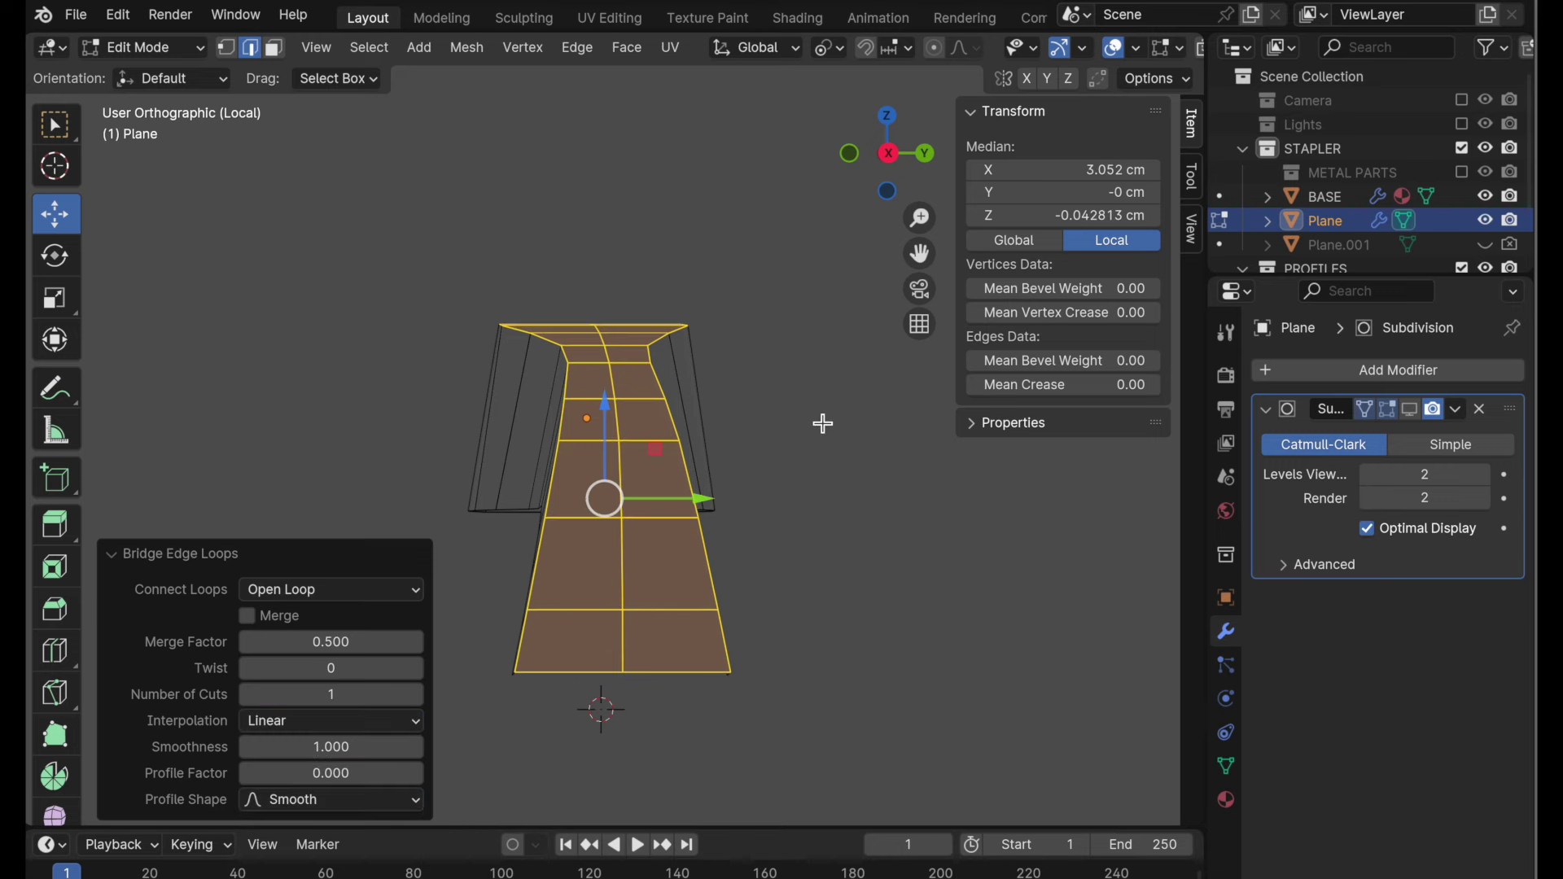
# - Select the centre edge loop along the bridged top and offset it outward about 0.056 cm with Shrink/Fatten
pyautogui.click(705, 419)
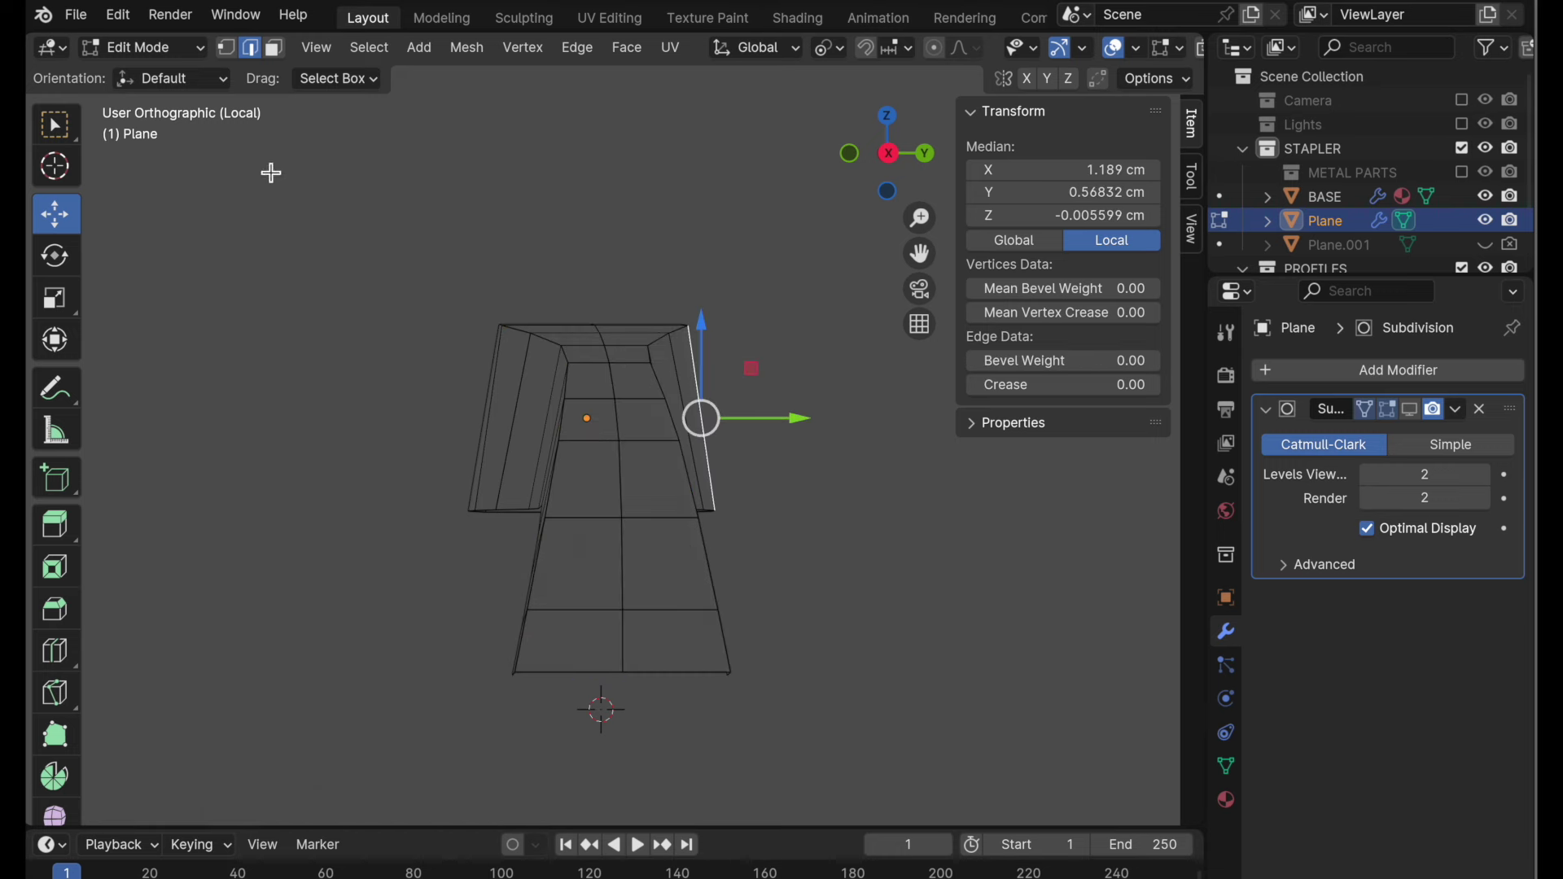
pyautogui.keyDown('alt'); pyautogui.click(625, 581); pyautogui.keyUp('alt')
pyautogui.moveTo(625, 580); pyautogui.dragTo(768, 649, button='middle')
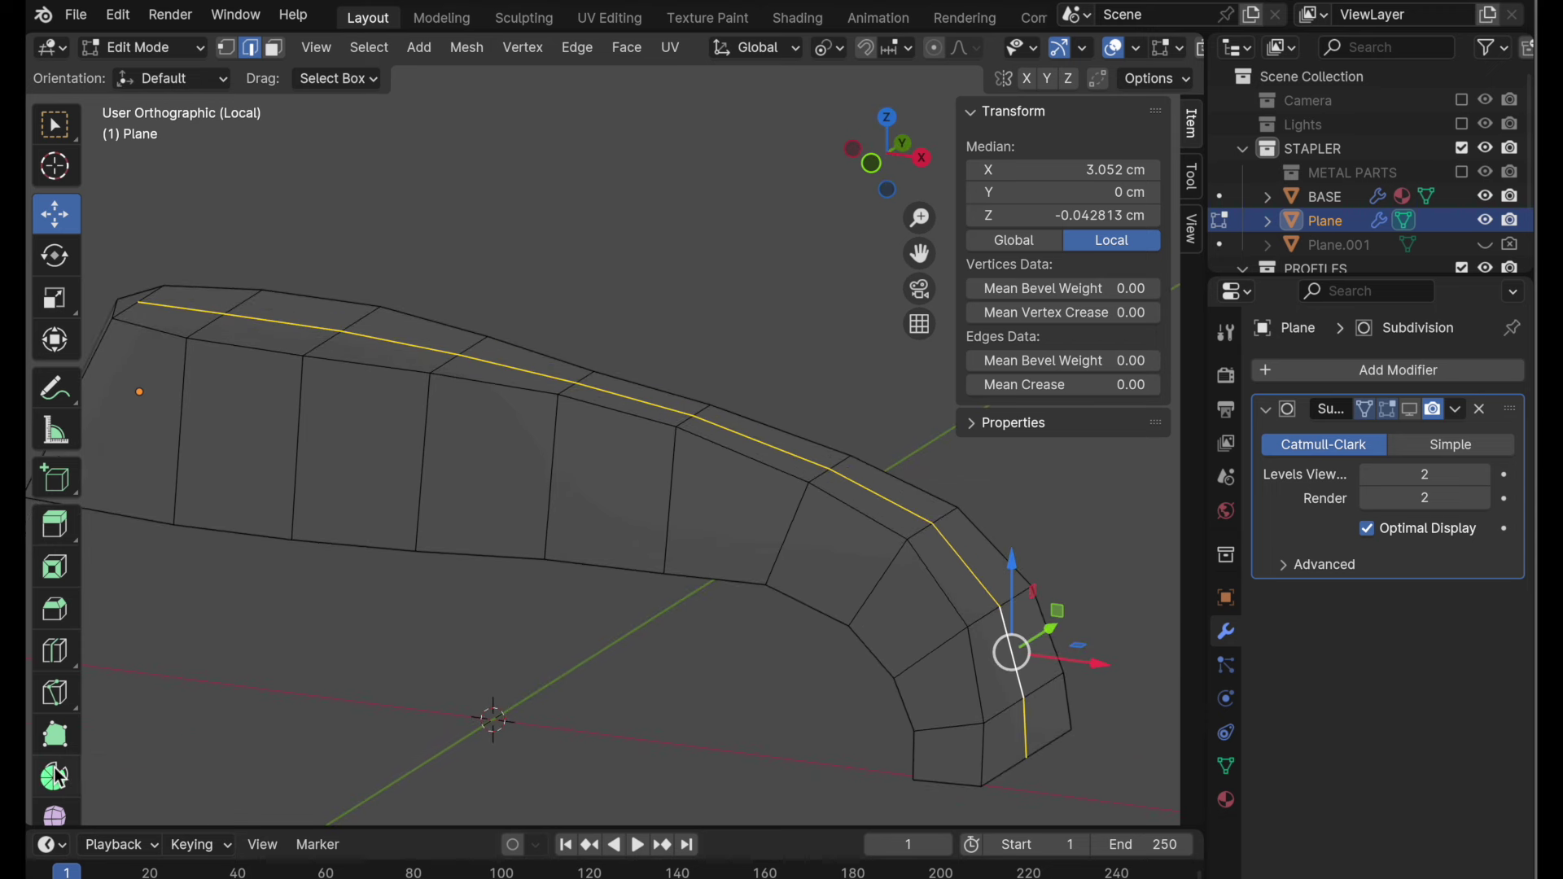
pyautogui.scroll(-5, 57, 749)
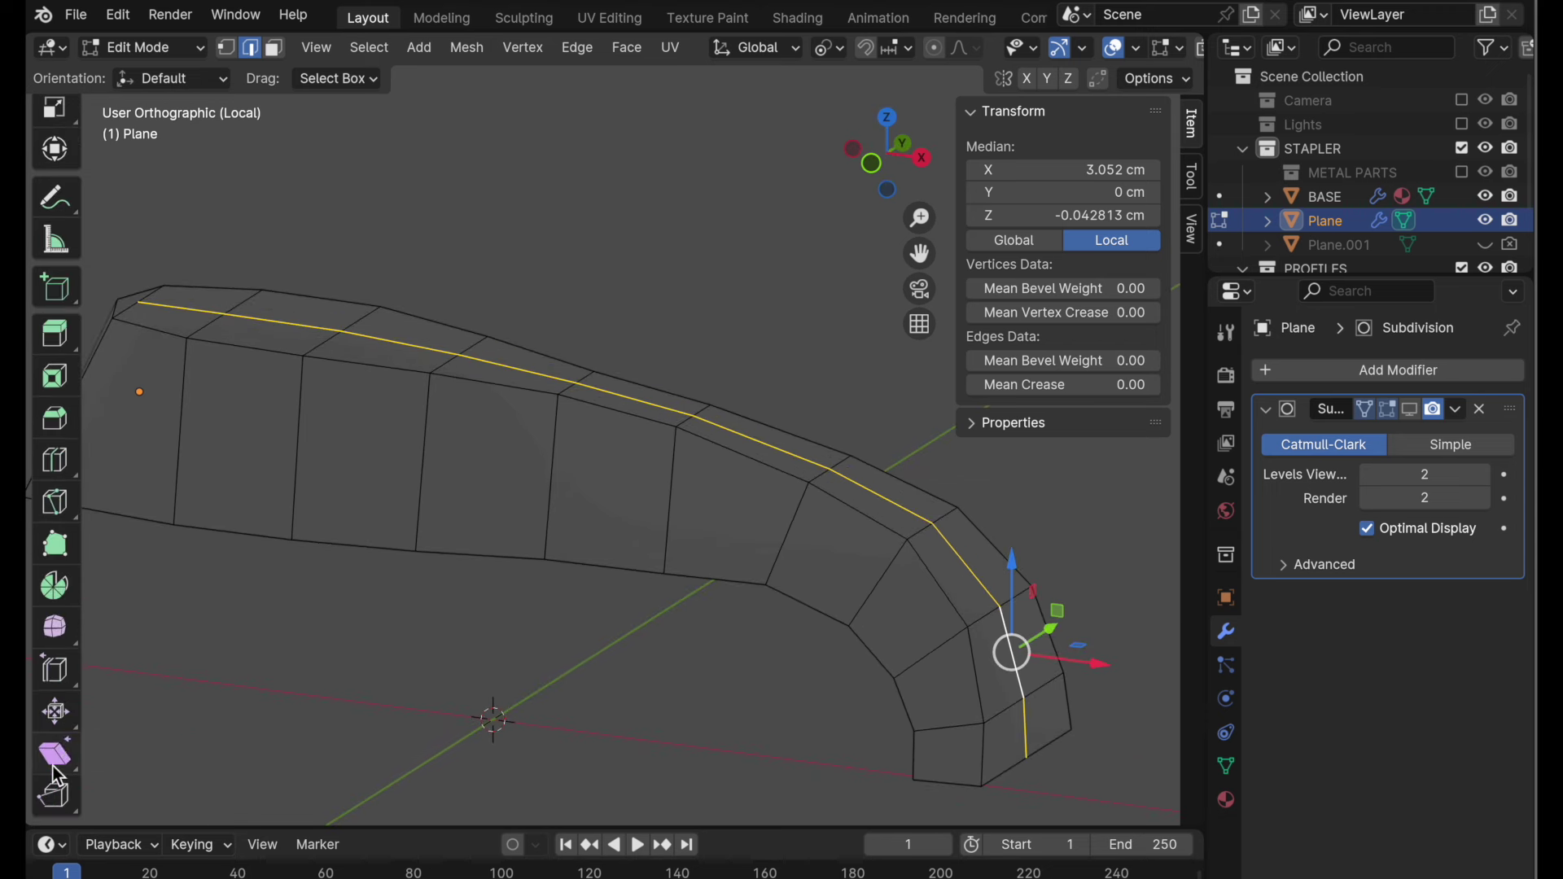
pyautogui.click(61, 712)
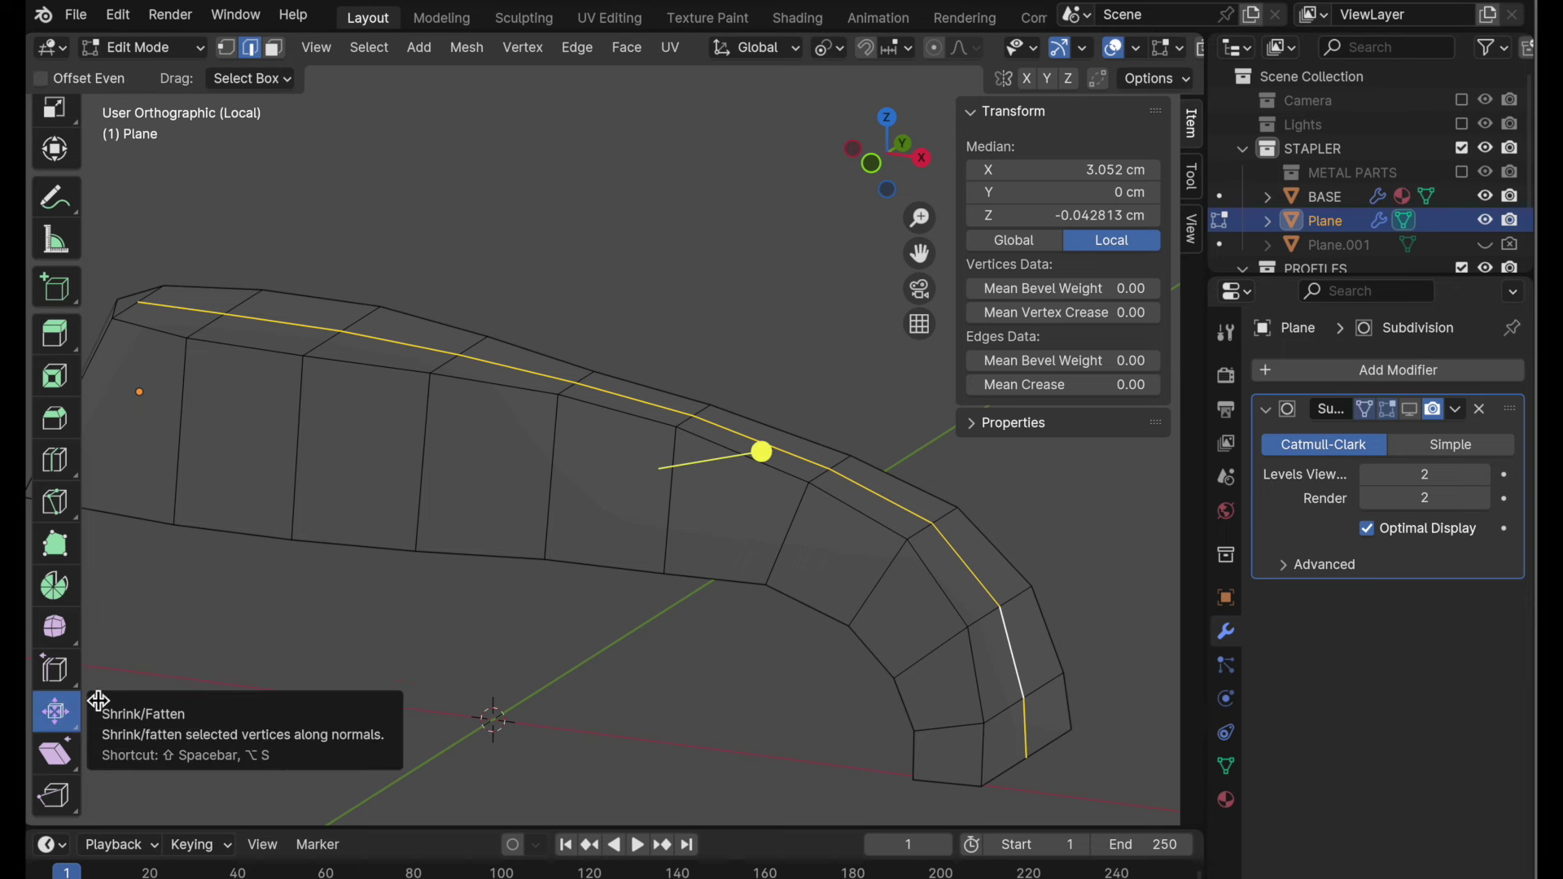
pyautogui.click(875, 163)
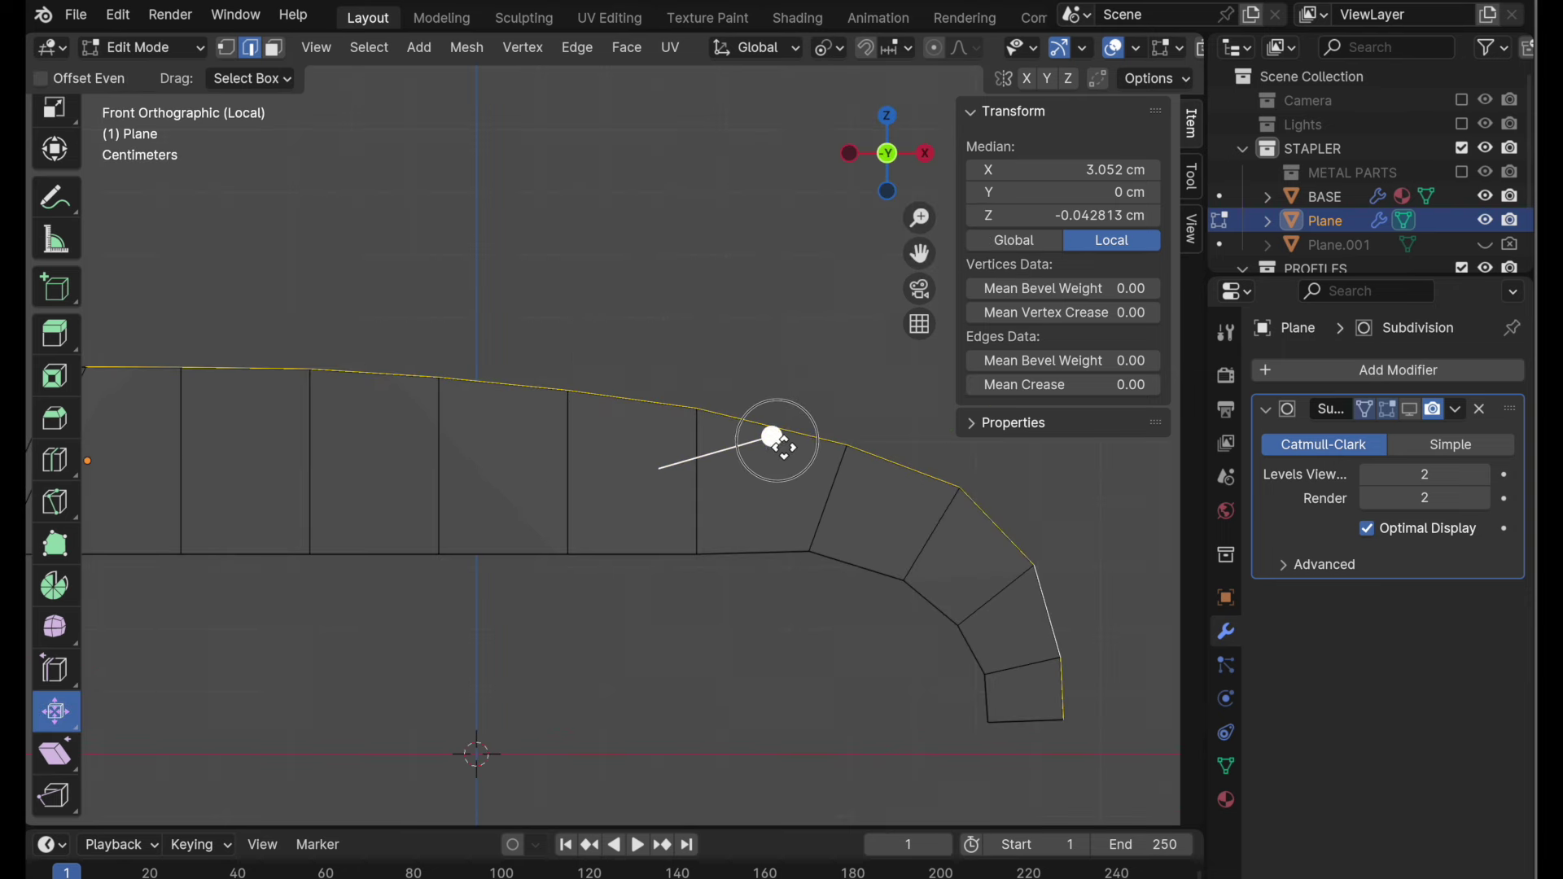
pyautogui.moveTo(774, 439); pyautogui.dragTo(778, 434)
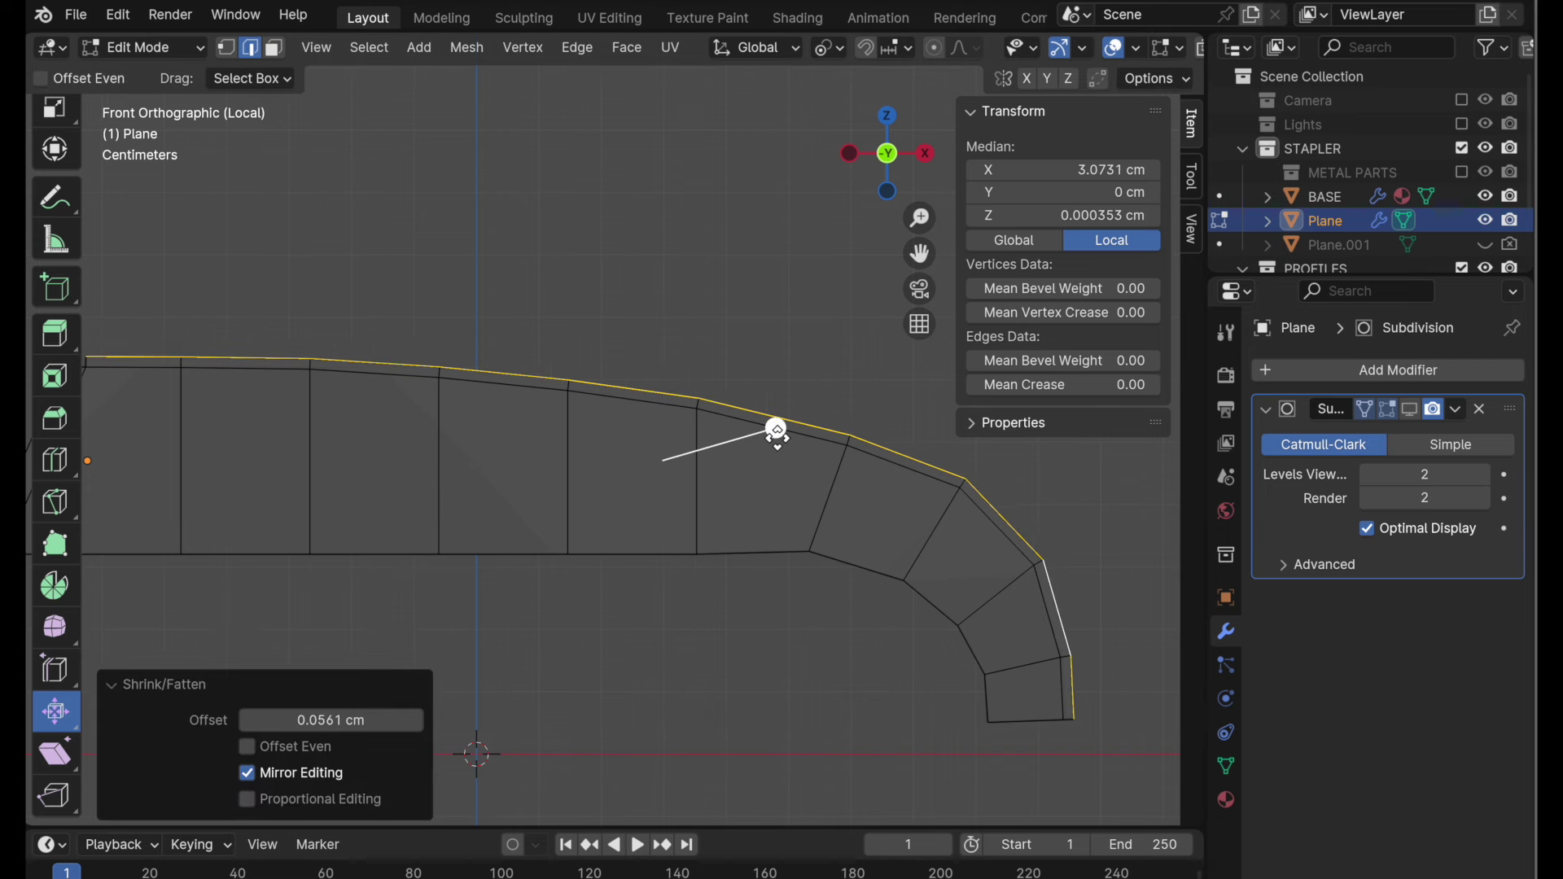
# - Re-enable the Subdivision modifier's viewport display to check the rounded end of the top surface
pyautogui.moveTo(774, 429); pyautogui.dragTo(933, 580, button='middle')
pyautogui.keyDown('ctrl'); pyautogui.moveTo(399, 463); pyautogui.dragTo(528, 308, button='middle'); pyautogui.keyUp('ctrl')
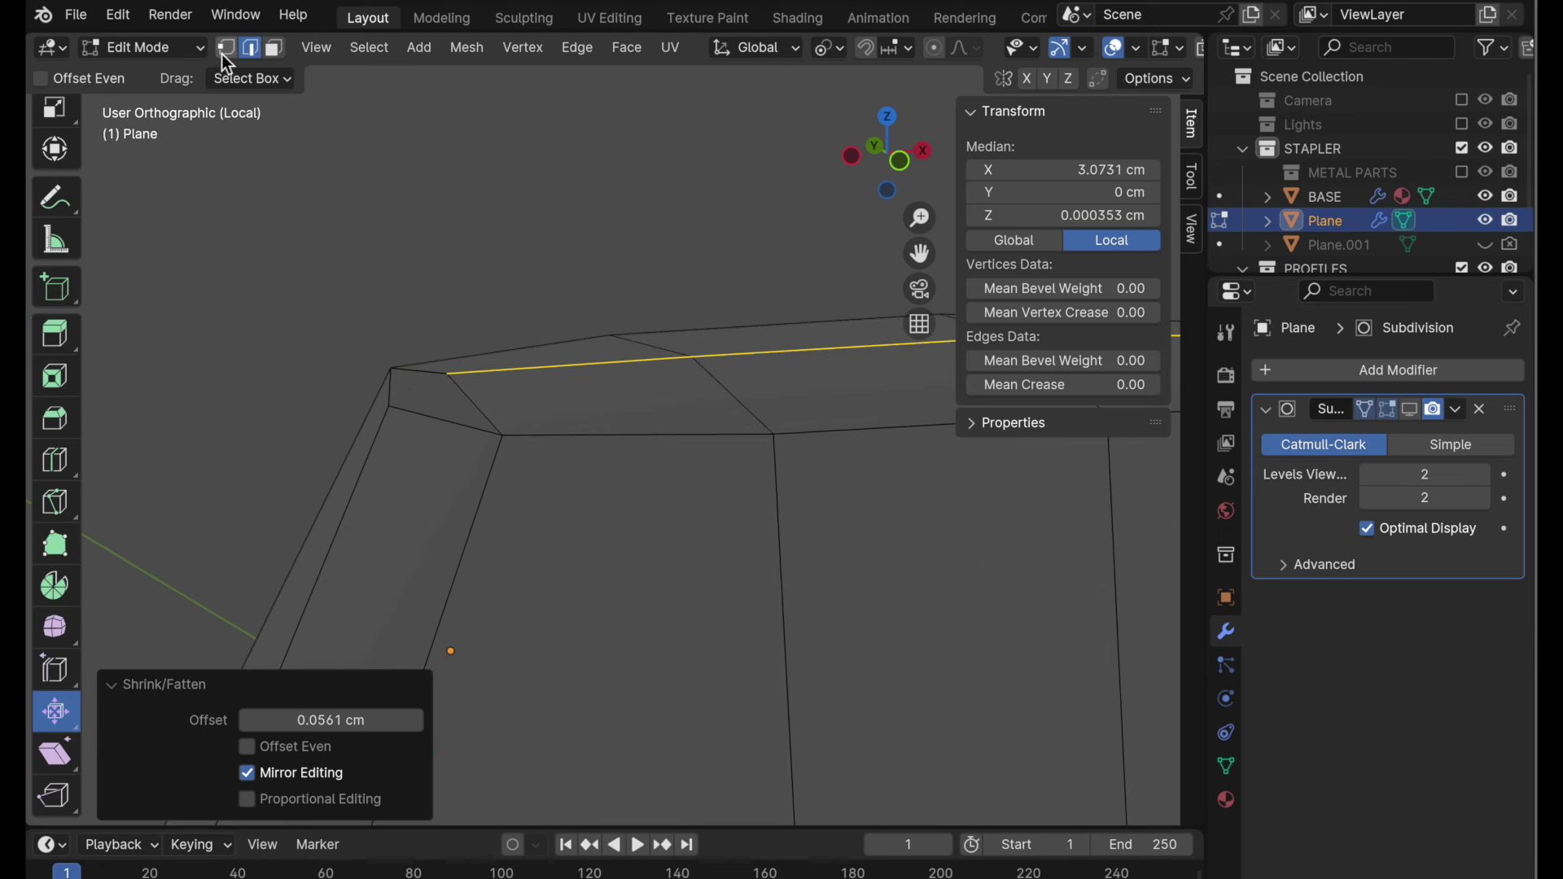
pyautogui.click(1411, 409)
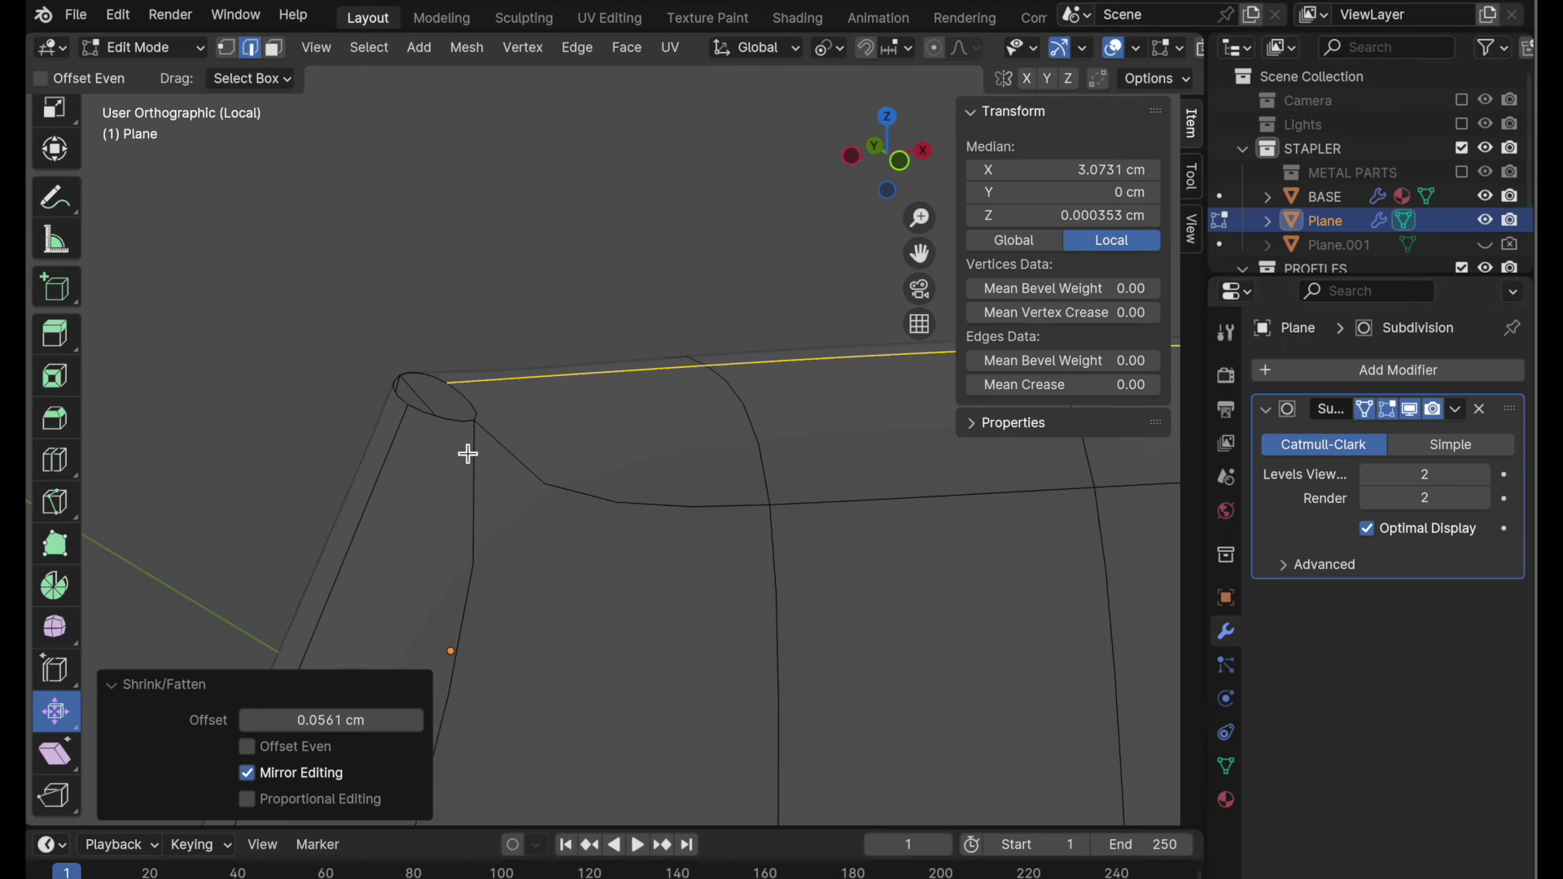
# - In front view, move the end vertex of the top's centre line along X to about -0.098 cm, near the rounded tip
pyautogui.moveTo(467, 451); pyautogui.dragTo(487, 470, button='middle')
pyautogui.click(227, 47)
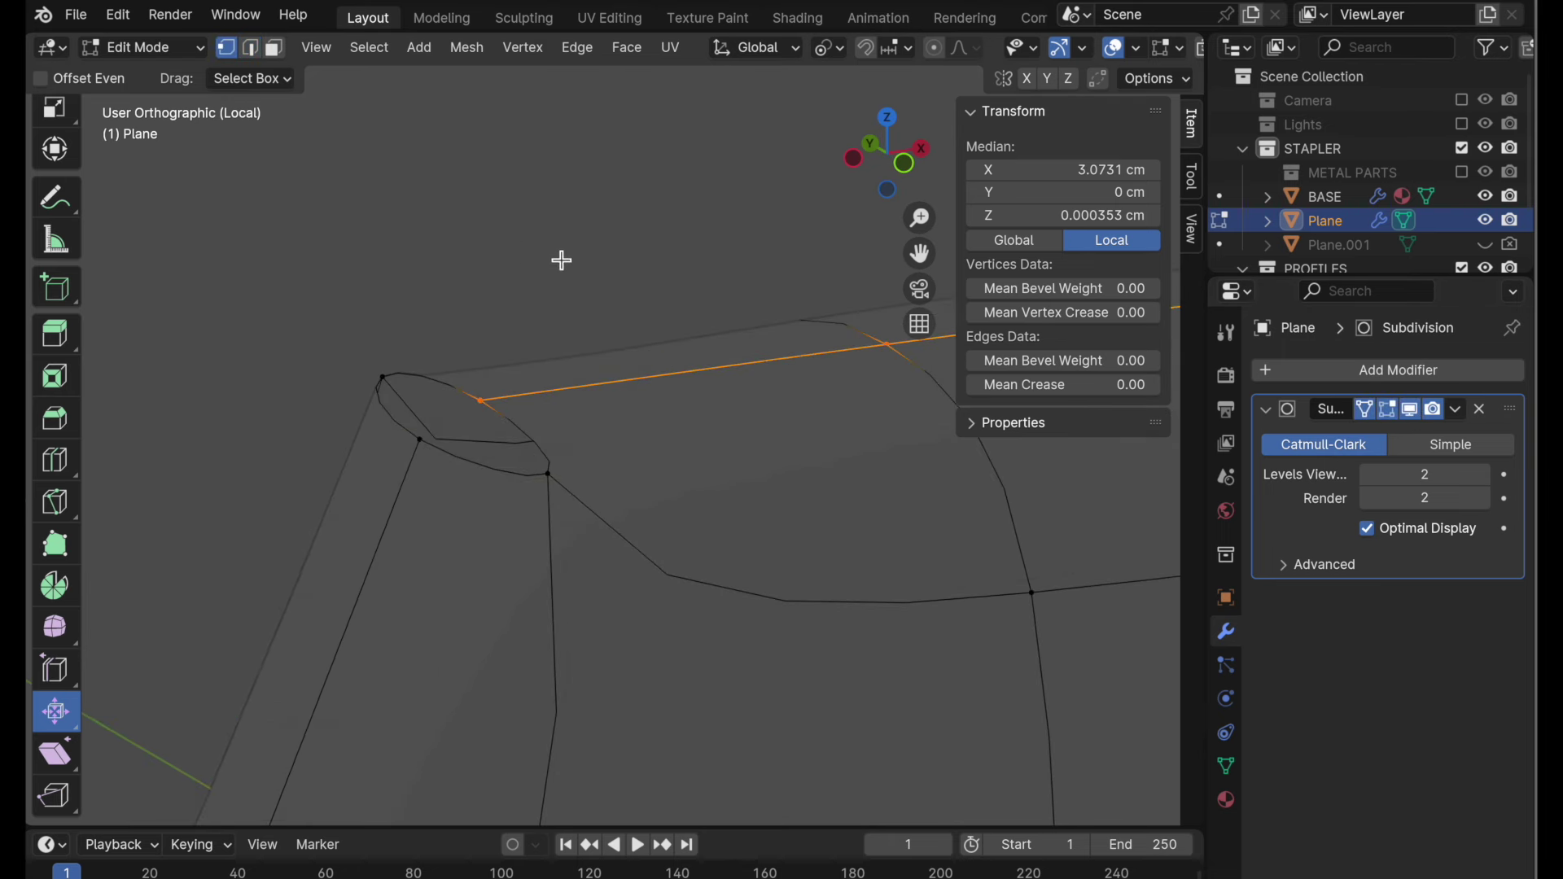
pyautogui.click(558, 258)
pyautogui.click(489, 407)
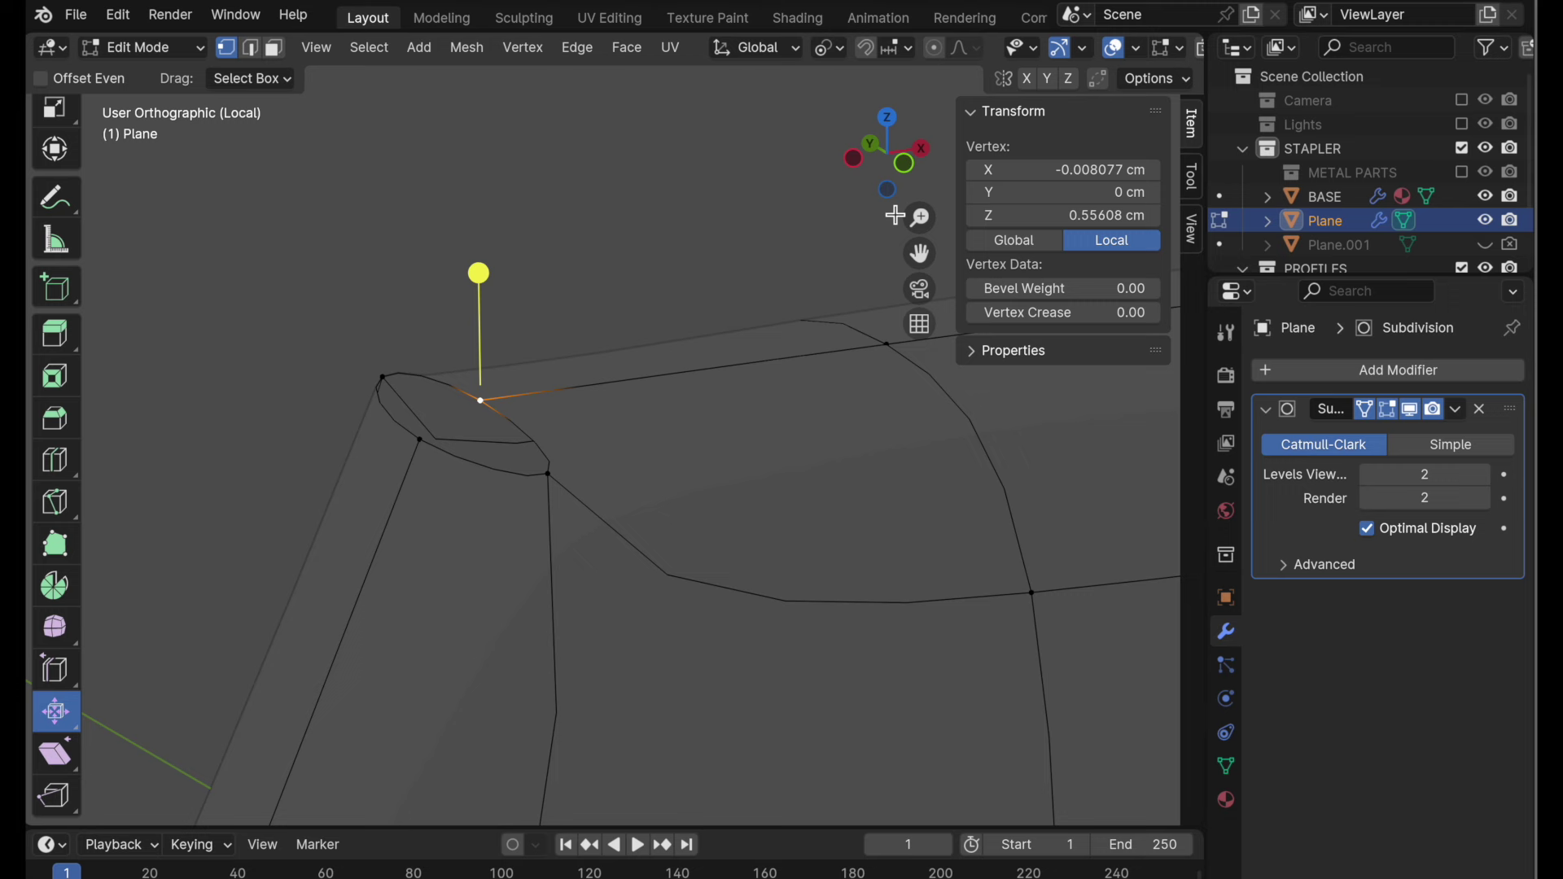
pyautogui.click(905, 164)
pyautogui.scroll(3, 593, 373)
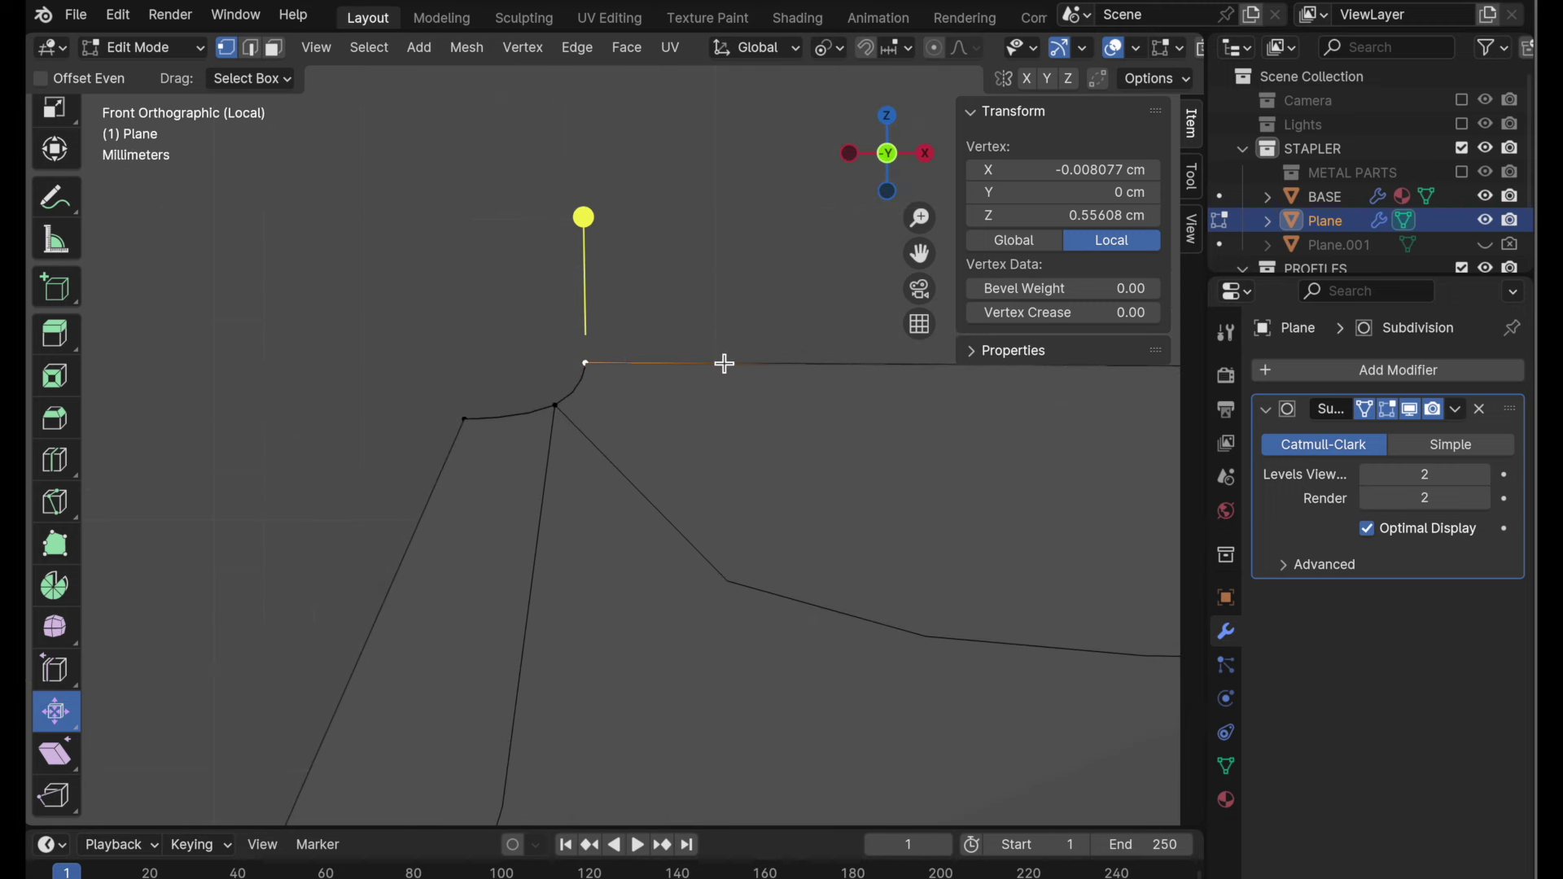
pyautogui.moveTo(727, 365); pyautogui.dragTo(589, 364)
# - Merge the rounded end's tip vertex with the moved centre-line vertex, using At Last
pyautogui.keyDown('shift'); pyautogui.click(470, 424); pyautogui.keyUp('shift')
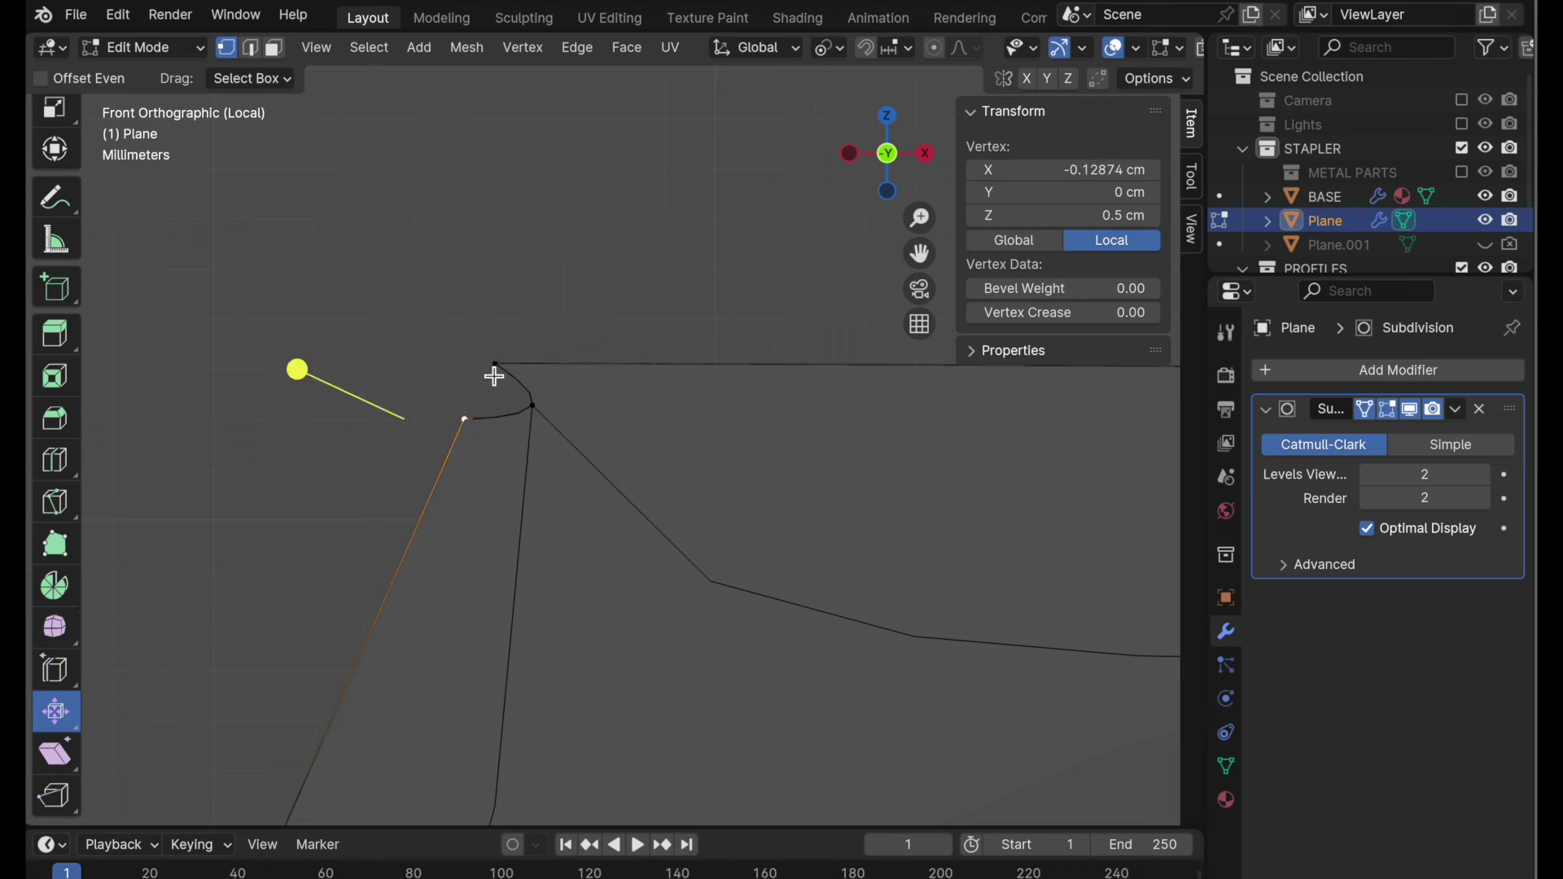
pyautogui.hotkey('ctrl', 'v')
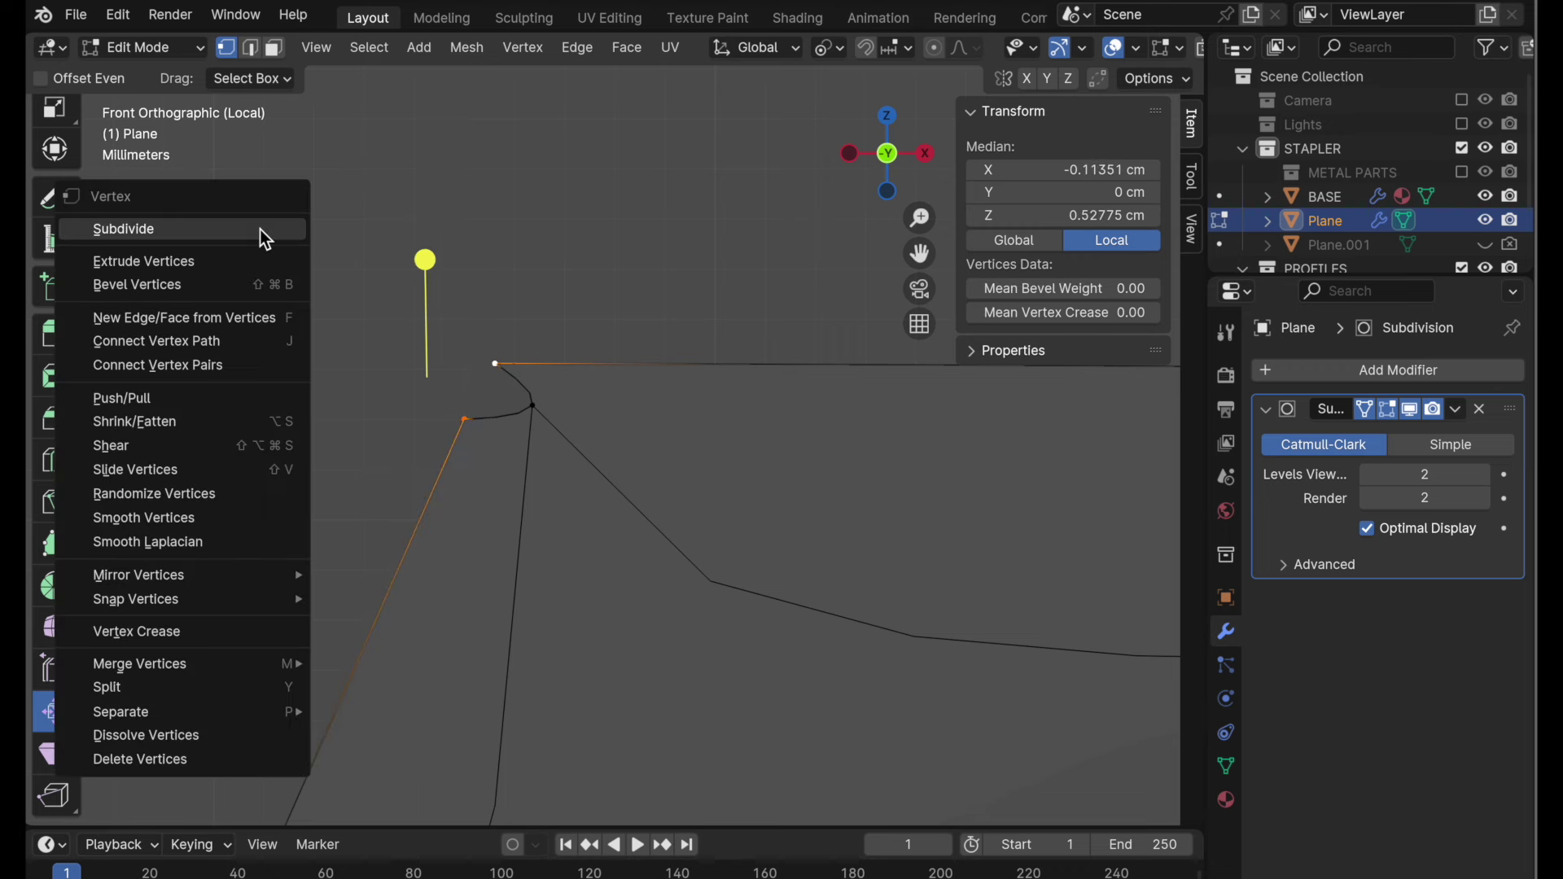
pyautogui.moveTo(279, 668)
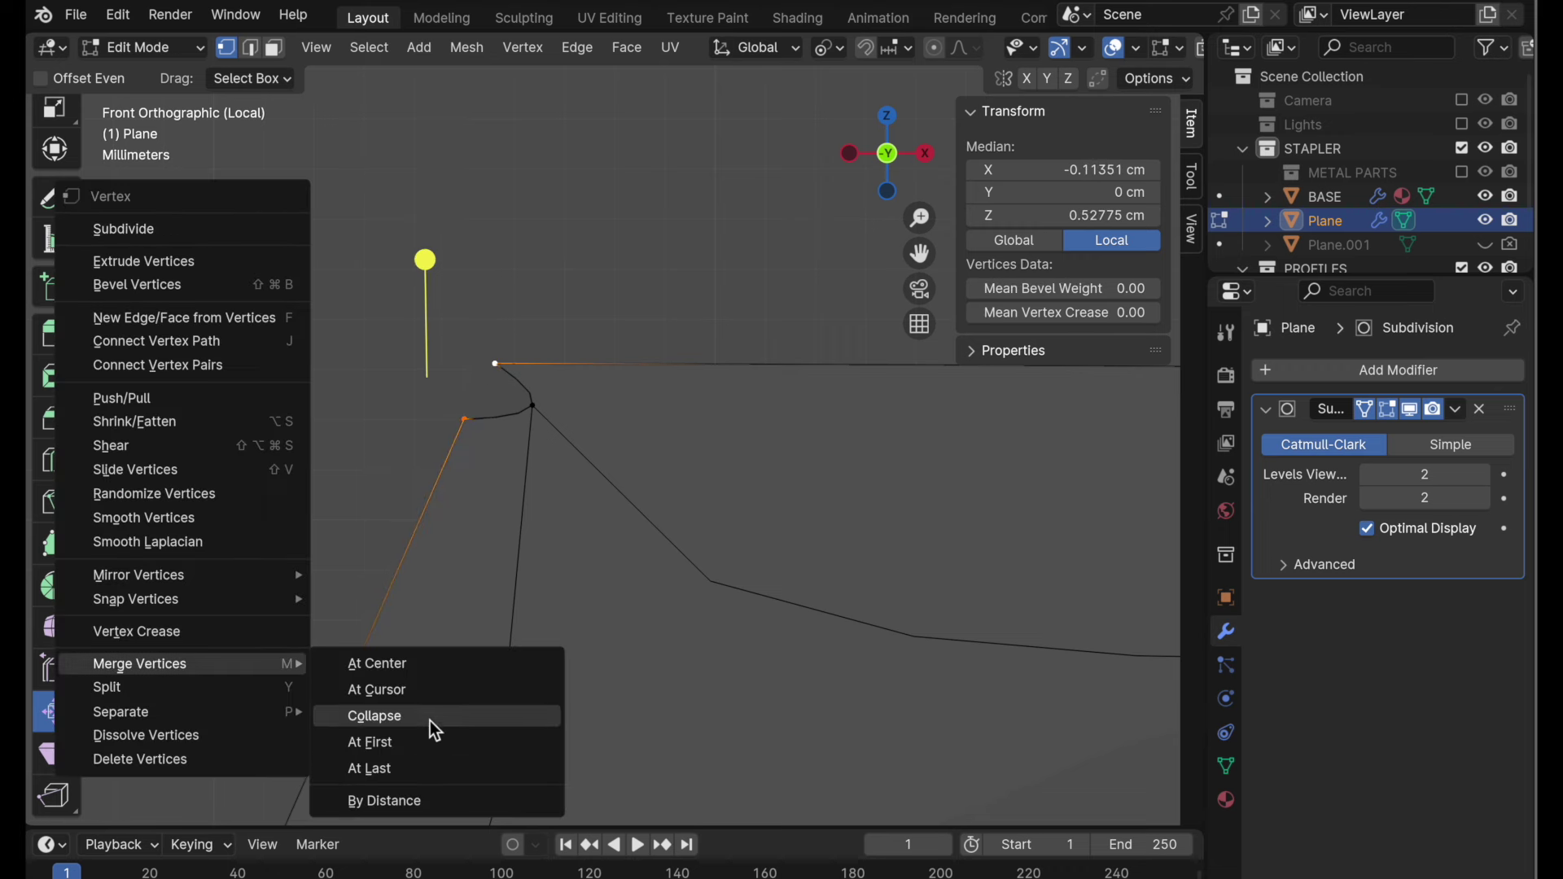
pyautogui.click(418, 771)
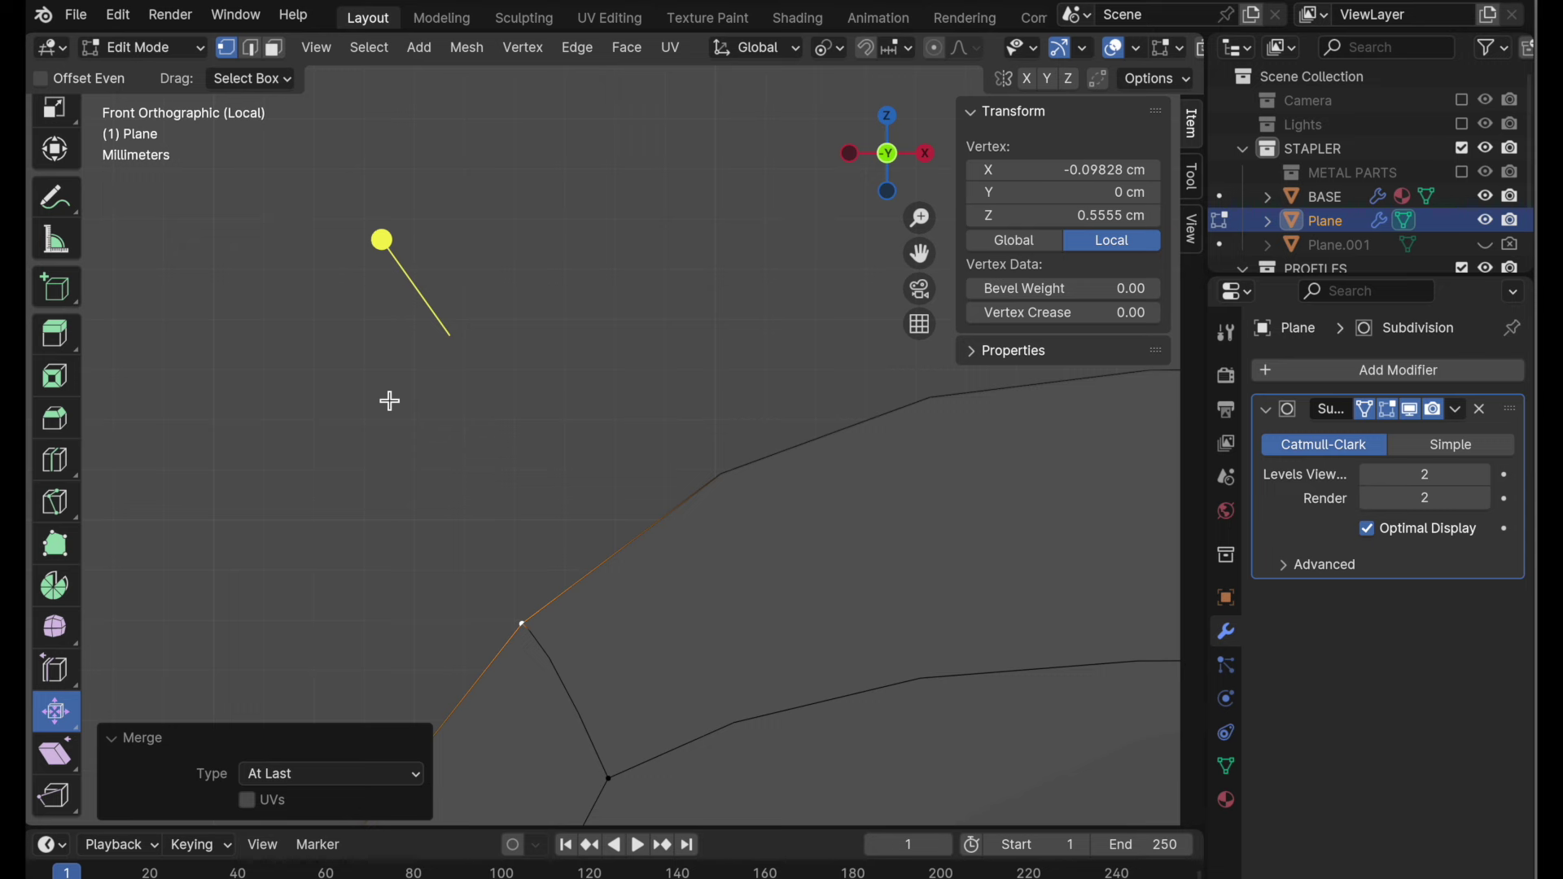
pyautogui.scroll(-5, 750, 505)
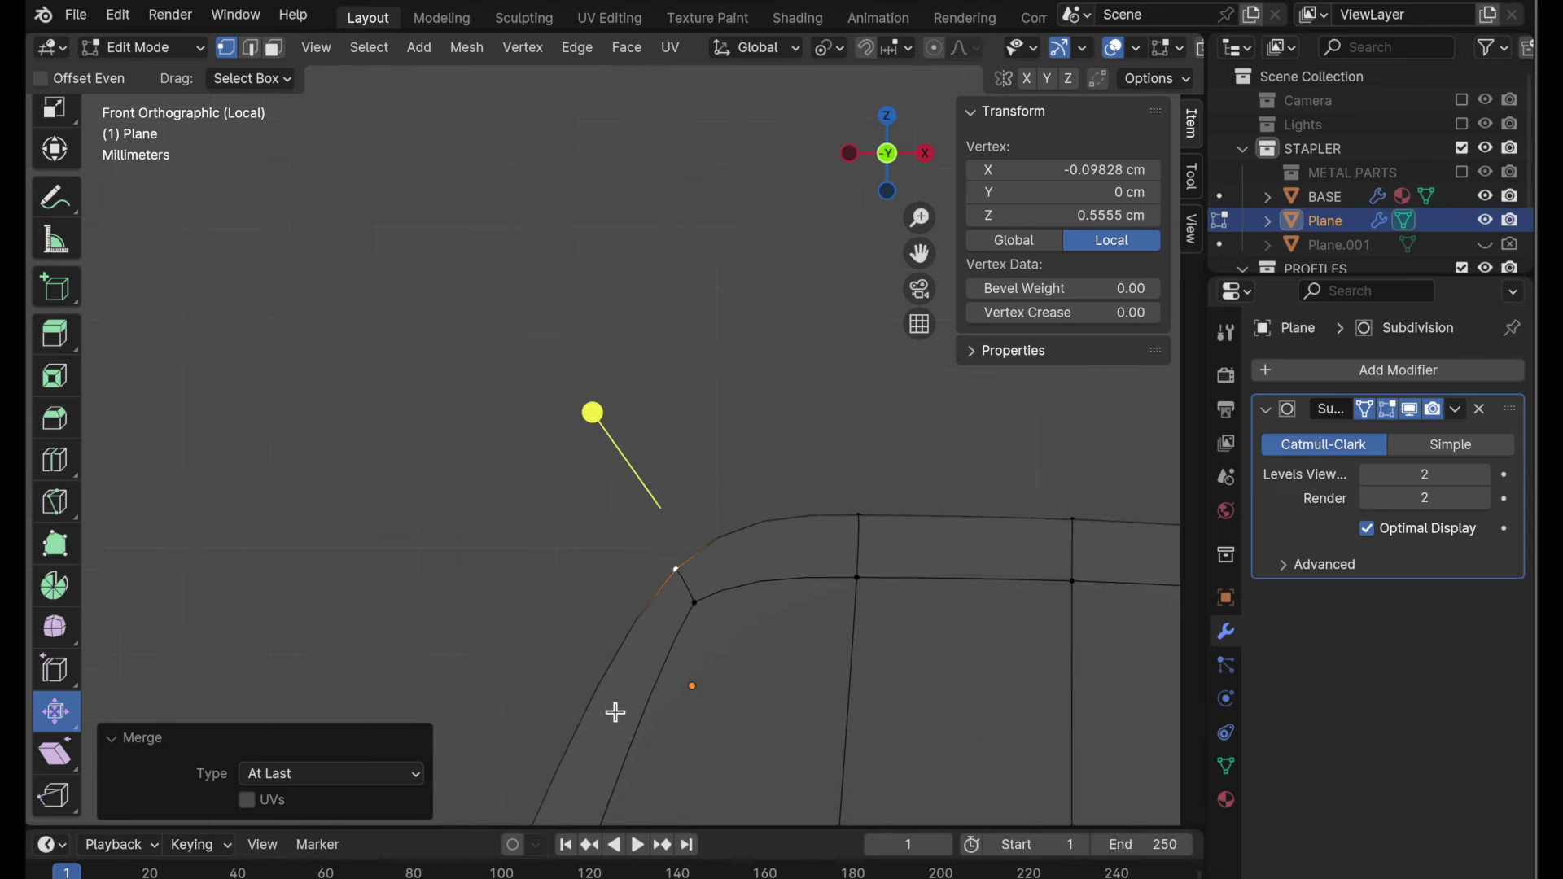
pyautogui.keyDown('shift'); pyautogui.moveTo(616, 714); pyautogui.dragTo(731, 576, button='middle'); pyautogui.keyUp('shift')
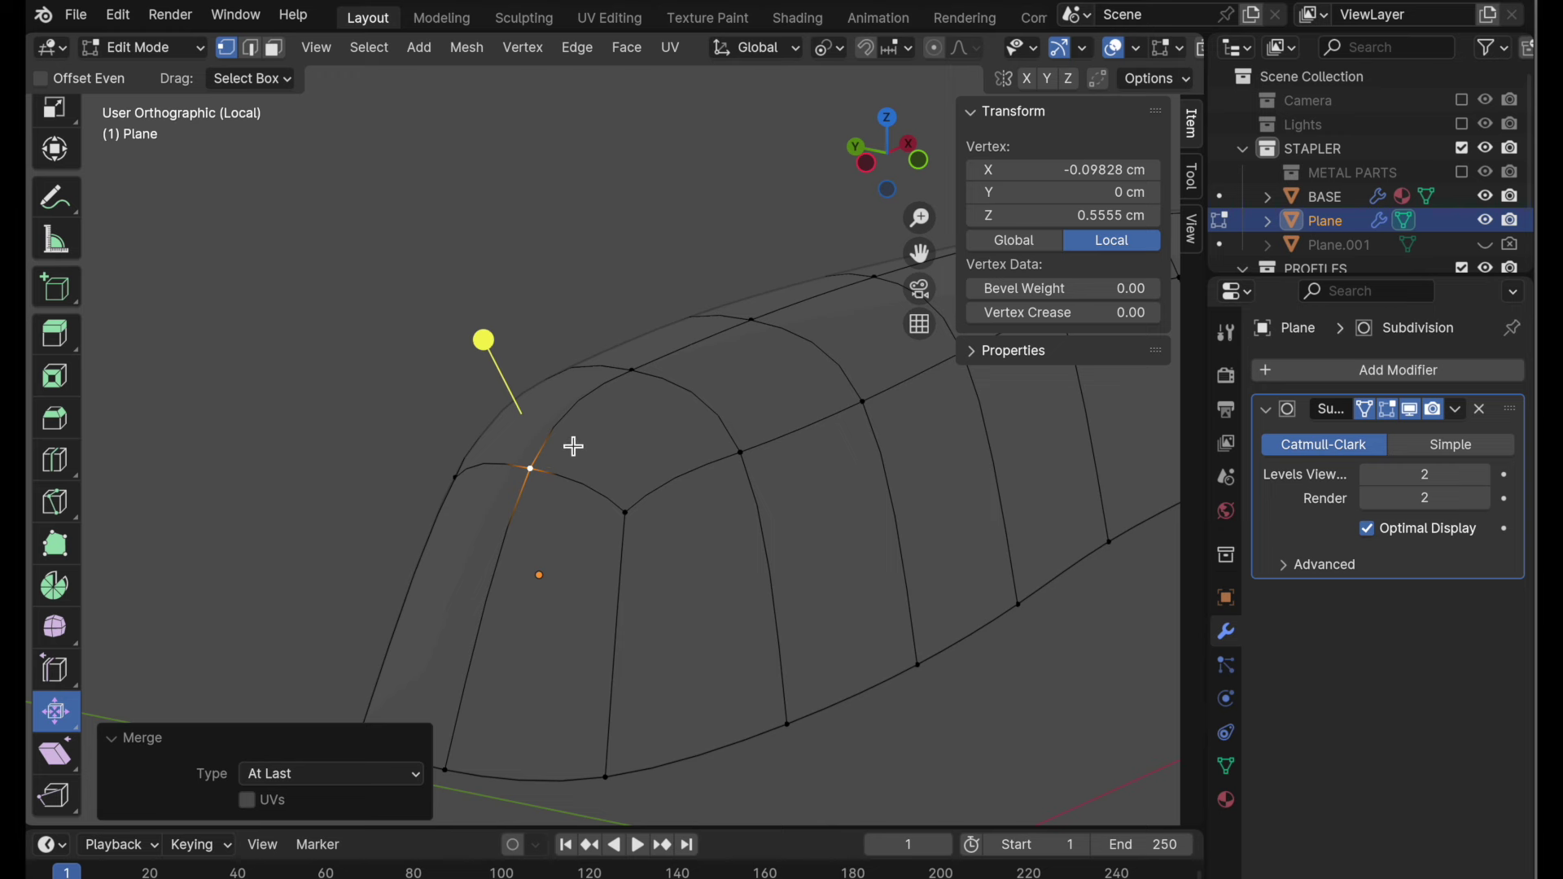
pyautogui.moveTo(733, 516); pyautogui.dragTo(404, 293, button='middle')
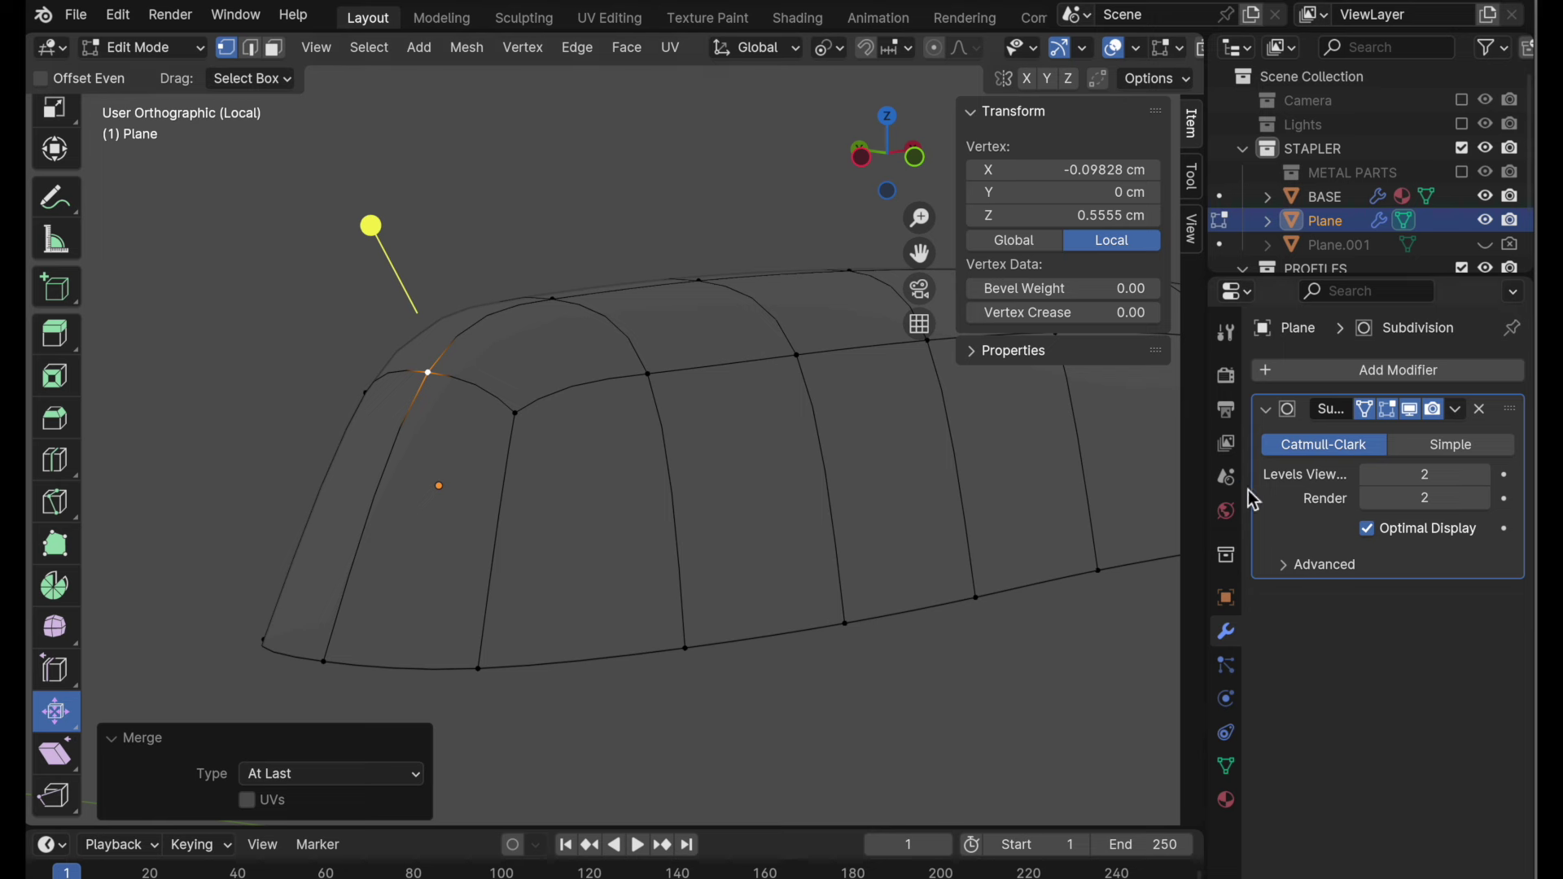
# - With the Subdivision modifier's viewport display off, add one loop cut around the side wall near the top rim at factor 0.708, then re-enable the display
pyautogui.click(1409, 418)
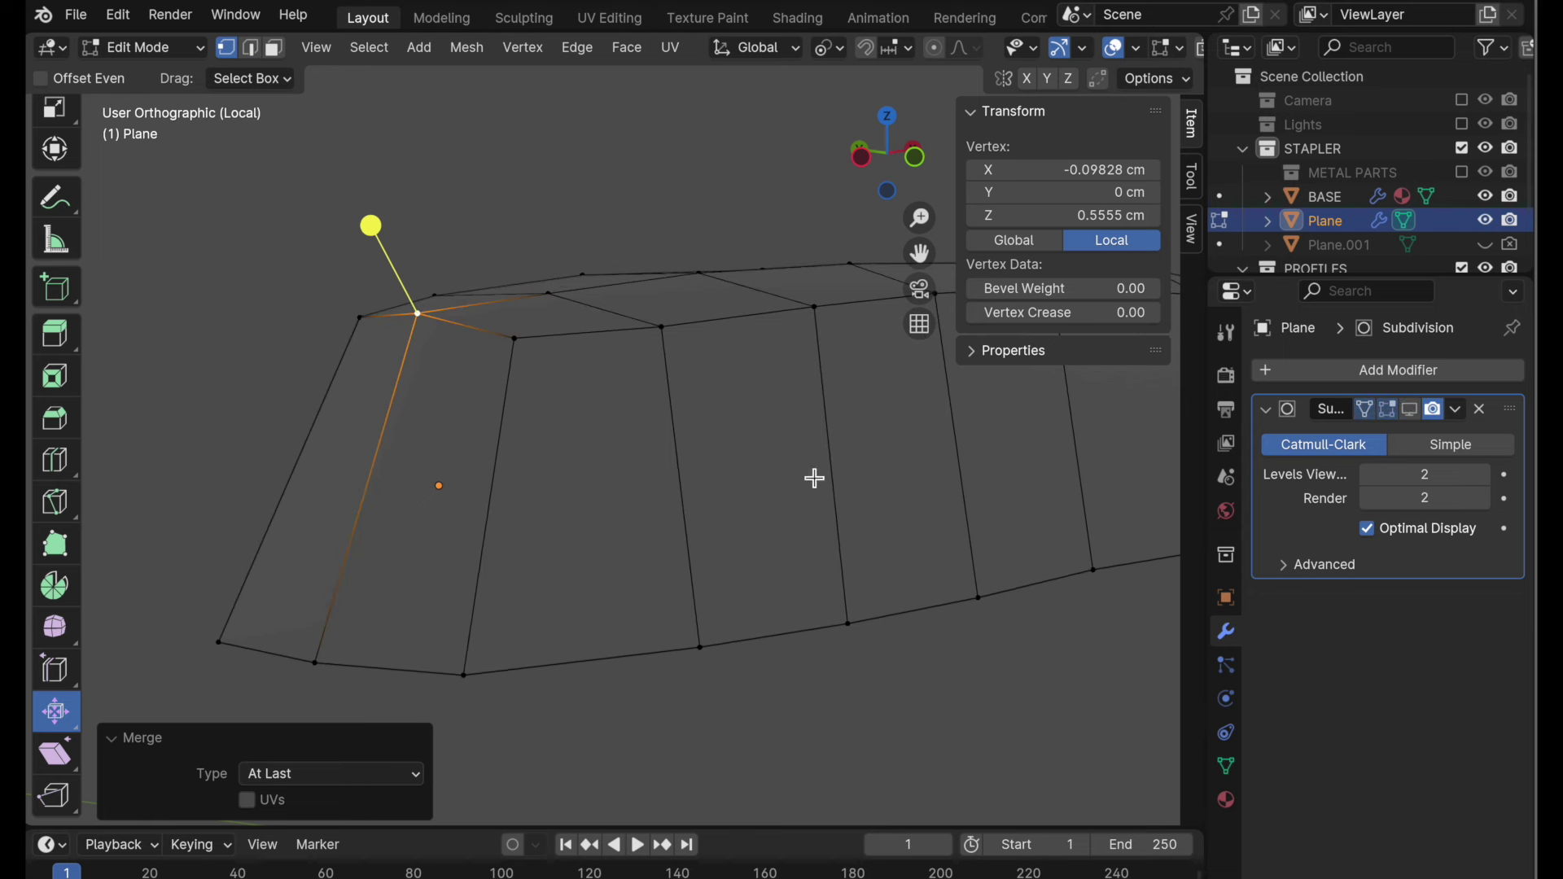
pyautogui.hotkey('ctrl', 'r')
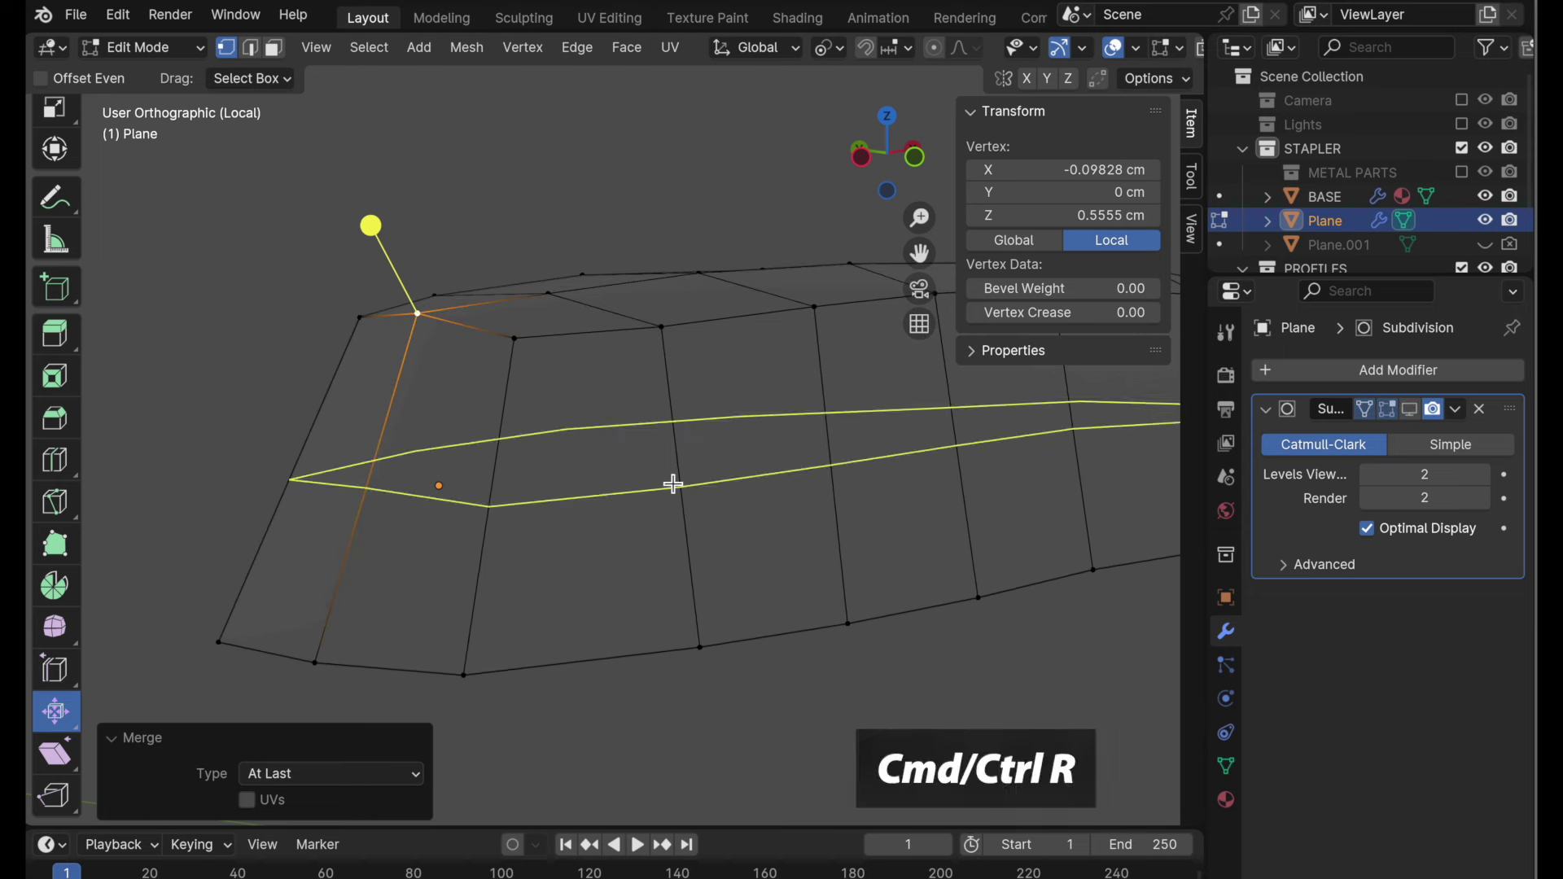
pyautogui.click(674, 487)
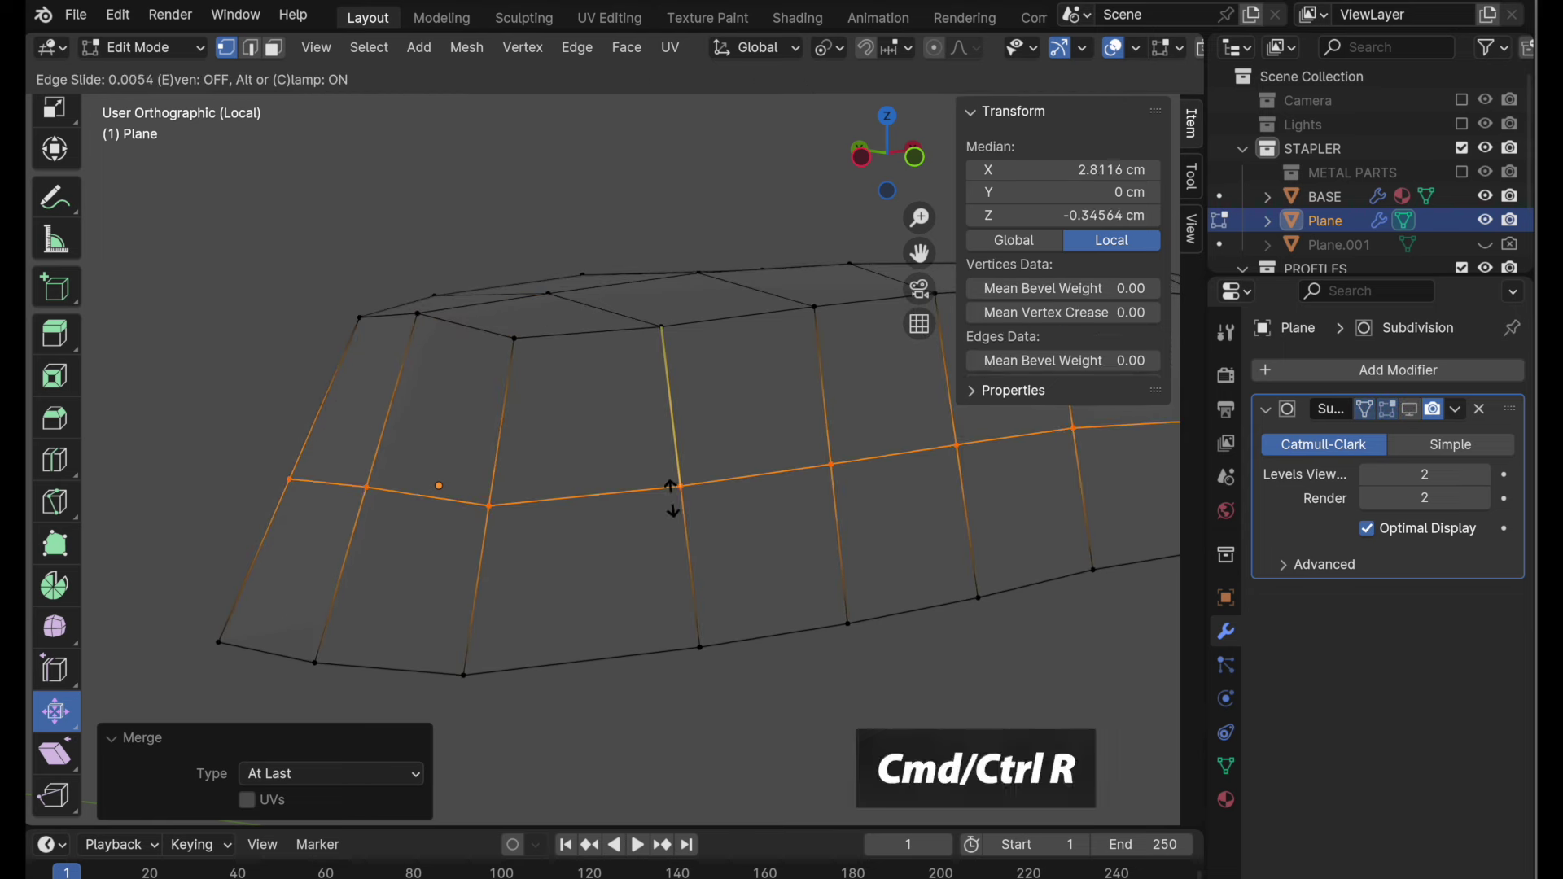
pyautogui.click(666, 383)
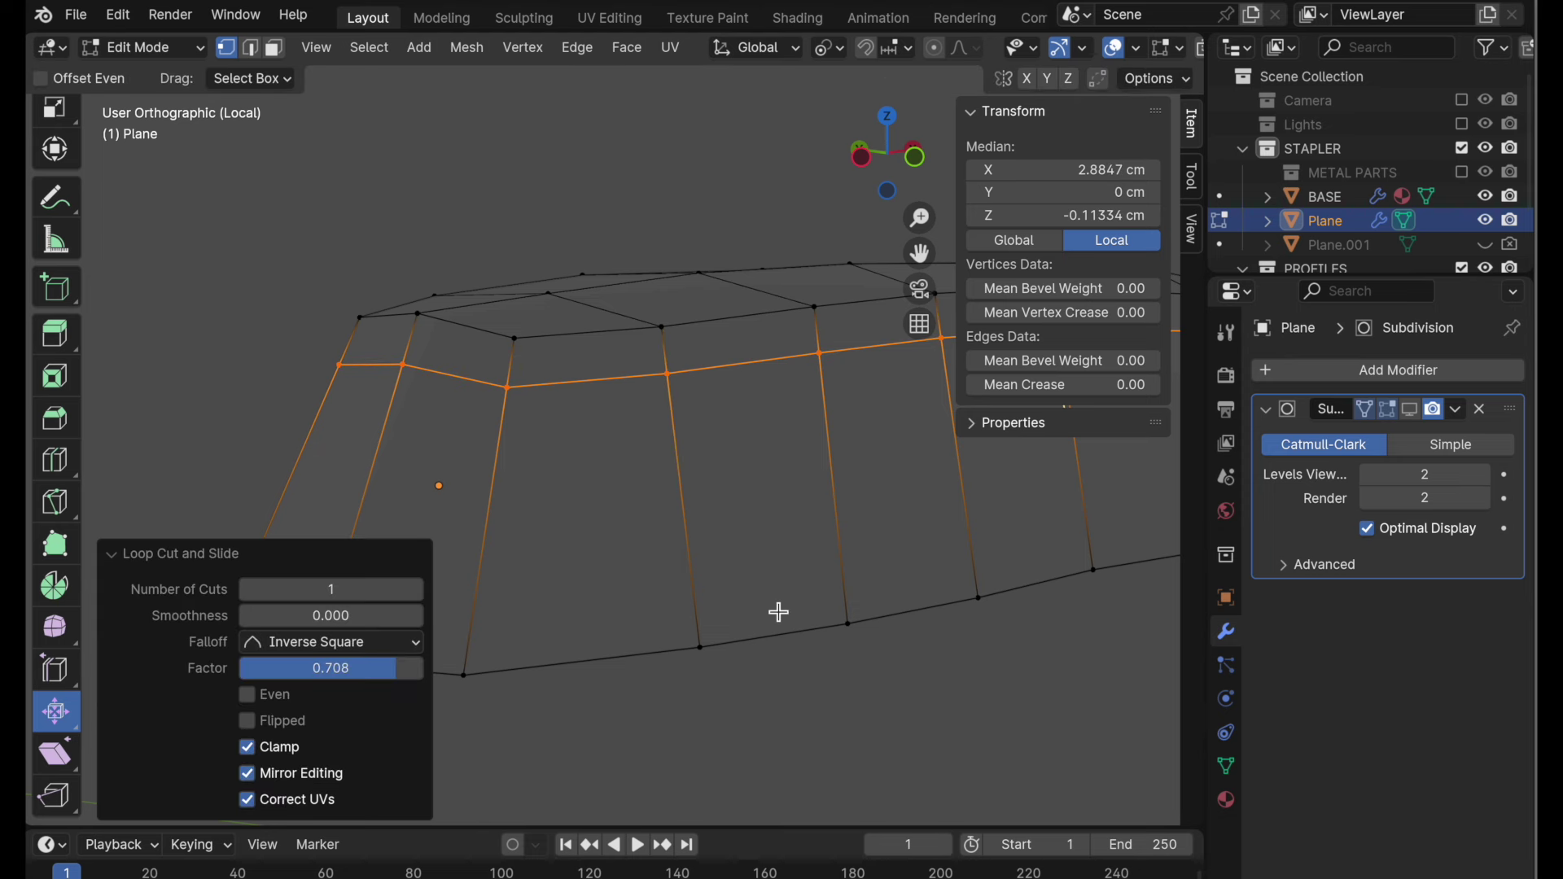
pyautogui.click(1413, 412)
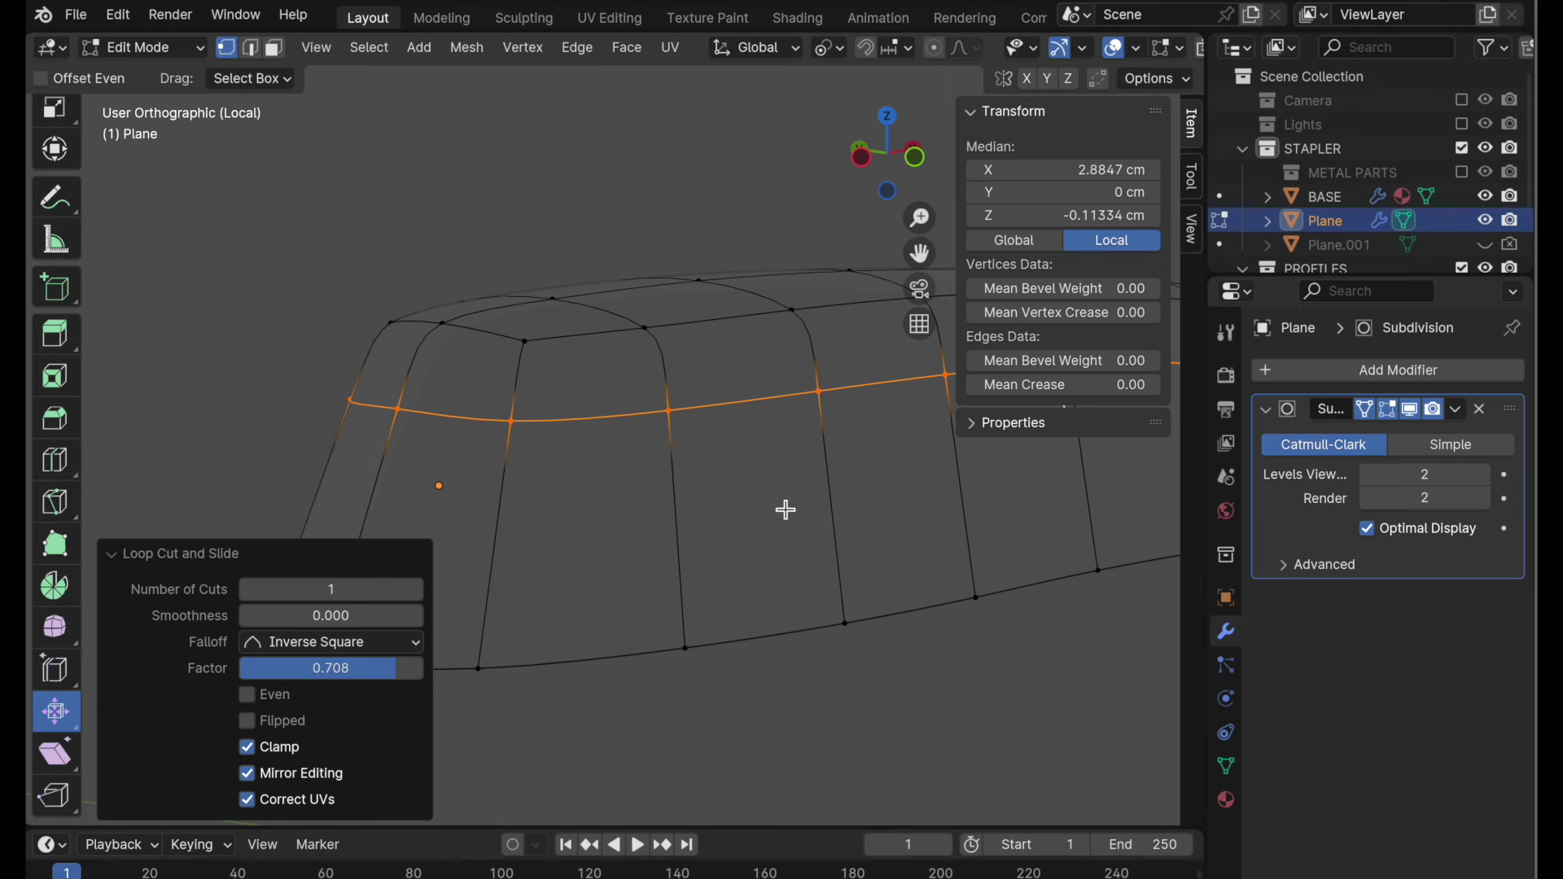
pyautogui.scroll(-1, 757, 450)
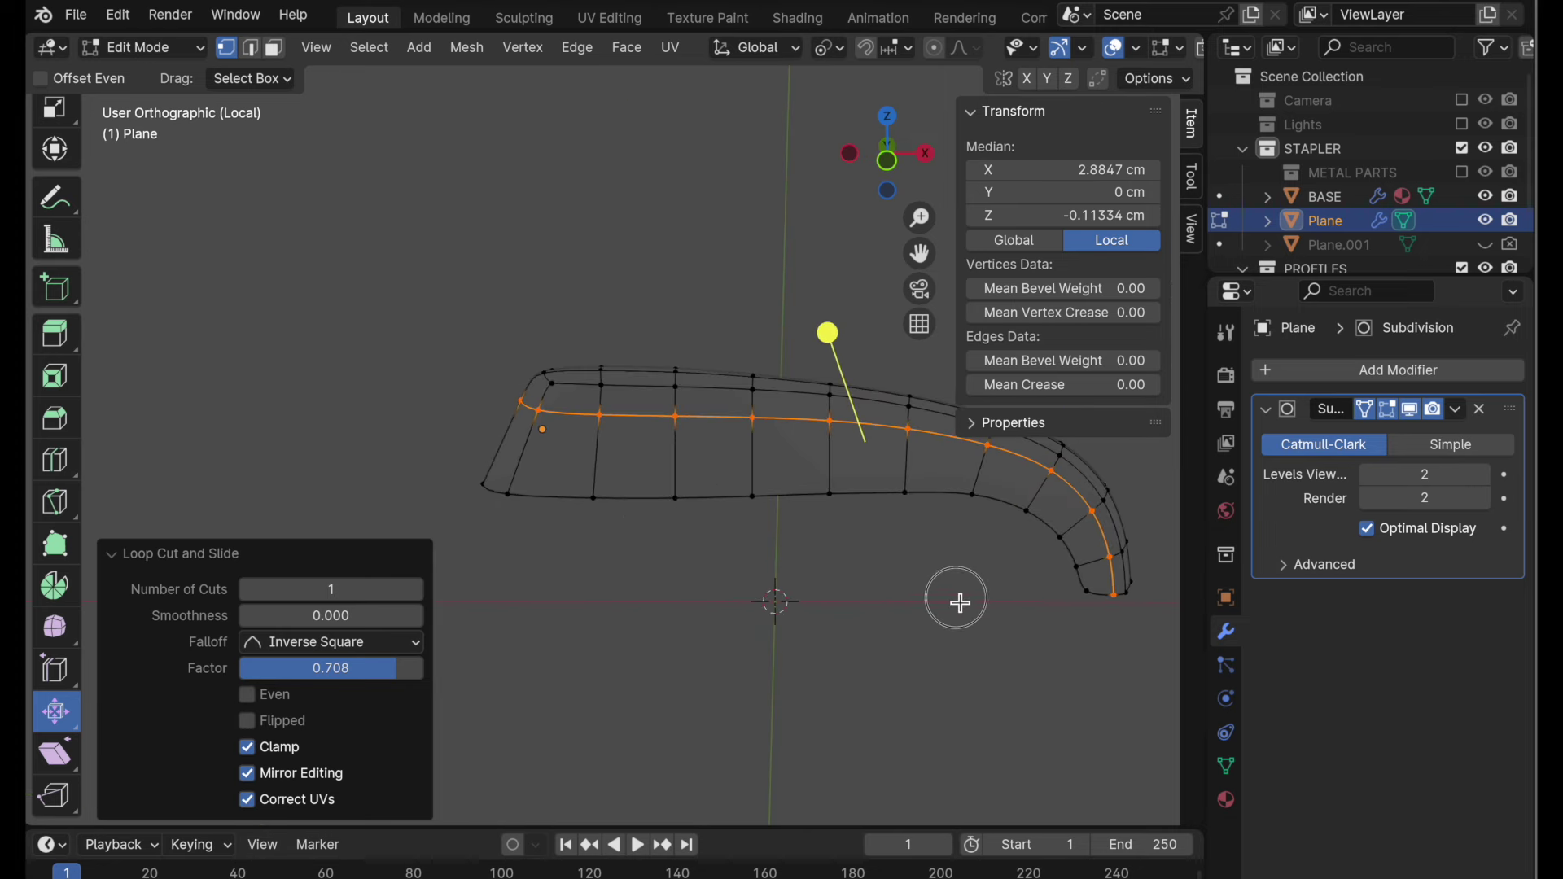
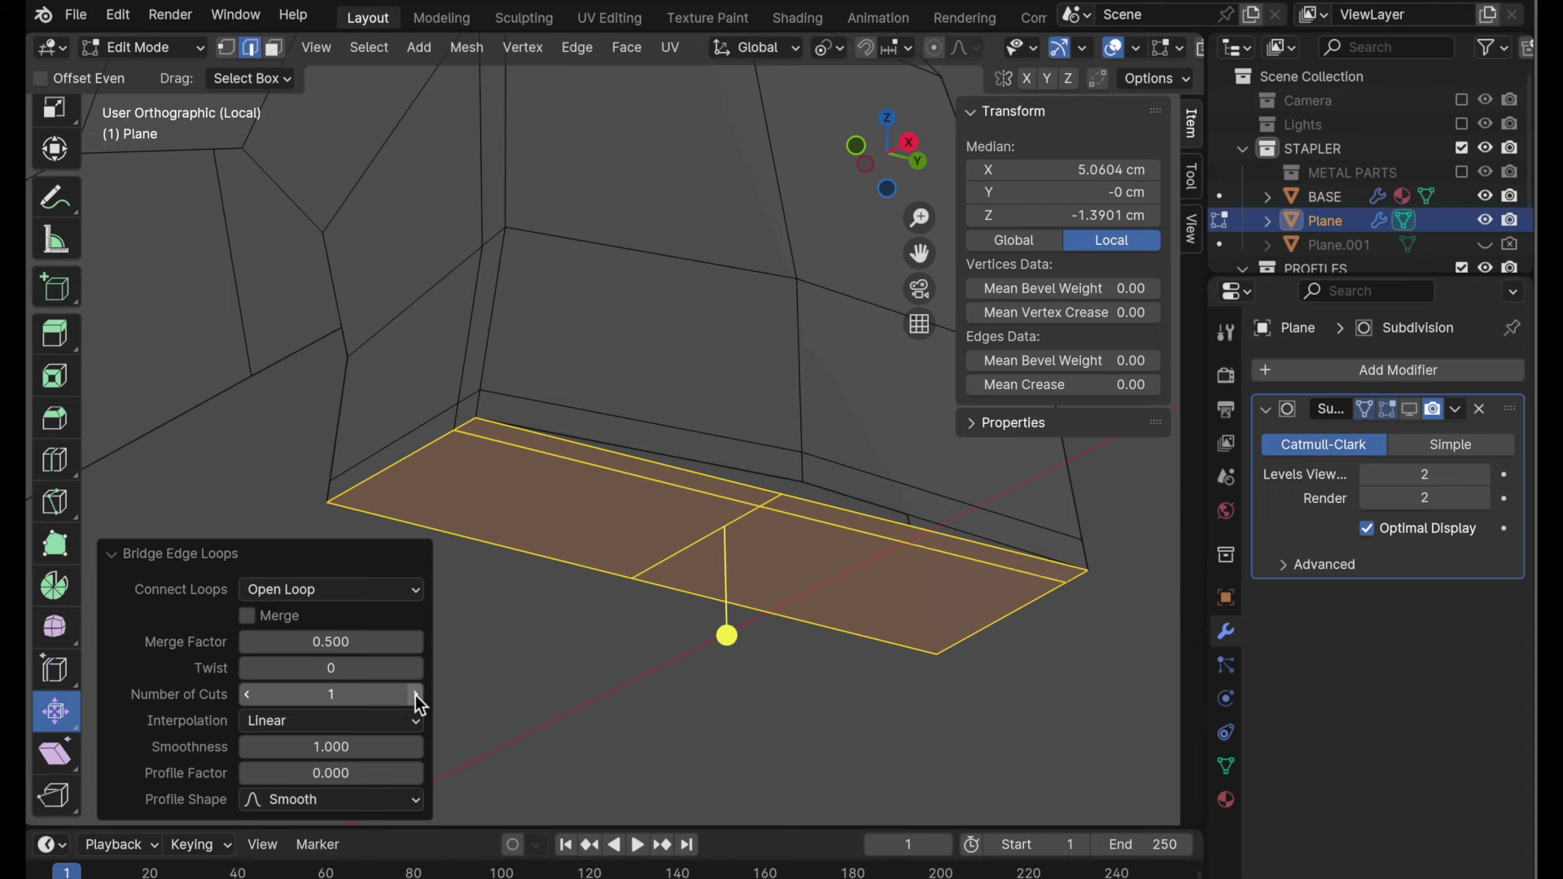
# - Move the short centre edge of the newly bridged end face by a snap base point so its corner meets the adjoining wall's centre vertex
pyautogui.click(698, 753)
pyautogui.moveTo(778, 689); pyautogui.dragTo(719, 548, button='middle')
pyautogui.scroll(3, 736, 441)
pyautogui.click(710, 599)
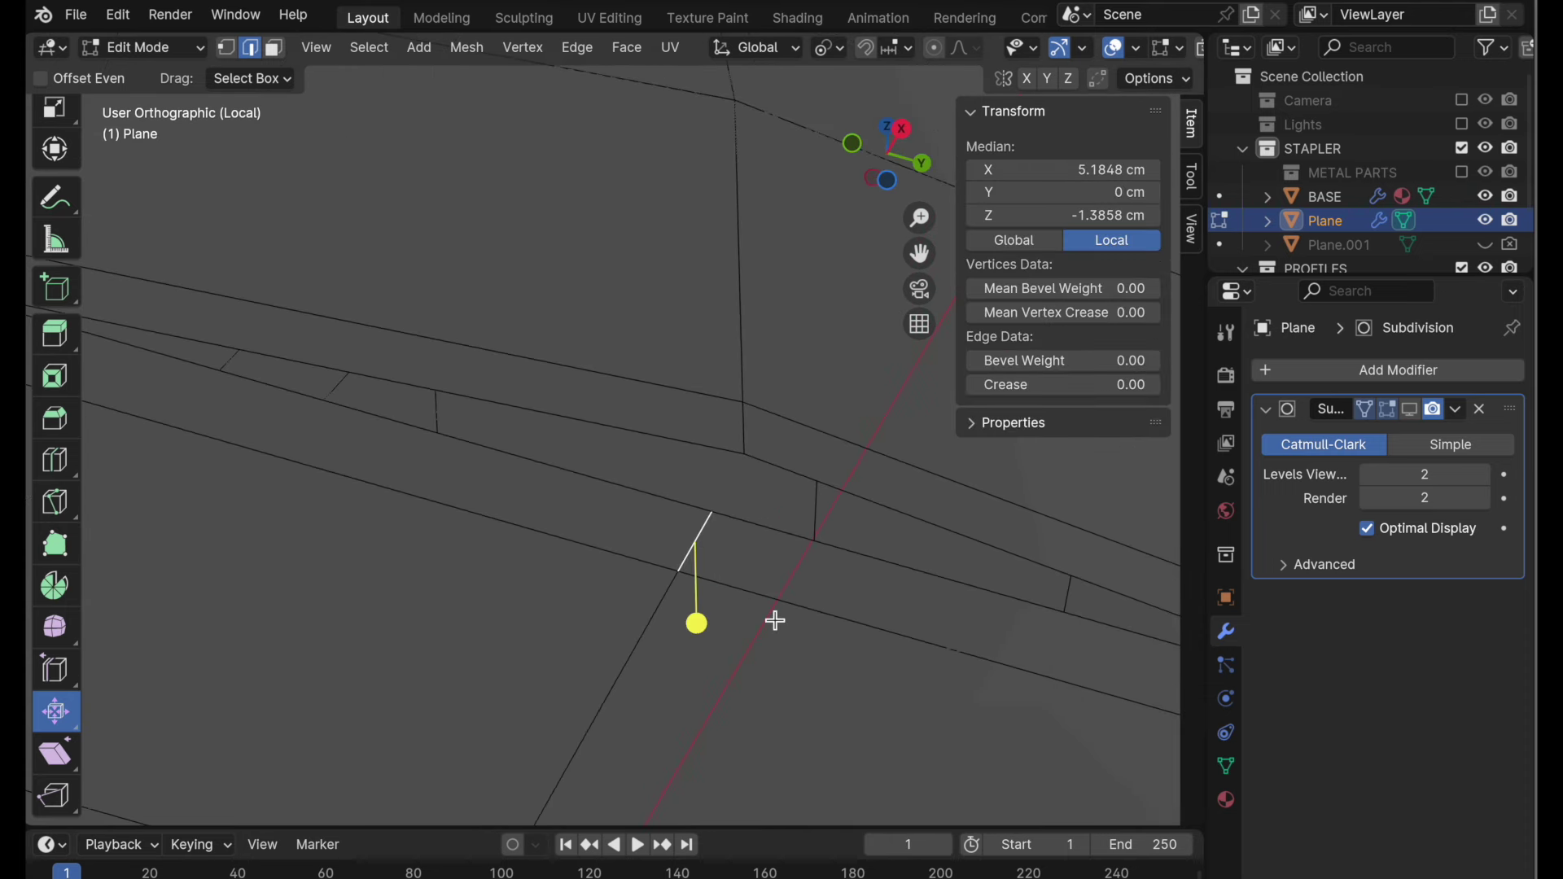
pyautogui.press('g')
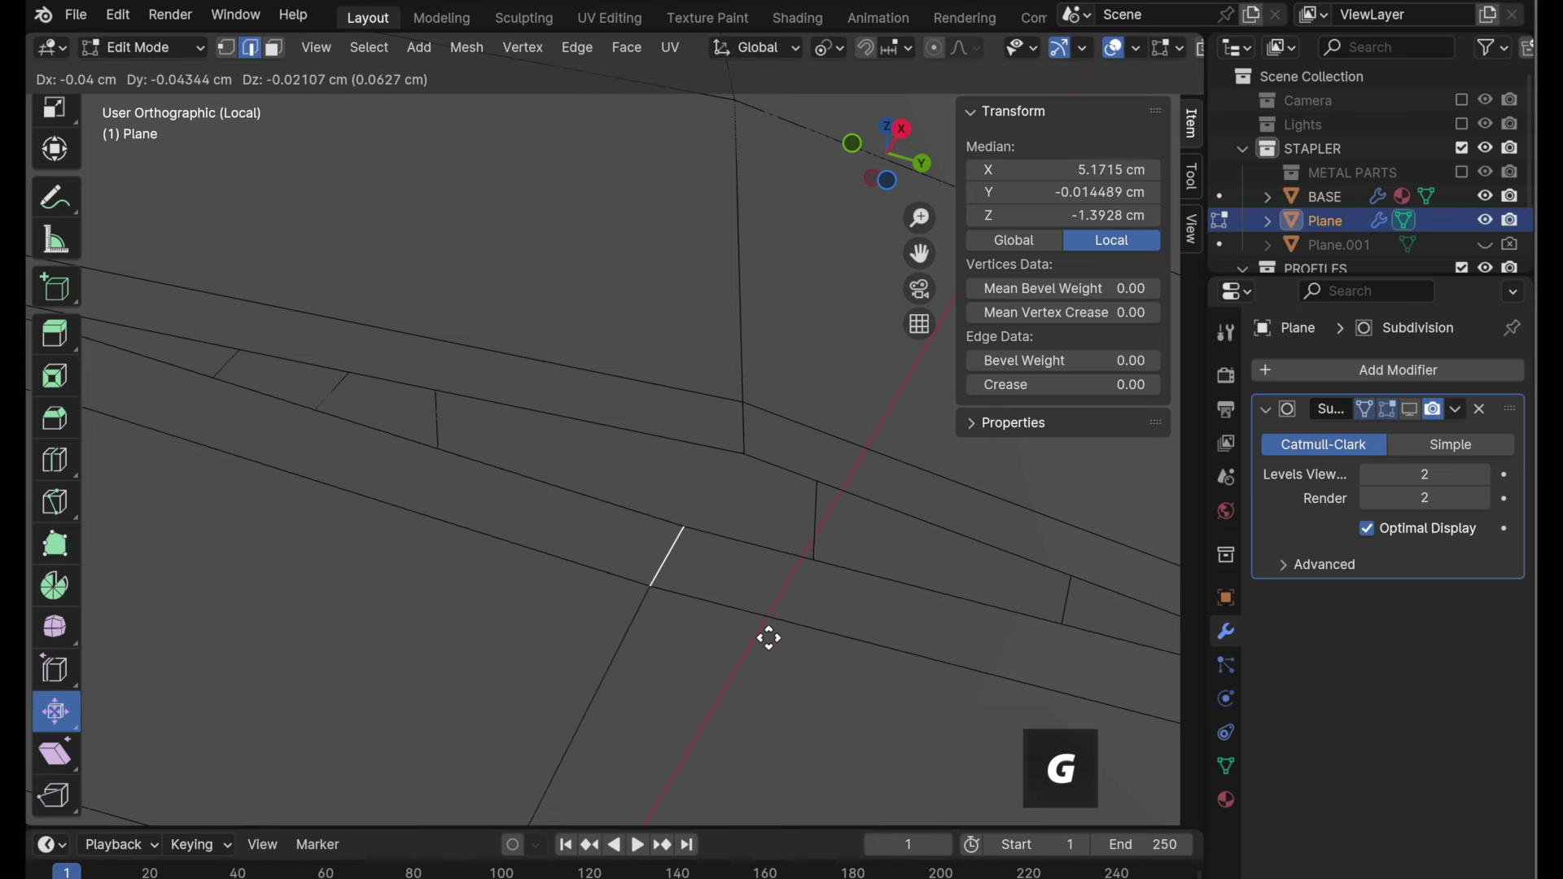
pyautogui.press('b')
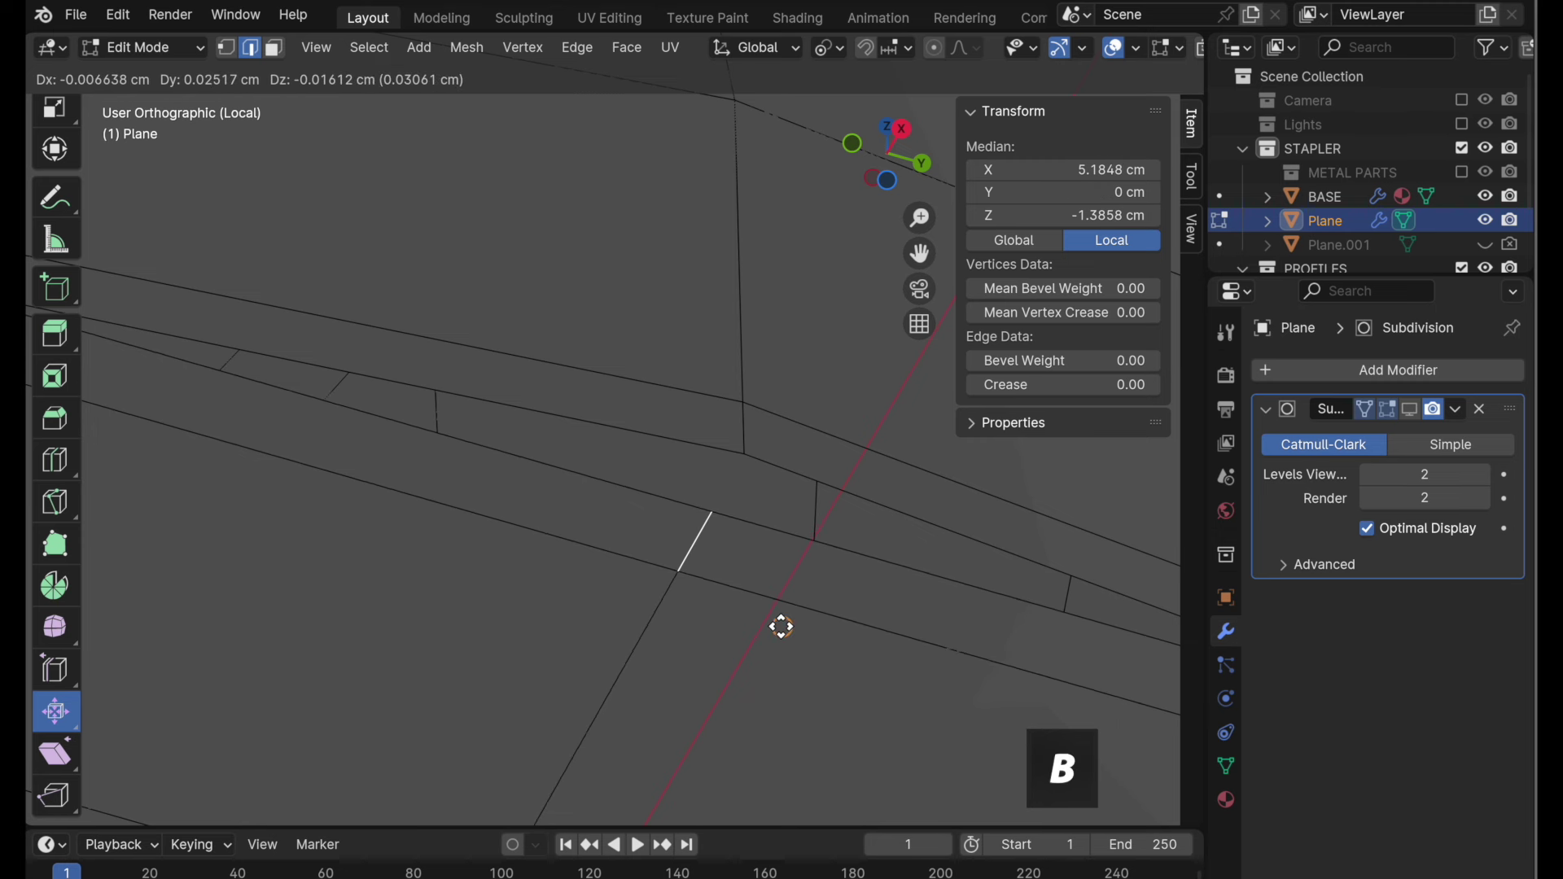
pyautogui.click(714, 515)
pyautogui.click(749, 464)
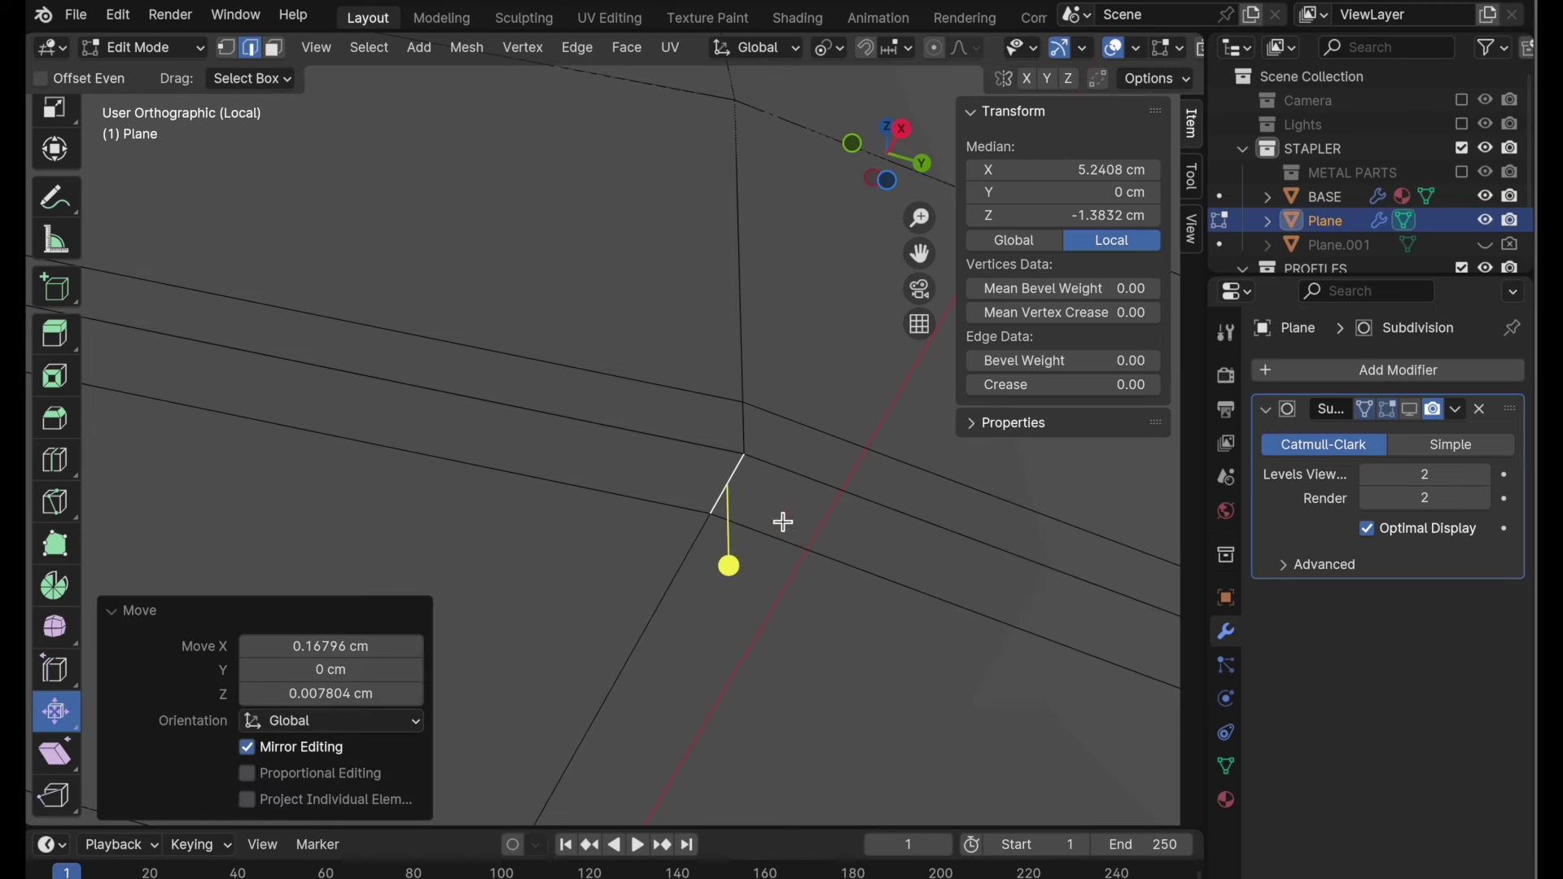
# - Select the vertices around the end face's centre seam in X-ray vertex mode and merge them by distance at 0.01 cm
pyautogui.click(226, 49)
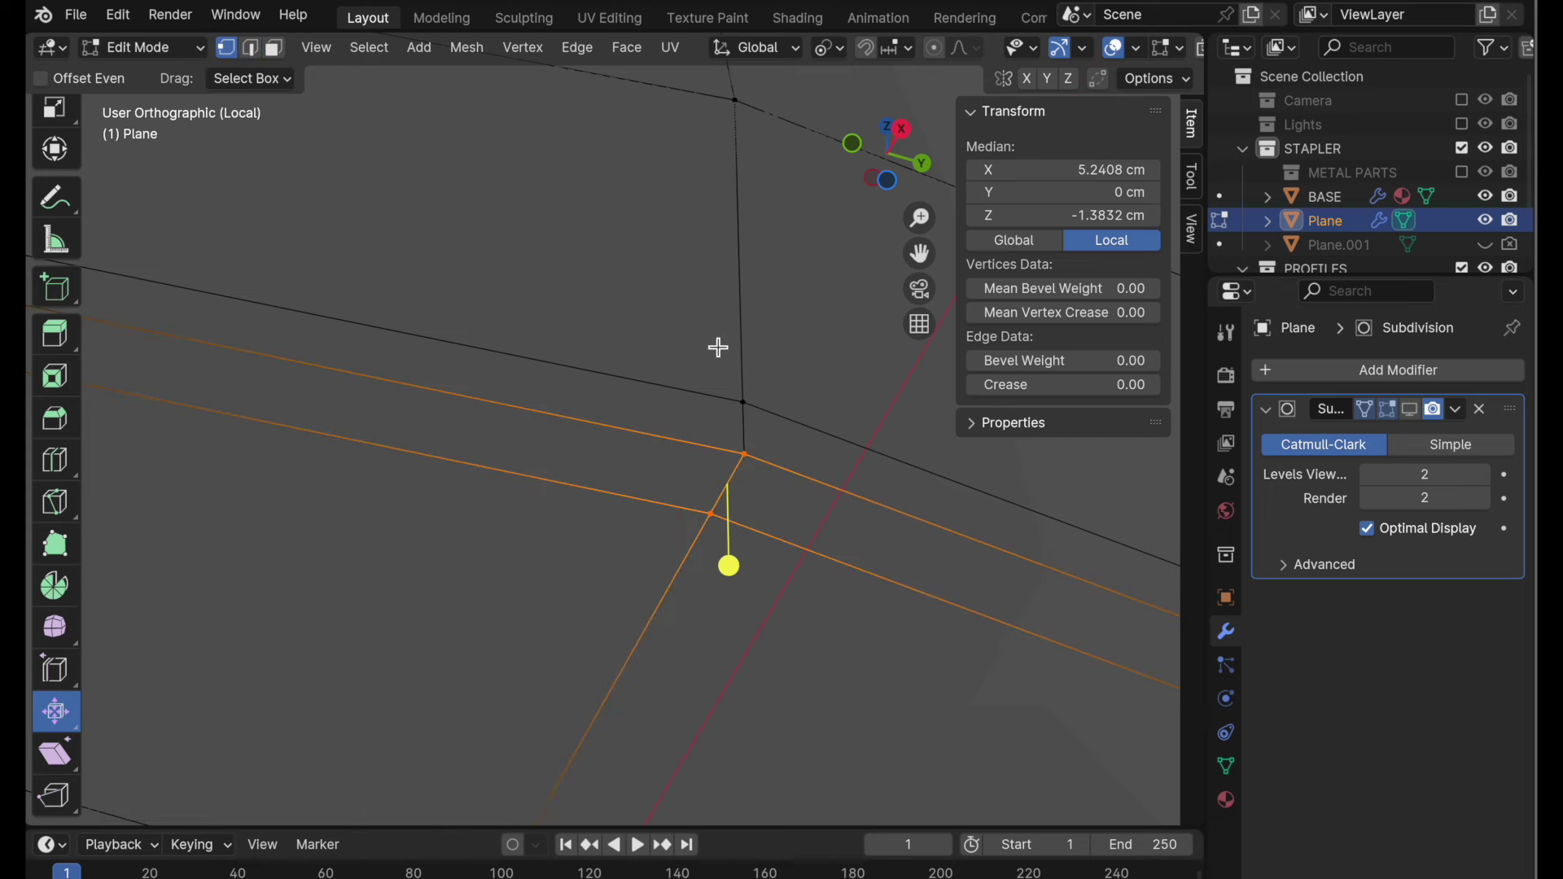
pyautogui.hotkey('alt', 'z')
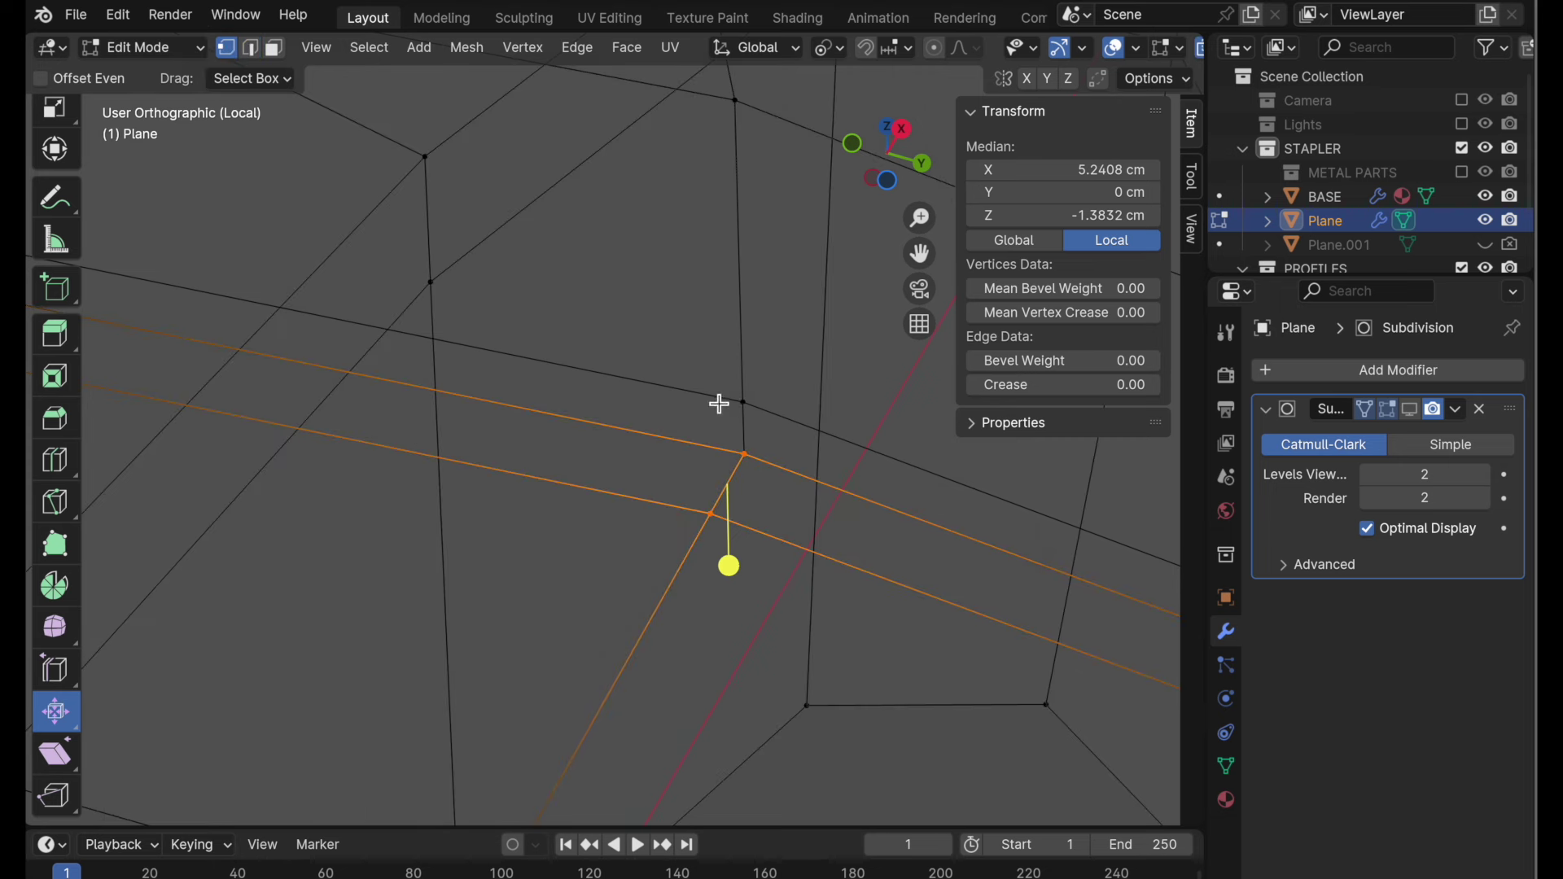
pyautogui.keyDown('shift'); pyautogui.click(691, 398); pyautogui.keyUp('shift')
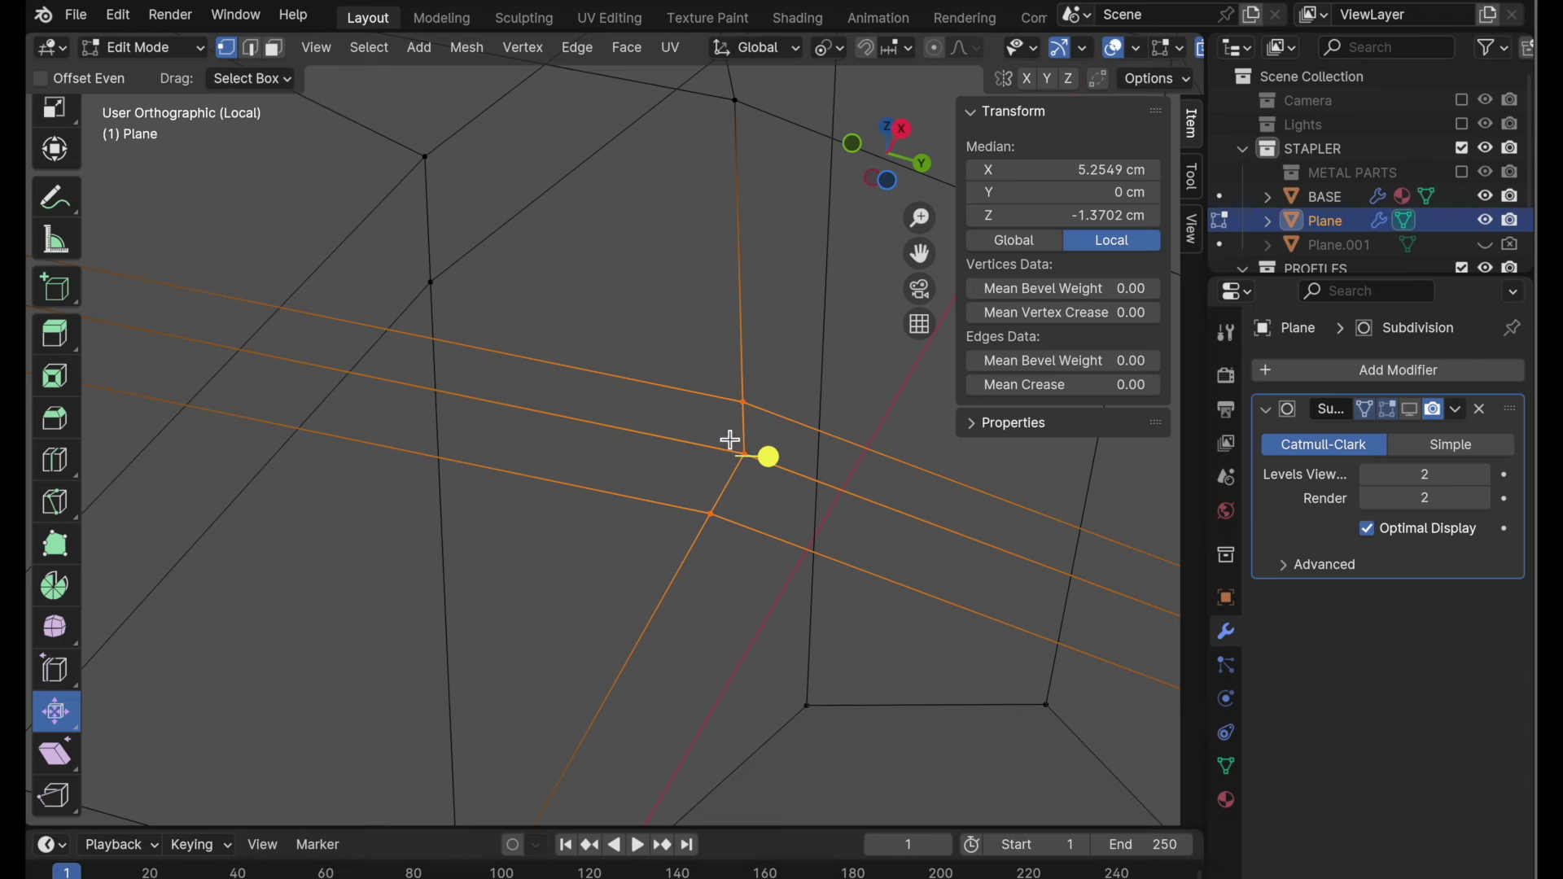
pyautogui.press('g')
pyautogui.click(770, 457)
pyautogui.rightClick(527, 254)
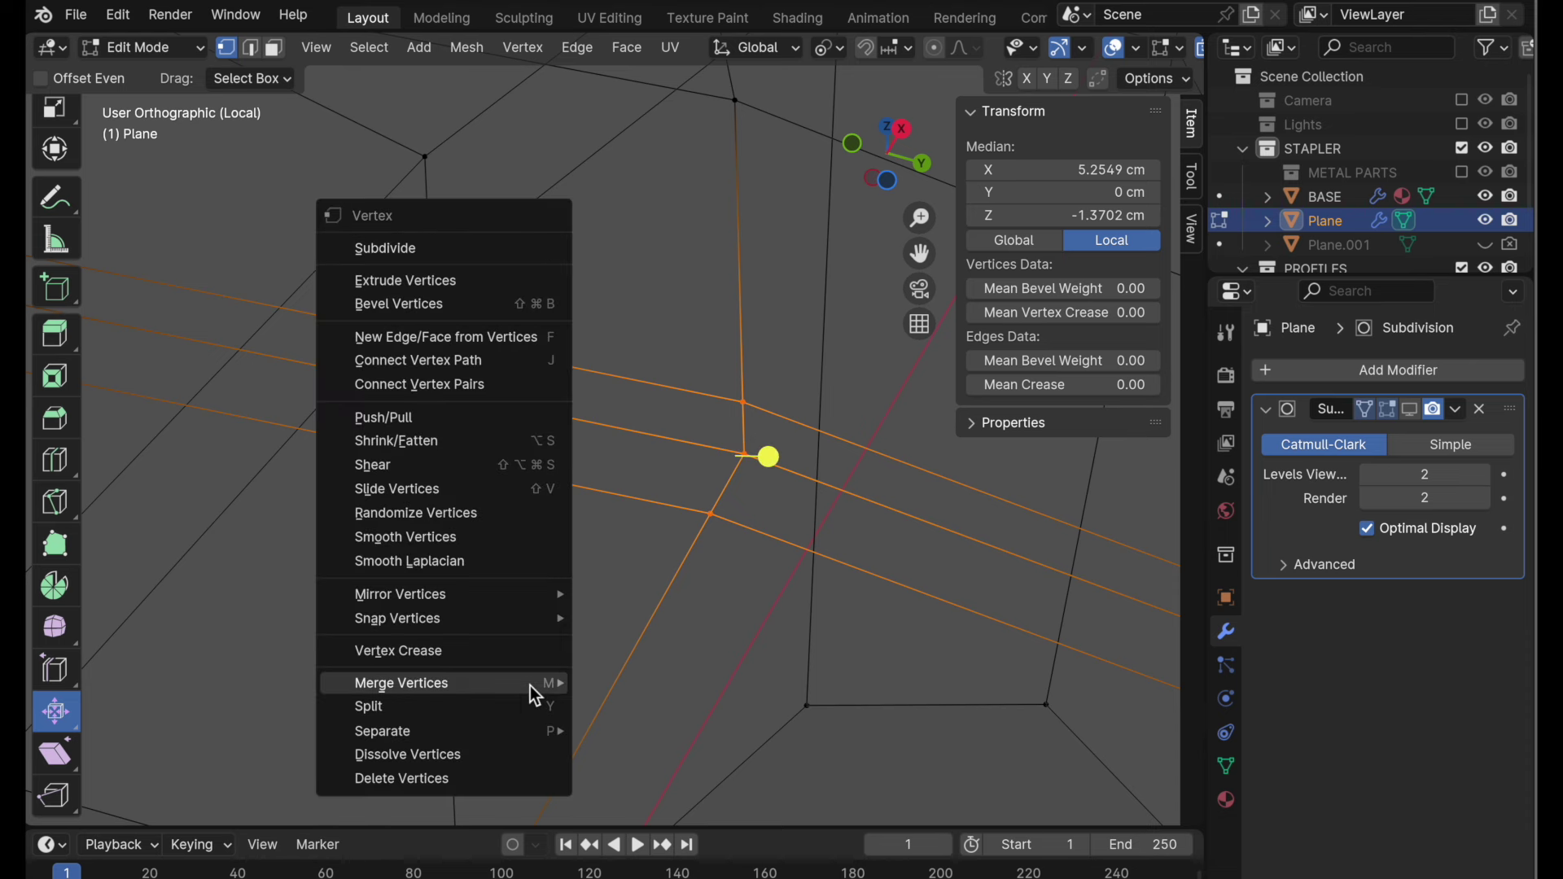
pyautogui.moveTo(530, 684)
pyautogui.click(651, 767)
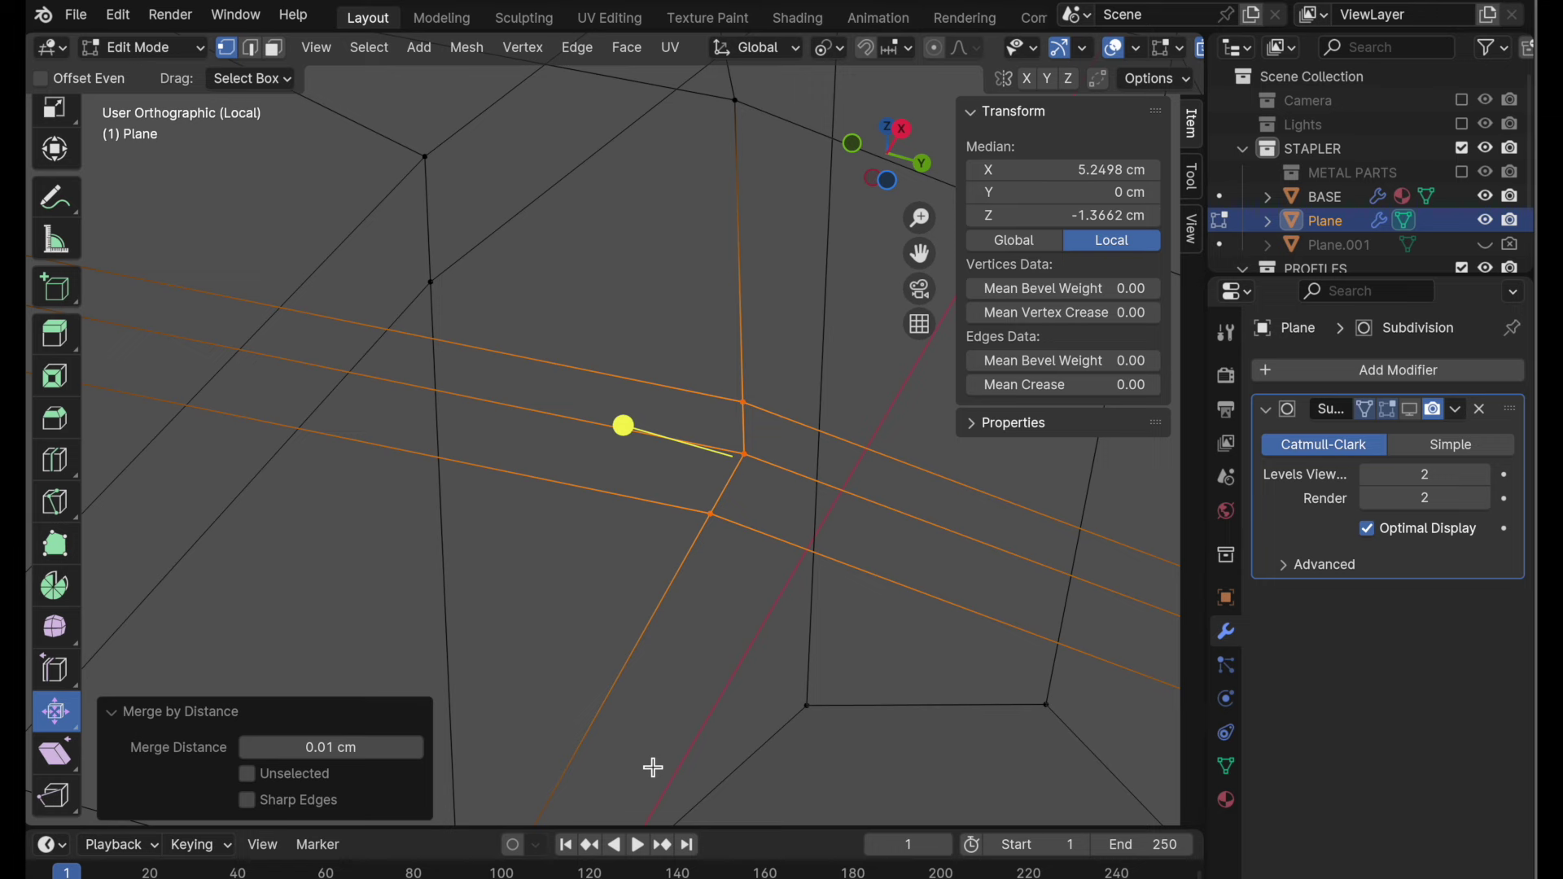
pyautogui.click(603, 643)
pyautogui.keyDown('ctrl'); pyautogui.moveTo(674, 404); pyautogui.dragTo(606, 507, button='middle'); pyautogui.keyUp('ctrl')
pyautogui.hotkey('alt', 'z')
pyautogui.moveTo(663, 426); pyautogui.dragTo(650, 514, button='middle')
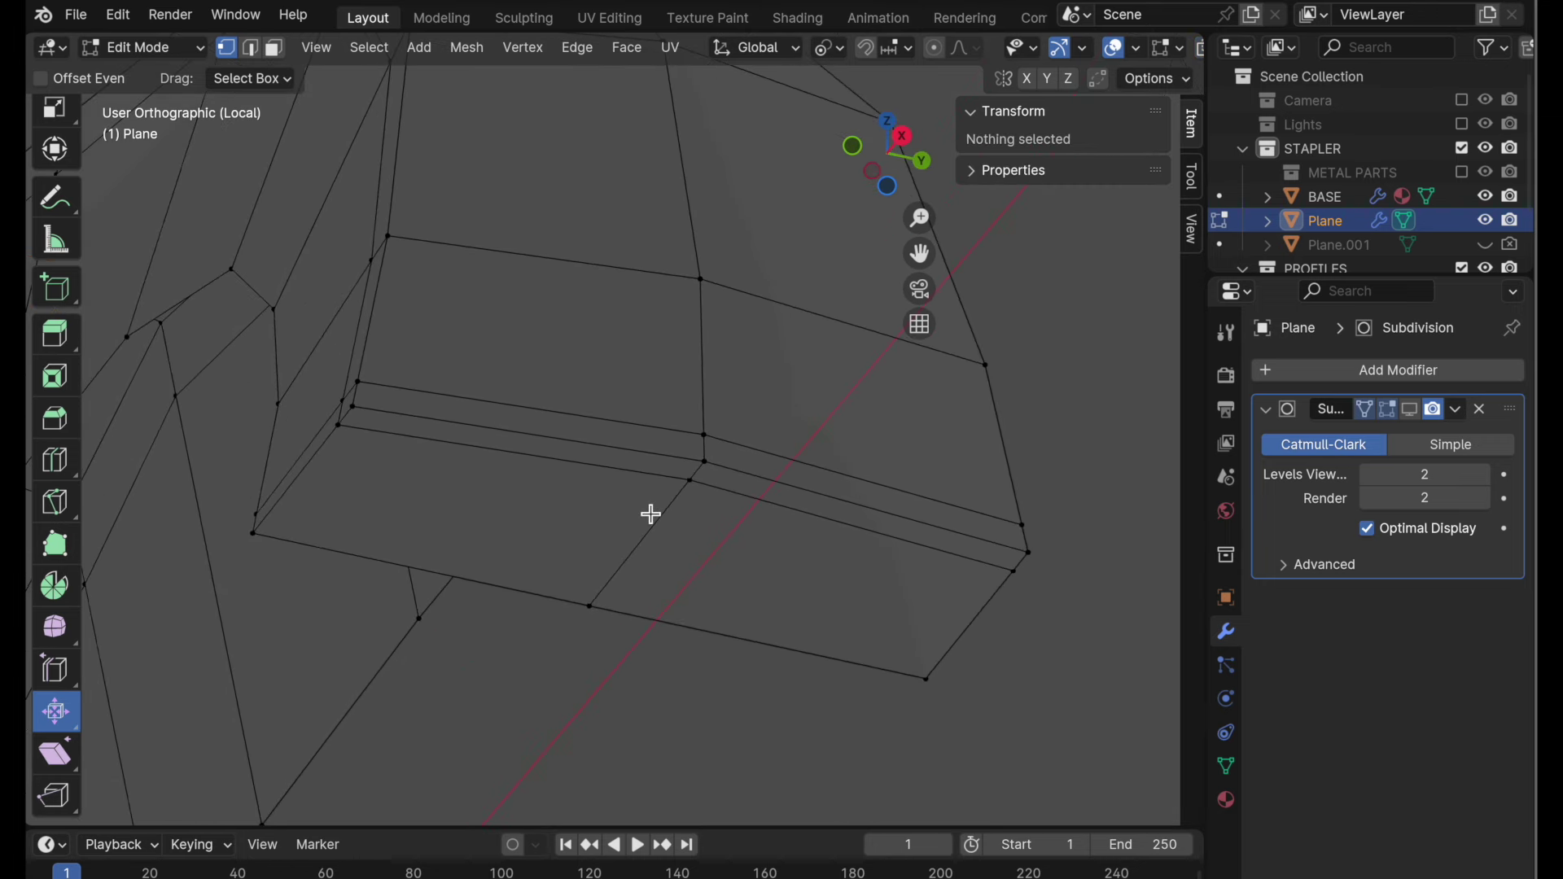
# - Re-enable the Subdivision modifier's viewport display and switch the viewport to Solid shading
pyautogui.click(1412, 409)
pyautogui.moveTo(821, 450); pyautogui.dragTo(716, 390, button='middle')
pyautogui.scroll(-5, 1160, 53)
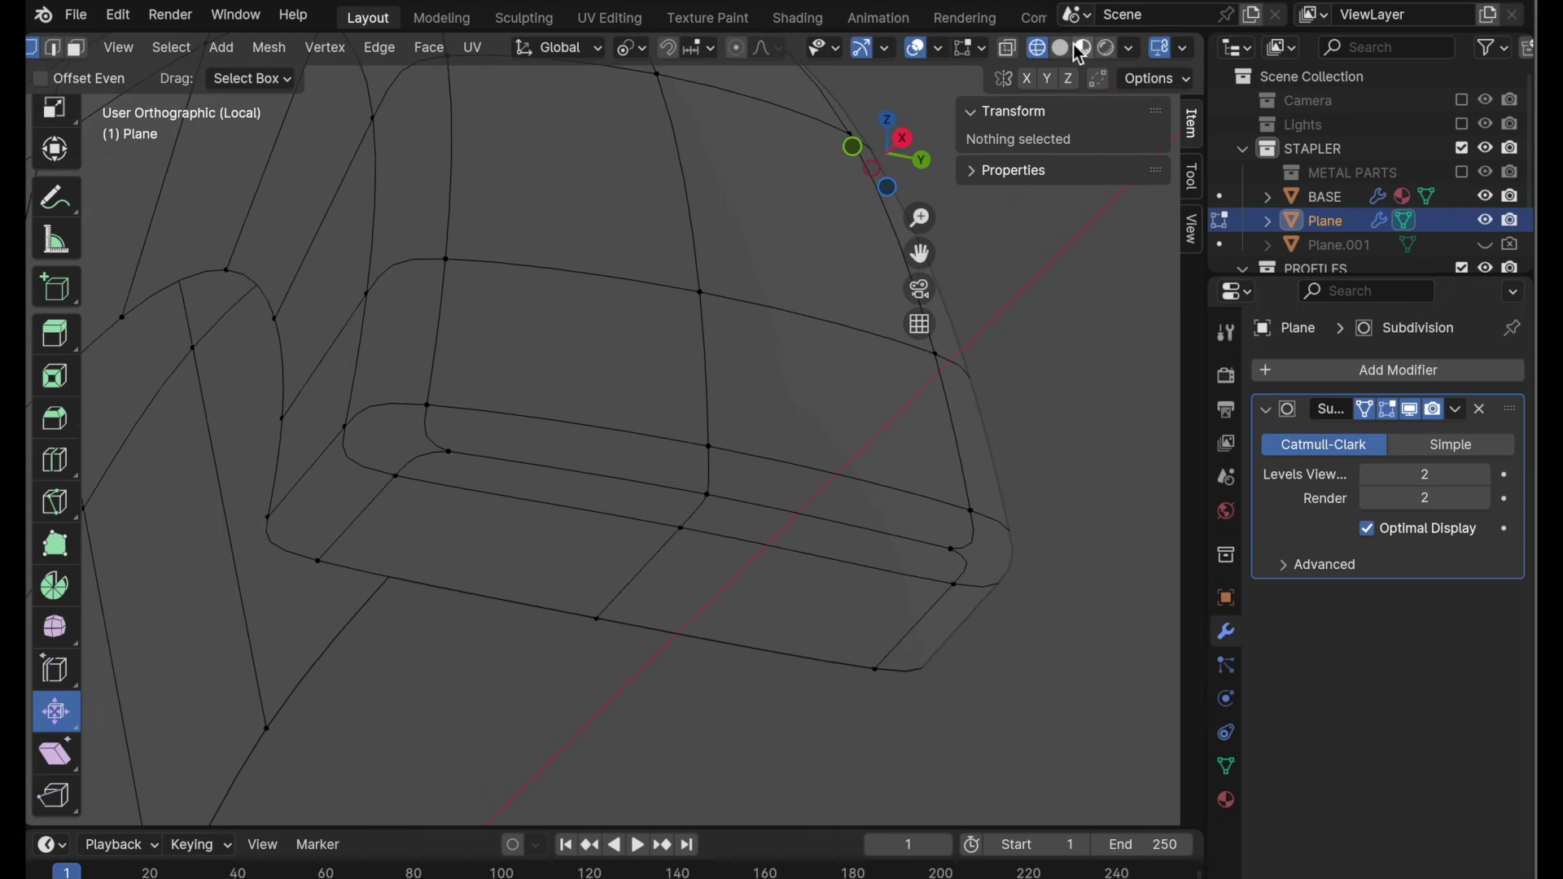
pyautogui.click(1066, 51)
# - Apply Shade Smooth to the stapler's top part in Object Mode and return to Edit Mode
pyautogui.press('Tab')
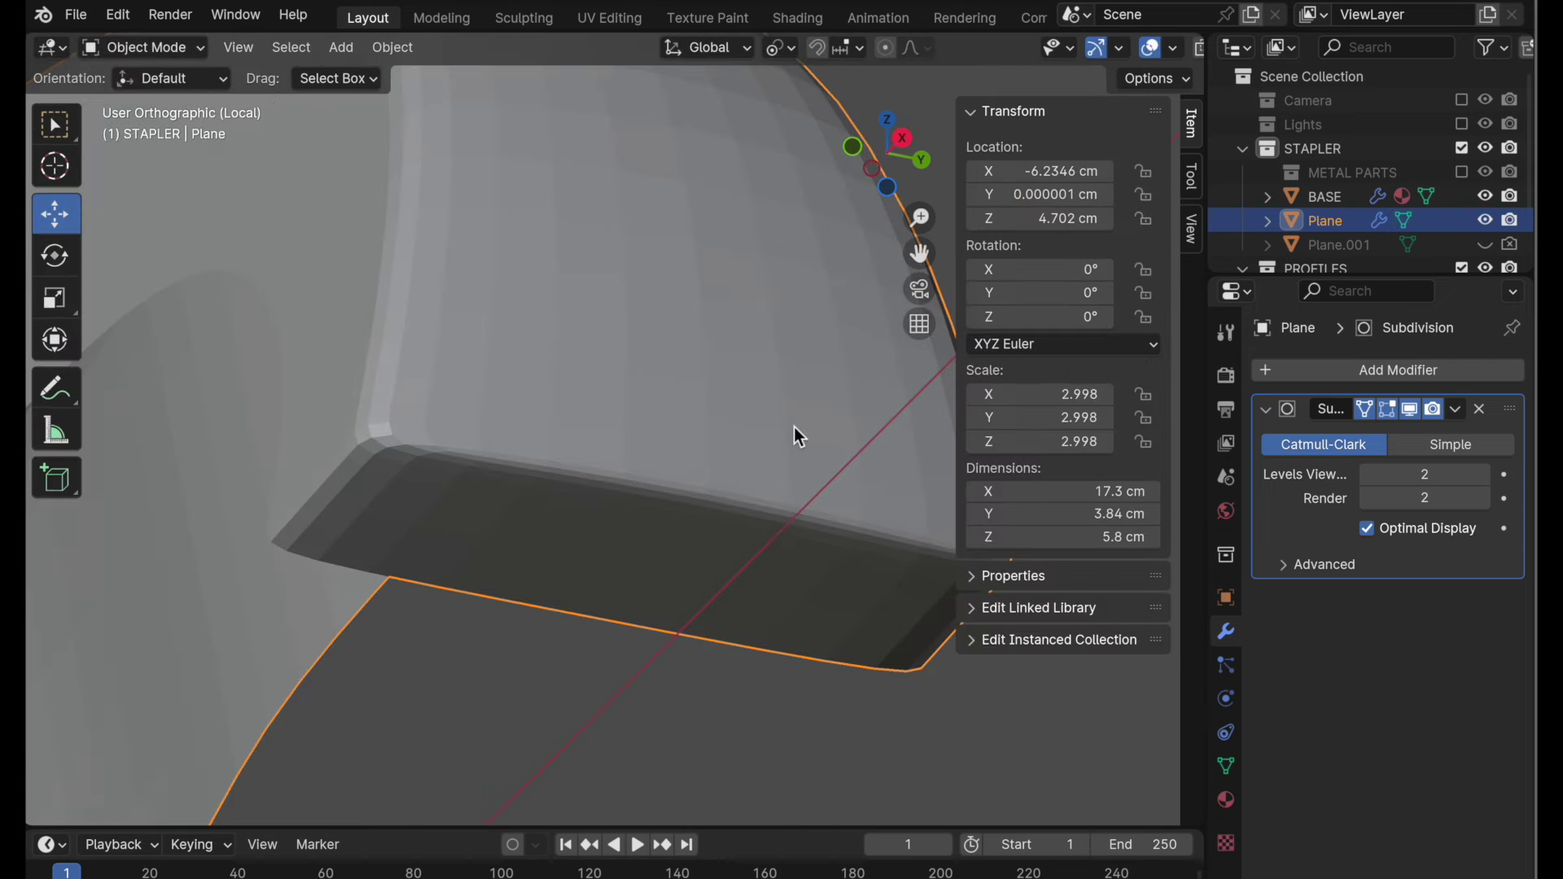
pyautogui.rightClick(794, 426)
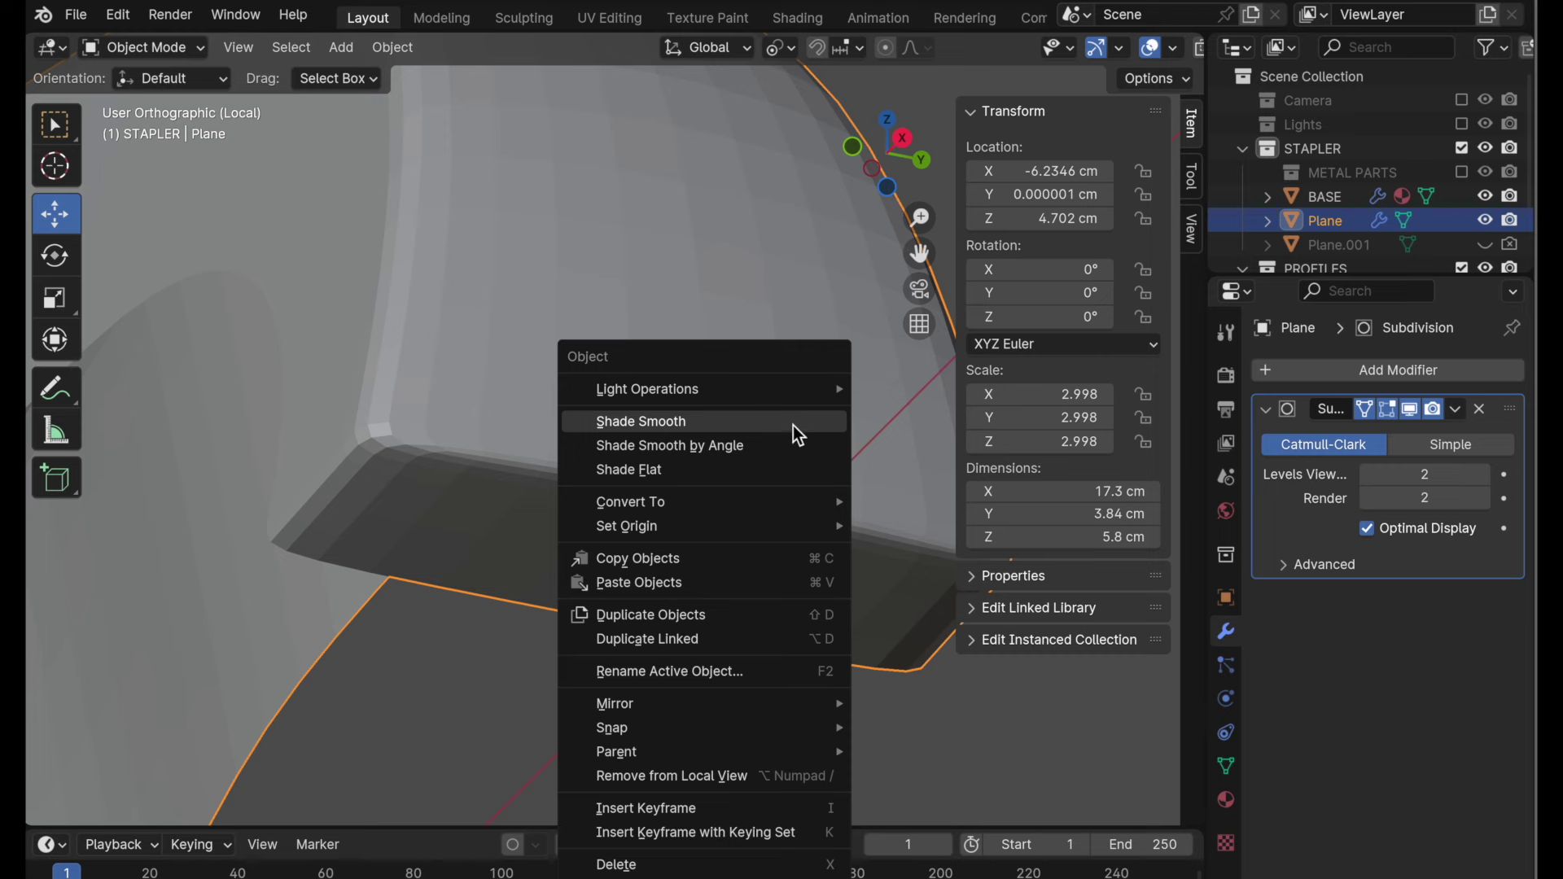
pyautogui.click(794, 425)
pyautogui.press('Tab')
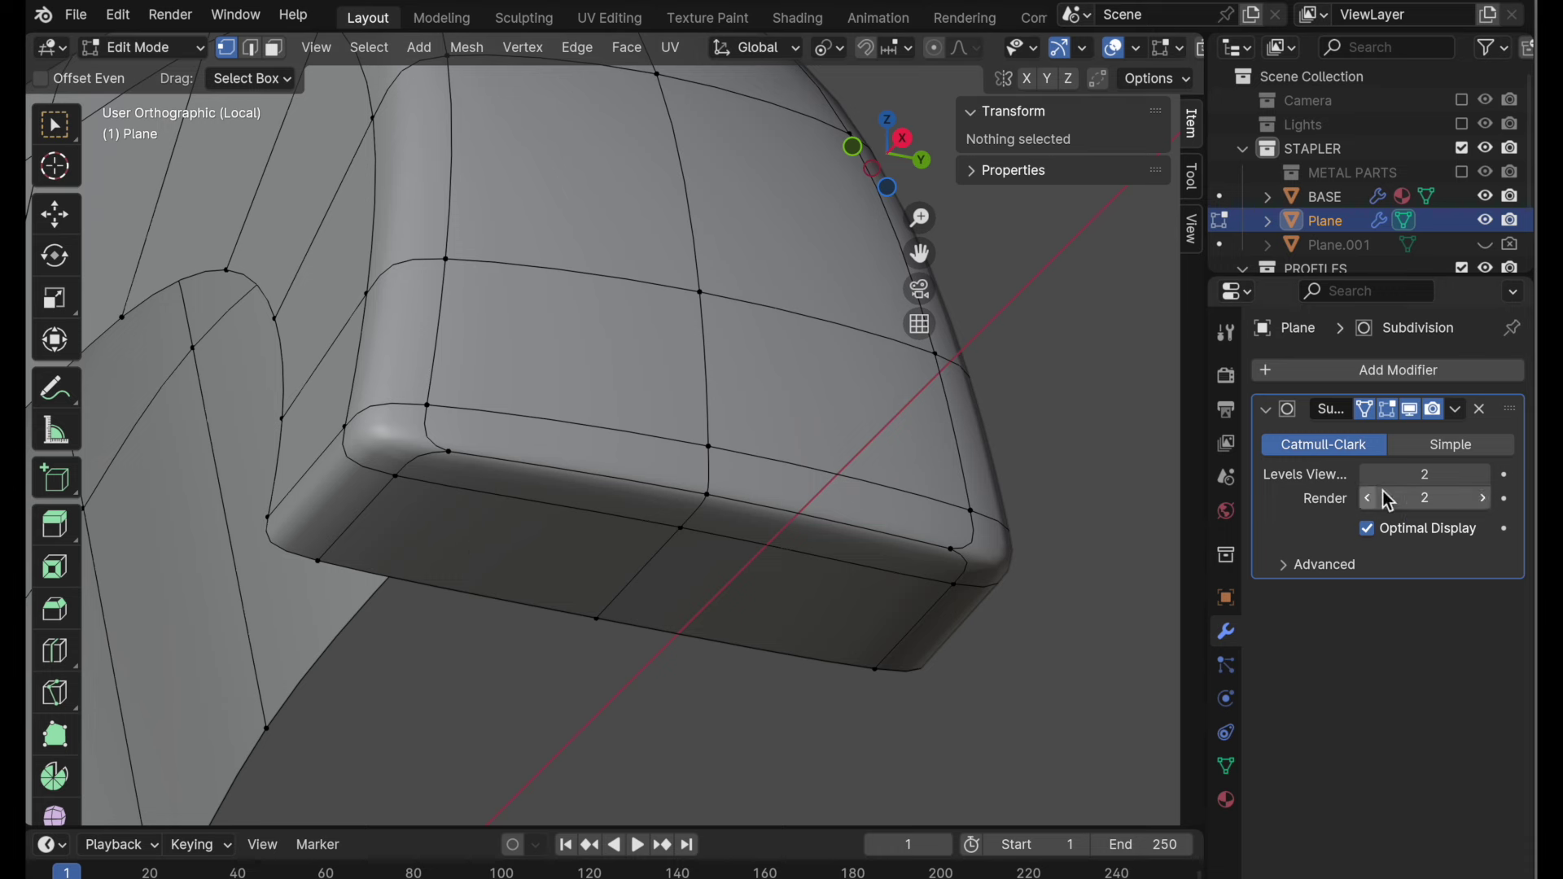
# - Turn off the Subdivision modifier's viewport display to work on the stapler top's unsmoothed cage
pyautogui.click(1410, 409)
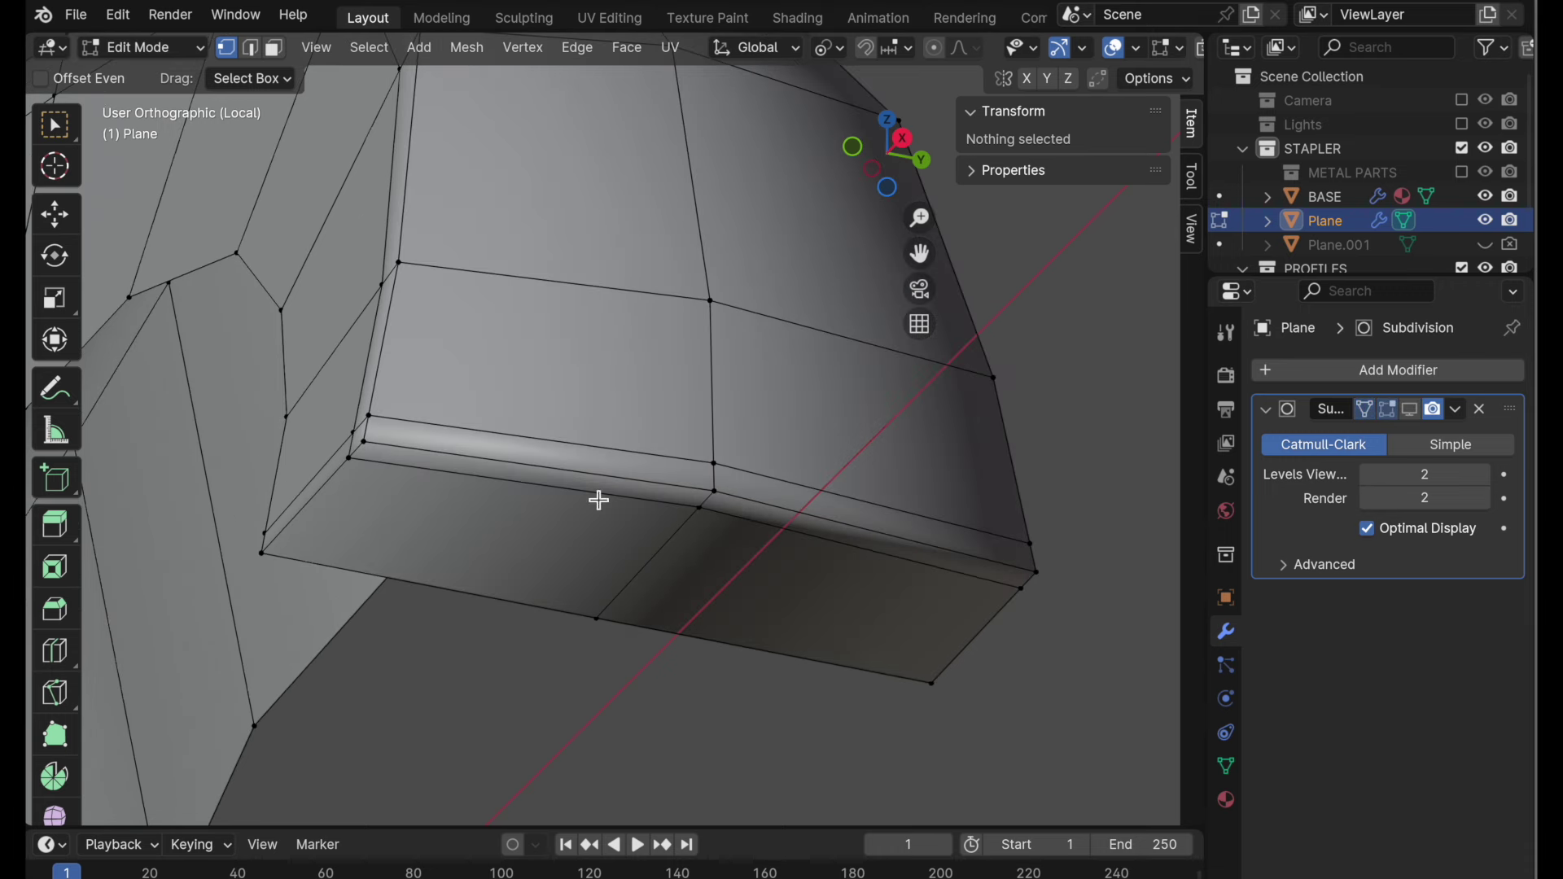
pyautogui.keyDown('shift'); pyautogui.moveTo(553, 307); pyautogui.dragTo(544, 341, button='middle'); pyautogui.keyUp('shift')
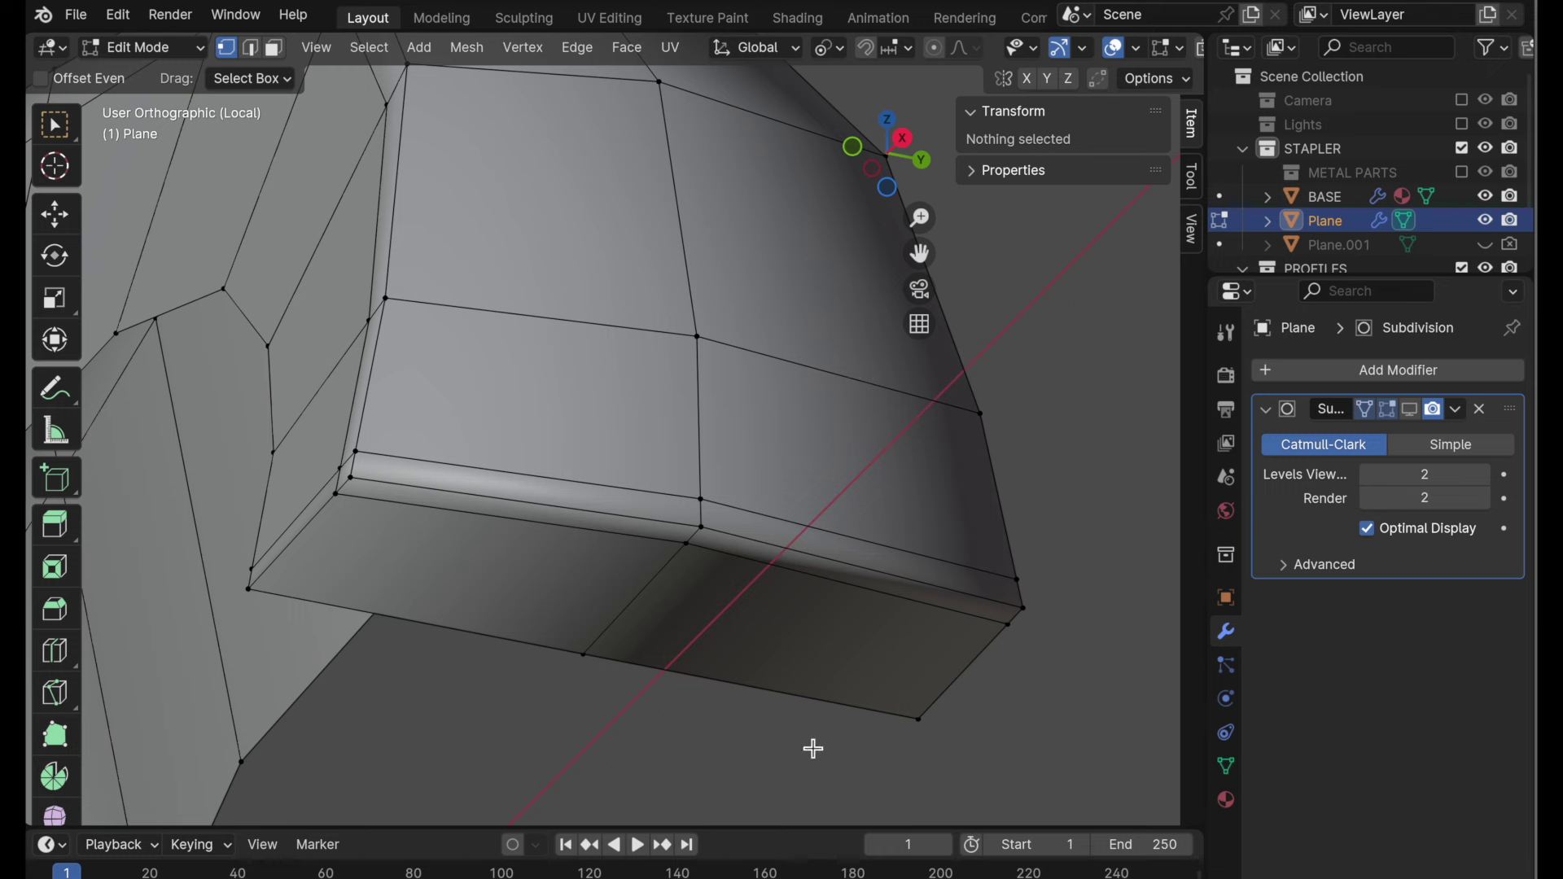
pyautogui.click(55, 651)
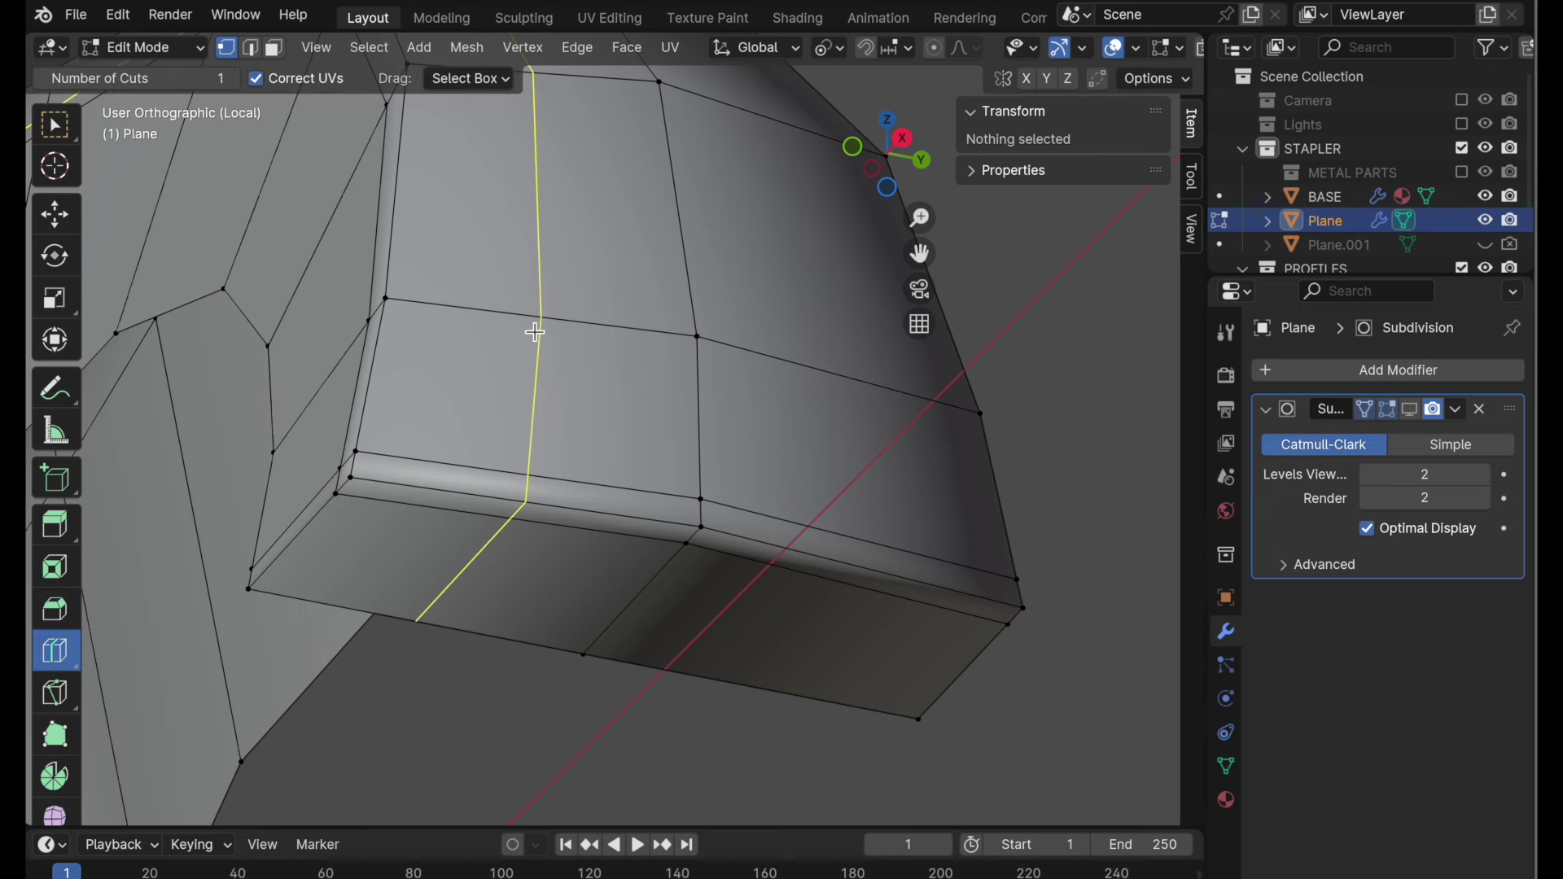
pyautogui.scroll(-3, 541, 324)
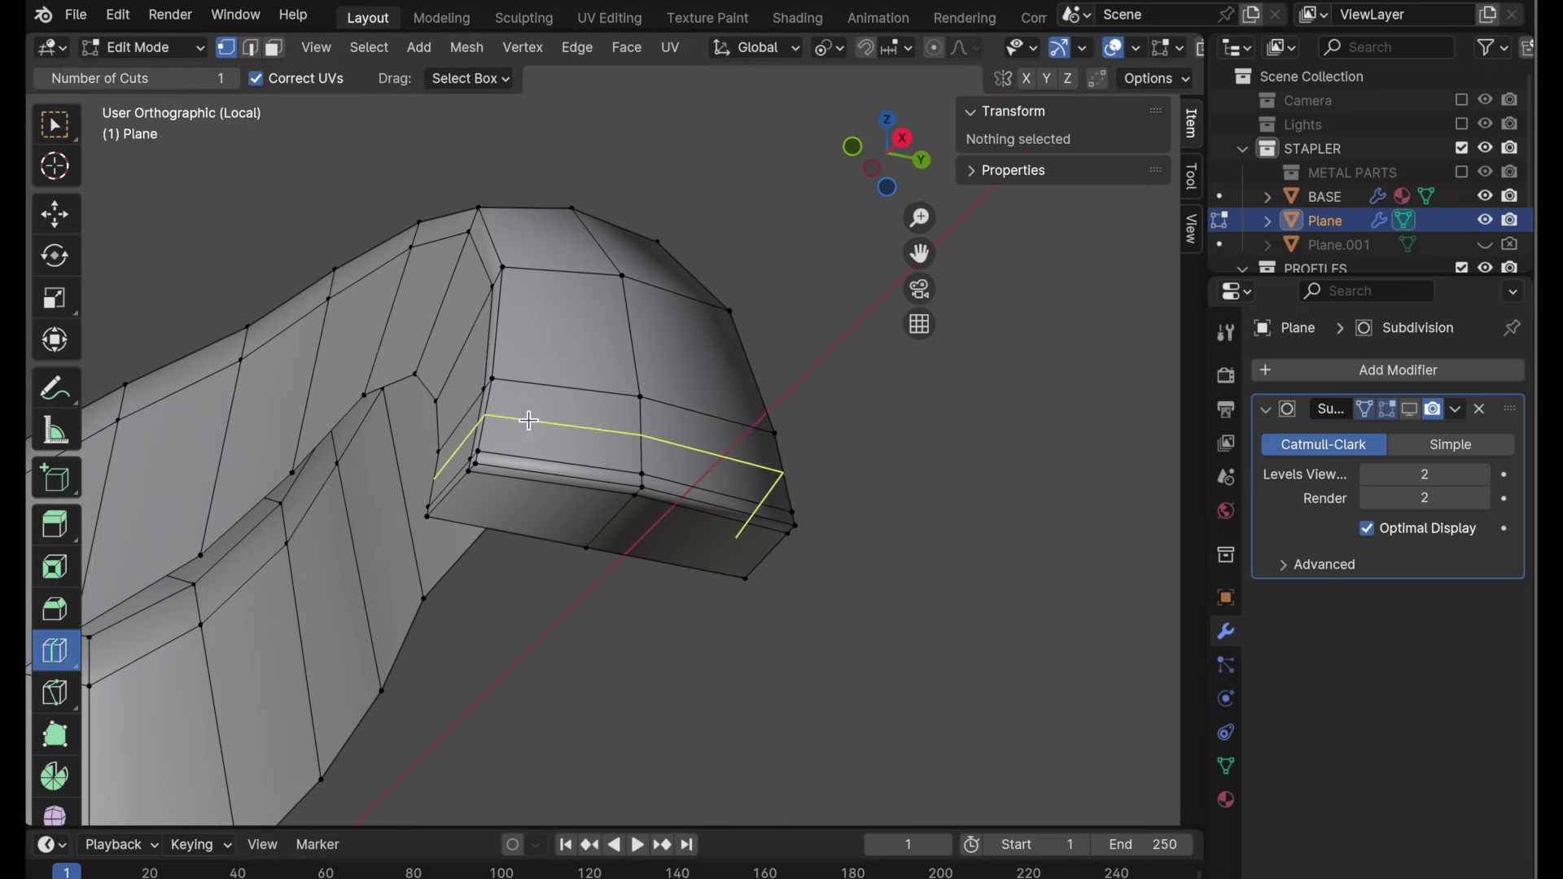
pyautogui.keyDown('ctrl'); pyautogui.moveTo(551, 402); pyautogui.dragTo(627, 306, button='middle'); pyautogui.keyUp('ctrl')
pyautogui.click(59, 215)
pyautogui.keyDown('shift'); pyautogui.moveTo(895, 350); pyautogui.dragTo(870, 363, button='middle'); pyautogui.keyUp('shift')
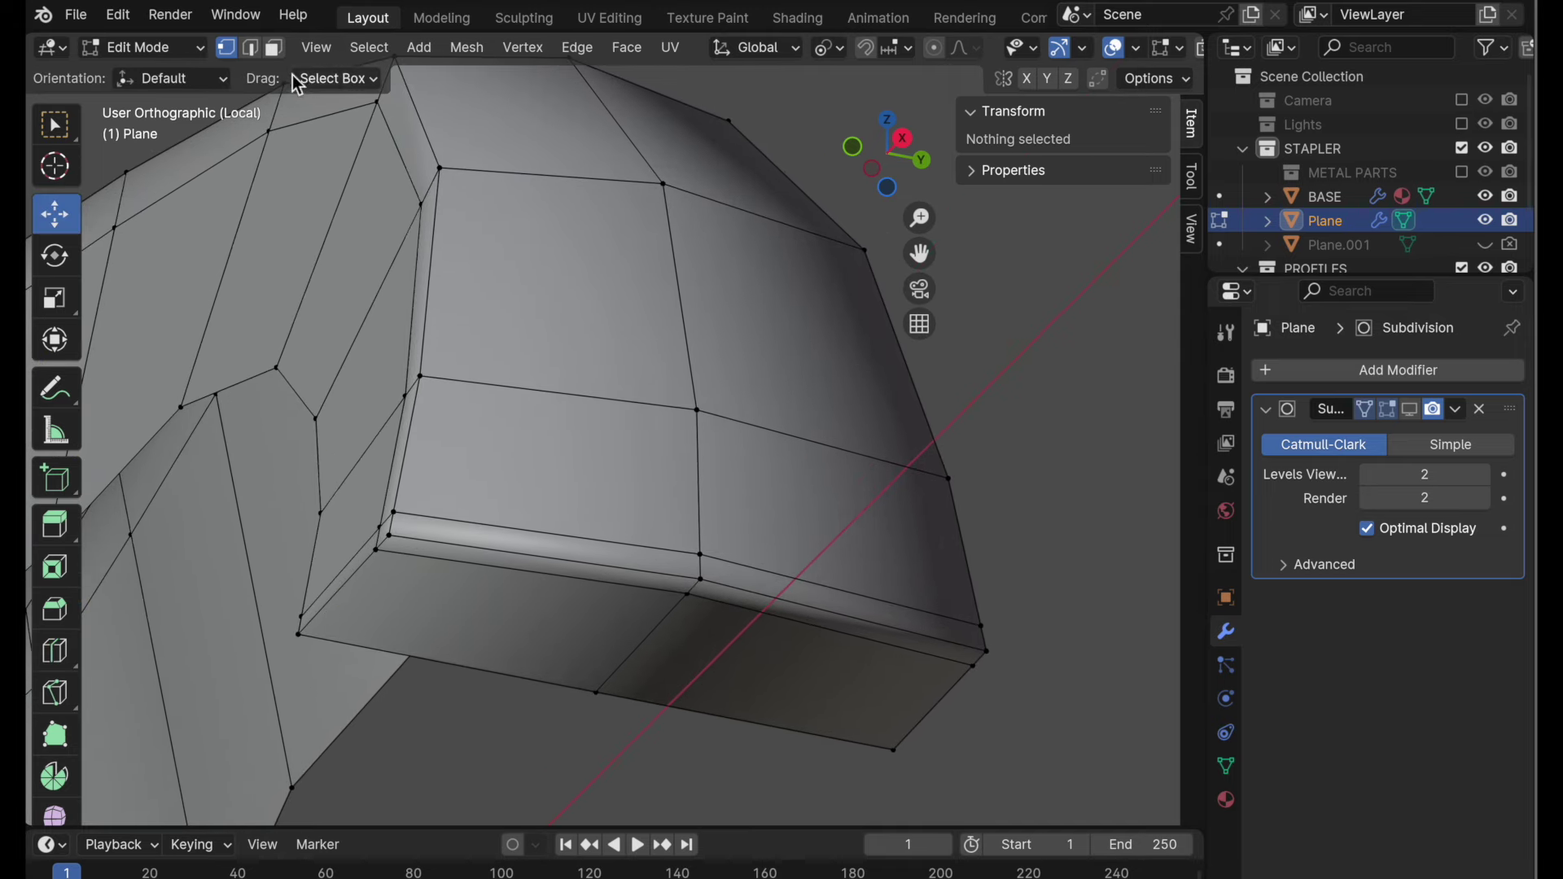
# - Isolate the narrow end's bottom faces and the lowest front-wall faces by selecting them, inverting the selection and hiding the rest
pyautogui.click(275, 49)
pyautogui.moveTo(586, 464); pyautogui.dragTo(521, 645)
pyautogui.keyDown('shift'); pyautogui.moveTo(879, 498); pyautogui.dragTo(715, 701); pyautogui.keyUp('shift')
pyautogui.keyDown('shift'); pyautogui.moveTo(823, 575); pyautogui.dragTo(822, 603, button='middle'); pyautogui.keyUp('shift')
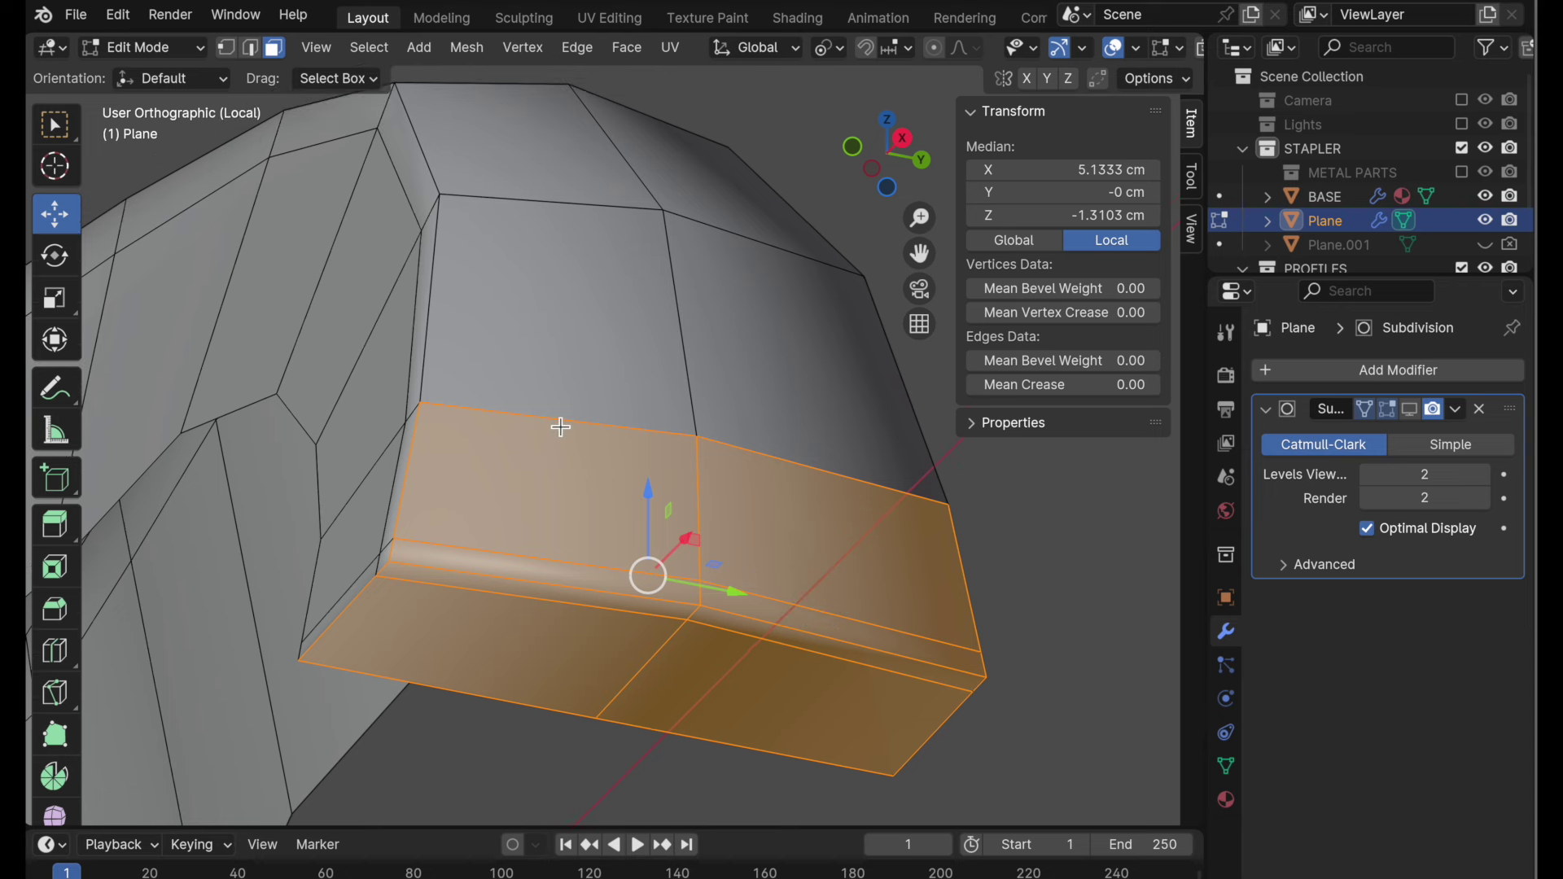
pyautogui.hotkey('ctrl', 'i')
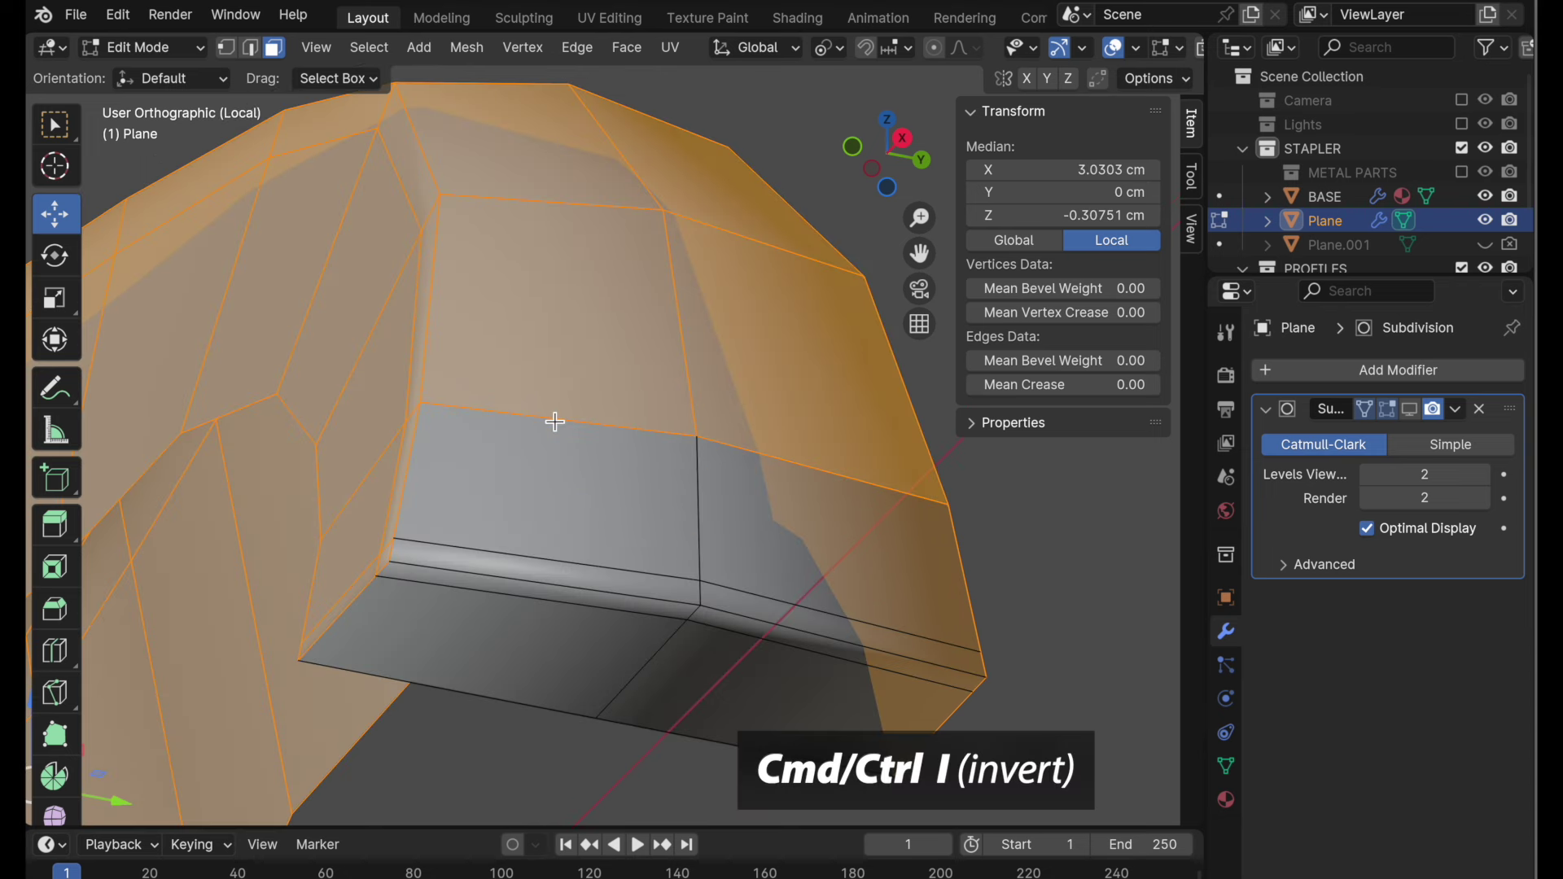
pyautogui.press('h')
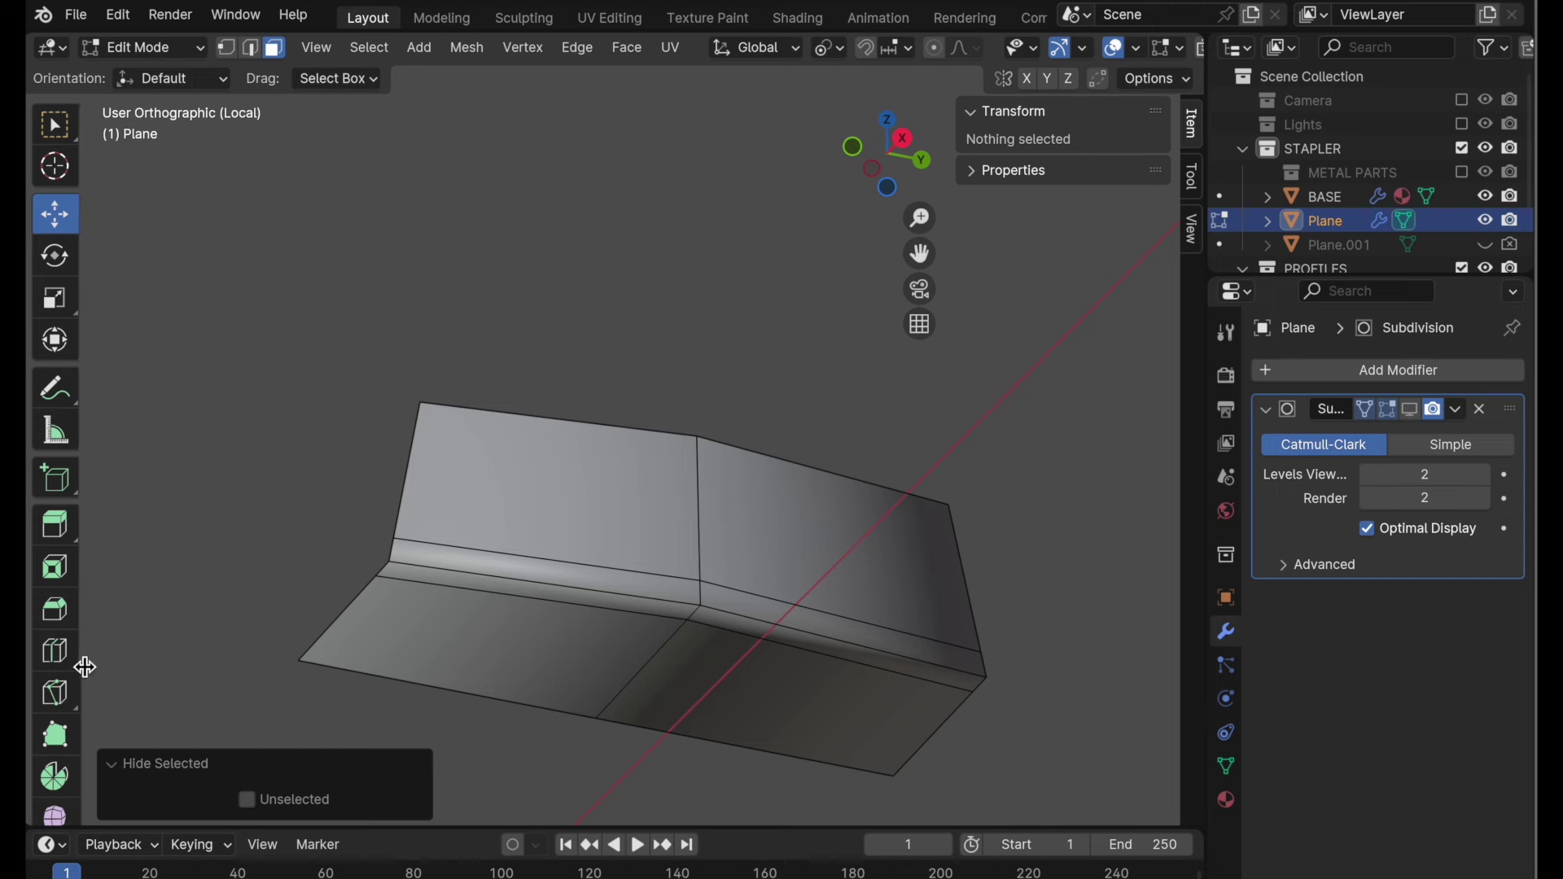
# - Add a single centred loop cut through each half of the isolated end faces, one on each side of the centre seam
pyautogui.click(56, 652)
pyautogui.click(558, 541)
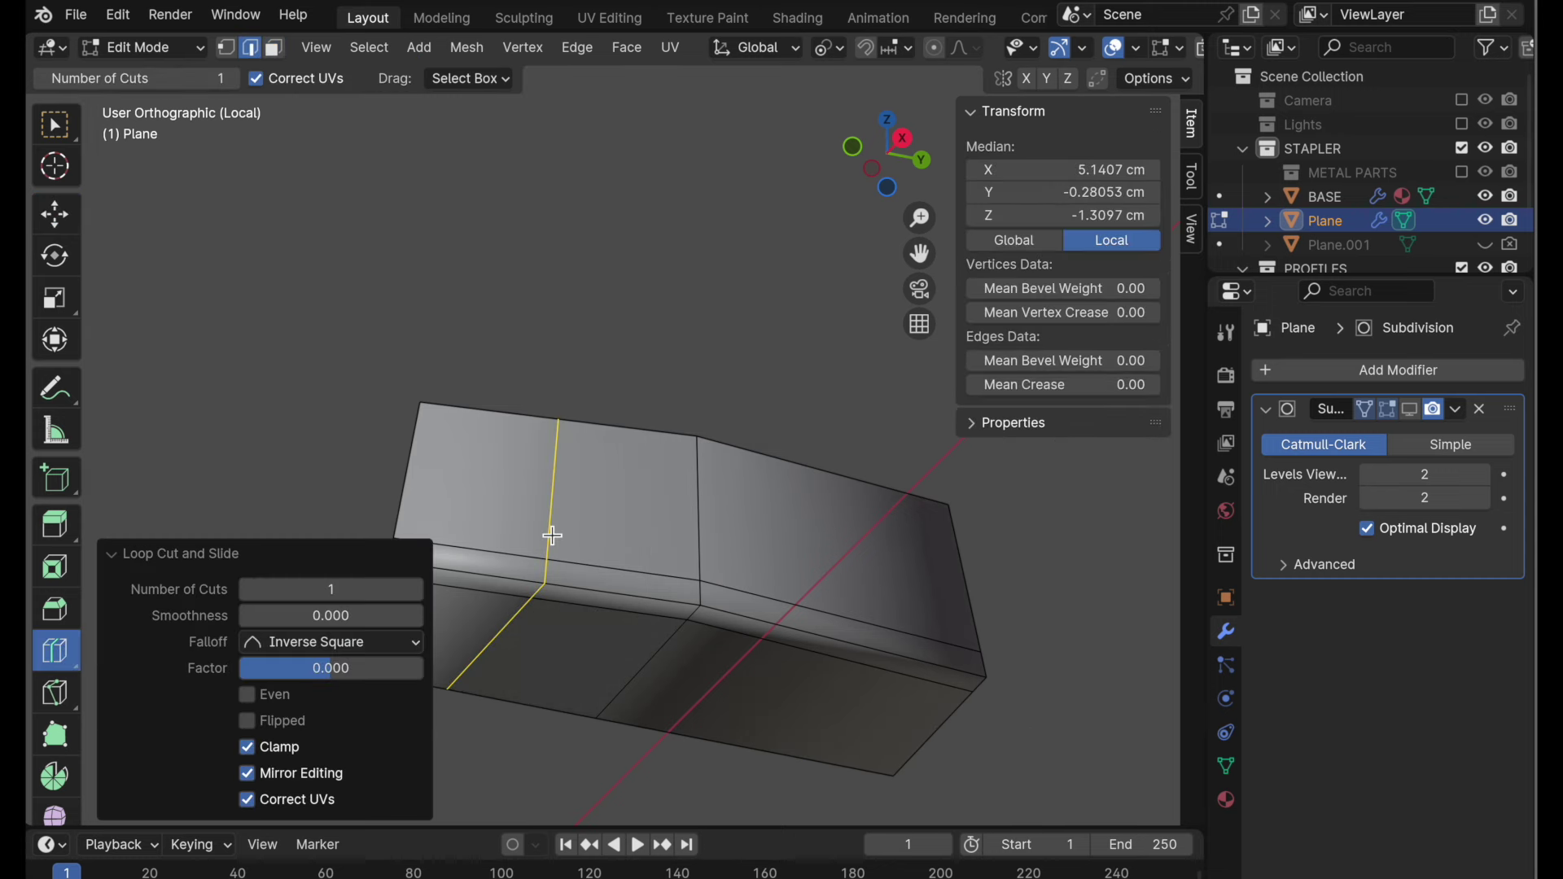
pyautogui.click(805, 586)
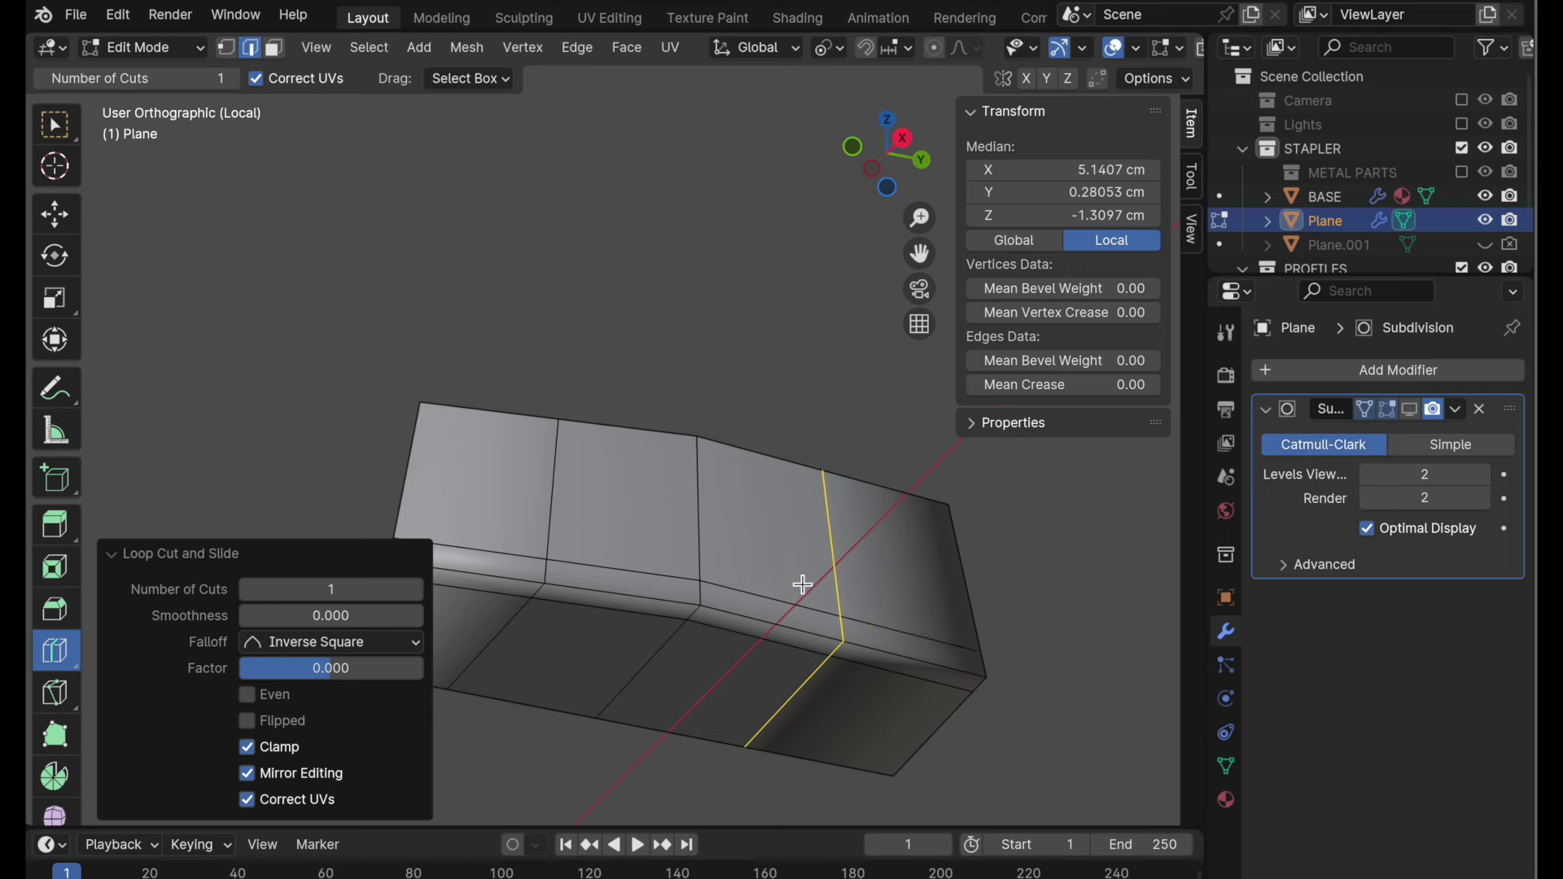
pyautogui.click(54, 214)
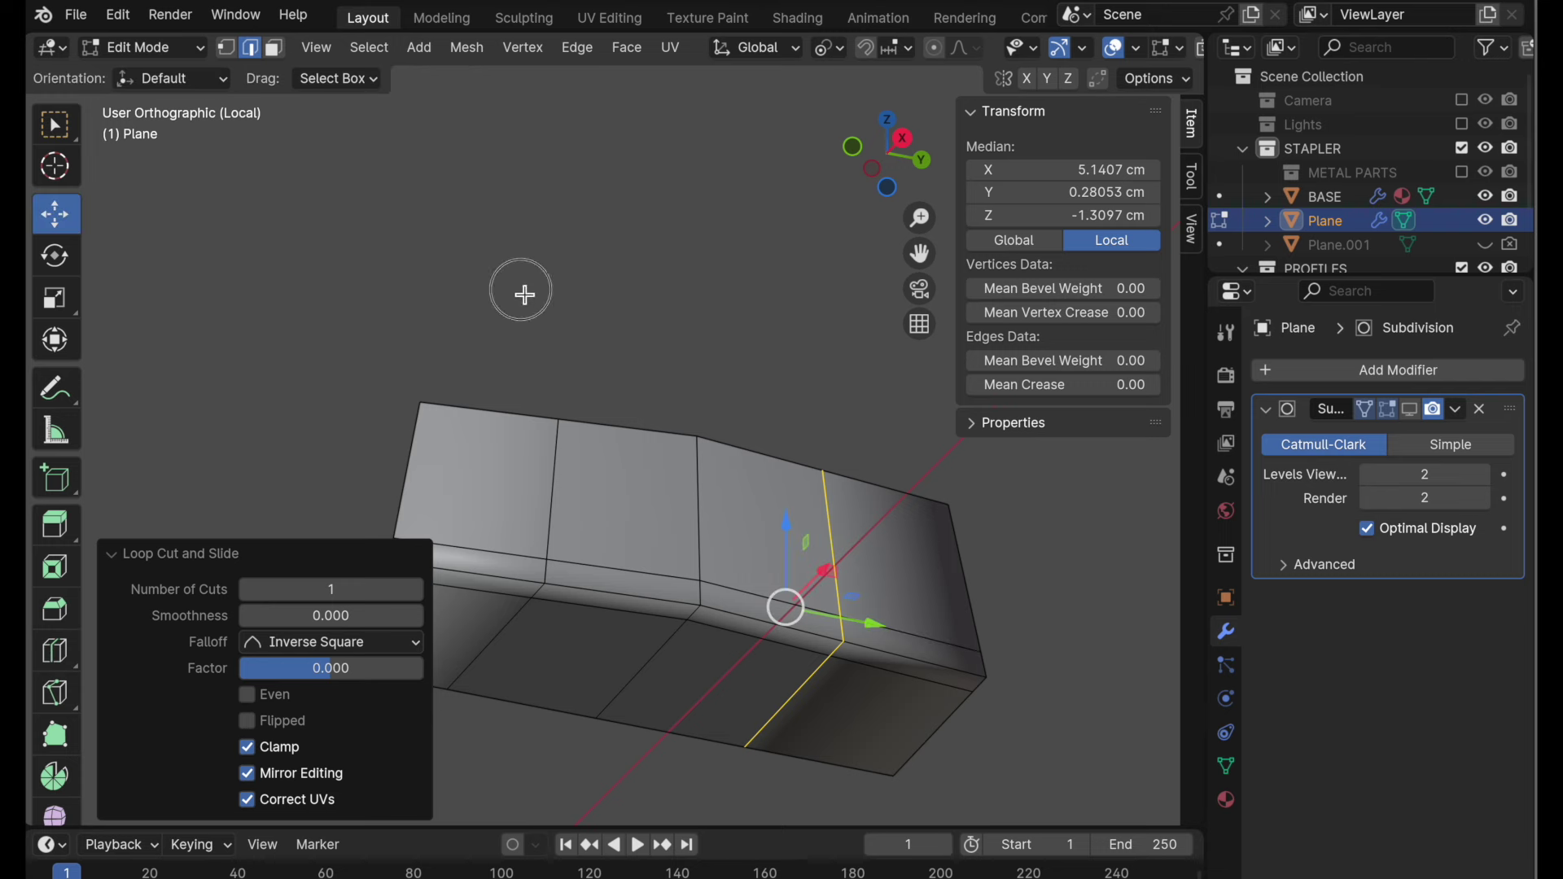
pyautogui.click(522, 290)
pyautogui.moveTo(643, 494); pyautogui.dragTo(615, 433, button='middle')
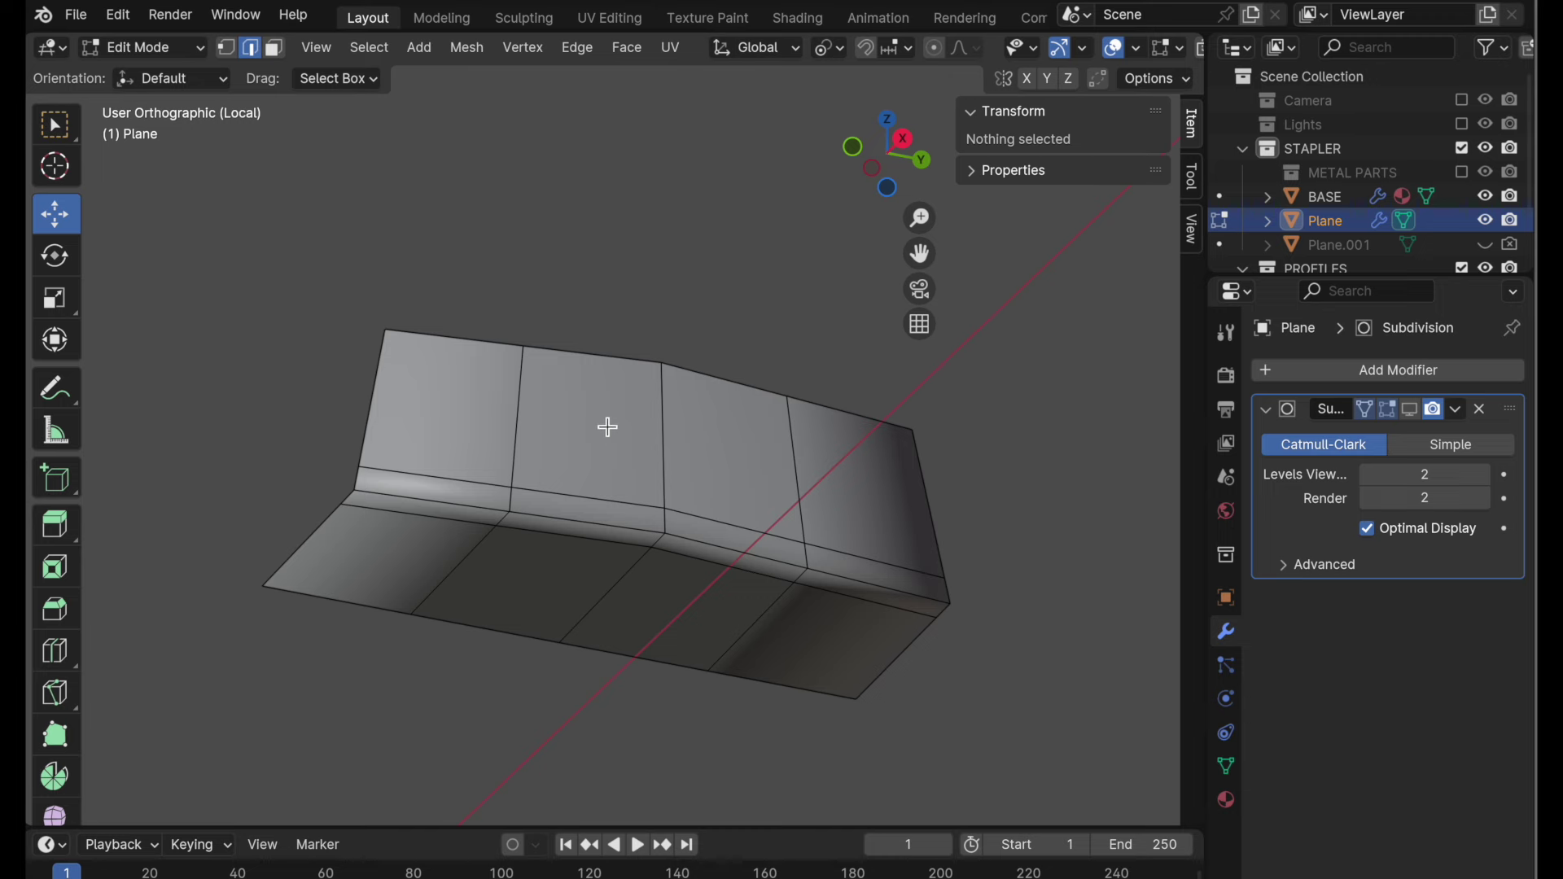
# - Reveal the hidden faces of the stapler's top part and clear their selection
pyautogui.hotkey('alt', 'h')
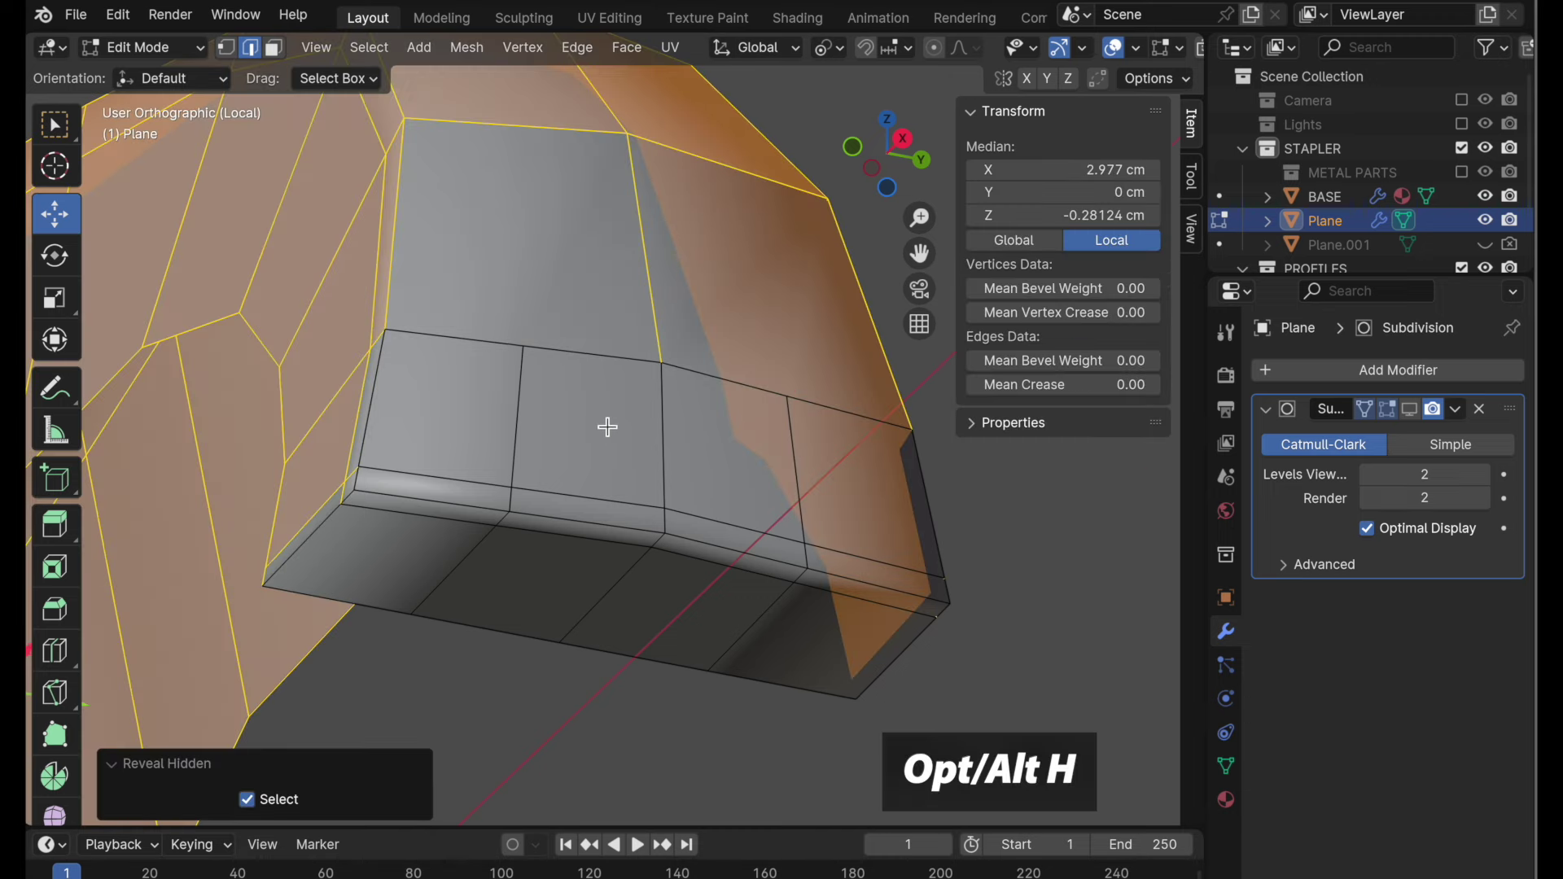
pyautogui.click(1040, 506)
pyautogui.keyDown('shift'); pyautogui.moveTo(851, 502); pyautogui.dragTo(813, 587, button='middle'); pyautogui.keyUp('shift')
pyautogui.scroll(2, 719, 561)
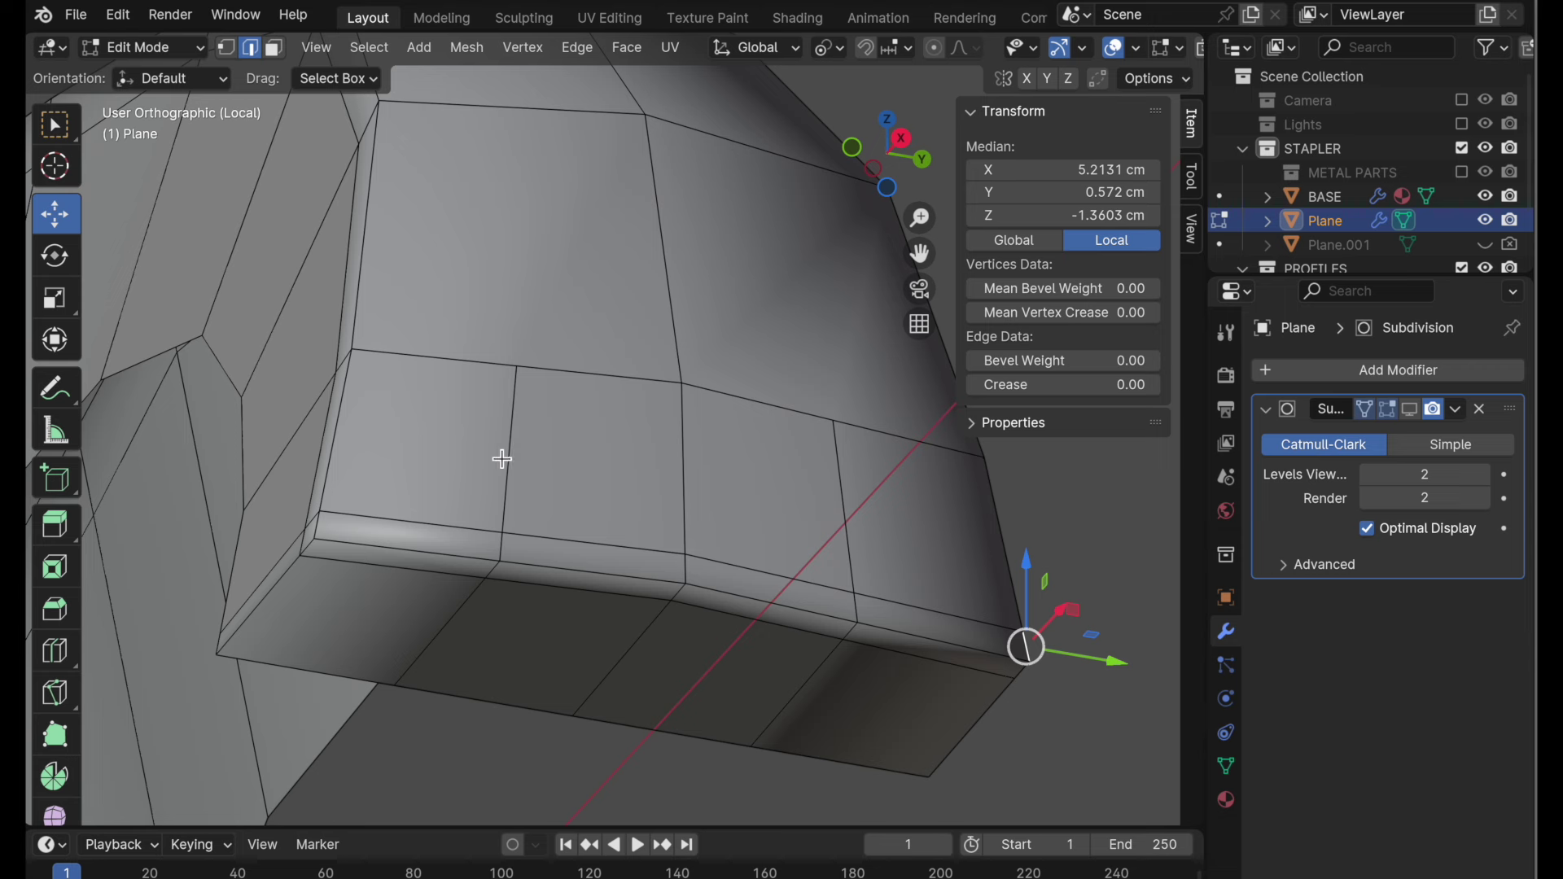
# - Edge-slide the new loop on the negative-Y half of the end close to the side wall, with a factor of about -0.804
pyautogui.keyDown('alt'); pyautogui.click(589, 498); pyautogui.keyUp('alt')
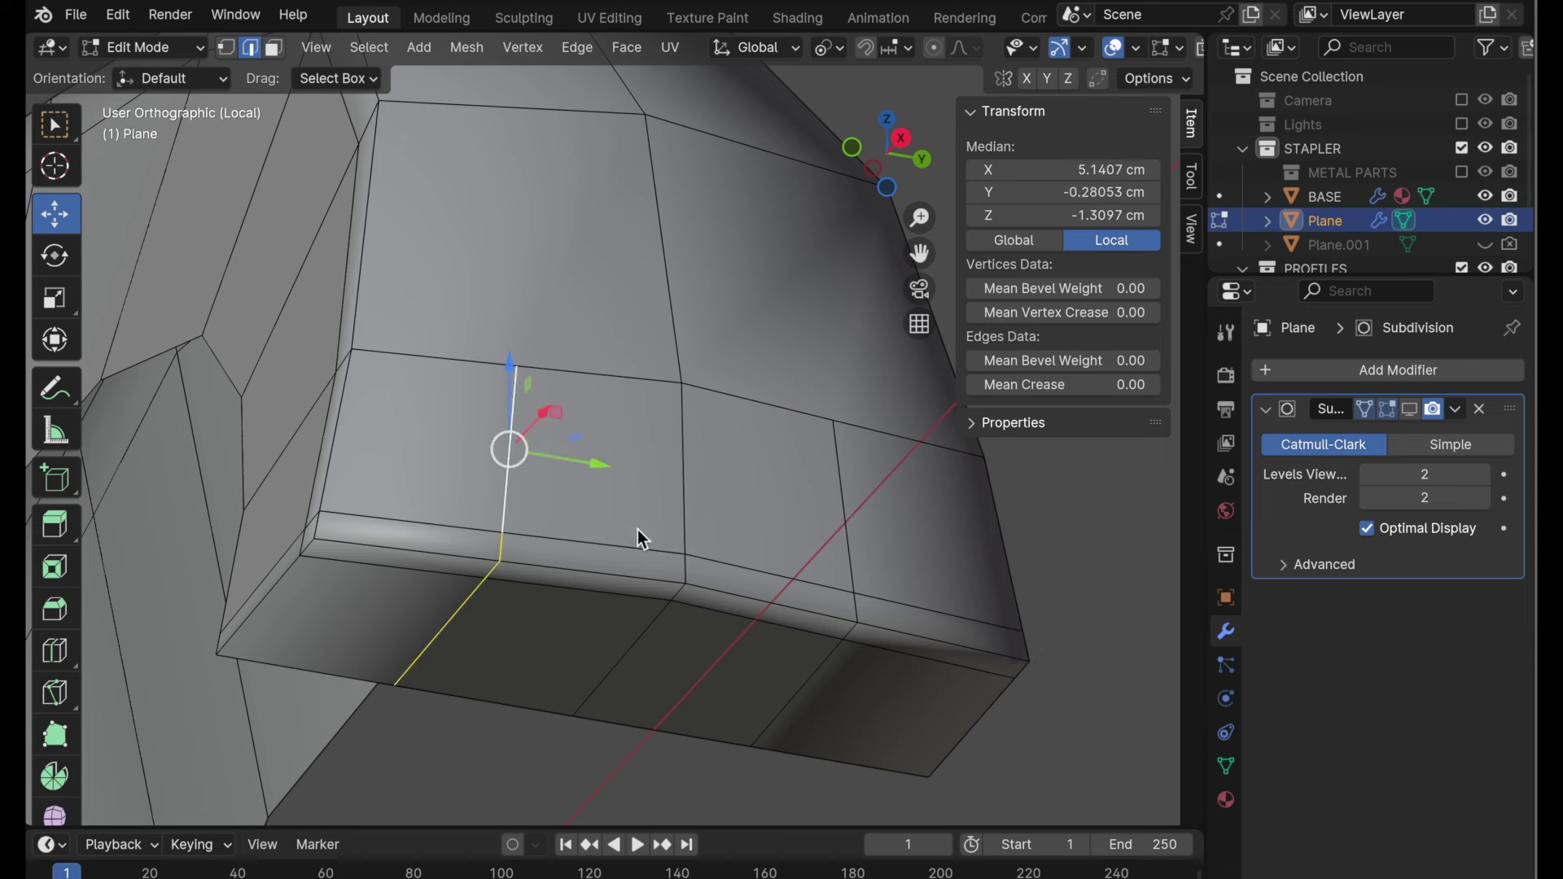
pyautogui.press('g')
pyautogui.press('g')
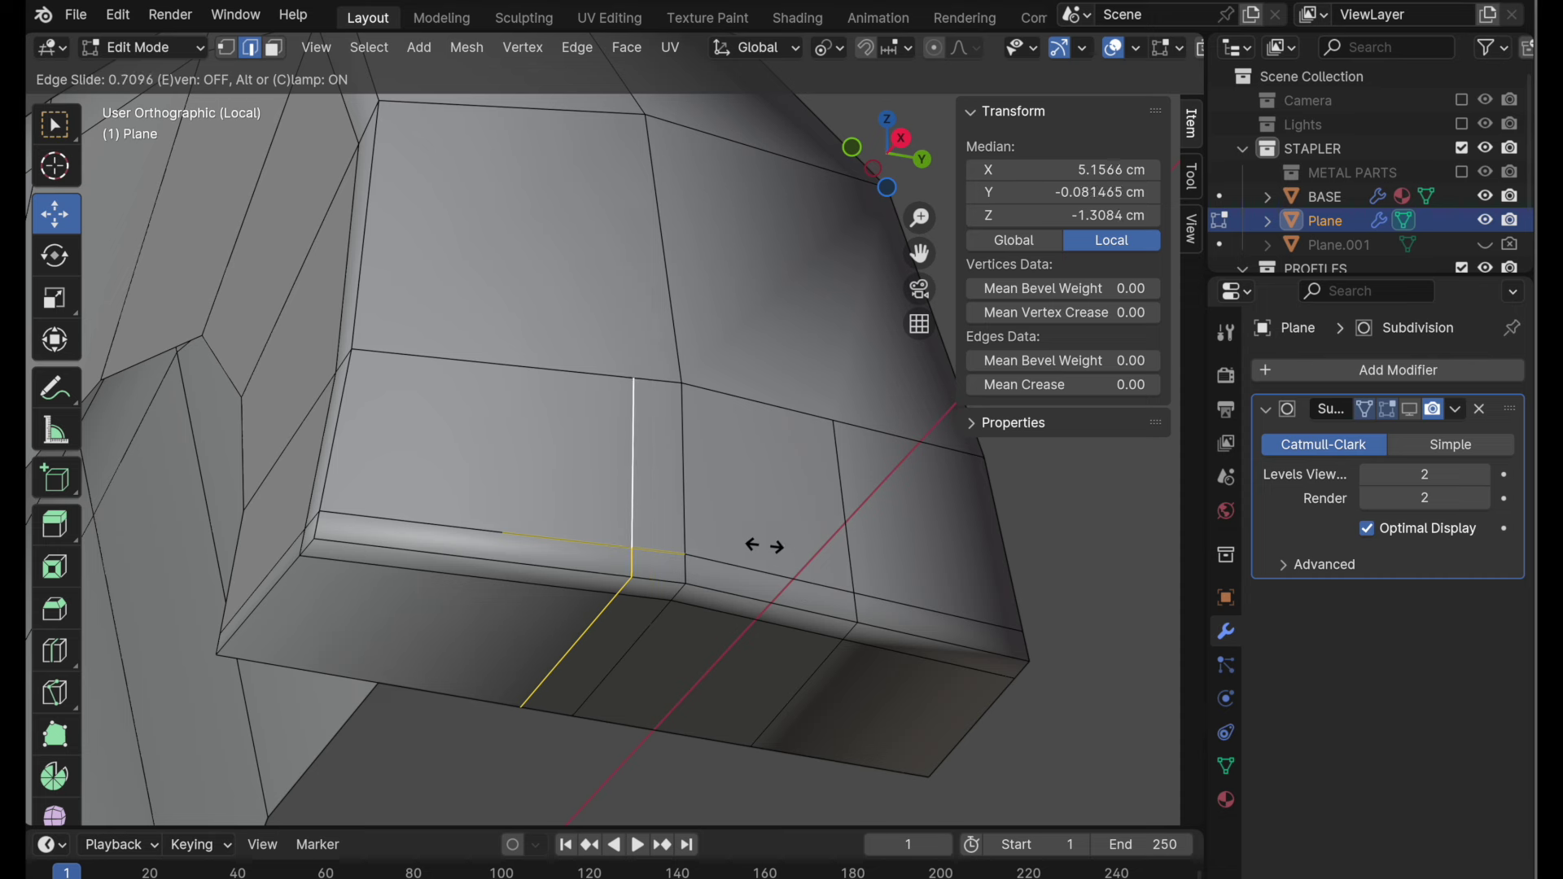
pyautogui.press('e')
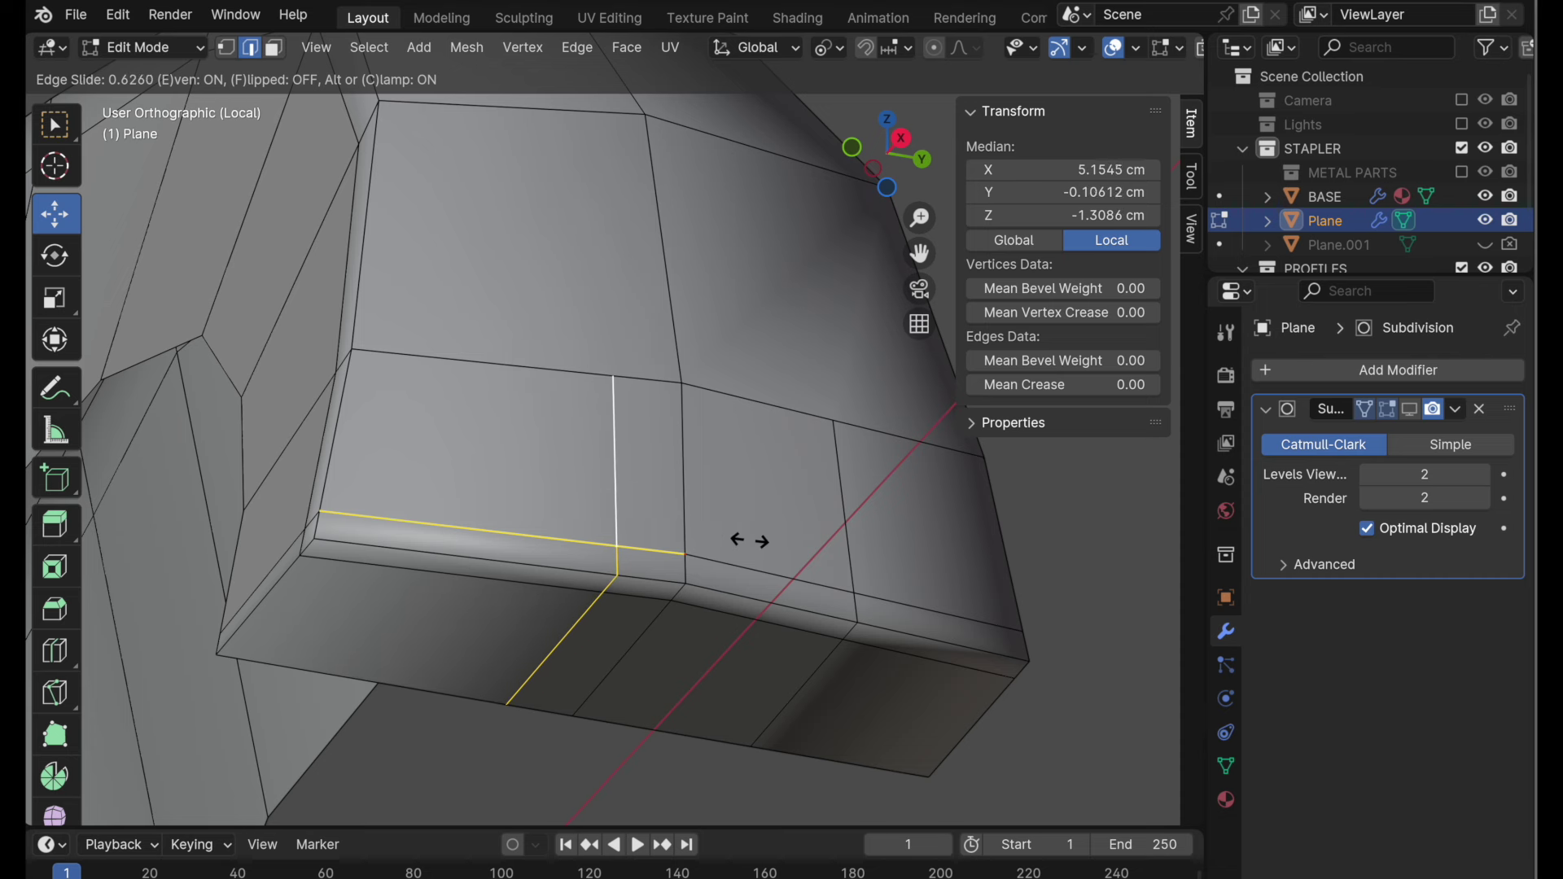
pyautogui.press('f')
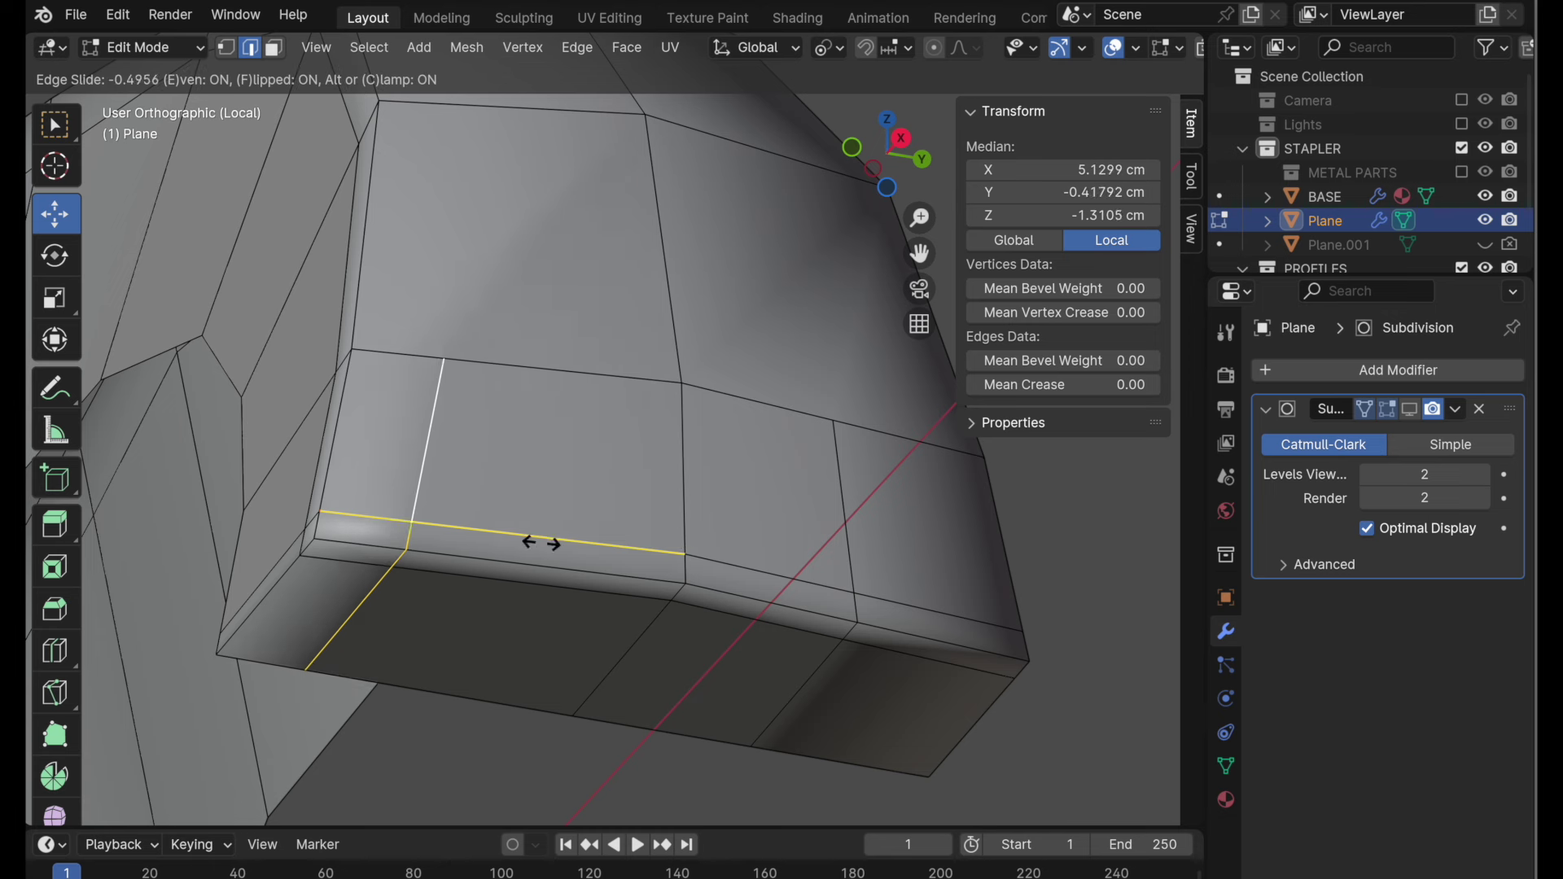
pyautogui.click(484, 547)
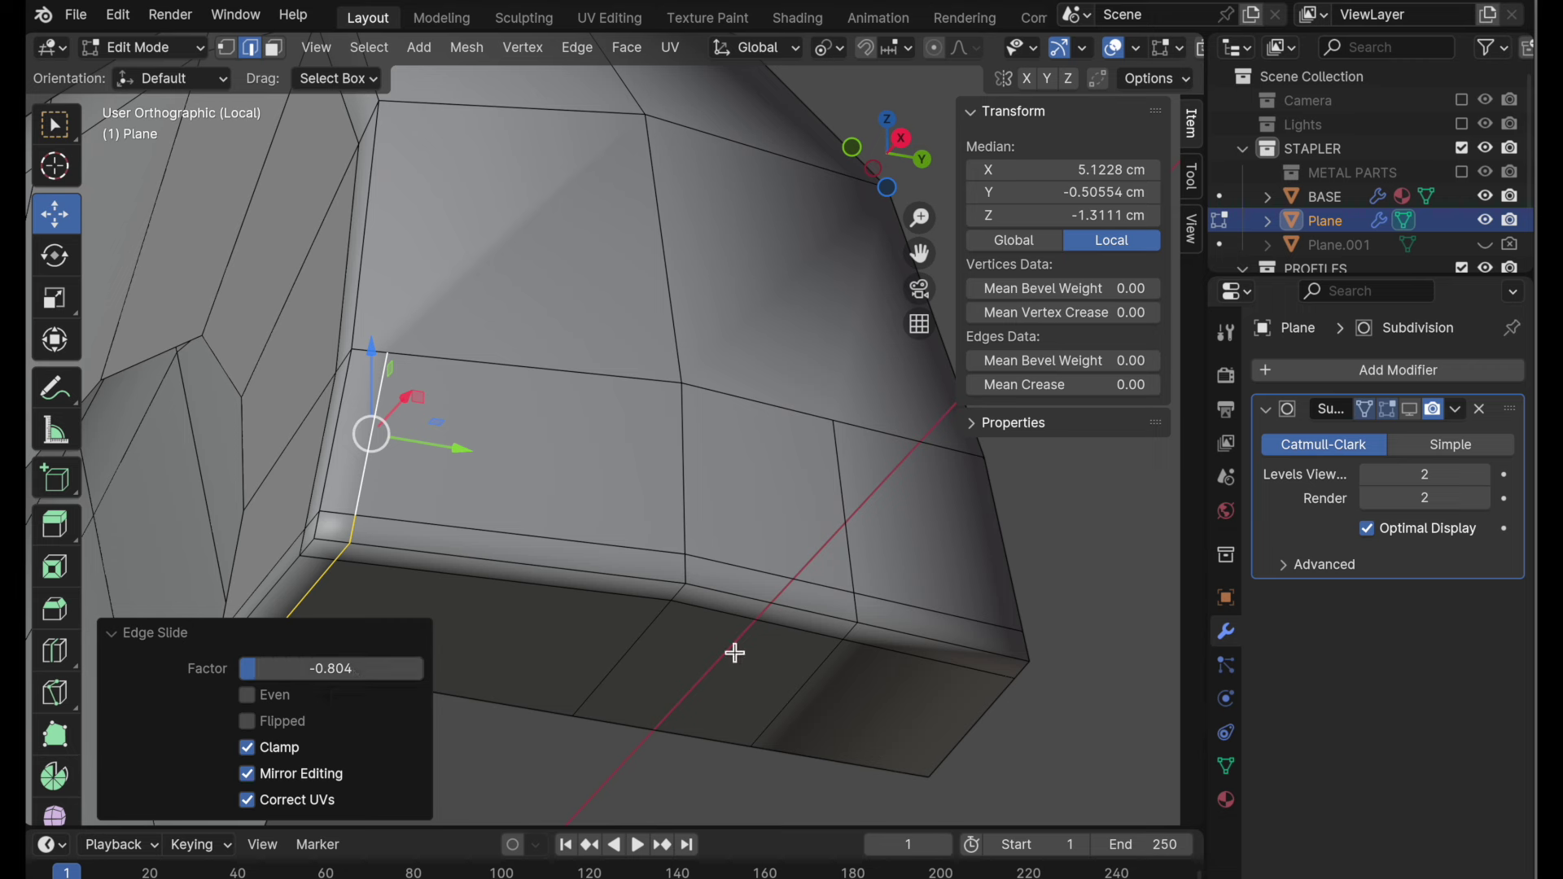
# - Edge-slide the new loop on the positive-Y half of the end toward its side wall, with a factor of about 0.181
pyautogui.keyDown('alt'); pyautogui.click(849, 573); pyautogui.keyUp('alt')
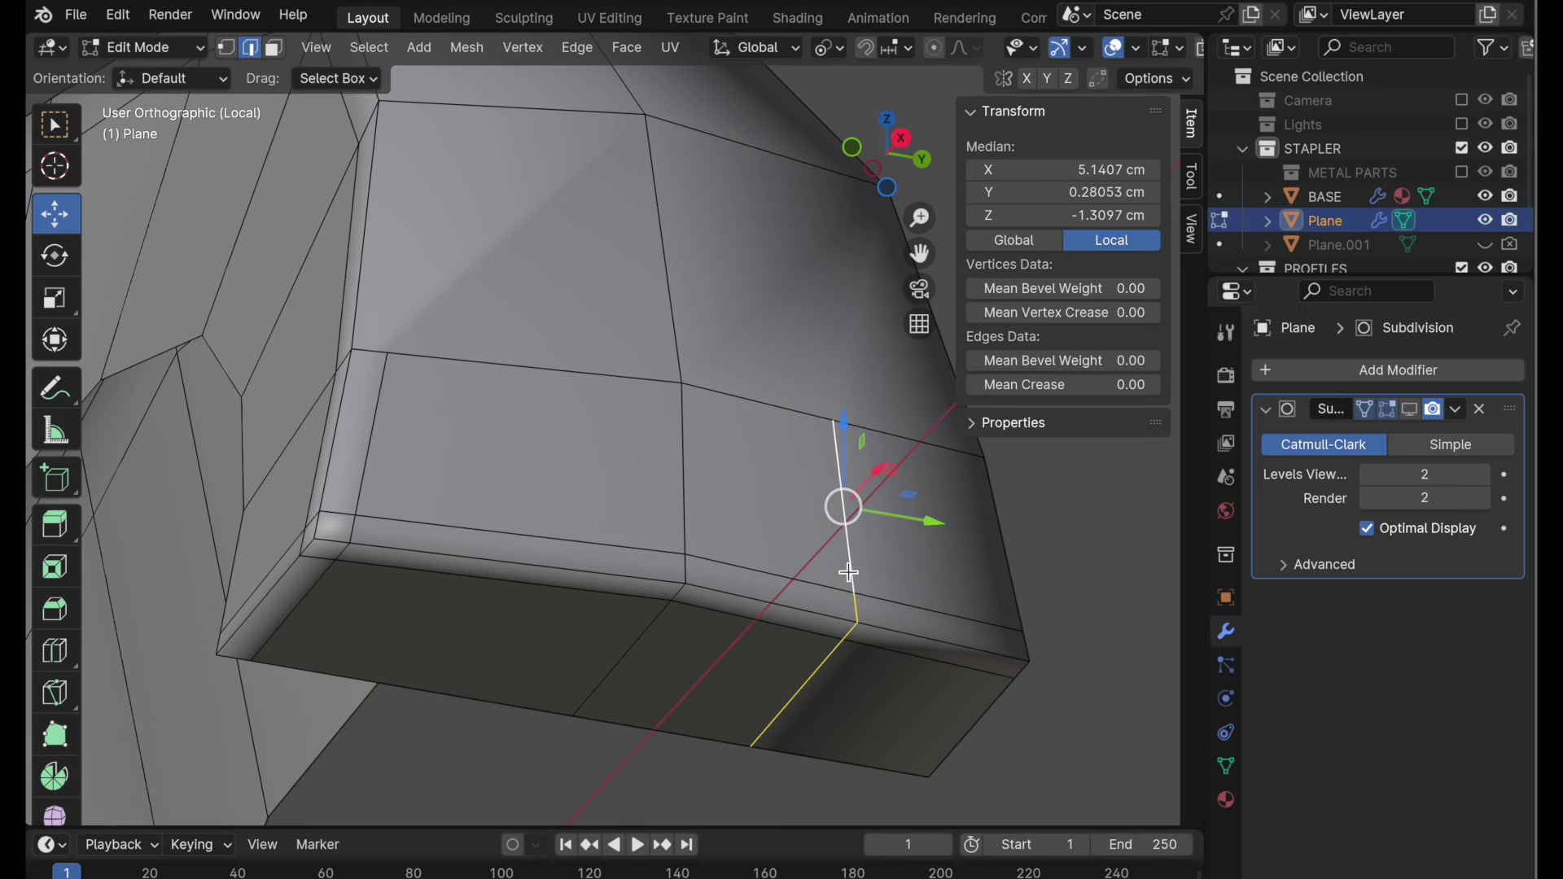
pyautogui.press('g')
pyautogui.press('g')
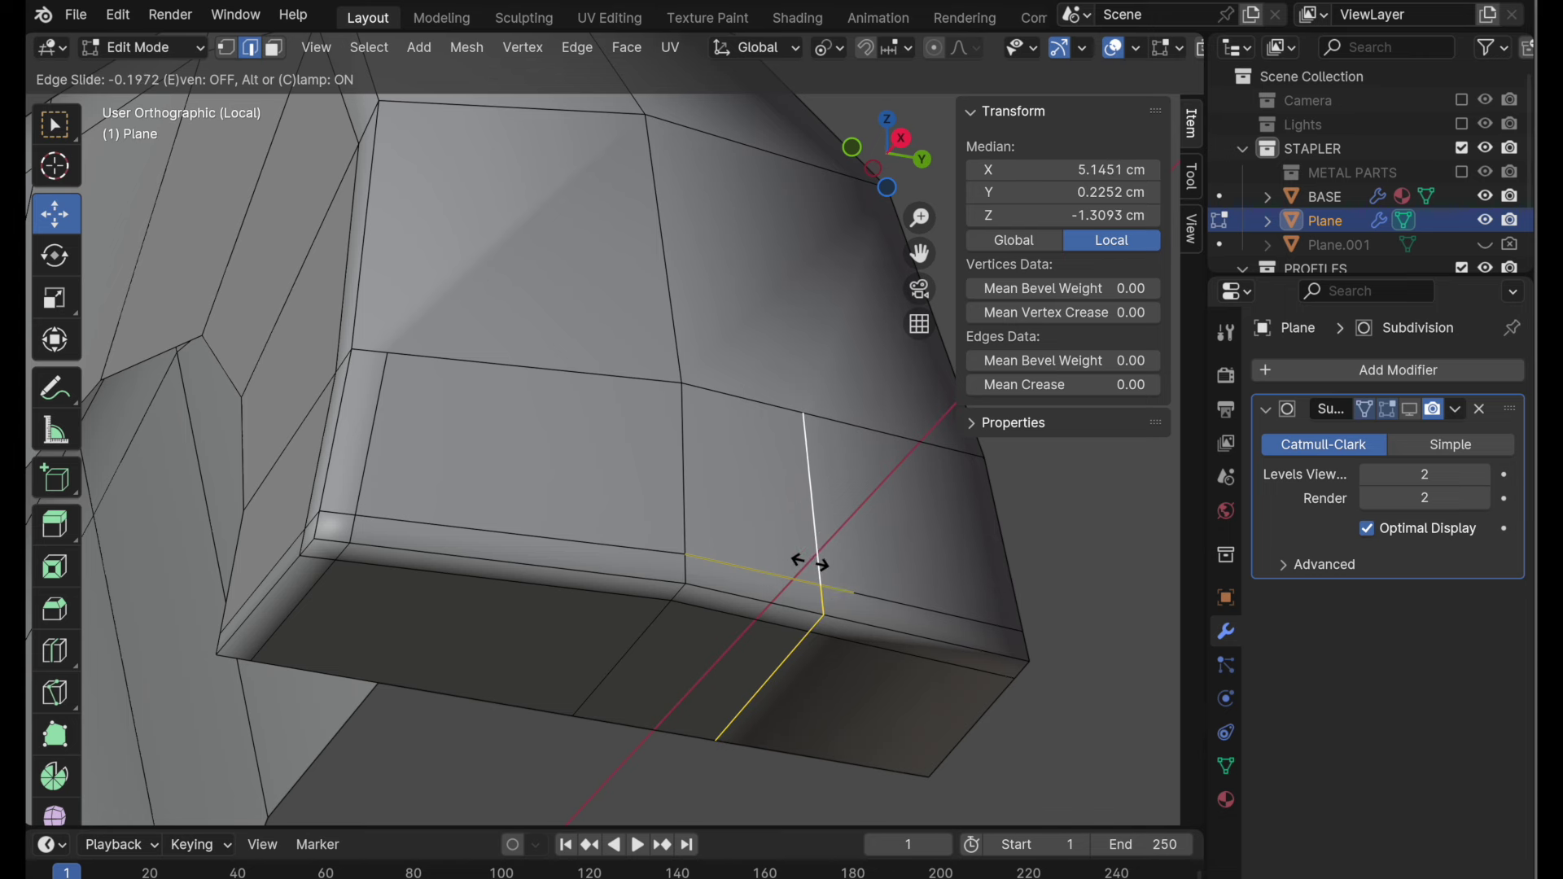
pyautogui.press('e')
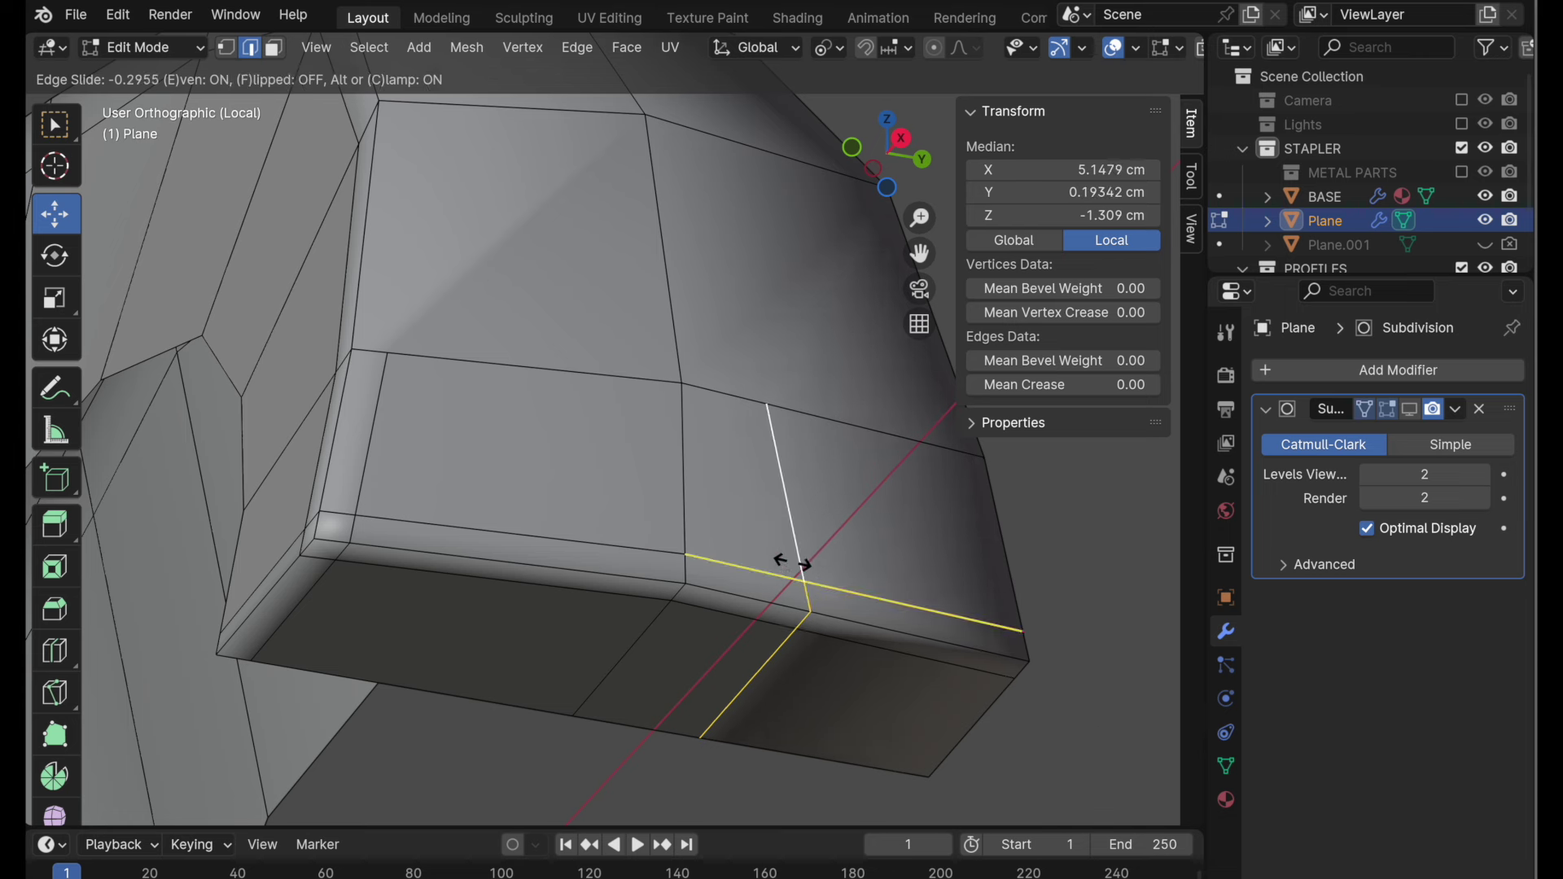
pyautogui.press('f')
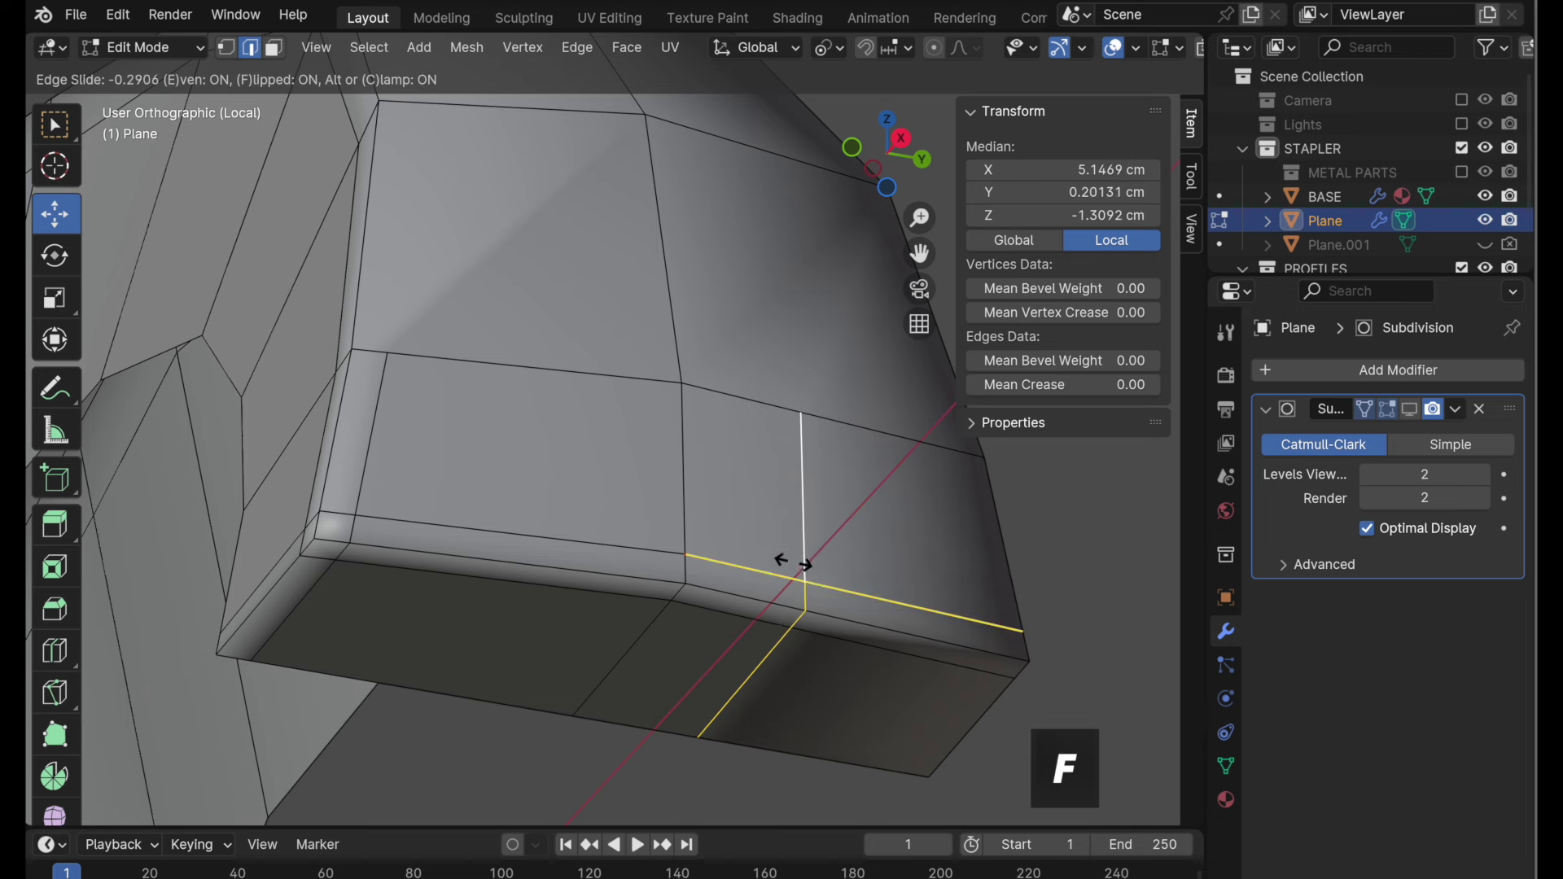
pyautogui.click(873, 570)
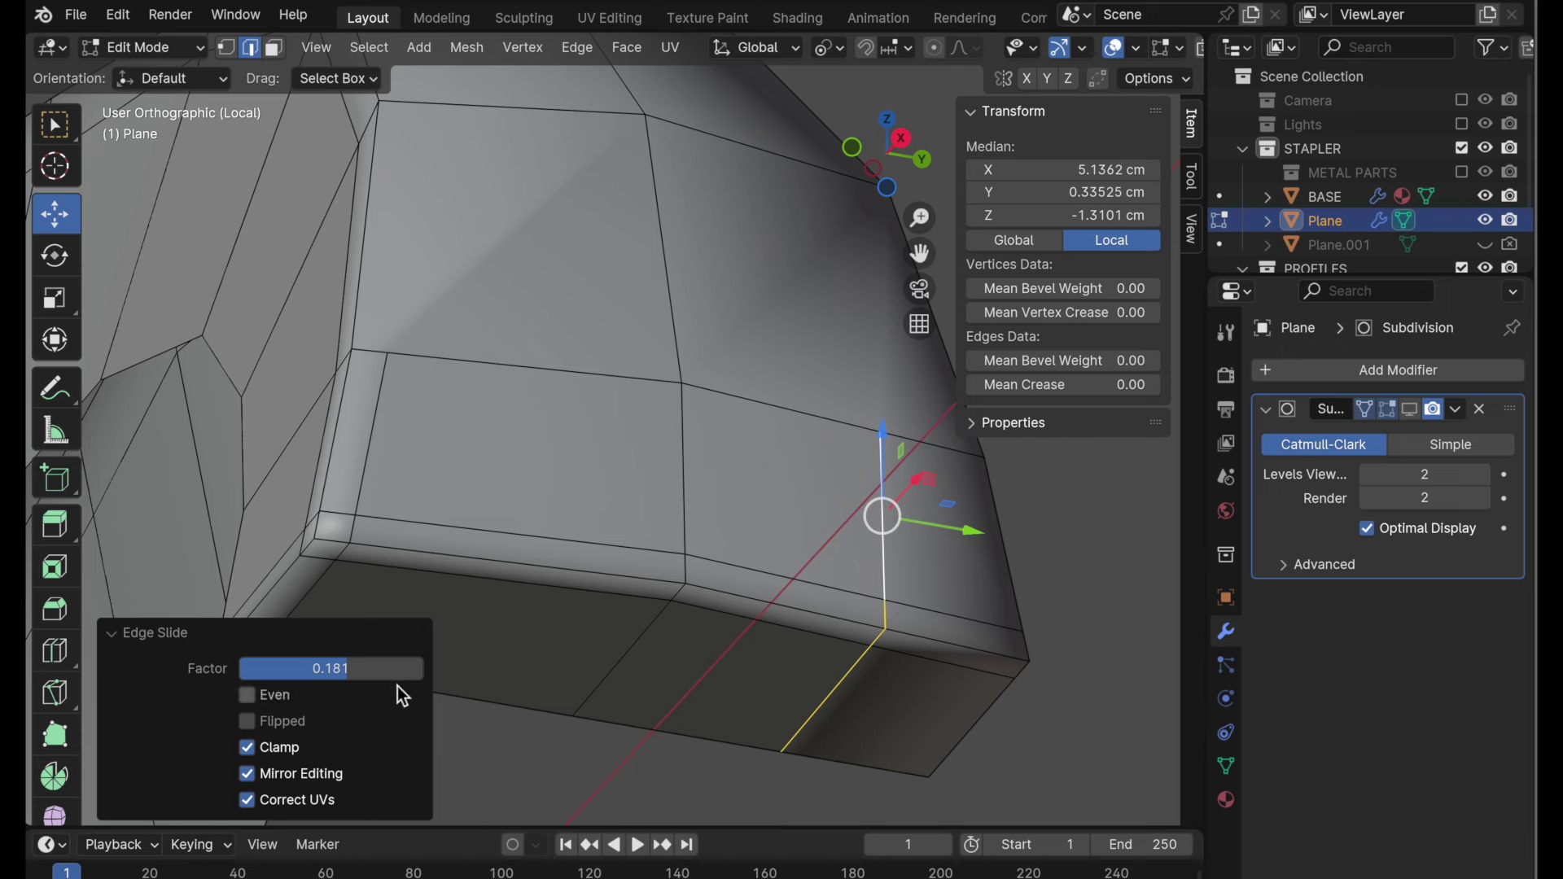
# - Set the positive-Y loop's Edge Slide factor to 0.804, mirroring the opposite loop's offset
pyautogui.moveTo(372, 673); pyautogui.dragTo(373, 674)
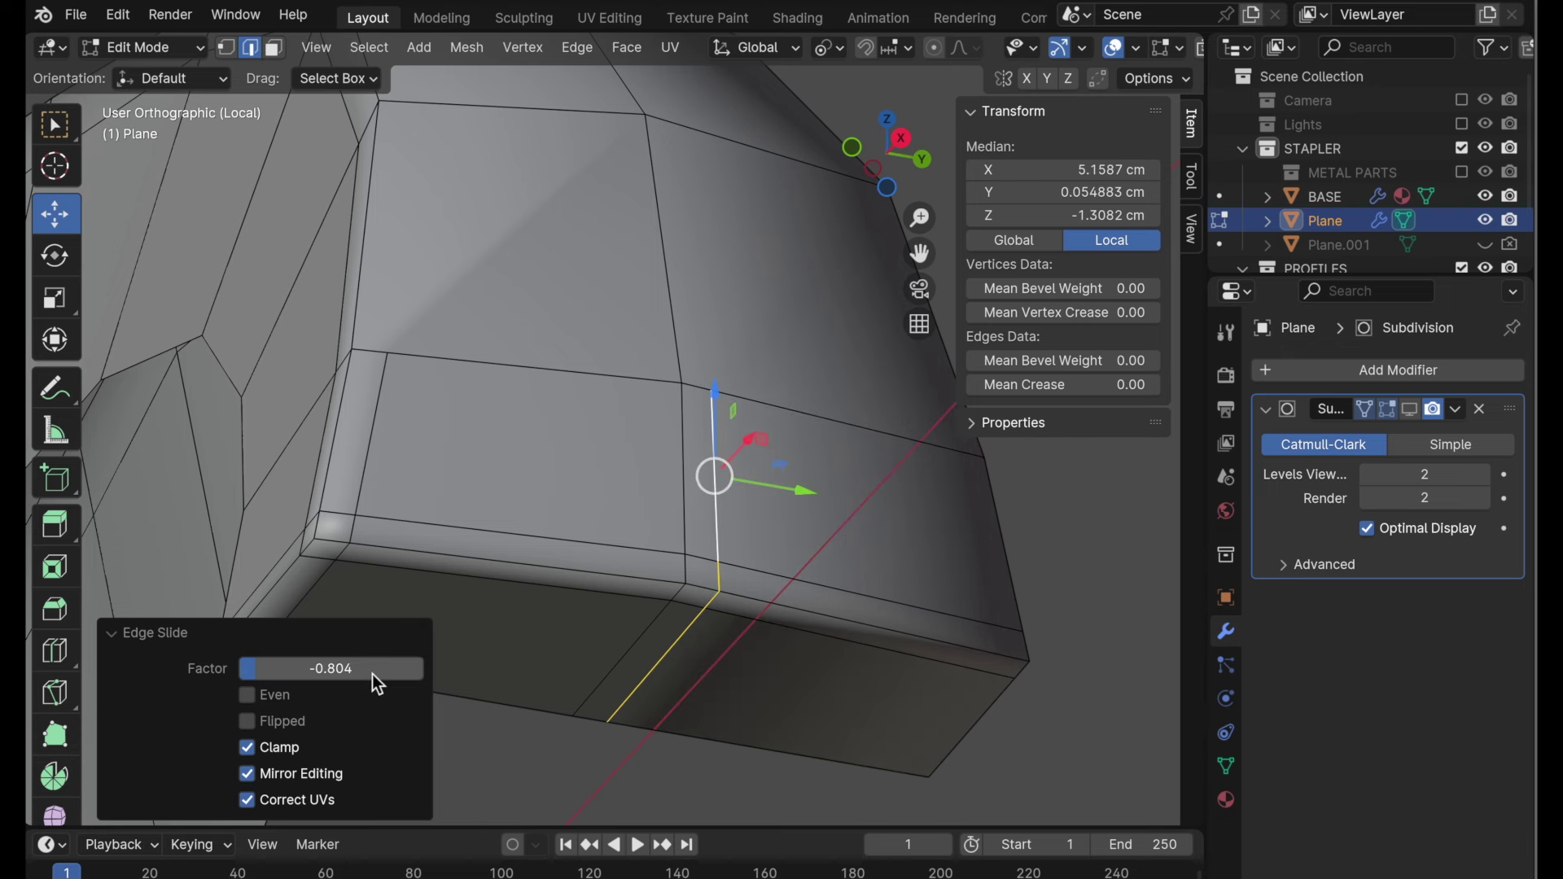
pyautogui.click(373, 674)
pyautogui.press('Home')
pyautogui.press('Delete')
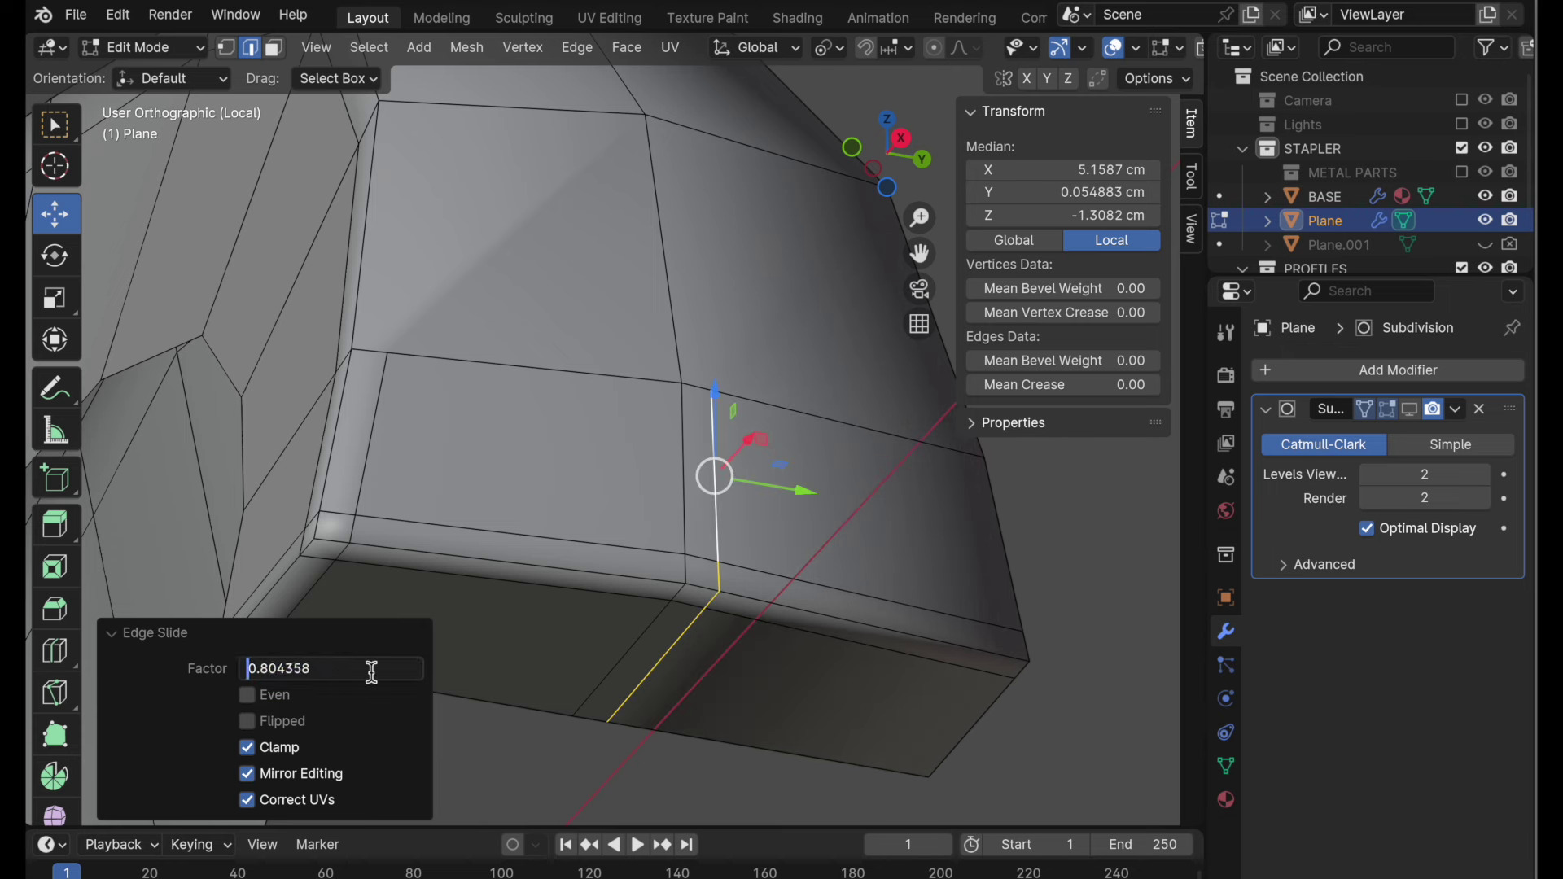
pyautogui.press('Return')
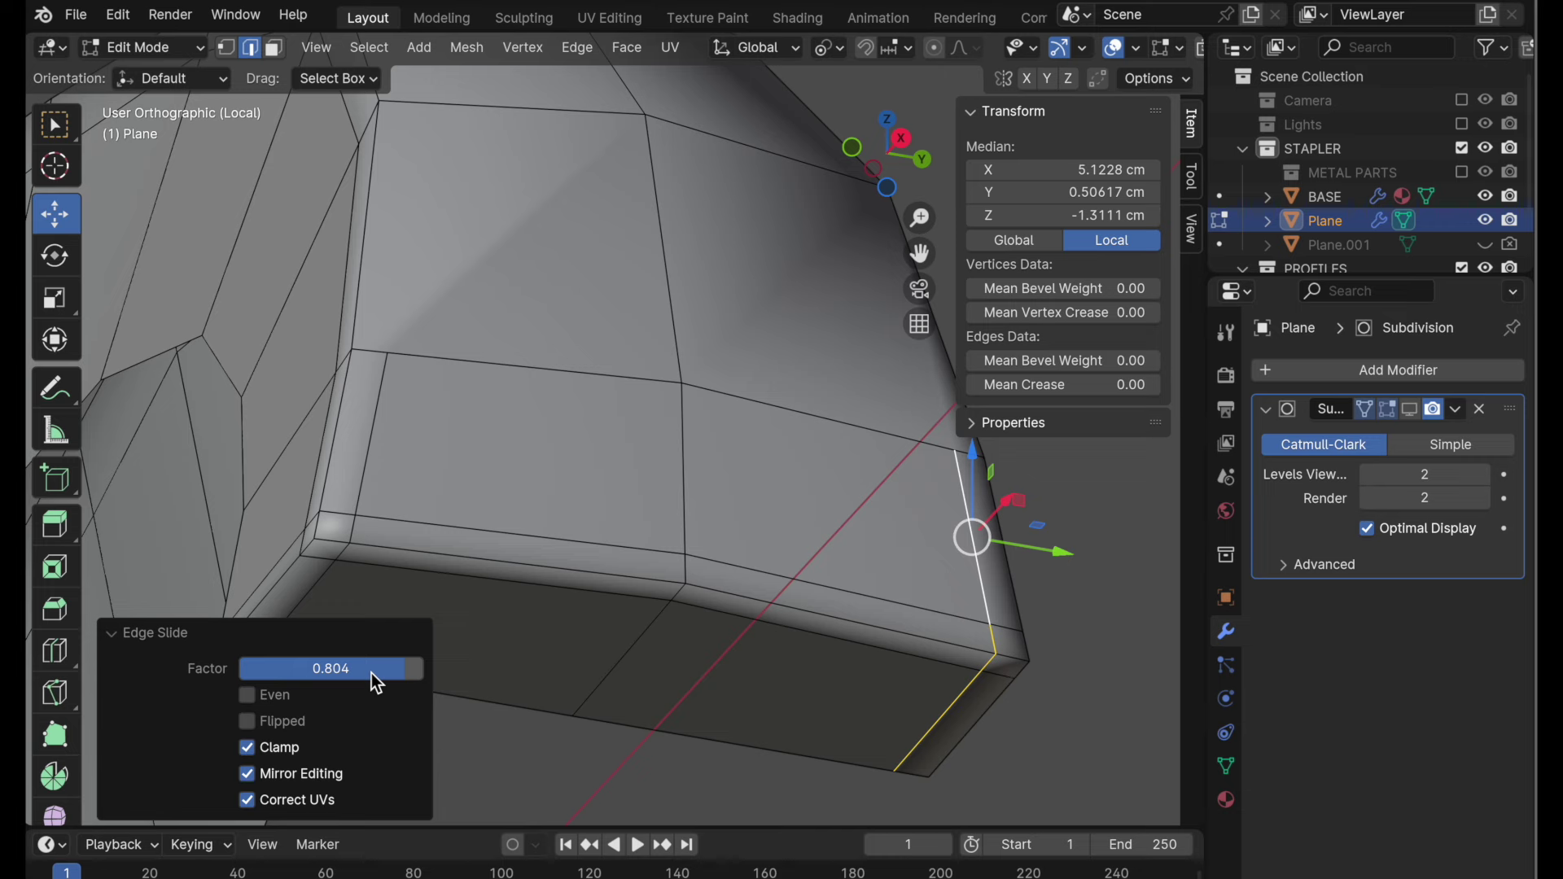
# - Re-enable the Subdivision modifier's viewport display and return the stapler's top part to Object Mode
pyautogui.moveTo(1078, 657); pyautogui.dragTo(896, 750, button='middle')
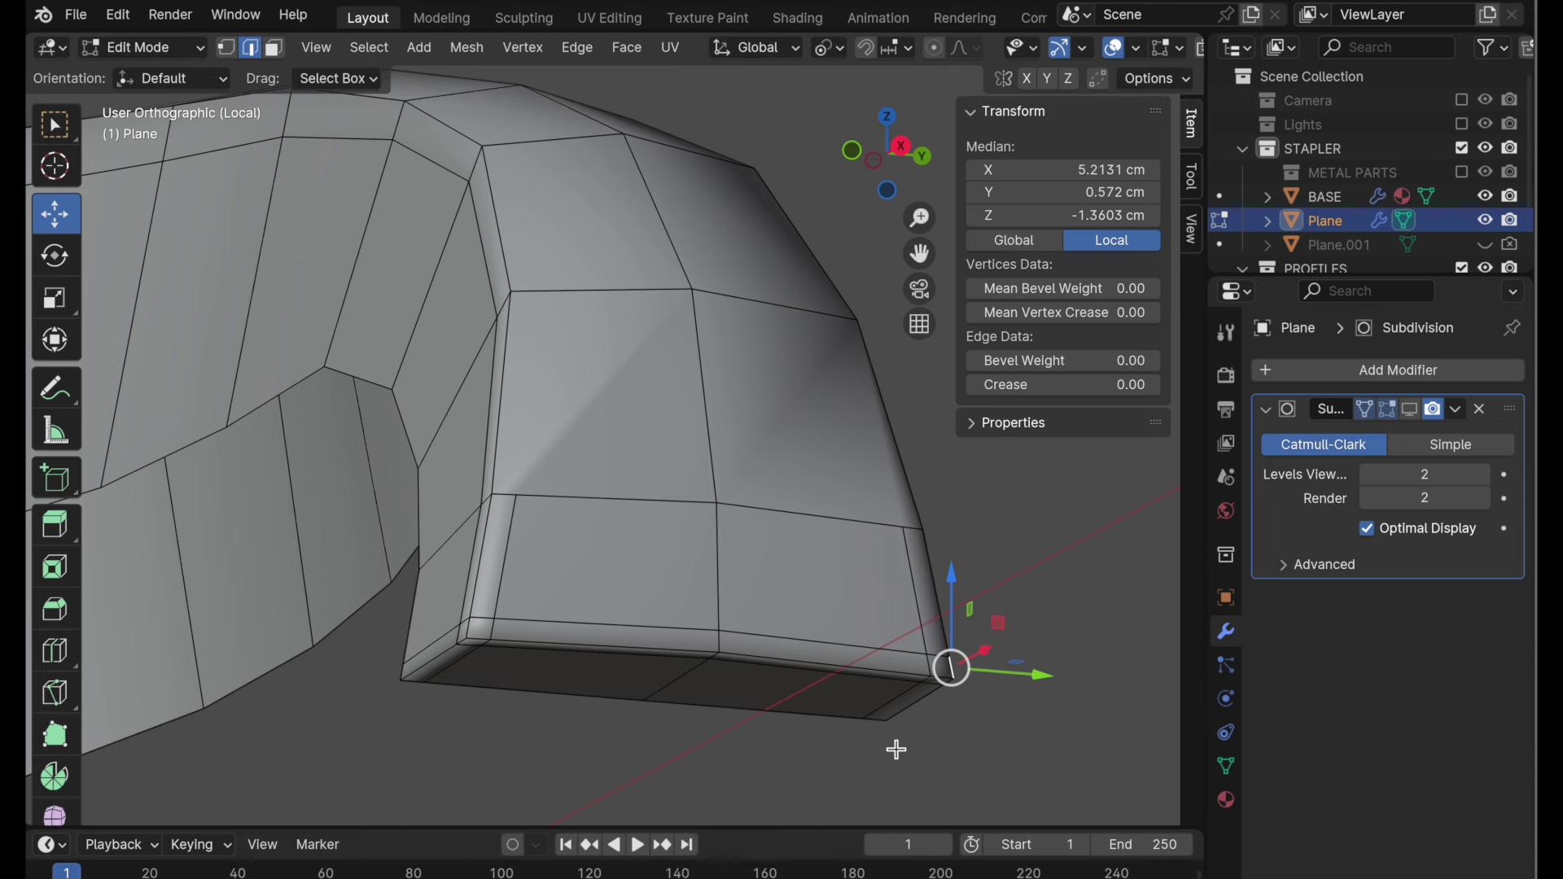
pyautogui.click(1411, 409)
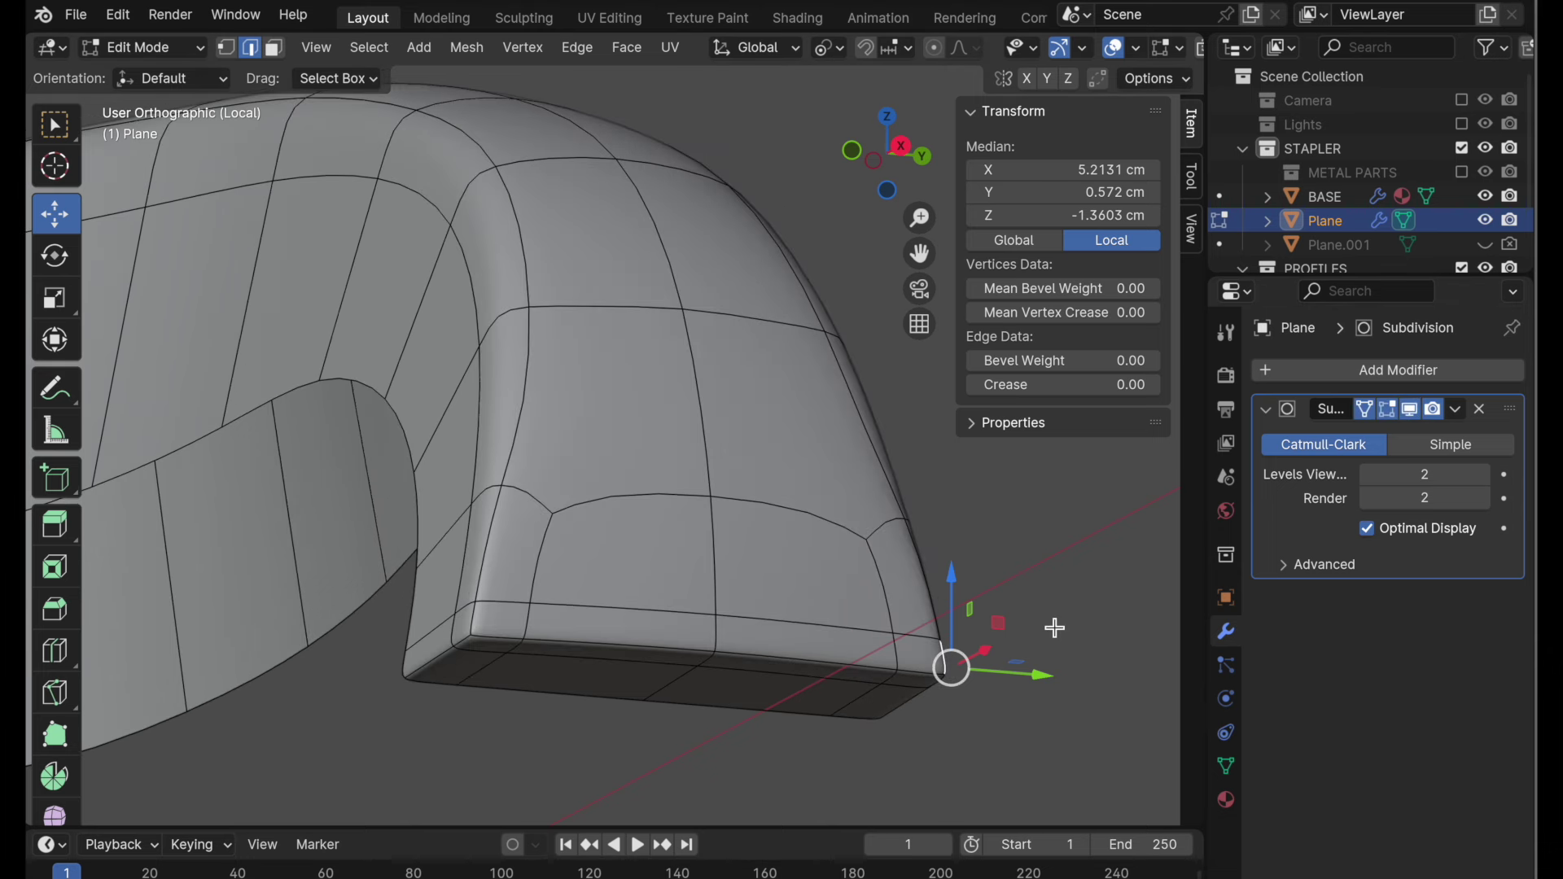
pyautogui.press('Tab')
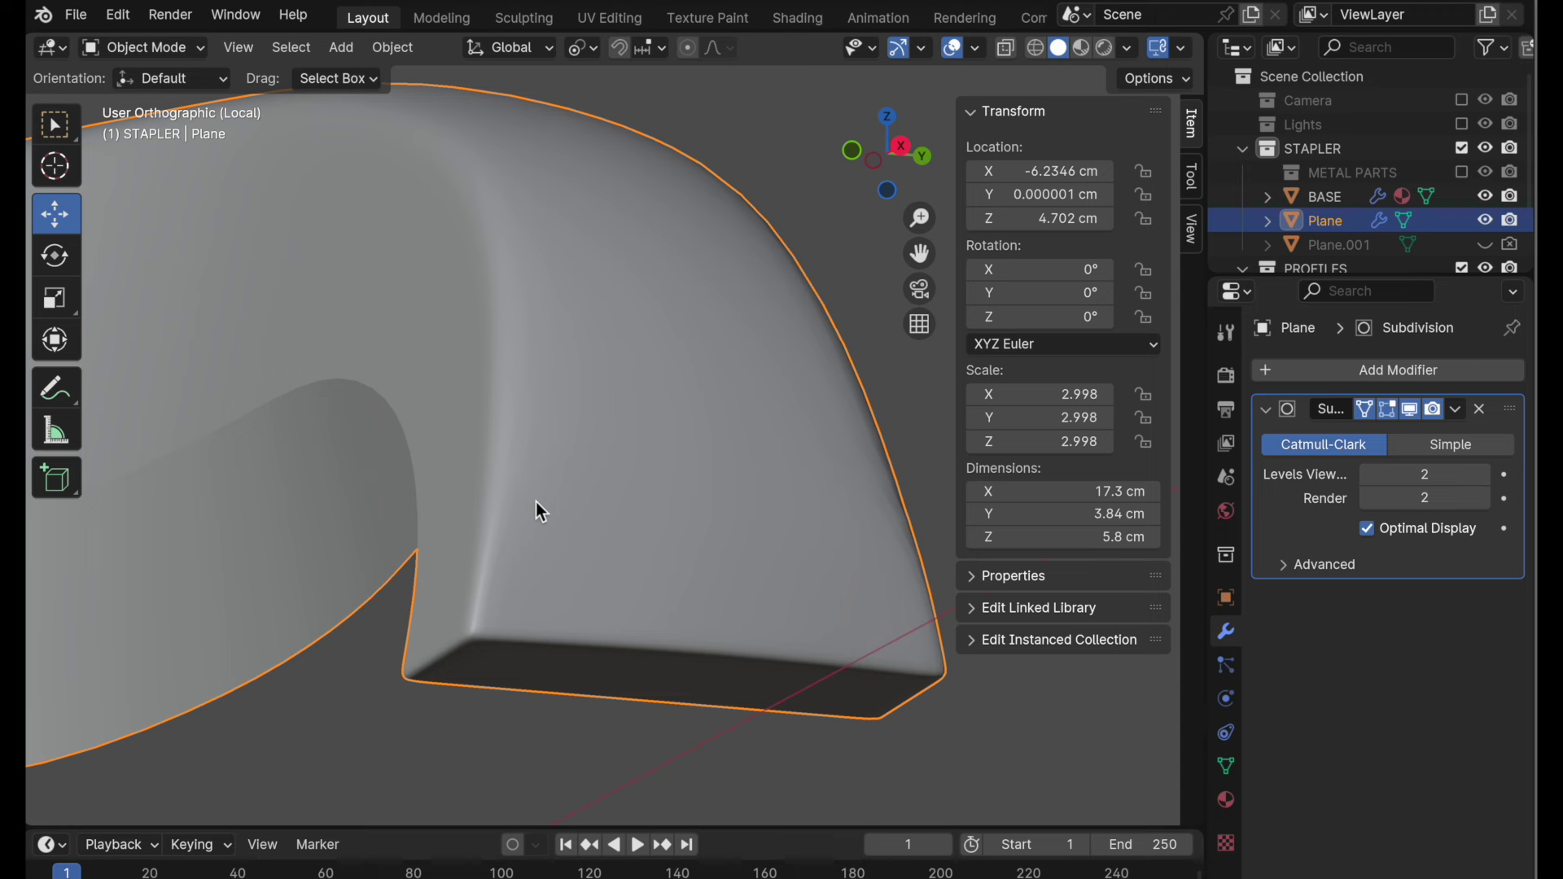
# - Crease the two edge loops running beside the corners of the stapler body's tip by a factor of 0.623
pyautogui.press('Tab')
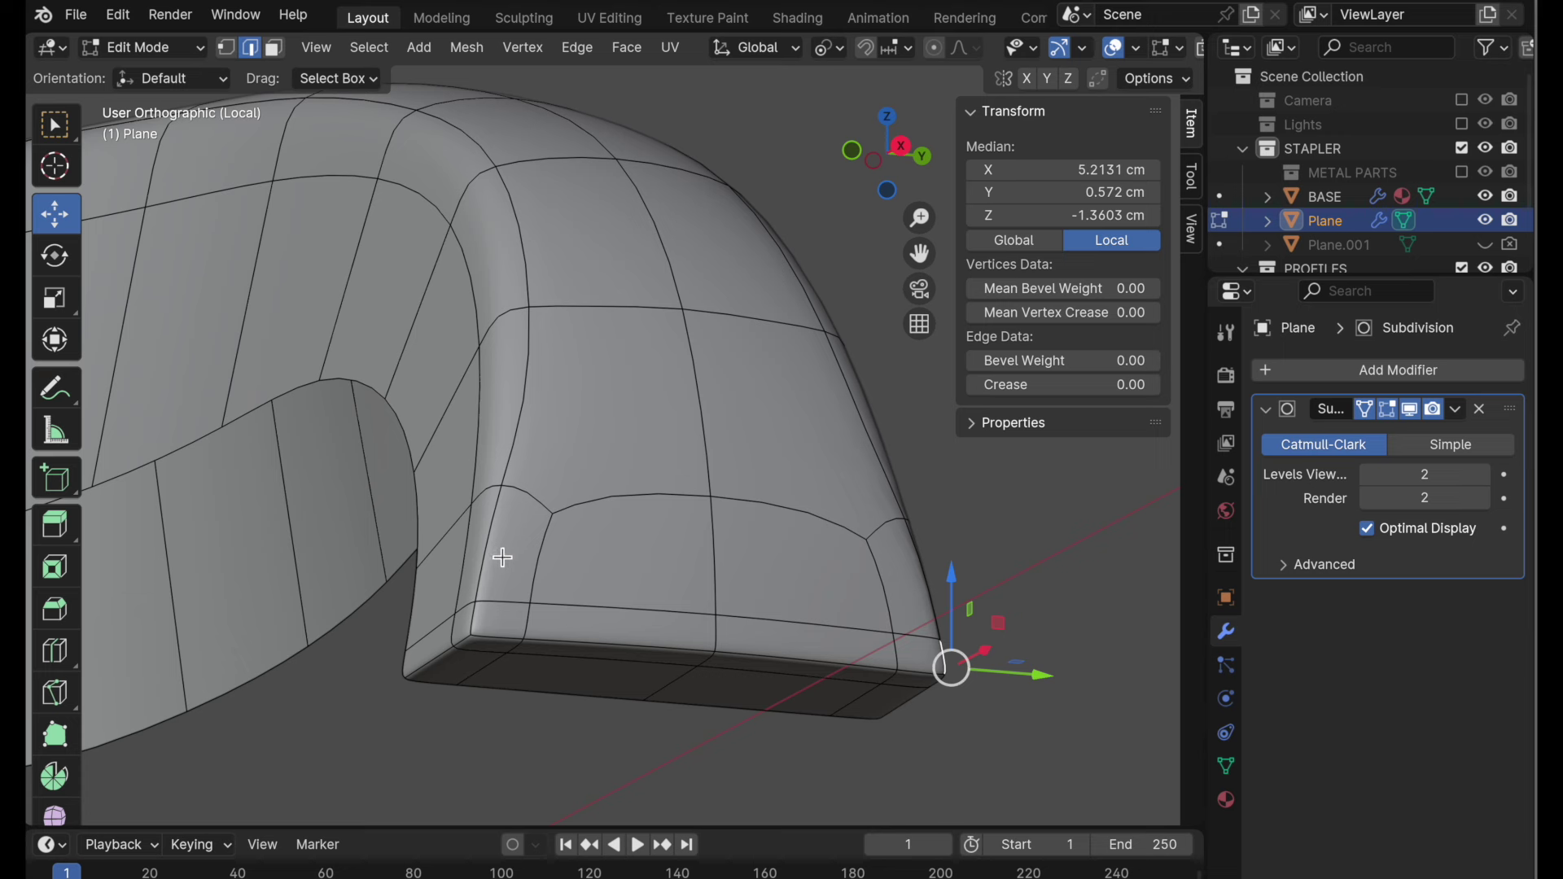
pyautogui.keyDown('alt'); pyautogui.click(543, 550); pyautogui.keyUp('alt')
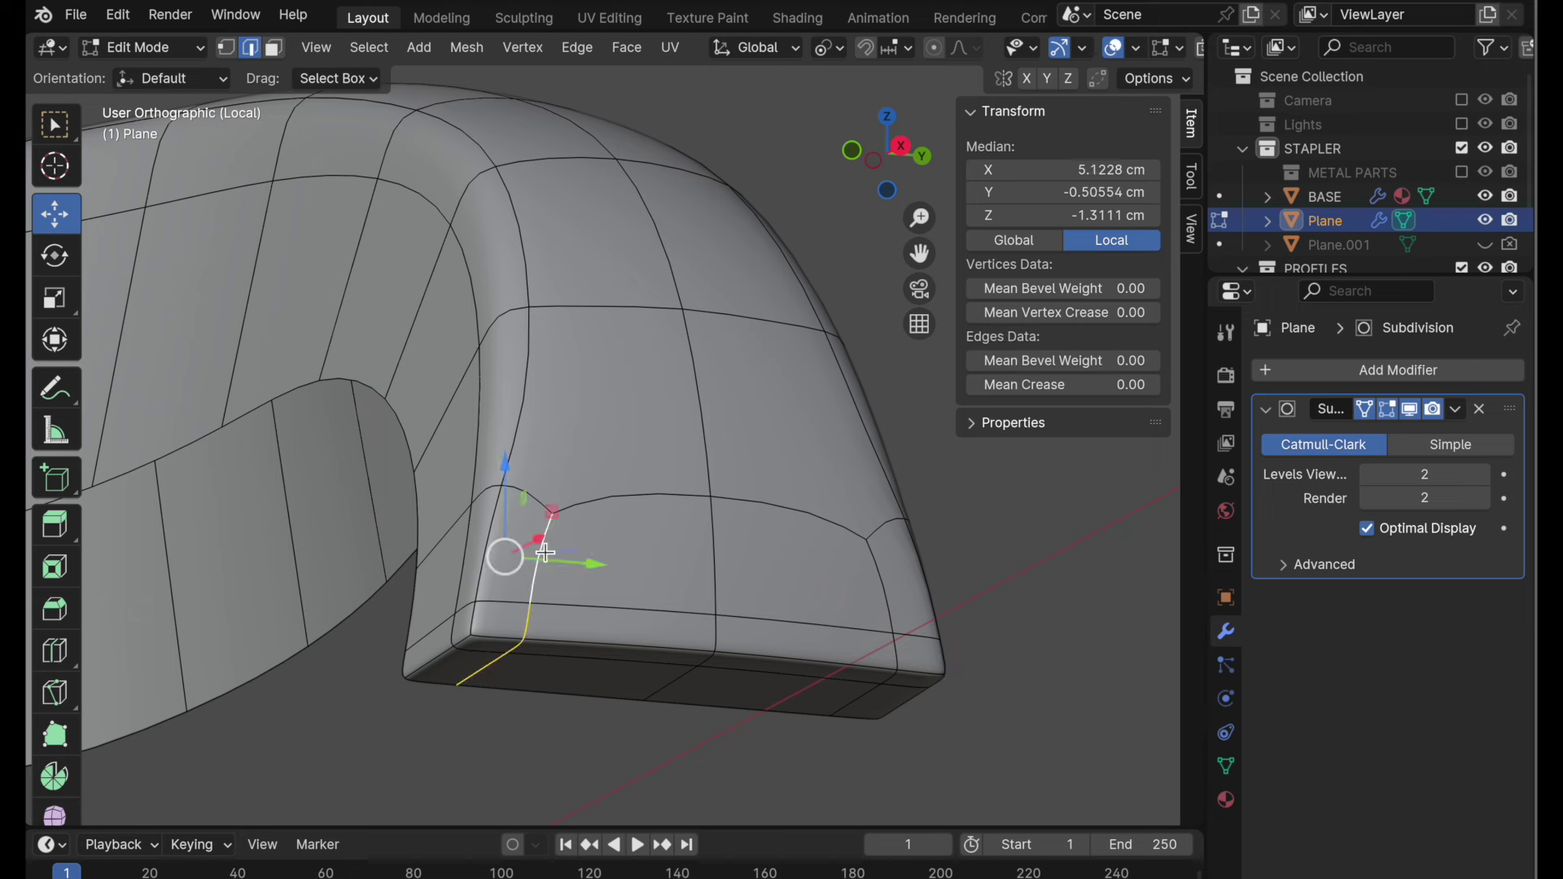
pyautogui.keyDown('alt'); pyautogui.keyDown('shift'); pyautogui.click(888, 586); pyautogui.keyUp('shift'); pyautogui.keyUp('alt')
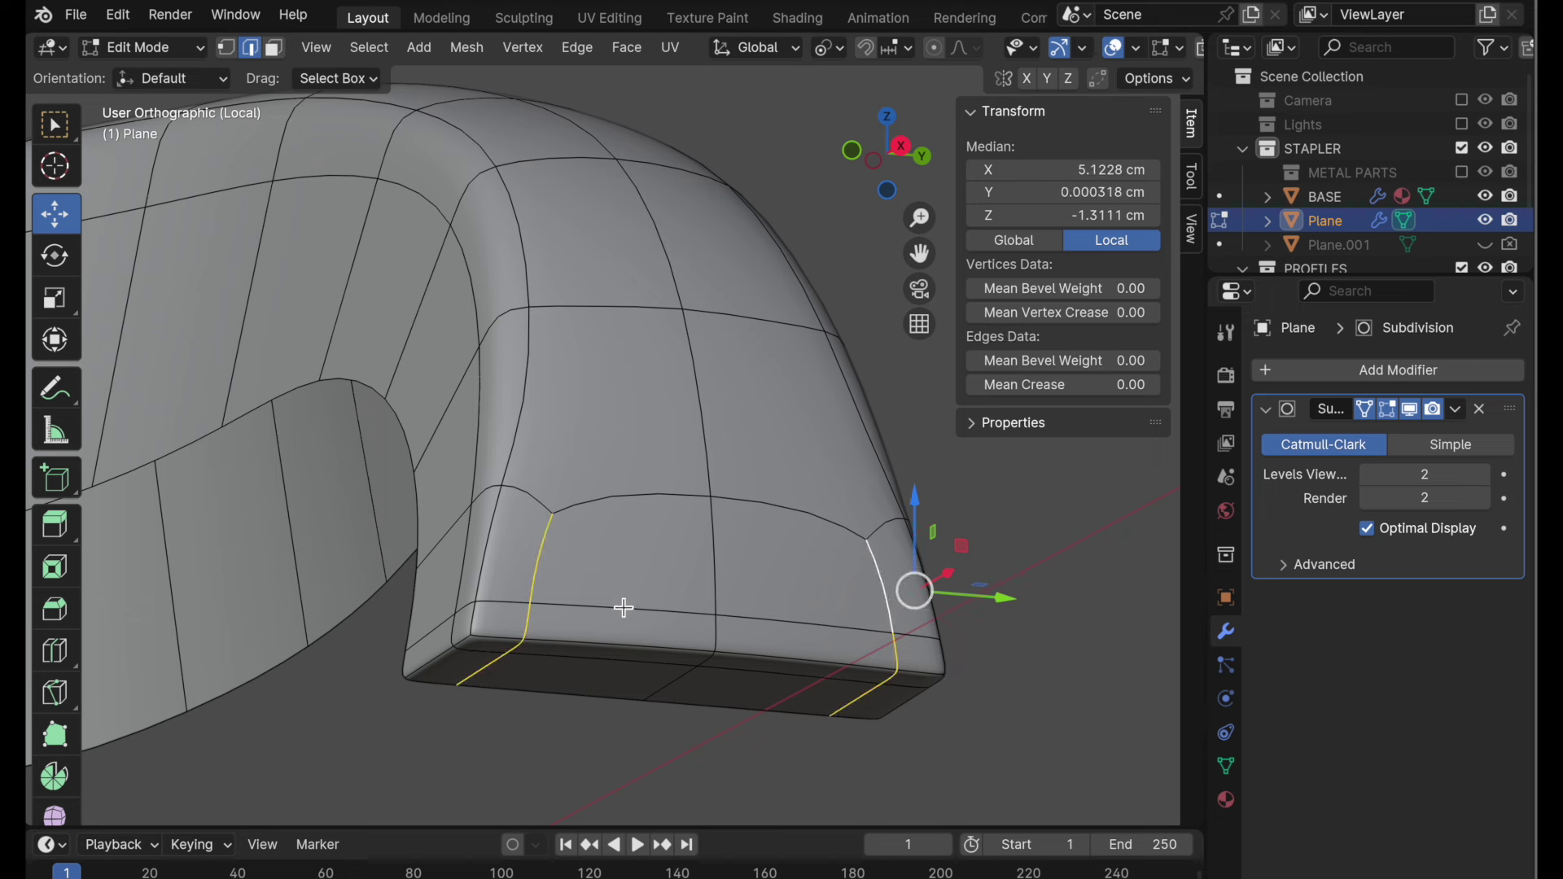
pyautogui.hotkey('shift', 'e')
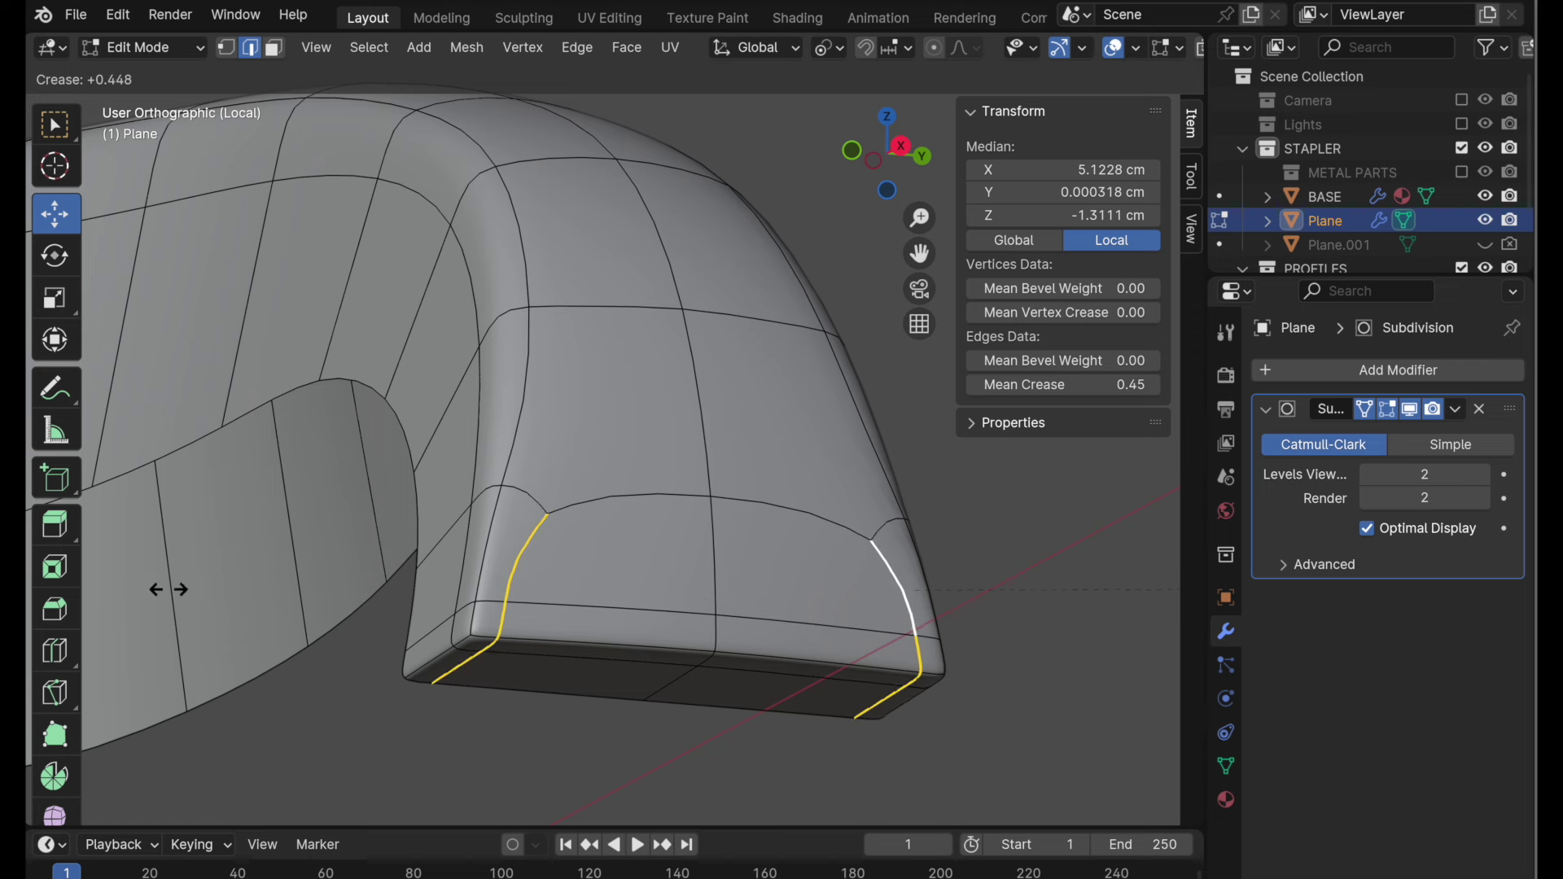
pyautogui.click(220, 597)
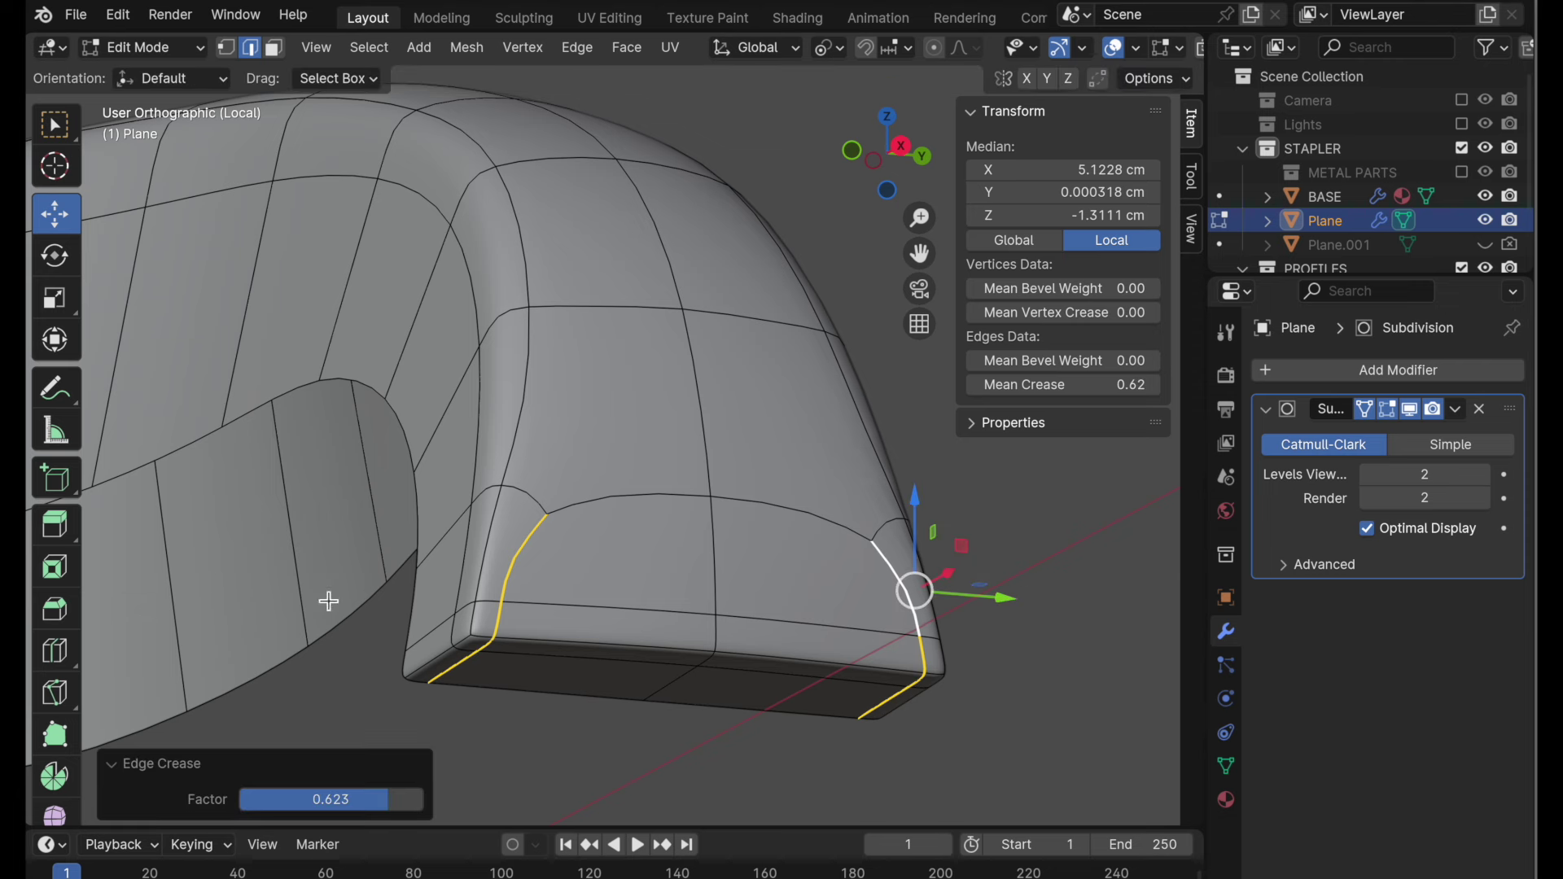
pyautogui.click(531, 694)
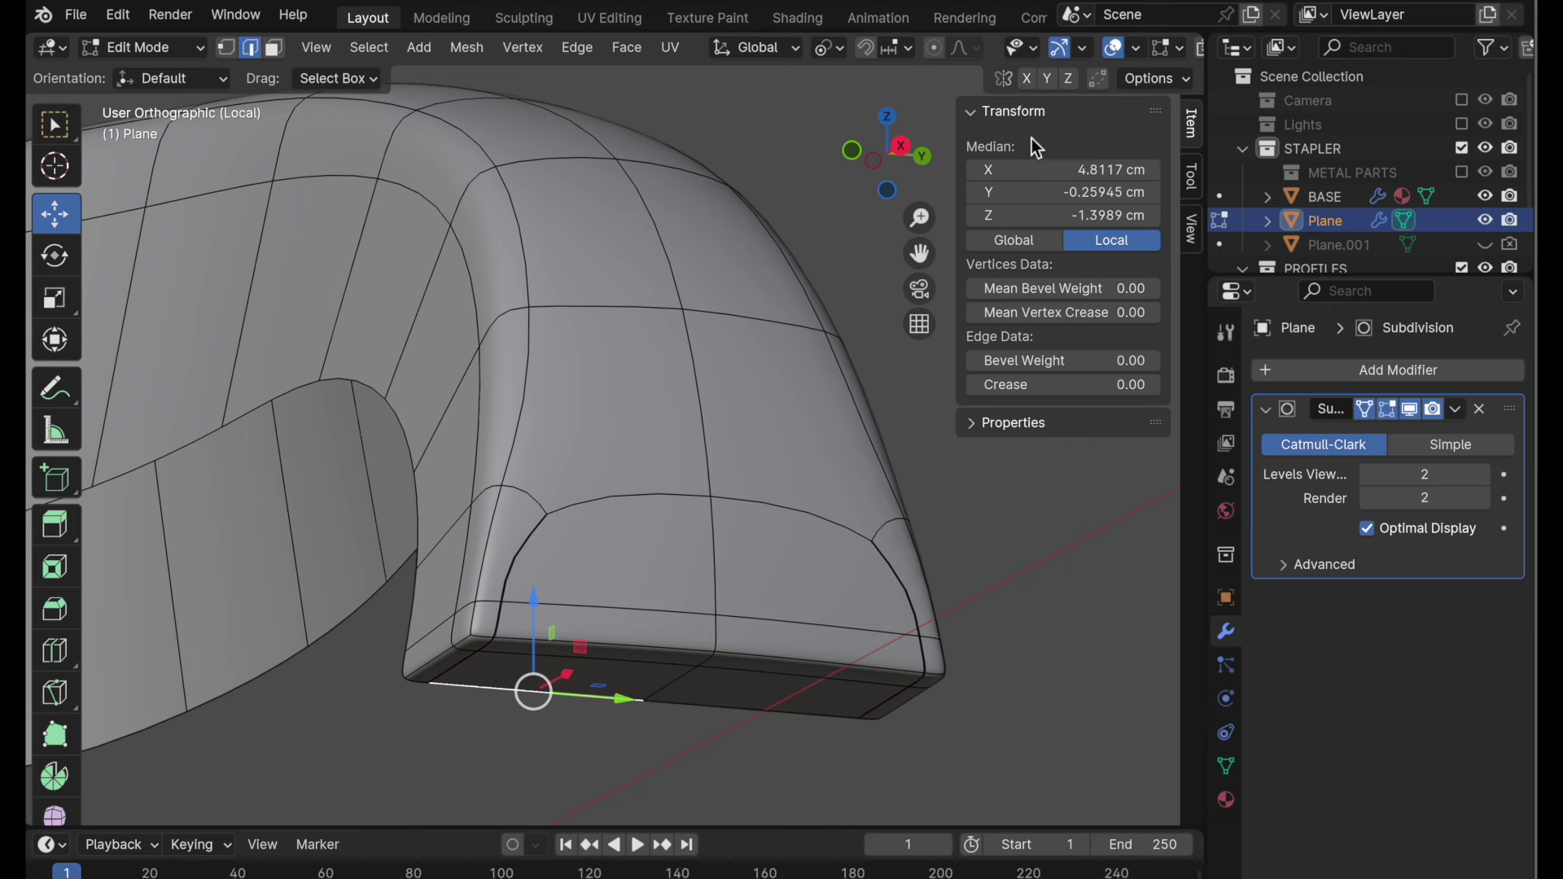
pyautogui.press('Tab')
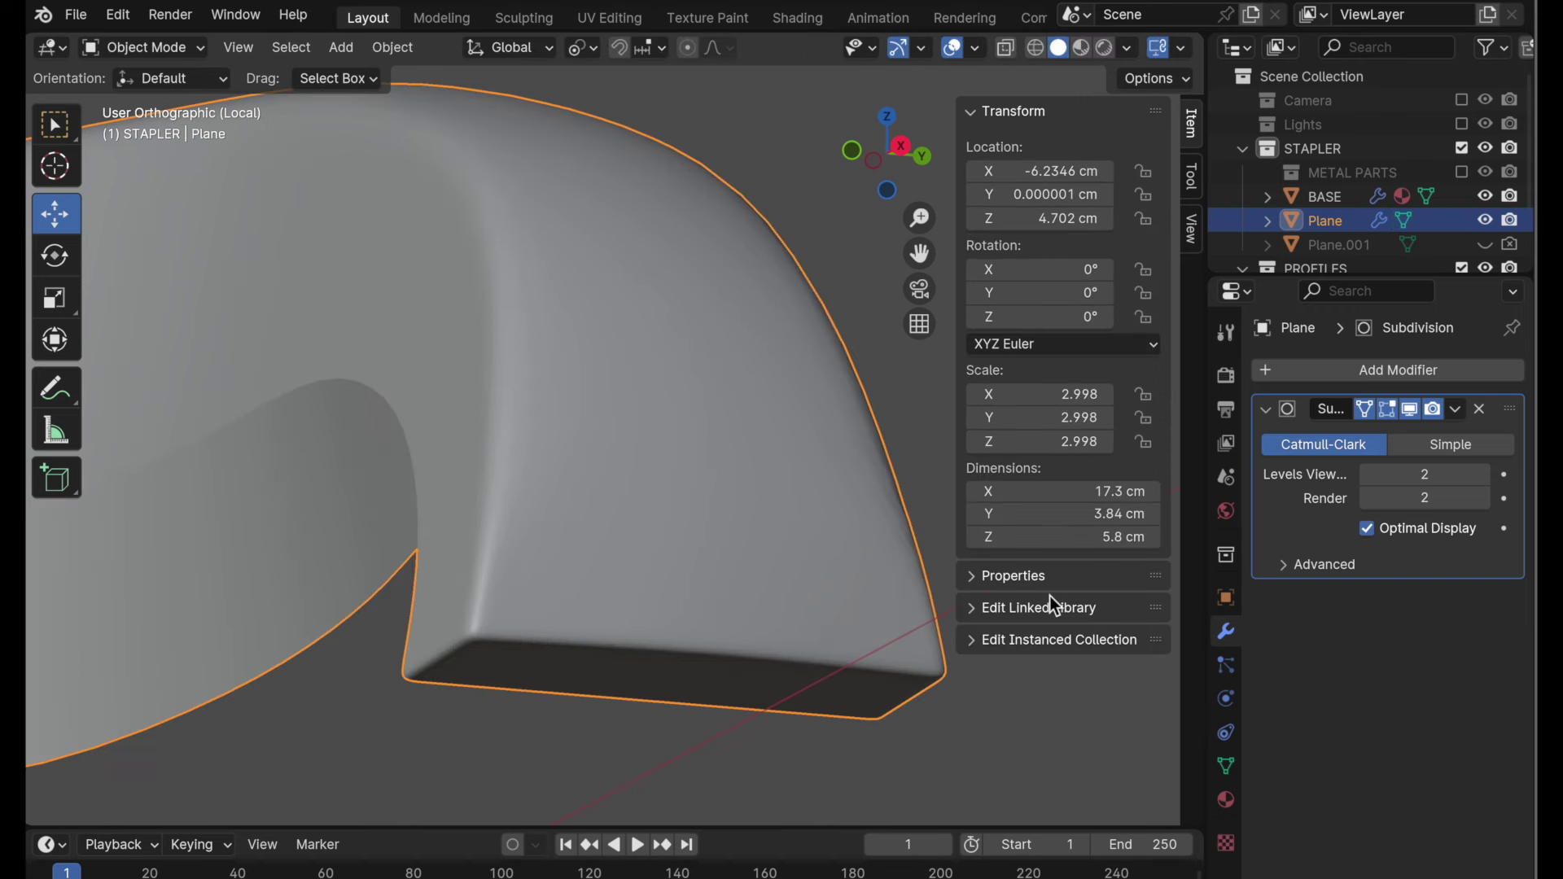
# - Disable Optimal Display on the Subdivision modifier and check the tip's full wireframe, finishing in solid shading
pyautogui.scroll(-10, 1039, 719)
pyautogui.scroll(10, 1038, 717)
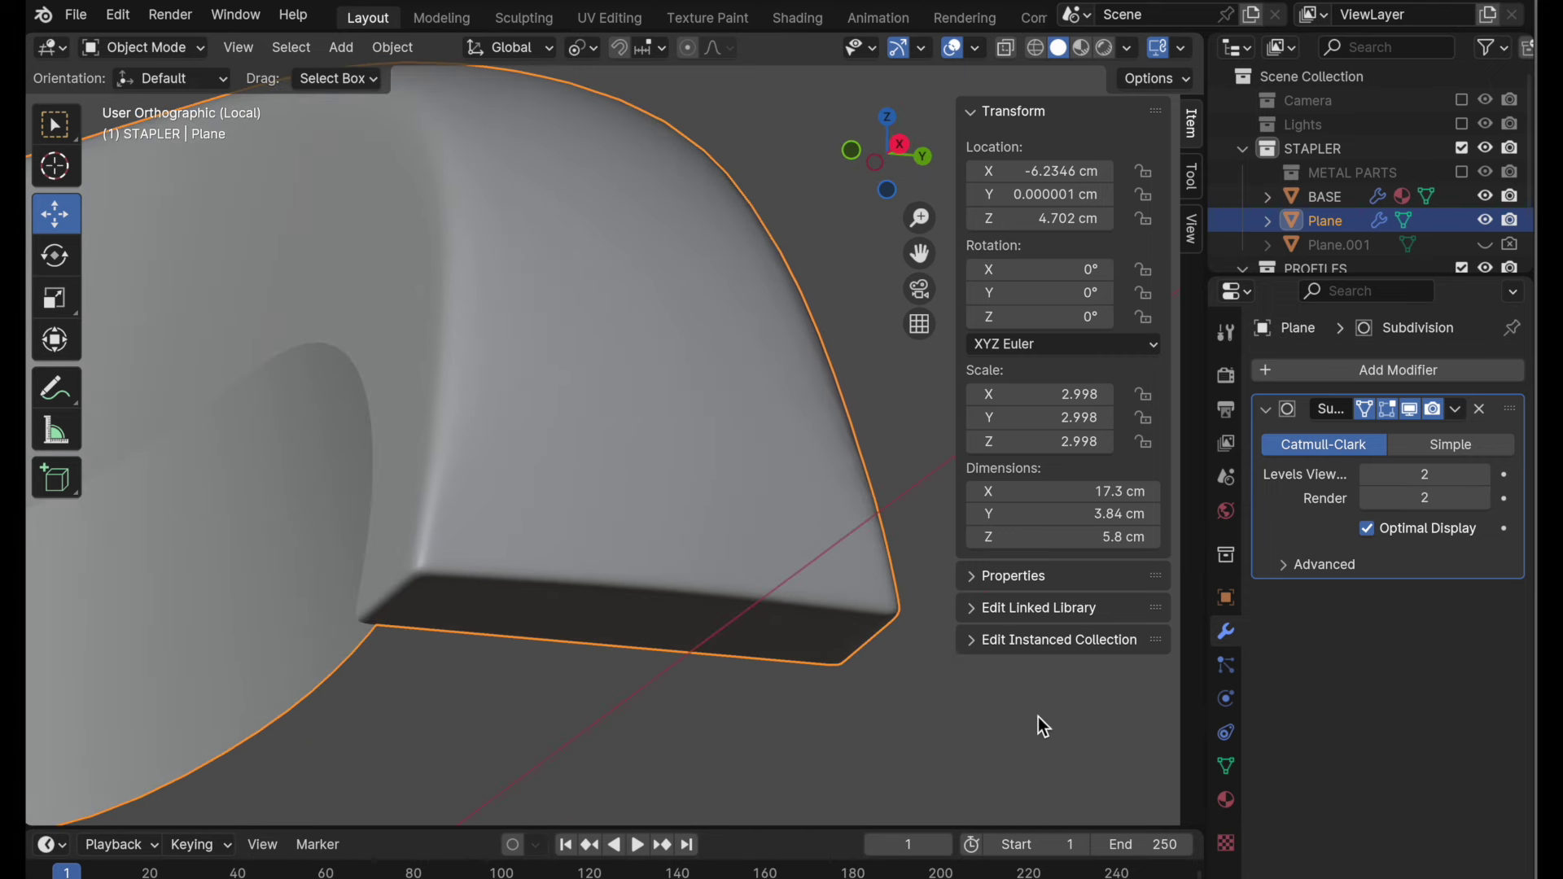
pyautogui.click(1039, 49)
pyautogui.click(1386, 533)
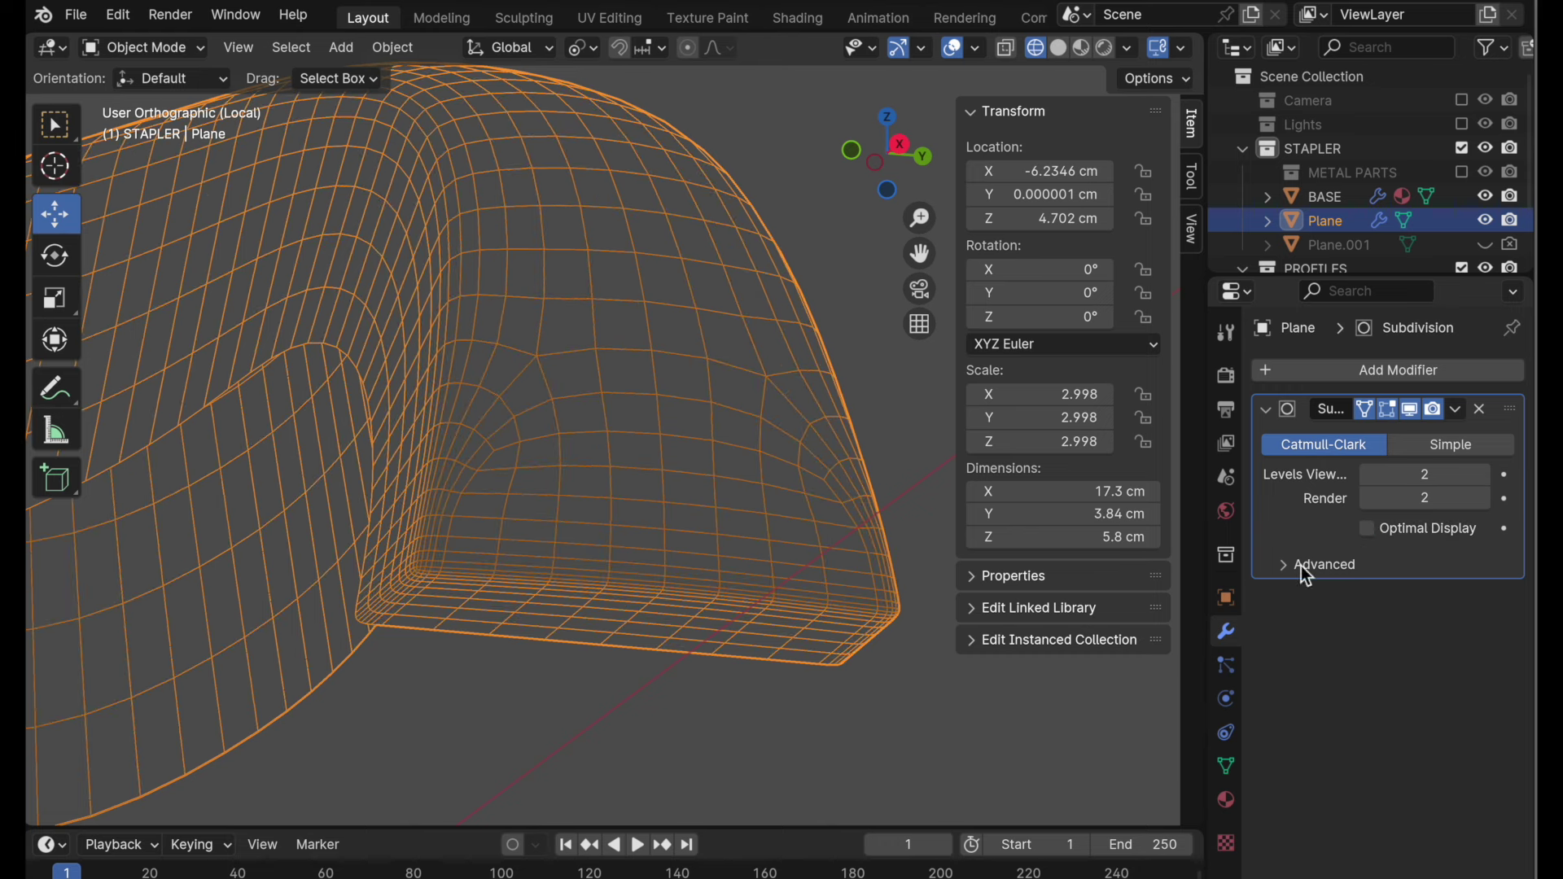
pyautogui.keyDown('ctrl'); pyautogui.moveTo(815, 637); pyautogui.dragTo(814, 593, button='middle'); pyautogui.keyUp('ctrl')
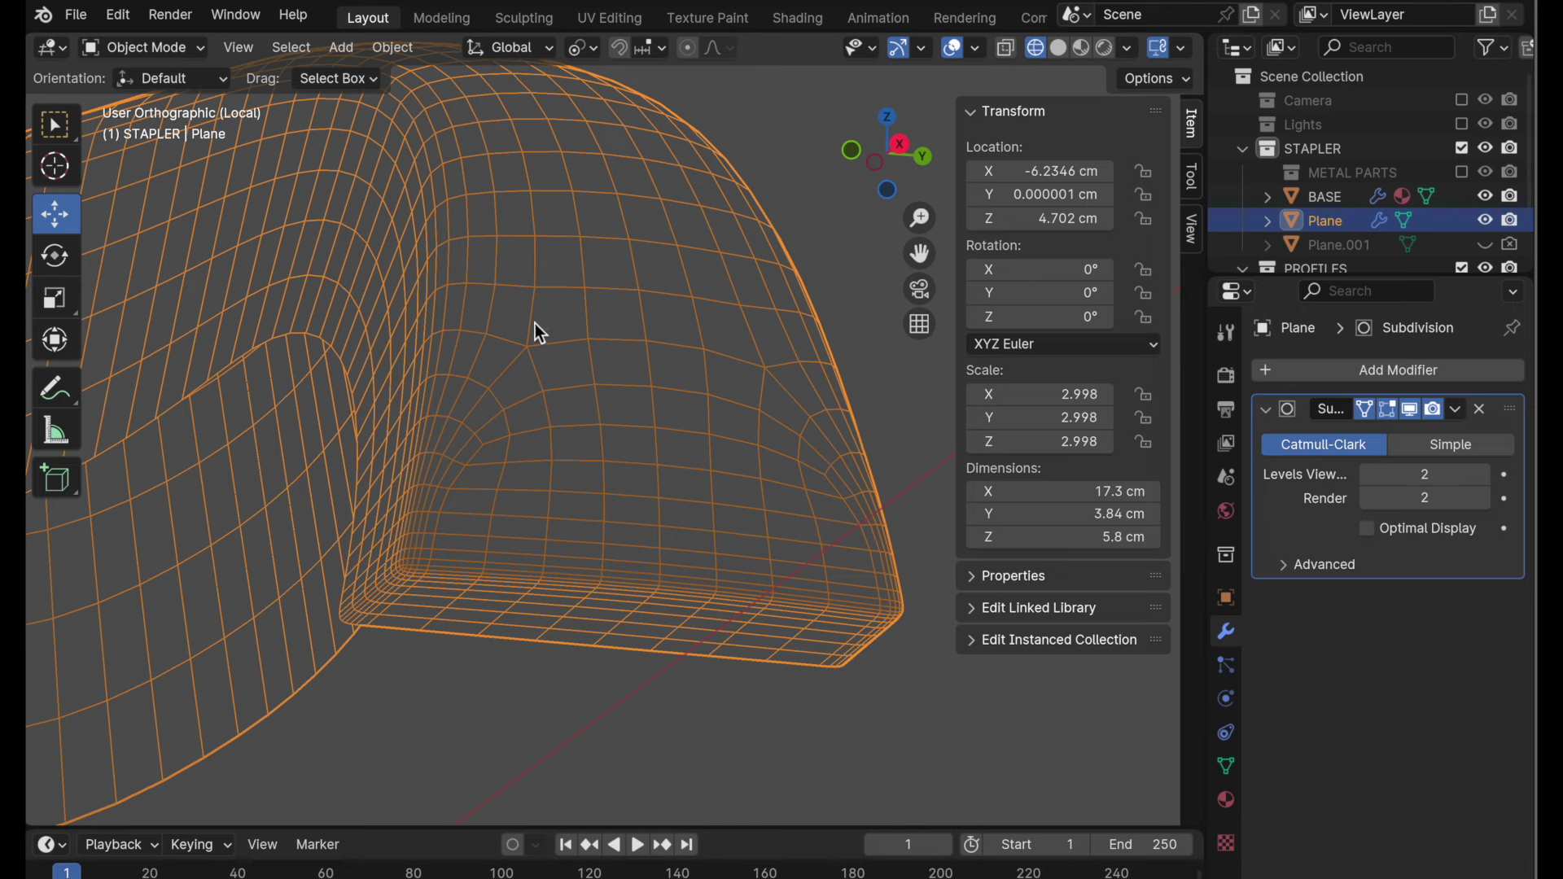
pyautogui.click(1060, 47)
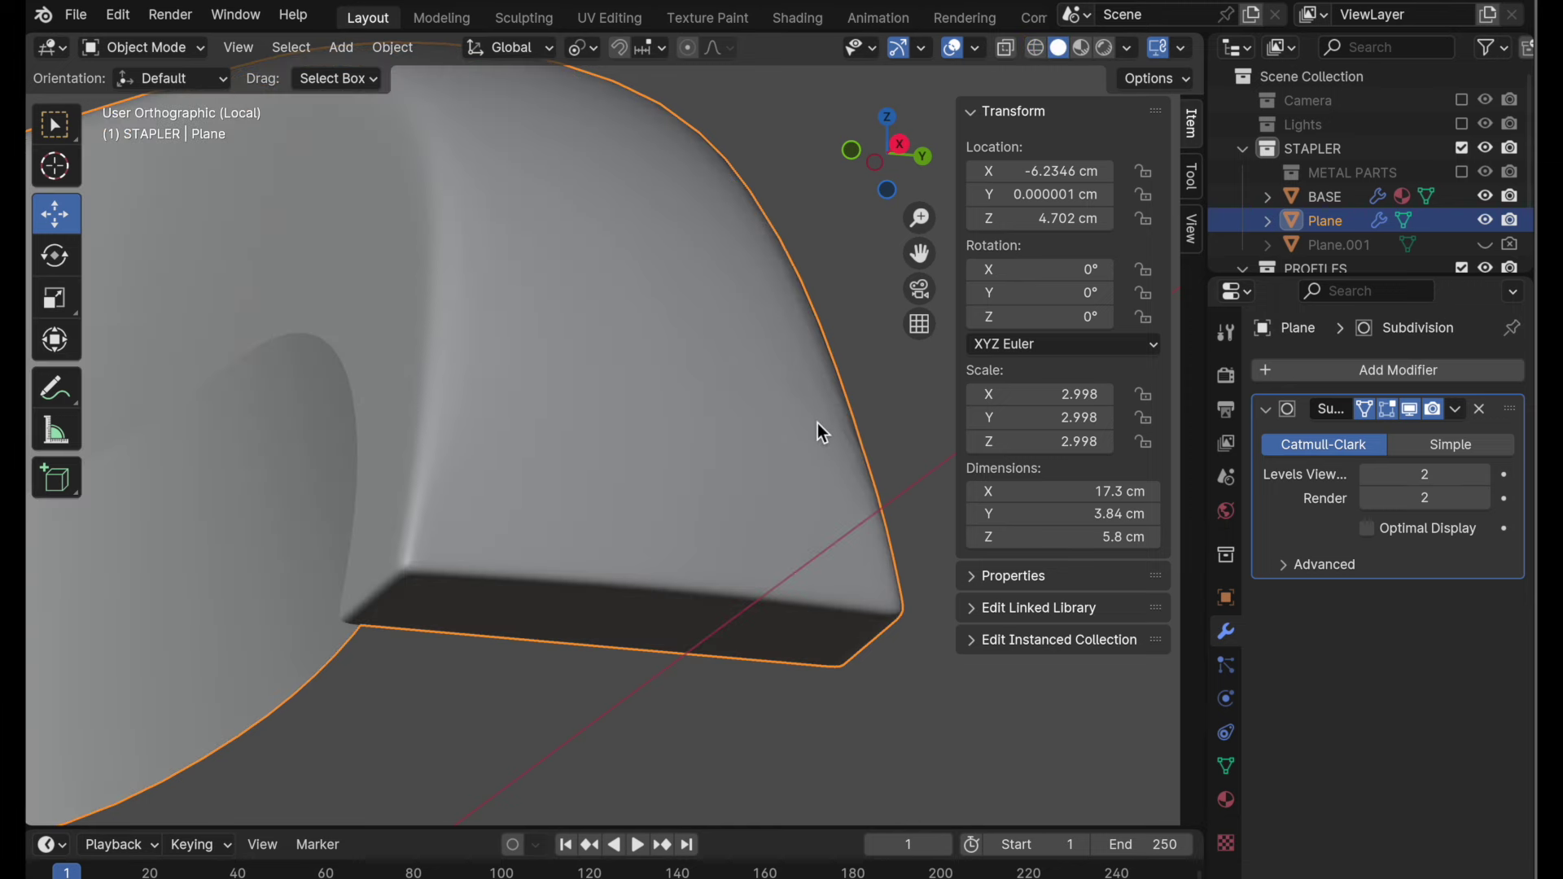
# - Enter Edit Mode and check the two faces directly above the creased corners in face selection mode
pyautogui.press('Tab')
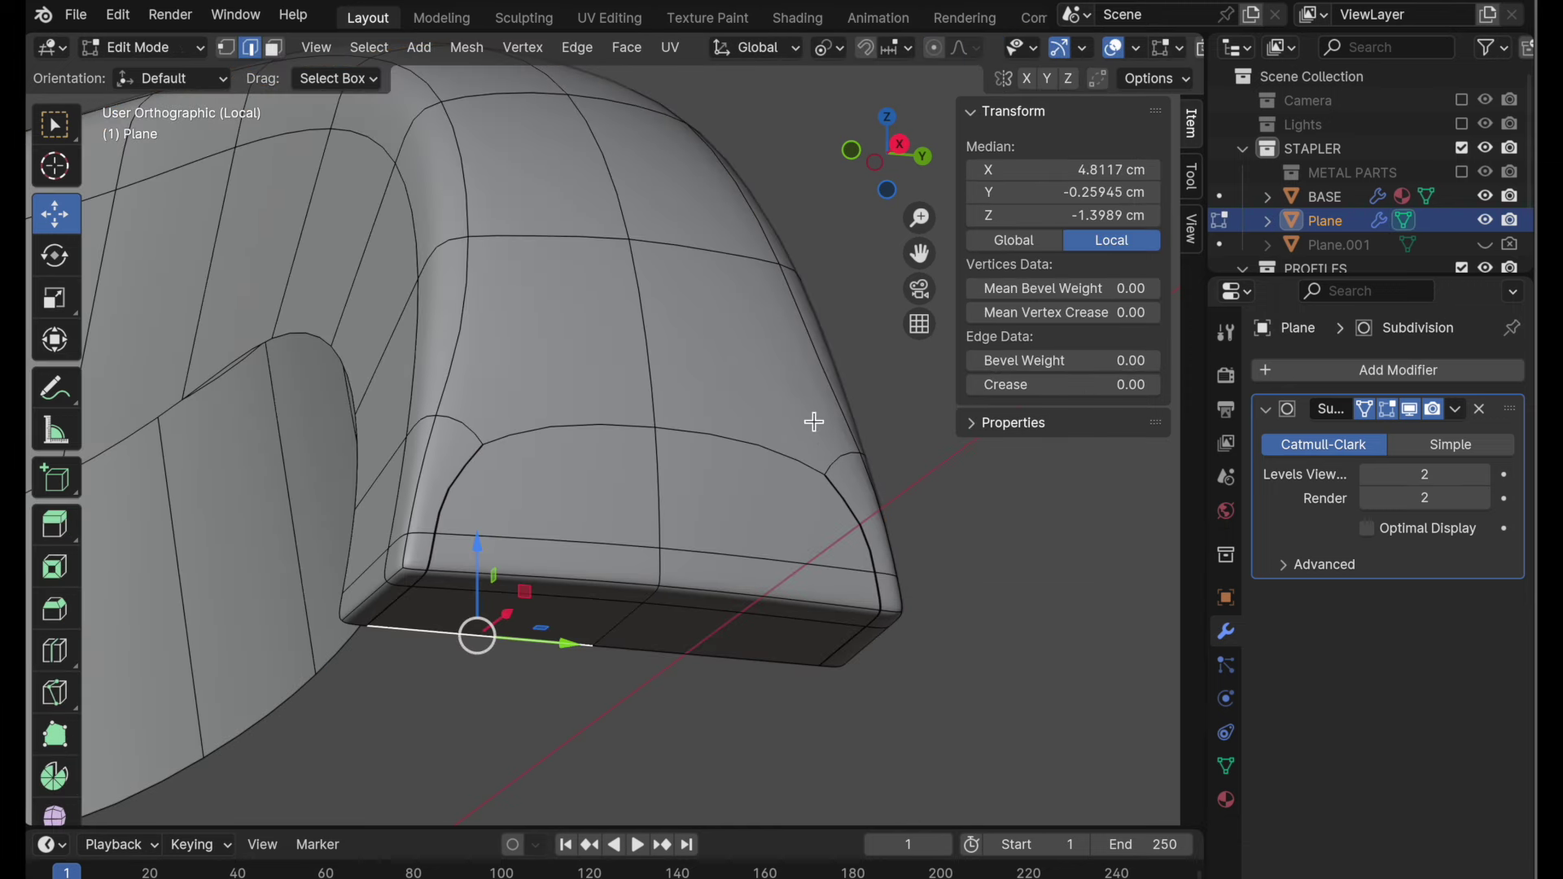
pyautogui.press('3')
pyautogui.click(570, 371)
pyautogui.click(719, 371)
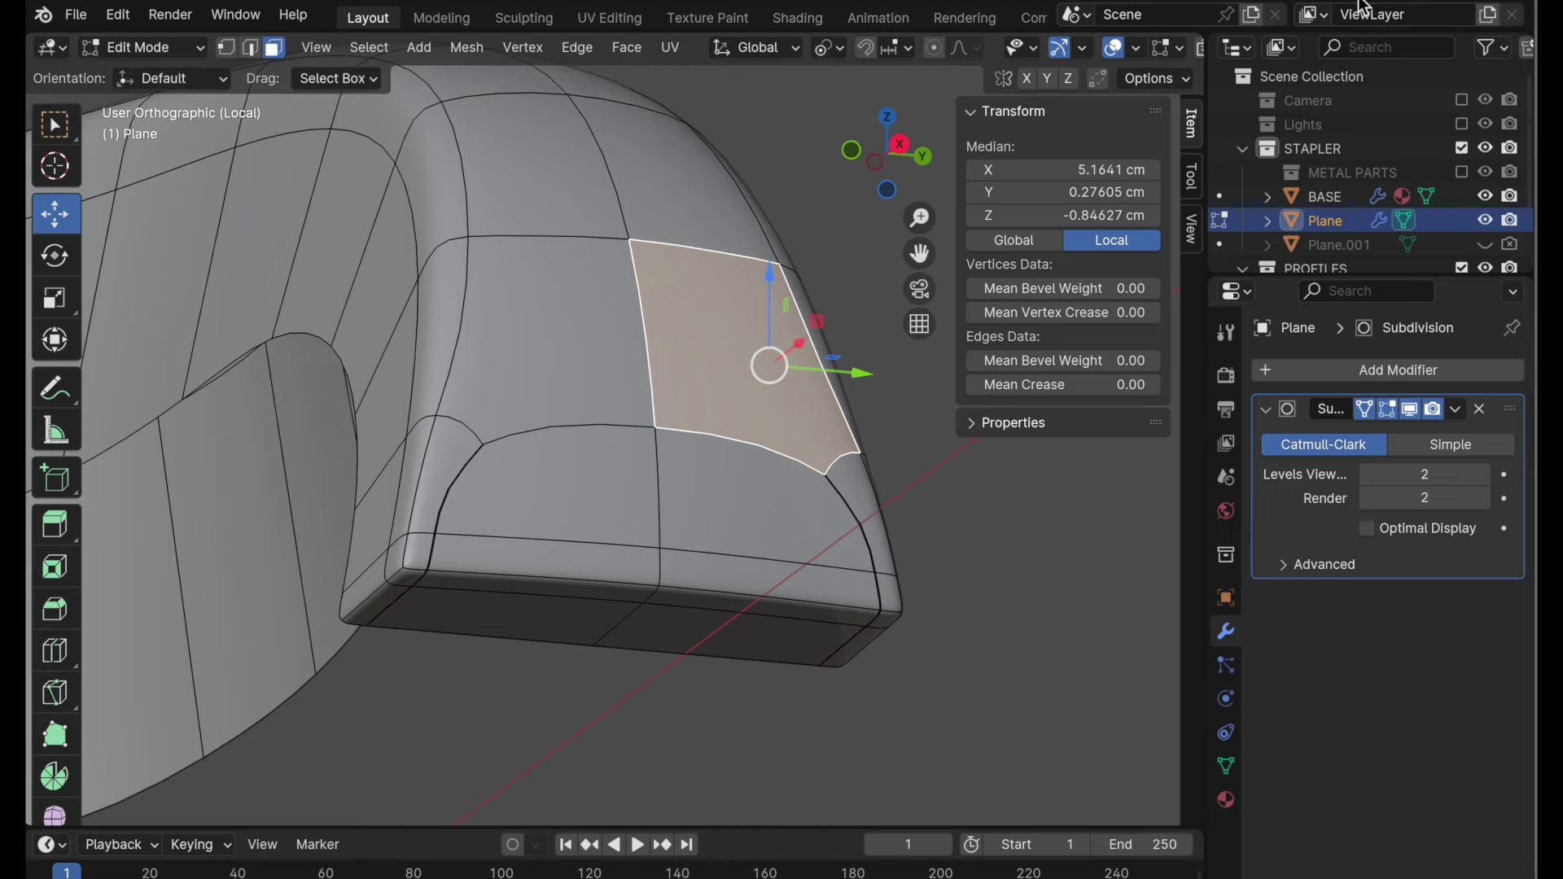
# - Go to the body's open underside, switch to edge selection and hide the Subdivision modifier's effect in the viewport
pyautogui.scroll(-3, 715, 449)
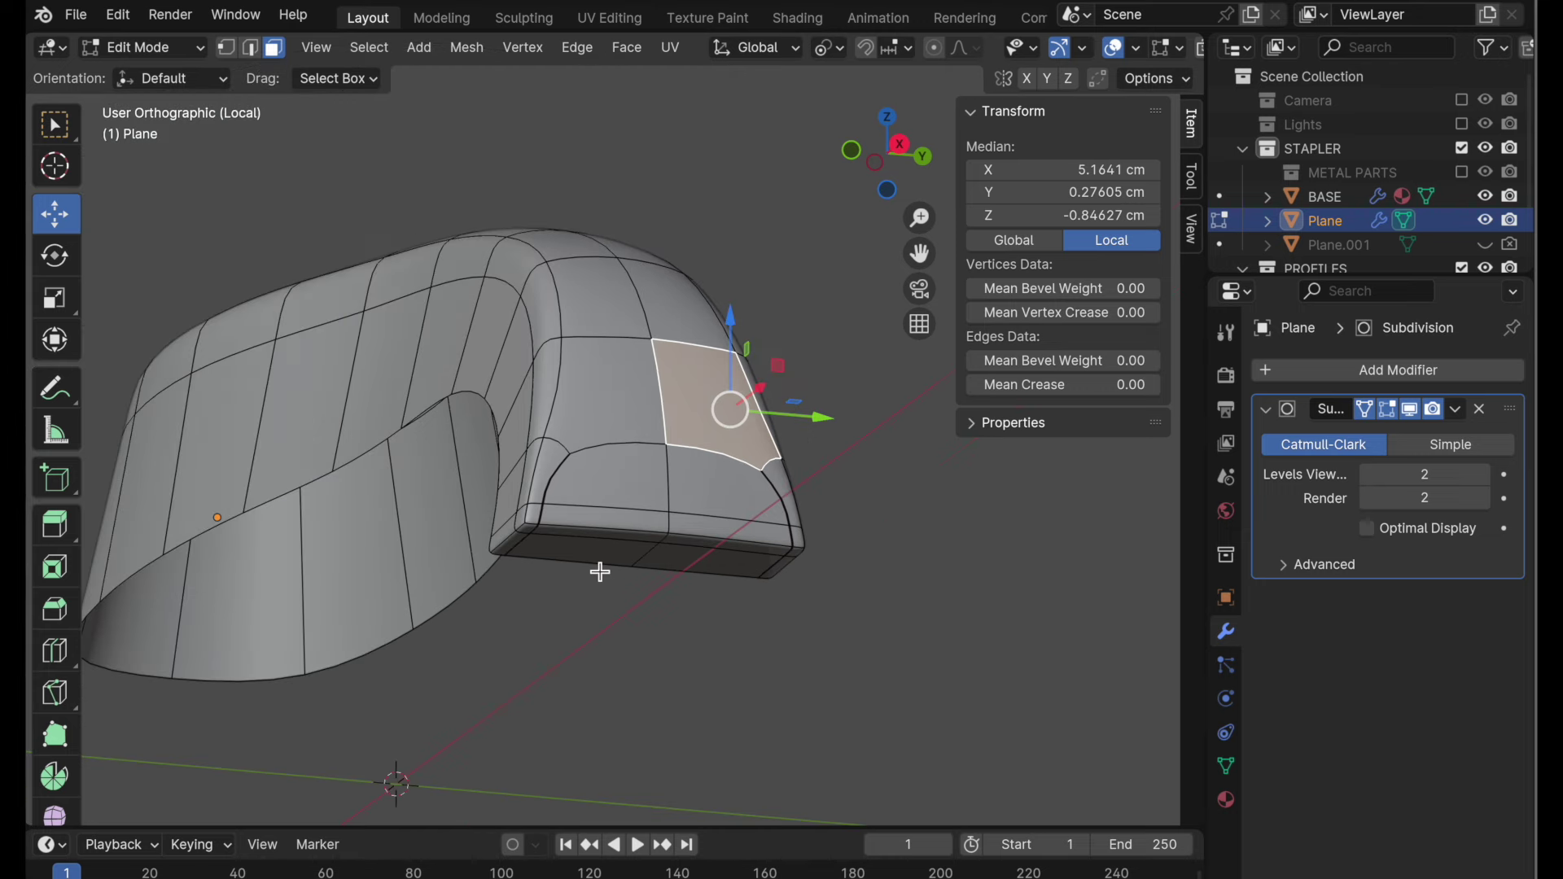
pyautogui.moveTo(600, 569)
pyautogui.mouseDown(button='middle')
pyautogui.moveTo(760, 561)
pyautogui.moveTo(889, 583)
pyautogui.moveTo(767, 524)
pyautogui.moveTo(649, 516)
pyautogui.moveTo(565, 474)
pyautogui.moveTo(625, 438)
pyautogui.mouseUp(button='middle')
pyautogui.scroll(5, 890, 583)
pyautogui.press('c')
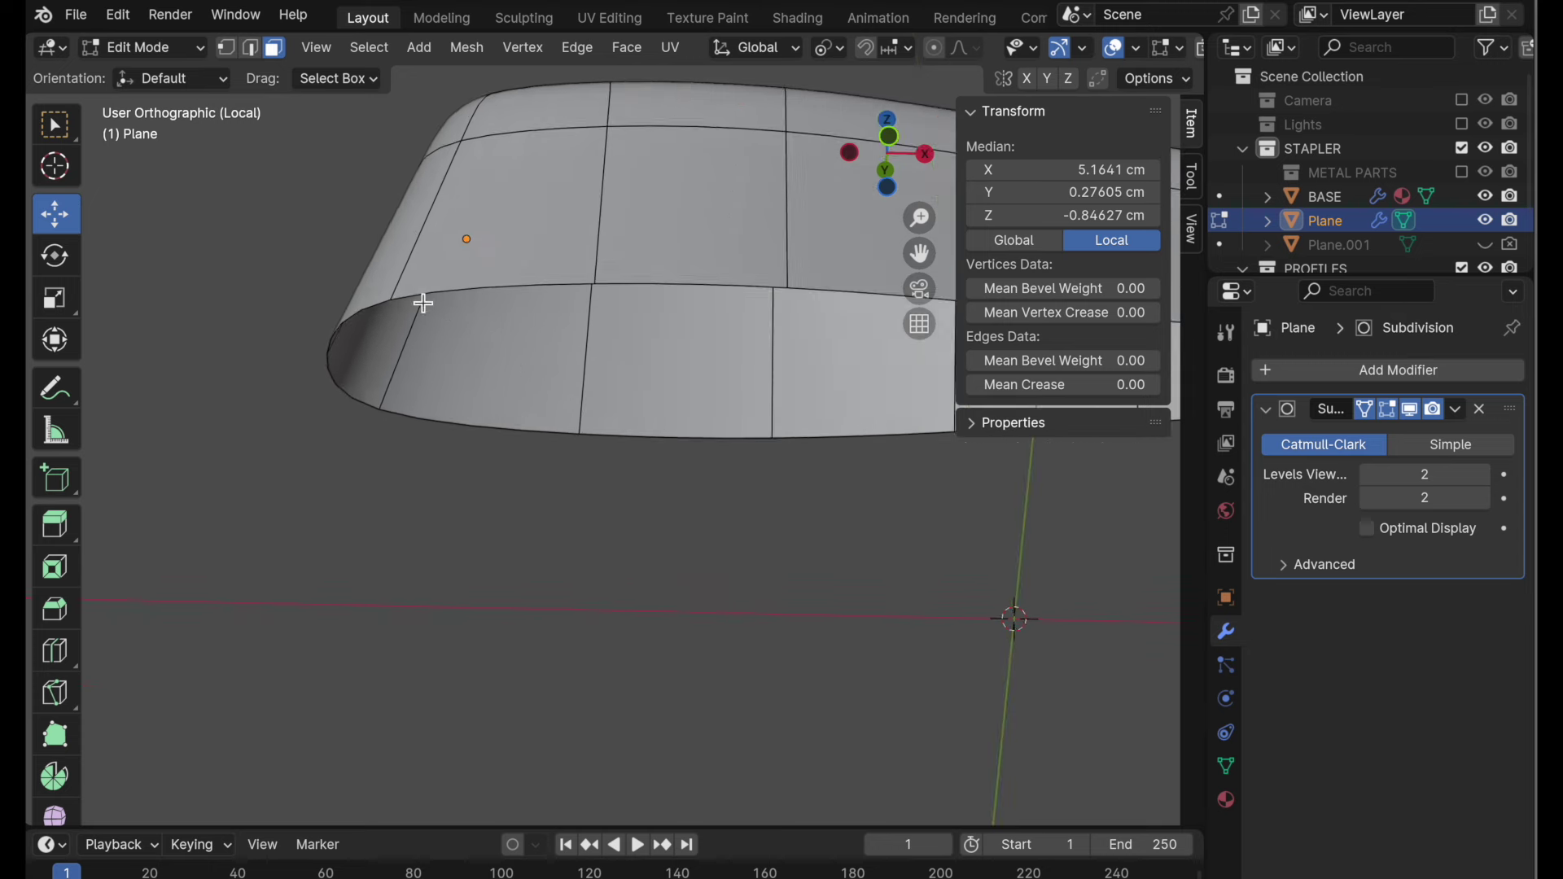
pyautogui.scroll(3, 423, 302)
pyautogui.keyDown('shift'); pyautogui.moveTo(389, 306); pyautogui.dragTo(469, 411, button='middle'); pyautogui.keyUp('shift')
pyautogui.click(251, 47)
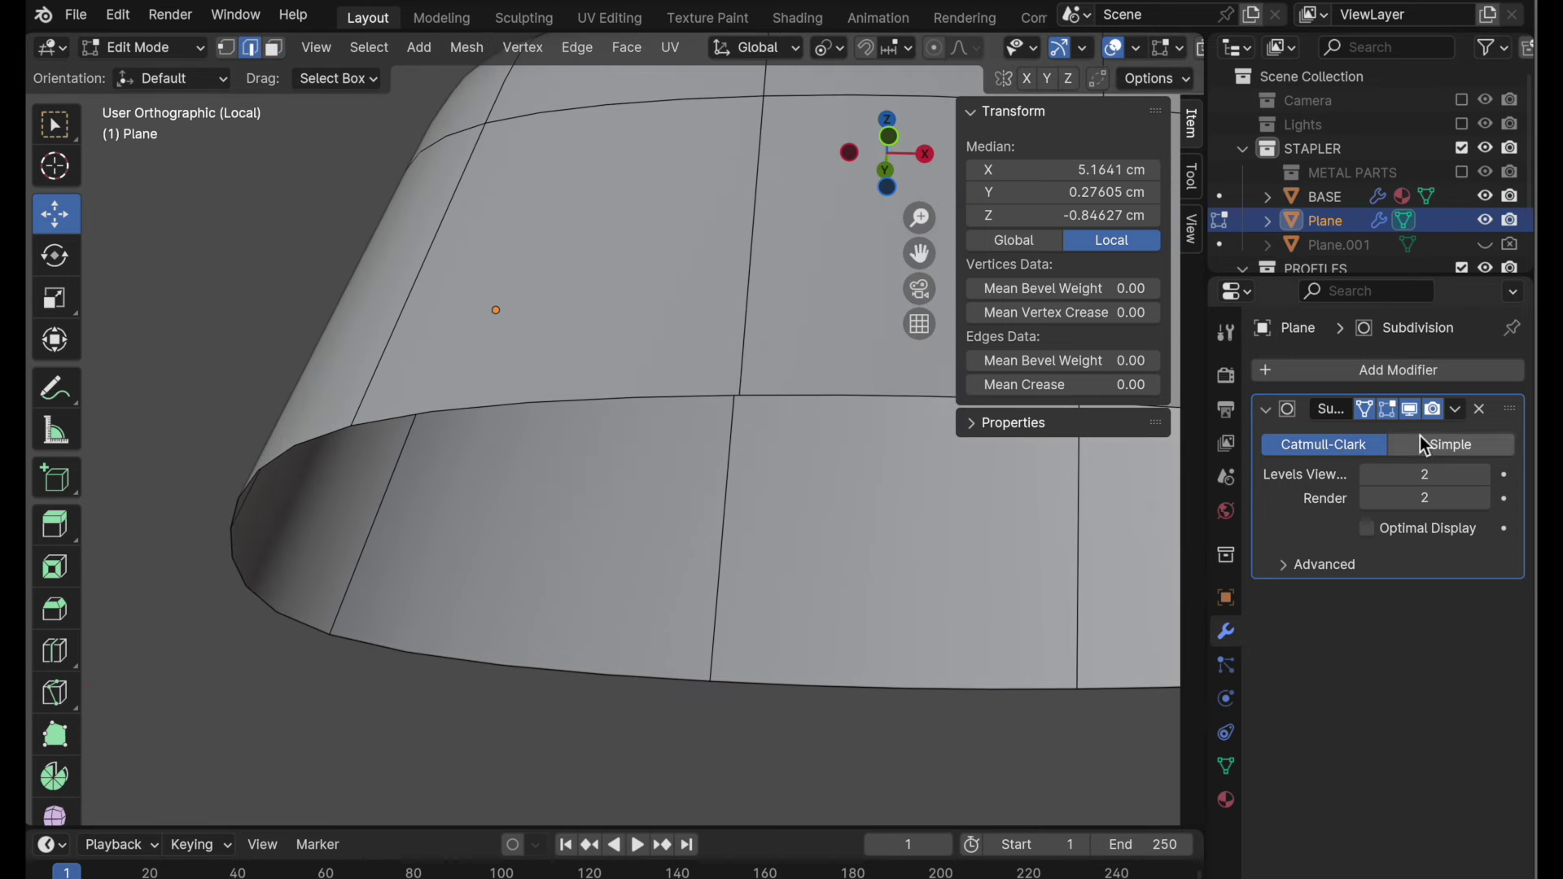
pyautogui.click(1410, 409)
# - Select the boundary edge loop around the open underside and fill it with a single face
pyautogui.keyDown('alt'); pyautogui.click(557, 399); pyautogui.keyUp('alt')
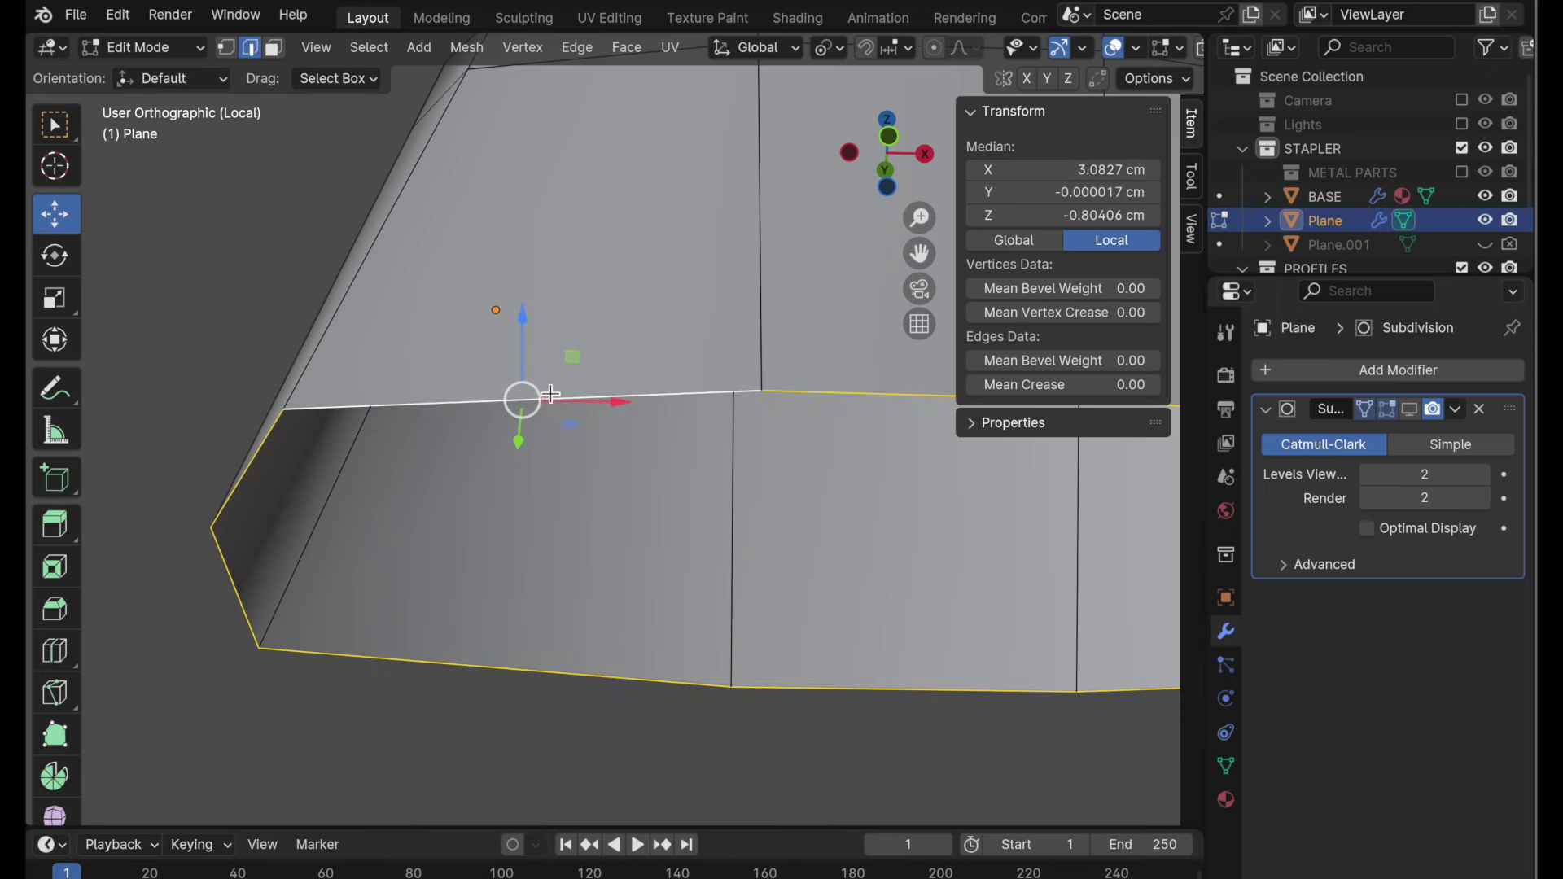
pyautogui.keyDown('shift'); pyautogui.moveTo(760, 453); pyautogui.dragTo(626, 463, button='middle'); pyautogui.keyUp('shift')
pyautogui.press('f')
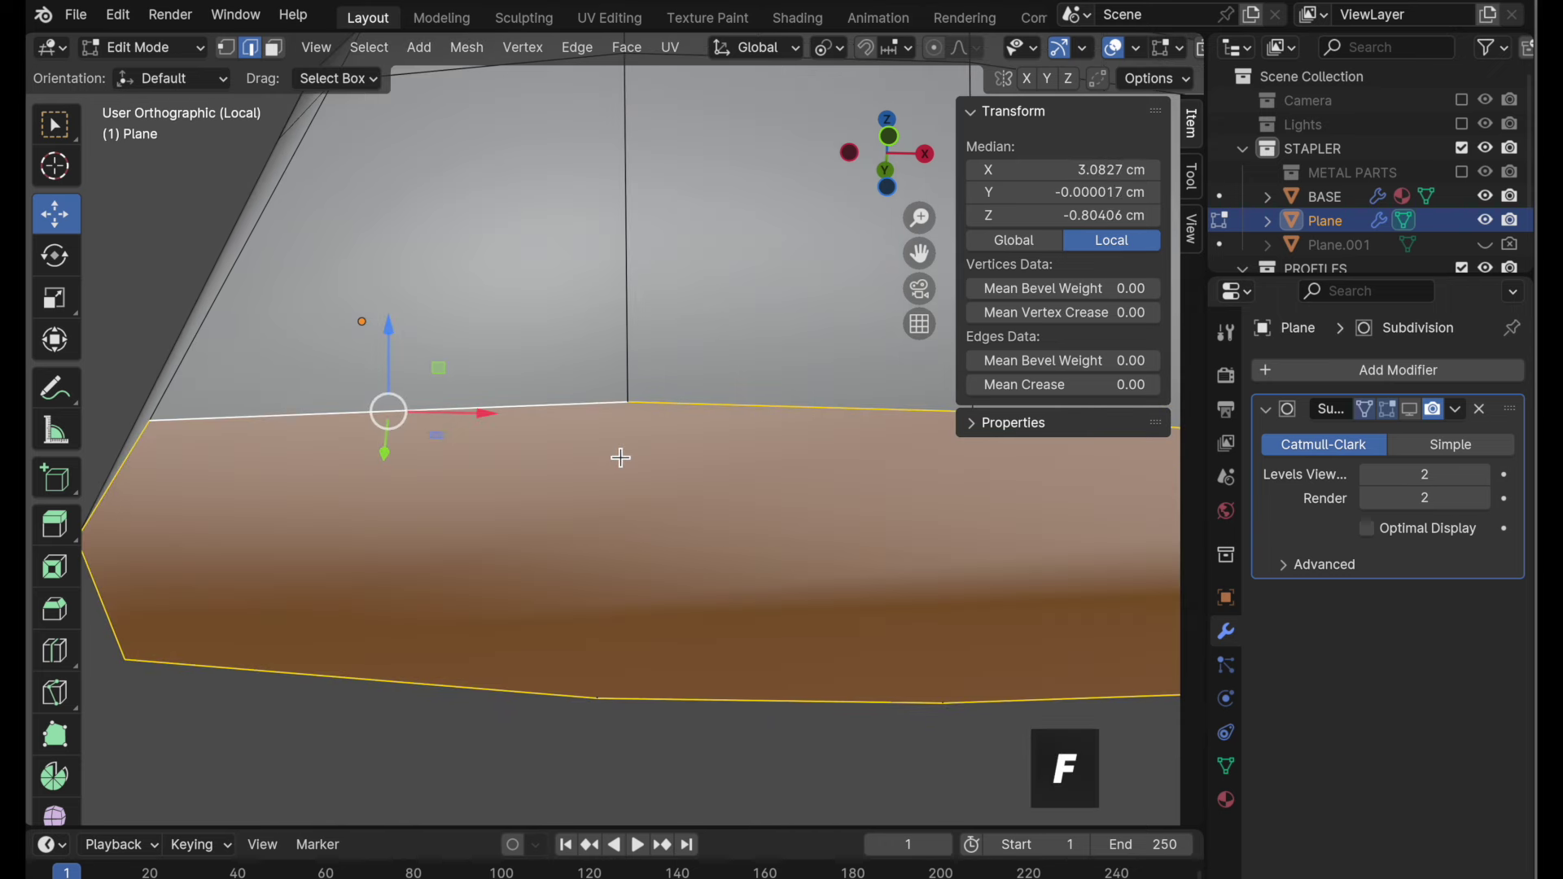
# - Inset the underside face by about 0.042 cm and delete the inner face, leaving a narrow rim around the opening
pyautogui.moveTo(565, 472); pyautogui.dragTo(652, 584, button='middle')
pyautogui.scroll(-3, 652, 585)
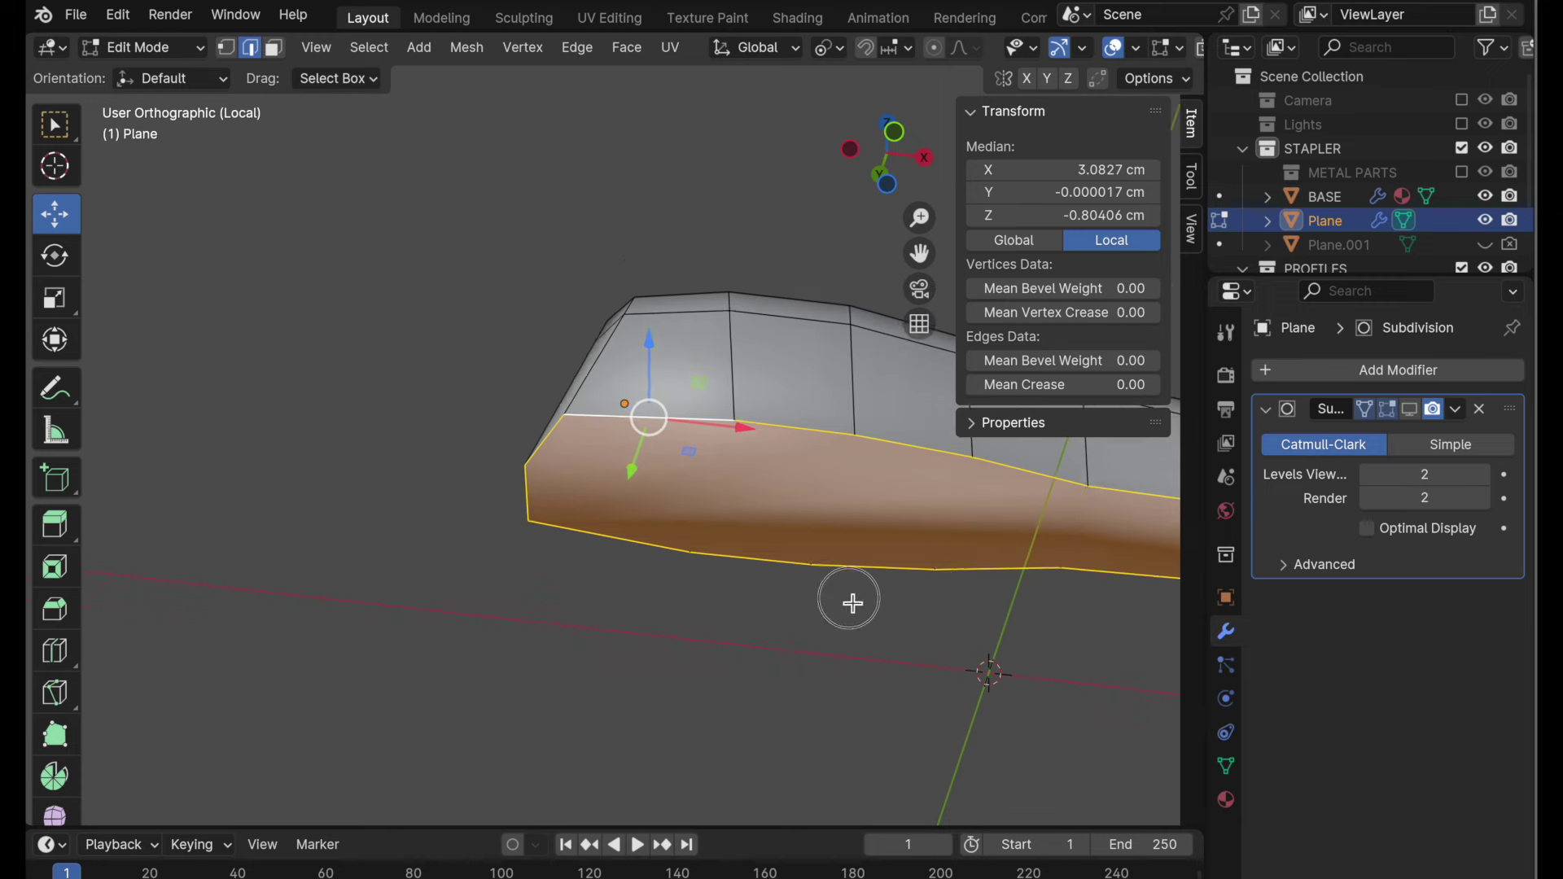
pyautogui.press('c')
pyautogui.keyDown('shift'); pyautogui.moveTo(848, 600); pyautogui.dragTo(758, 619, button='middle'); pyautogui.keyUp('shift')
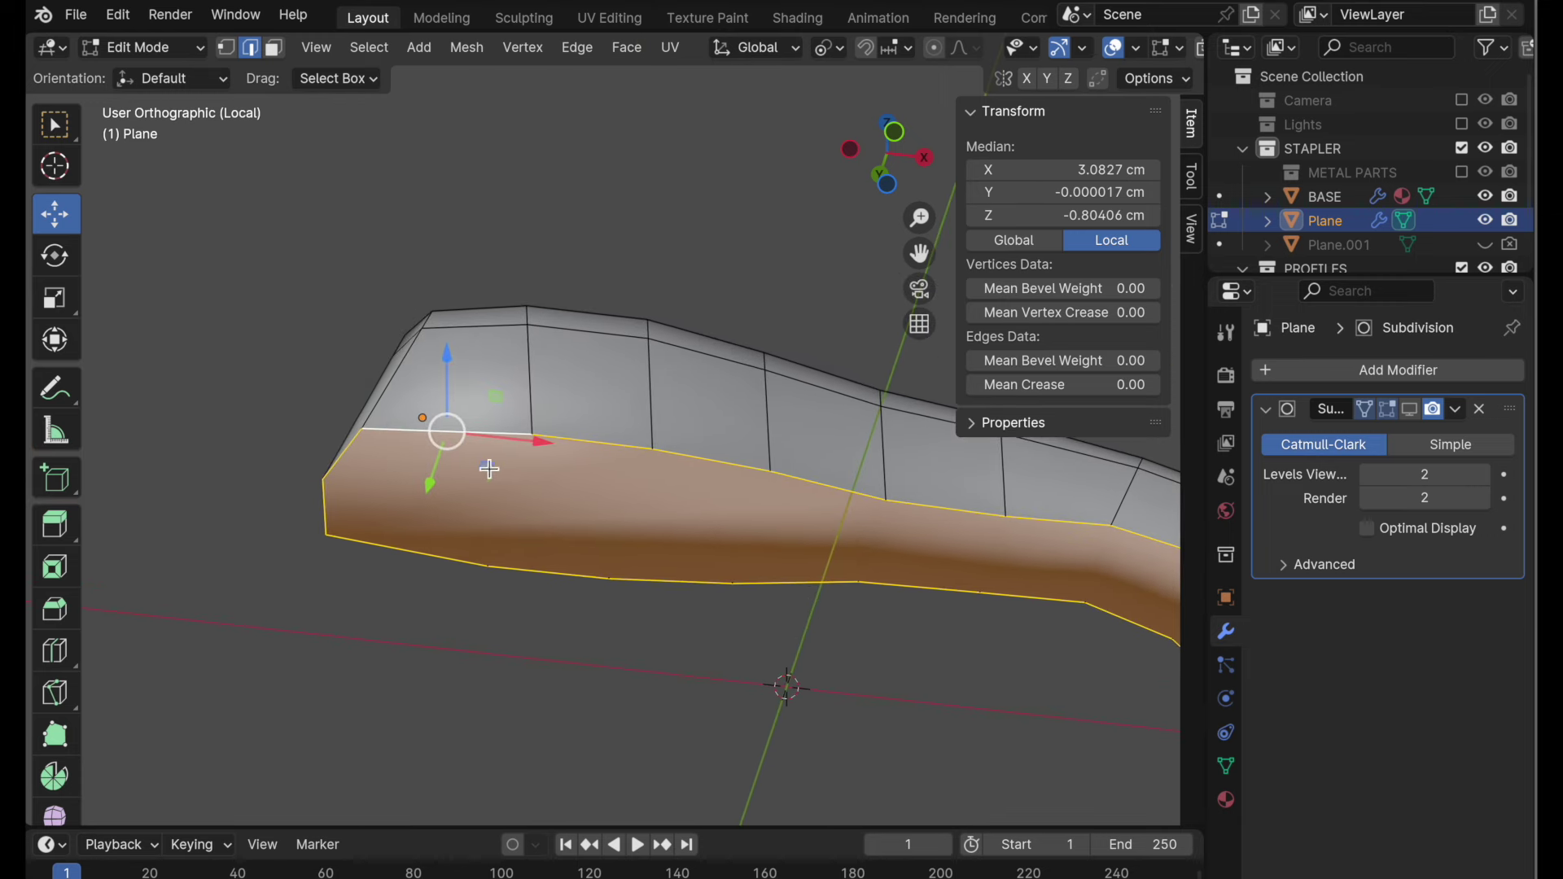
pyautogui.keyDown('ctrl'); pyautogui.moveTo(430, 456); pyautogui.dragTo(566, 318, button='middle'); pyautogui.keyUp('ctrl')
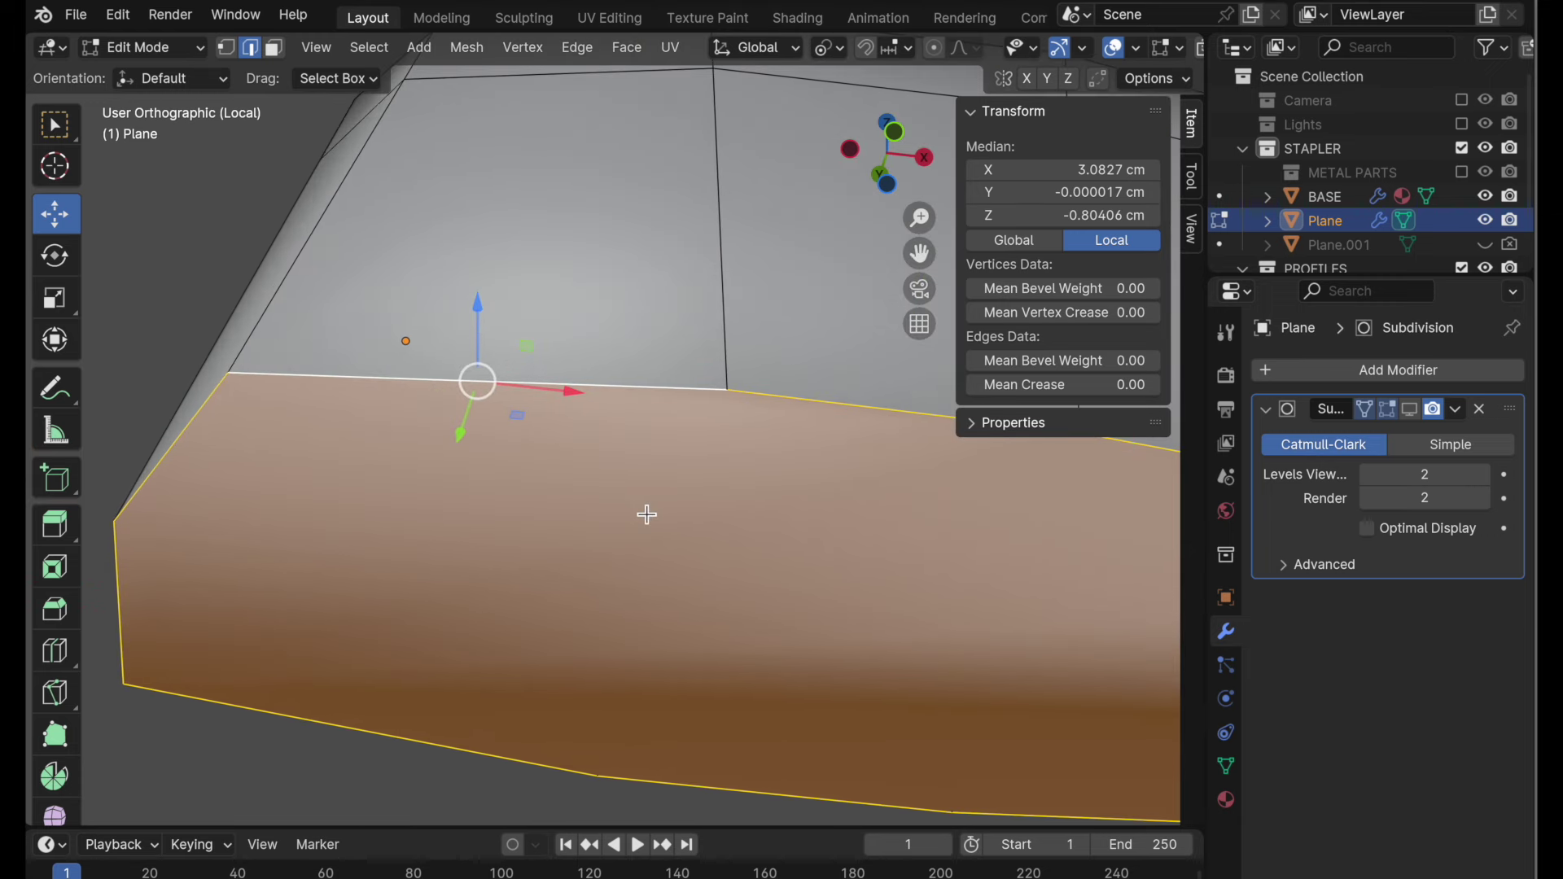
pyautogui.press('i')
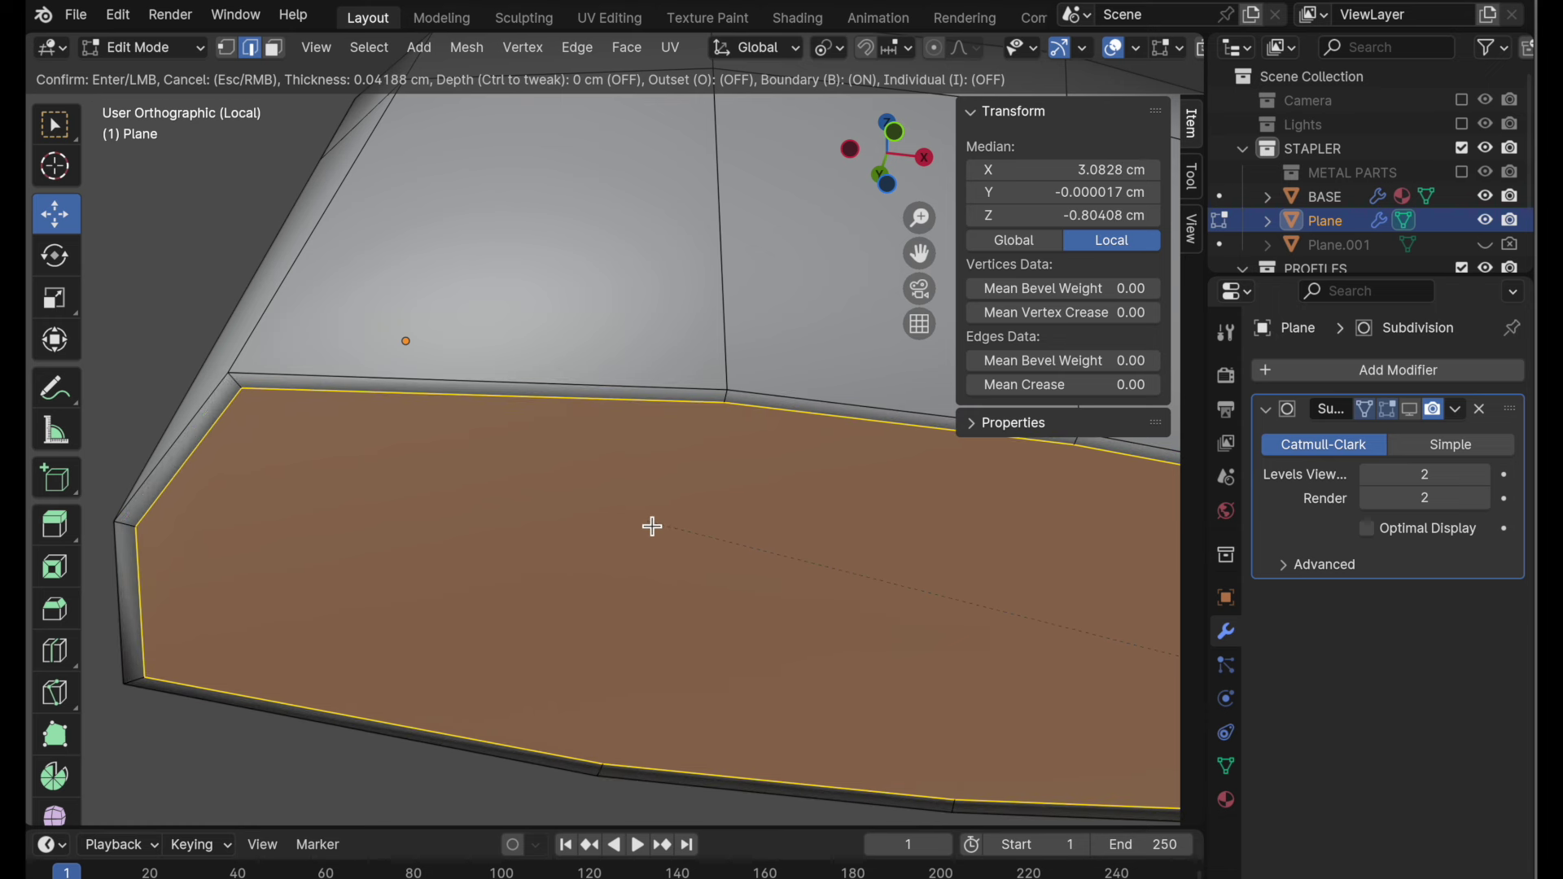
pyautogui.click(649, 524)
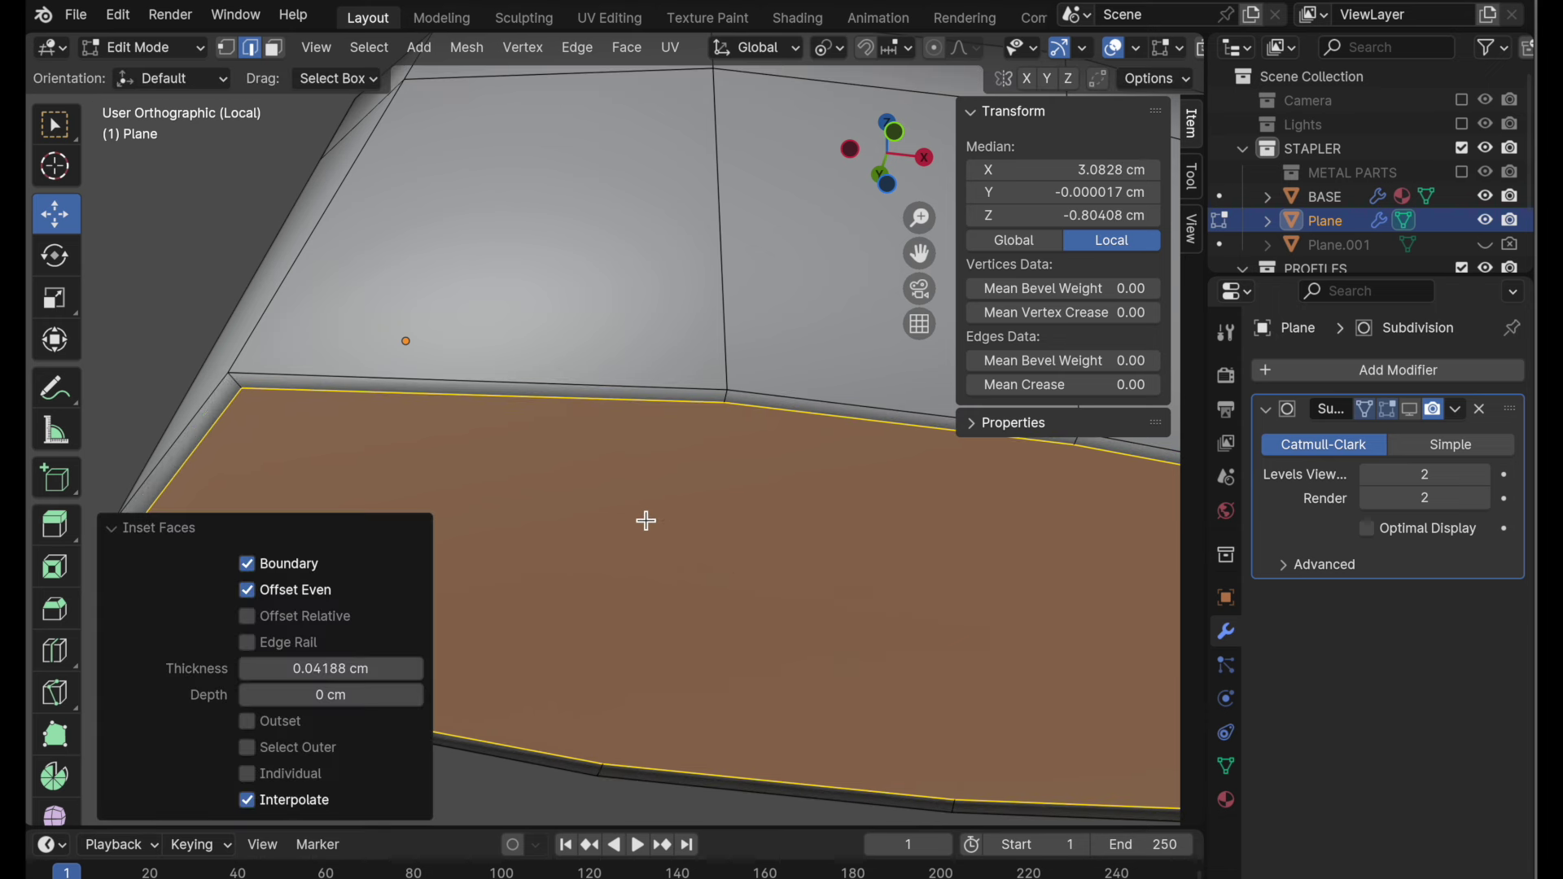
pyautogui.press('x')
pyautogui.click(654, 525)
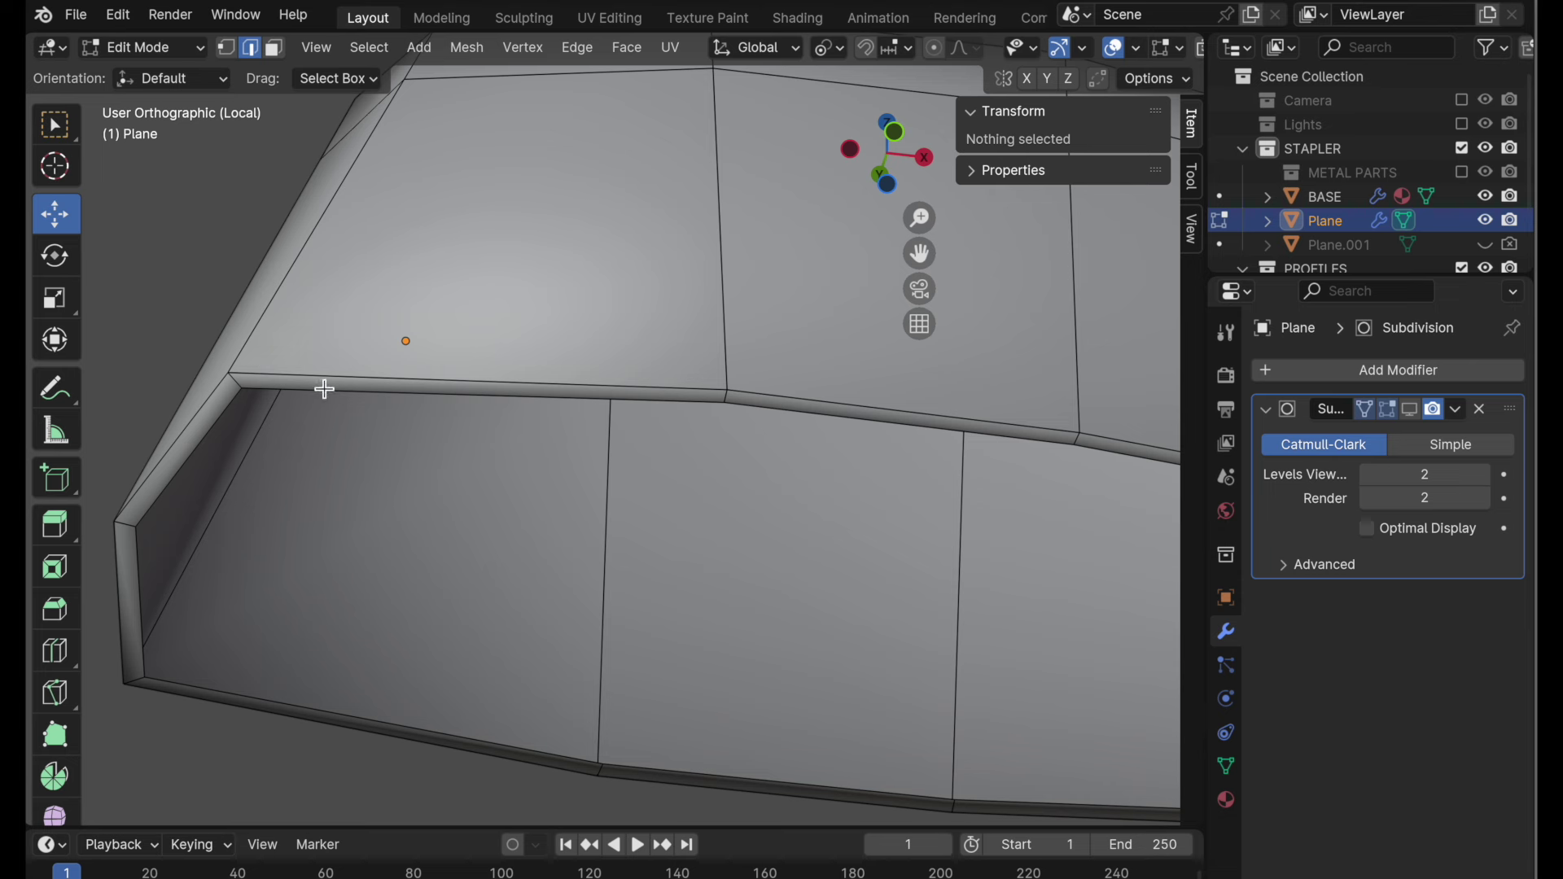
# - In front view, add one loop cut along the body's side and slide it close to the lower edge at factor 0.909
pyautogui.click(894, 132)
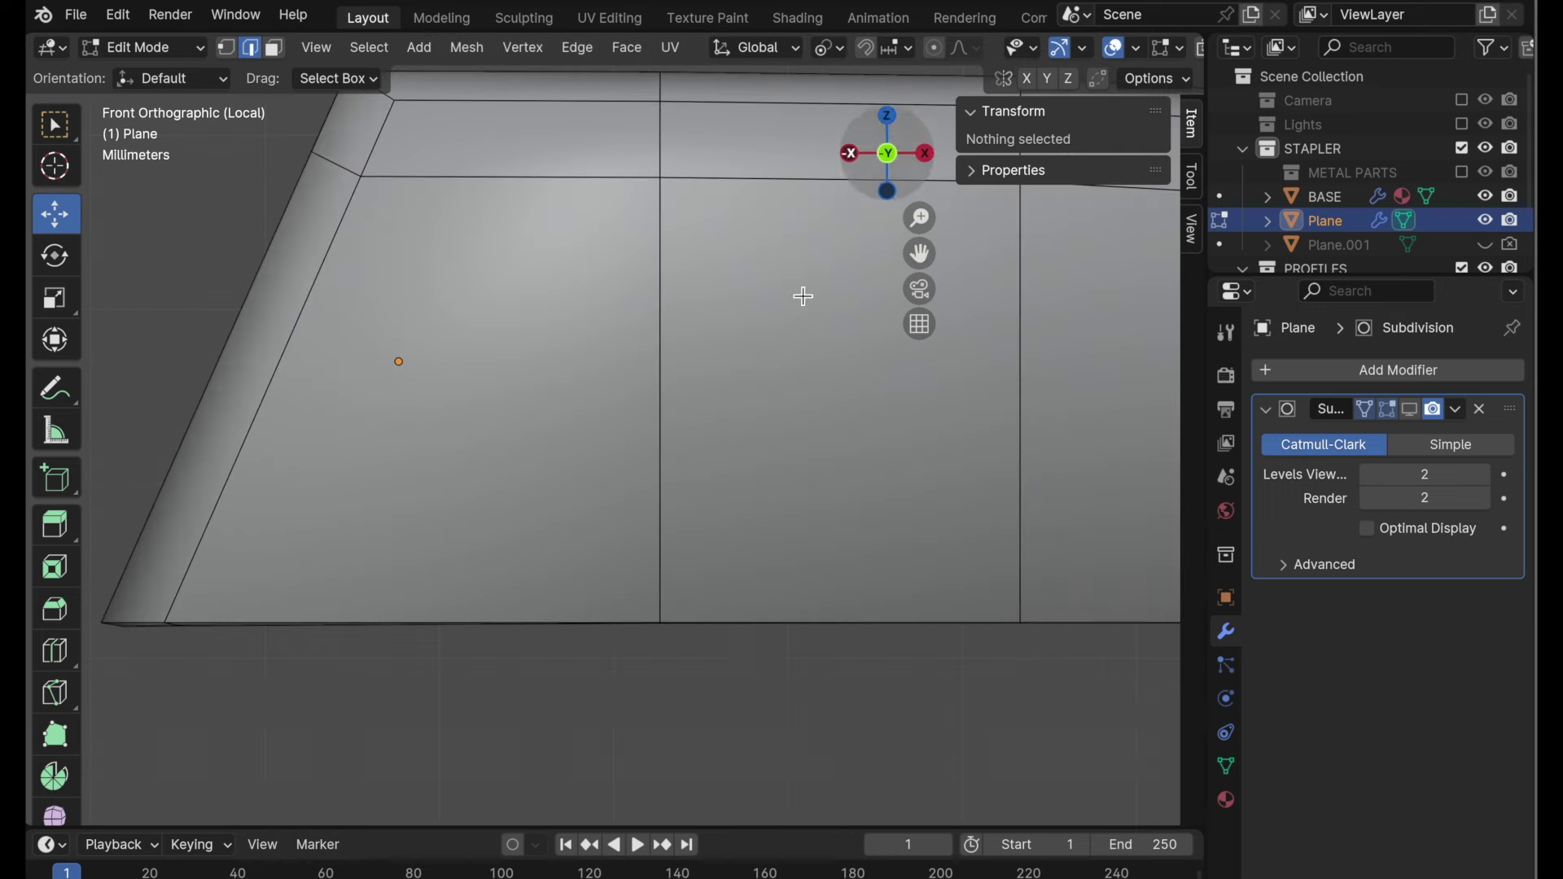
pyautogui.scroll(-5, 717, 441)
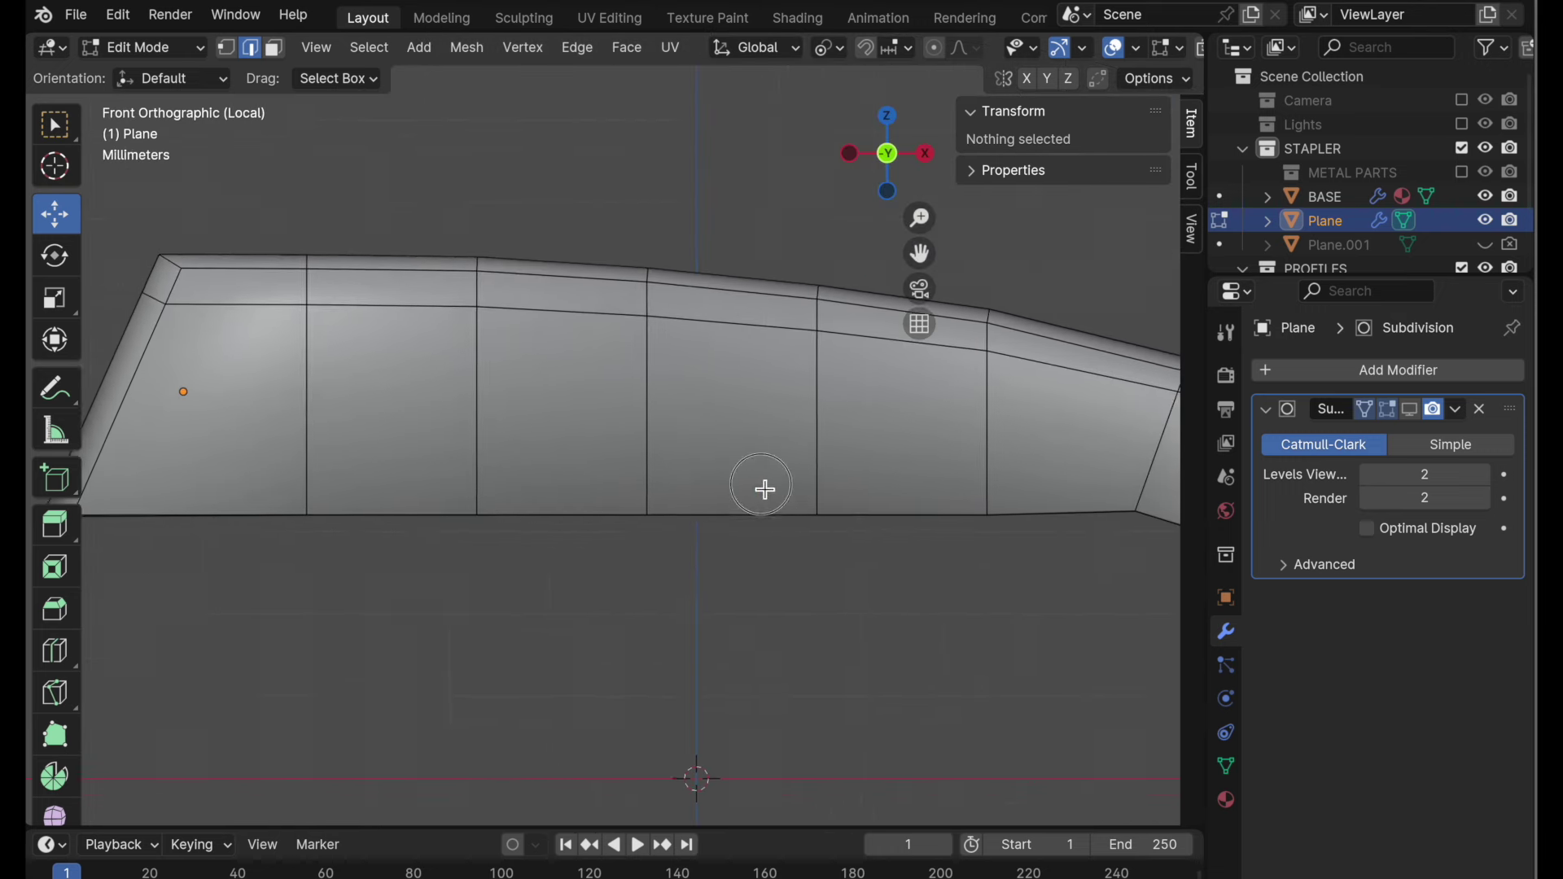
pyautogui.keyDown('shift'); pyautogui.moveTo(697, 531); pyautogui.dragTo(740, 530, button='middle'); pyautogui.keyUp('shift')
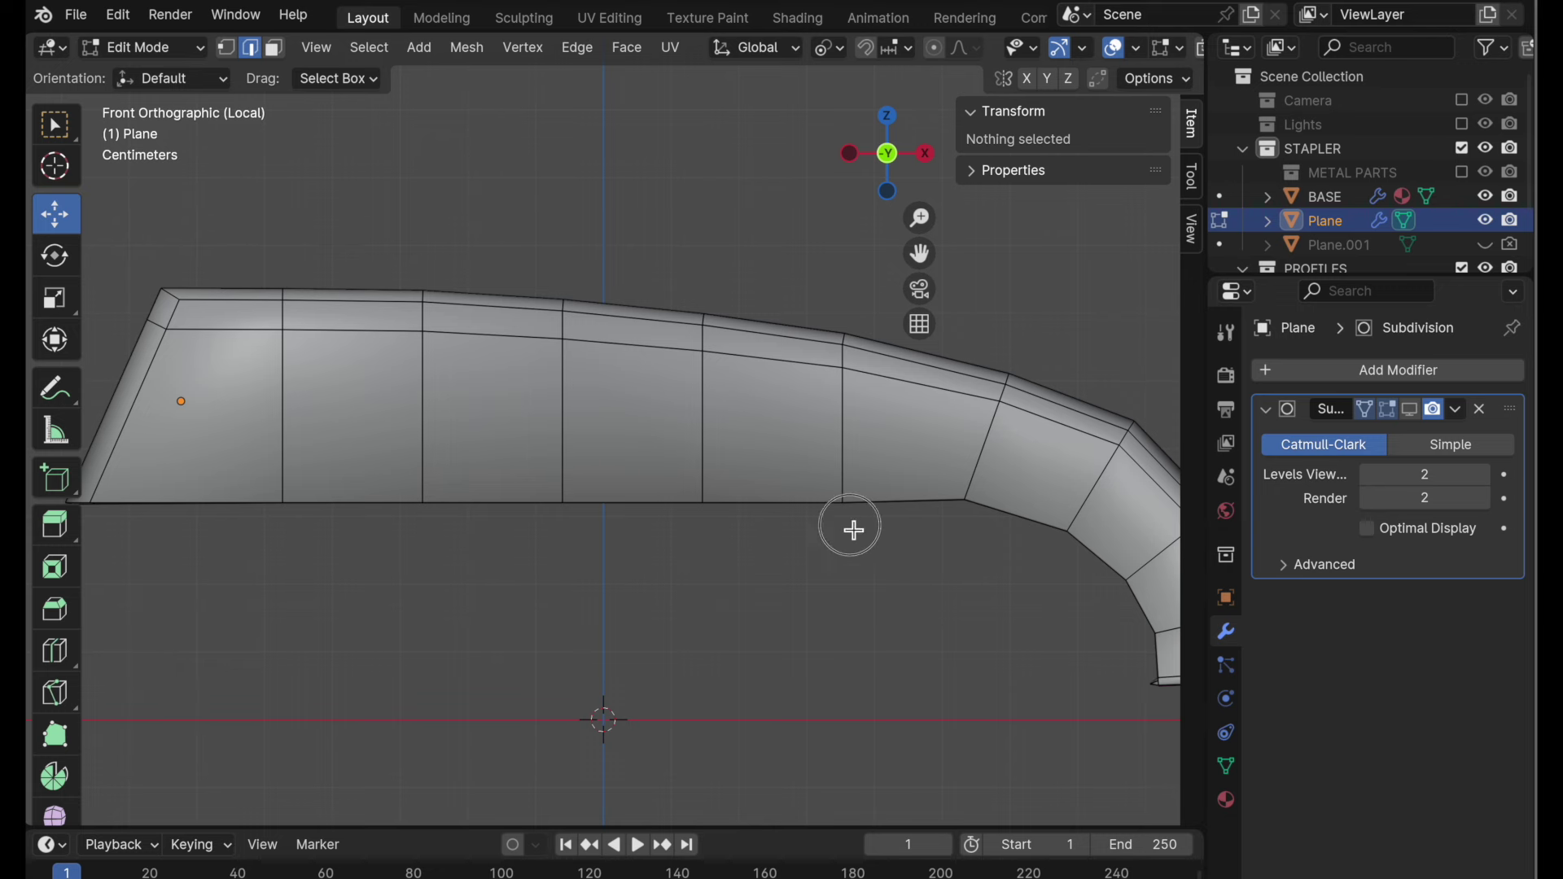
pyautogui.keyDown('shift'); pyautogui.moveTo(852, 527); pyautogui.dragTo(635, 516, button='middle'); pyautogui.keyUp('shift')
pyautogui.scroll(2, 692, 463)
pyautogui.keyDown('shift'); pyautogui.moveTo(692, 463); pyautogui.dragTo(609, 482, button='middle'); pyautogui.keyUp('shift')
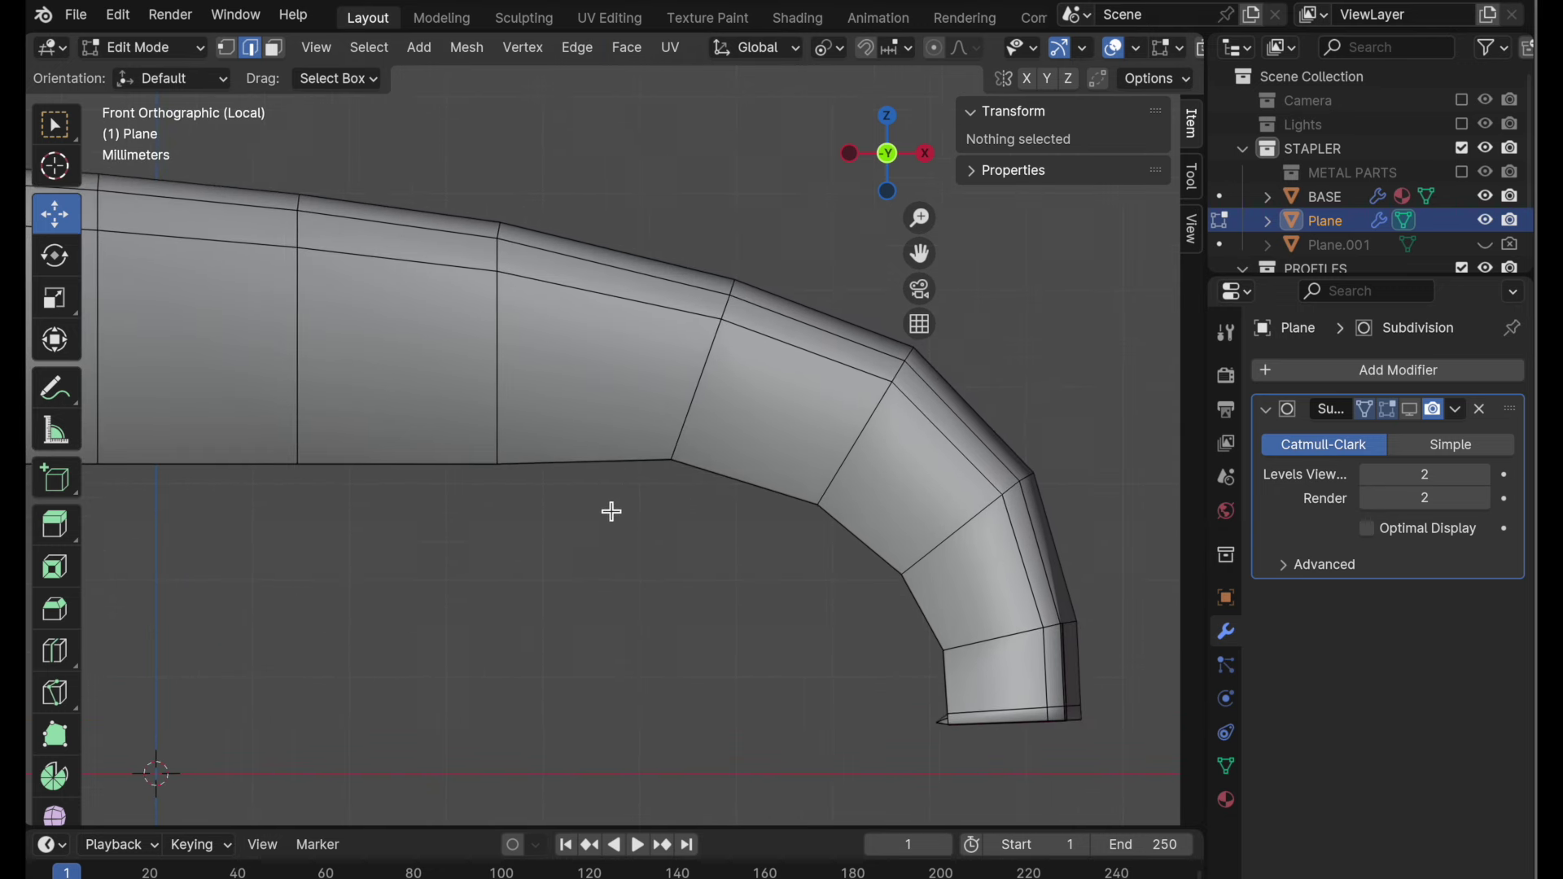
pyautogui.scroll(1, 618, 513)
pyautogui.hotkey('ctrl', 'r')
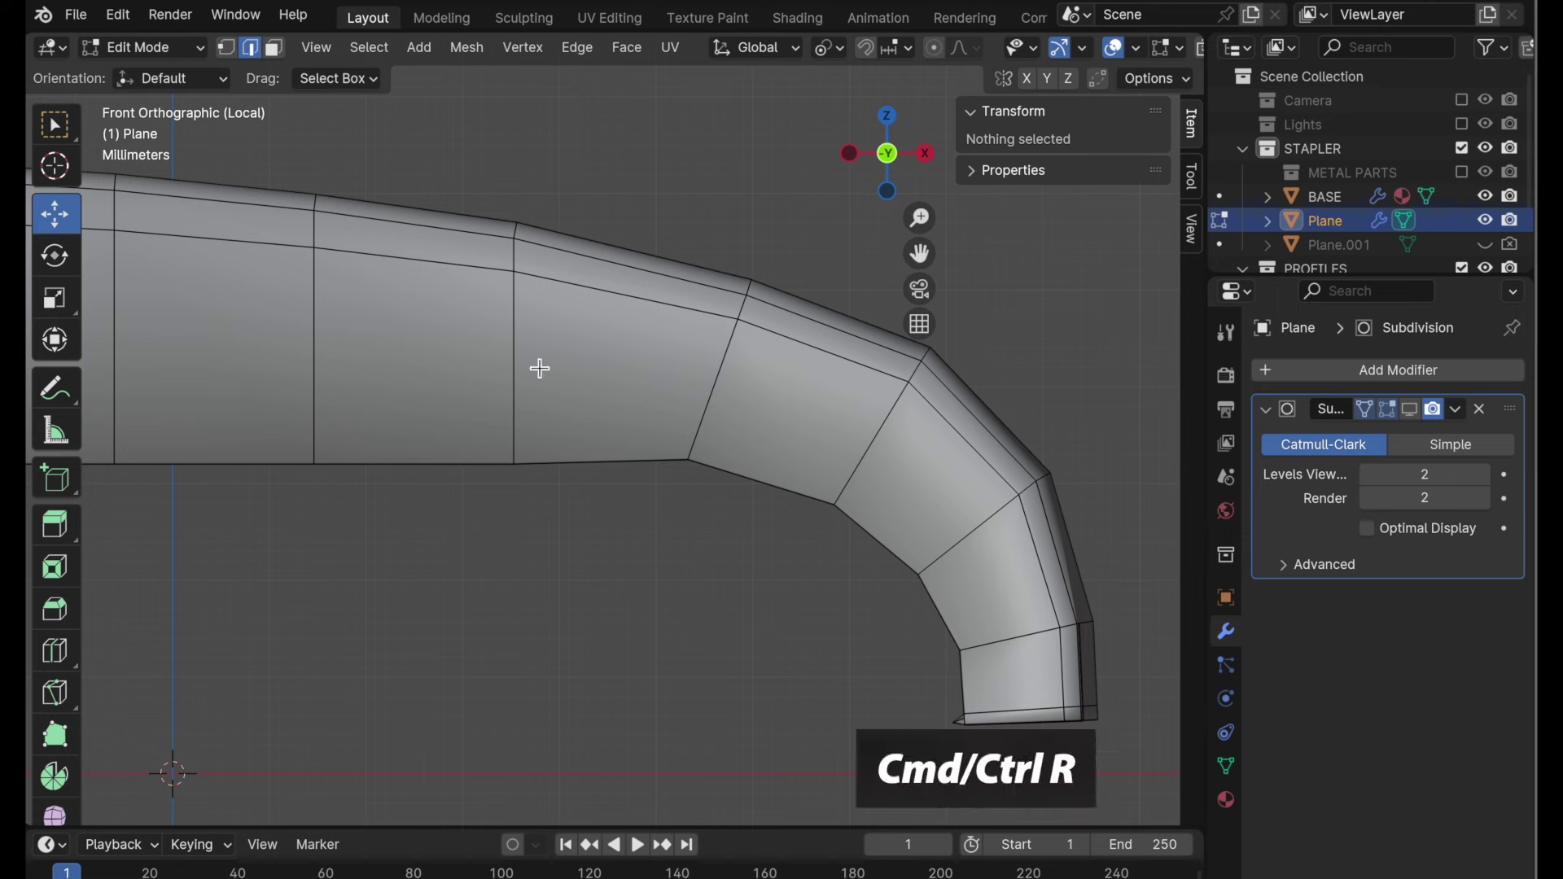
pyautogui.click(519, 370)
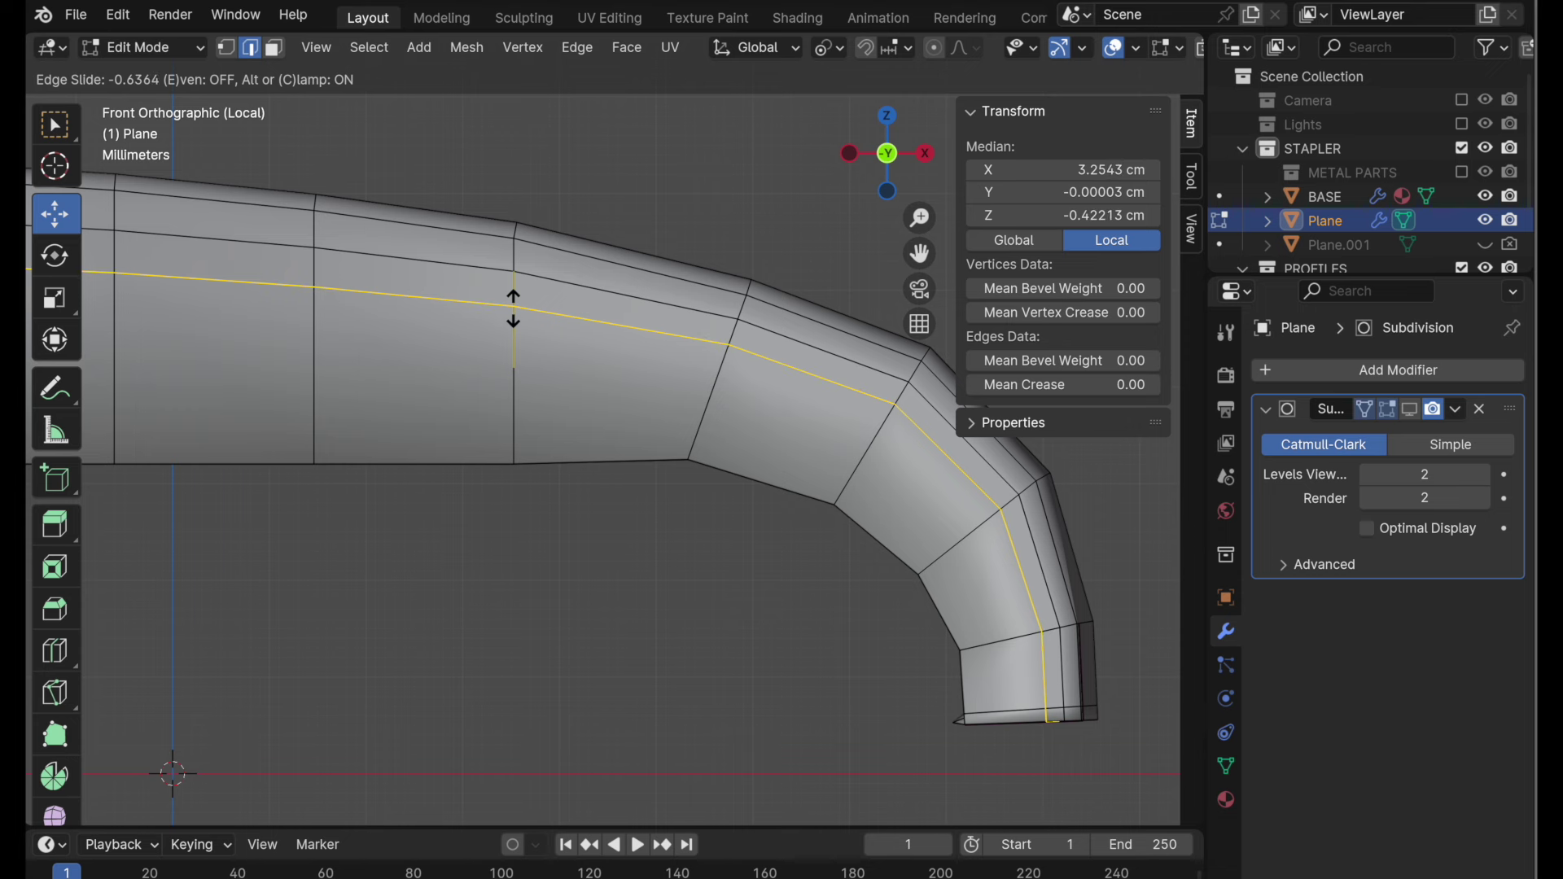
pyautogui.press('e')
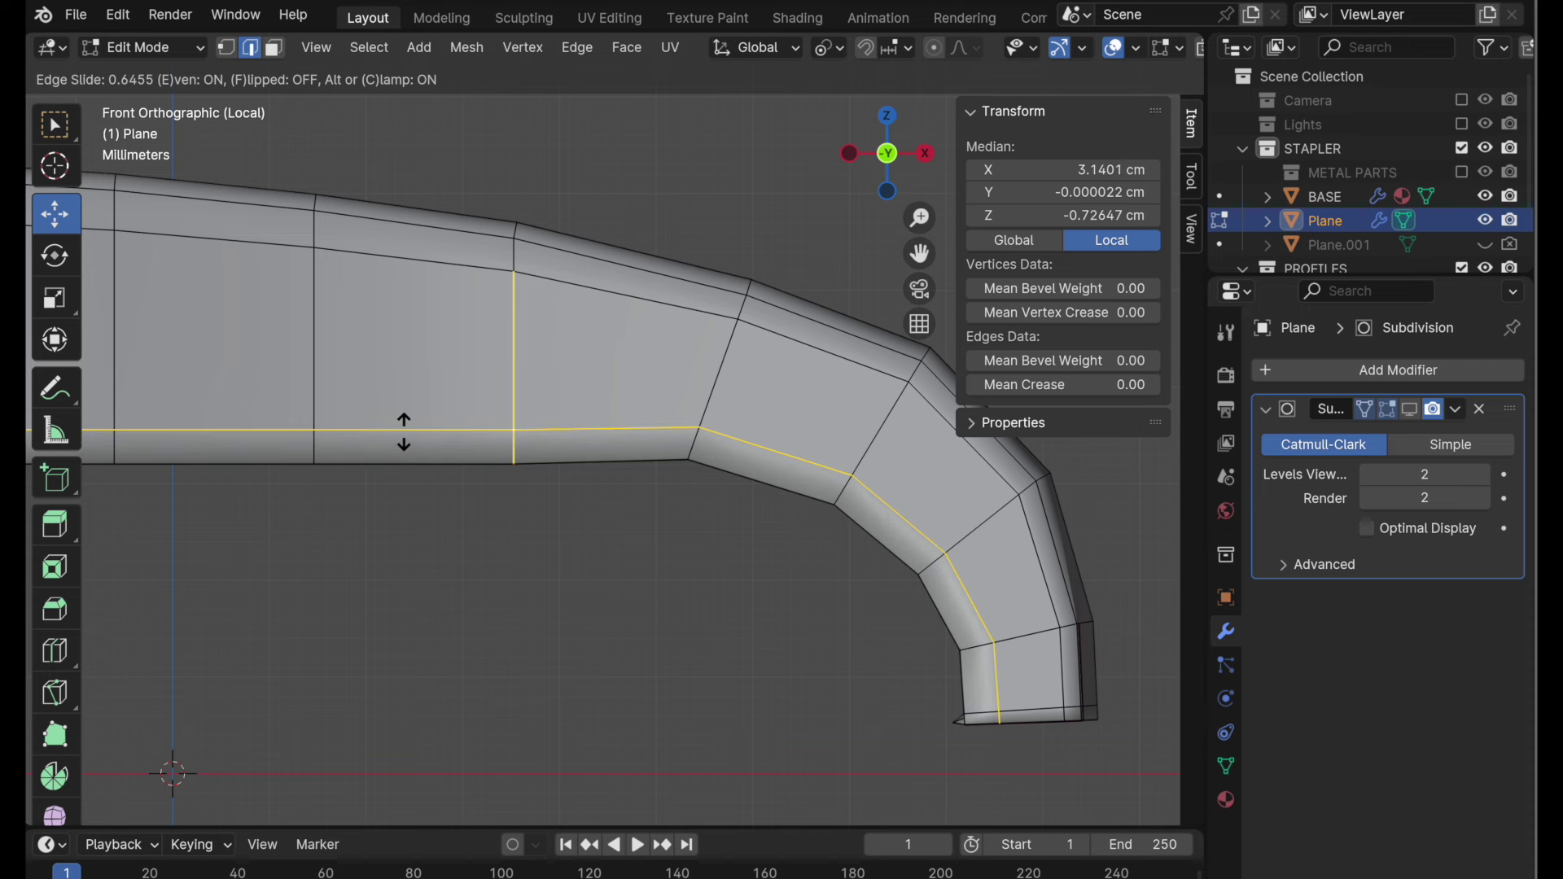
pyautogui.press('f')
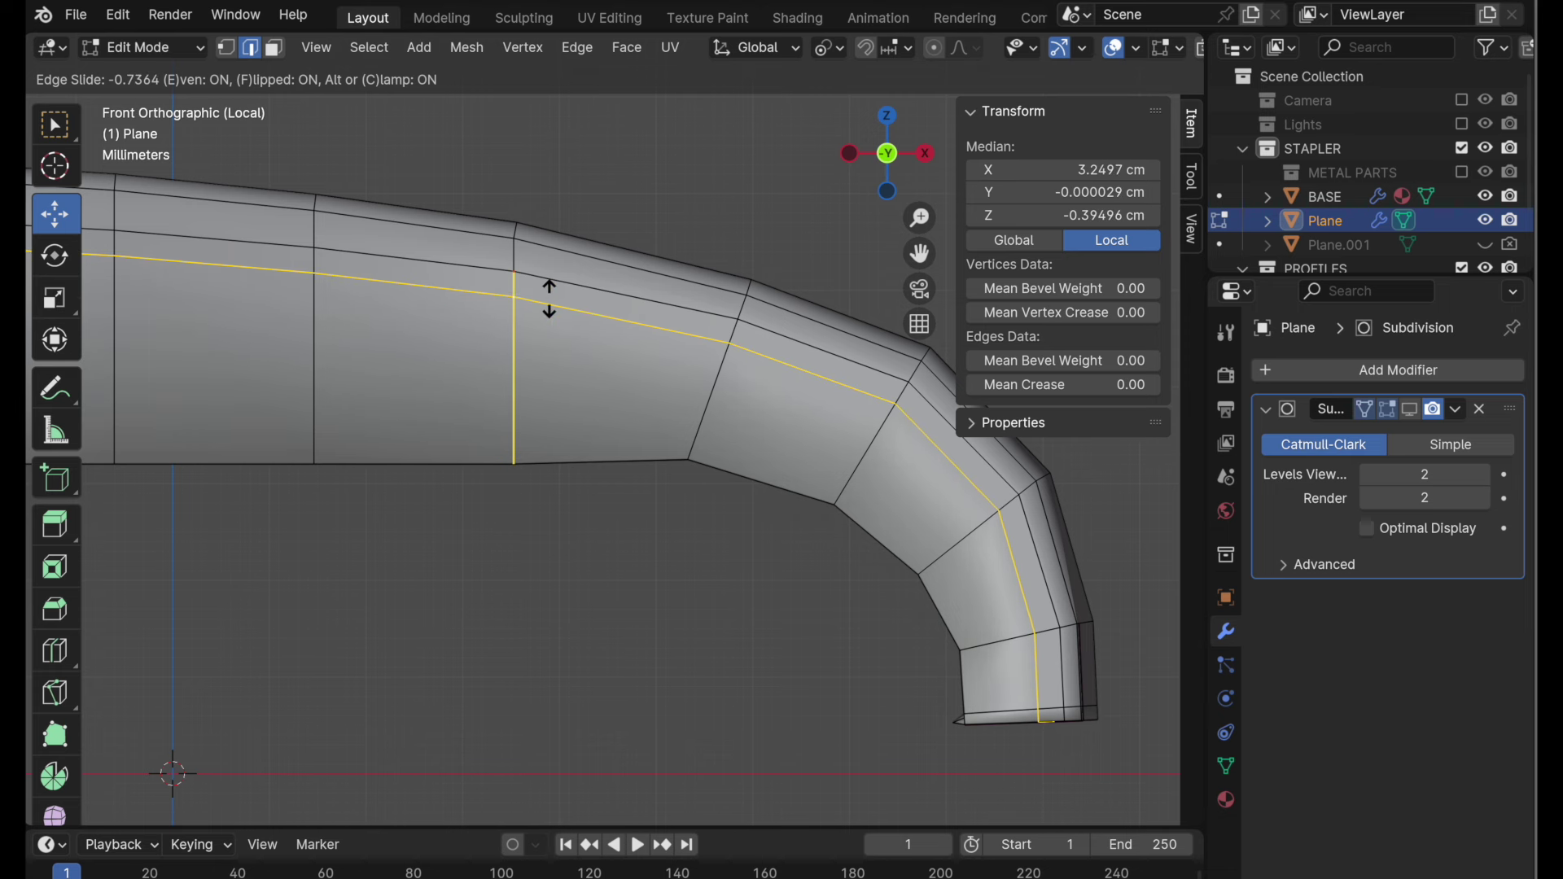
pyautogui.press('f')
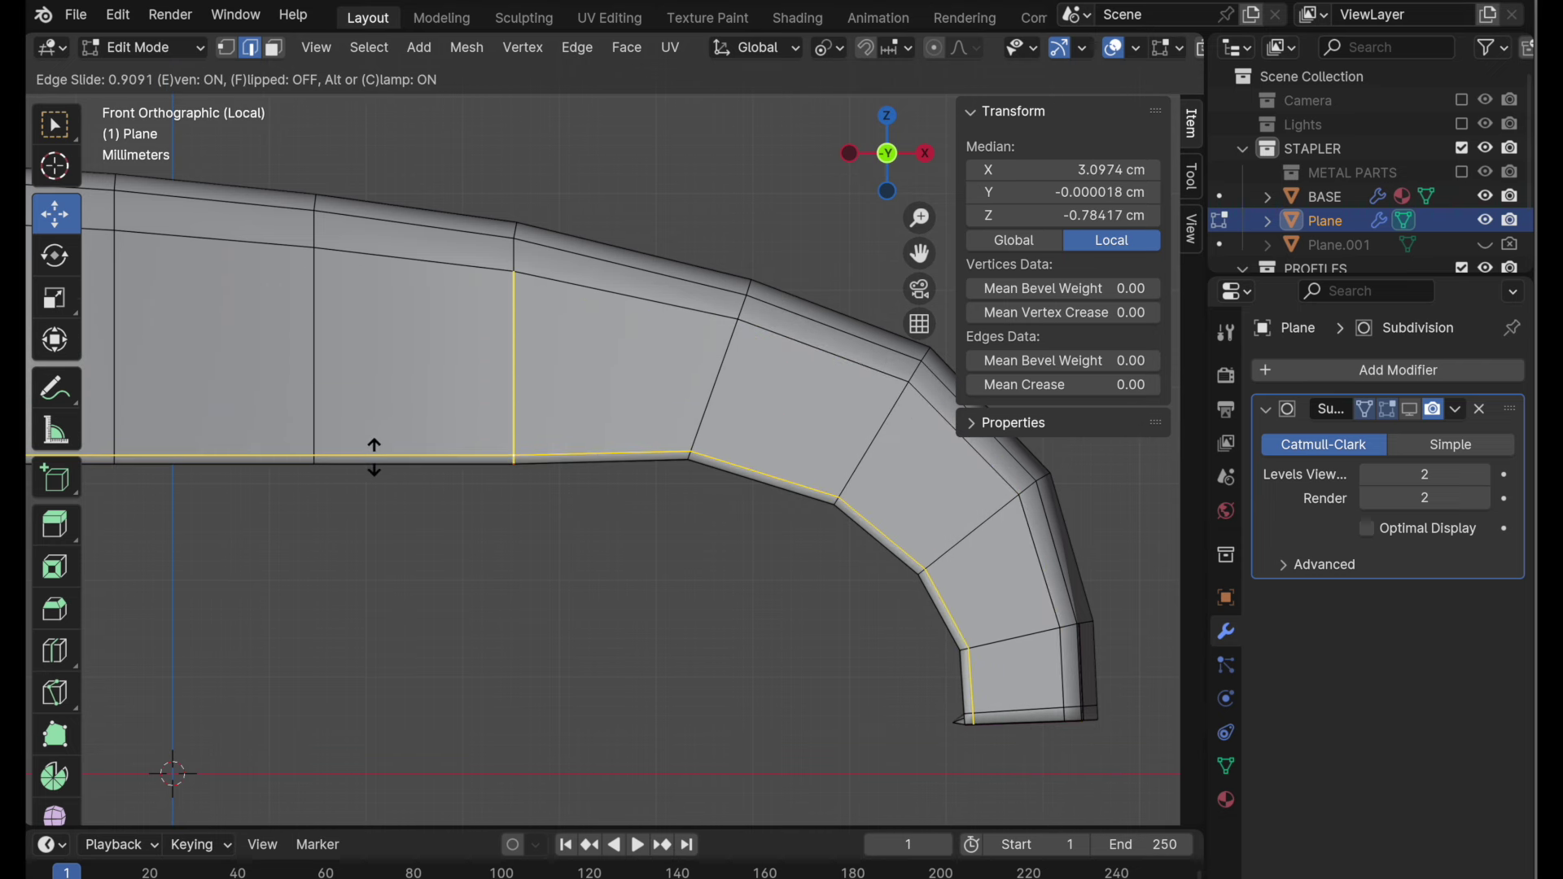
pyautogui.click(375, 457)
# - Examine the new edge loop along the body's lower edge and around the tip from several angles
pyautogui.moveTo(789, 632); pyautogui.dragTo(866, 546, button='middle')
pyautogui.keyDown('shift'); pyautogui.moveTo(416, 536); pyautogui.dragTo(999, 565, button='middle'); pyautogui.keyUp('shift')
pyautogui.keyDown('shift'); pyautogui.moveTo(904, 562); pyautogui.dragTo(492, 496, button='middle'); pyautogui.keyUp('shift')
pyautogui.keyDown('shift'); pyautogui.moveTo(1091, 505); pyautogui.dragTo(758, 516, button='middle'); pyautogui.keyUp('shift')
pyautogui.keyDown('shift'); pyautogui.moveTo(903, 529); pyautogui.dragTo(740, 593, button='middle'); pyautogui.keyUp('shift')
pyautogui.scroll(3, 867, 586)
pyautogui.moveTo(867, 586); pyautogui.dragTo(696, 551, button='middle')
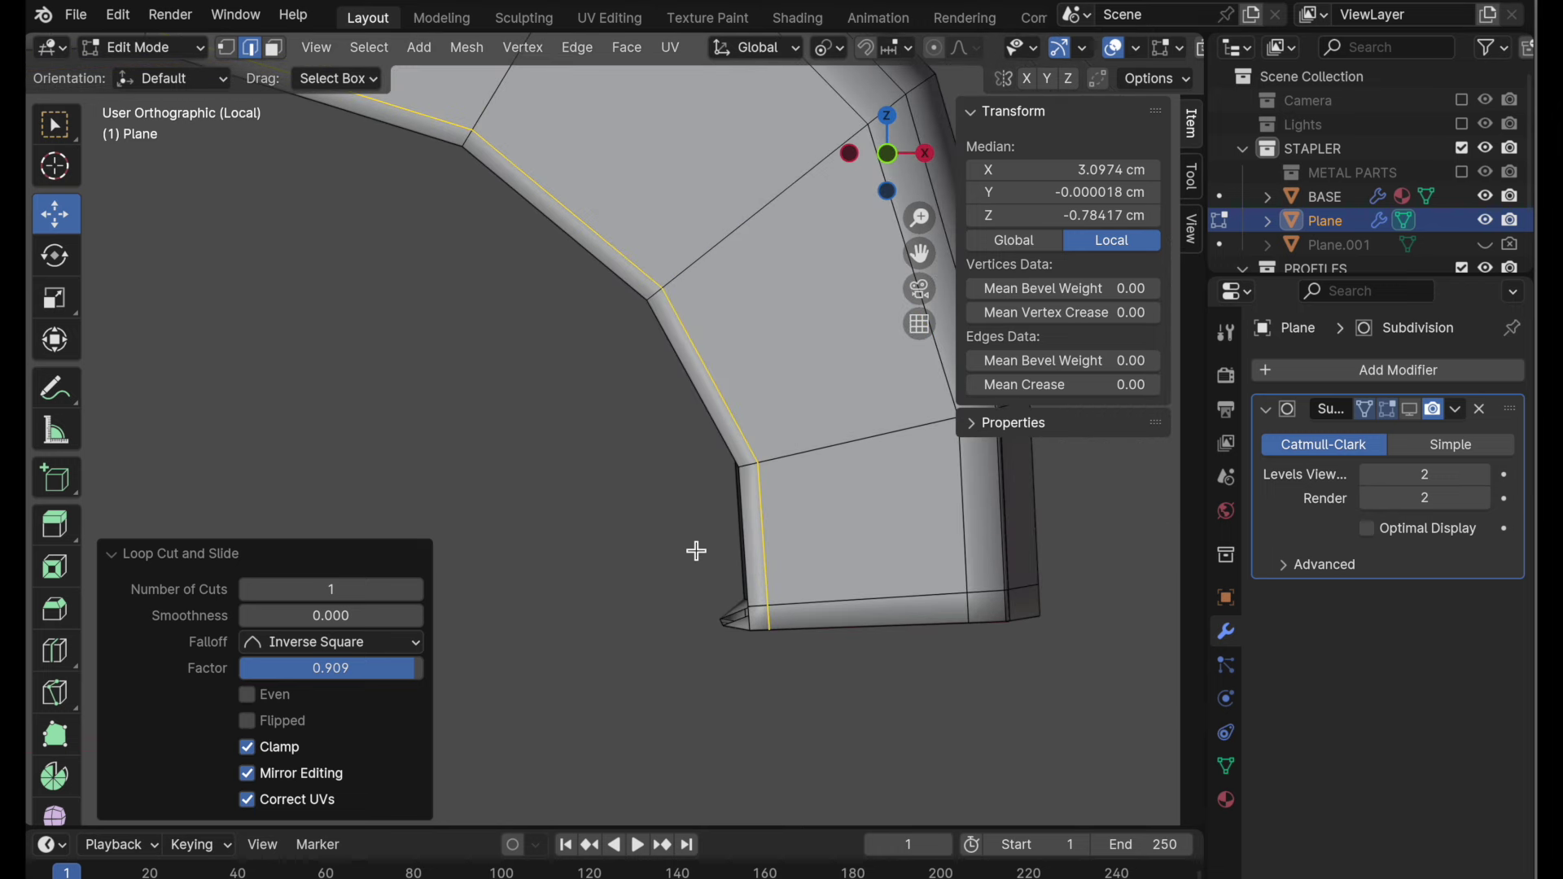
pyautogui.scroll(-5, 1099, 54)
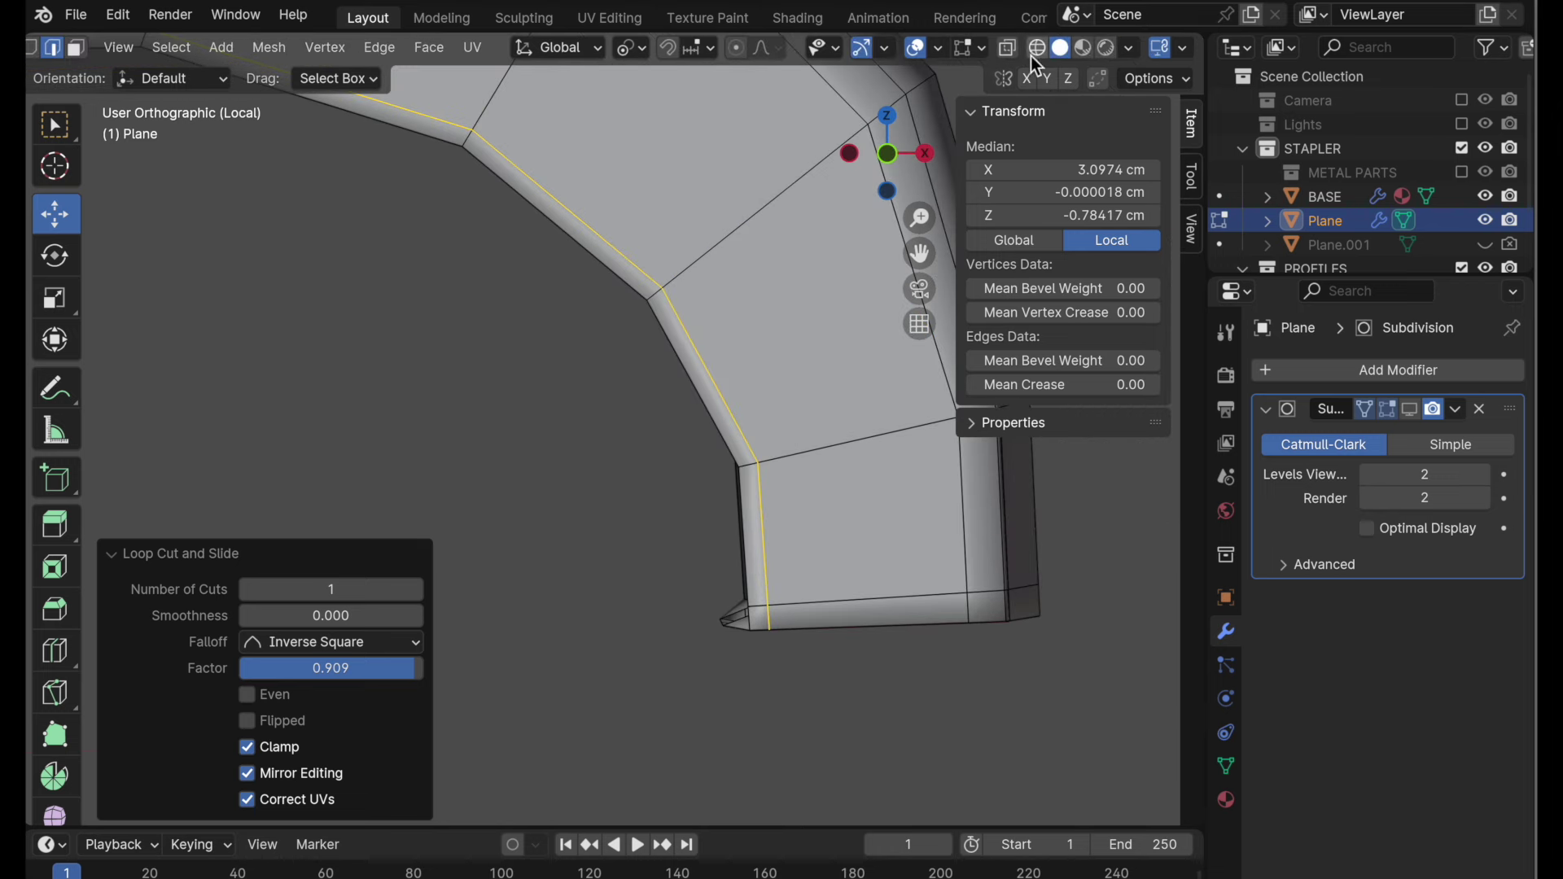
# - Delete the narrow edge-strip faces along the body's inner arch, down to and including the pointed corner at its foot, using see-through wireframe
pyautogui.click(1037, 47)
pyautogui.click(77, 47)
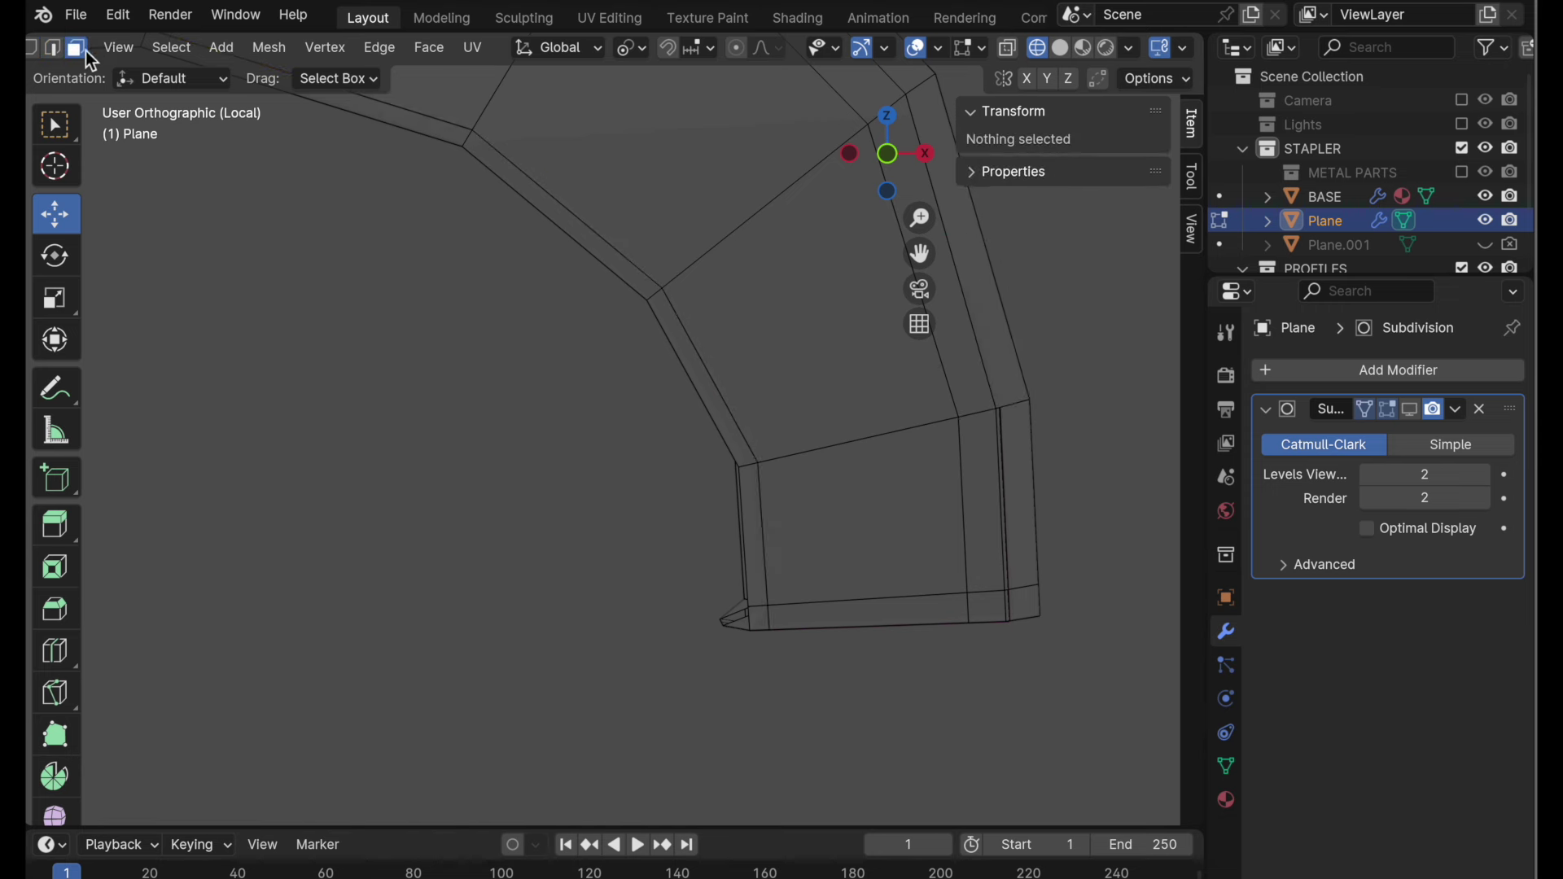
pyautogui.hotkey('alt', 'z')
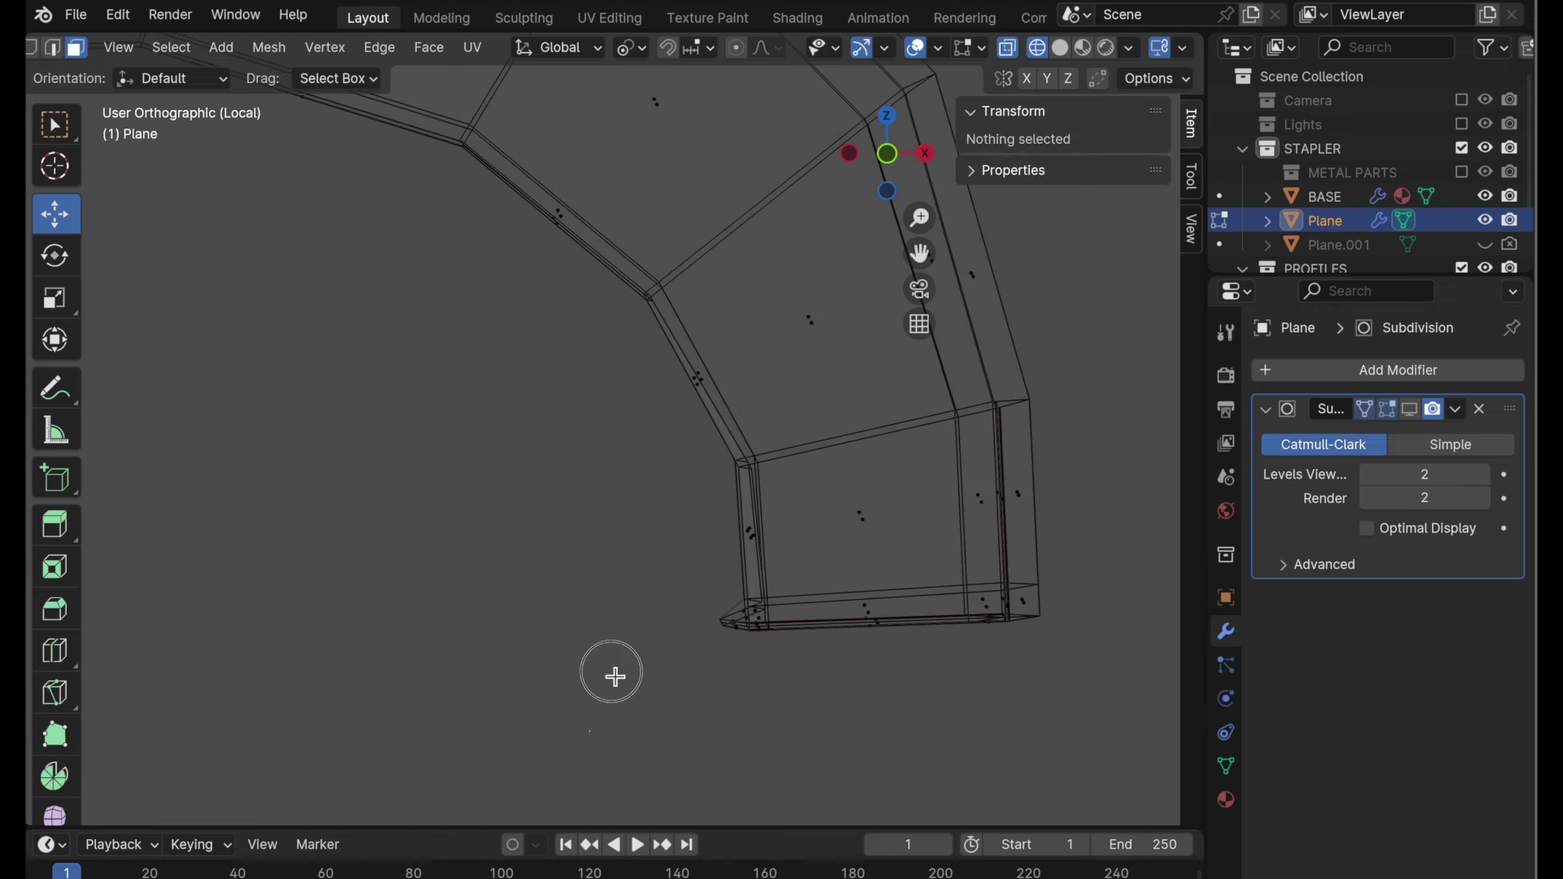
pyautogui.moveTo(590, 734); pyautogui.dragTo(779, 258)
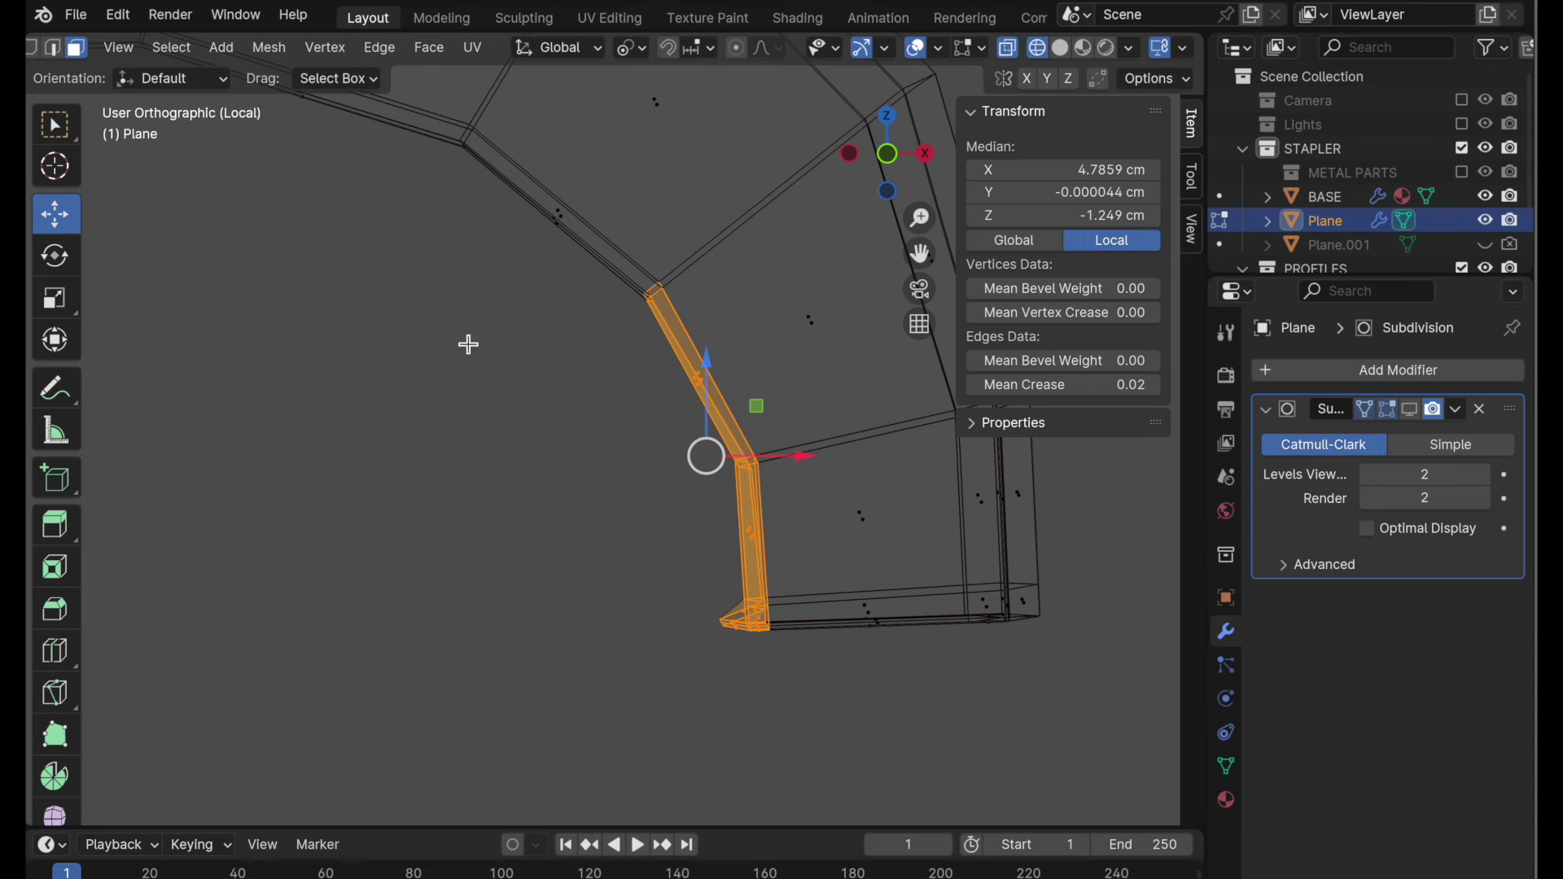
pyautogui.keyDown('shift'); pyautogui.moveTo(411, 415); pyautogui.dragTo(636, 178); pyautogui.keyUp('shift')
pyautogui.press('x')
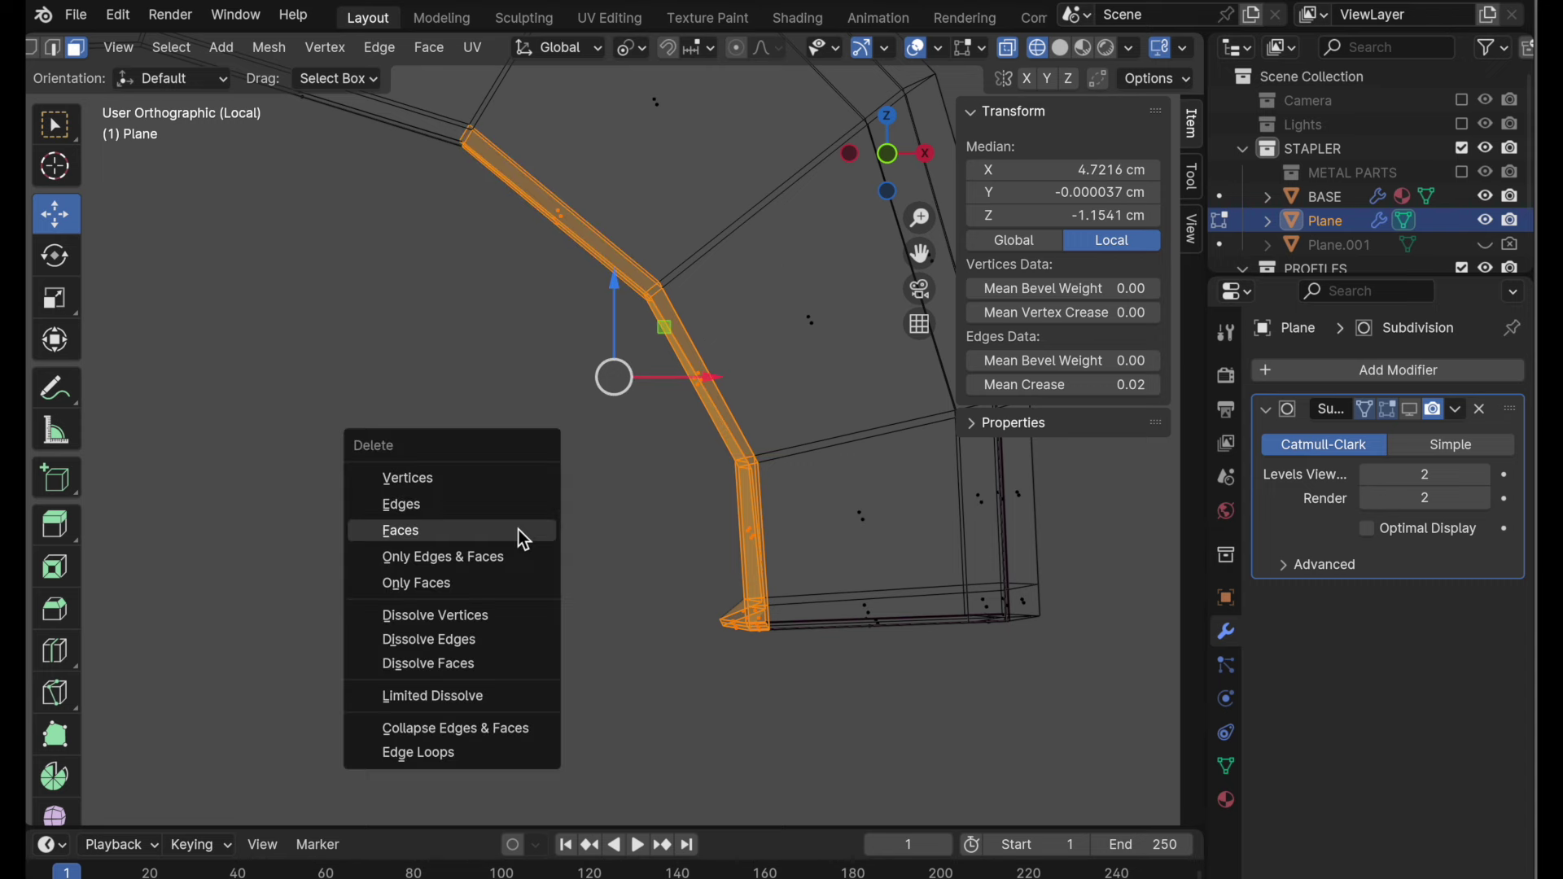
pyautogui.click(521, 535)
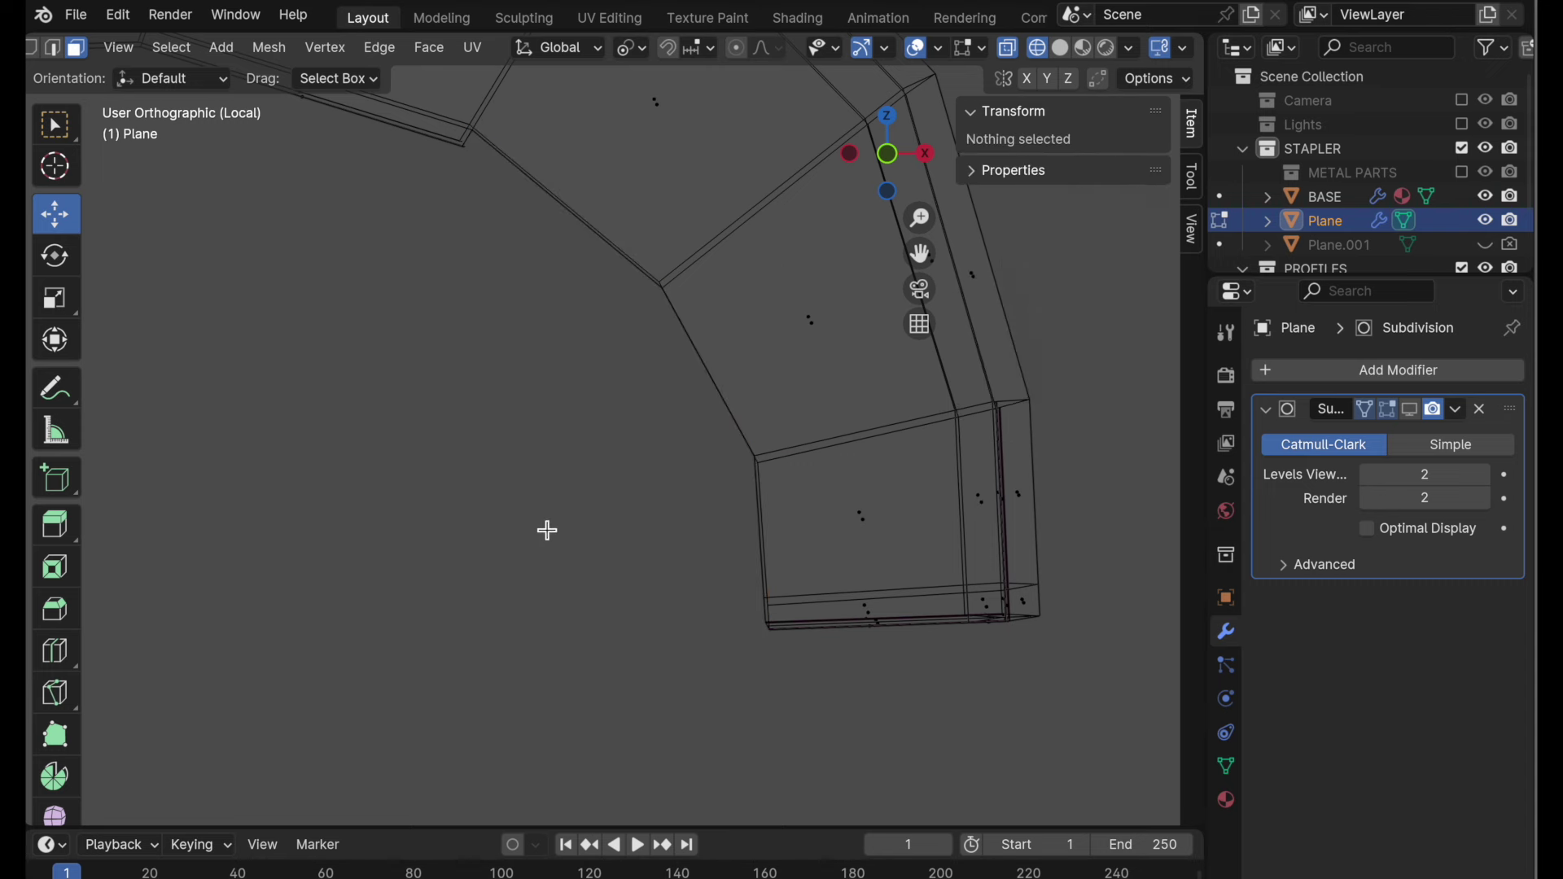
# - Turn on the Subdivision modifier's viewport display, select the face loop along the front's lower edge and turn off the modifier's On Cage display
pyautogui.scroll(-4, 544, 530)
pyautogui.scroll(7, 736, 541)
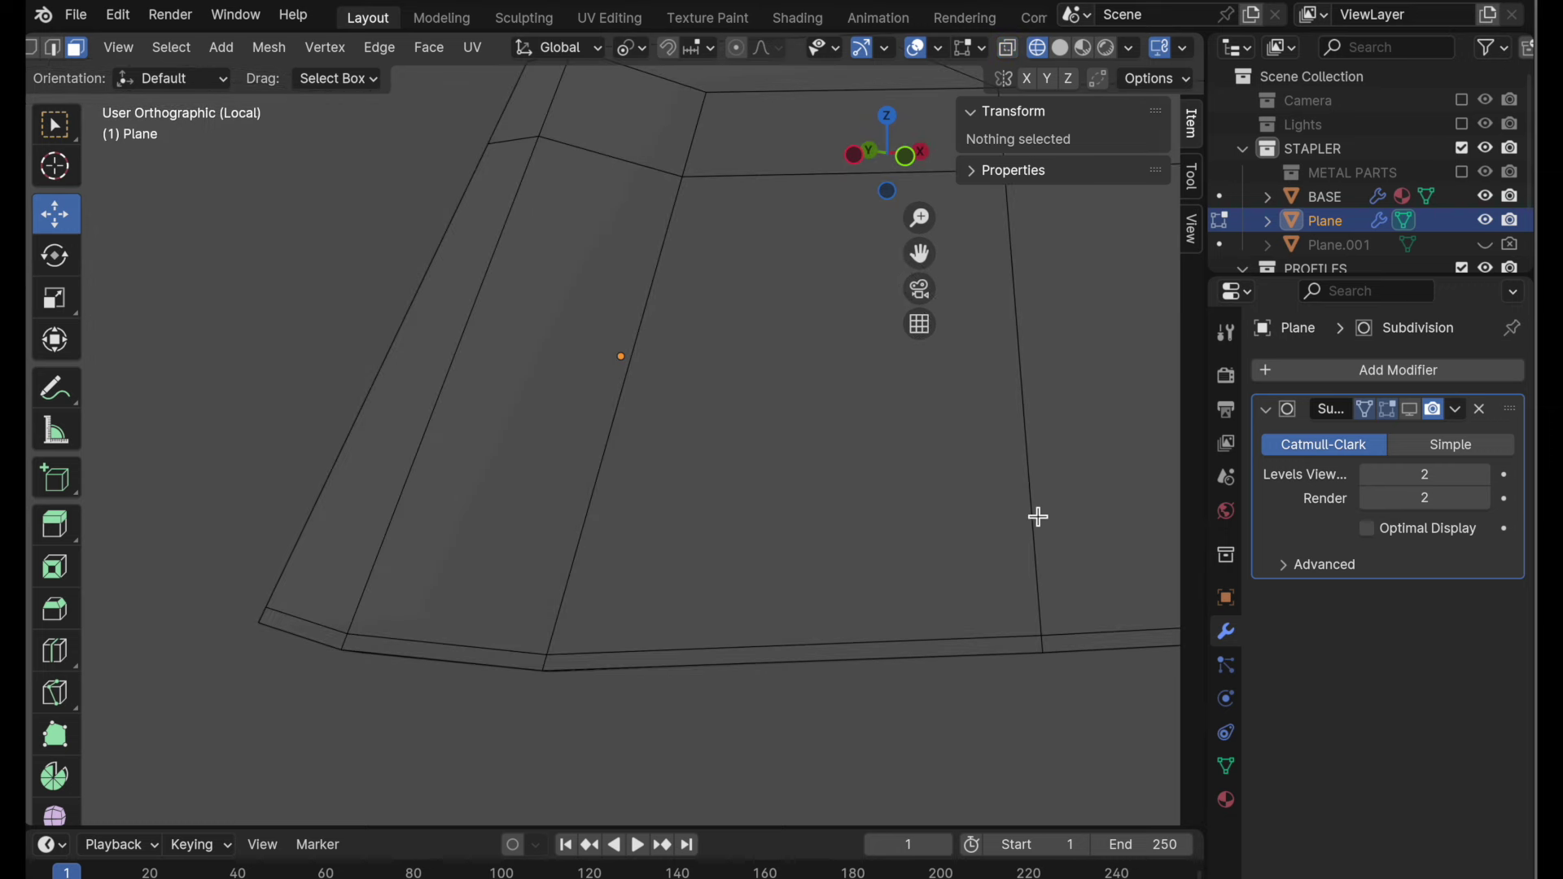
pyautogui.click(1390, 410)
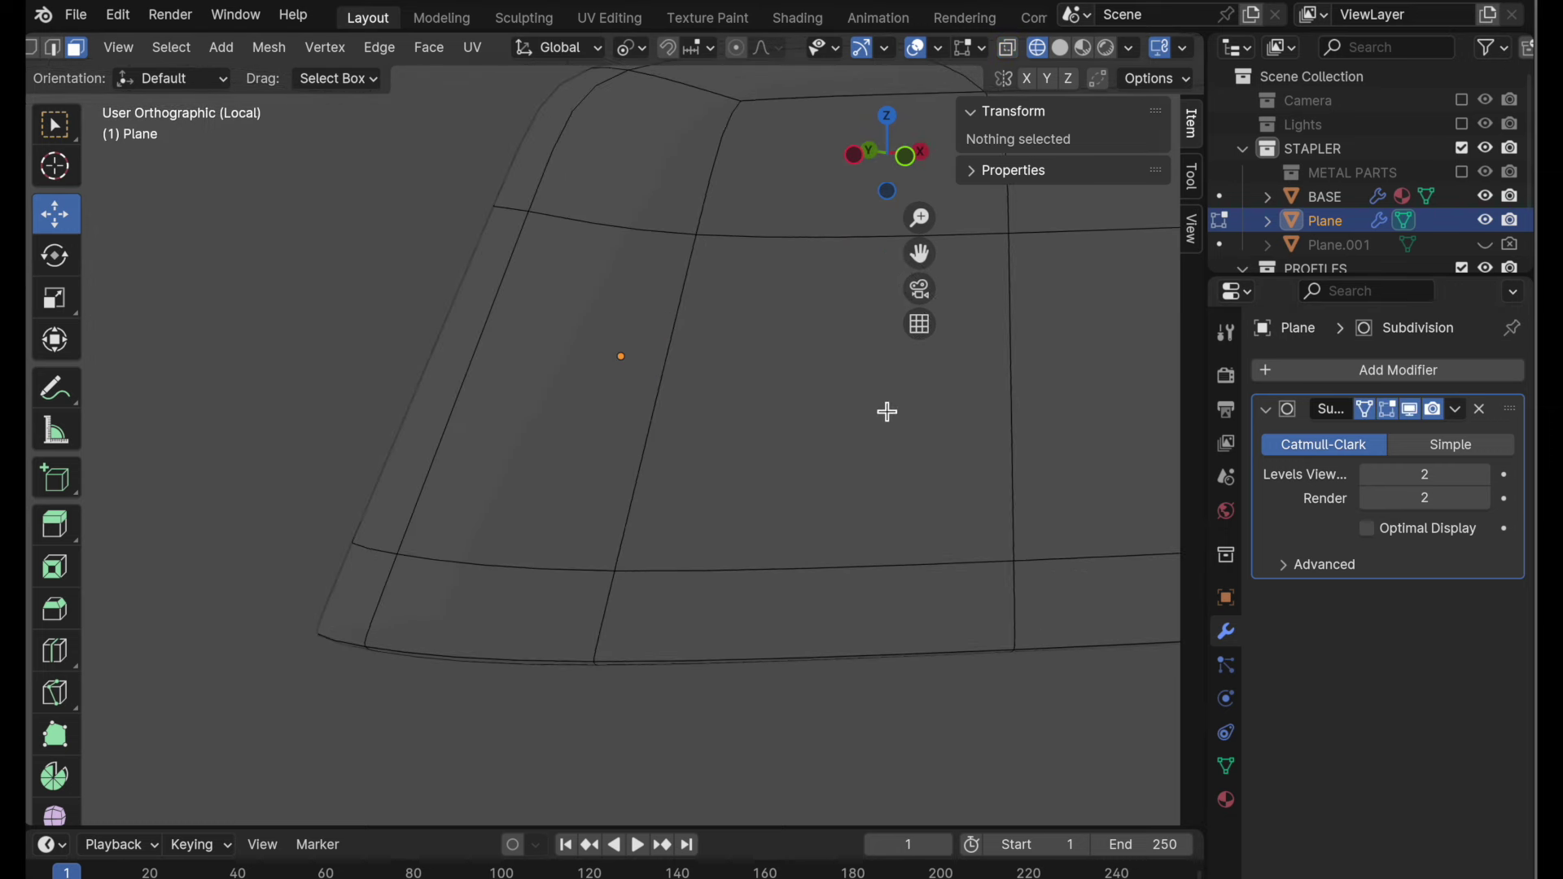
pyautogui.keyDown('alt'); pyautogui.click(617, 618); pyautogui.keyUp('alt')
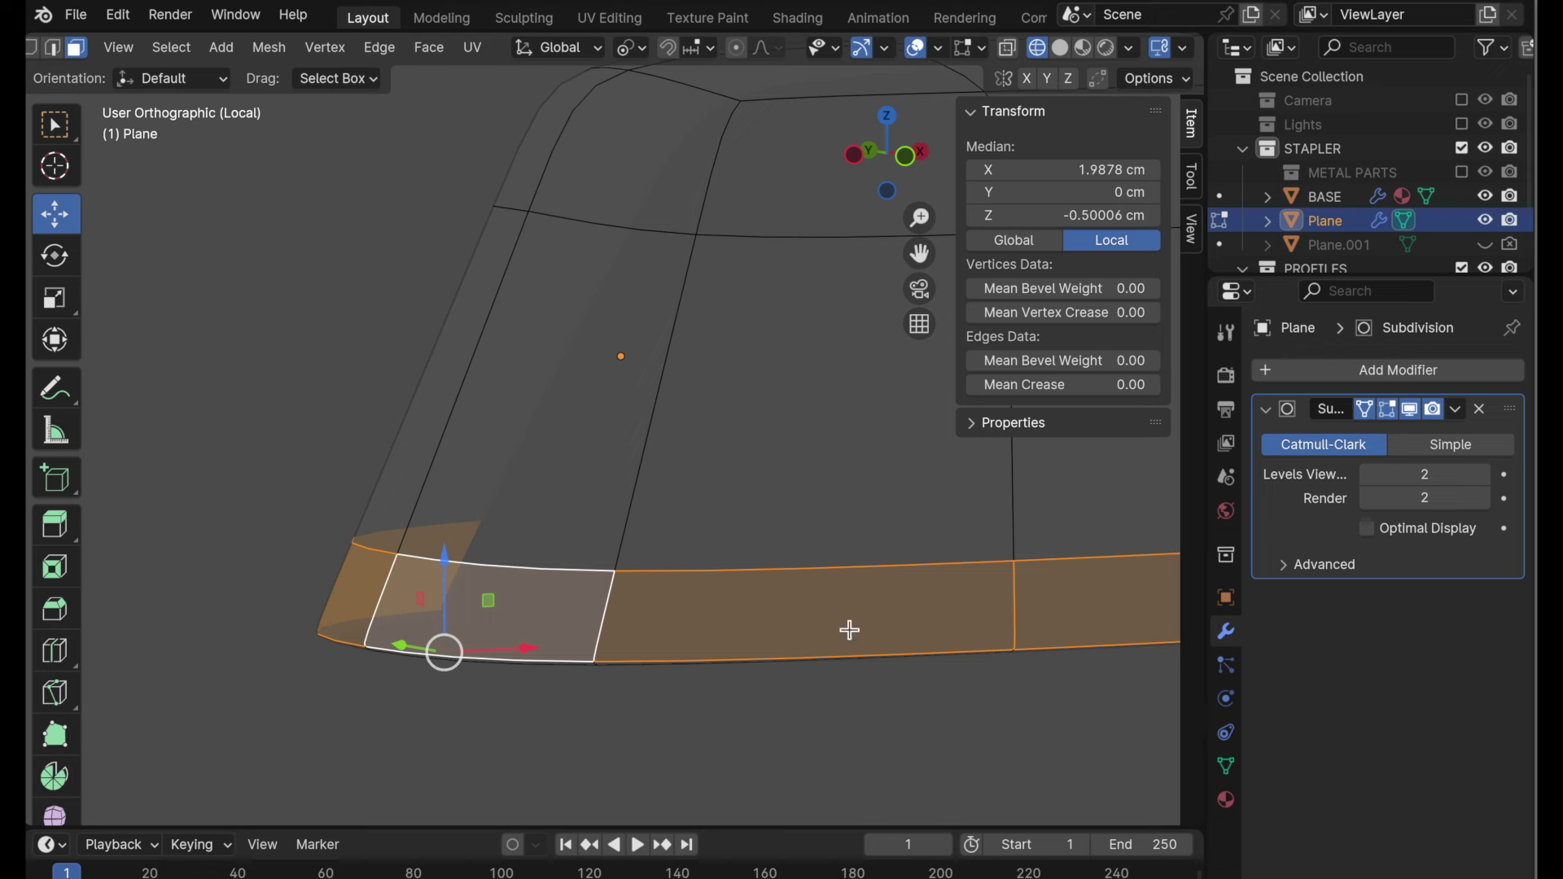
pyautogui.click(905, 160)
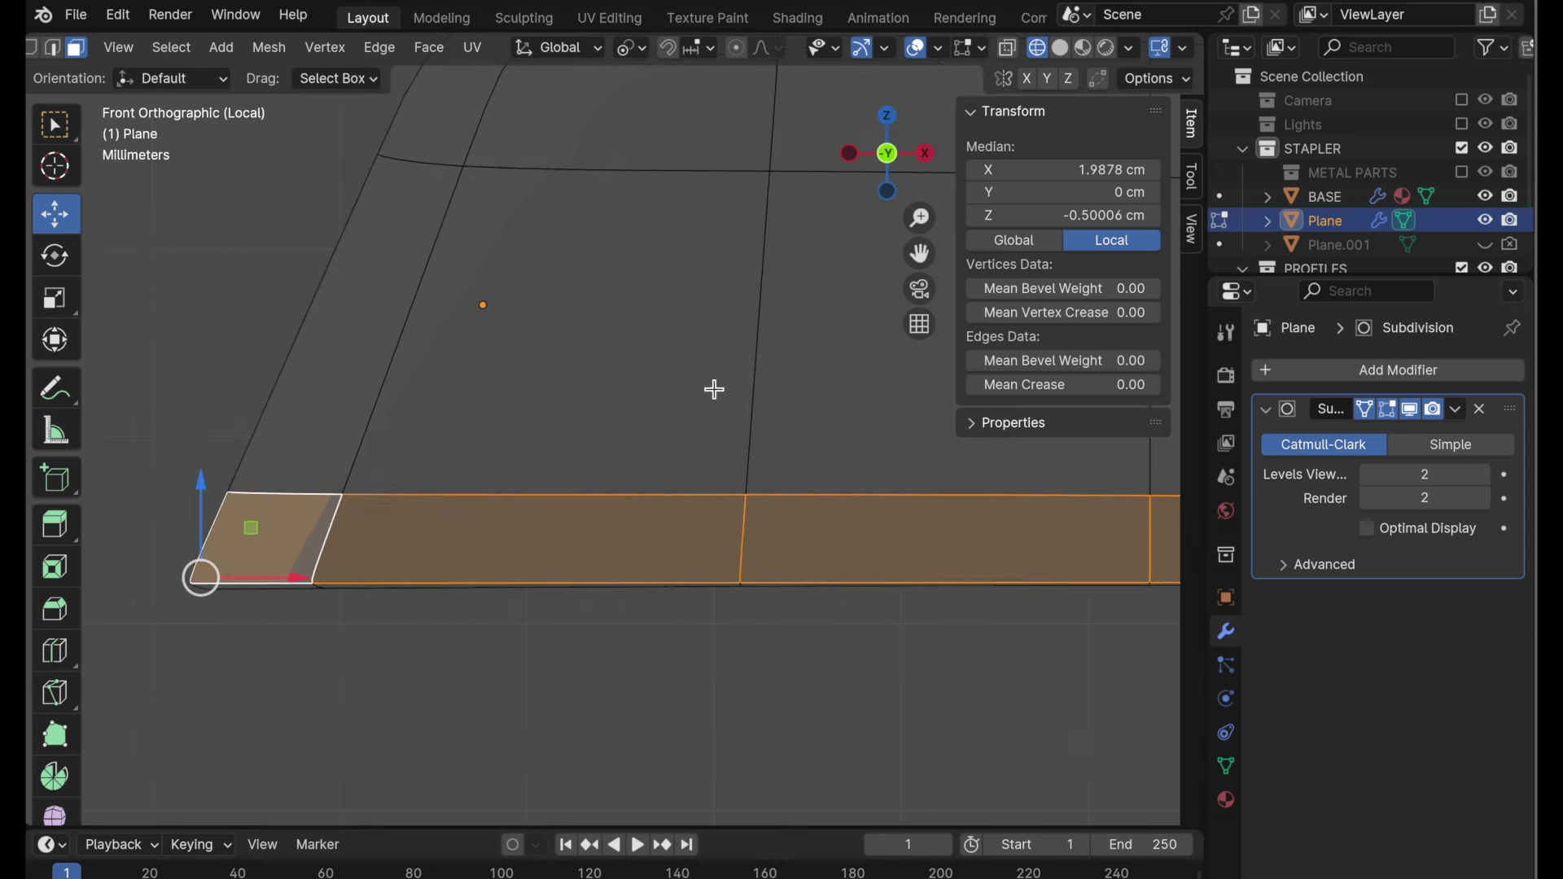
pyautogui.hscroll(-5, 526, 540)
pyautogui.scroll(4, 527, 540)
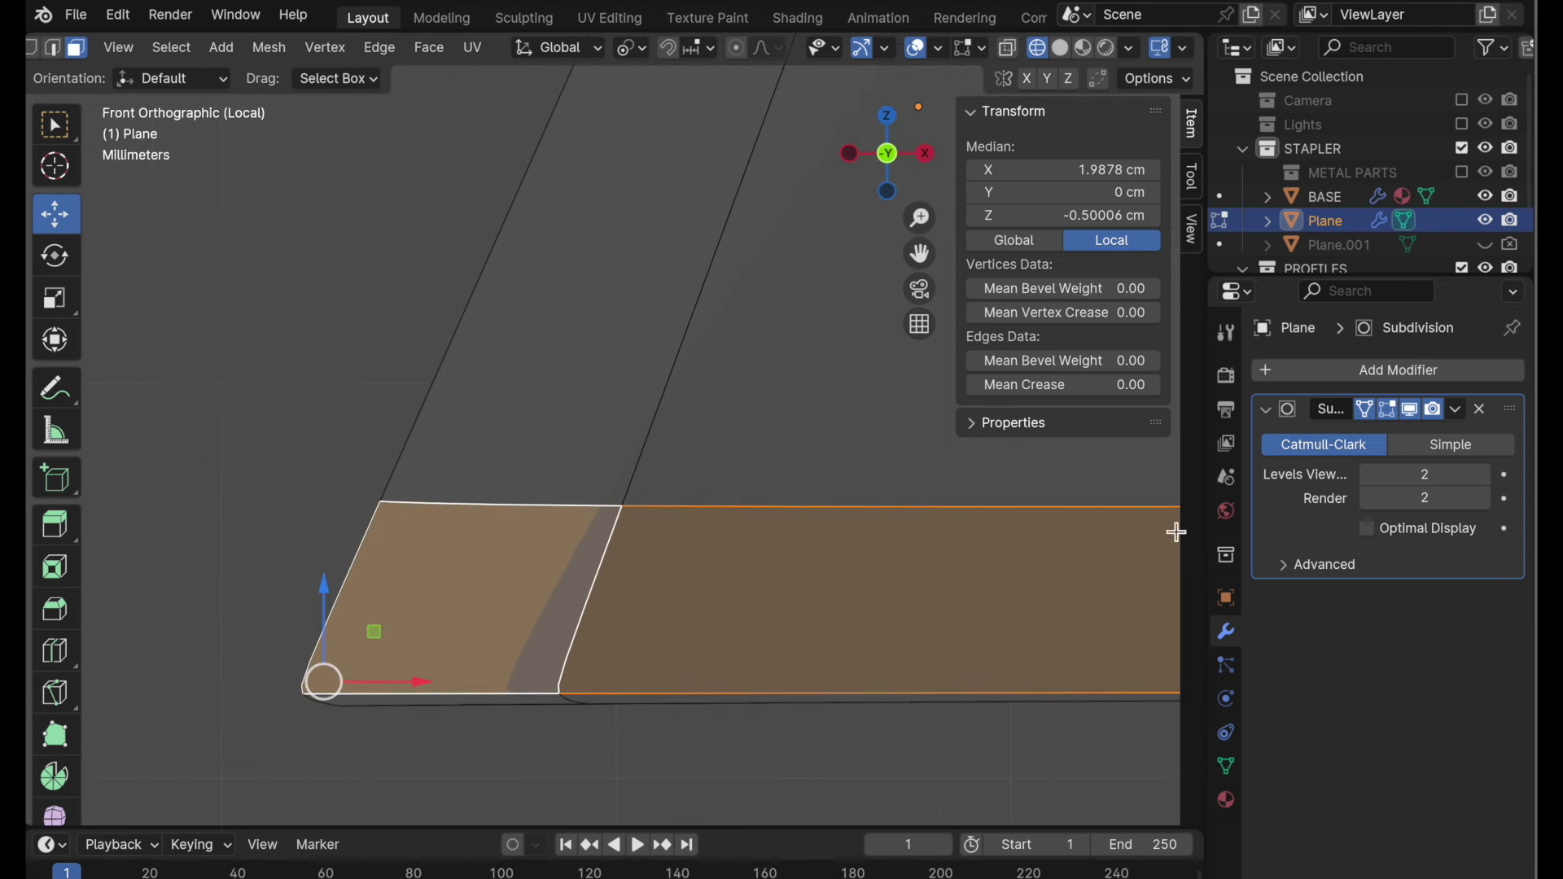
pyautogui.click(1371, 415)
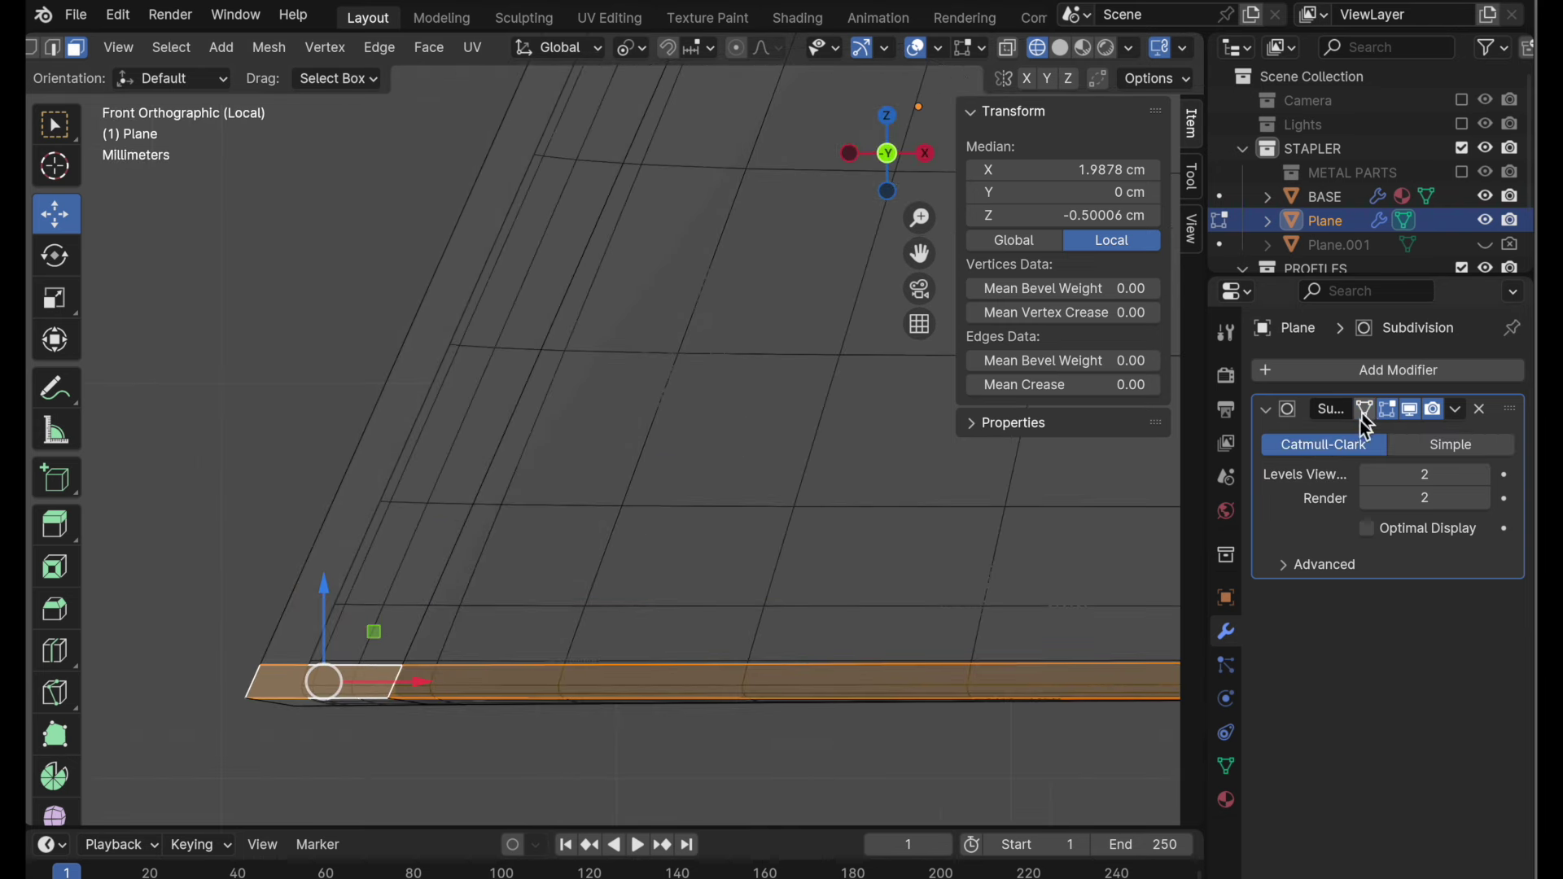
pyautogui.scroll(4, 412, 614)
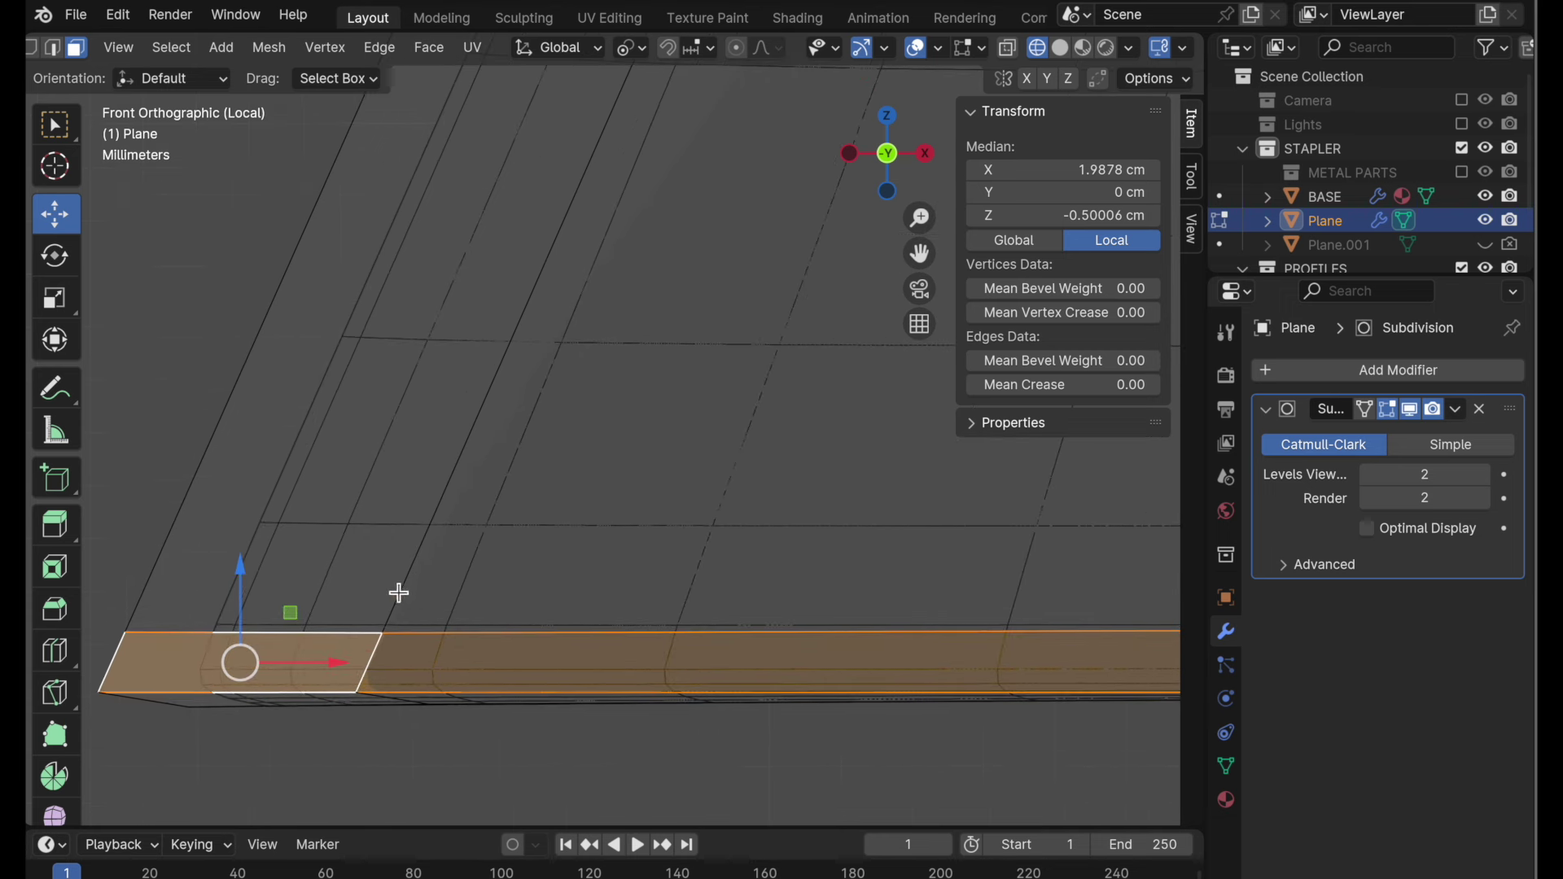
# - Select the supporting edge loop just above the body's lower edge and set its crease to 1
pyautogui.click(54, 48)
pyautogui.click(356, 704)
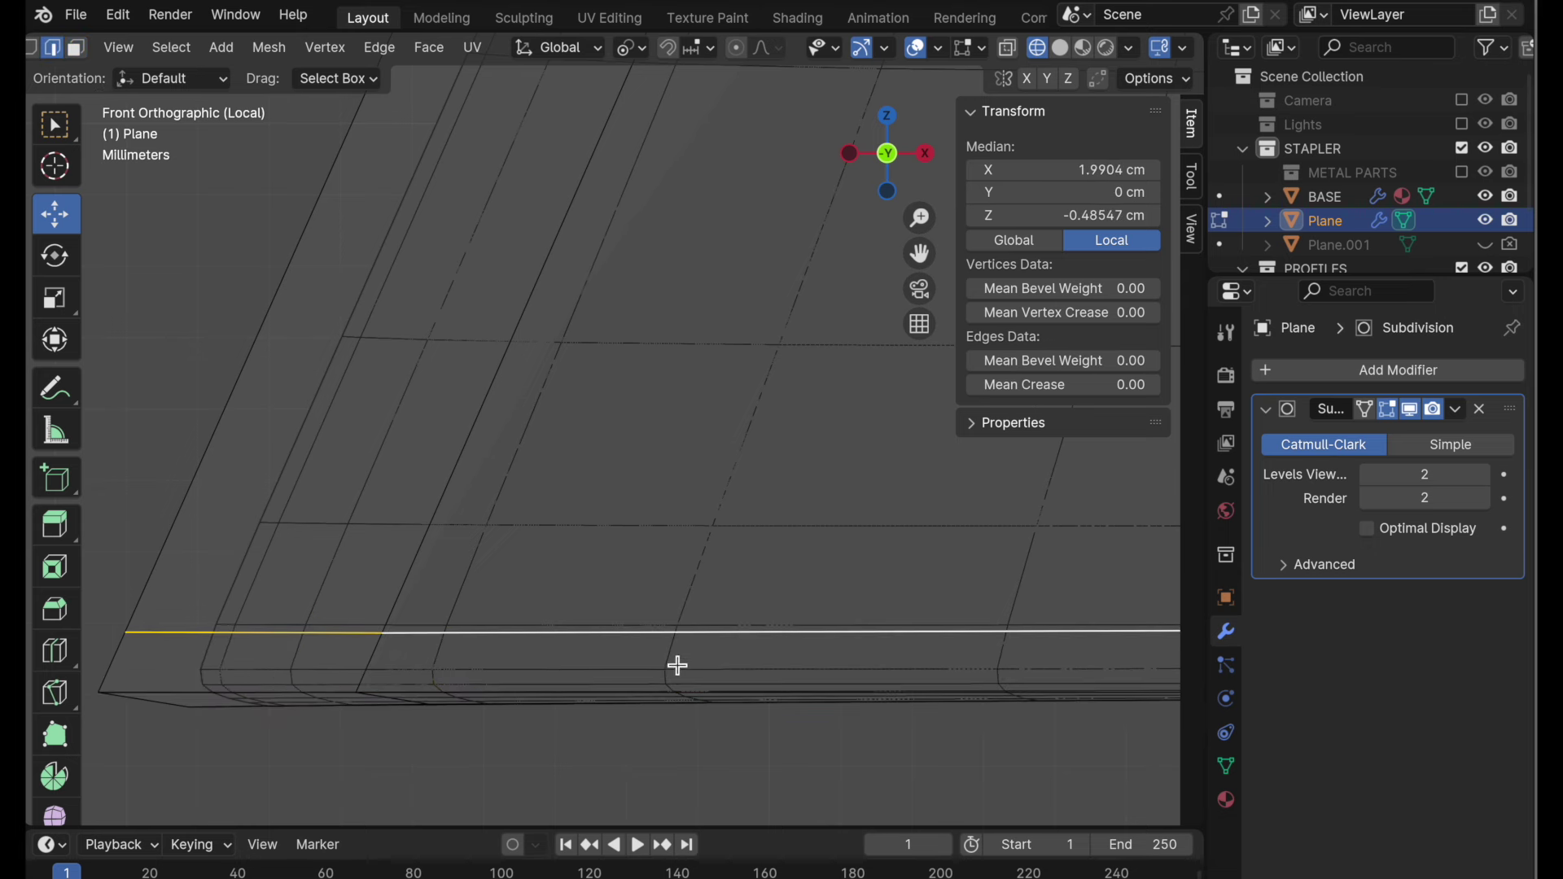
pyautogui.keyDown('shift'); pyautogui.moveTo(778, 757); pyautogui.dragTo(859, 685, button='middle'); pyautogui.keyUp('shift')
pyautogui.scroll(-1, 859, 685)
pyautogui.hotkey('shift', 'e')
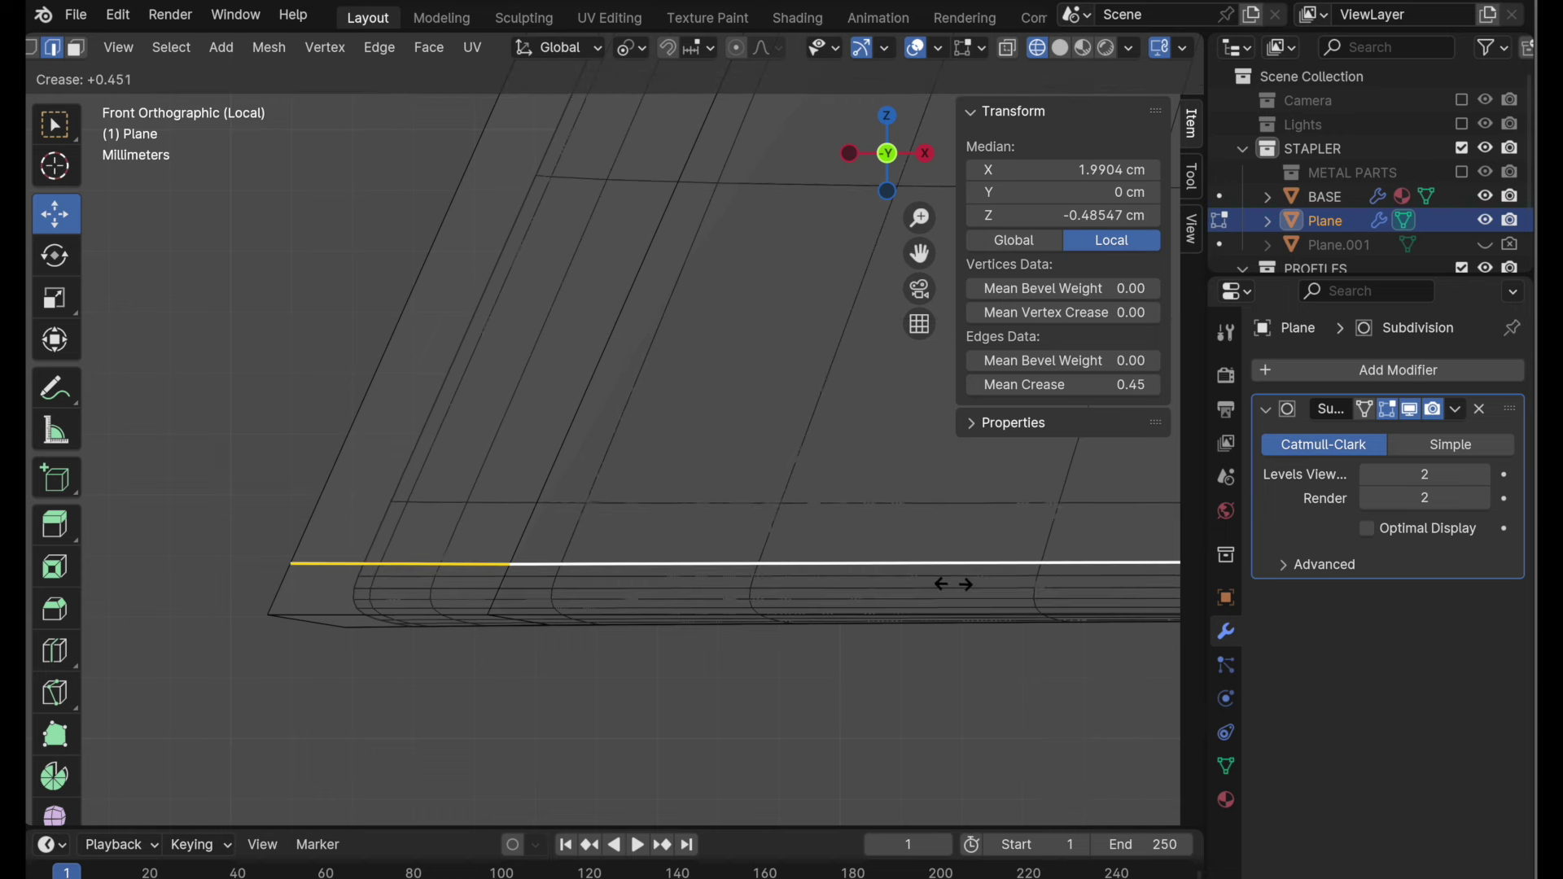
pyautogui.write('1')
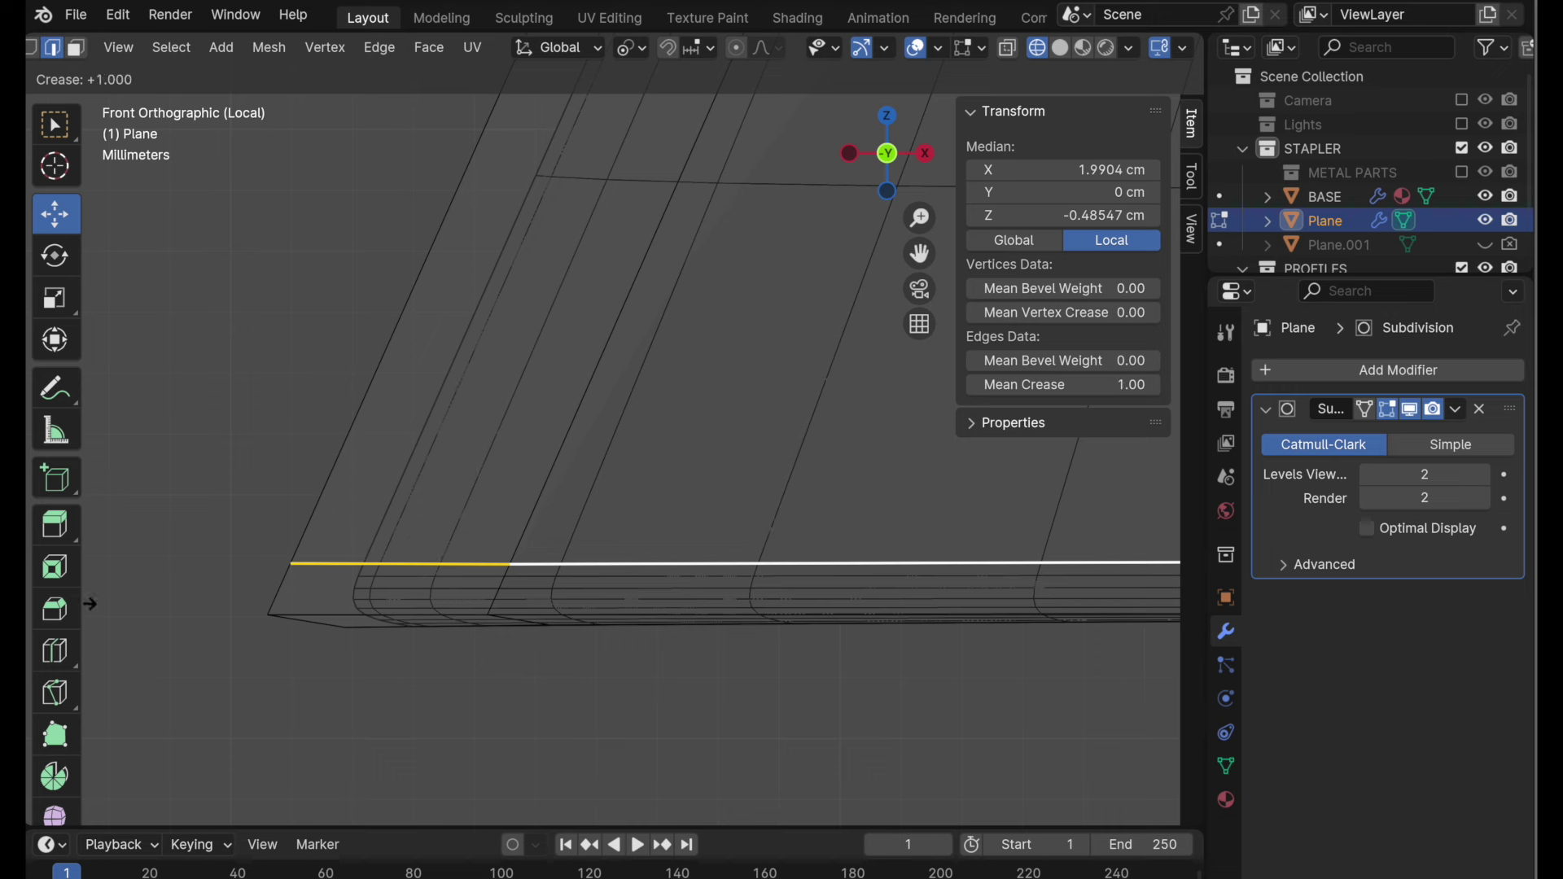
pyautogui.press('Return')
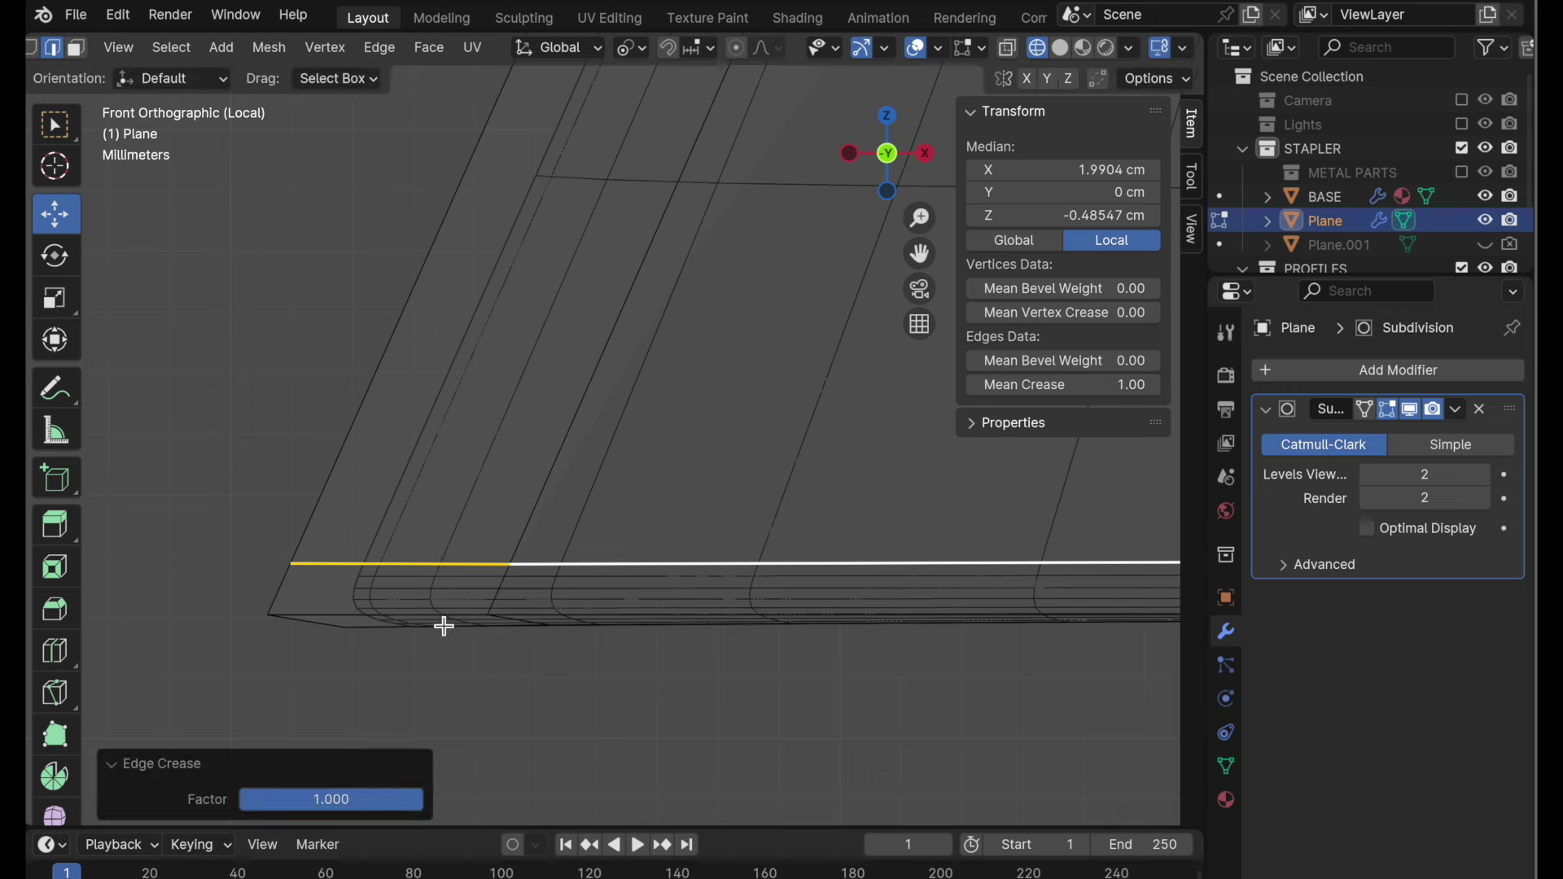
# - Examine the smoothed body in Object Mode with solid shading from several angles, ending in front view
pyautogui.click(555, 631)
pyautogui.moveTo(554, 632); pyautogui.dragTo(780, 541, button='middle')
pyautogui.press('Tab')
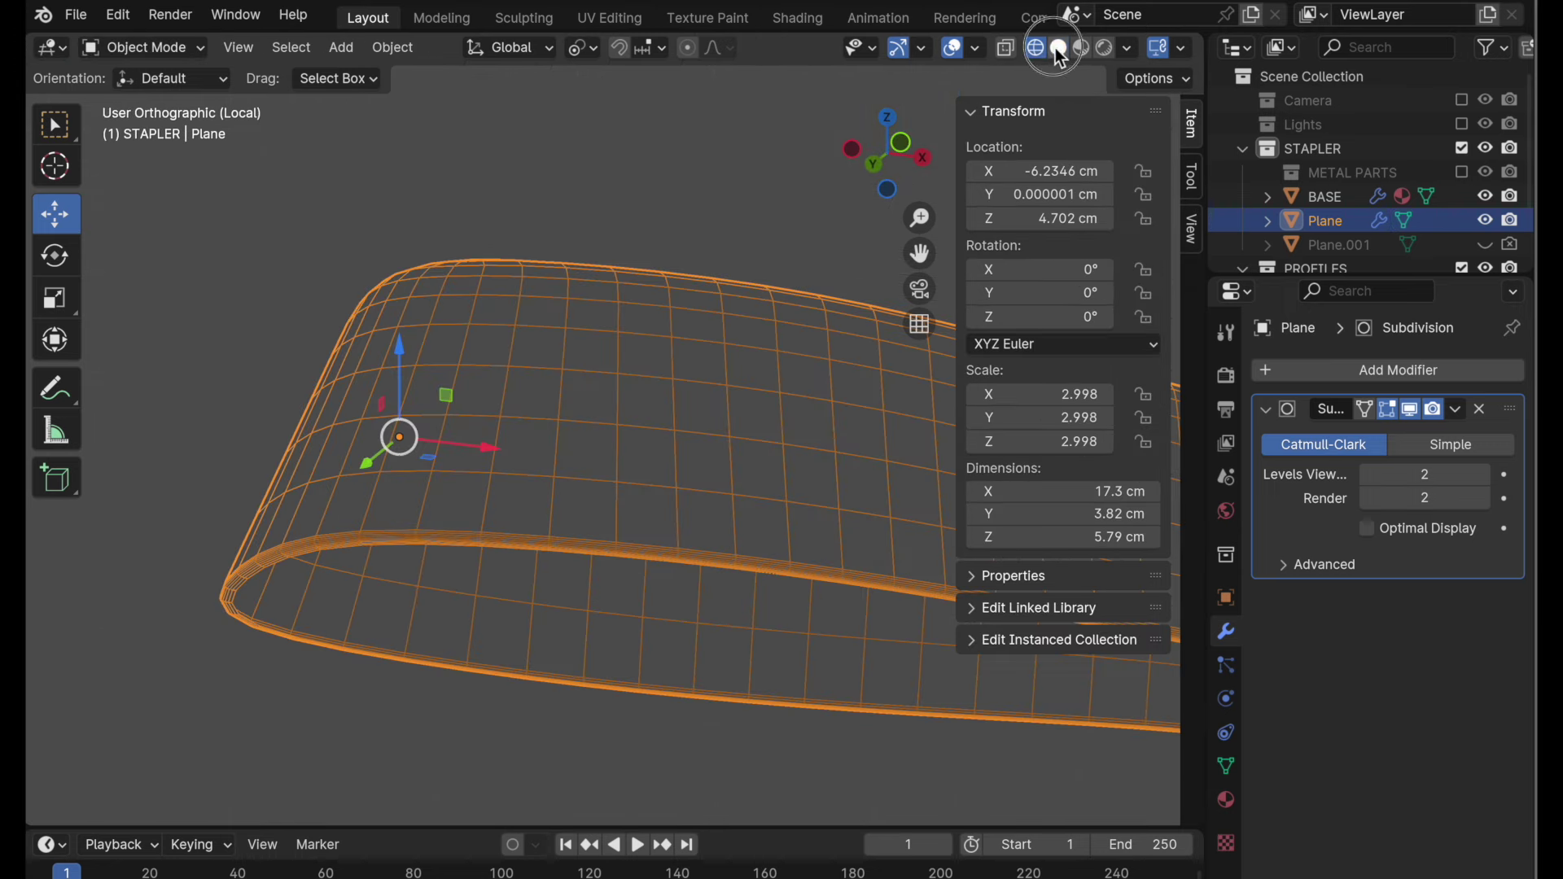
pyautogui.click(1059, 50)
pyautogui.click(692, 220)
pyautogui.moveTo(692, 219)
pyautogui.mouseDown(button='middle')
pyautogui.moveTo(617, 321)
pyautogui.moveTo(741, 324)
pyautogui.moveTo(589, 339)
pyautogui.moveTo(593, 401)
pyautogui.moveTo(625, 338)
pyautogui.moveTo(548, 301)
pyautogui.moveTo(660, 350)
pyautogui.mouseUp(button='middle')
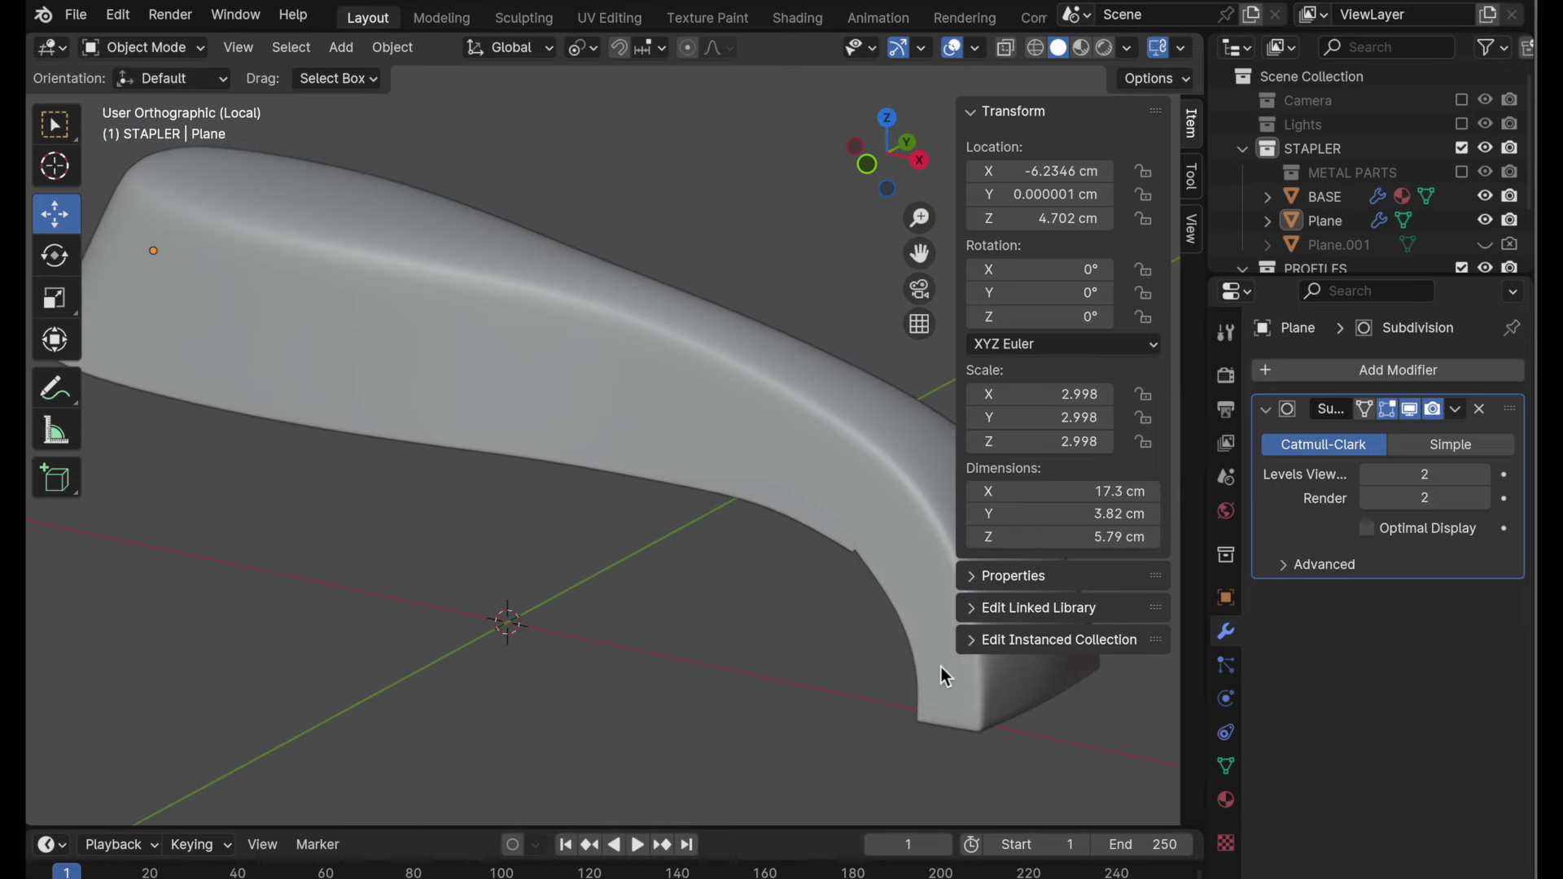
pyautogui.moveTo(832, 513); pyautogui.dragTo(858, 255, button='middle')
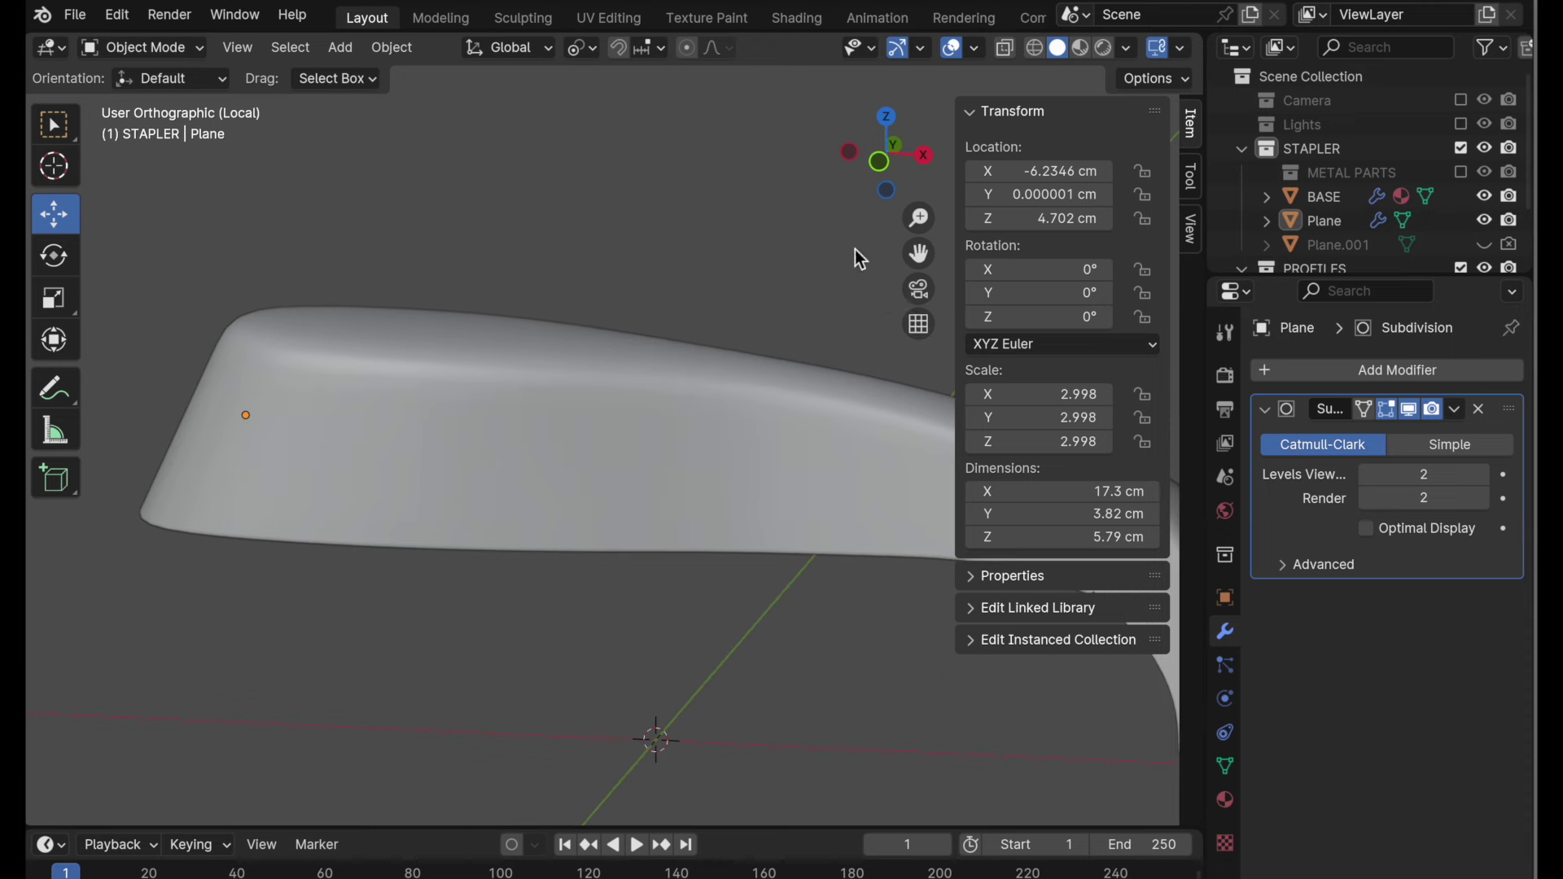
pyautogui.click(884, 162)
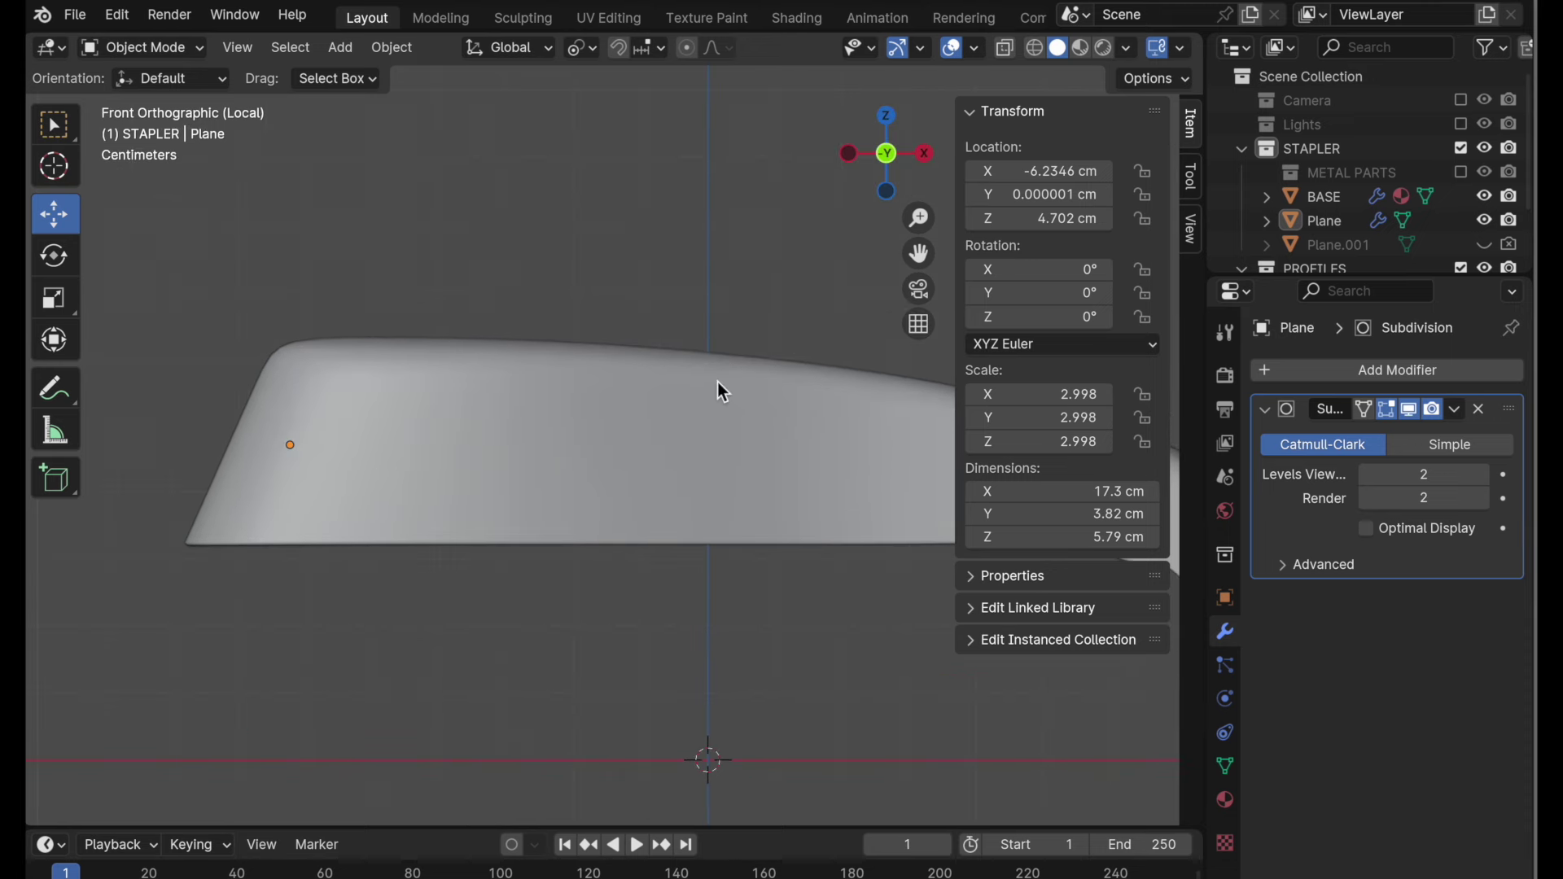
# - Leave local view and, in front view, isolate the stapler's upper body together with Top Curve
pyautogui.press('/')
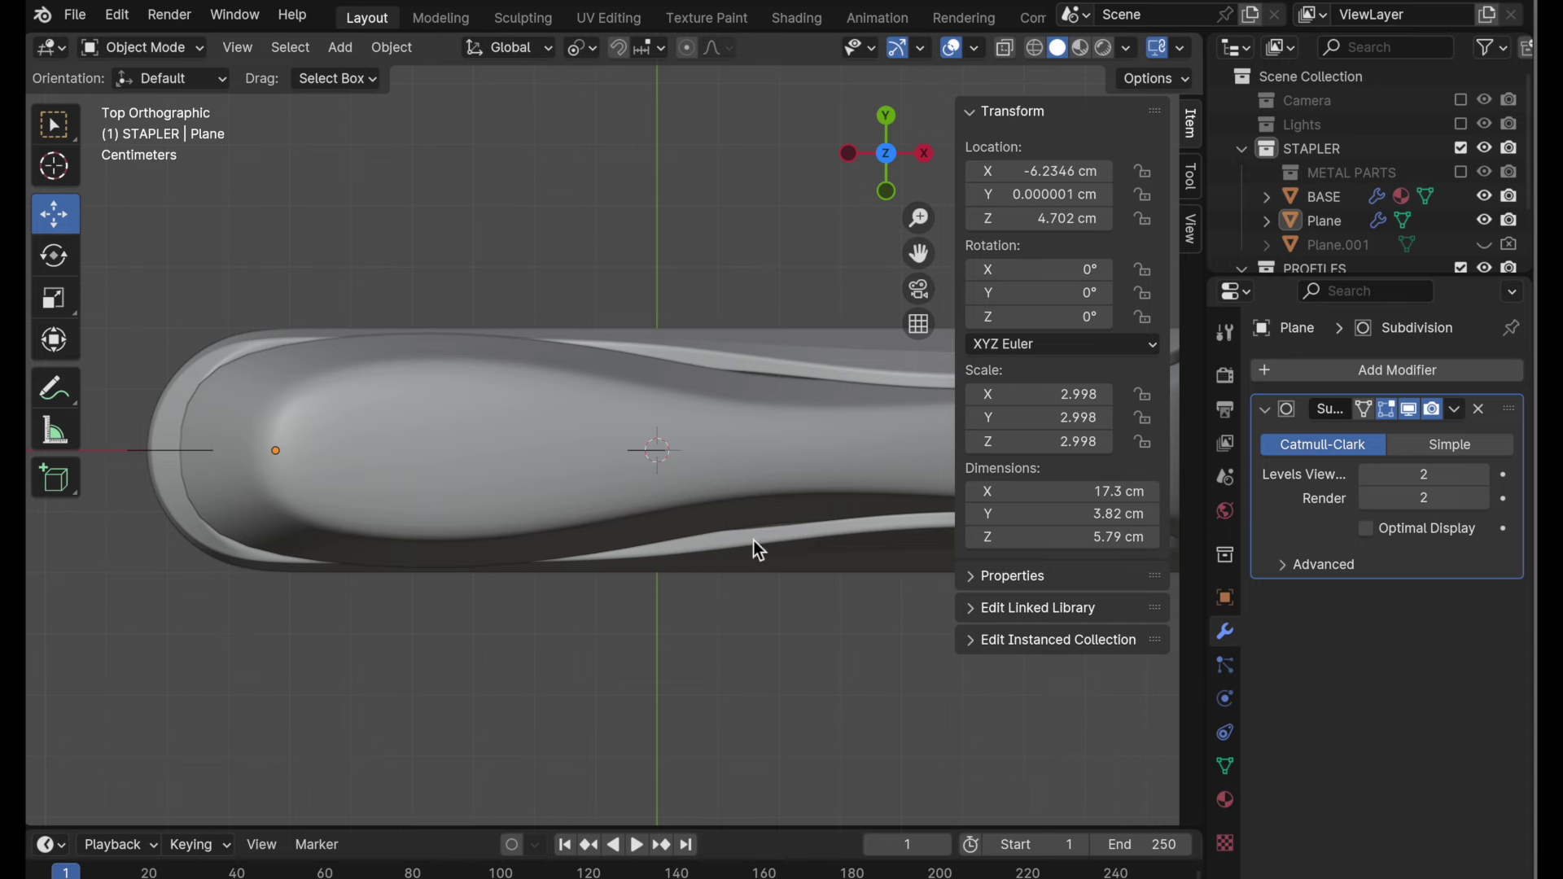
pyautogui.moveTo(754, 539); pyautogui.dragTo(778, 505, button='middle')
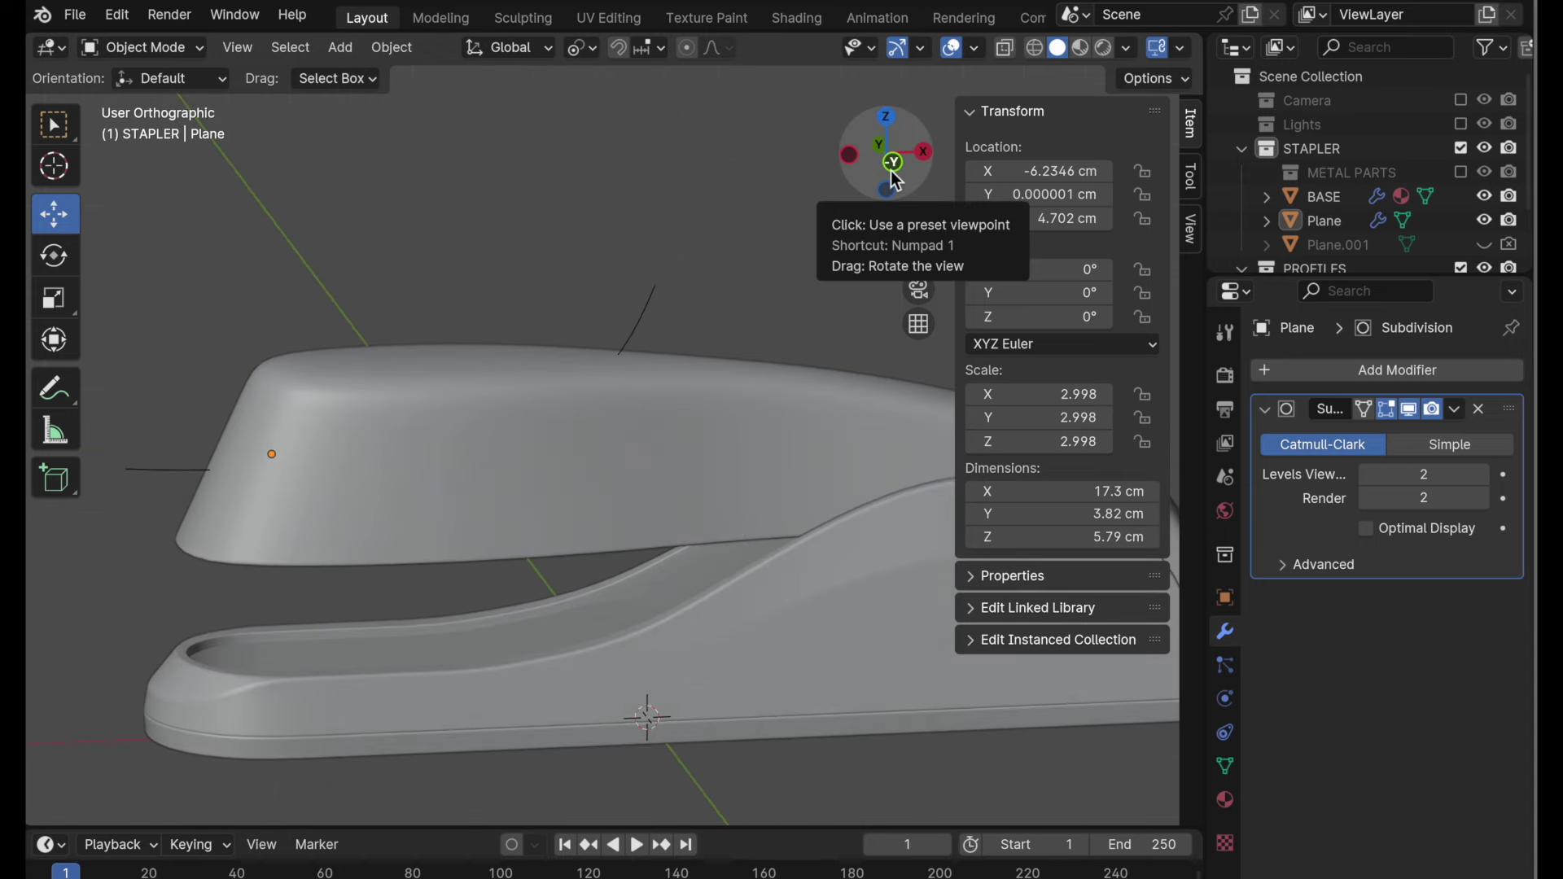
pyautogui.click(894, 167)
pyautogui.scroll(-2, 713, 342)
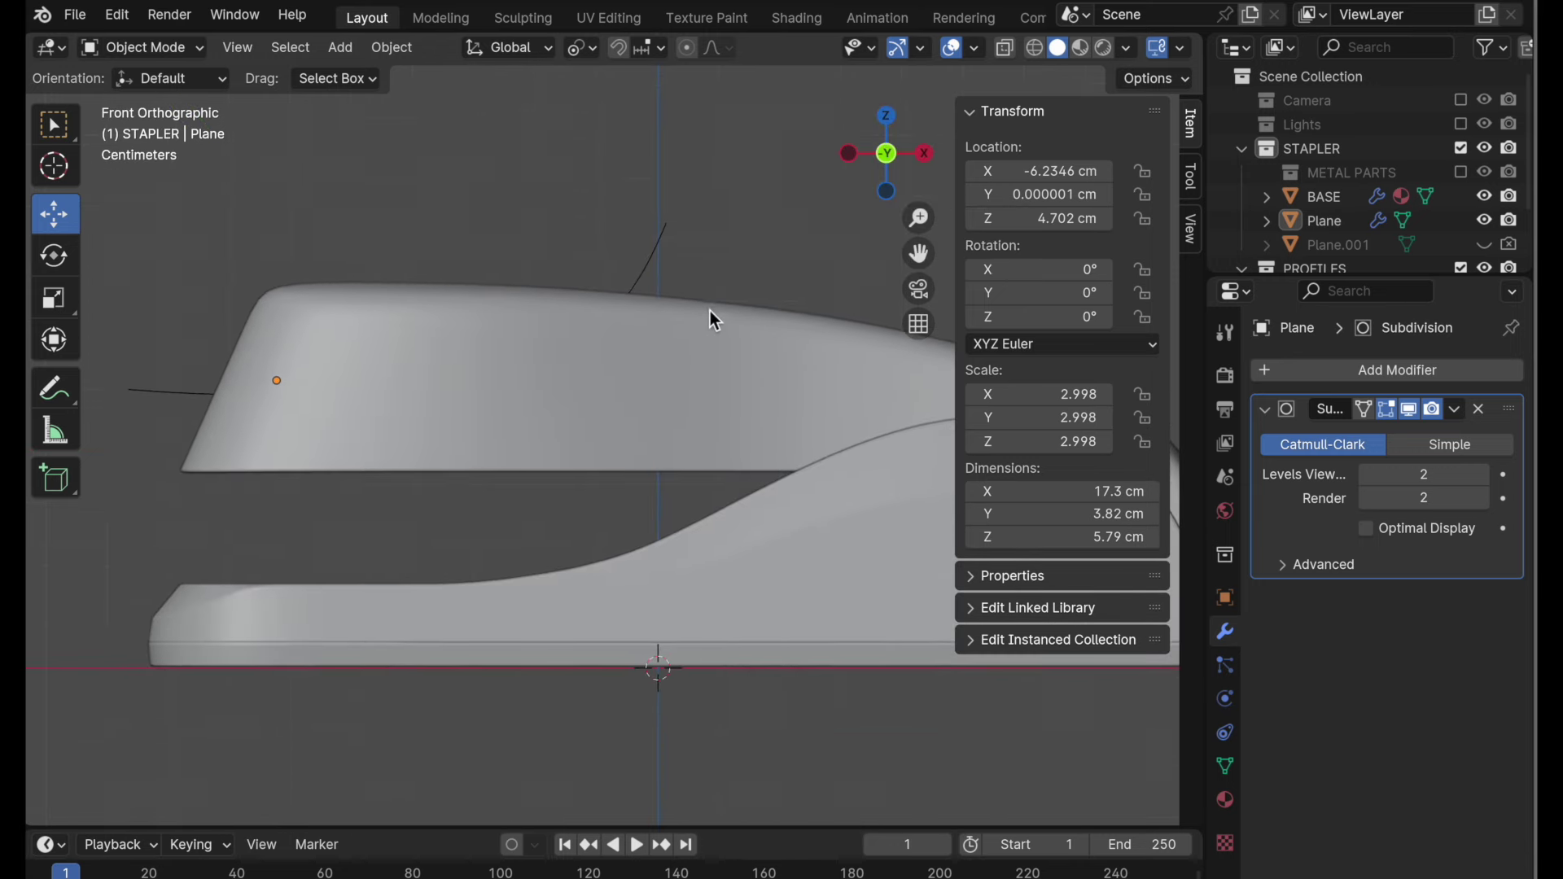
pyautogui.click(710, 318)
pyautogui.click(656, 255)
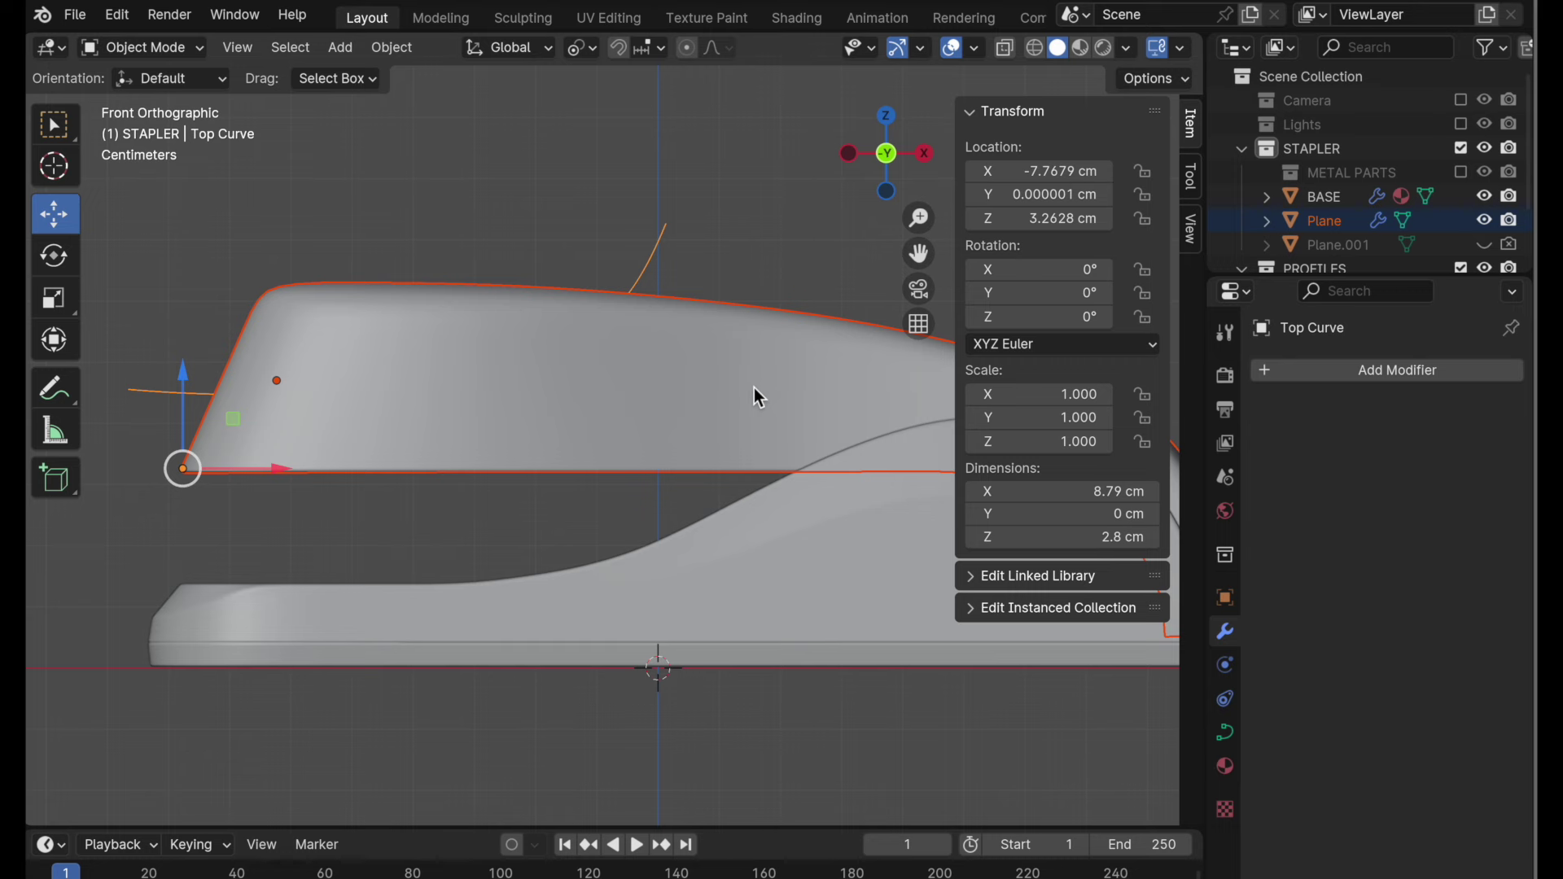
pyautogui.press('/')
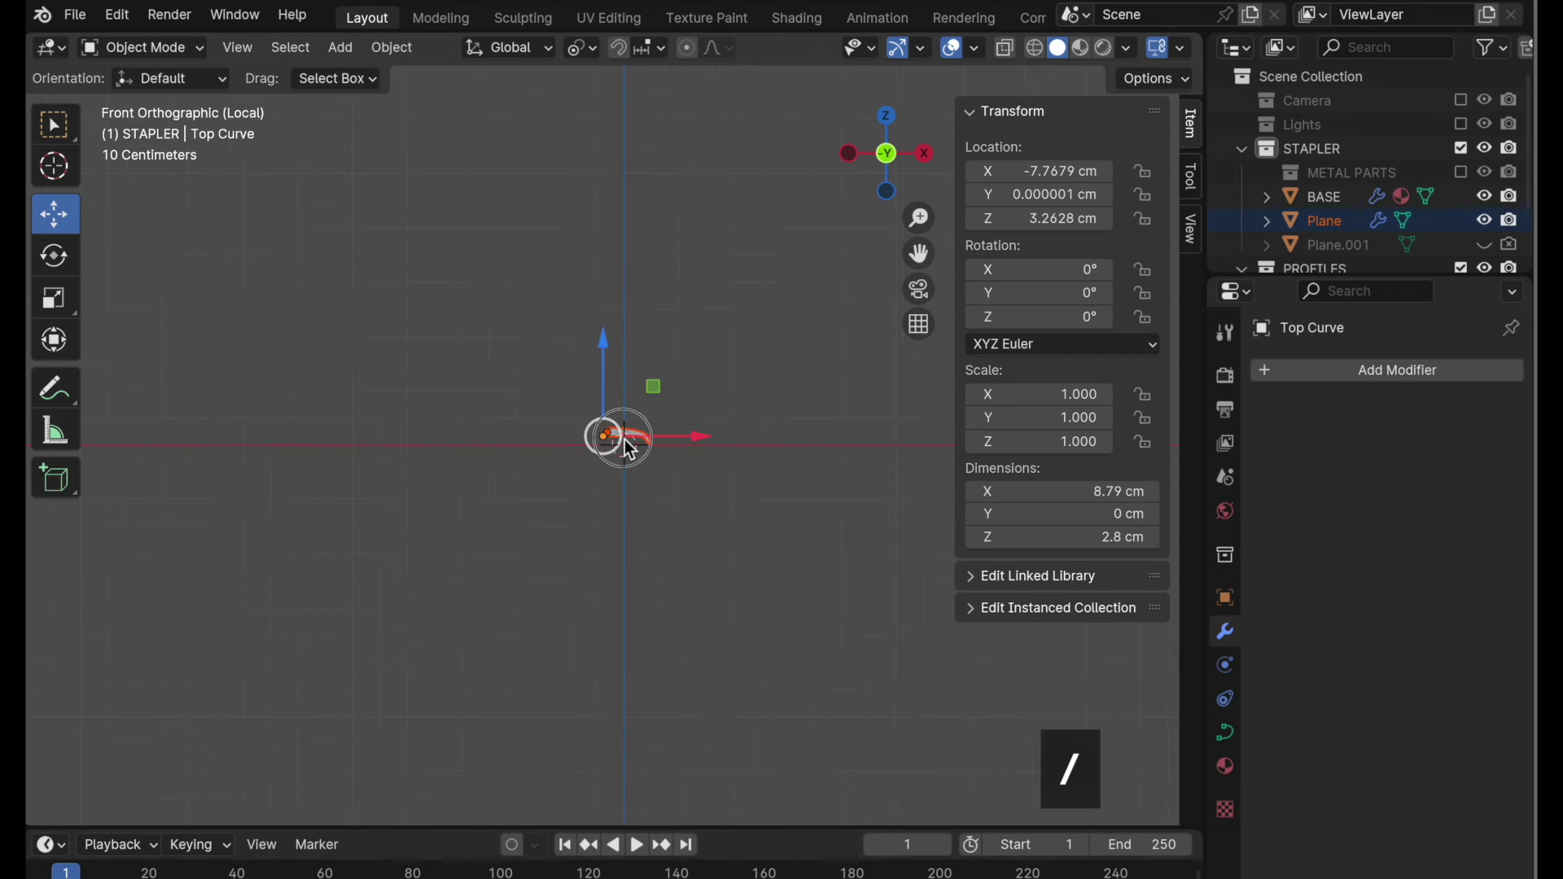
pyautogui.scroll(15, 623, 438)
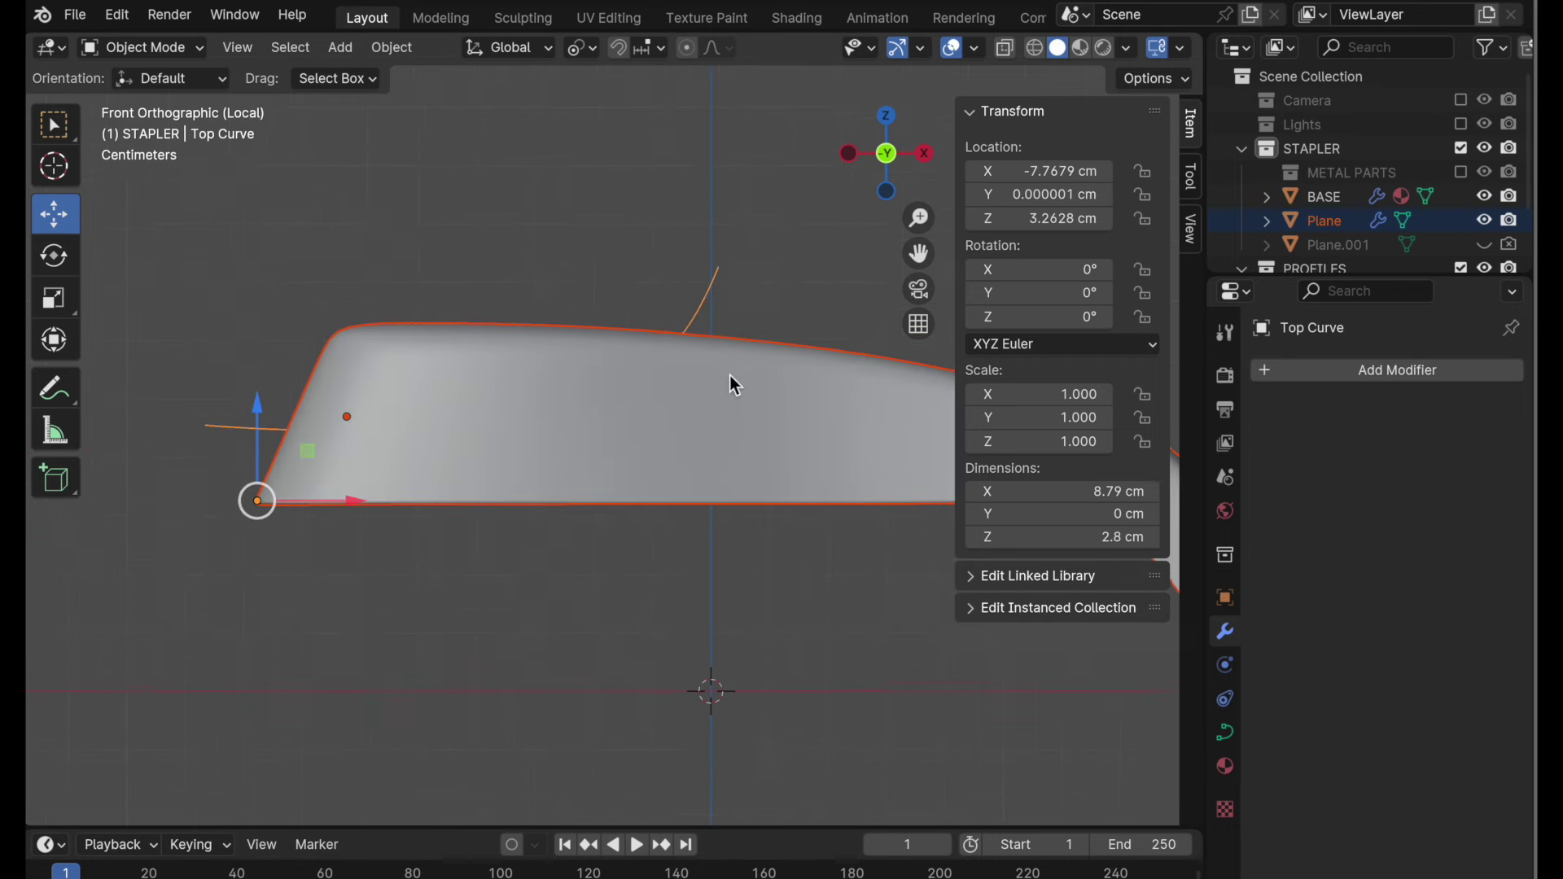
pyautogui.scroll(2, 652, 352)
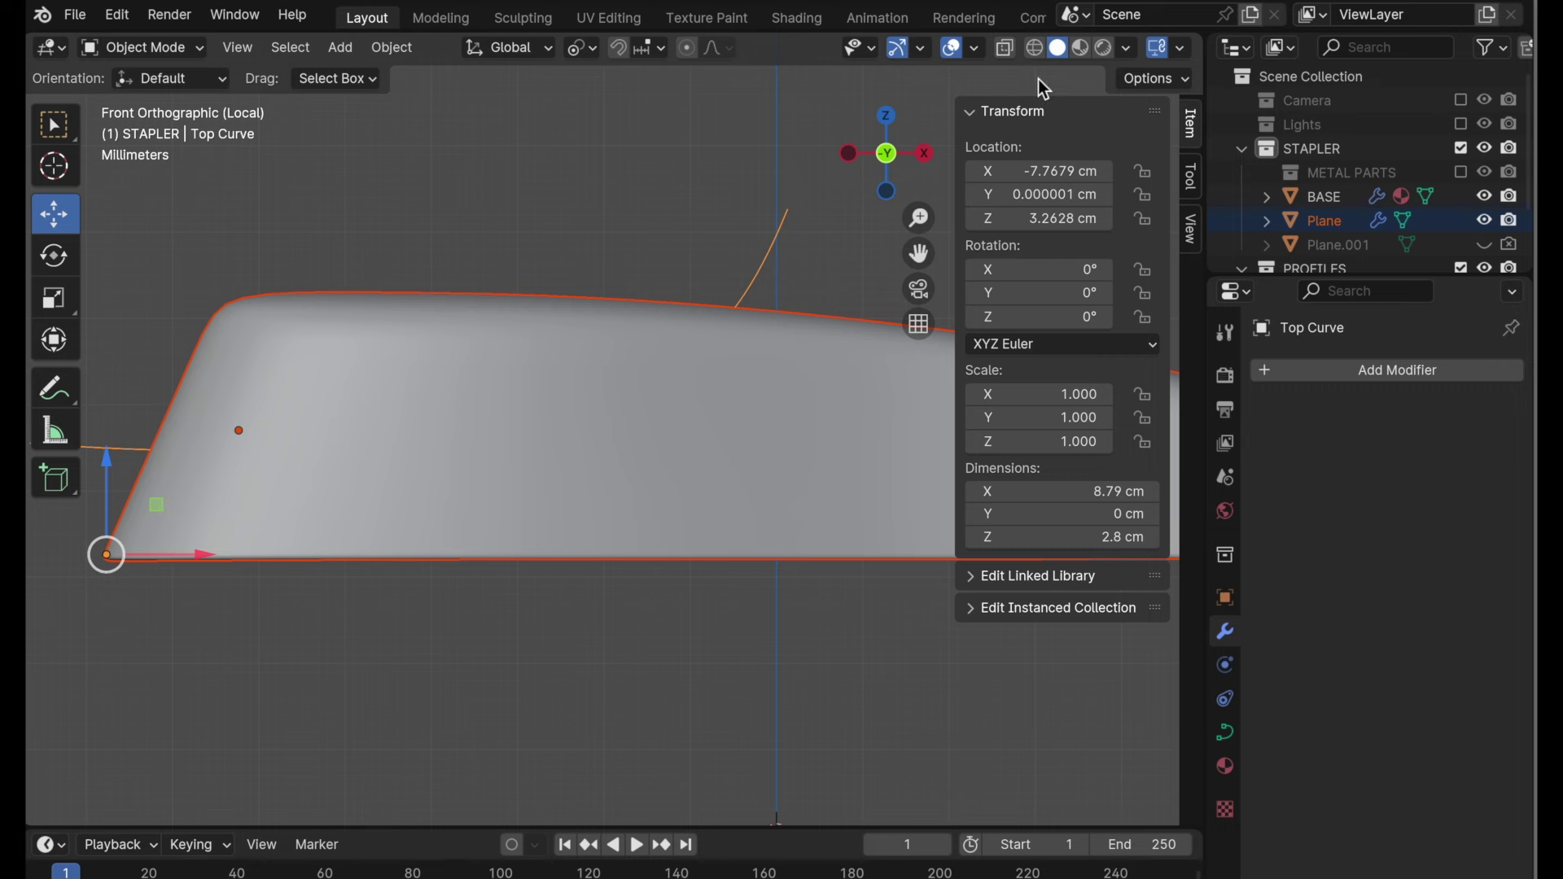
# - Display the isolated objects as see-through wireframe and make the upper body the only selected object
pyautogui.click(1035, 48)
pyautogui.click(813, 349)
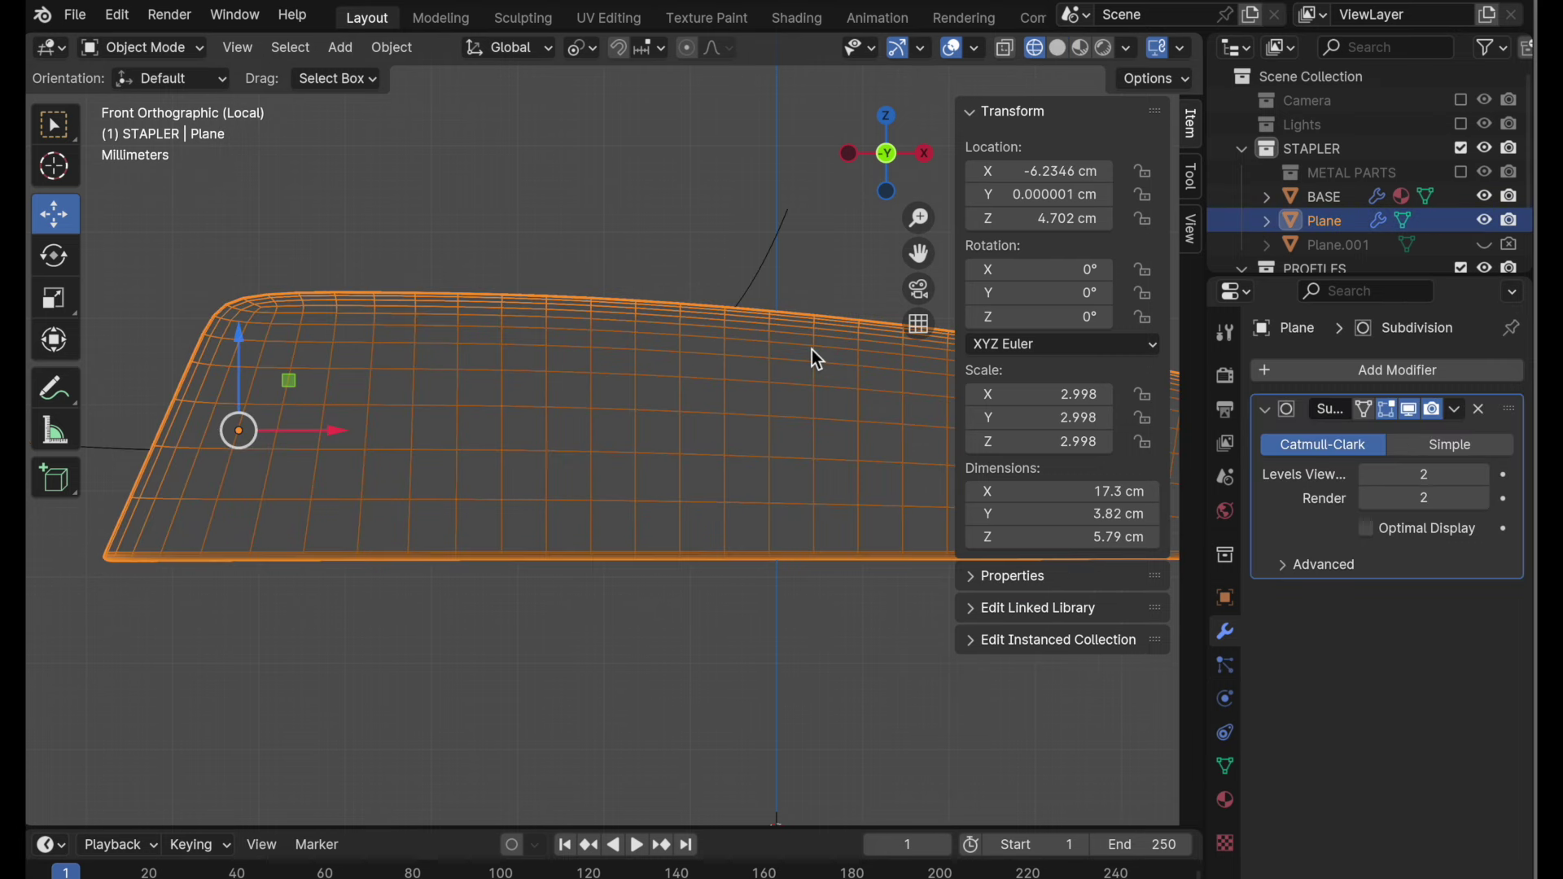
pyautogui.hotkey('alt', 'z')
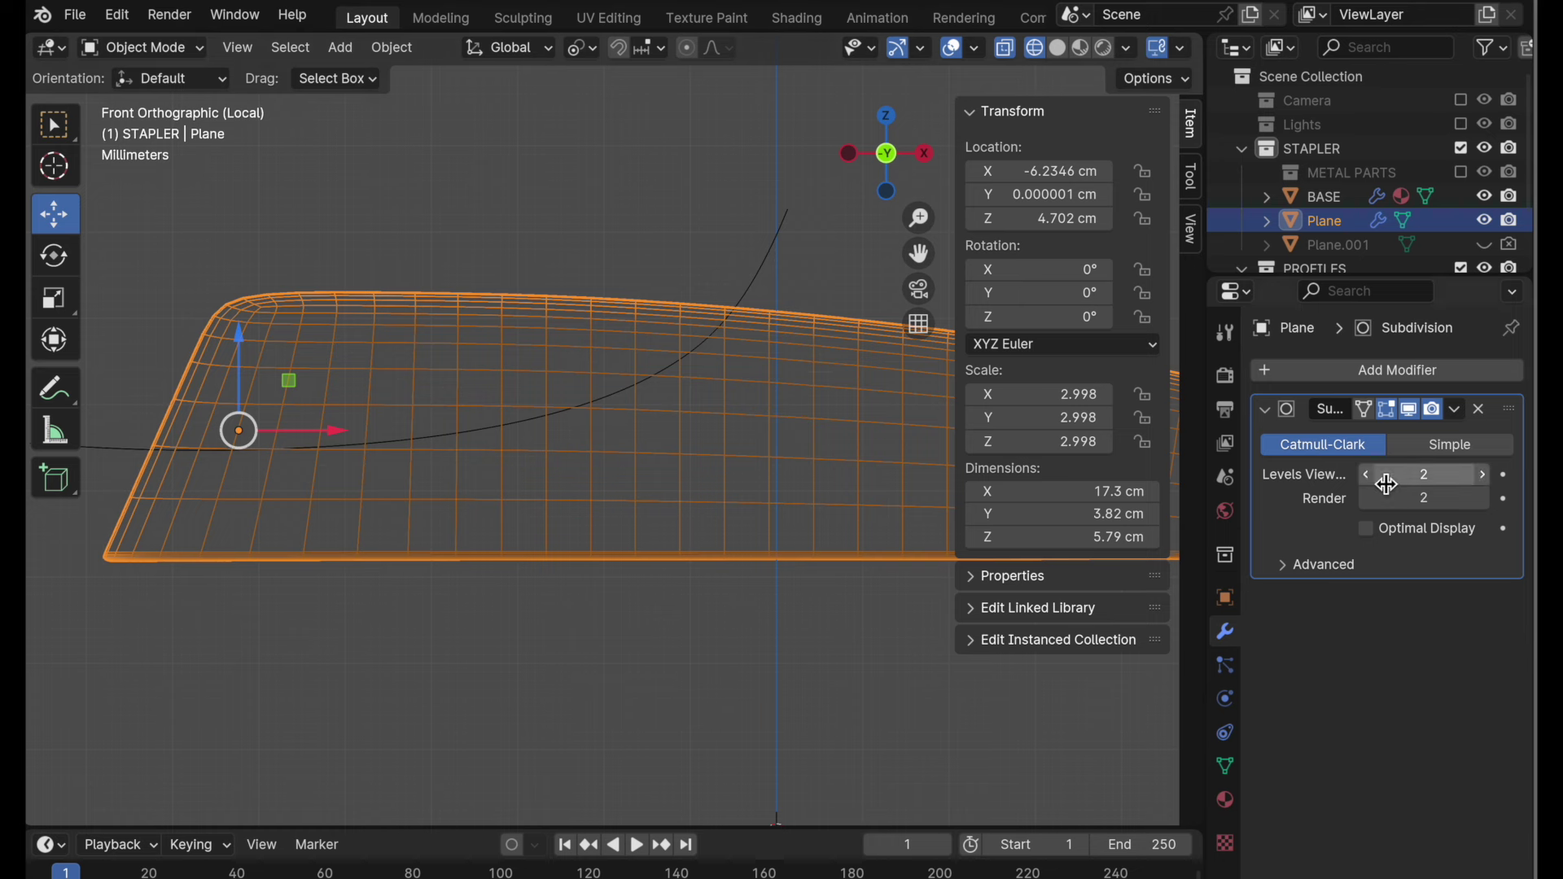
# - Rename the body object Plane as Stapler Top
pyautogui.doubleClick(1327, 224)
pyautogui.scroll(-2, 1327, 223)
pyautogui.write('To')
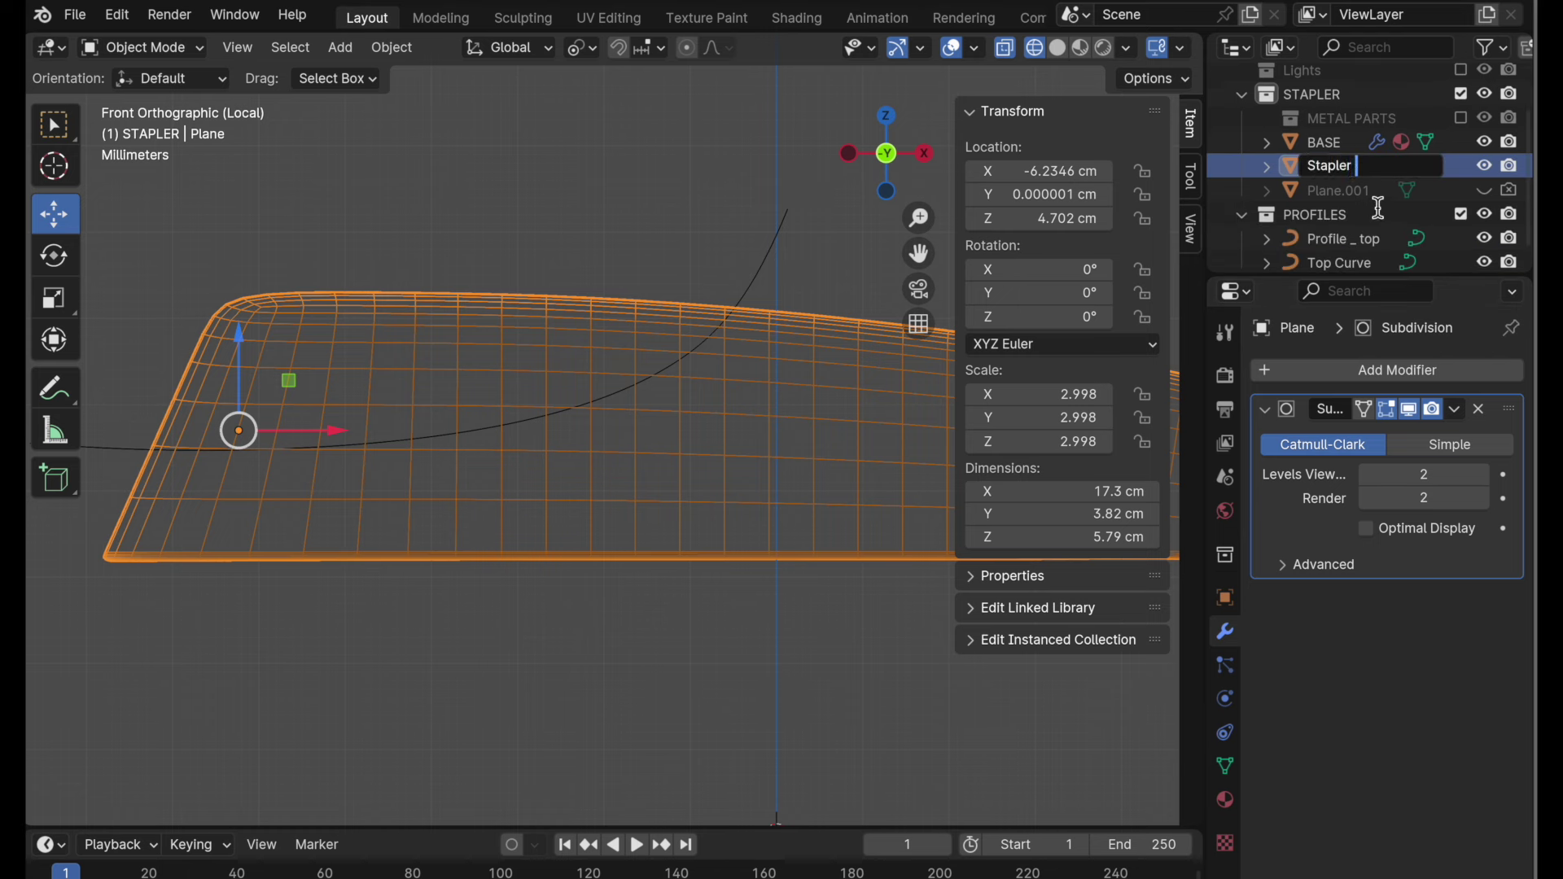
pyautogui.write('p')
pyautogui.press('Return')
# - Duplicate Stapler Top in place and hide the original from both the viewport and renders
pyautogui.click(666, 261)
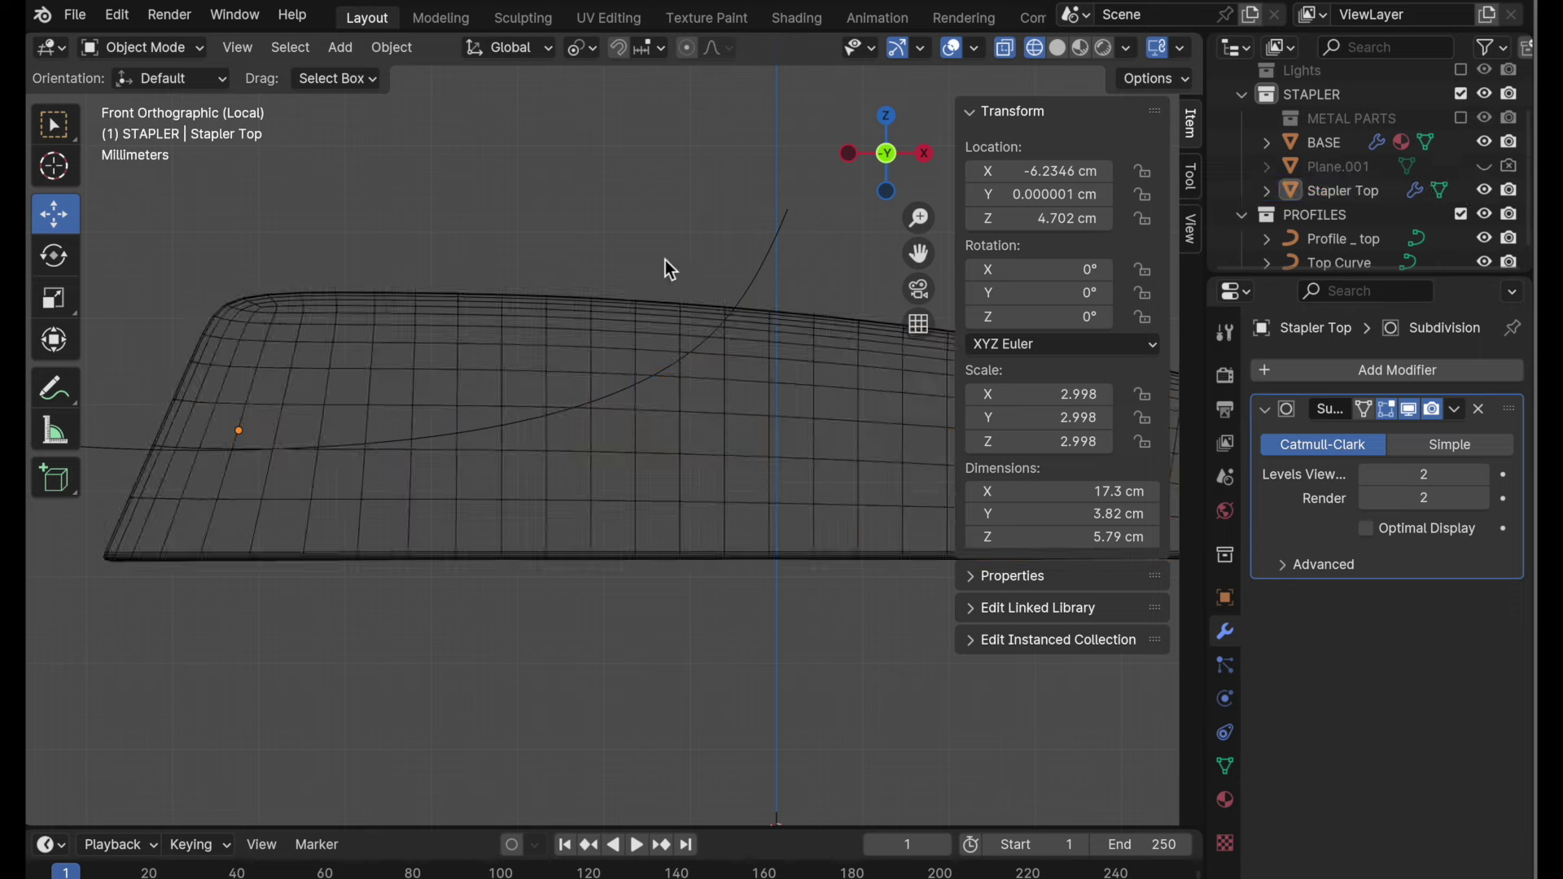
pyautogui.click(705, 324)
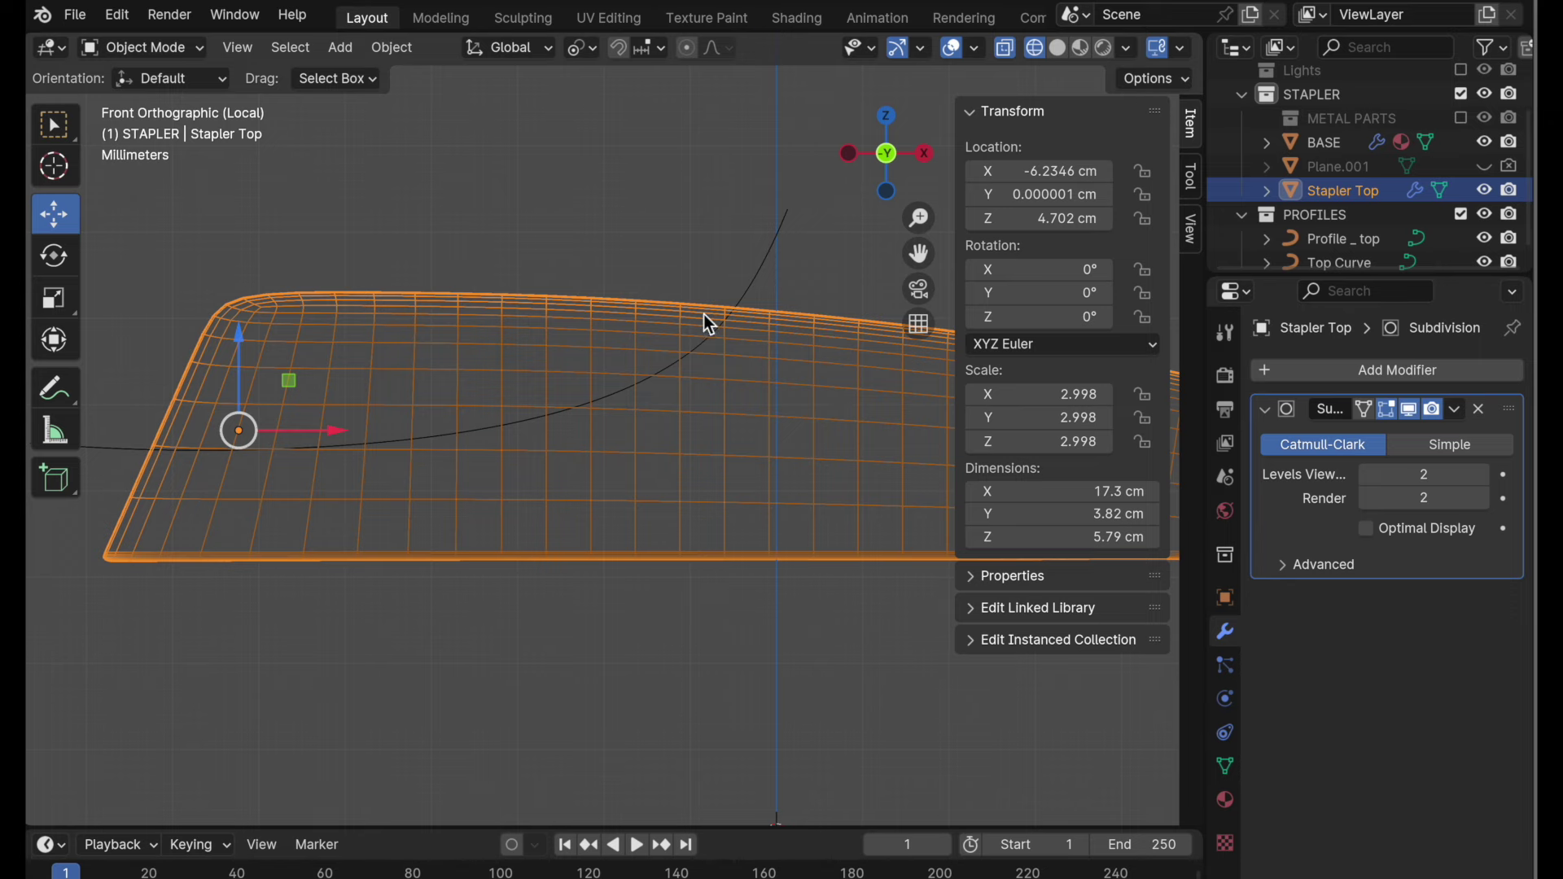
pyautogui.hotkey('shift', 'd')
pyautogui.press('Escape')
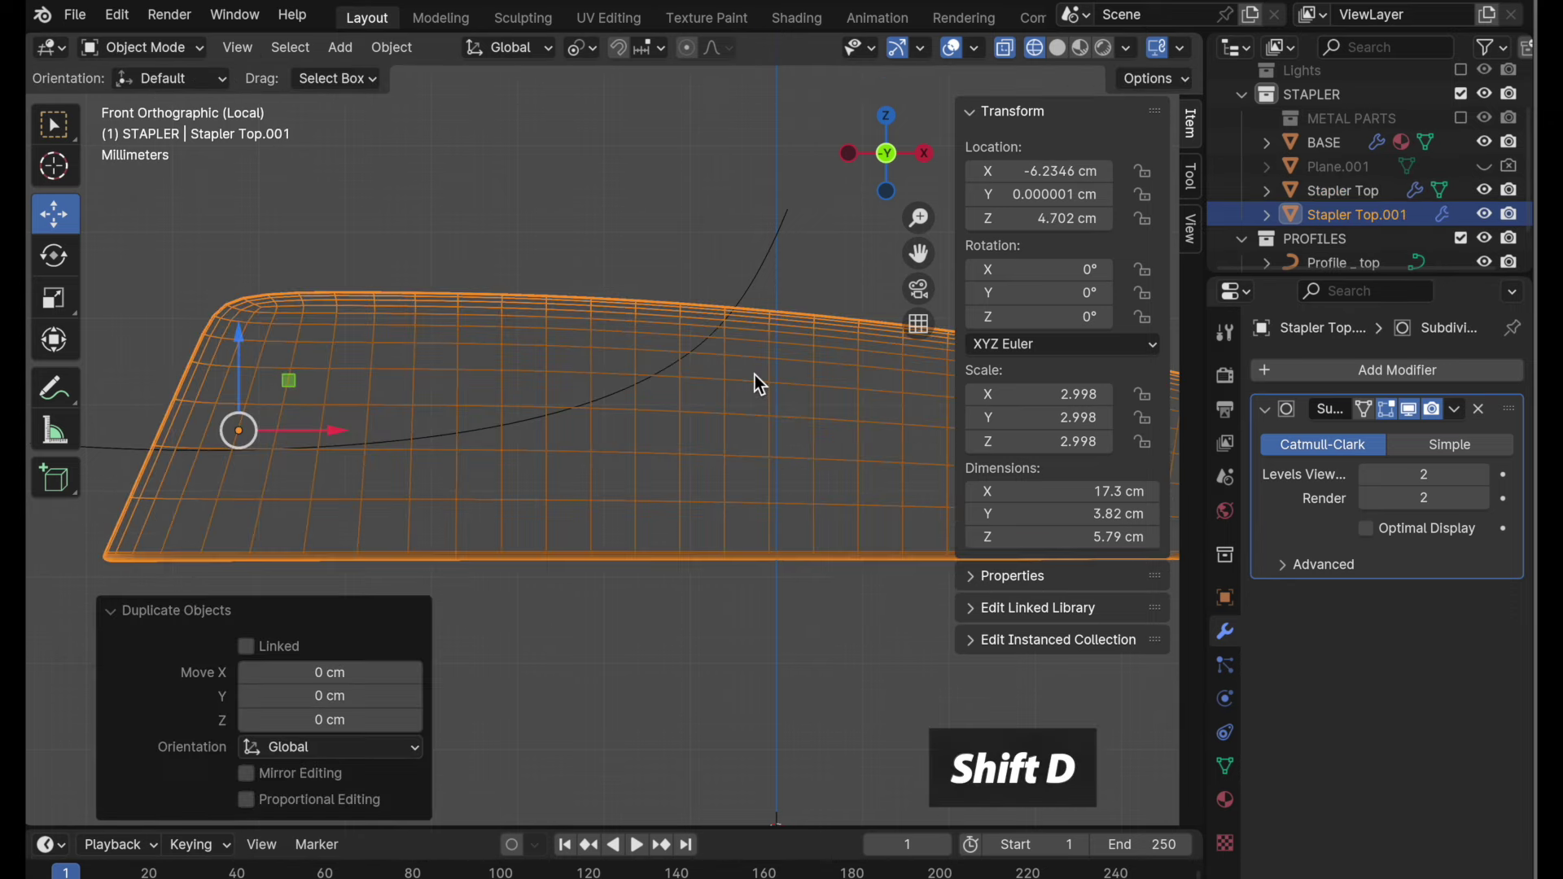
pyautogui.click(1486, 191)
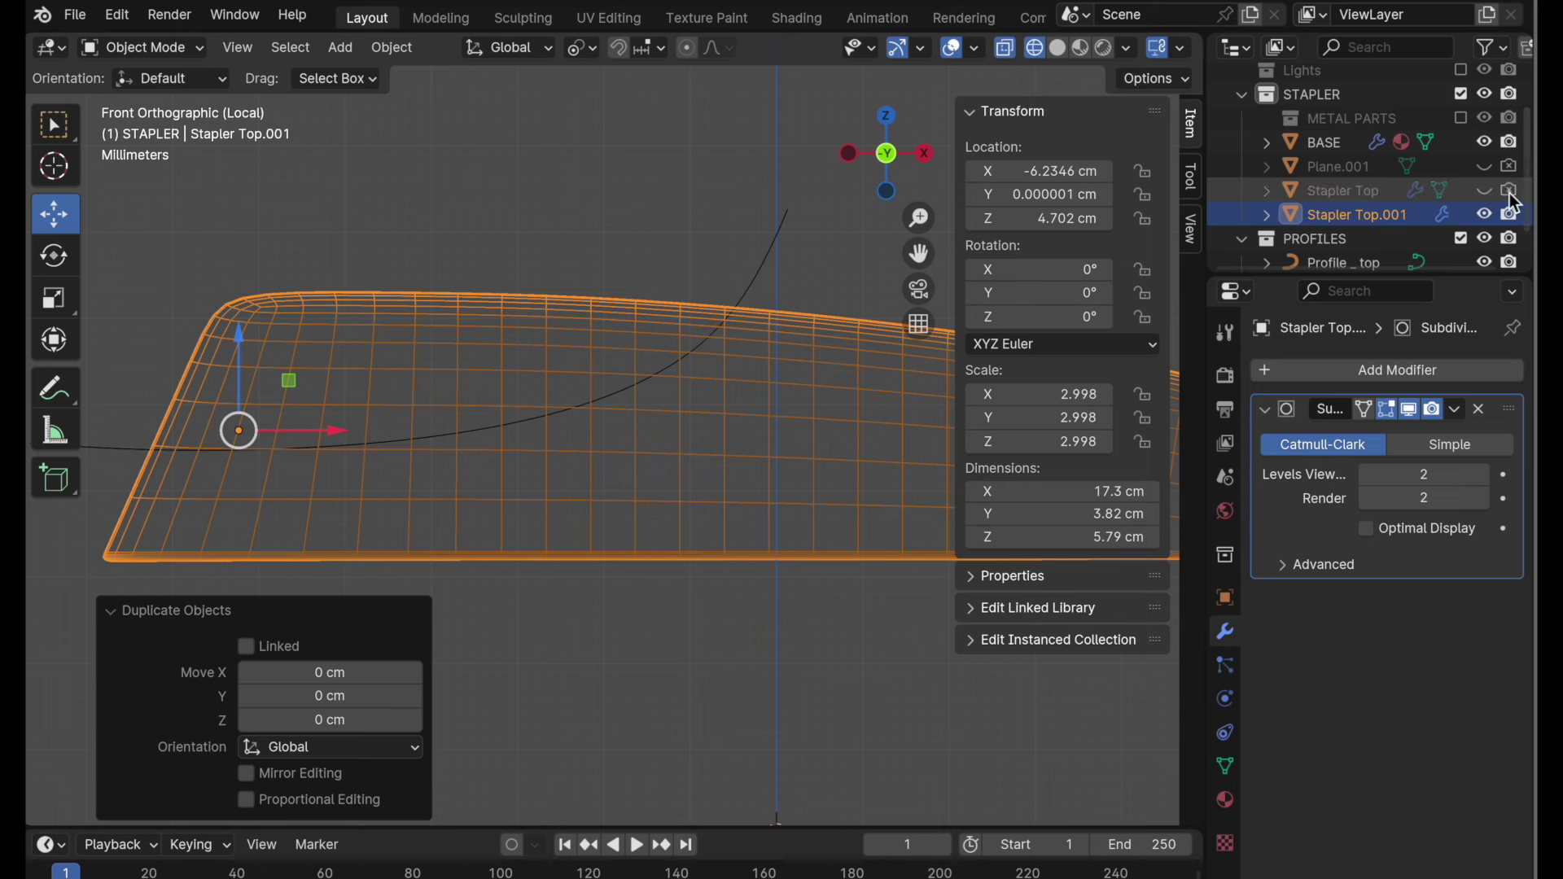
pyautogui.click(1510, 192)
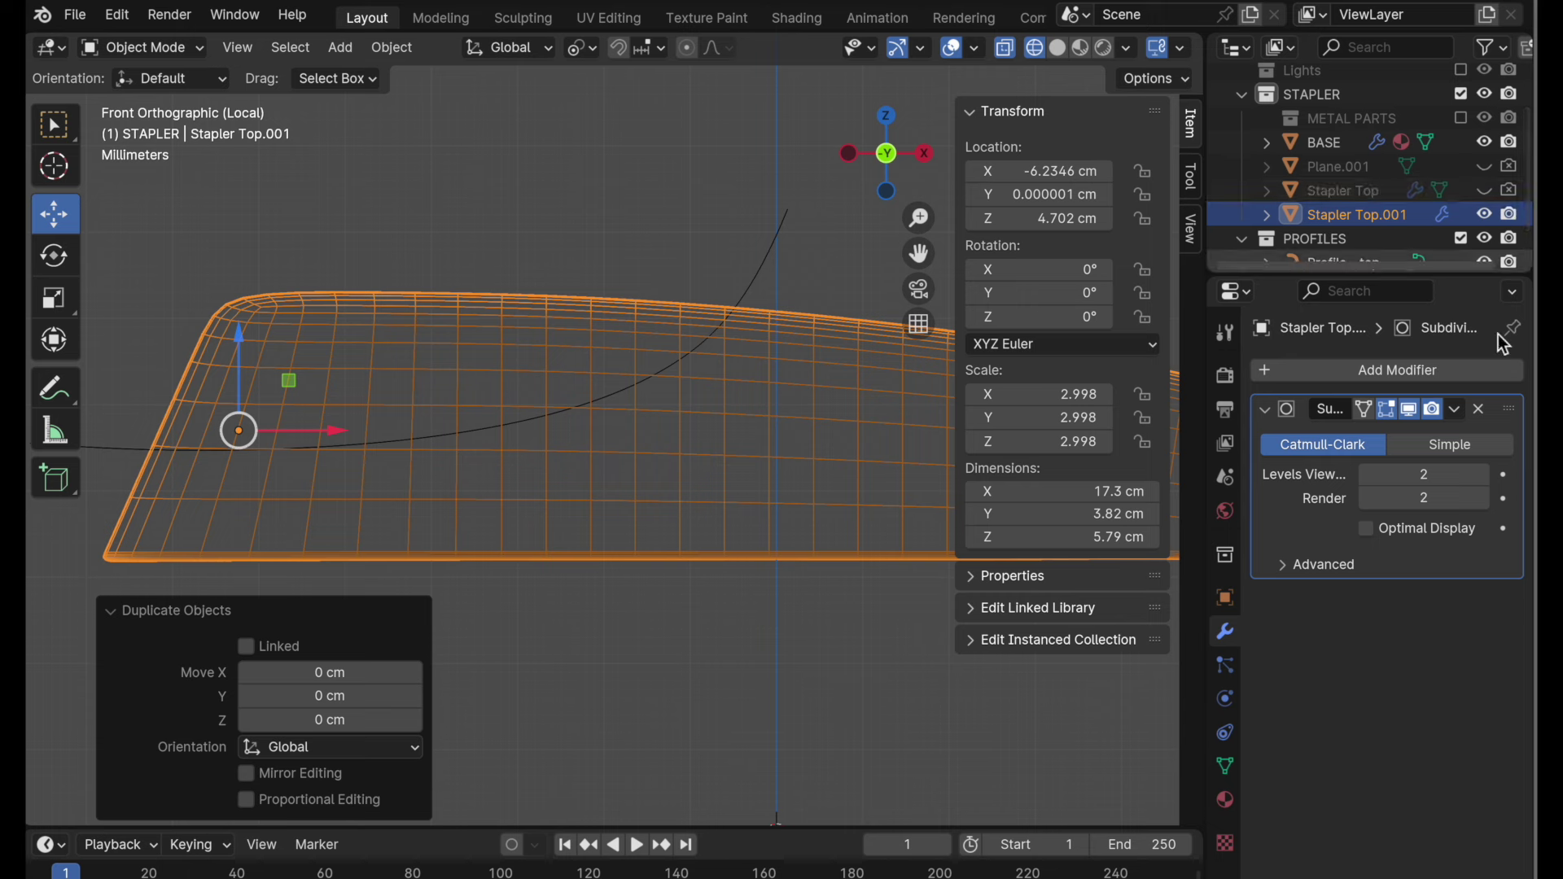
# - Set the duplicate's Subdivision viewport level to 1 and apply the modifier to its mesh
pyautogui.click(1371, 478)
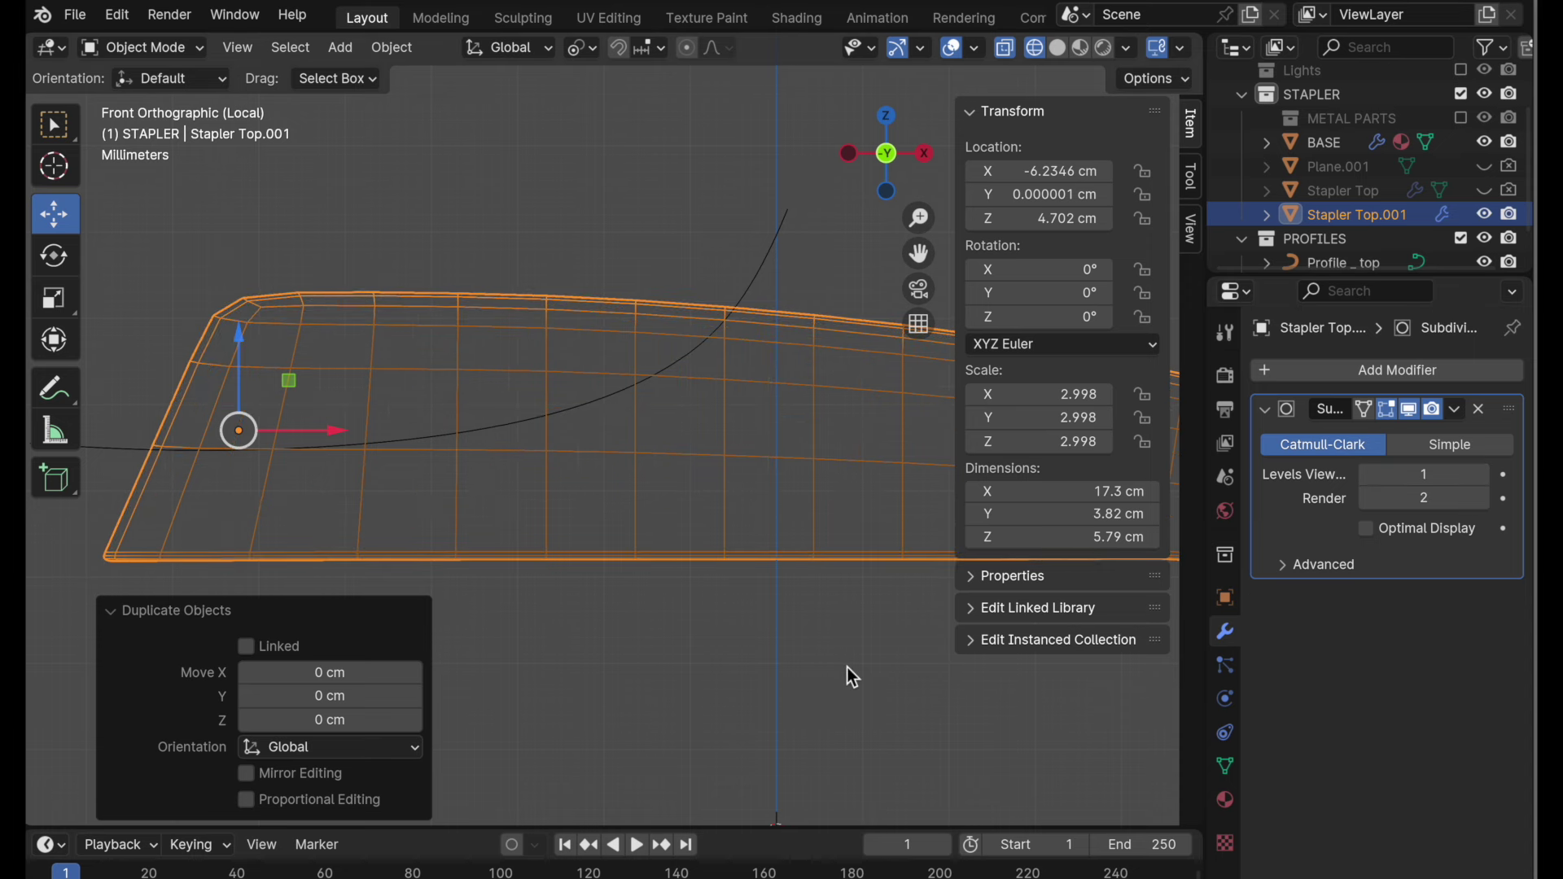
pyautogui.press('f')
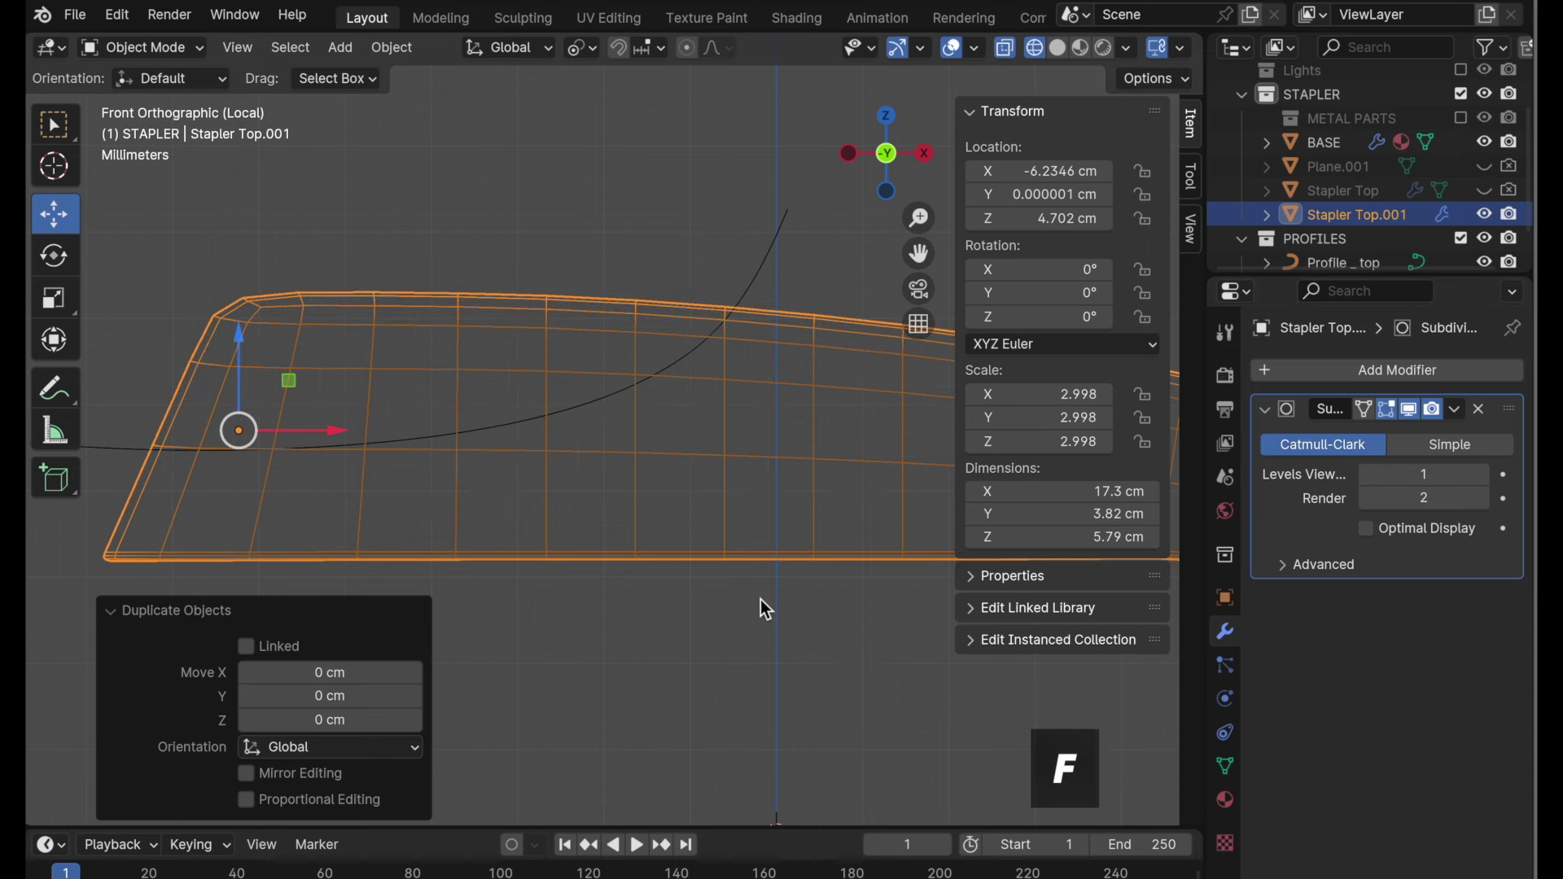
pyautogui.click(849, 156)
pyautogui.press('KP_Decimal')
pyautogui.press('Tab')
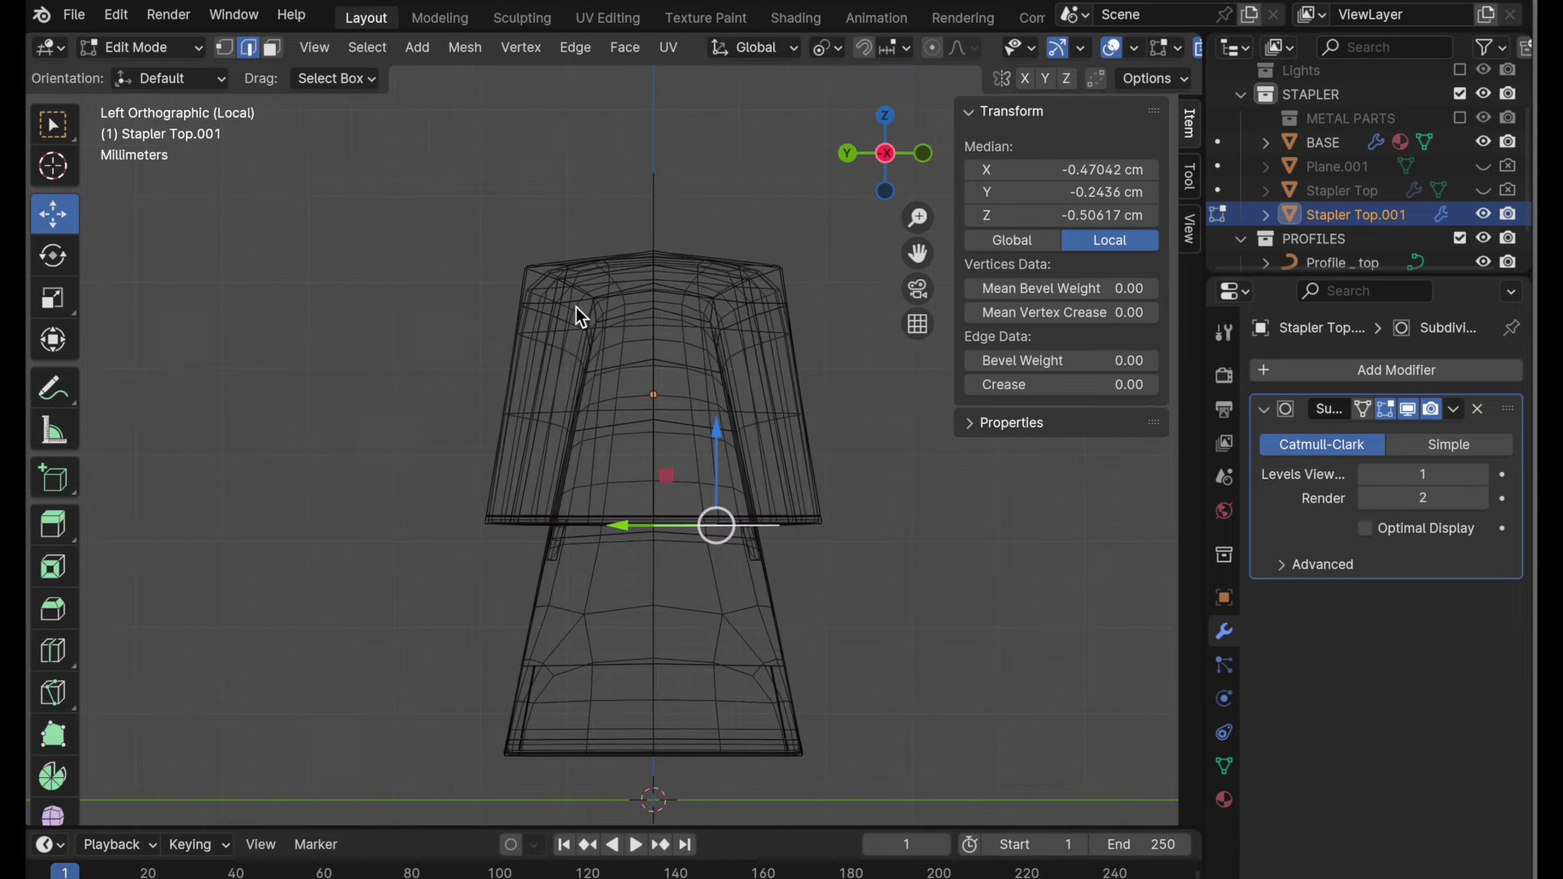
pyautogui.keyDown('shift'); pyautogui.moveTo(611, 360); pyautogui.dragTo(563, 316, button='middle'); pyautogui.keyUp('shift')
pyautogui.press('Tab')
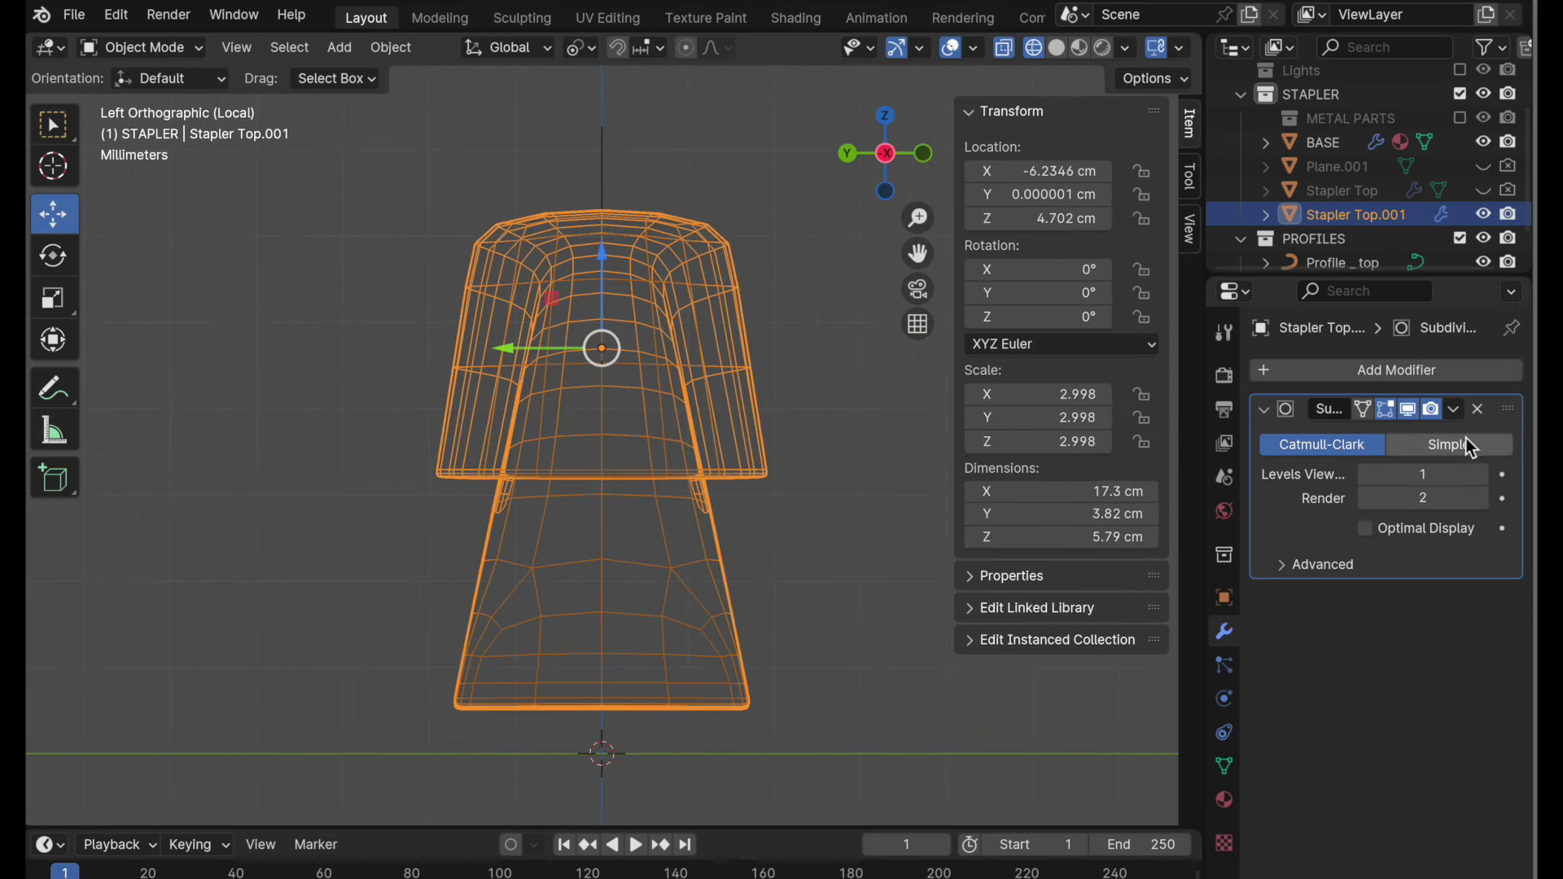
pyautogui.click(1455, 411)
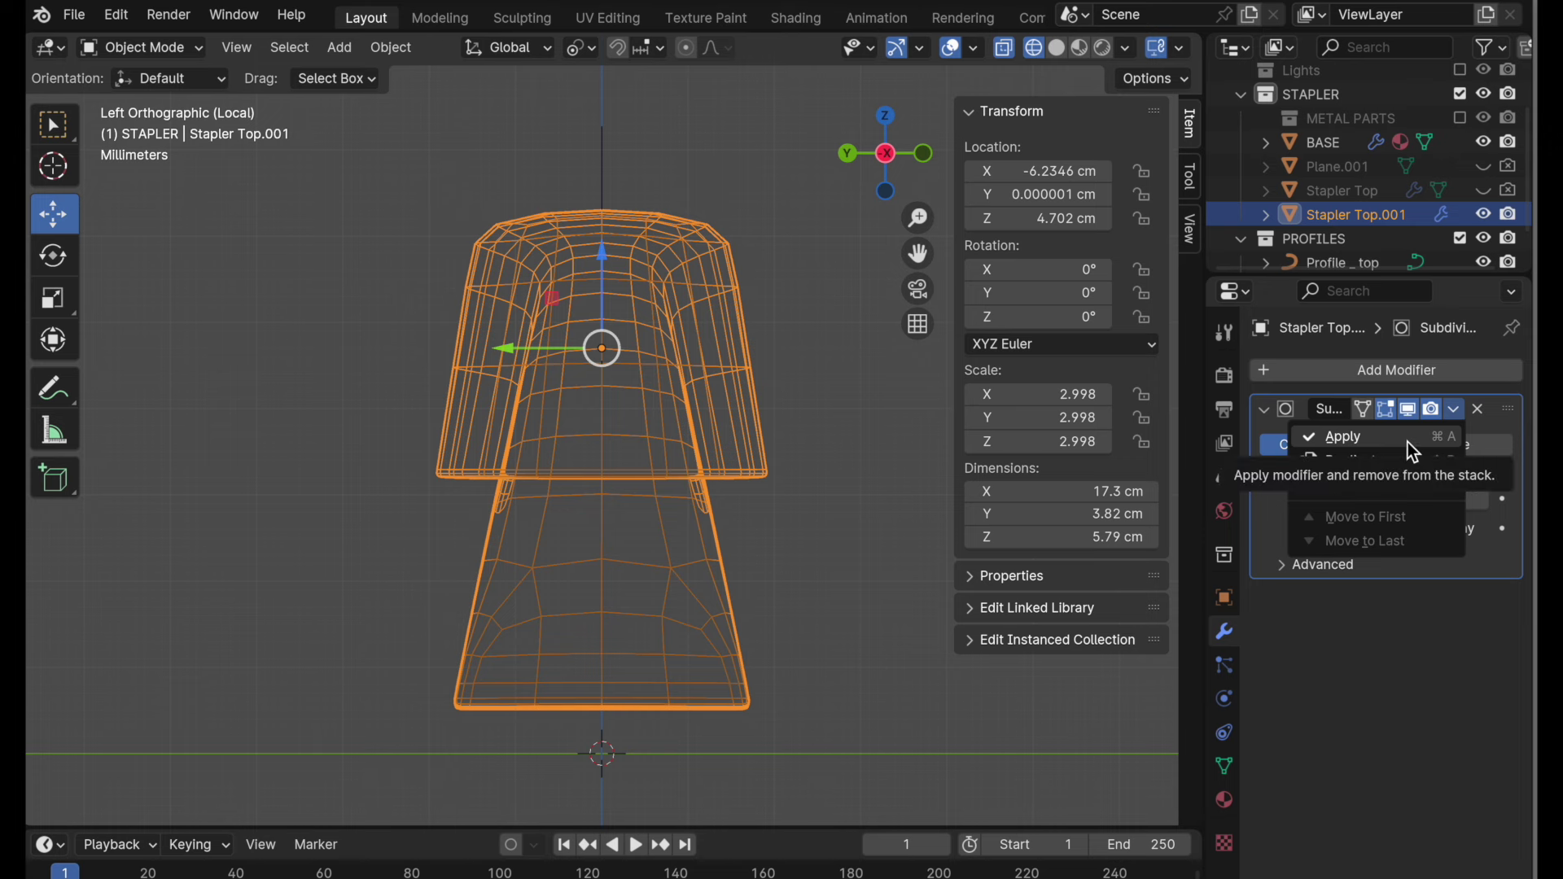
pyautogui.click(1414, 446)
# - In side view, delete all faces on the +Y half of the duplicate, up to its centre line
pyautogui.press('Tab')
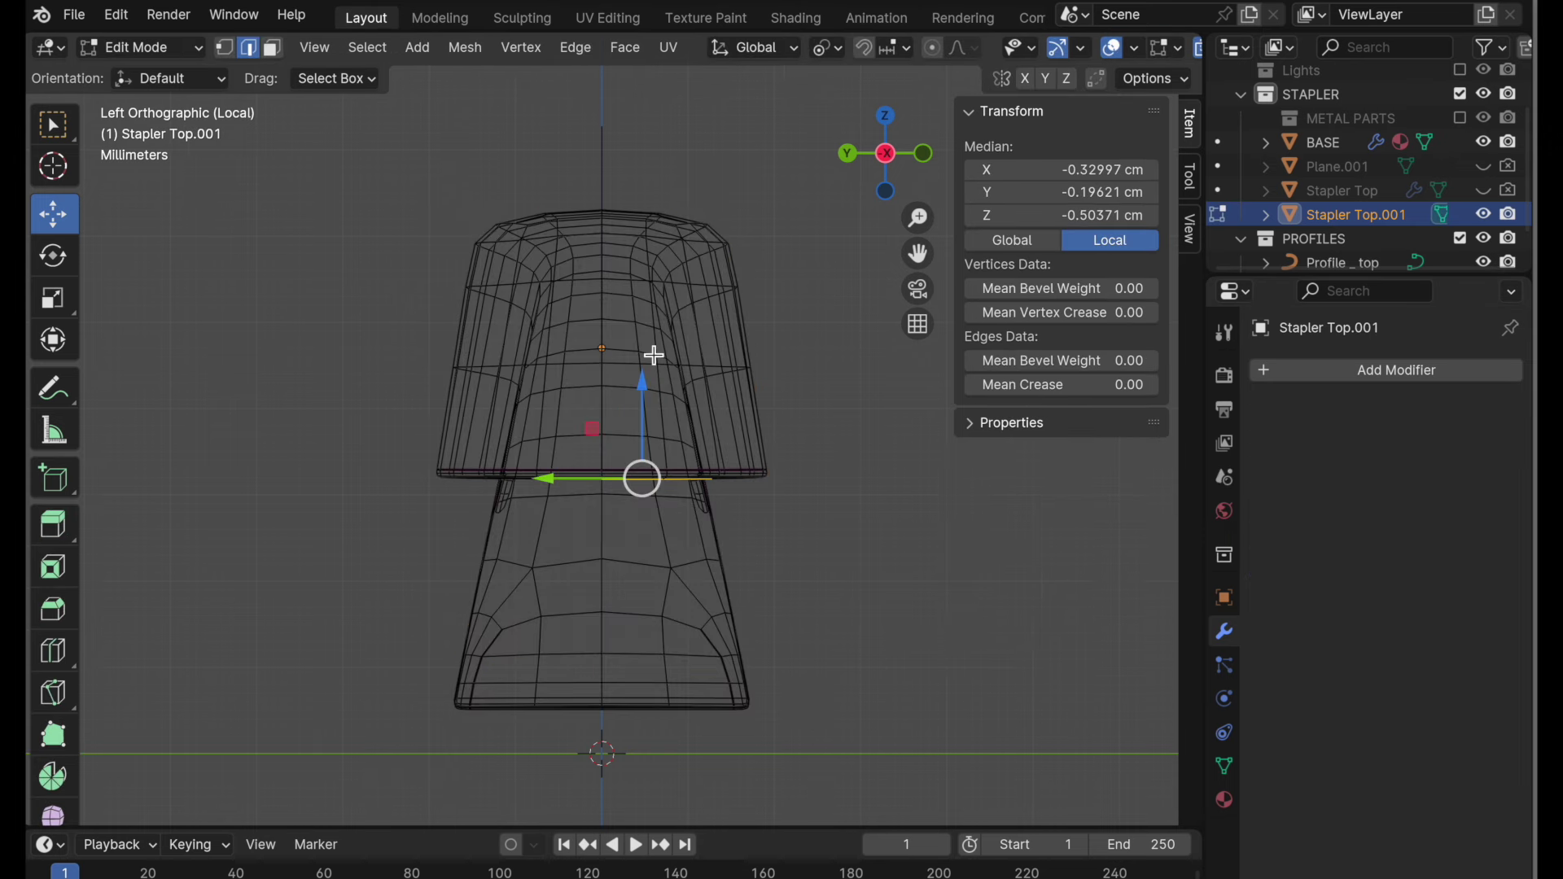
pyautogui.click(272, 47)
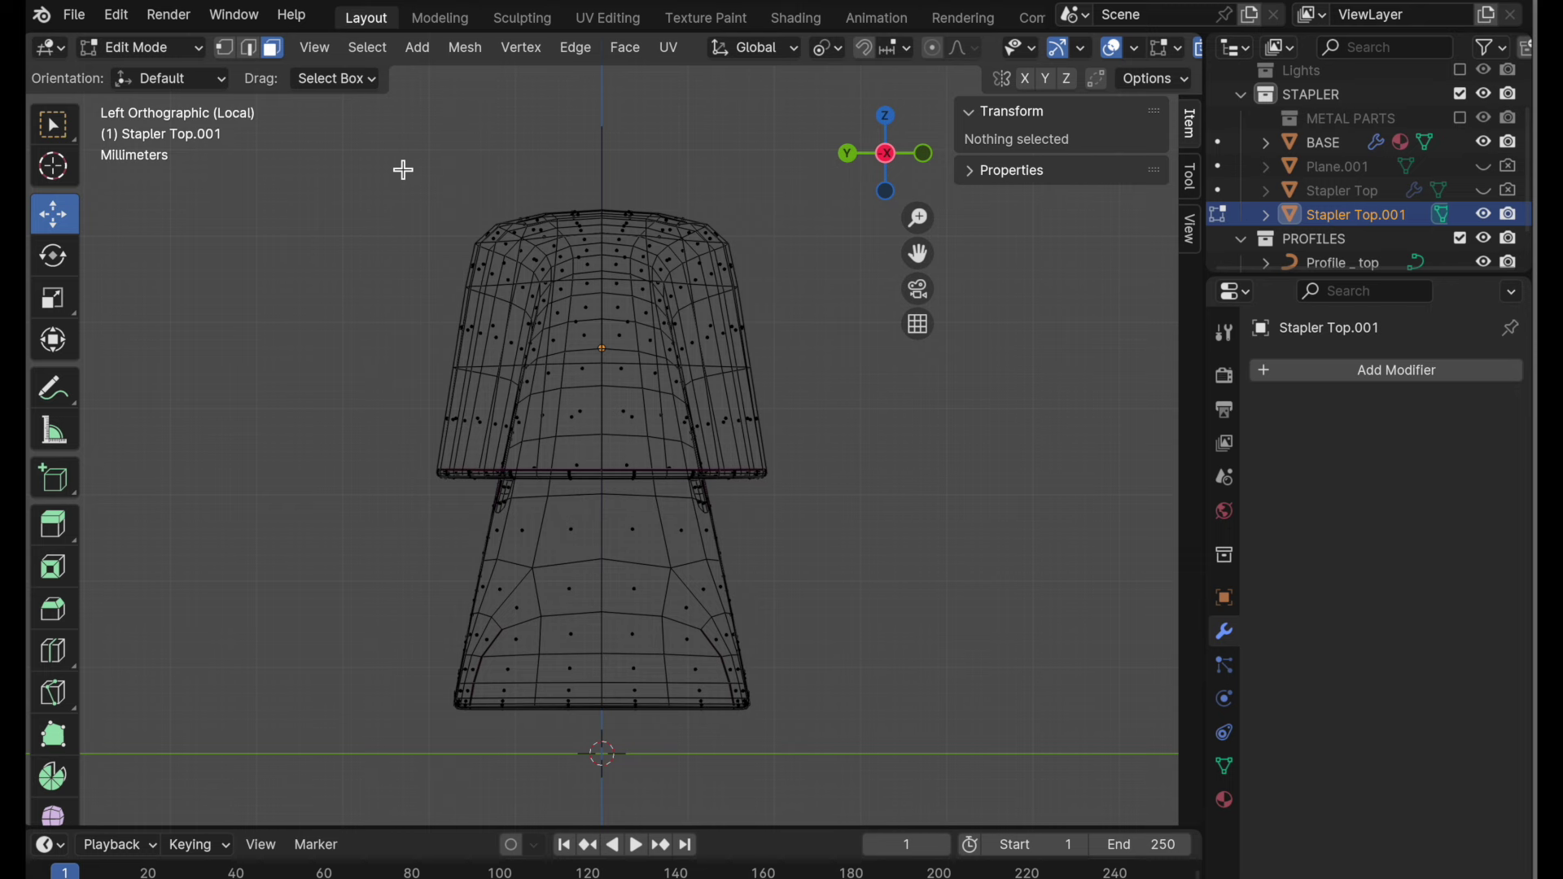
pyautogui.moveTo(399, 164); pyautogui.dragTo(602, 755)
pyautogui.press('x')
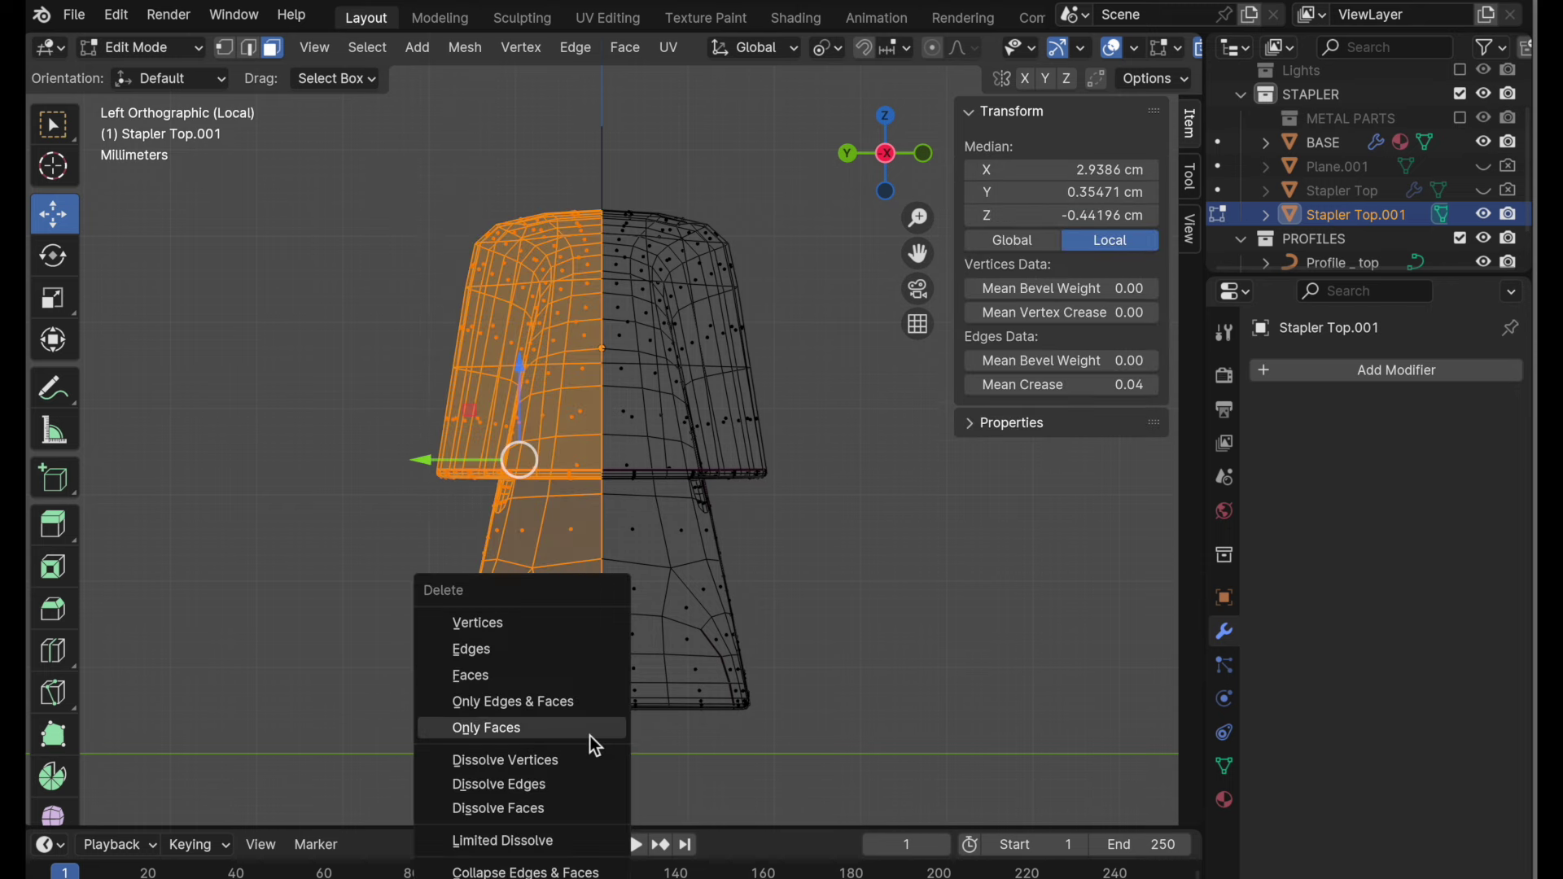
pyautogui.click(562, 681)
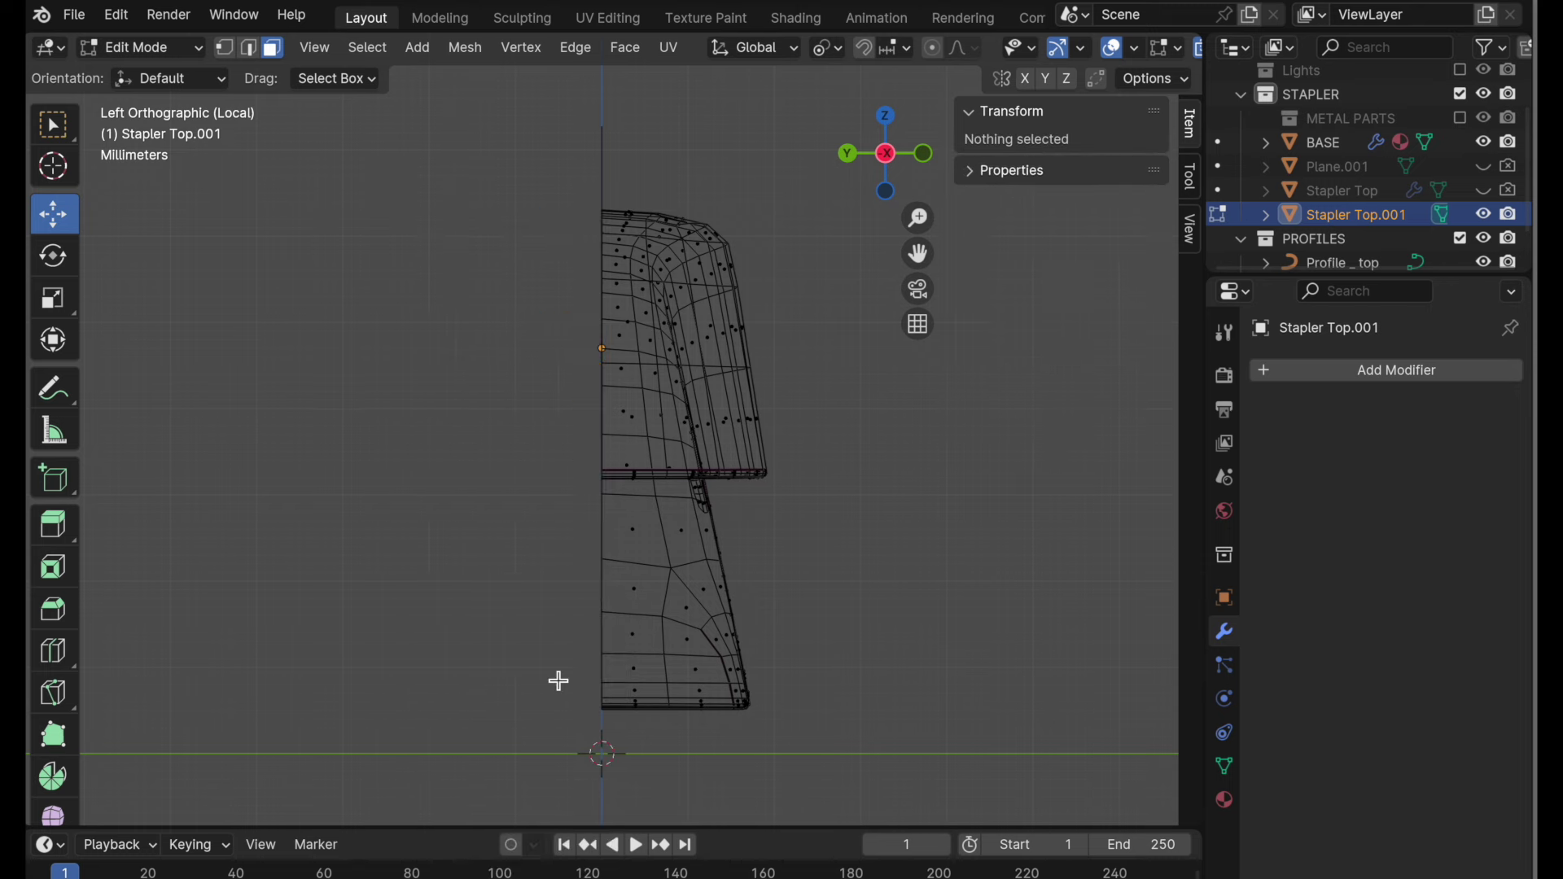
# - In front view, slide the short horizontal edge at the body's -X end down onto Top Curve, by a factor of about 0.031
pyautogui.click(925, 155)
pyautogui.keyDown('shift'); pyautogui.moveTo(533, 401); pyautogui.dragTo(850, 562, button='middle'); pyautogui.keyUp('shift')
pyautogui.keyDown('ctrl'); pyautogui.moveTo(563, 516); pyautogui.dragTo(722, 533, button='middle'); pyautogui.keyUp('ctrl')
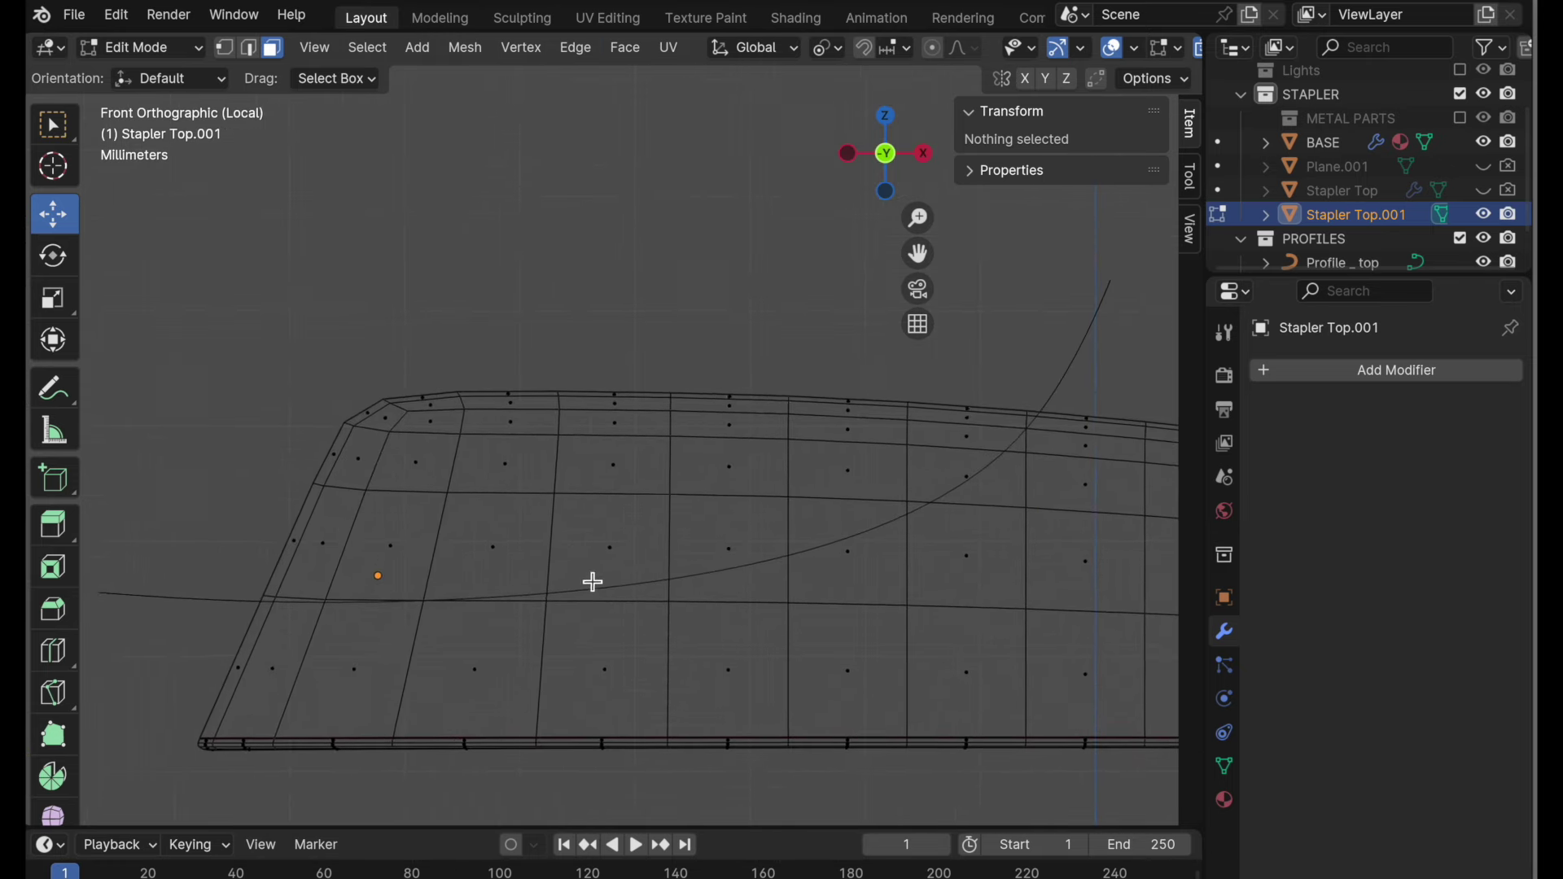
pyautogui.keyDown('ctrl'); pyautogui.moveTo(590, 583); pyautogui.dragTo(600, 574, button='middle'); pyautogui.keyUp('ctrl')
pyautogui.keyDown('ctrl'); pyautogui.moveTo(337, 648); pyautogui.dragTo(670, 468, button='middle'); pyautogui.keyUp('ctrl')
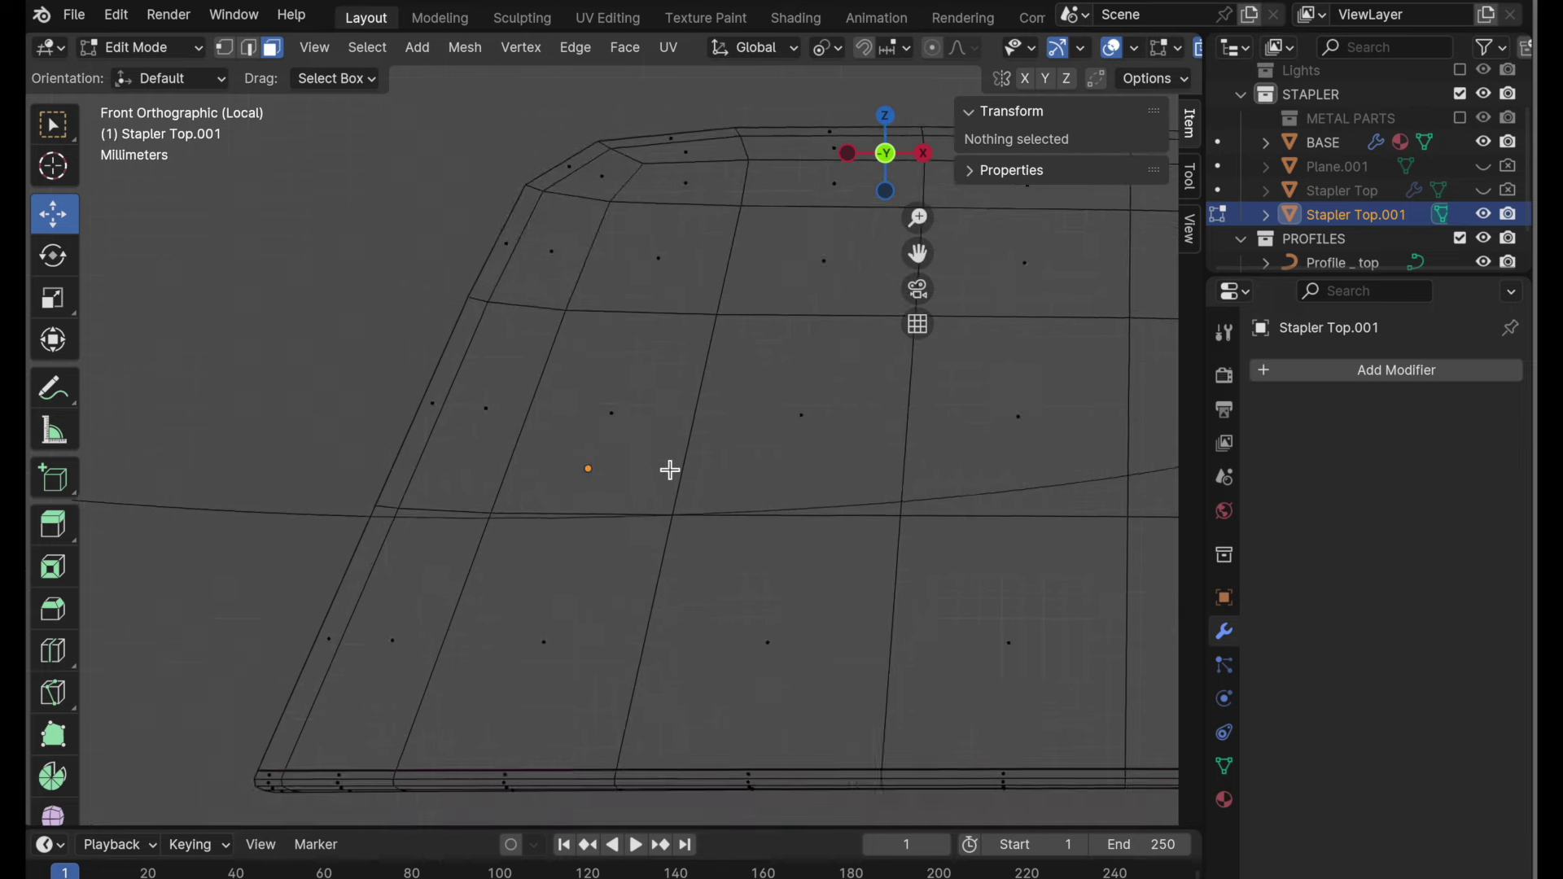
pyautogui.keyDown('ctrl'); pyautogui.moveTo(504, 520); pyautogui.dragTo(614, 435, button='middle'); pyautogui.keyUp('ctrl')
pyautogui.click(249, 48)
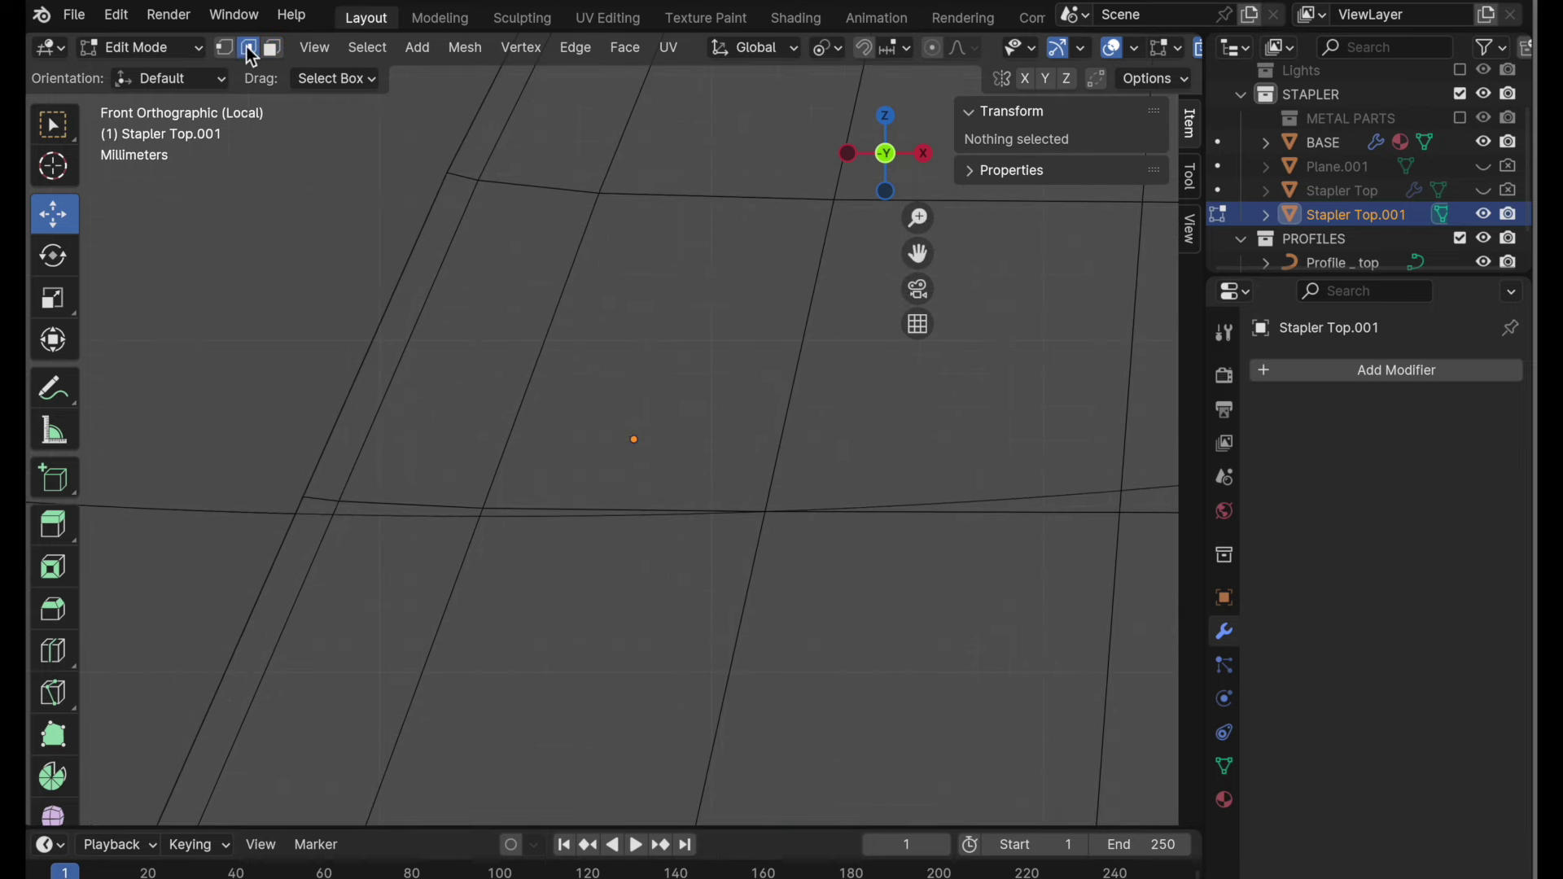
pyautogui.click(320, 499)
pyautogui.scroll(4, 321, 497)
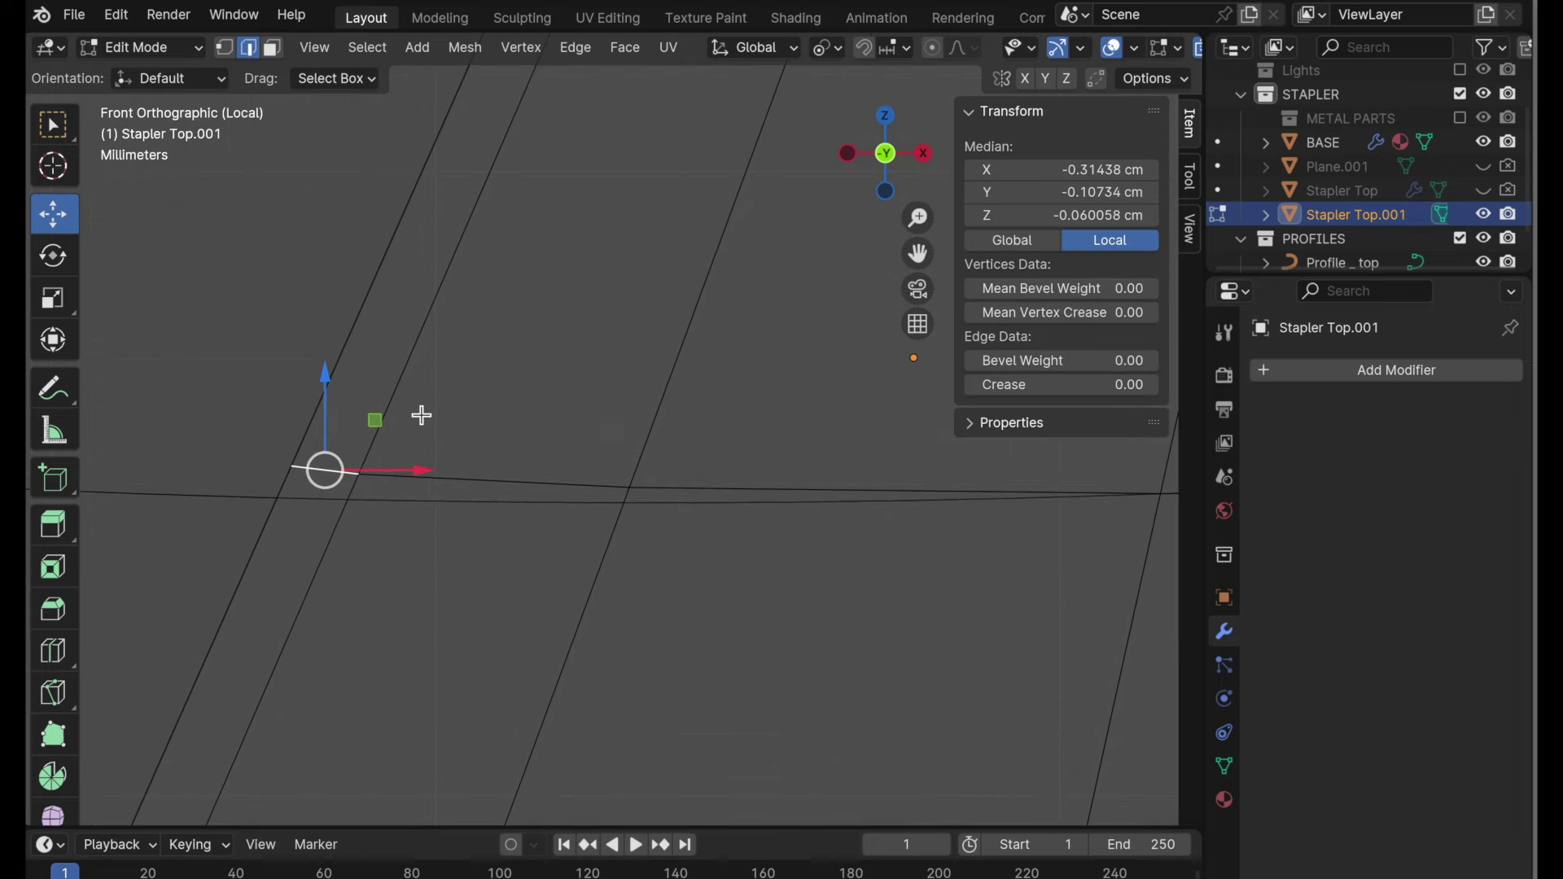
pyautogui.press('g')
pyautogui.press('g')
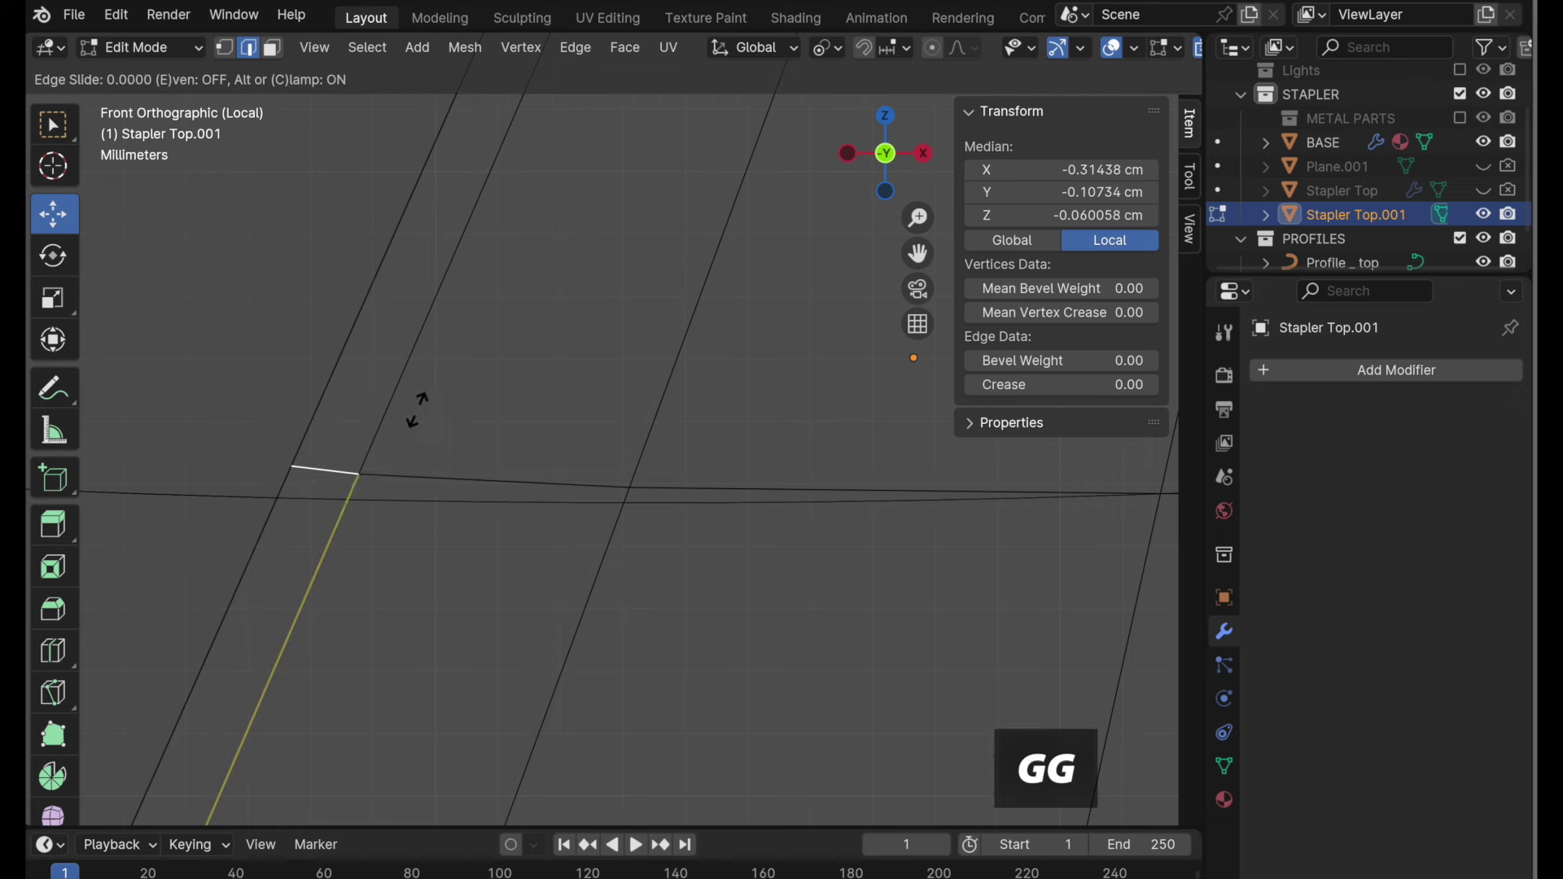
pyautogui.click(407, 432)
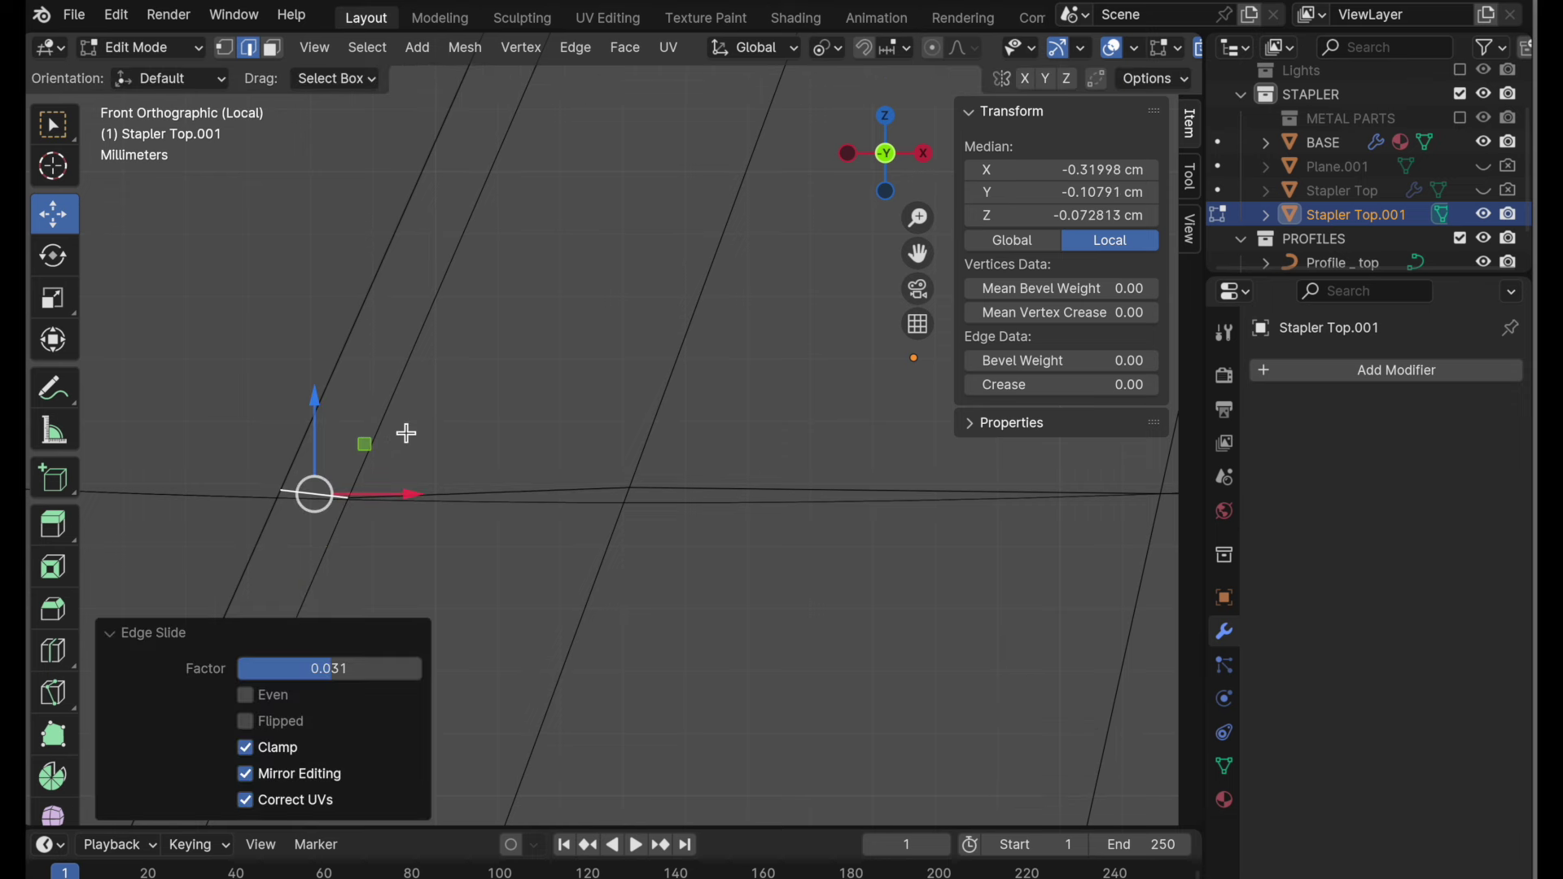
# - Slide the outermost -X vertex and the third vertex of the same row down onto Top Curve, the latter by about 0.018
pyautogui.press('1')
pyautogui.click(263, 428)
pyautogui.press('g')
pyautogui.press('g')
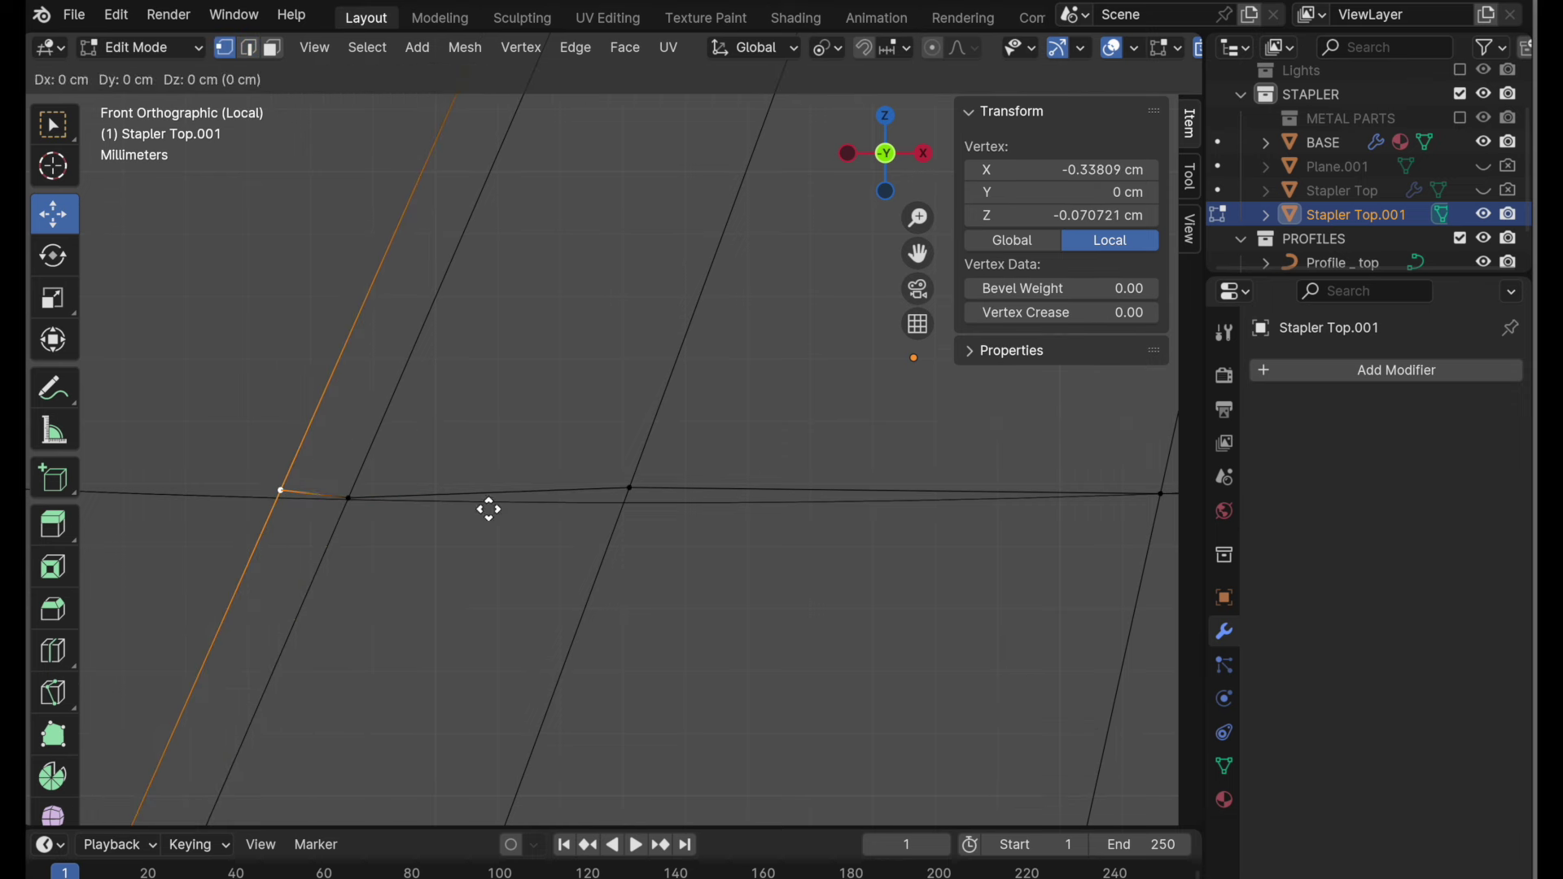
pyautogui.click(478, 513)
pyautogui.click(625, 492)
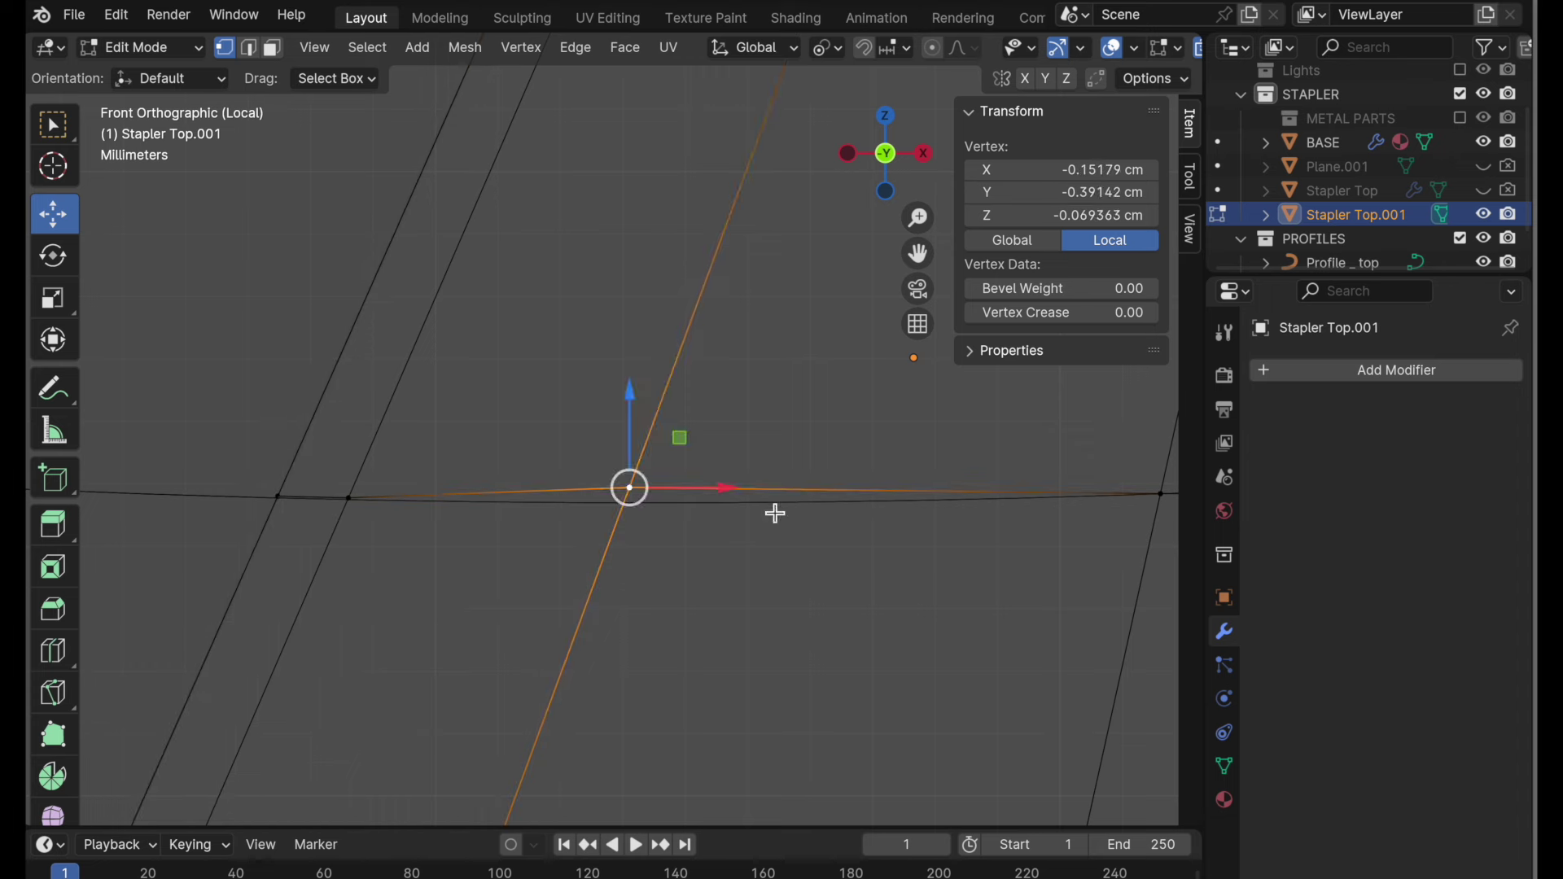
pyautogui.press('g')
pyautogui.press('g')
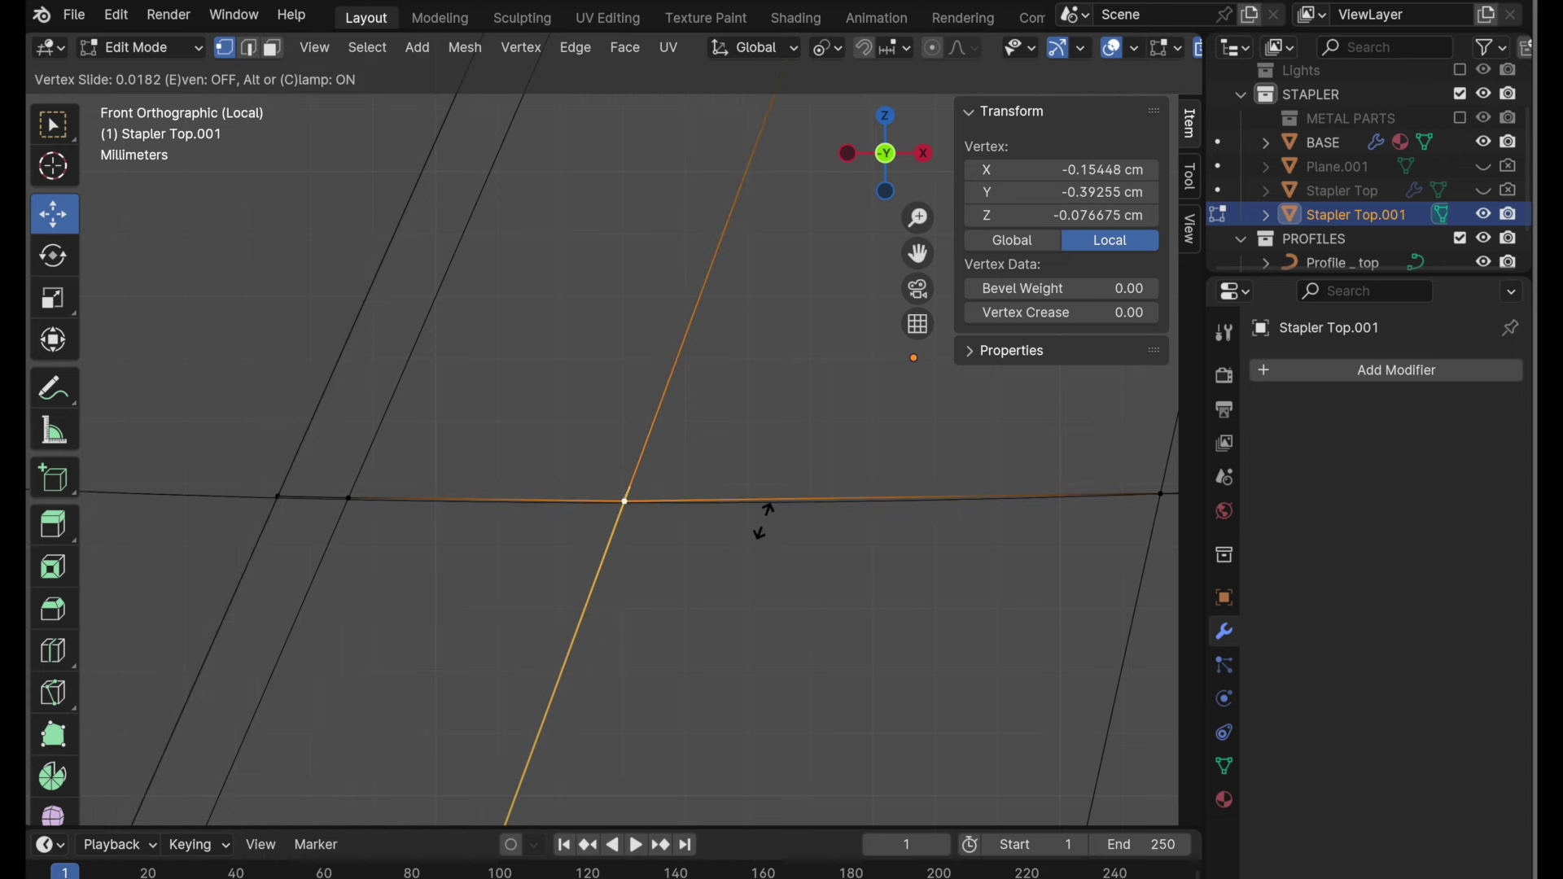
pyautogui.click(762, 518)
# - Slide the row's vertex where Top Curve starts rising above it up onto the curve, by a factor of about 0.07
pyautogui.scroll(-5, 749, 446)
pyautogui.keyDown('shift'); pyautogui.moveTo(898, 532); pyautogui.dragTo(499, 540, button='middle'); pyautogui.keyUp('shift')
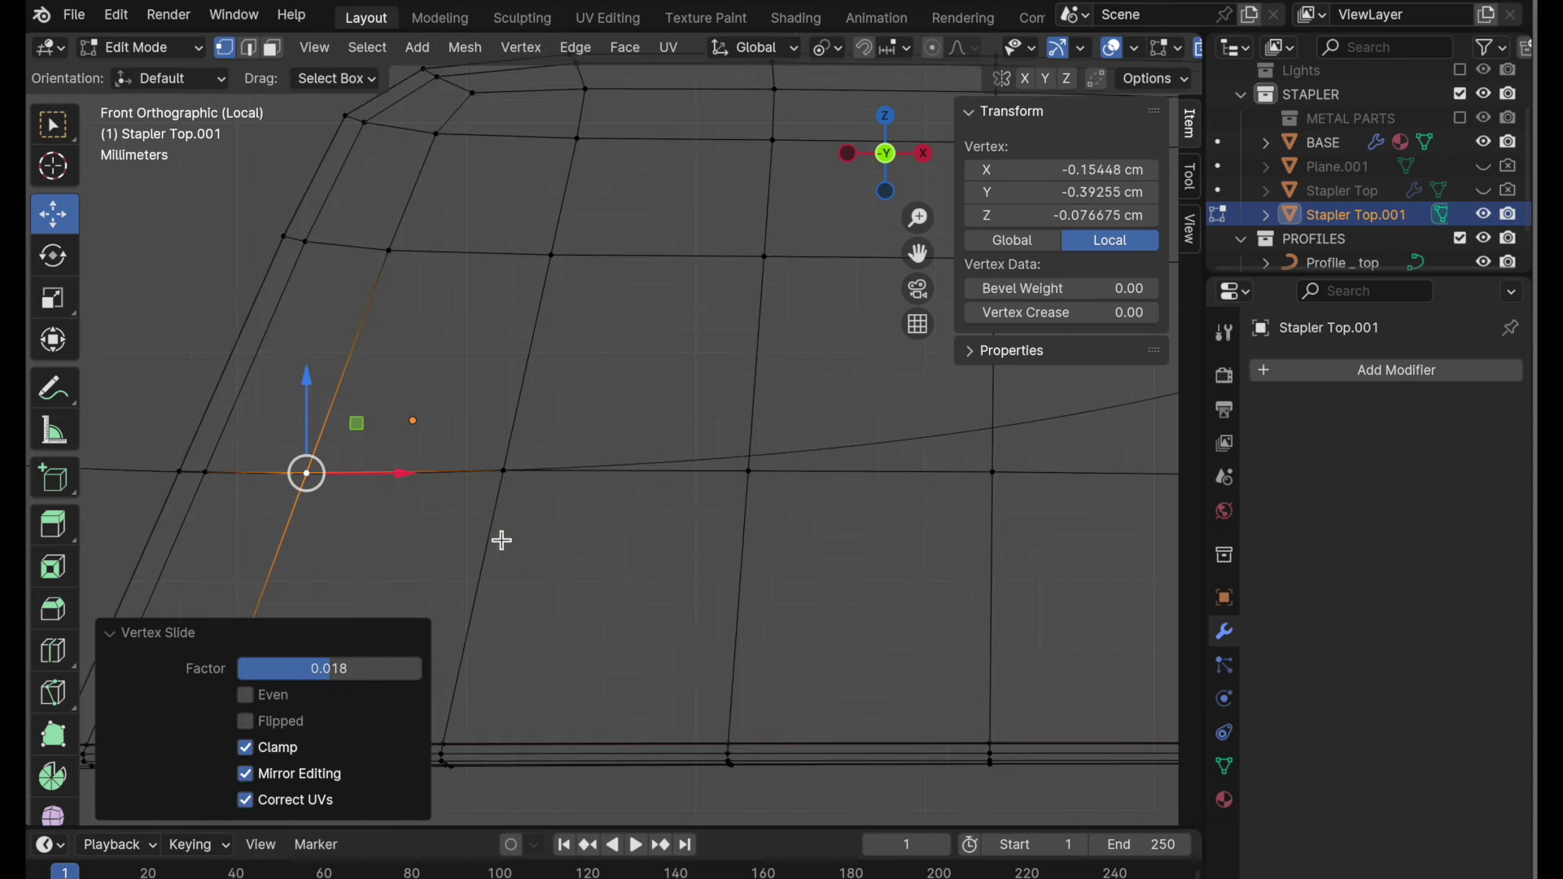
pyautogui.keyDown('shift'); pyautogui.moveTo(795, 536); pyautogui.dragTo(726, 537, button='middle'); pyautogui.keyUp('shift')
pyautogui.keyDown('ctrl'); pyautogui.moveTo(690, 475); pyautogui.dragTo(723, 432, button='middle'); pyautogui.keyUp('ctrl')
pyautogui.click(689, 467)
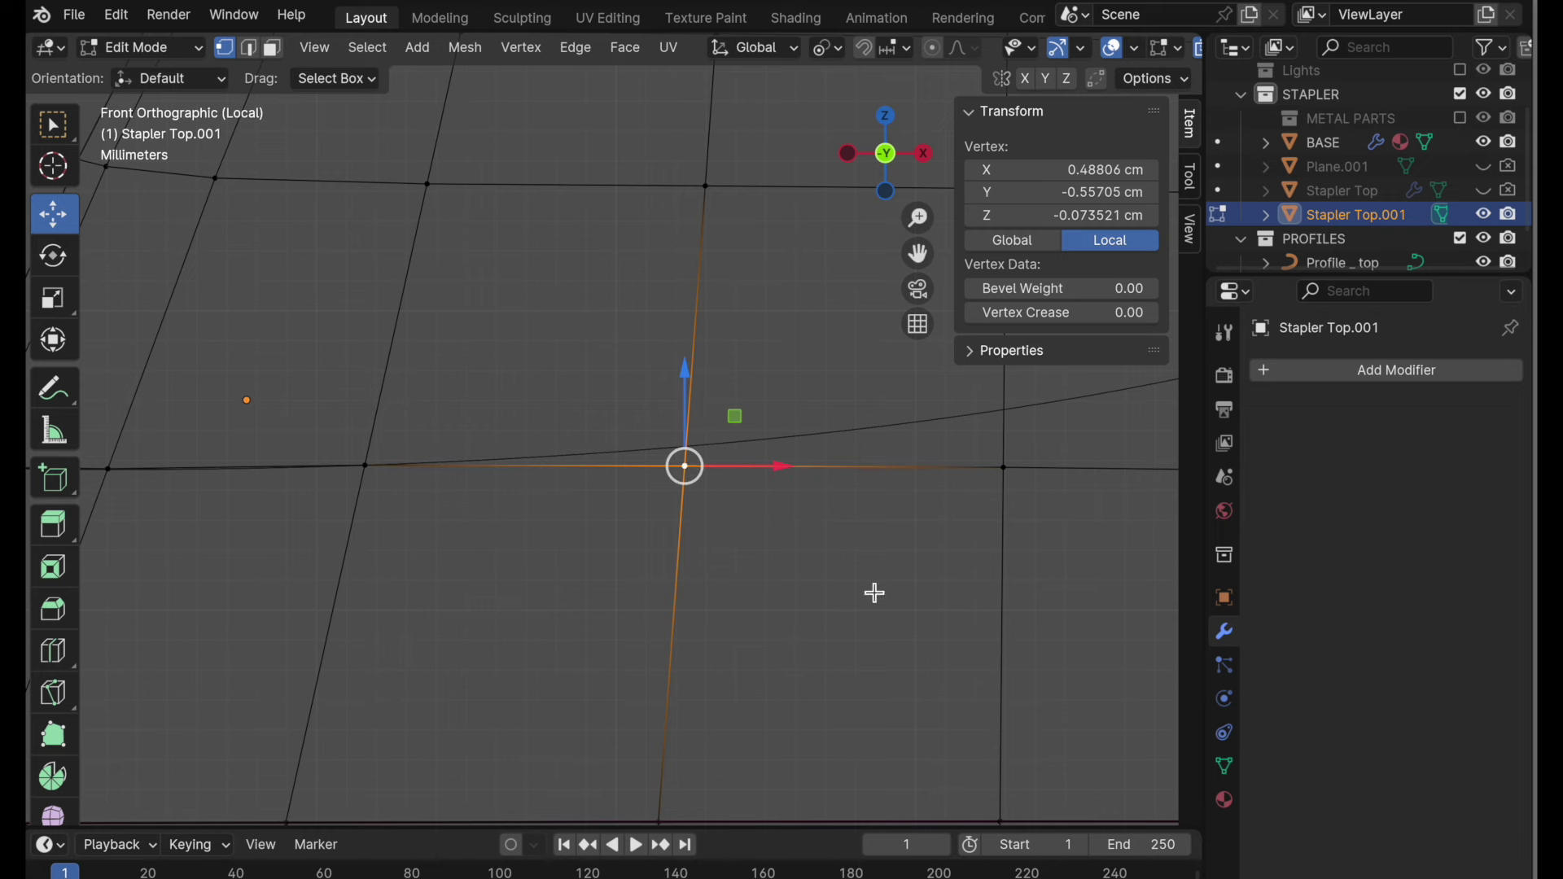
pyautogui.press('g')
pyautogui.press('g')
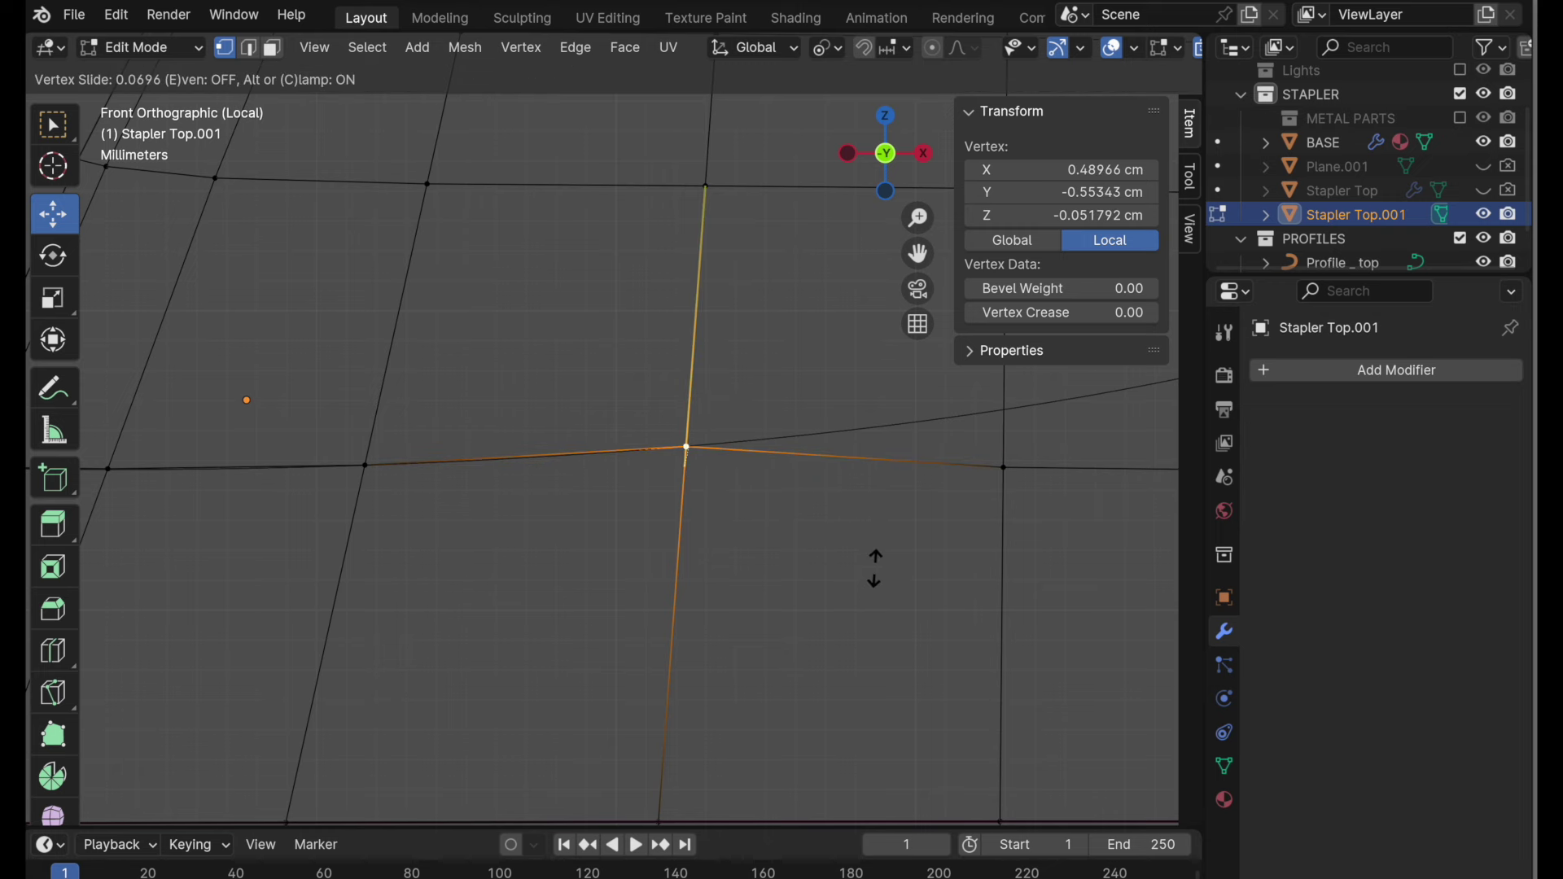
pyautogui.click(875, 568)
# - Dissolve the horizontal edge directly on the +X side of the raised vertex and clear the selection
pyautogui.keyDown('ctrl'); pyautogui.moveTo(882, 549); pyautogui.dragTo(627, 603, button='middle'); pyautogui.keyUp('ctrl')
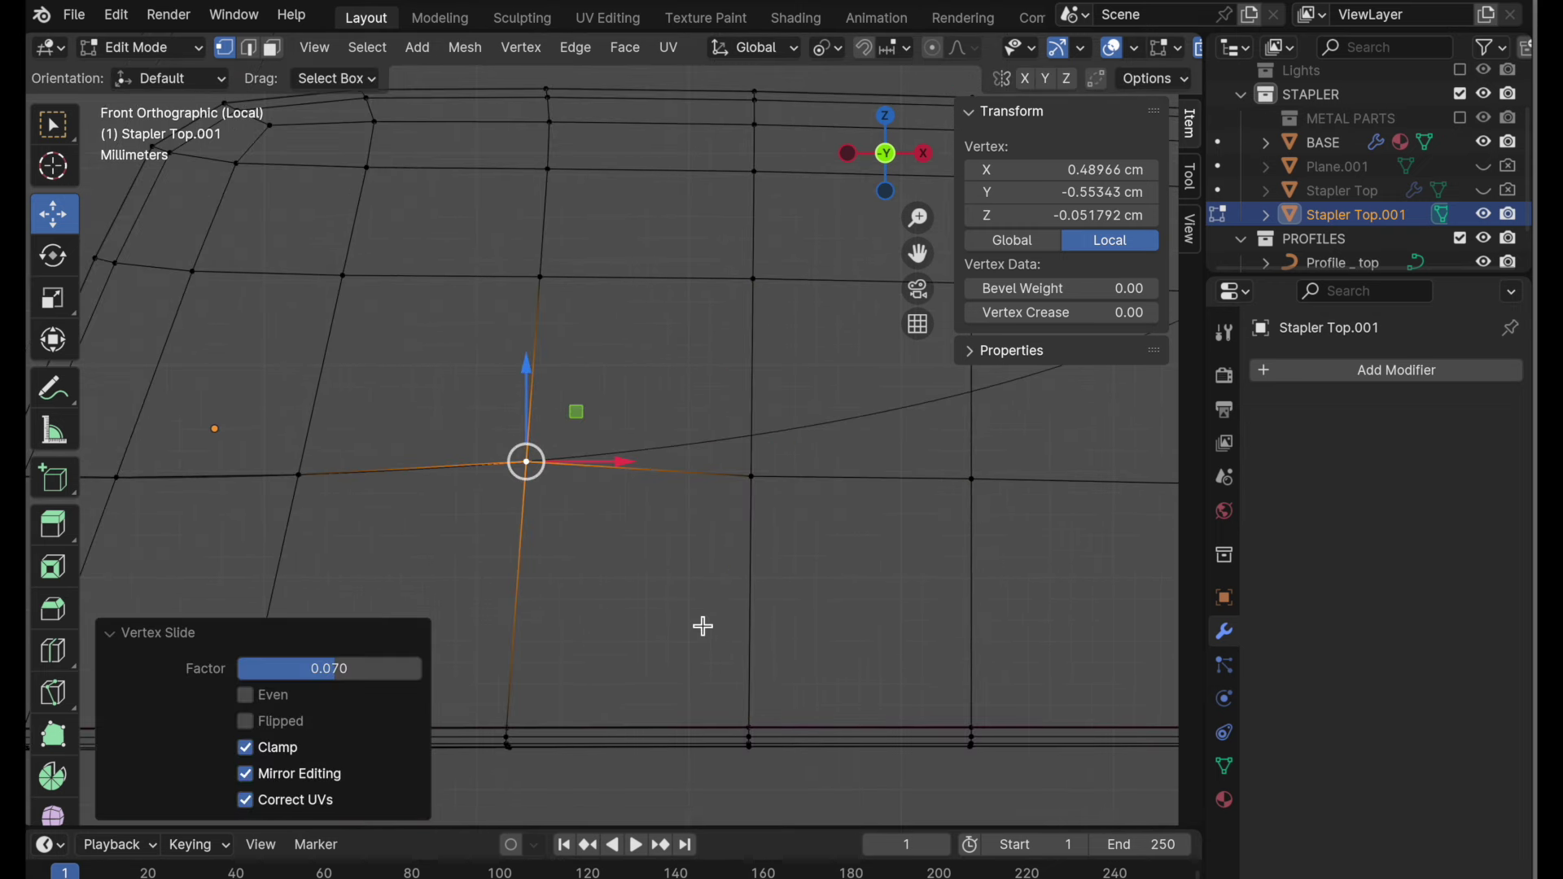
pyautogui.click(702, 614)
pyautogui.press('2')
pyautogui.click(708, 489)
pyautogui.hotkey('ctrl', 'e')
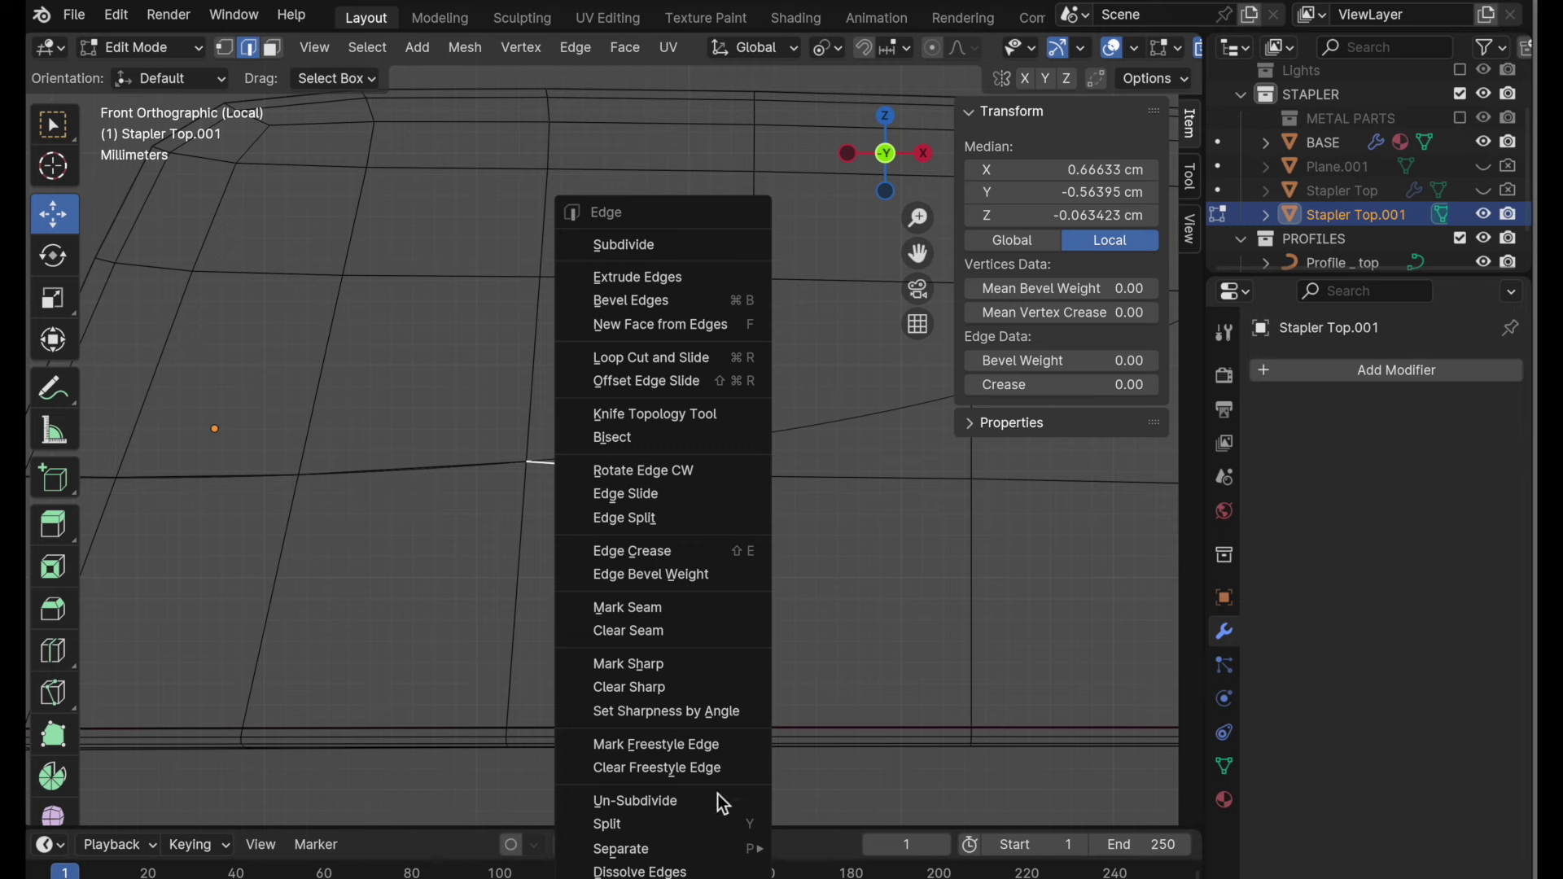
pyautogui.click(641, 872)
pyautogui.keyDown('shift'); pyautogui.moveTo(754, 586); pyautogui.dragTo(627, 699, button='middle'); pyautogui.keyUp('shift')
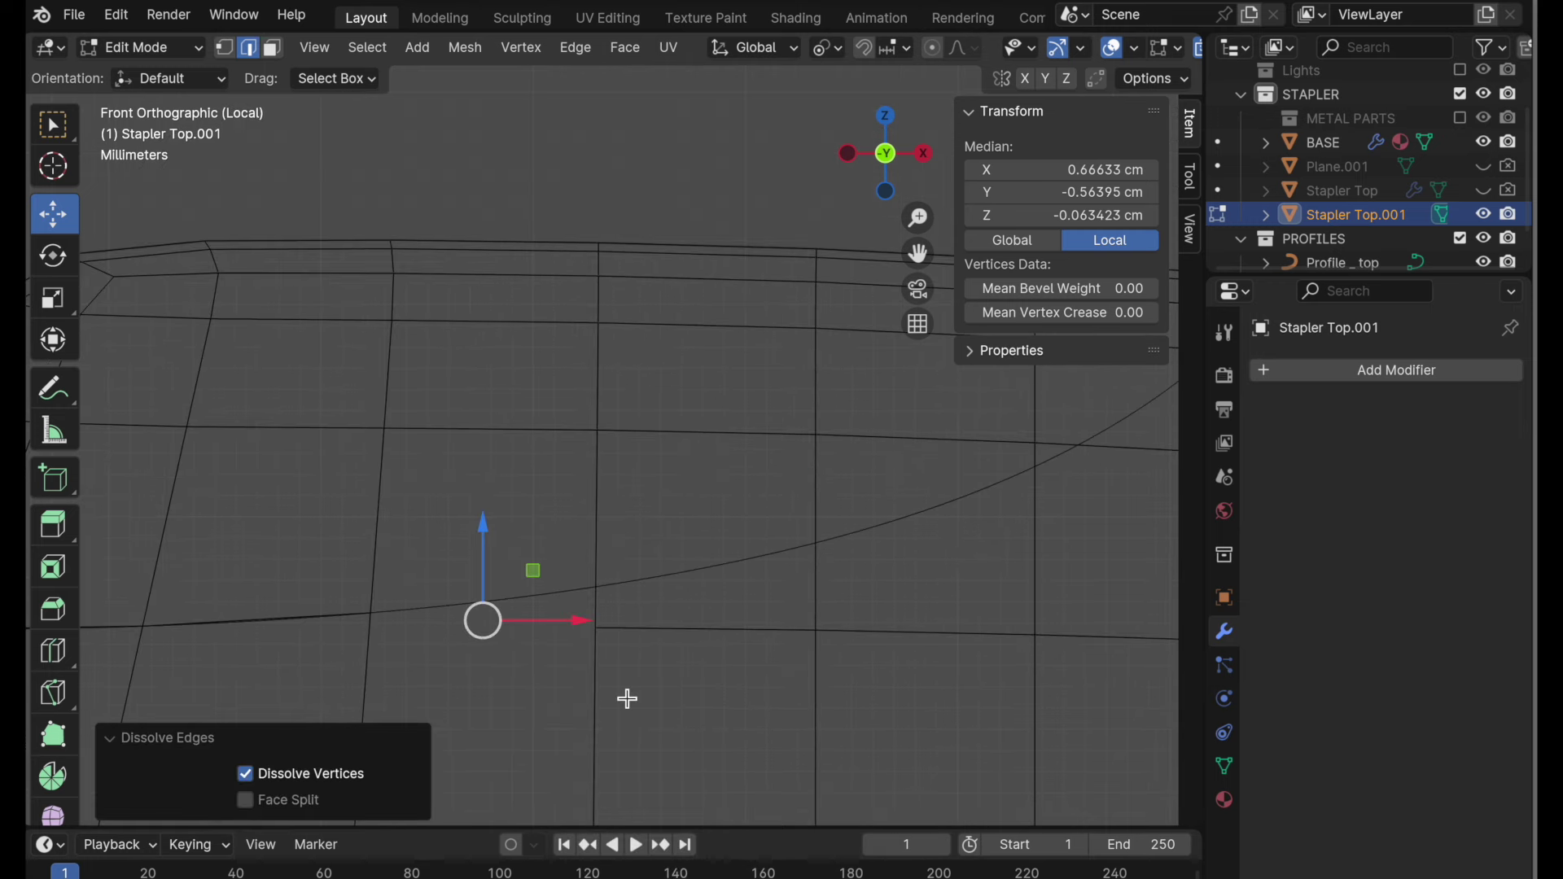
pyautogui.click(224, 48)
pyautogui.press('c')
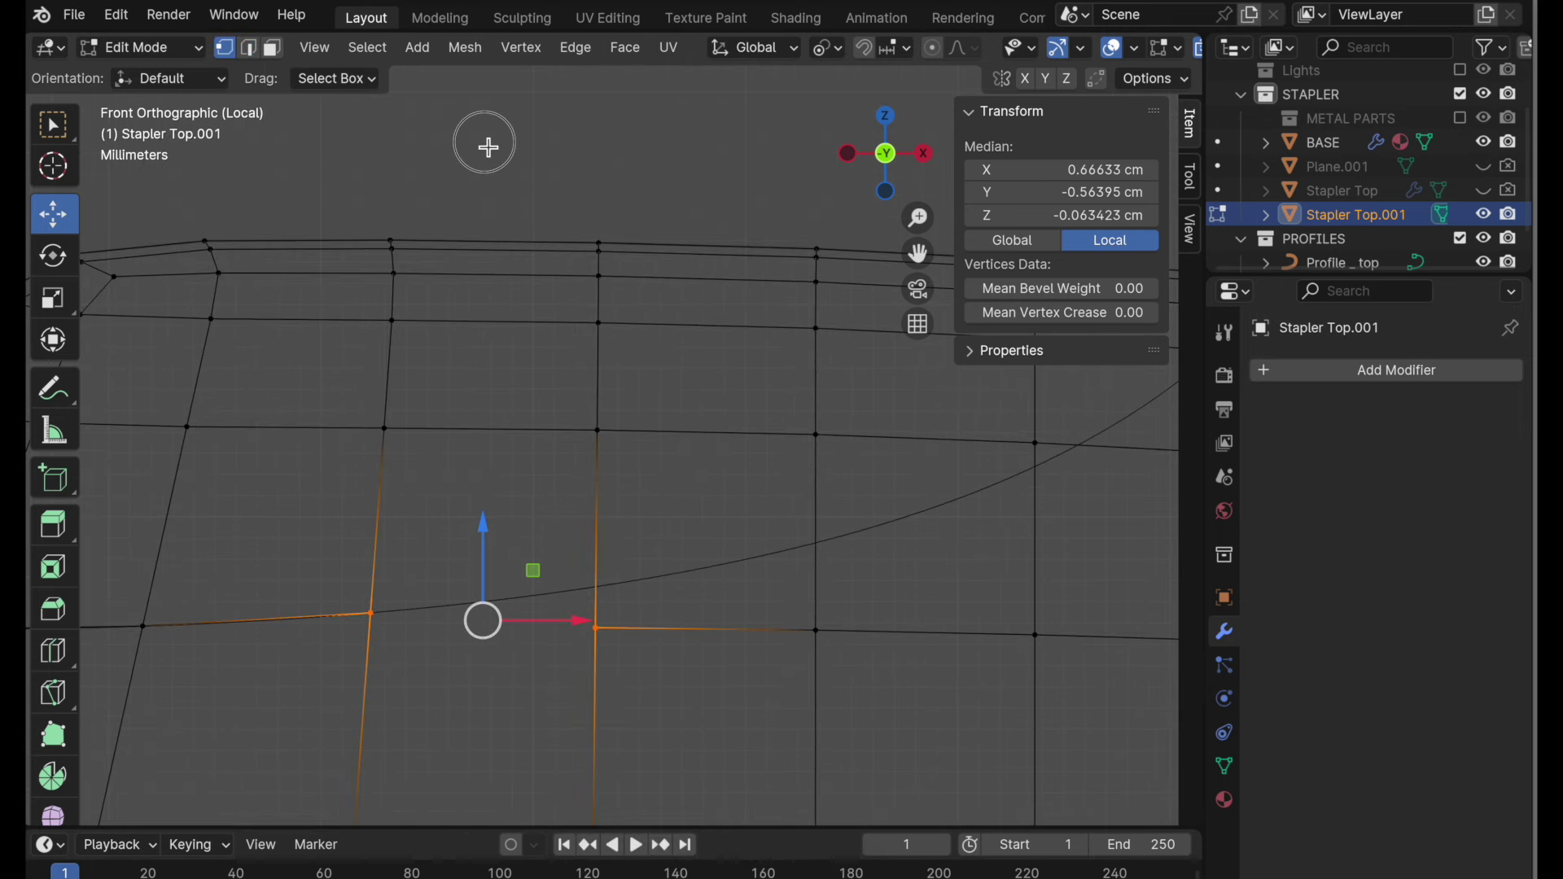
pyautogui.hotkey('alt', 'a')
pyautogui.keyDown('shift'); pyautogui.moveTo(600, 298); pyautogui.dragTo(462, 320, button='middle'); pyautogui.keyUp('shift')
pyautogui.press('Escape')
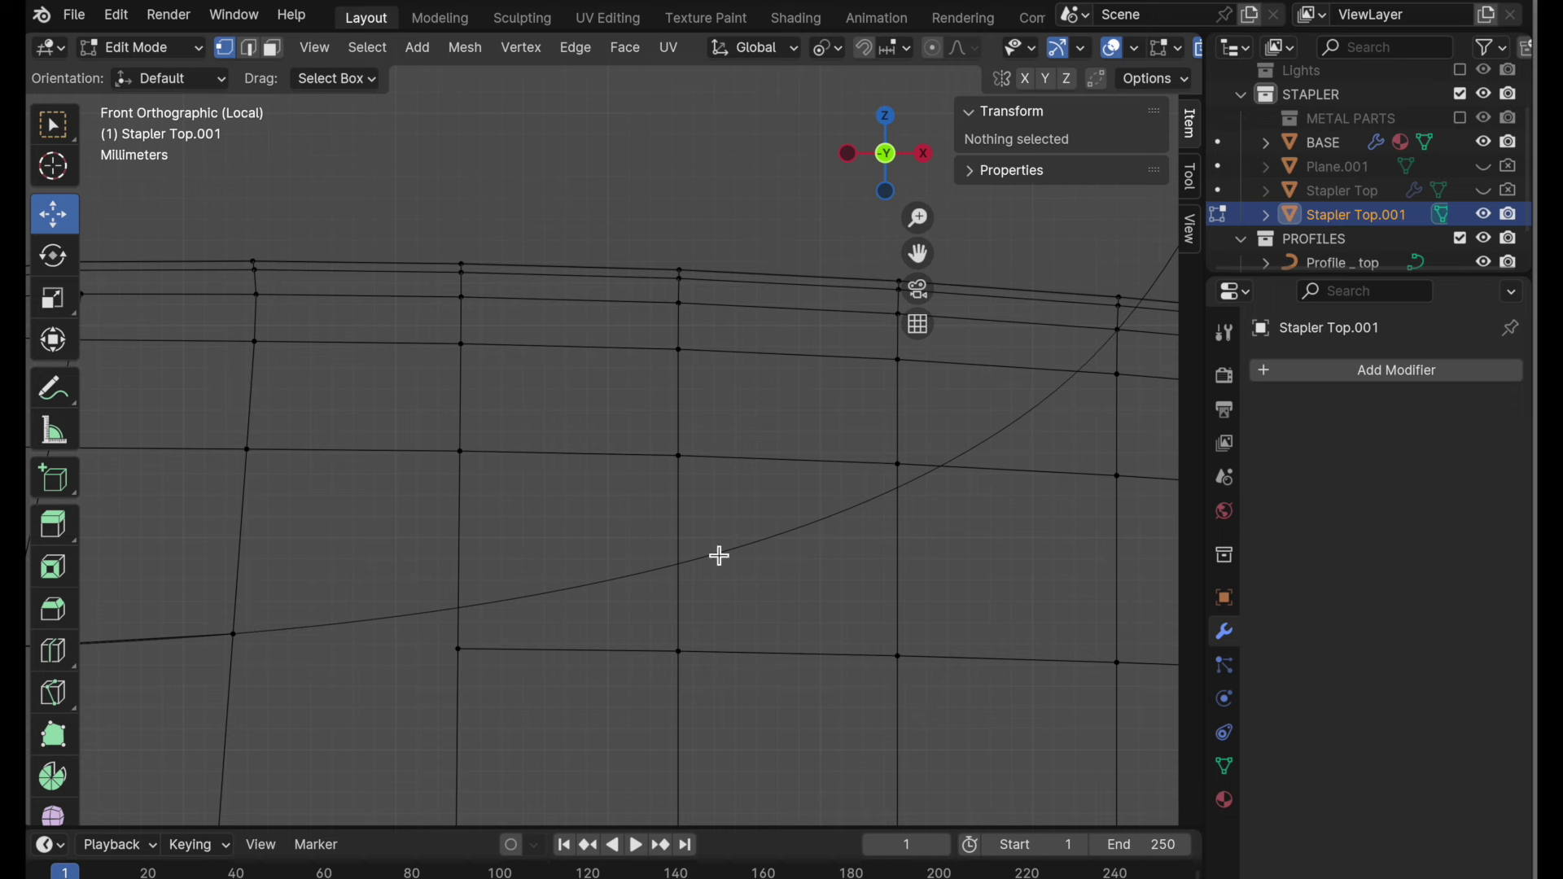
# - Knife-cut the mesh along Top Curve from the raised vertex to the body's upper edge, placing a point at each edge crossing
pyautogui.press('k')
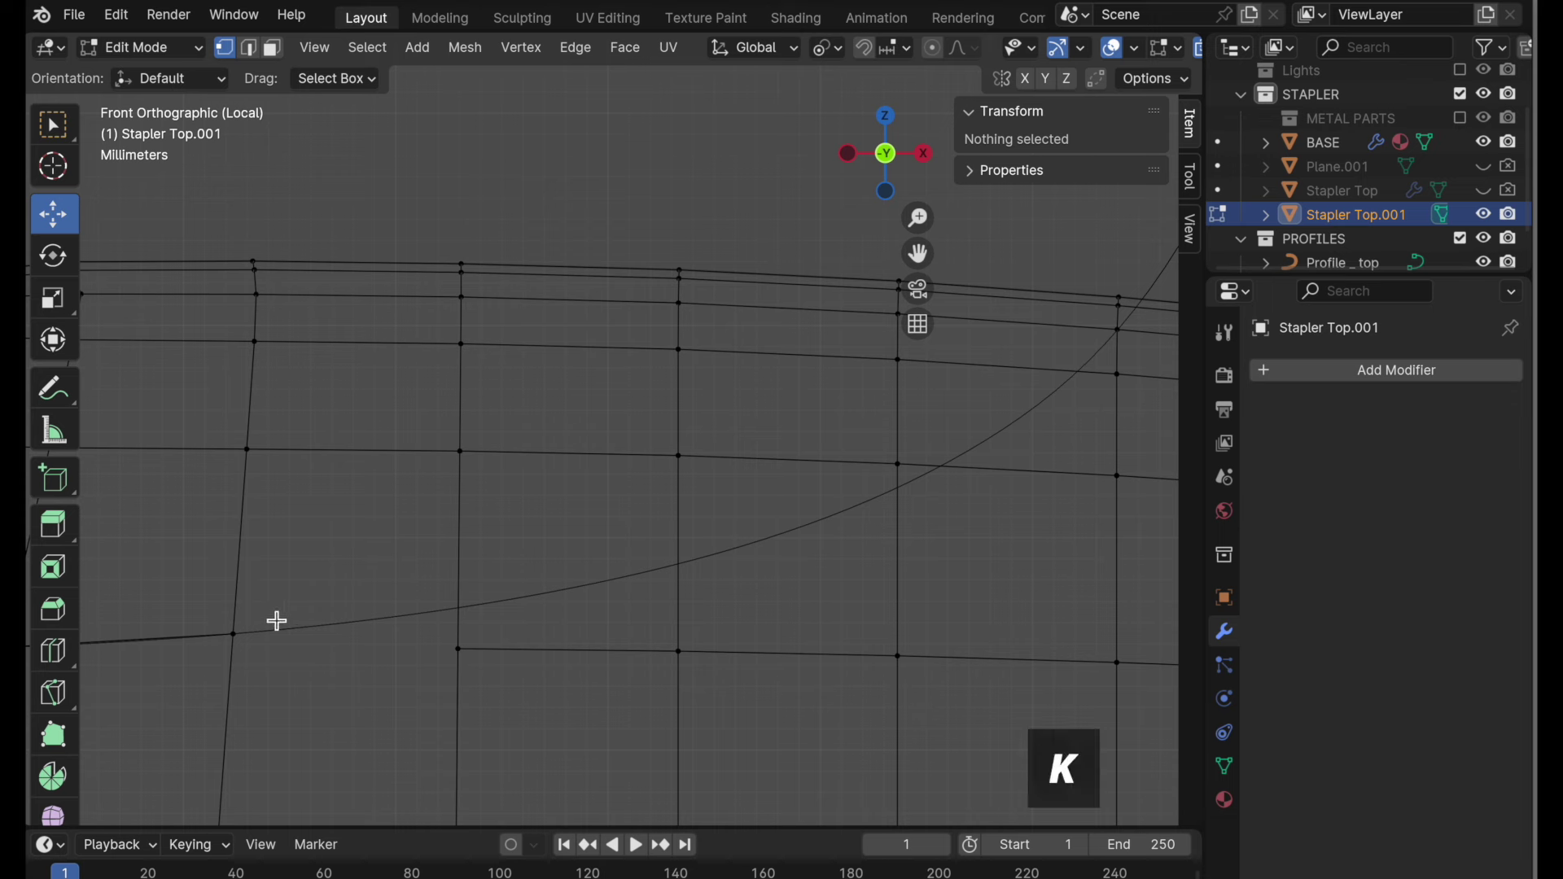
pyautogui.click(234, 634)
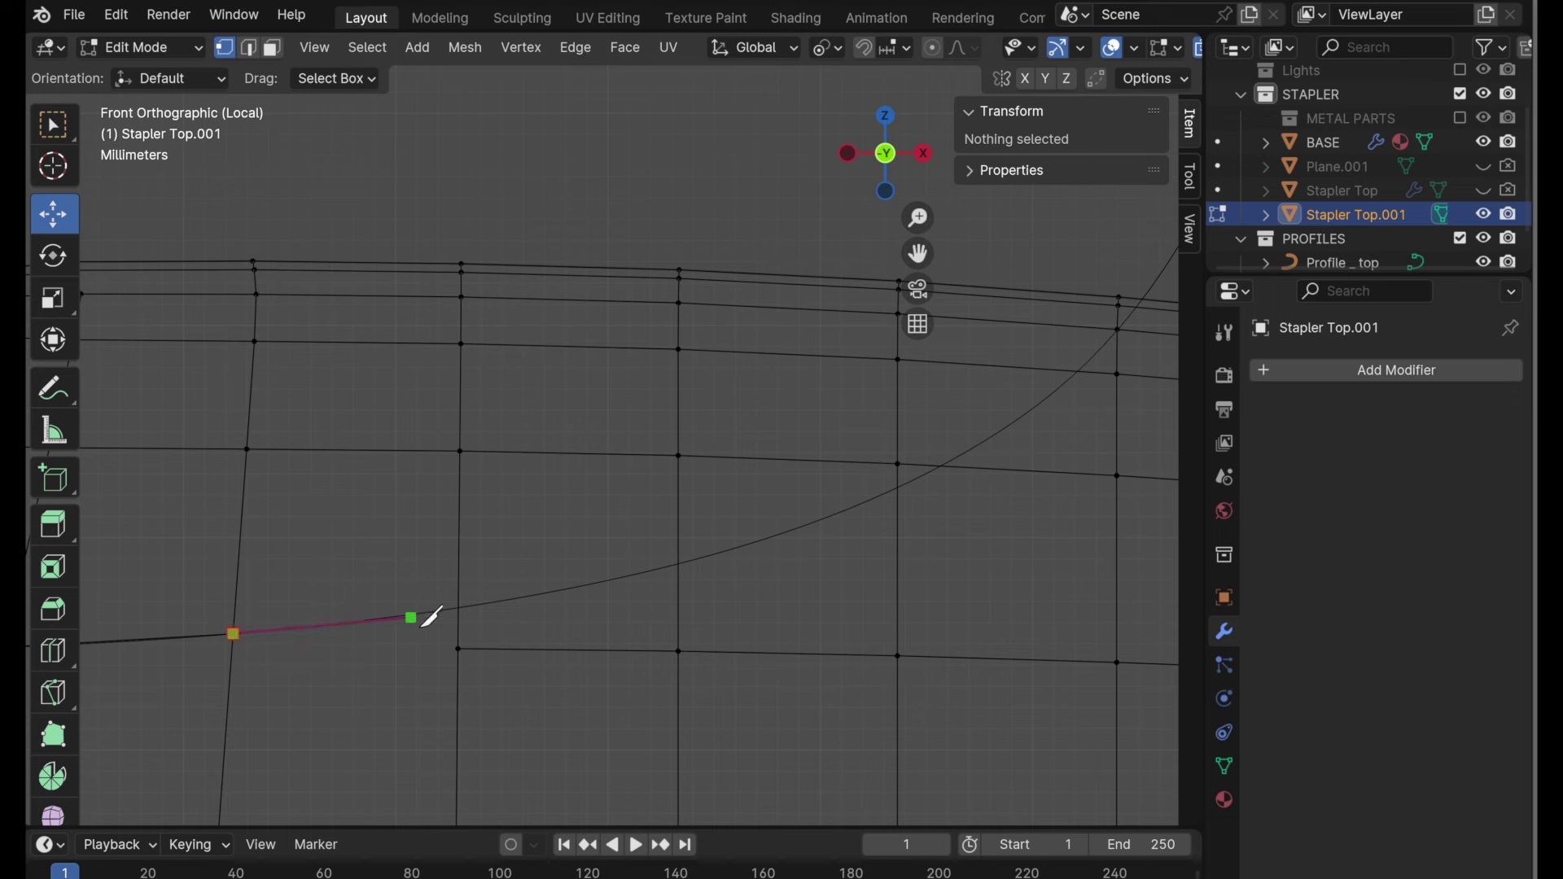
pyautogui.click(460, 609)
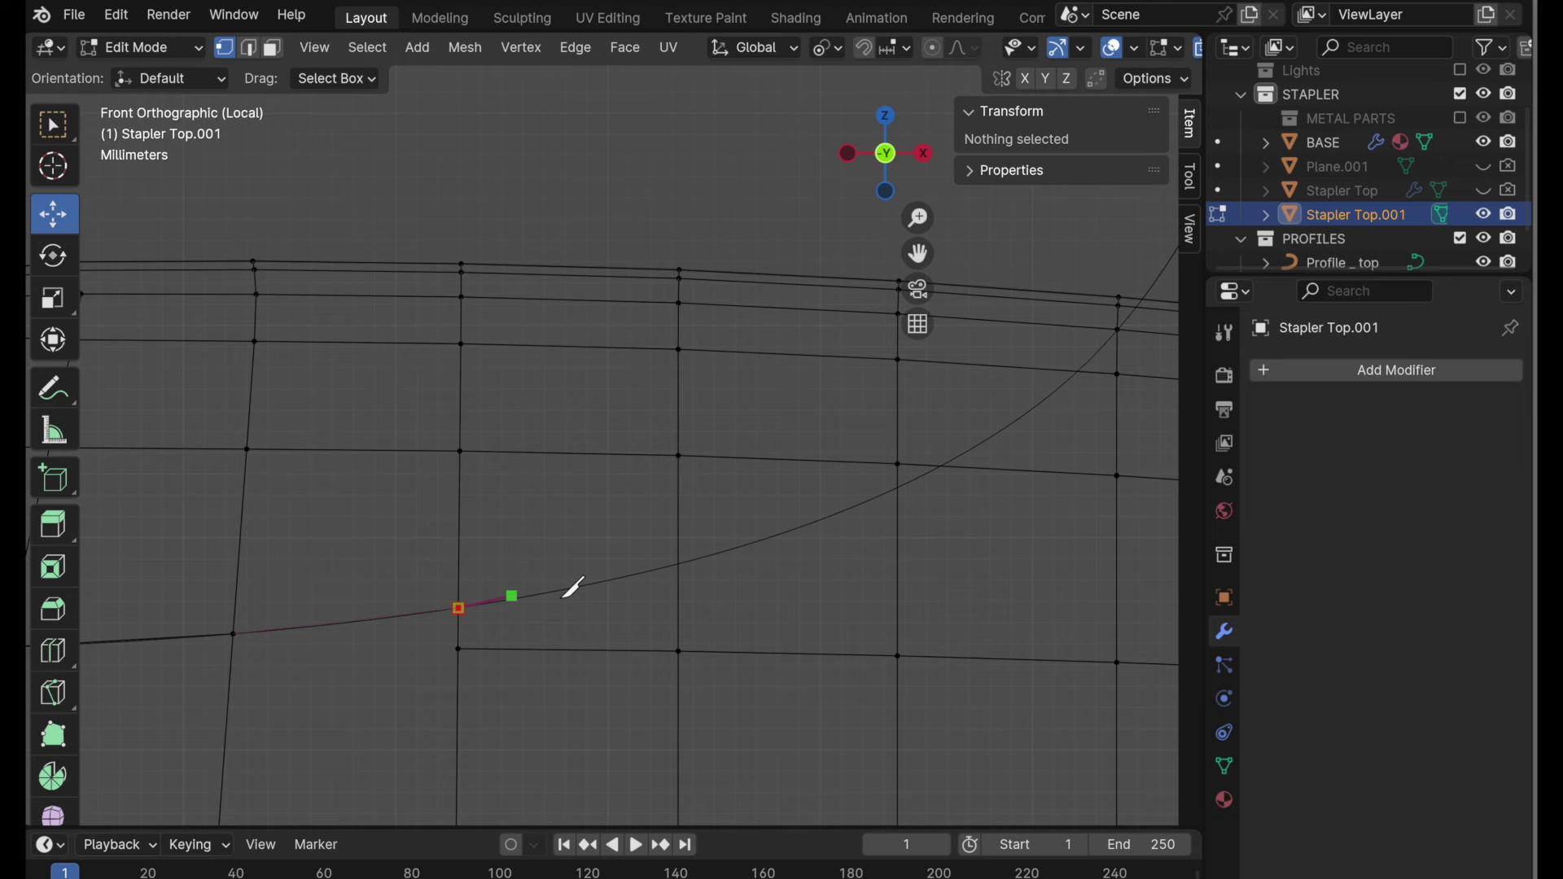
pyautogui.click(679, 568)
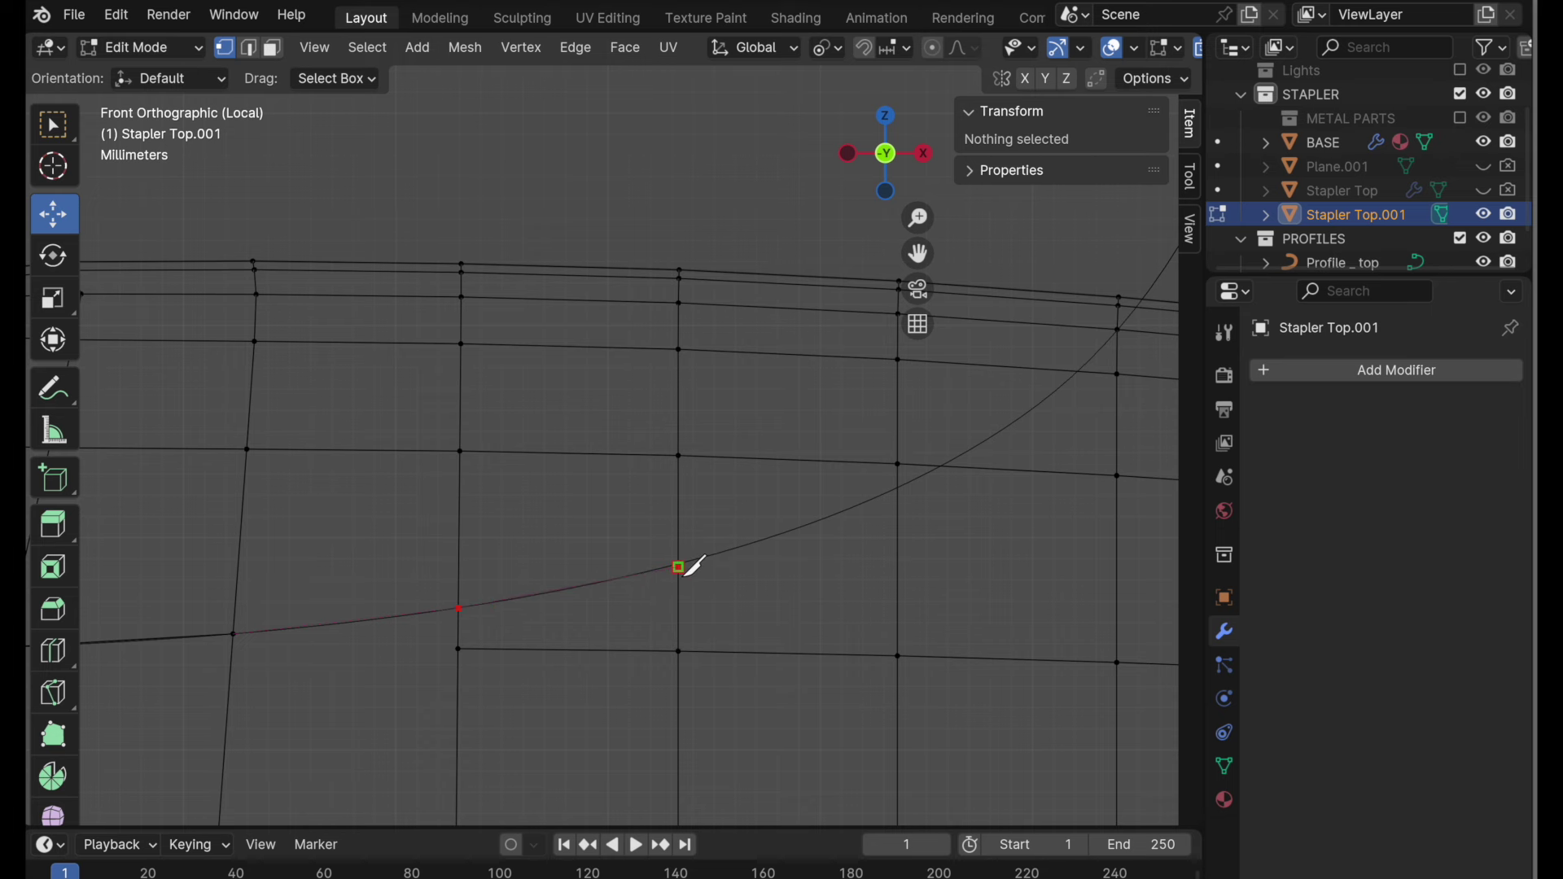
pyautogui.click(899, 492)
pyautogui.click(946, 465)
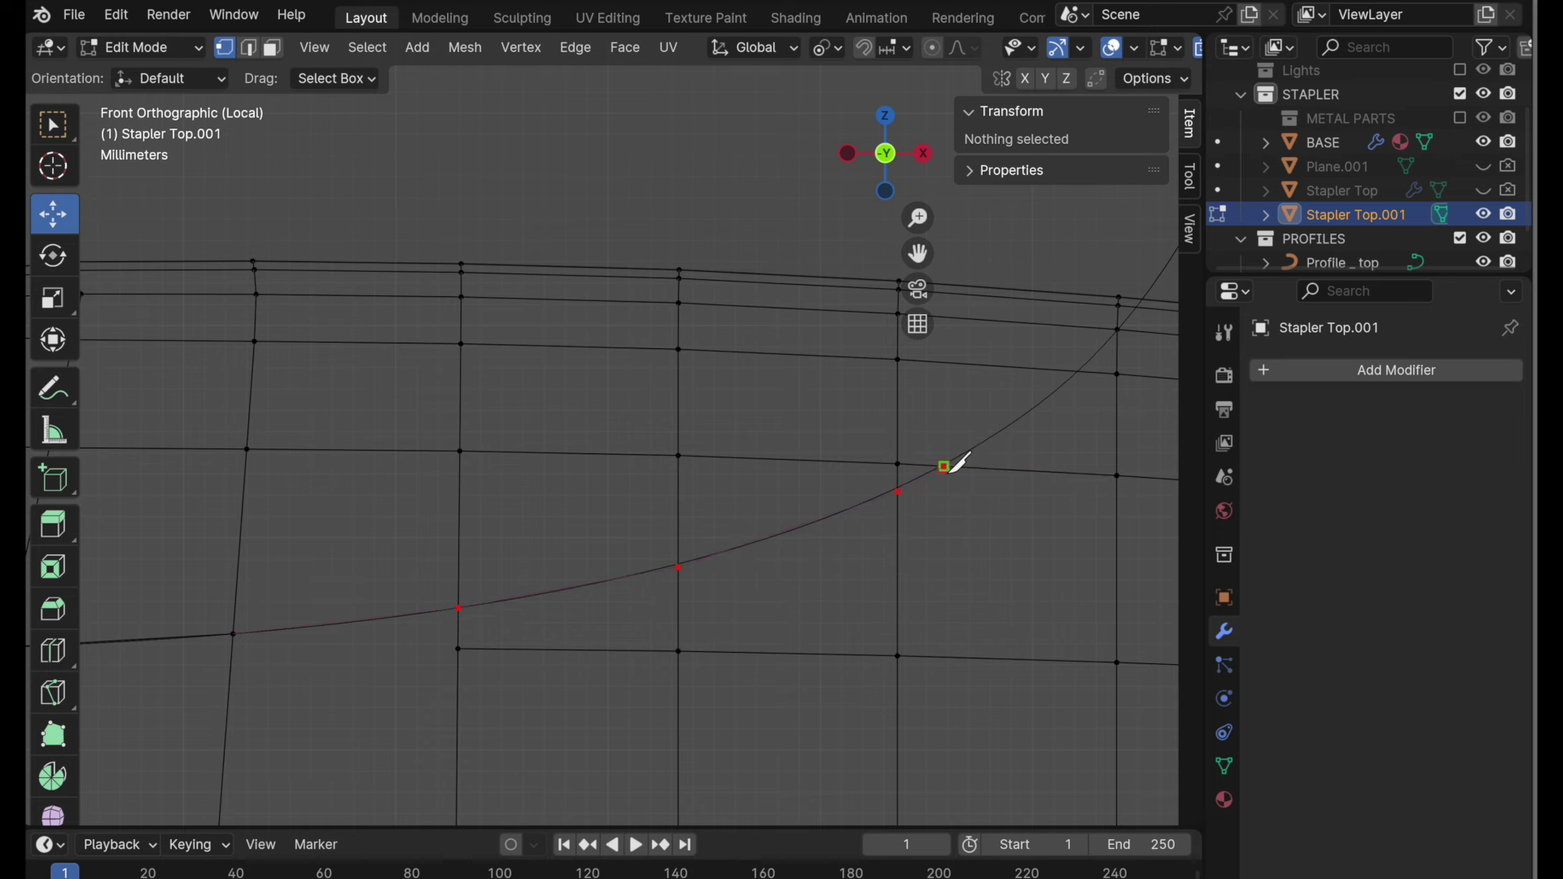
pyautogui.click(1078, 374)
pyautogui.keyDown('shift'); pyautogui.moveTo(1011, 445); pyautogui.dragTo(710, 710, button='middle'); pyautogui.keyUp('shift')
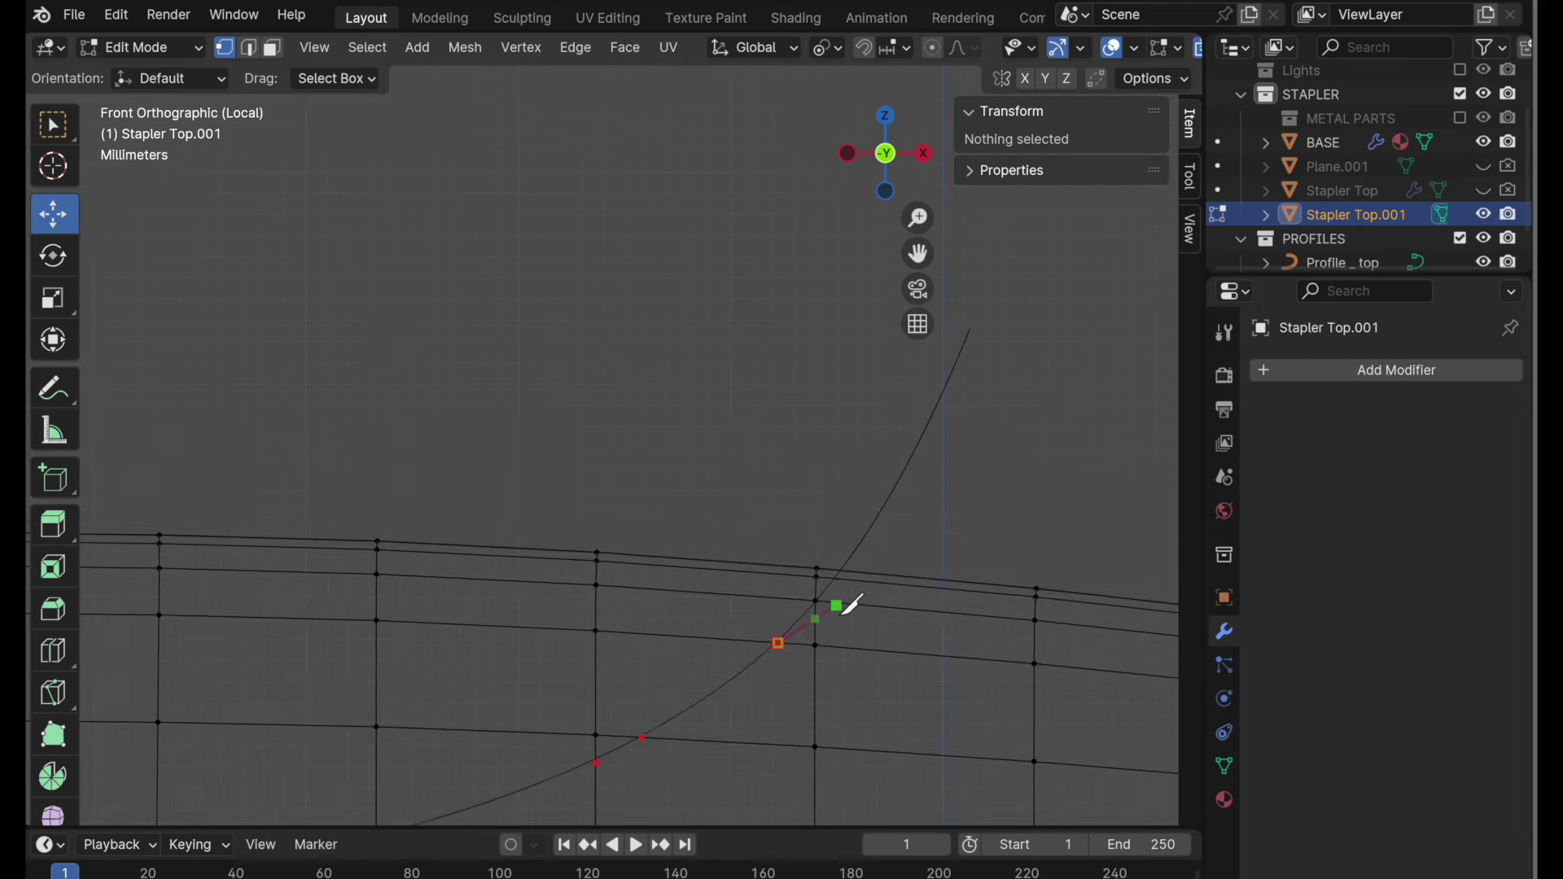
pyautogui.keyDown('ctrl'); pyautogui.moveTo(836, 606); pyautogui.dragTo(1012, 394, button='middle'); pyautogui.keyUp('ctrl')
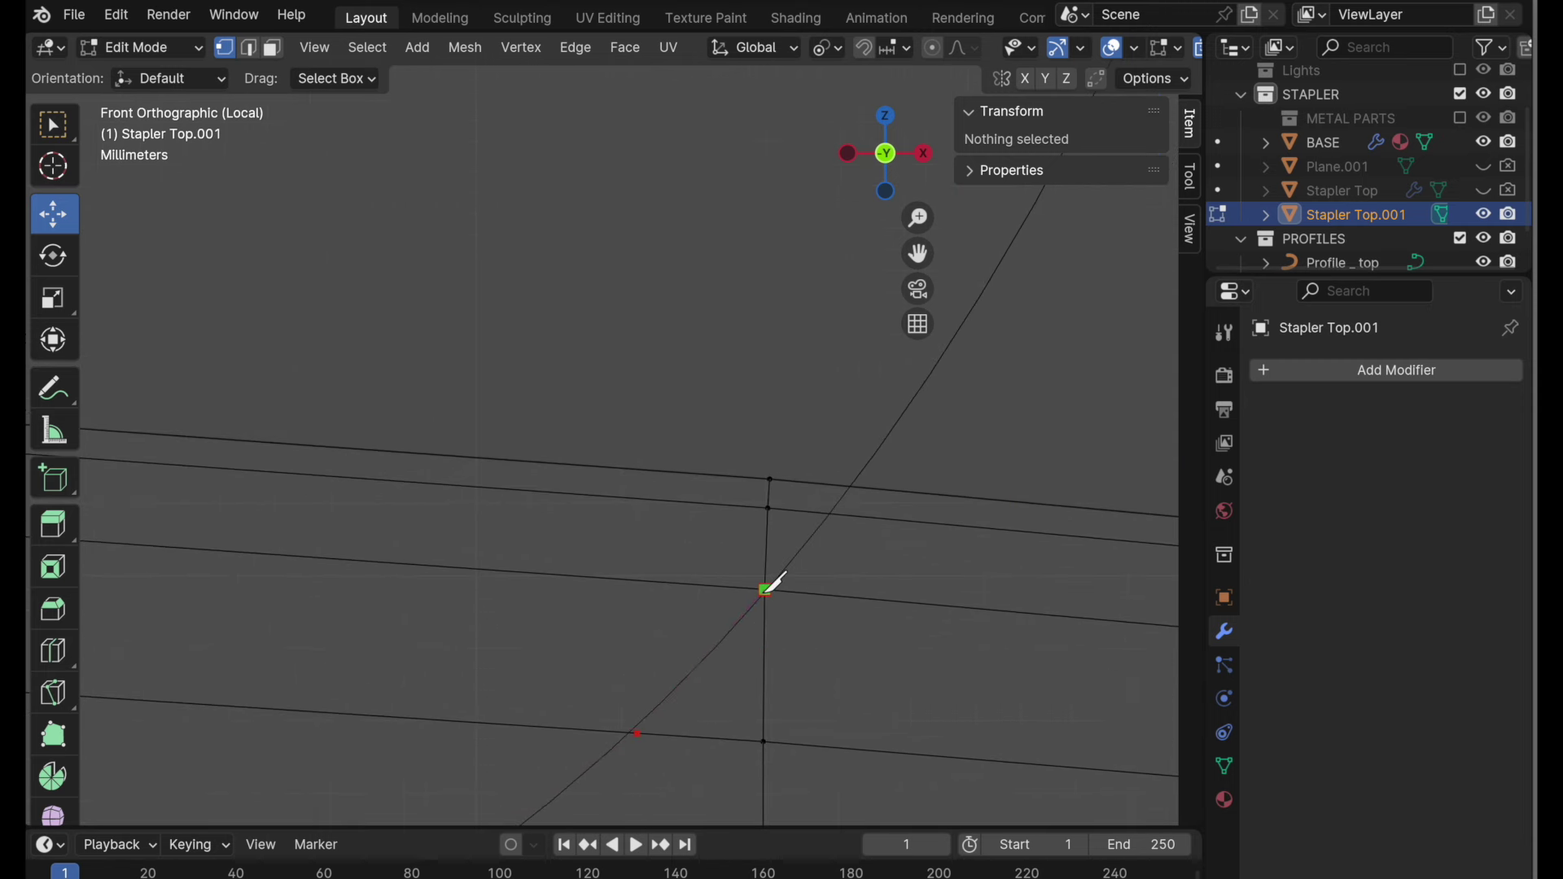
pyautogui.click(766, 589)
pyautogui.click(831, 514)
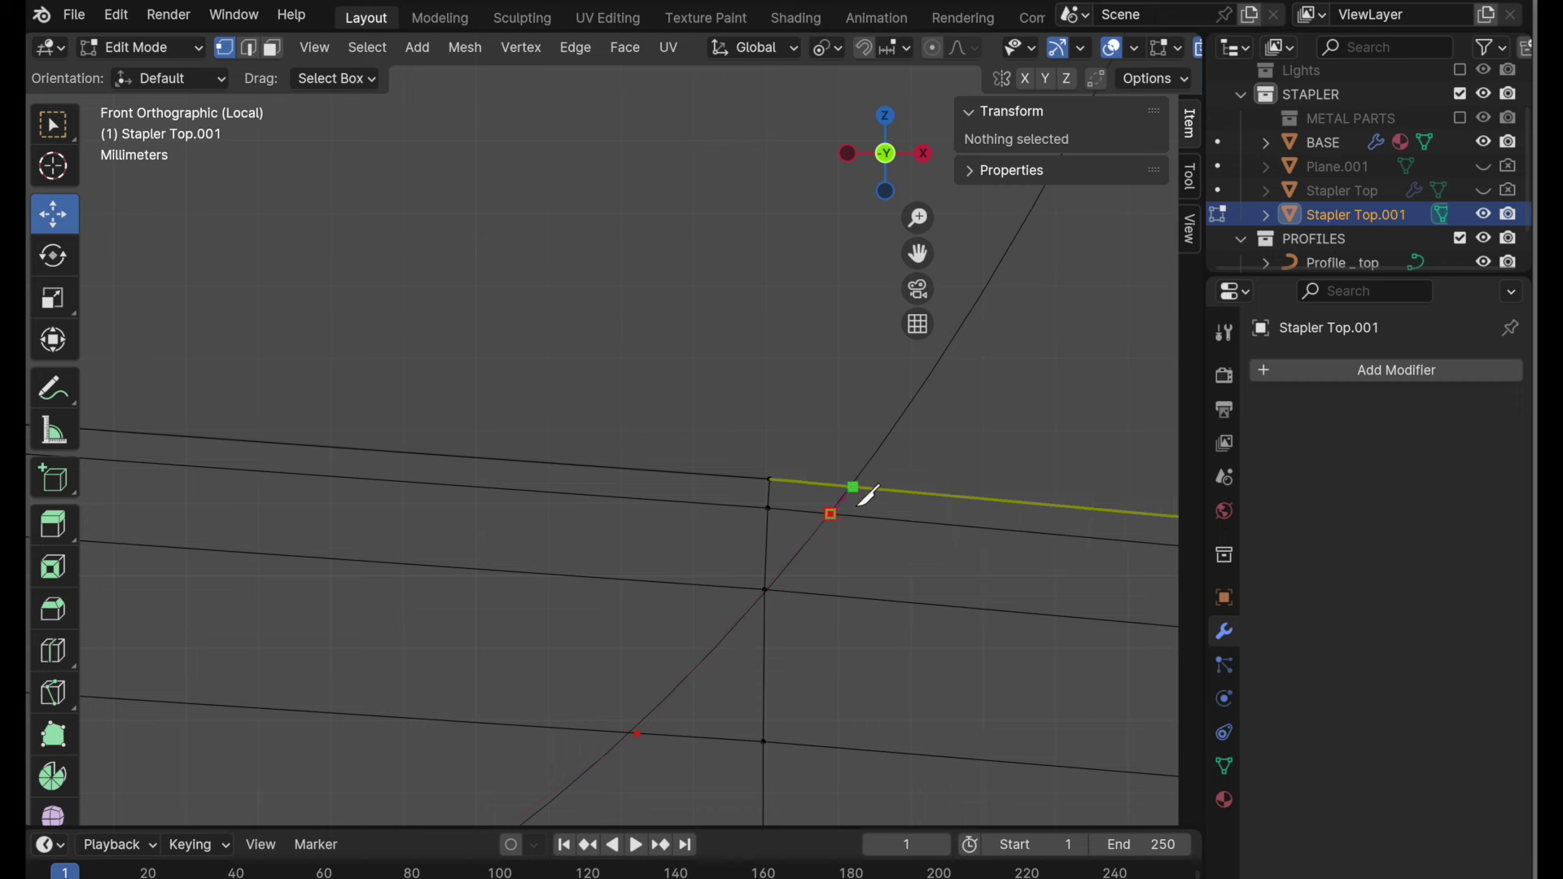
pyautogui.click(853, 489)
pyautogui.press('Return')
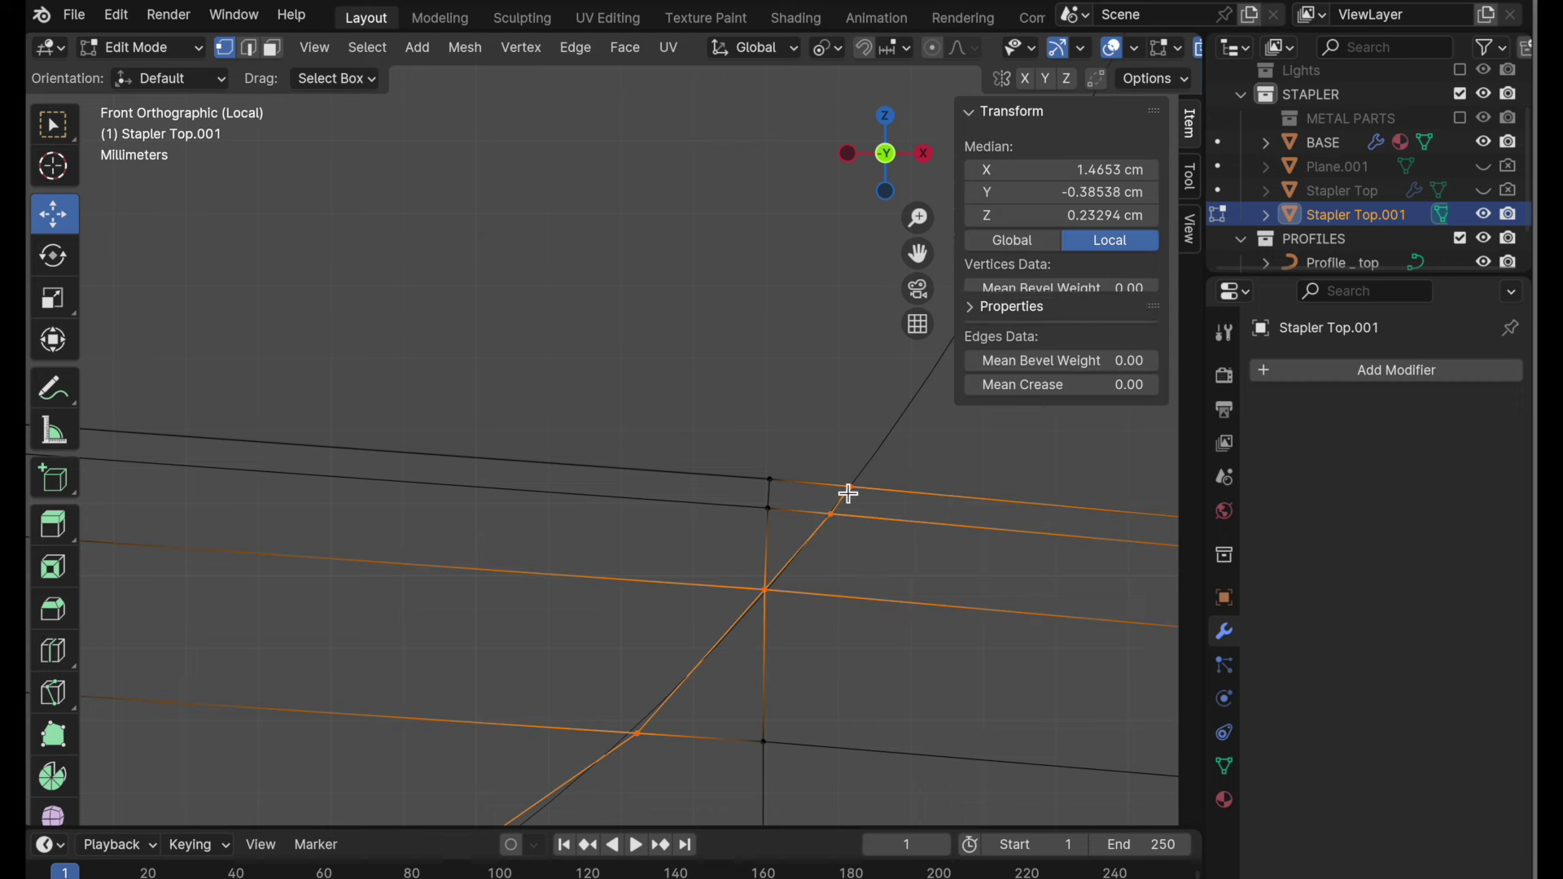
# - Clear the selection and dissolve the short vertical edges between the raised vertex and the body's upper edge
pyautogui.hotkey('alt', 'a')
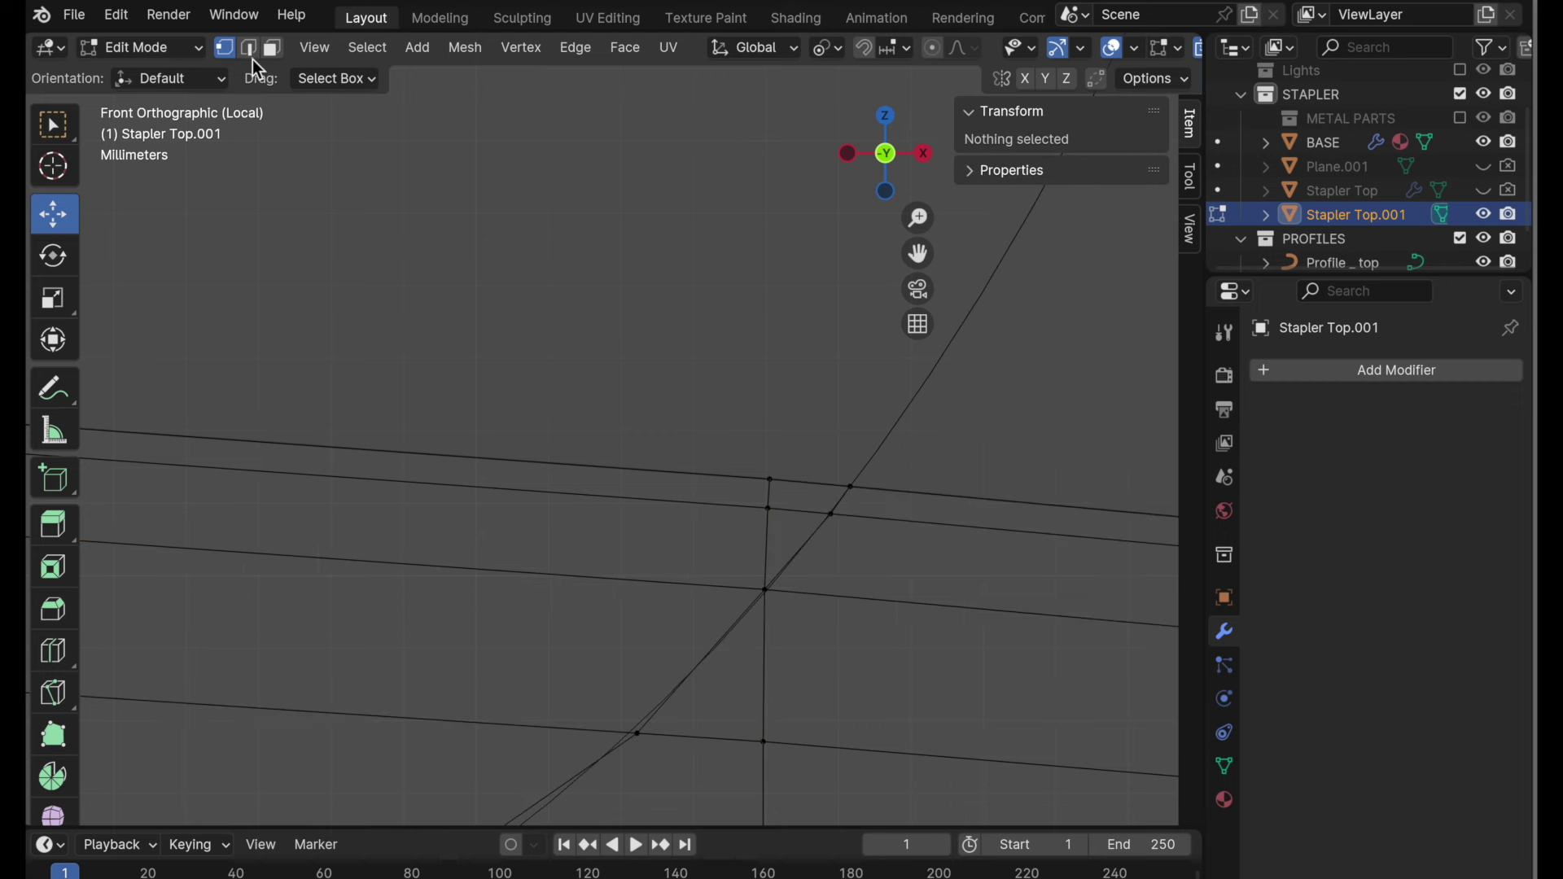
pyautogui.click(770, 549)
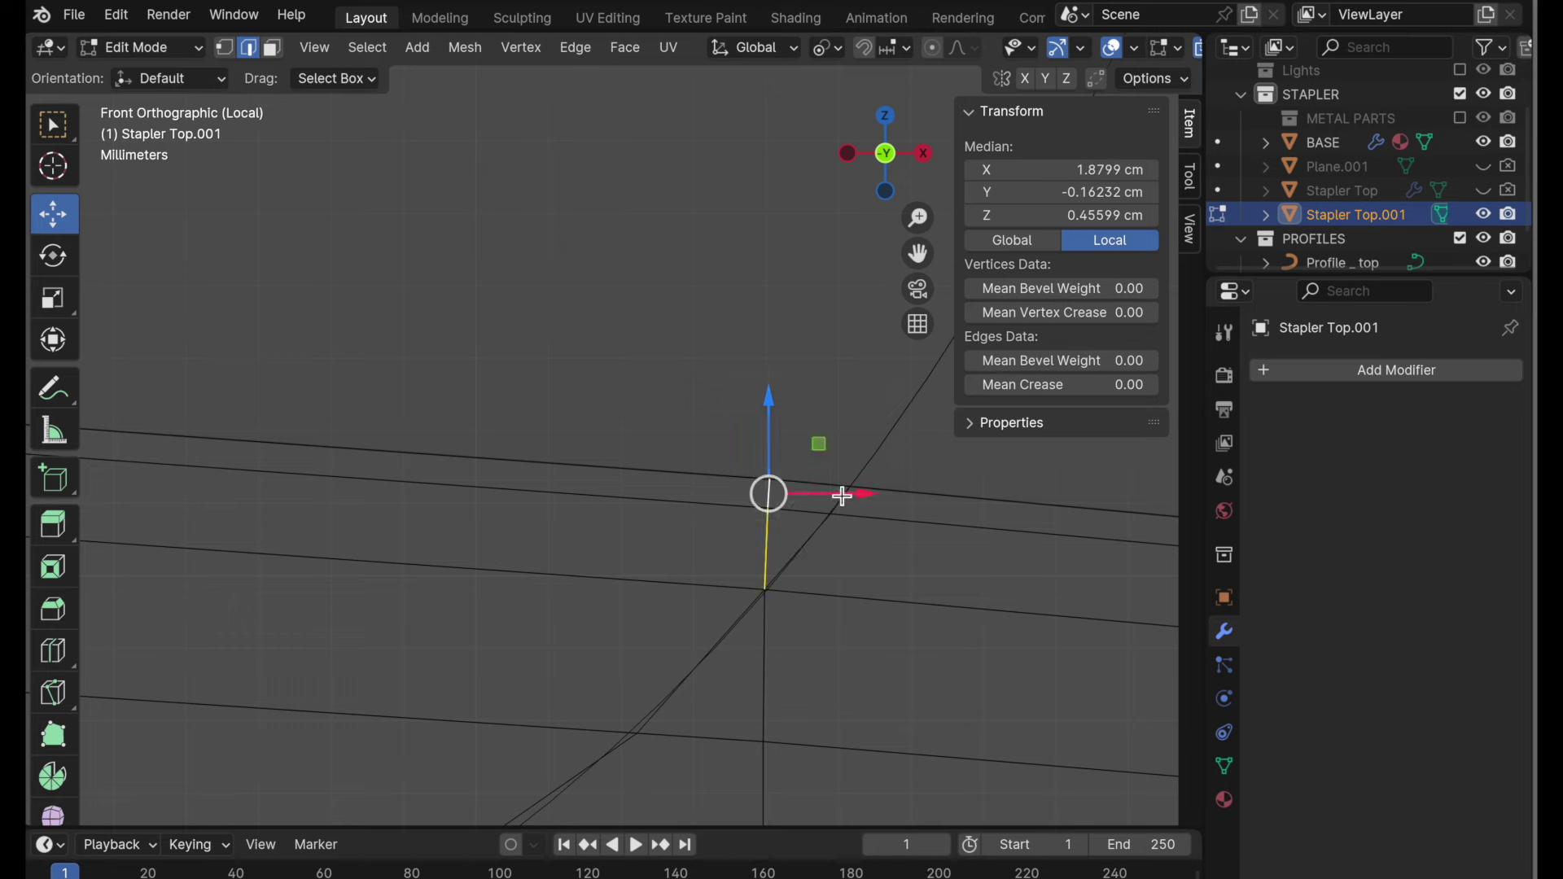
pyautogui.hotkey('ctrl', 'e')
pyautogui.click(853, 736)
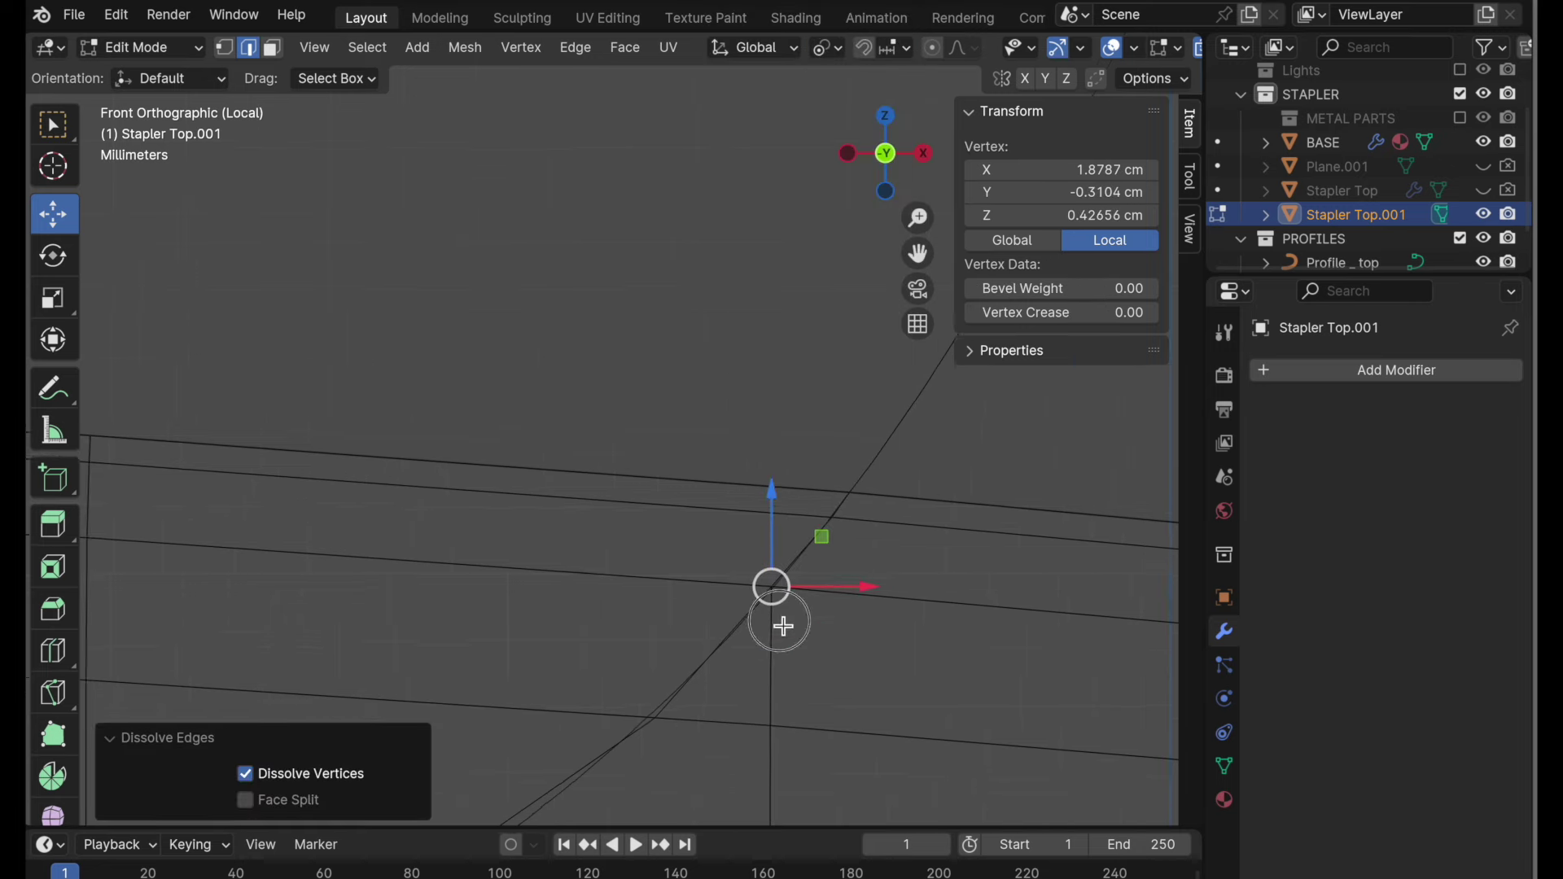
# - Connect two diagonally opposite vertices of the face just above Top Curve, two columns to the -X side of the raised vertex, and clear the selection
pyautogui.scroll(4, 847, 570)
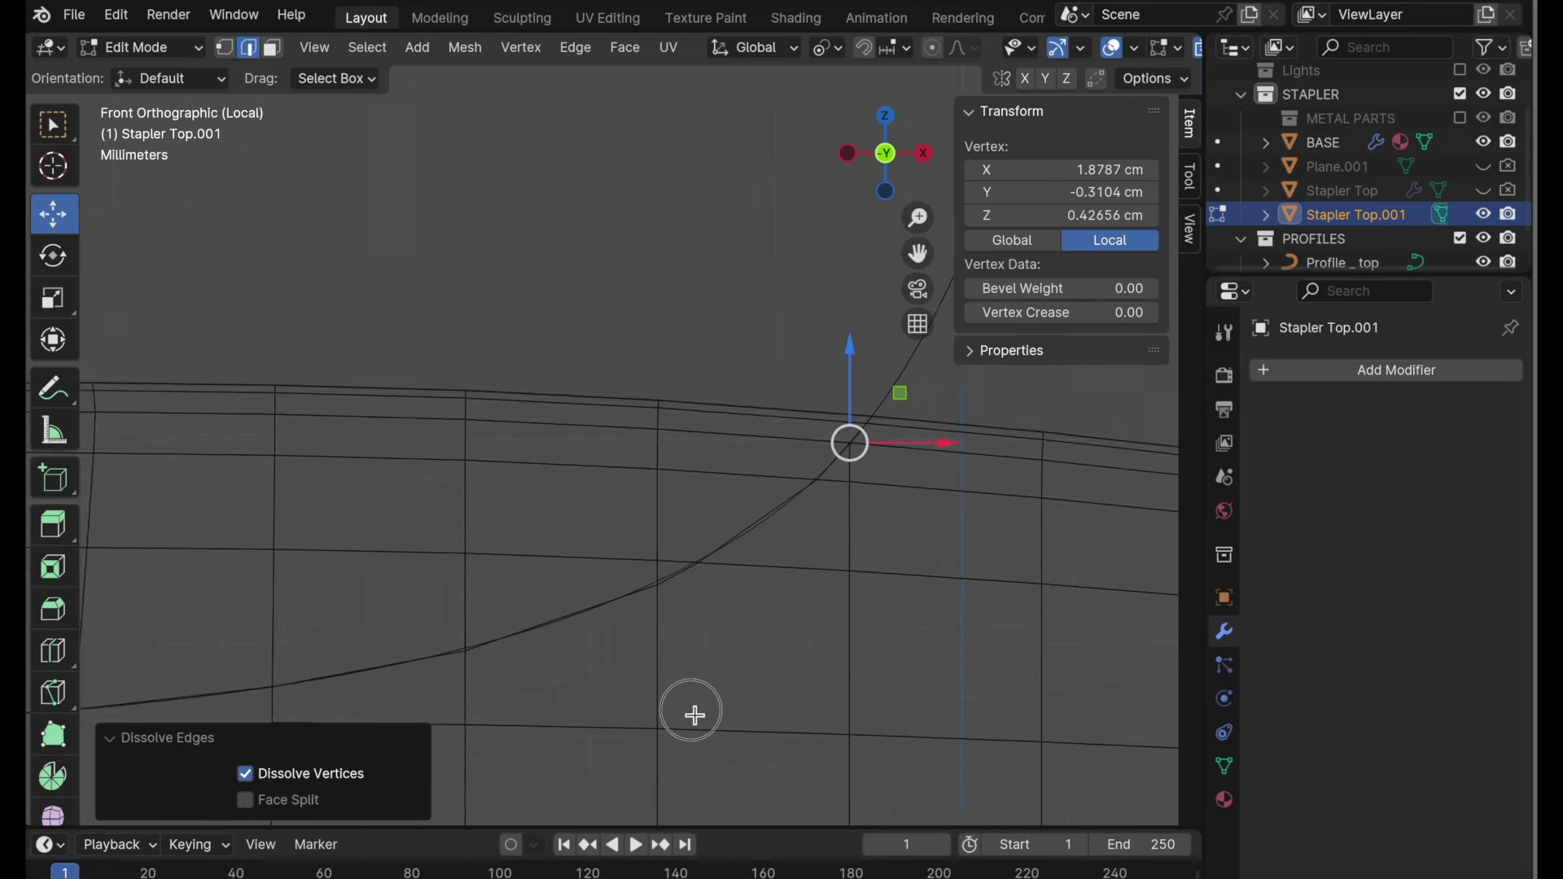
pyautogui.scroll(3, 695, 716)
pyautogui.scroll(3, 855, 627)
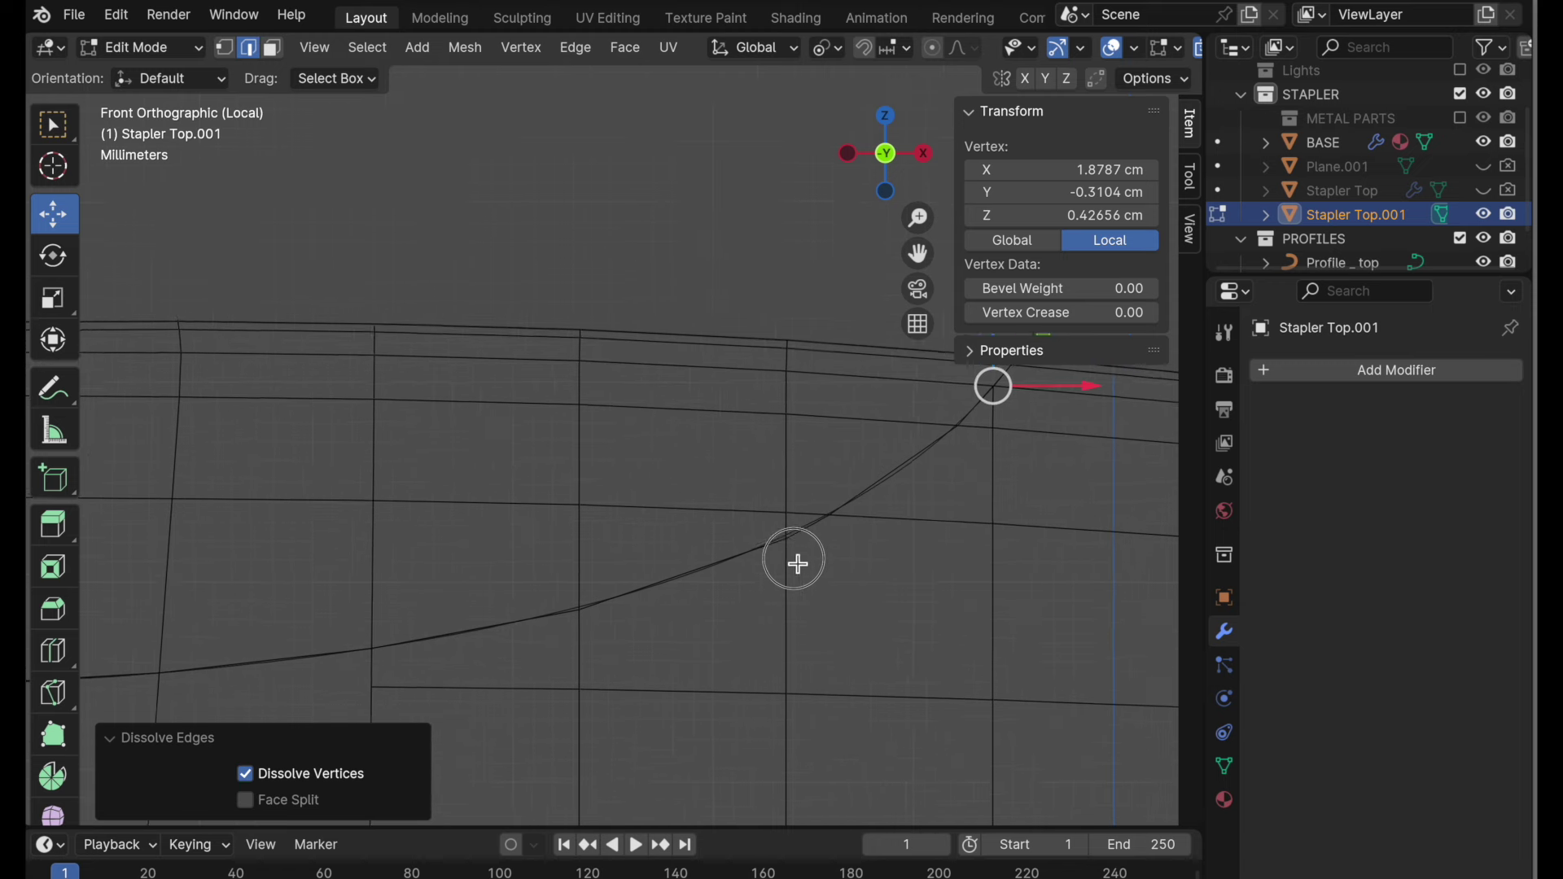
pyautogui.press('c')
pyautogui.scroll(-3, 814, 570)
pyautogui.press('Escape')
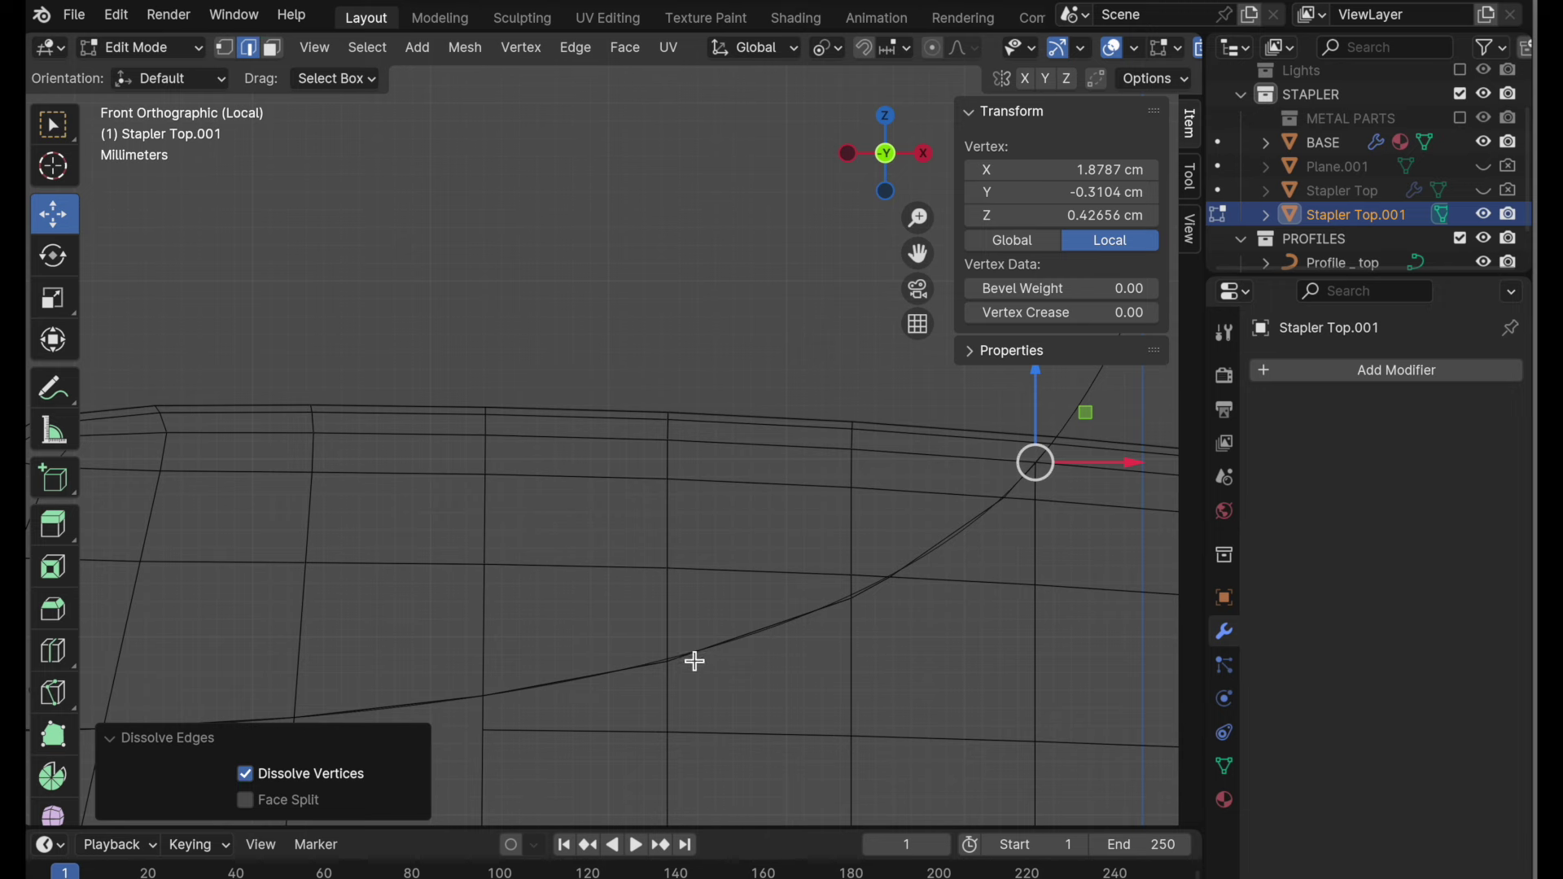
pyautogui.keyDown('shift'); pyautogui.moveTo(993, 534); pyautogui.dragTo(928, 461, button='middle'); pyautogui.keyUp('shift')
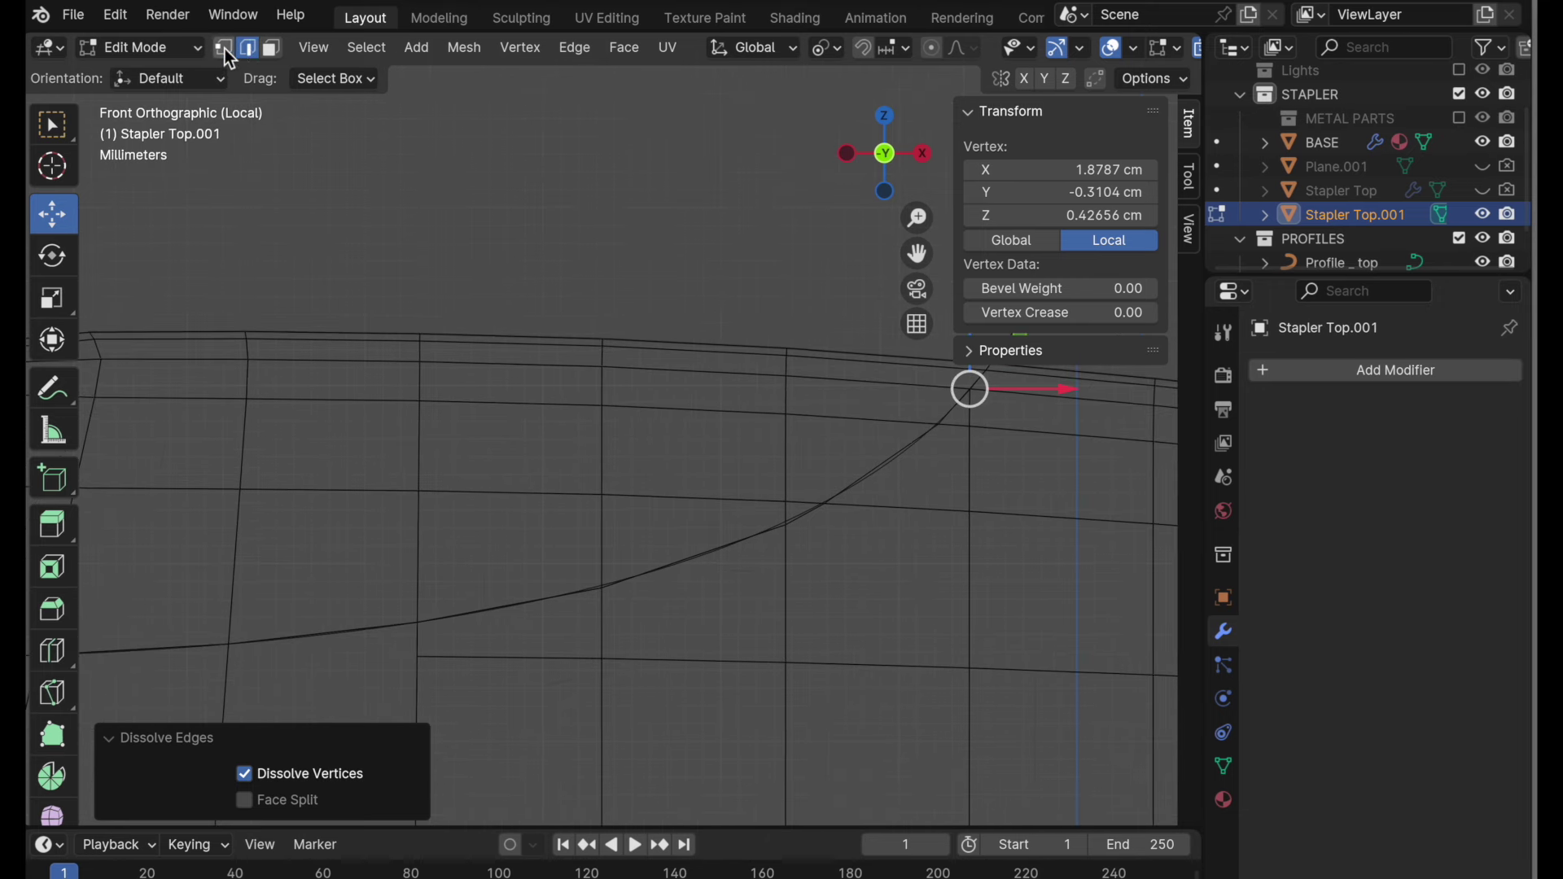
pyautogui.click(224, 48)
pyautogui.keyDown('shift'); pyautogui.moveTo(766, 305); pyautogui.dragTo(819, 337, button='middle'); pyautogui.keyUp('shift')
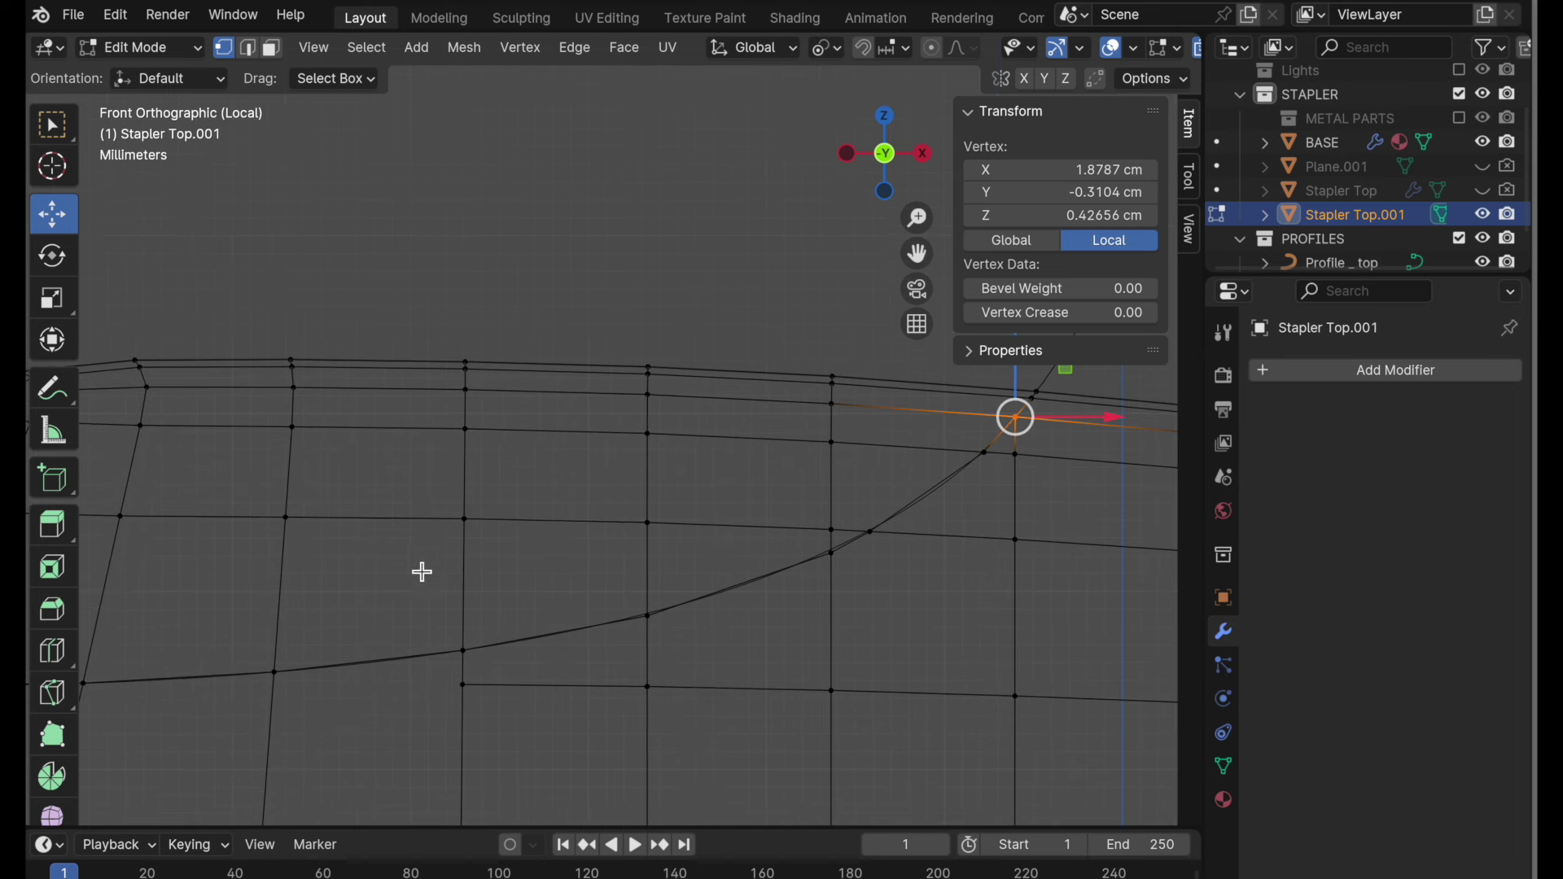
pyautogui.keyDown('shift'); pyautogui.moveTo(495, 551); pyautogui.dragTo(365, 578, button='middle'); pyautogui.keyUp('shift')
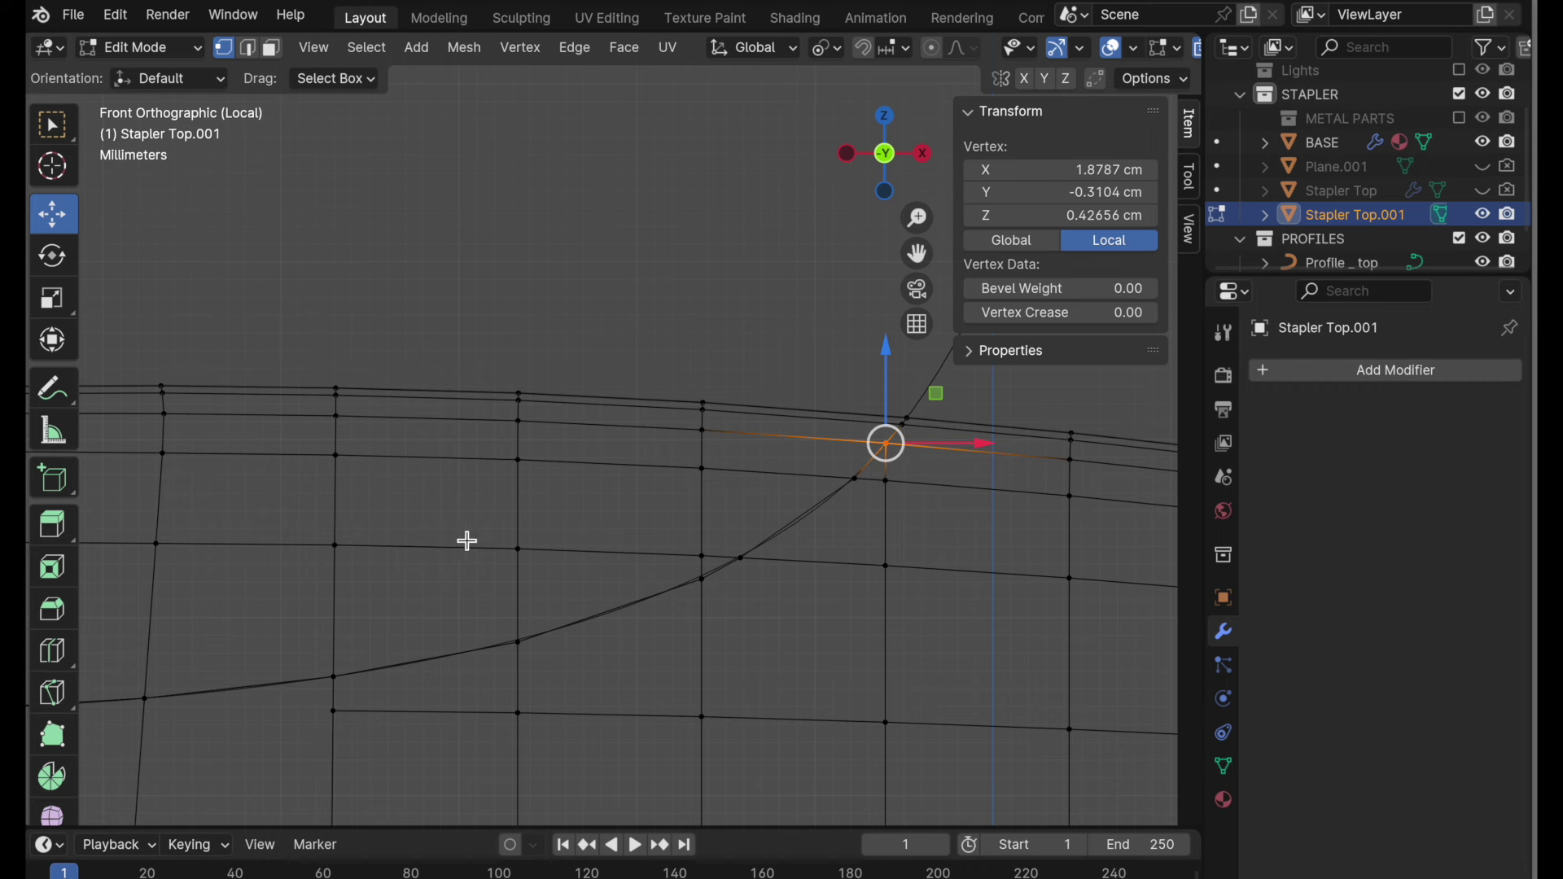
pyautogui.scroll(2, 554, 517)
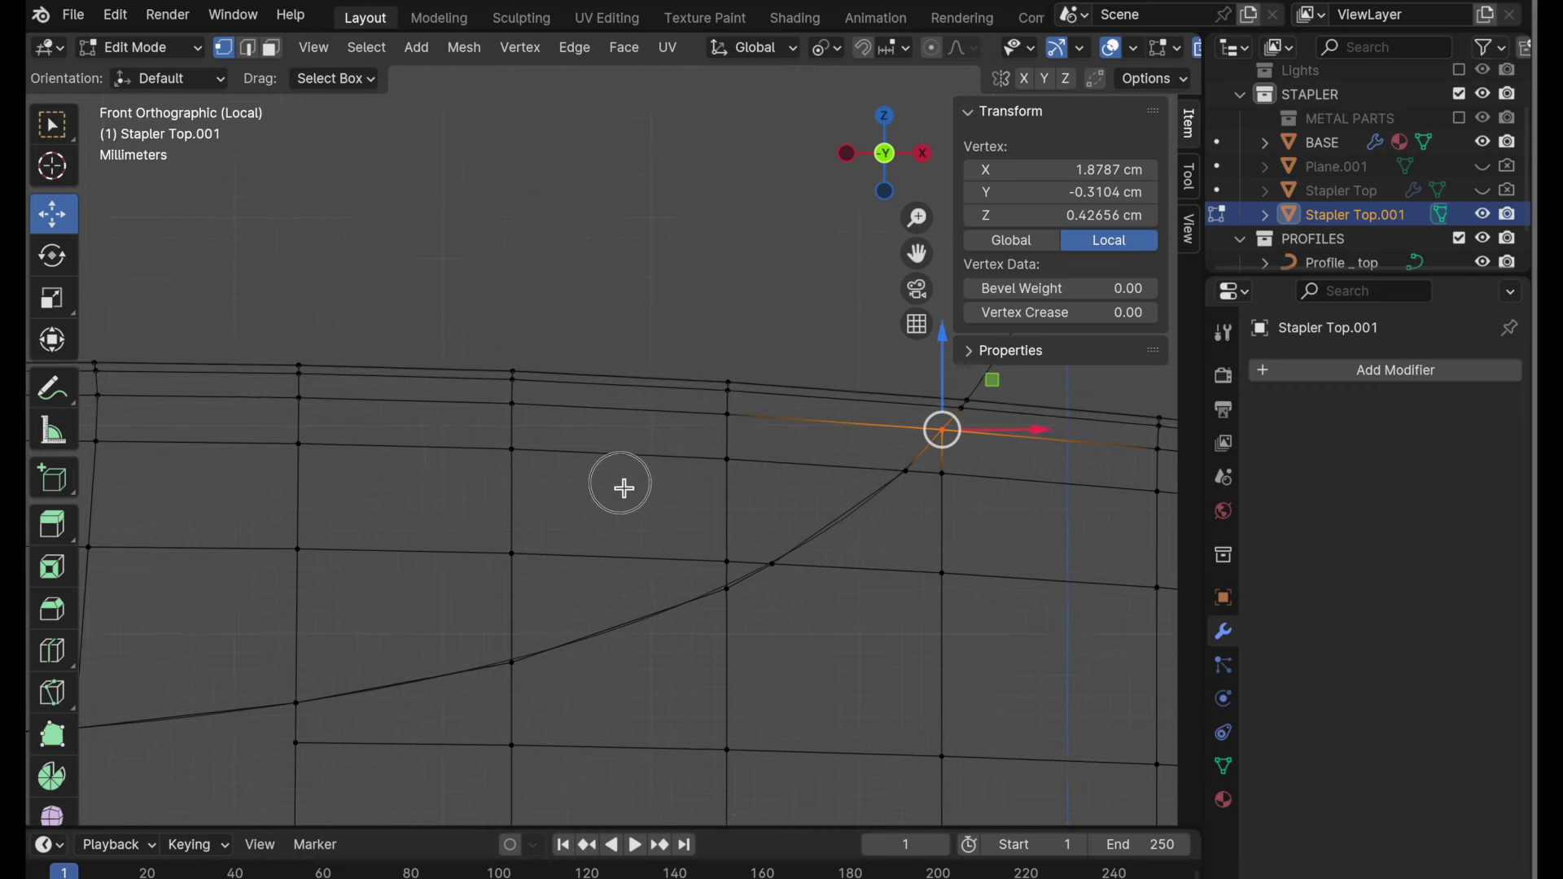
pyautogui.click(755, 449)
pyautogui.keyDown('shift'); pyautogui.click(512, 563); pyautogui.keyUp('shift')
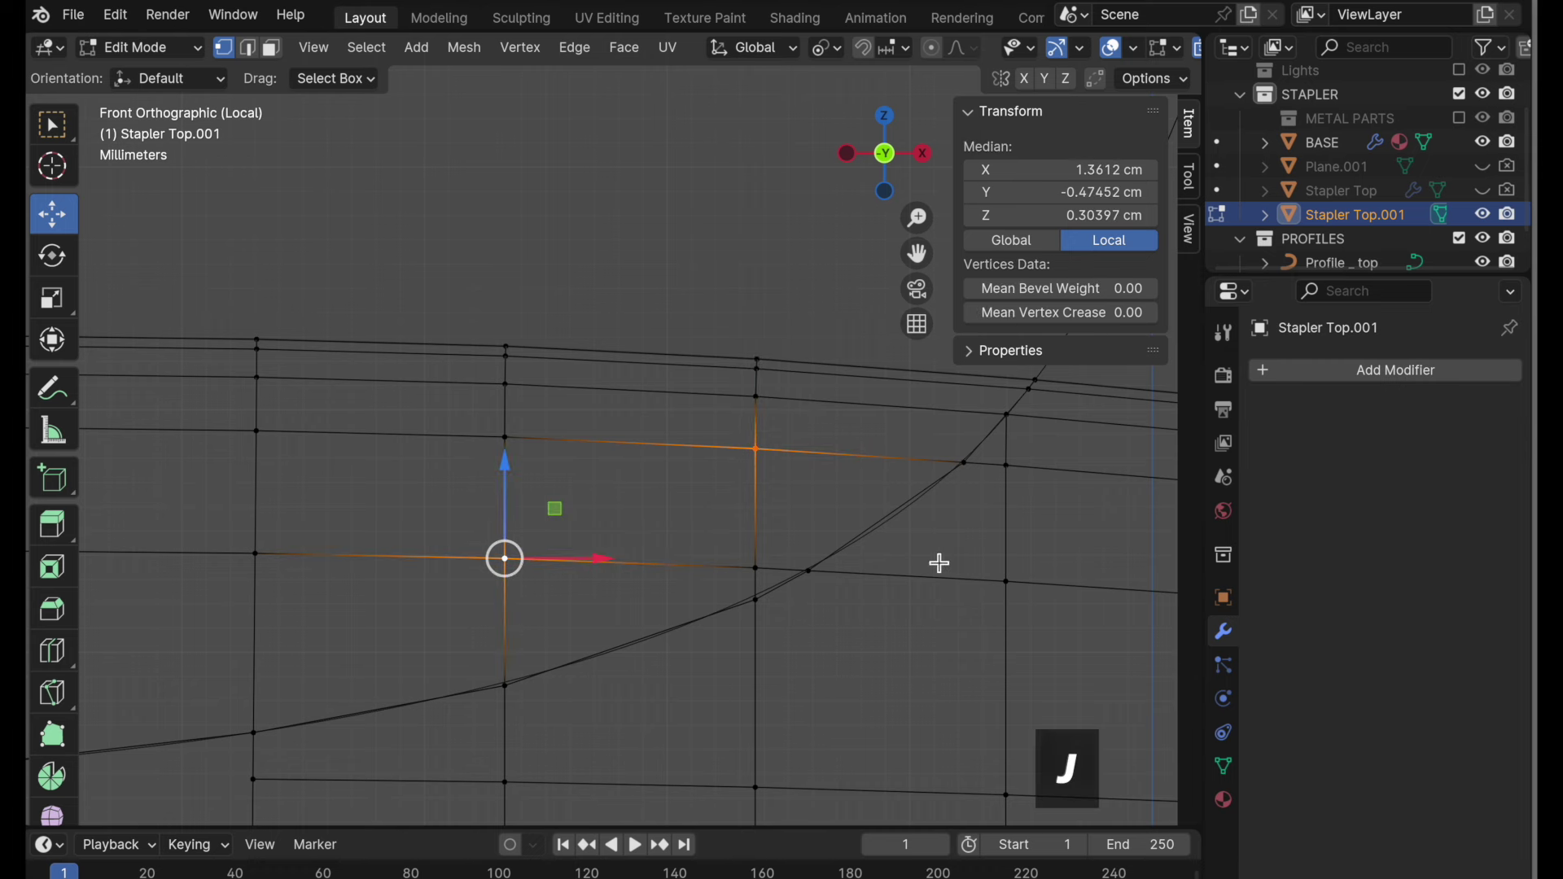
pyautogui.press('j')
pyautogui.click(801, 250)
# - Dissolve the two horizontal edge segments running from the diagonal's lower end to their crossing with Top Curve
pyautogui.keyDown('shift'); pyautogui.scroll(-3, 723, 429); pyautogui.keyUp('shift')
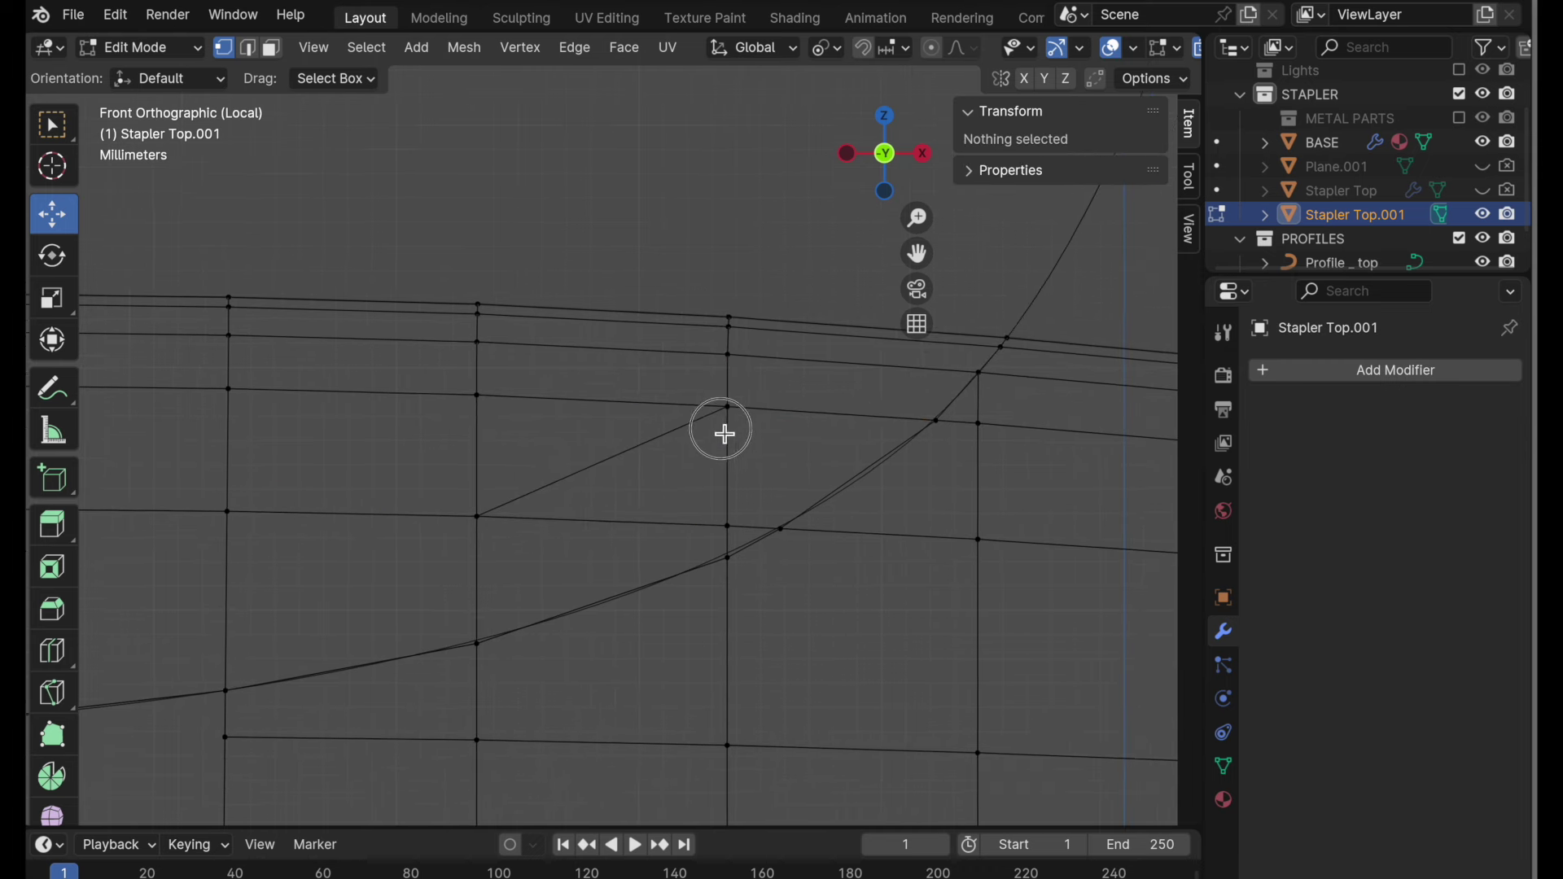
pyautogui.scroll(2, 745, 517)
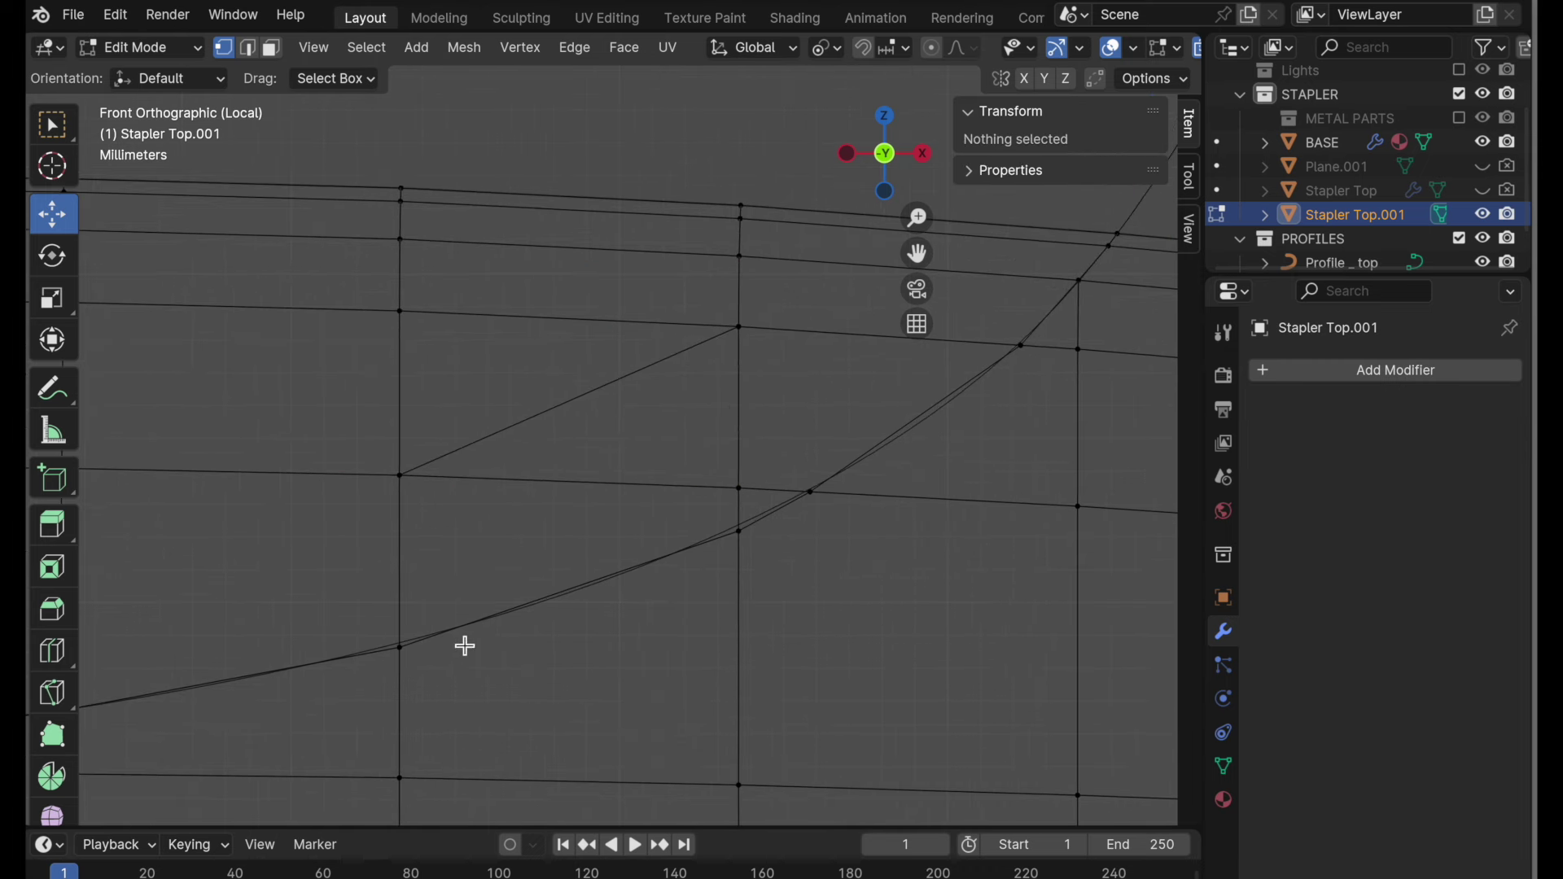
pyautogui.click(249, 48)
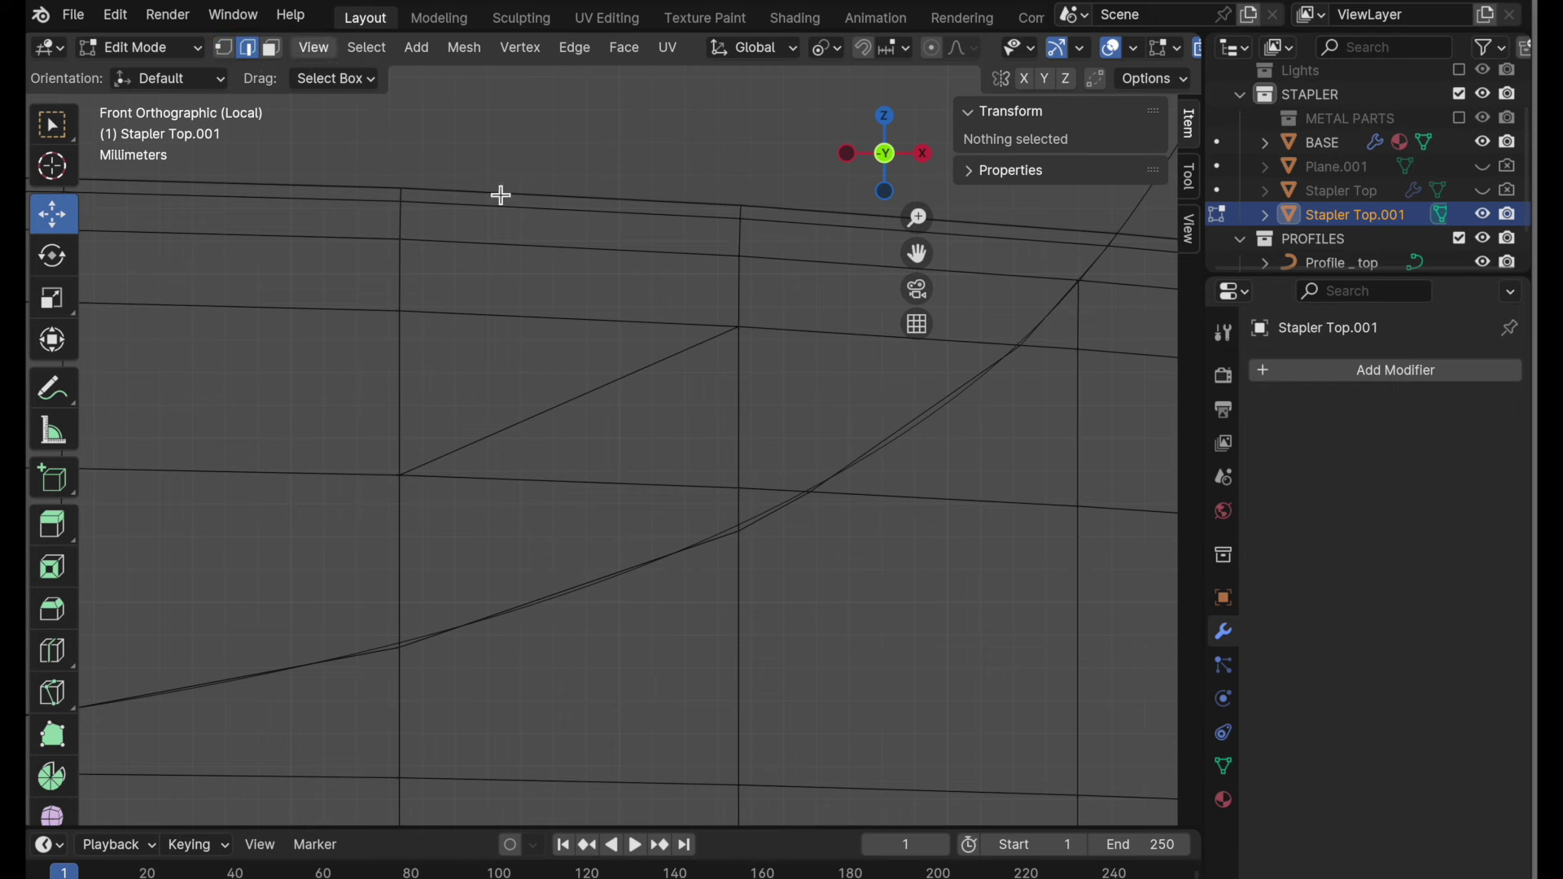
pyautogui.click(705, 488)
pyautogui.keyDown('shift'); pyautogui.click(765, 489); pyautogui.keyUp('shift')
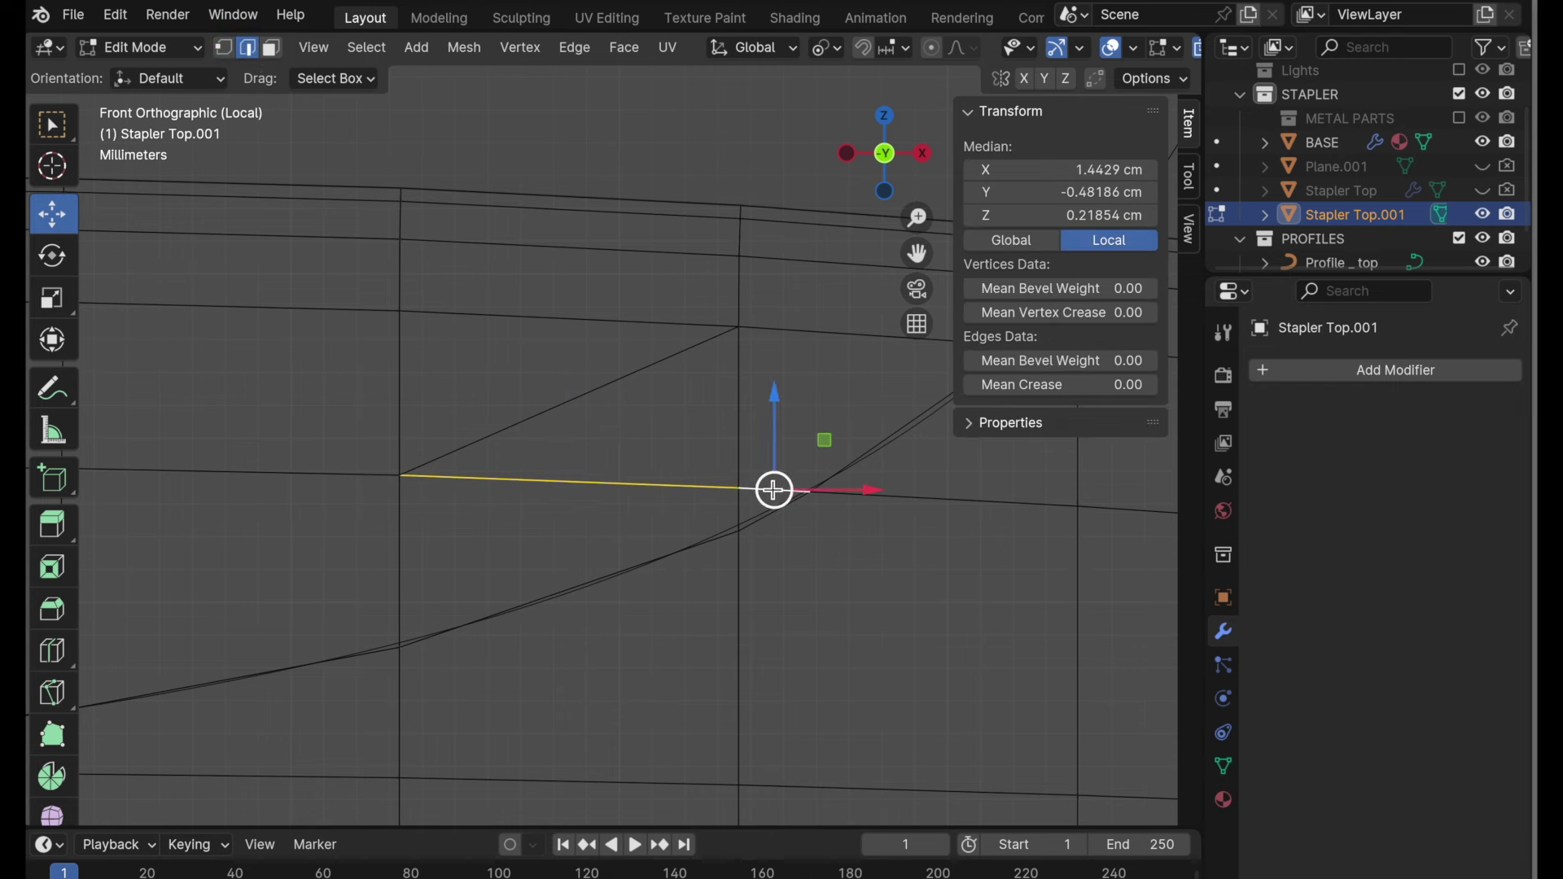
pyautogui.press('super+e')
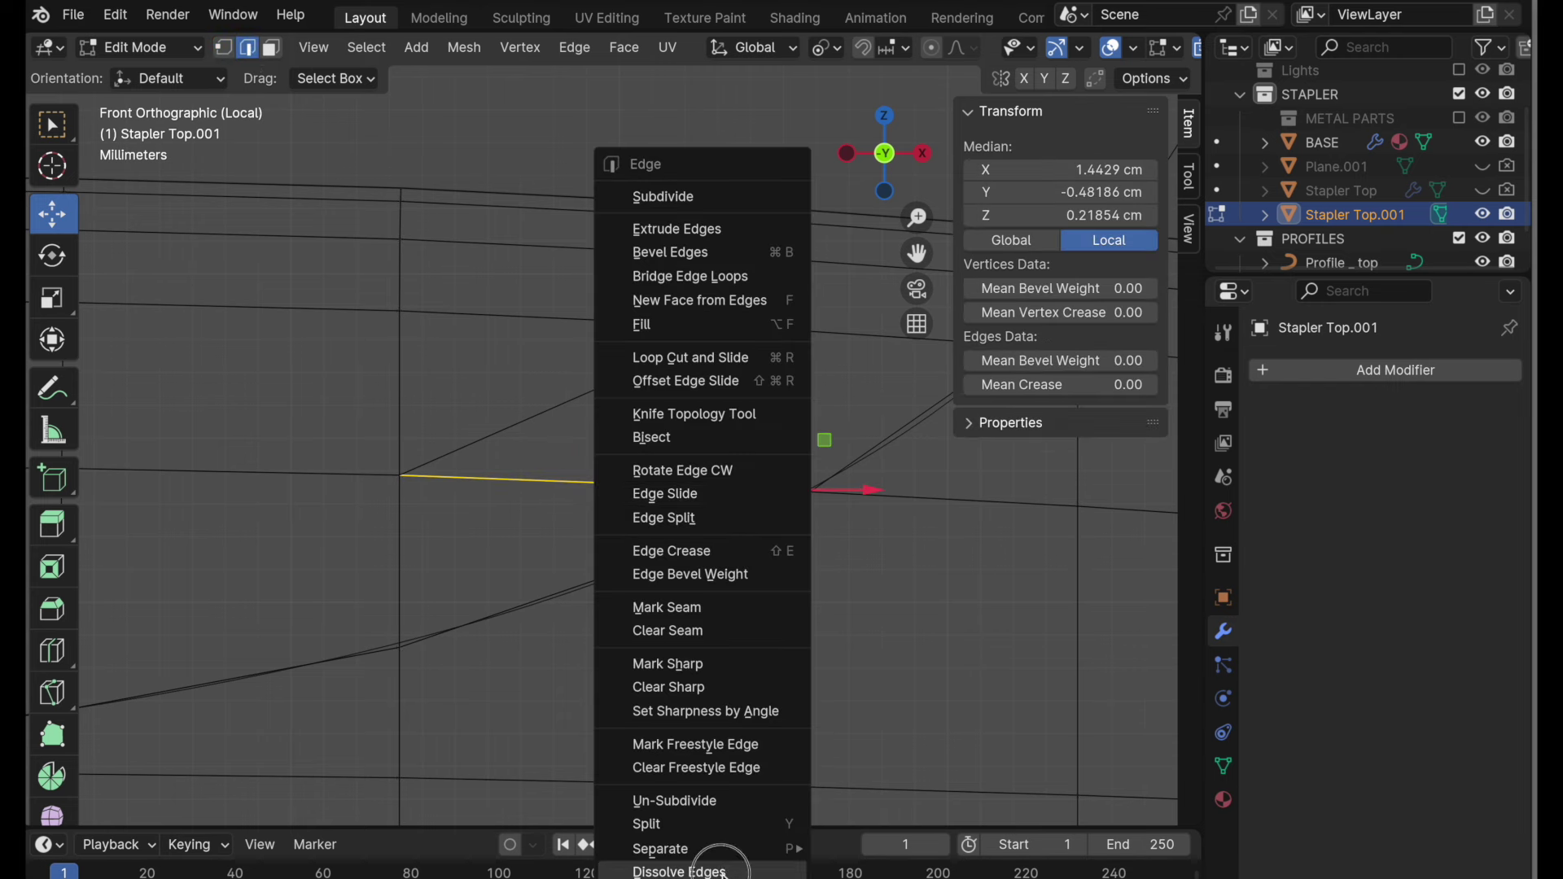
pyautogui.click(721, 869)
# - Merge the remaining crossing vertex on Top Curve into the neighbouring -X vertex on the curve, using At Last
pyautogui.keyDown('shift'); pyautogui.moveTo(745, 611); pyautogui.dragTo(648, 513, button='middle'); pyautogui.keyUp('shift')
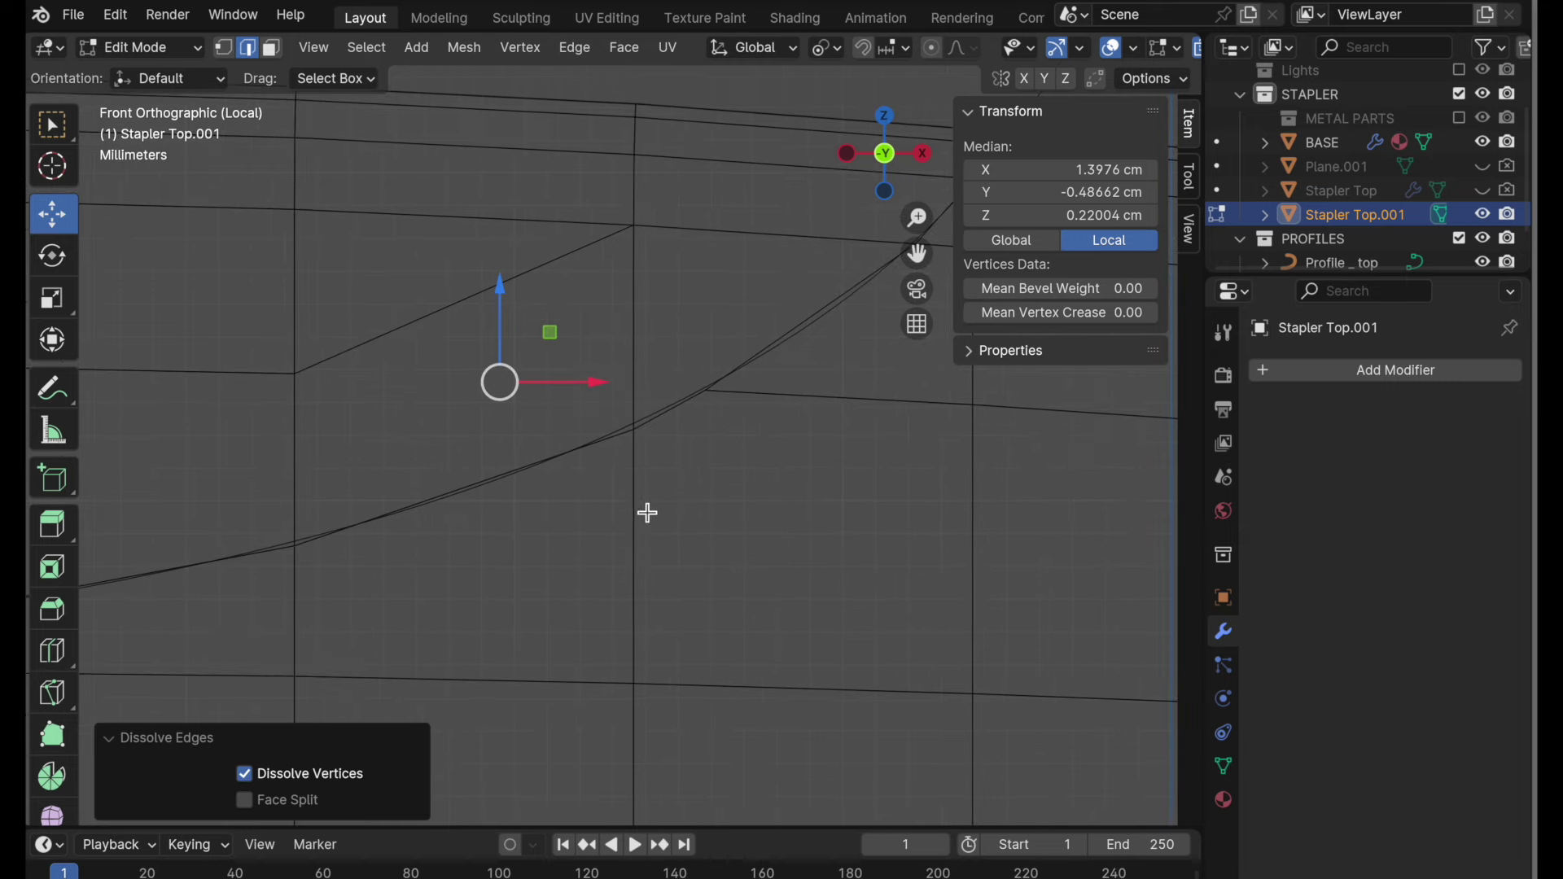
pyautogui.keyDown('shift'); pyautogui.moveTo(651, 412); pyautogui.dragTo(631, 484, button='middle'); pyautogui.keyUp('shift')
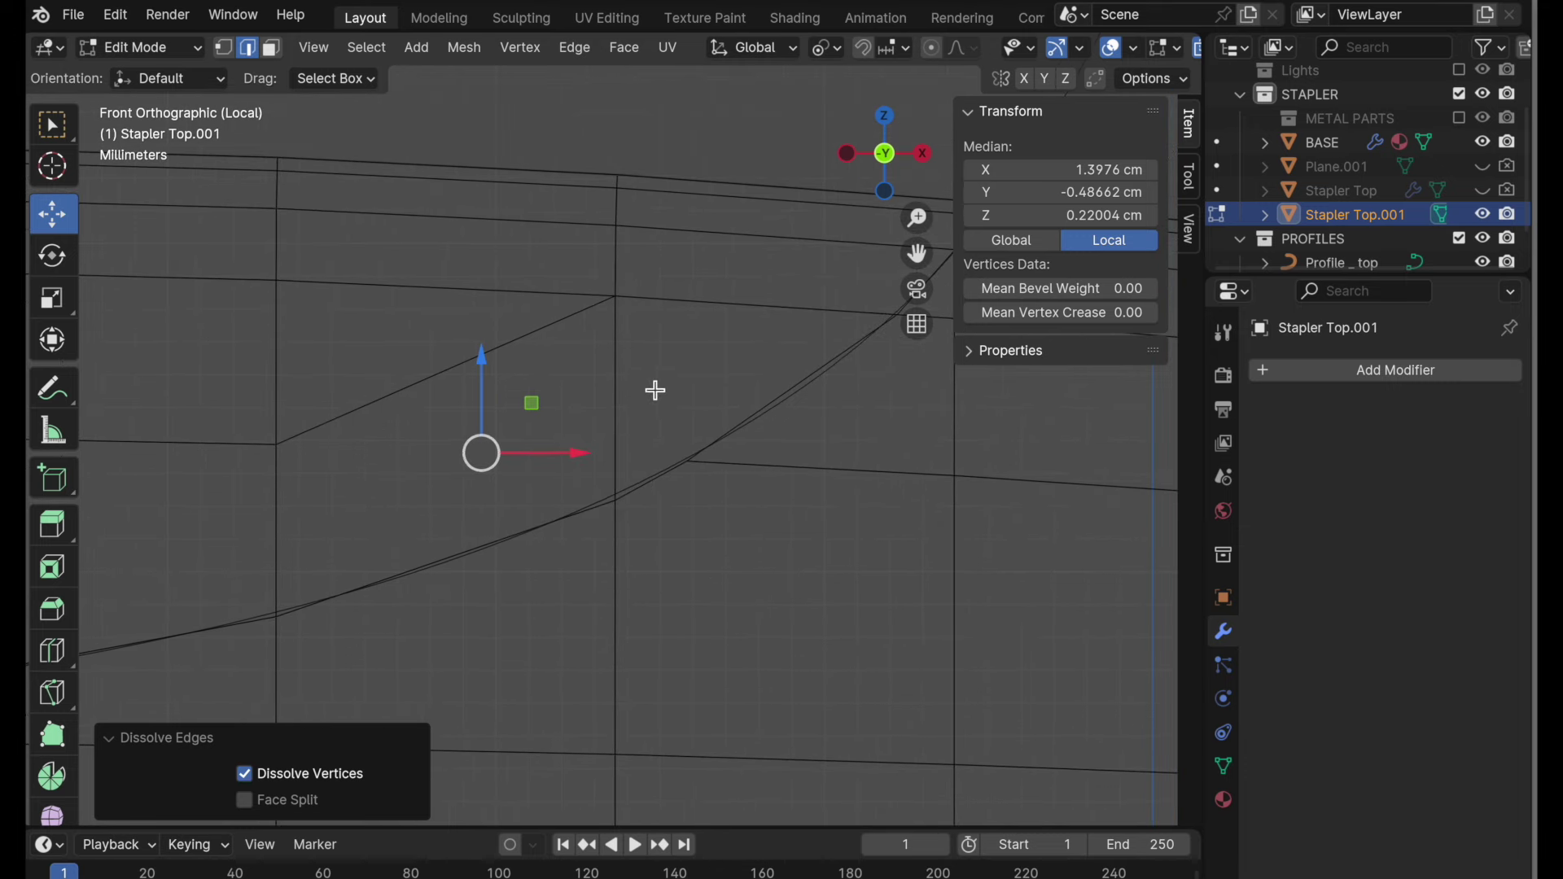
pyautogui.press('1')
pyautogui.click(688, 462)
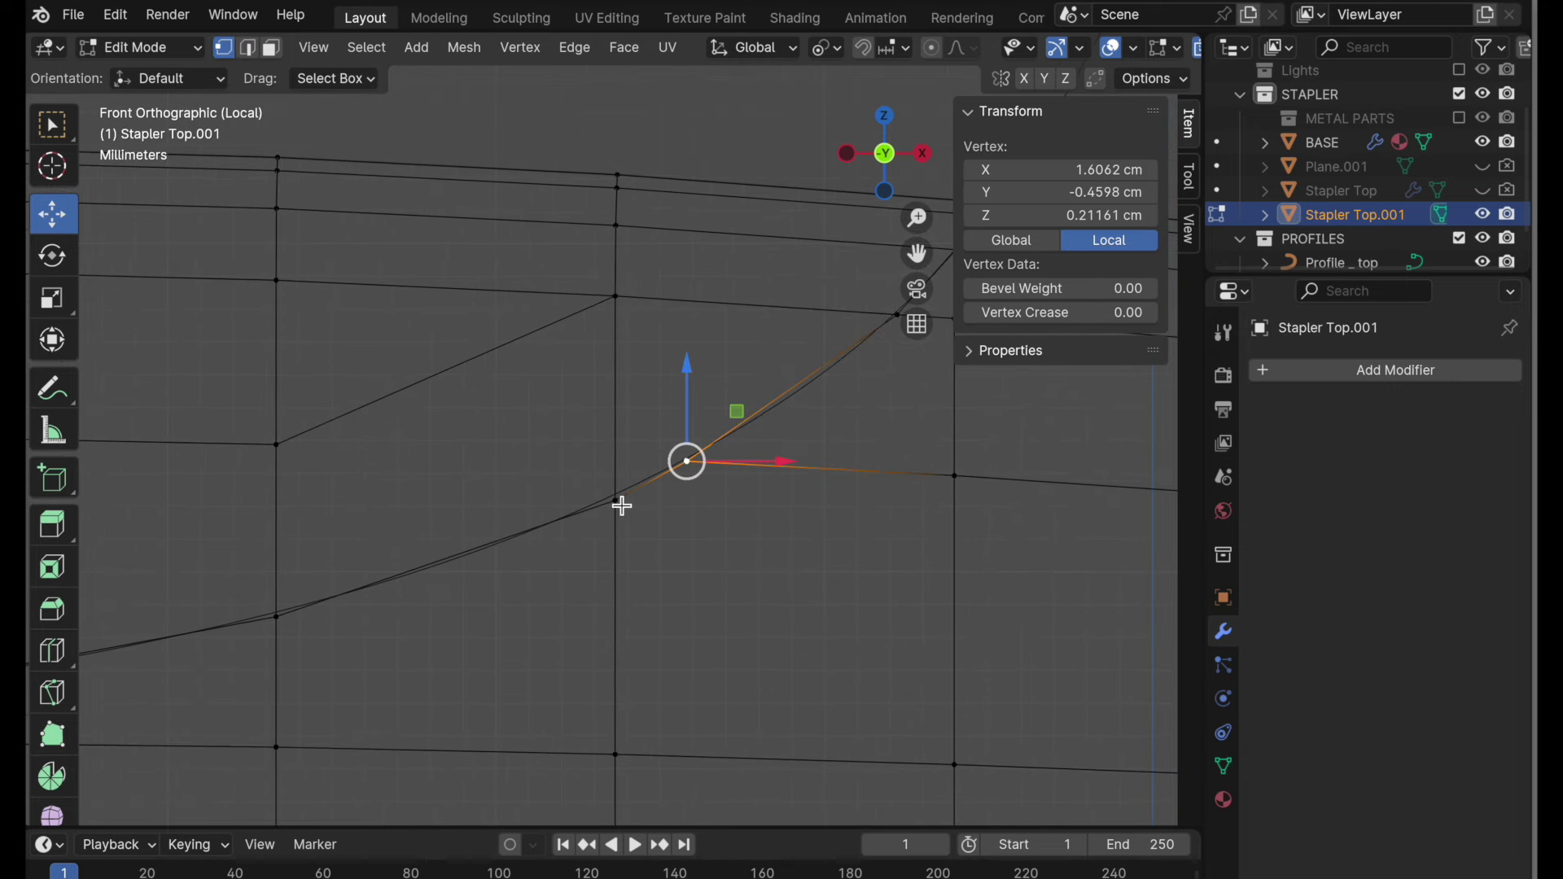
pyautogui.keyDown('shift'); pyautogui.click(621, 506); pyautogui.keyUp('shift')
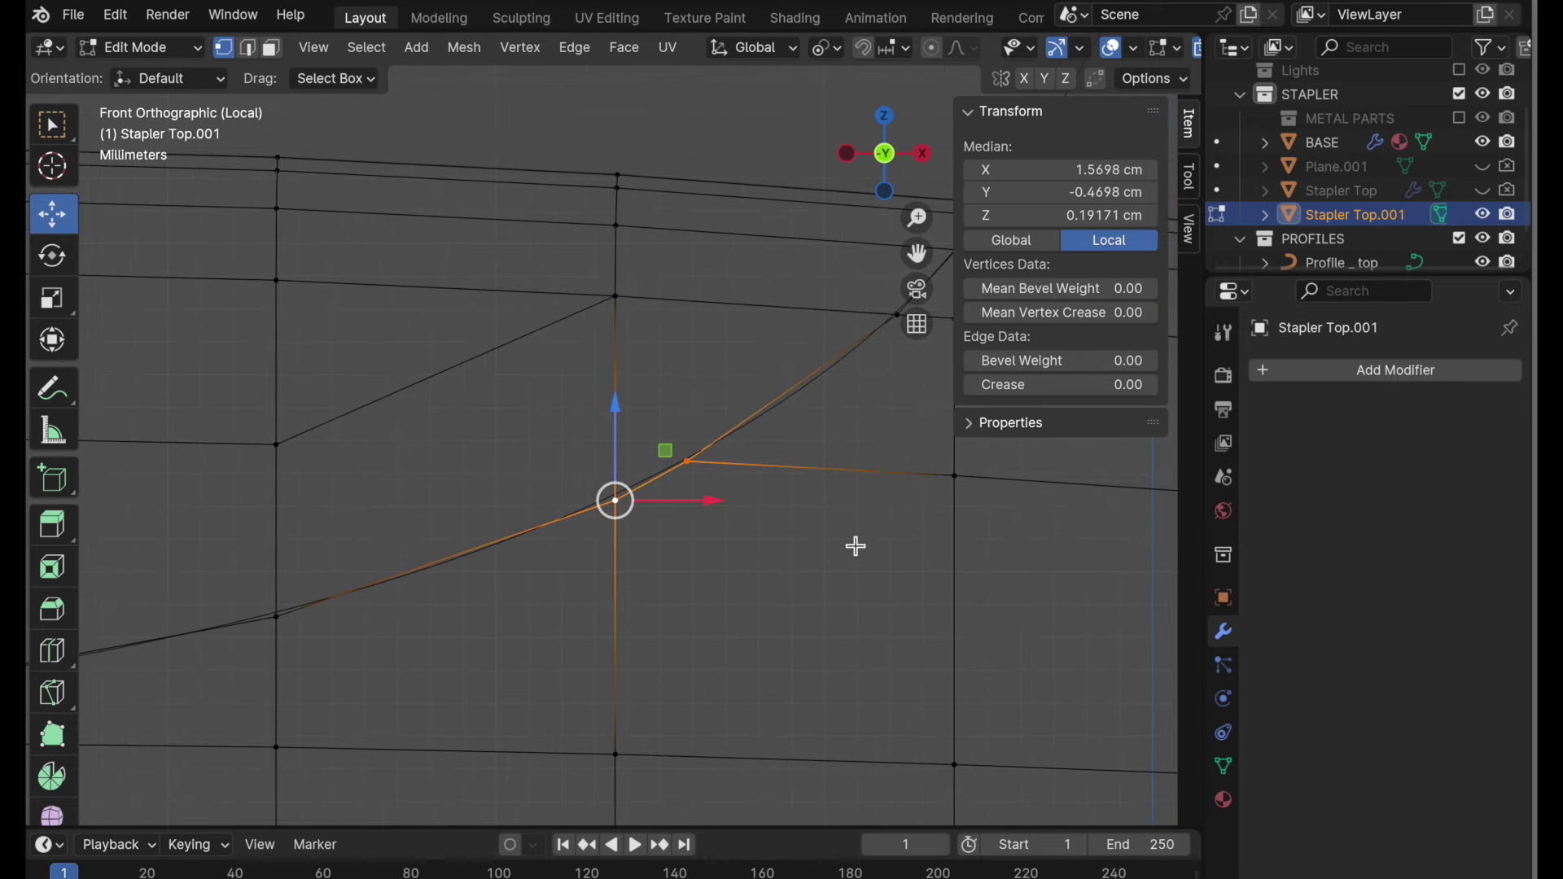
pyautogui.press('q')
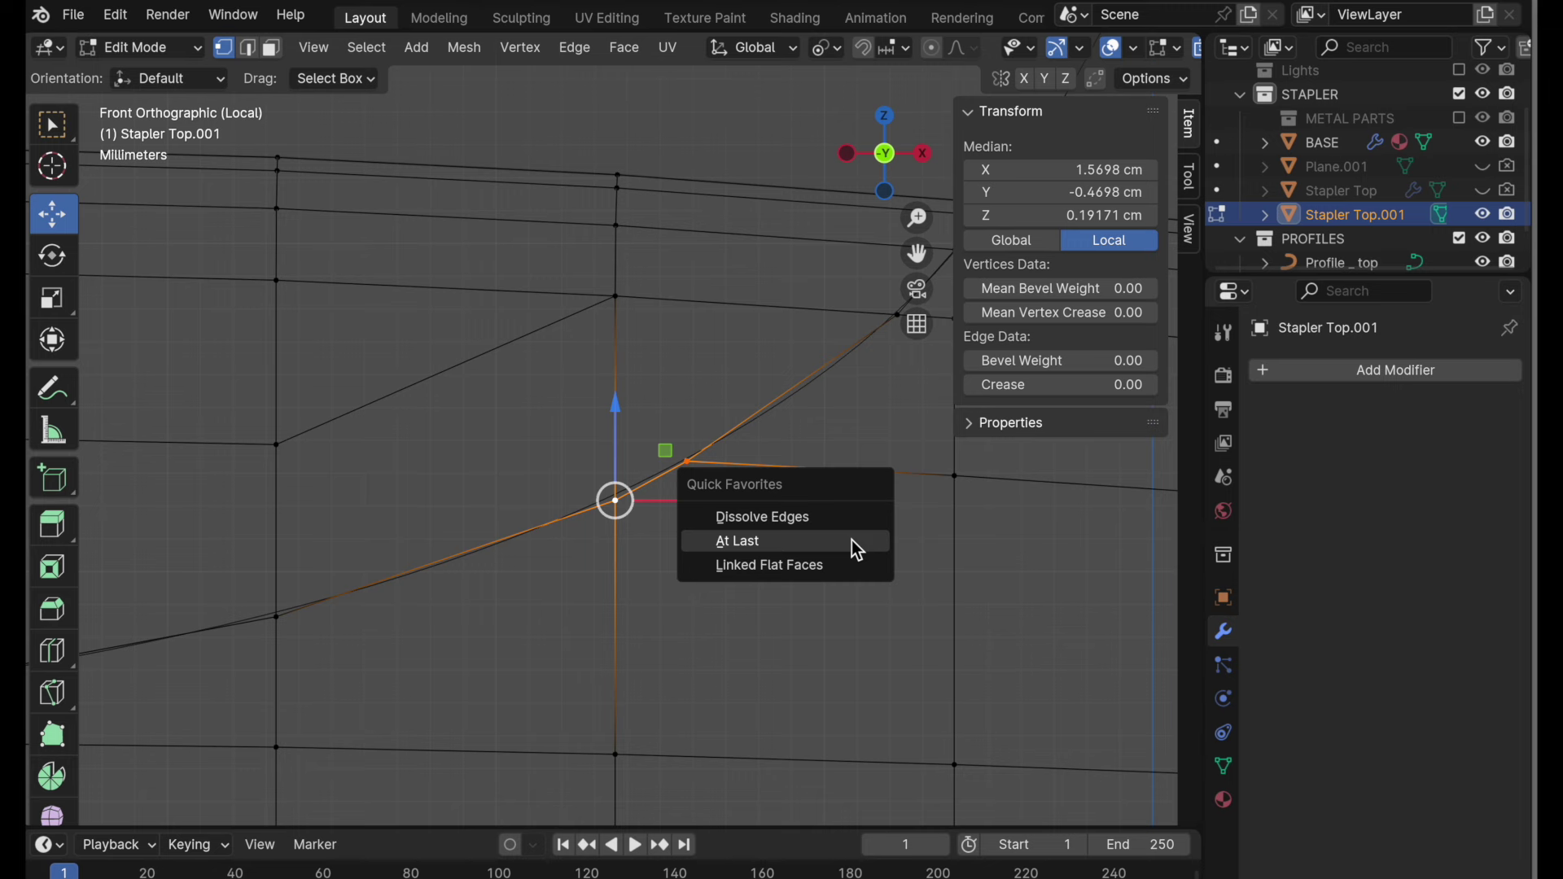
pyautogui.click(852, 540)
# - Check the shapes of the faces around the new diagonal by selecting them individually, then clear the selection
pyautogui.keyDown('shift'); pyautogui.moveTo(854, 544); pyautogui.dragTo(955, 554, button='middle'); pyautogui.keyUp('shift')
pyautogui.scroll(-2, 841, 624)
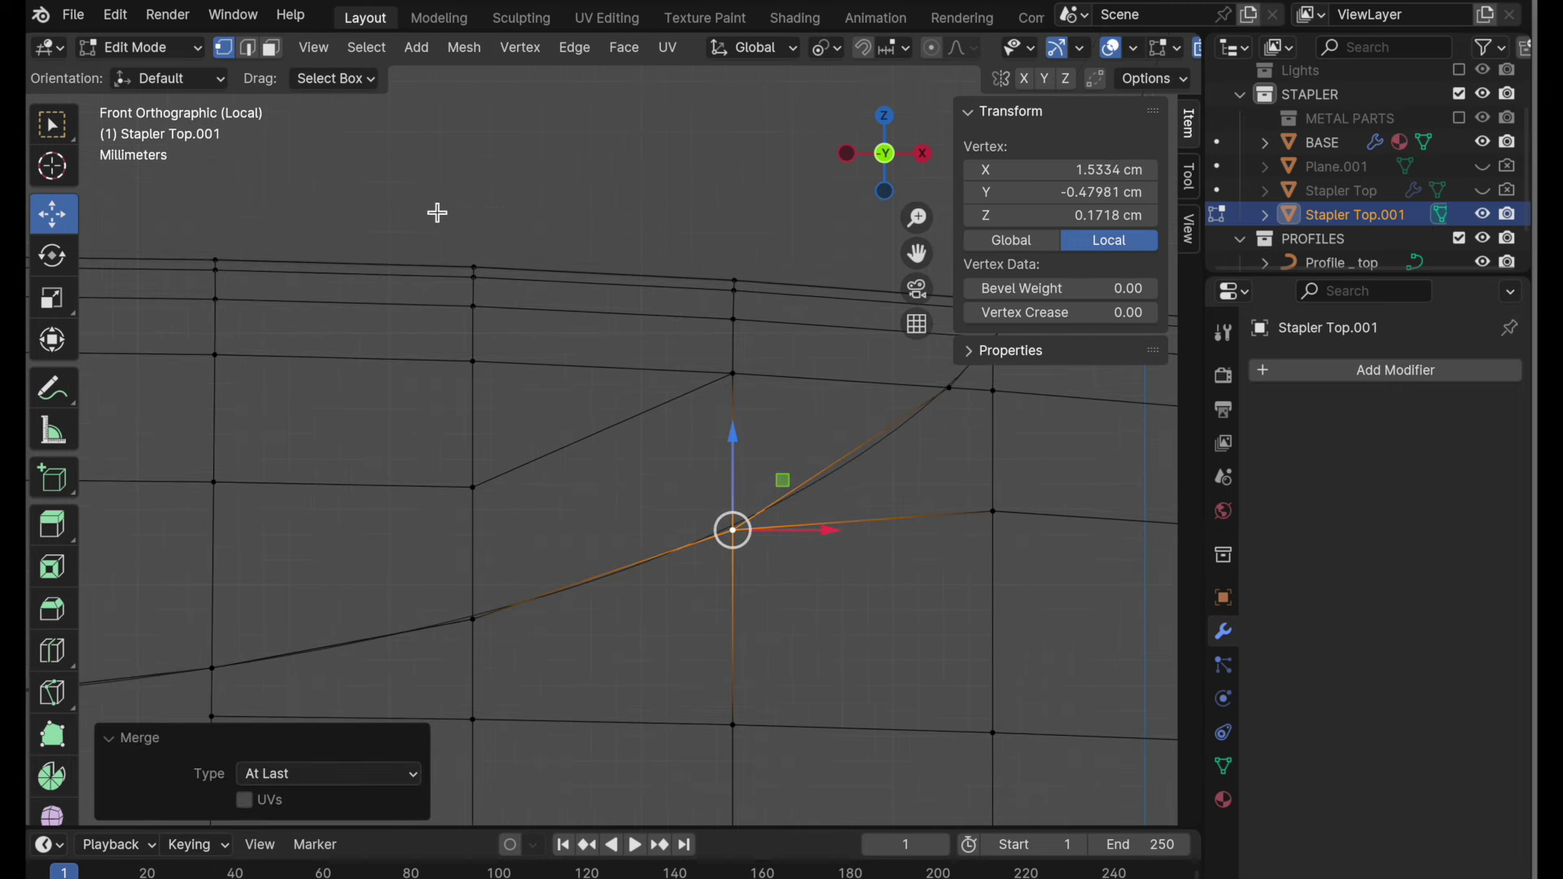
pyautogui.click(272, 47)
pyautogui.click(817, 442)
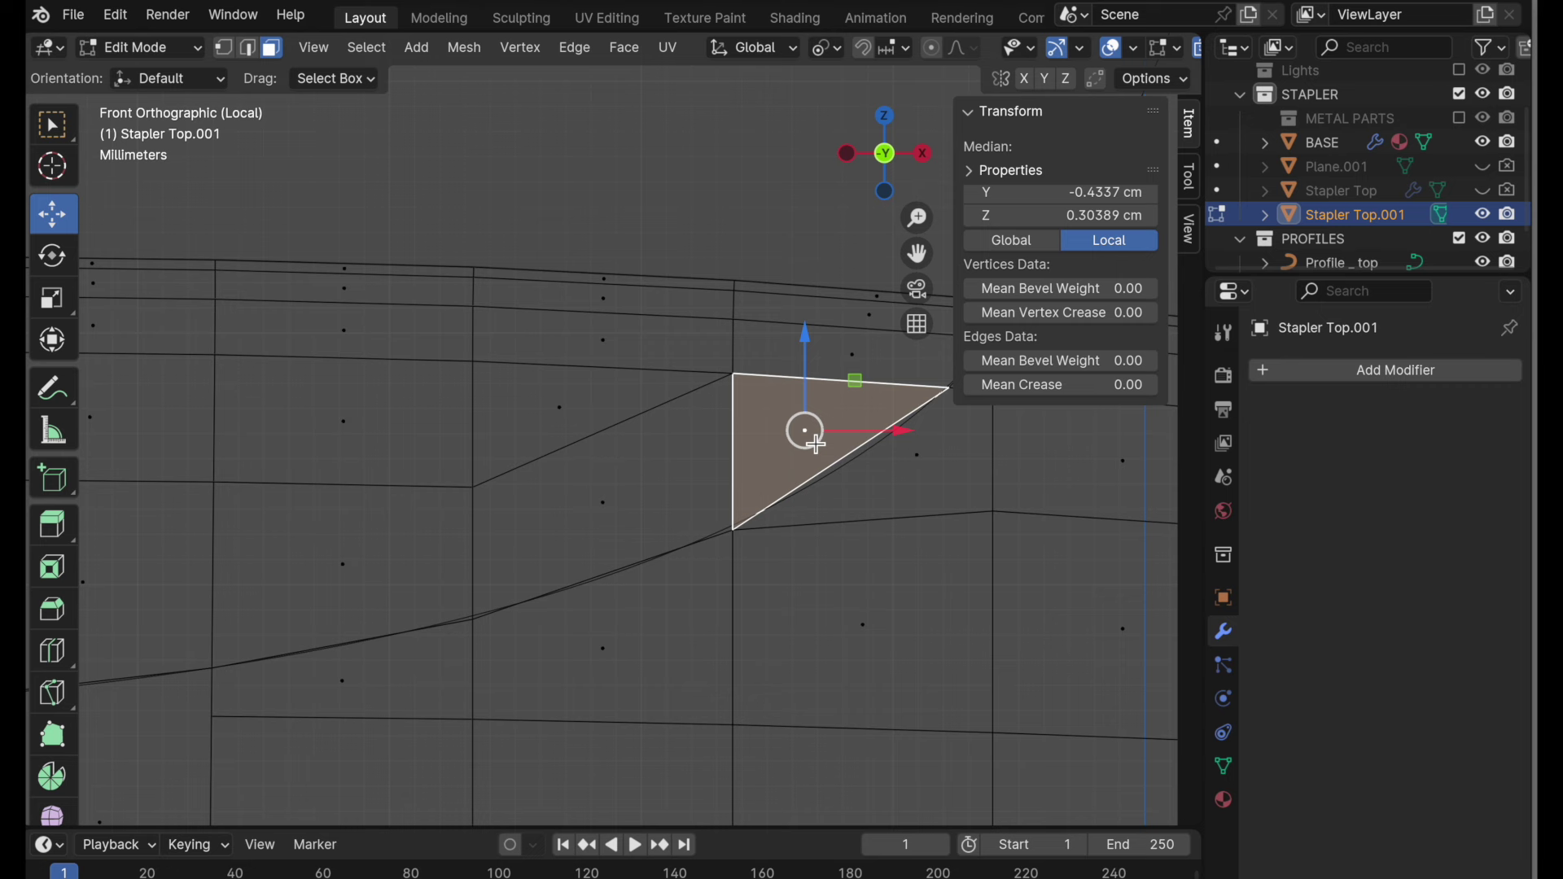
pyautogui.click(658, 505)
pyautogui.click(584, 425)
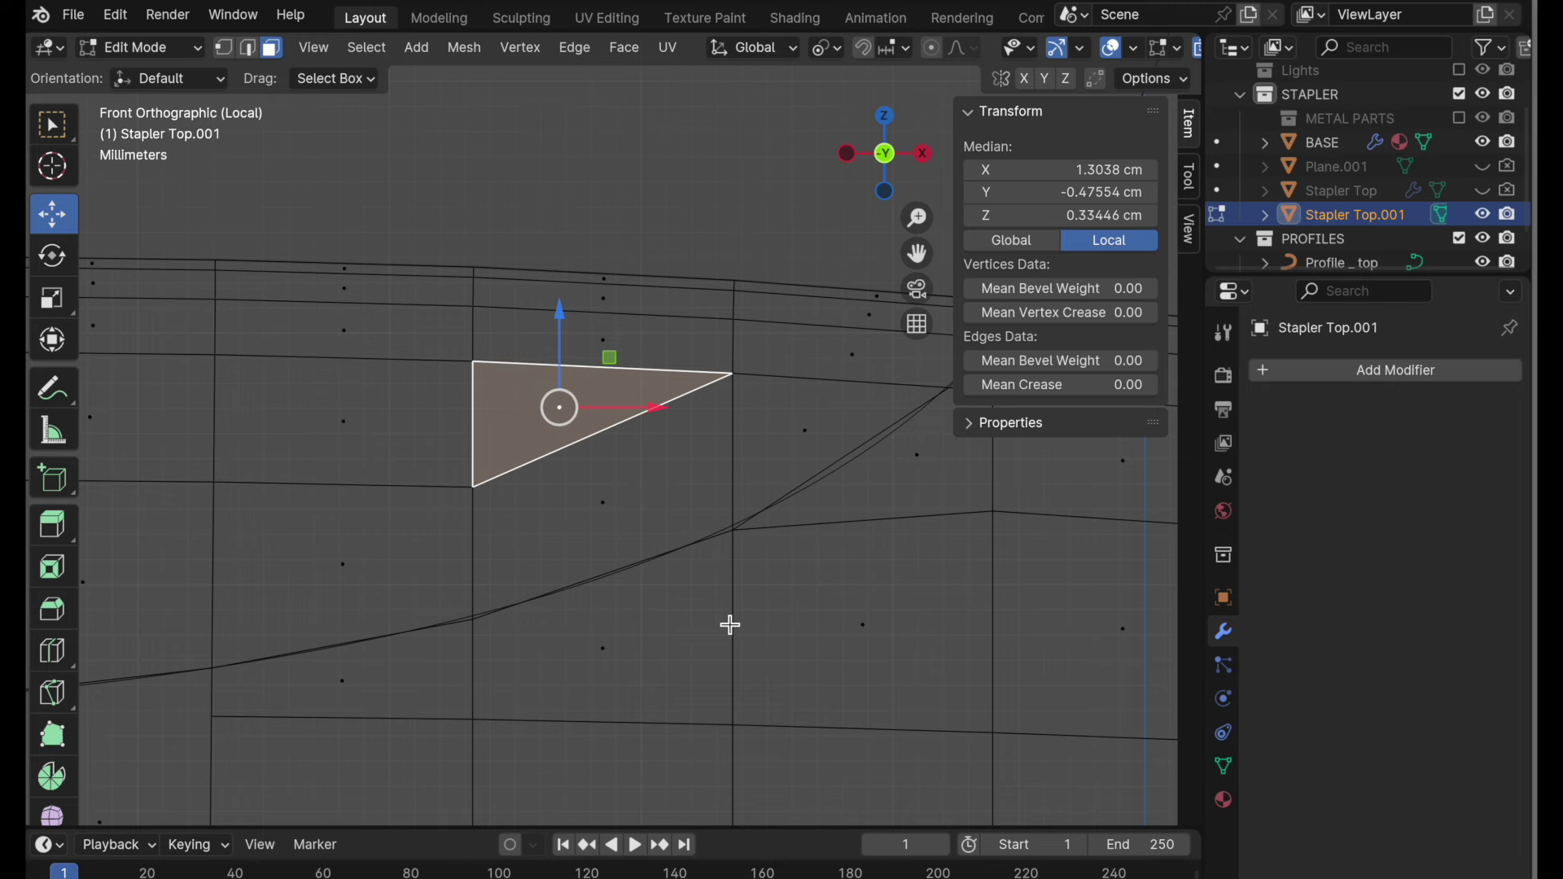
pyautogui.click(697, 153)
# - Knife-cut an edge from the merged vertex on Top Curve to the middle of the diagonal edge and check the adjoining face
pyautogui.scroll(4, 754, 342)
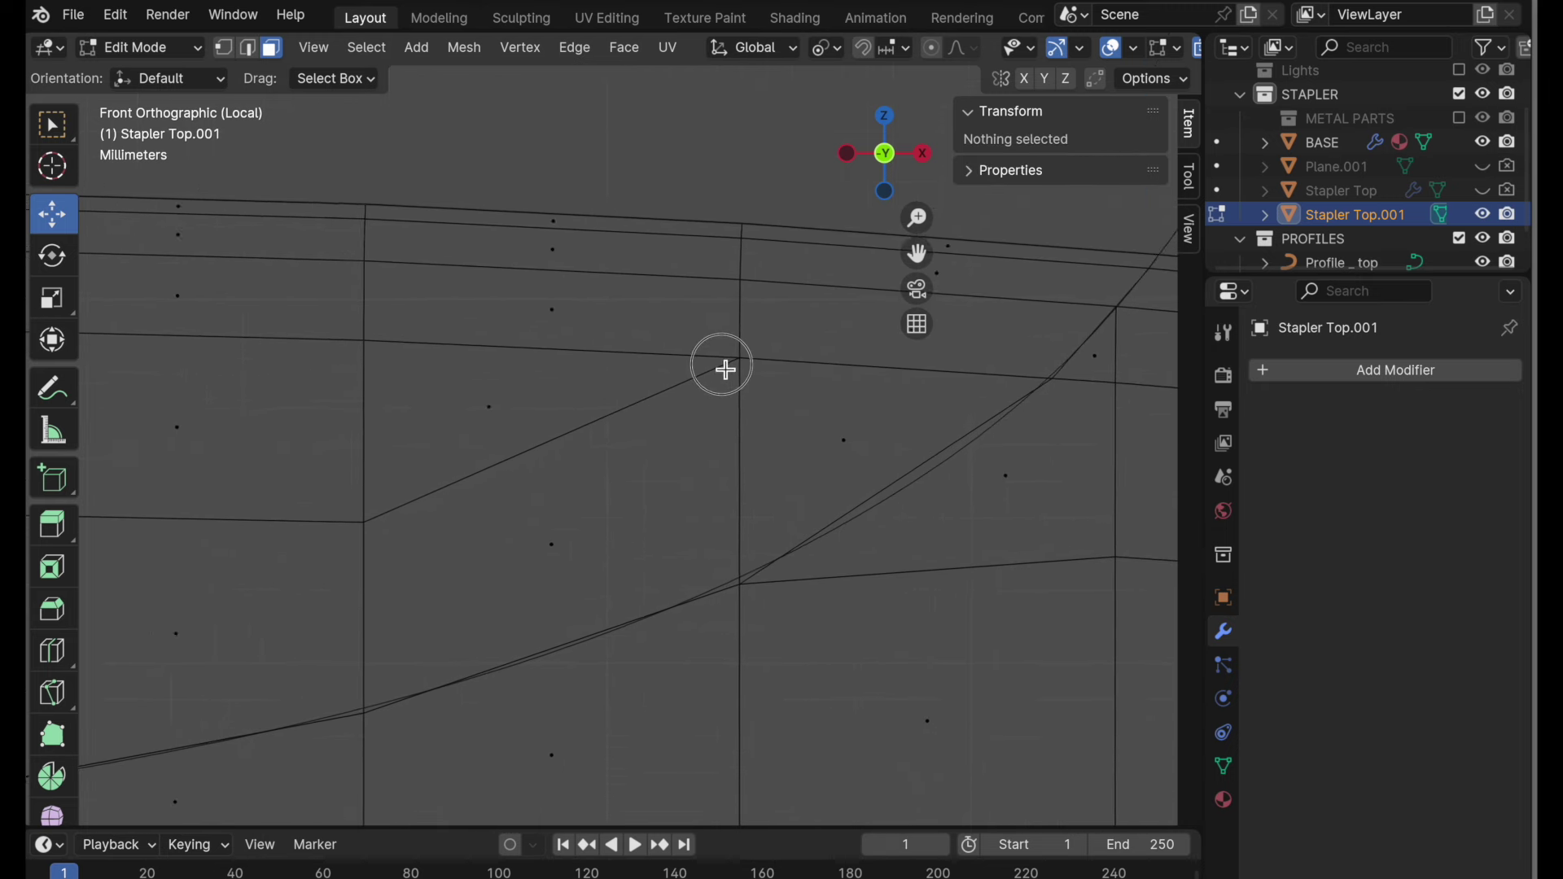
pyautogui.keyDown('shift'); pyautogui.moveTo(725, 368); pyautogui.dragTo(708, 379, button='middle'); pyautogui.keyUp('shift')
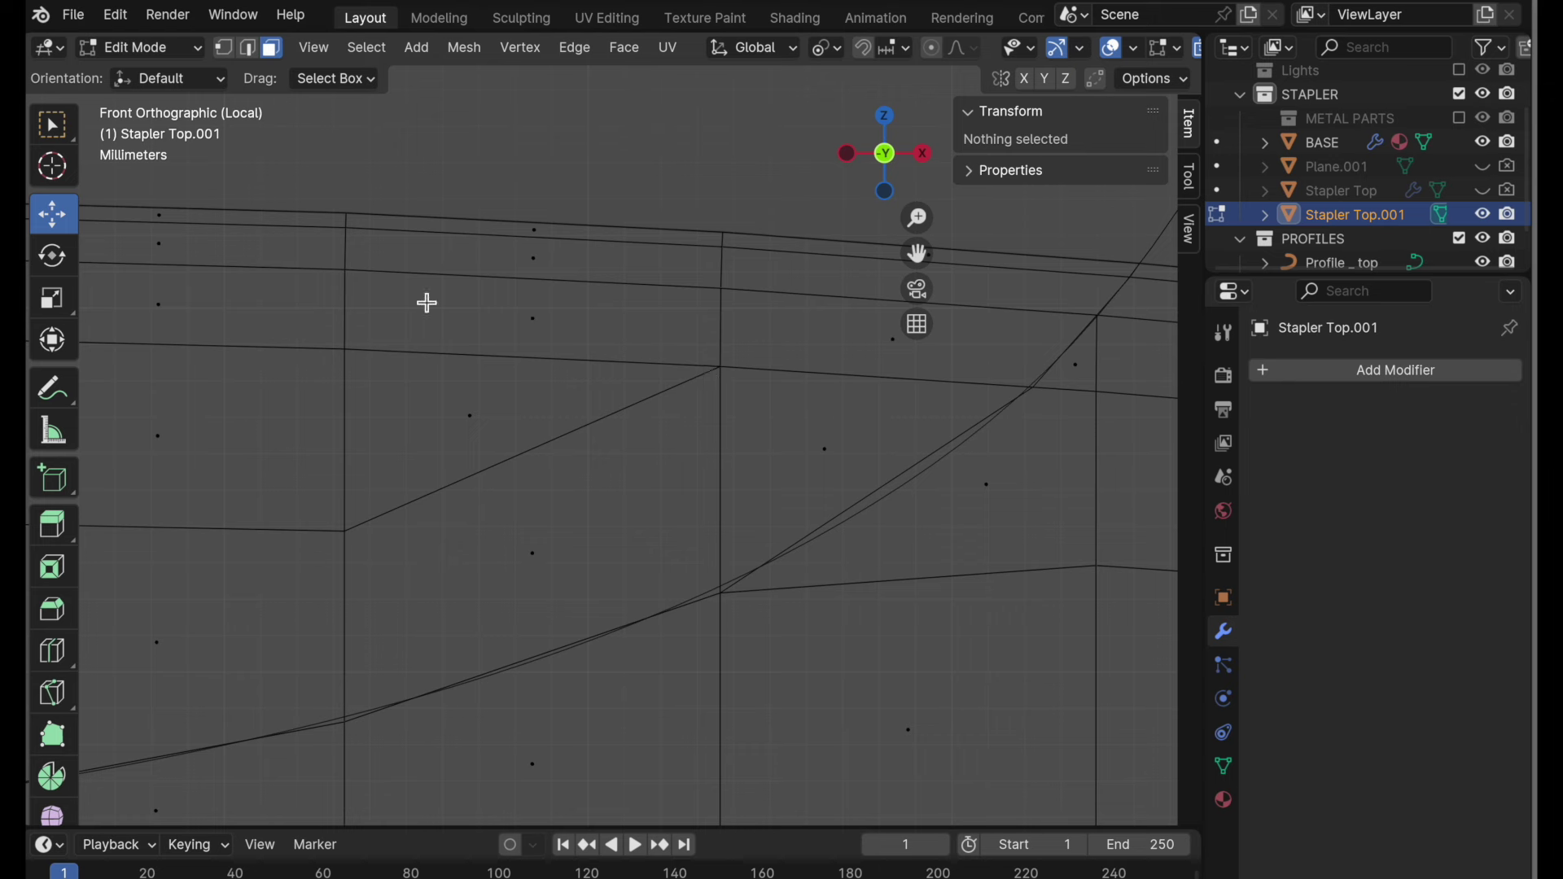
pyautogui.press('k')
pyautogui.click(721, 593)
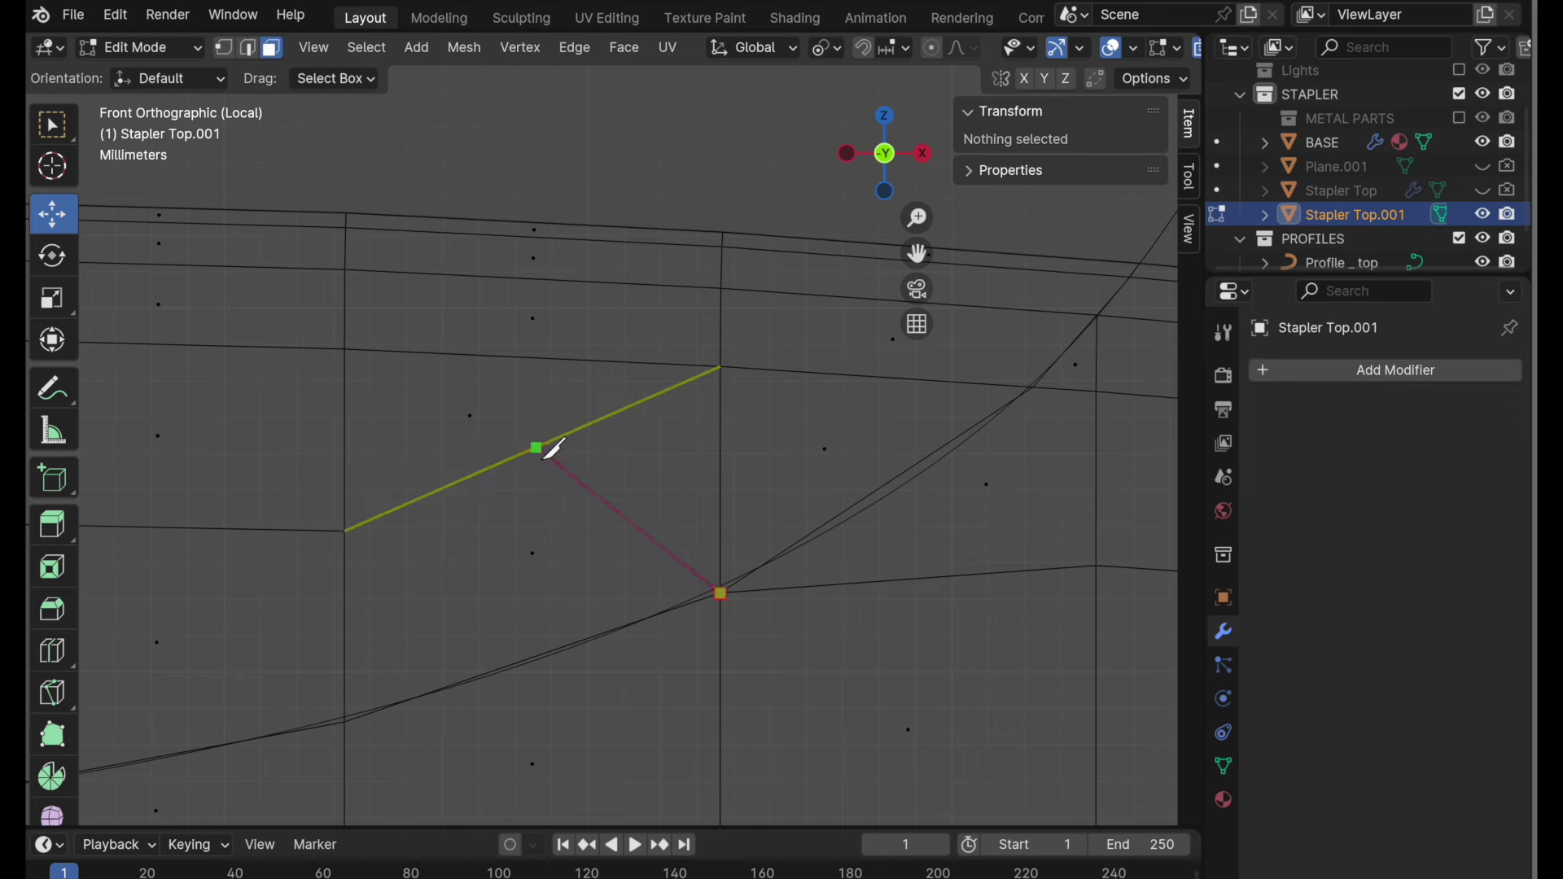
pyautogui.click(527, 452)
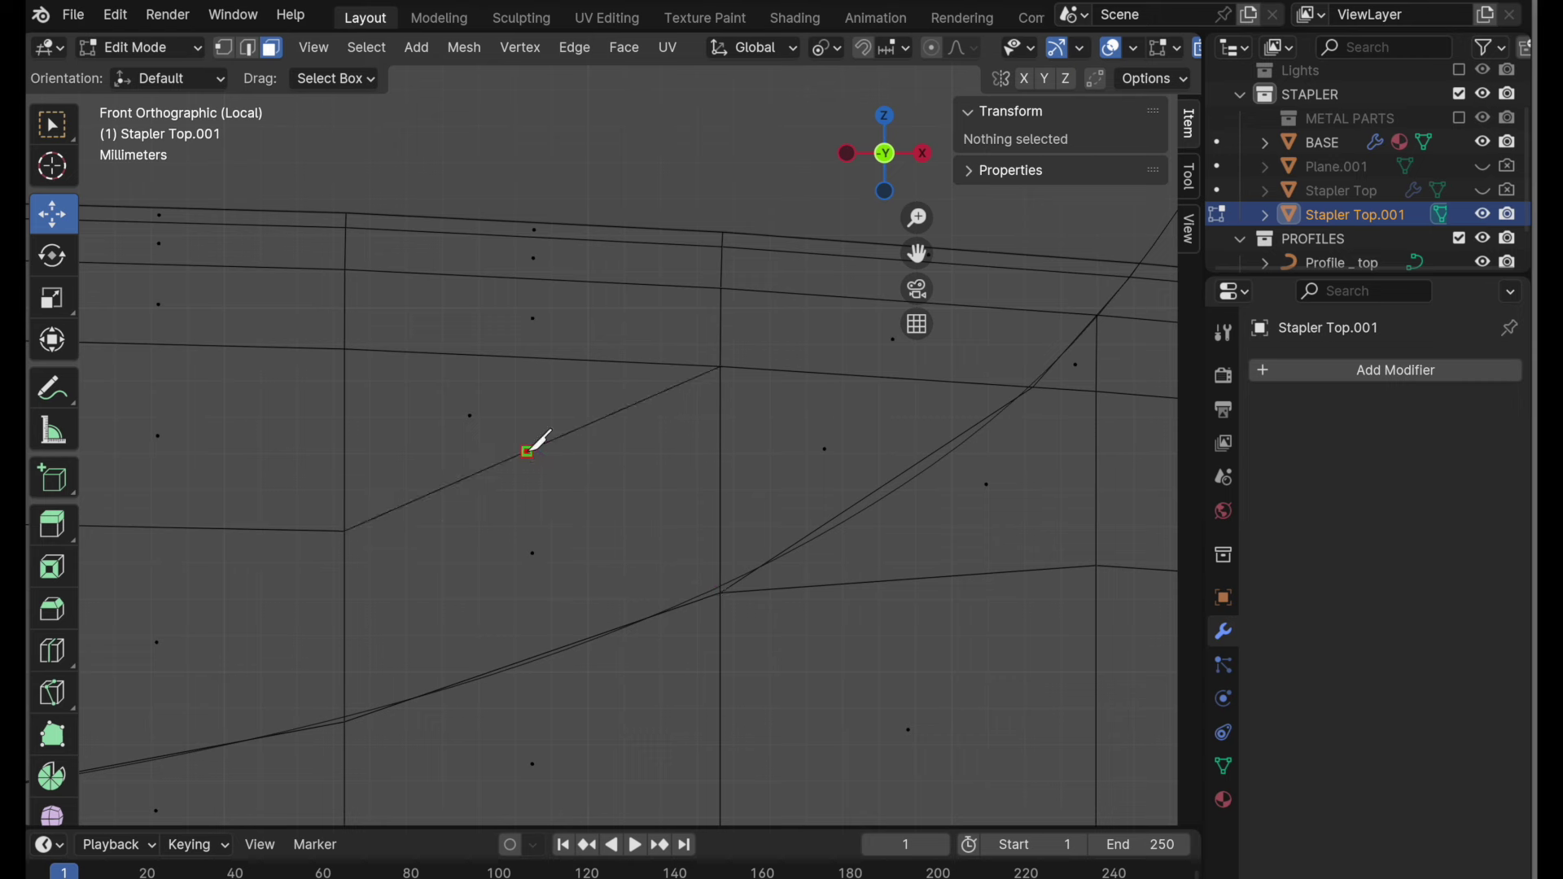
pyautogui.press('Return')
pyautogui.click(497, 429)
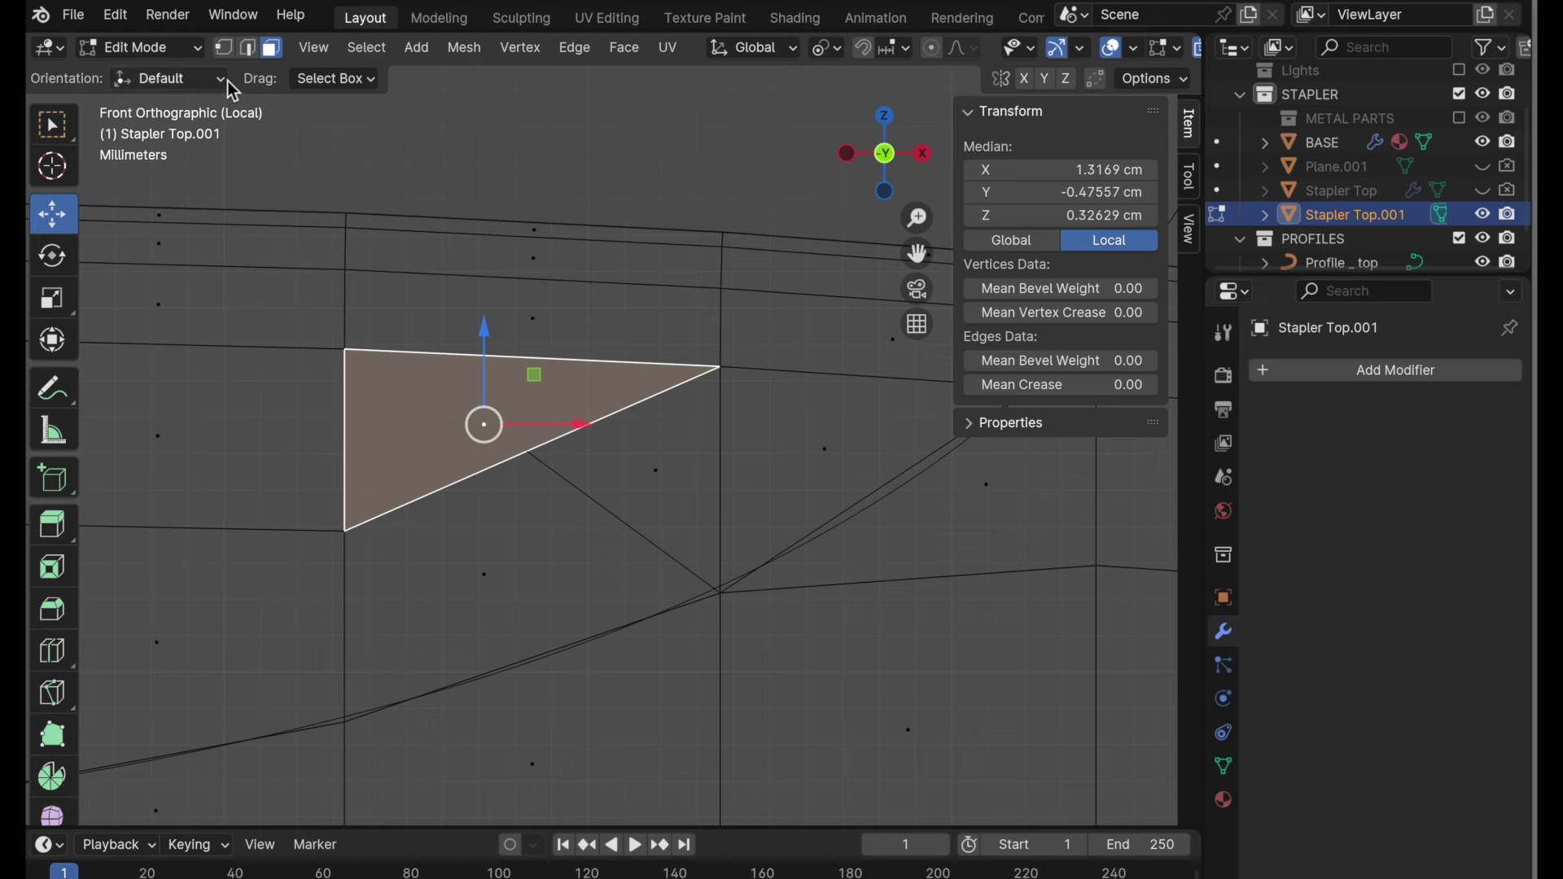
# - Slide the new vertex in the middle of the diagonal towards the merged vertex on Top Curve by a factor of 0.190
pyautogui.click(224, 47)
pyautogui.click(517, 262)
pyautogui.click(530, 450)
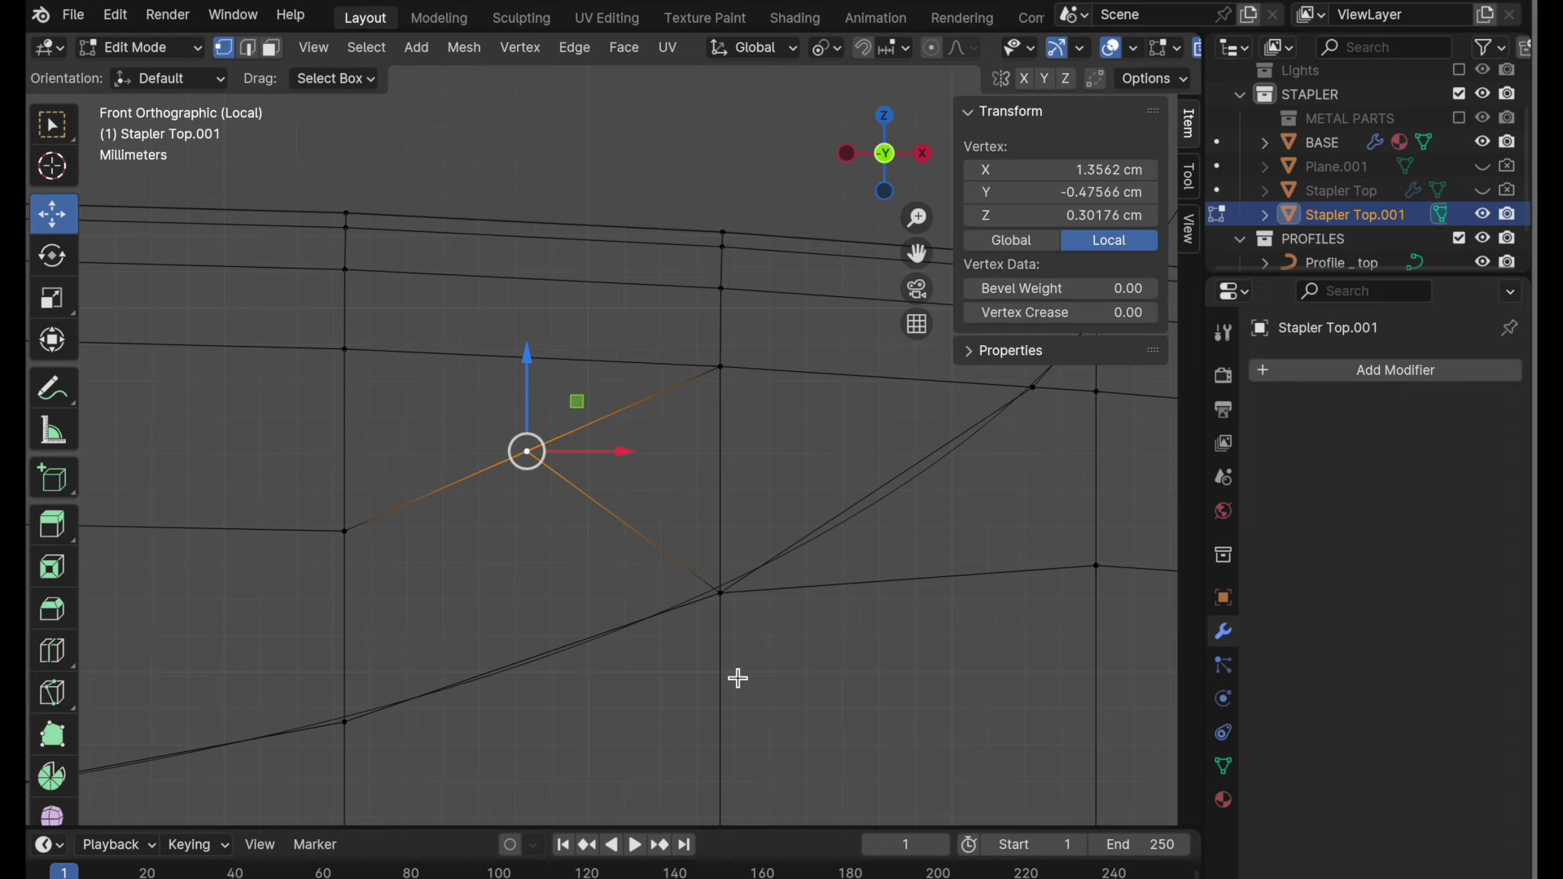
pyautogui.press('g')
pyautogui.press('g')
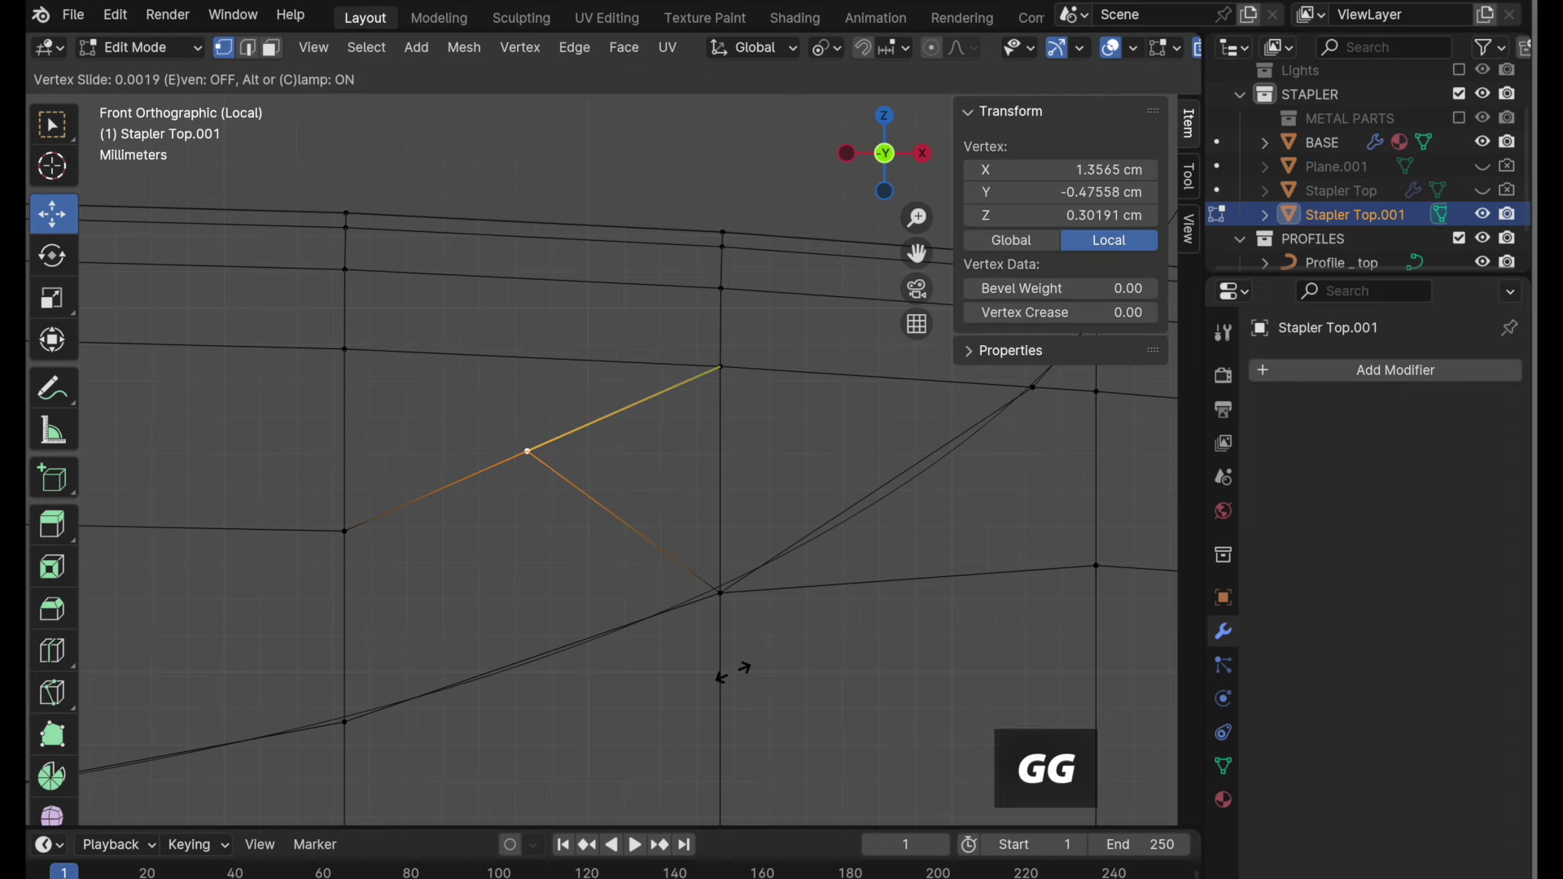
pyautogui.click(765, 705)
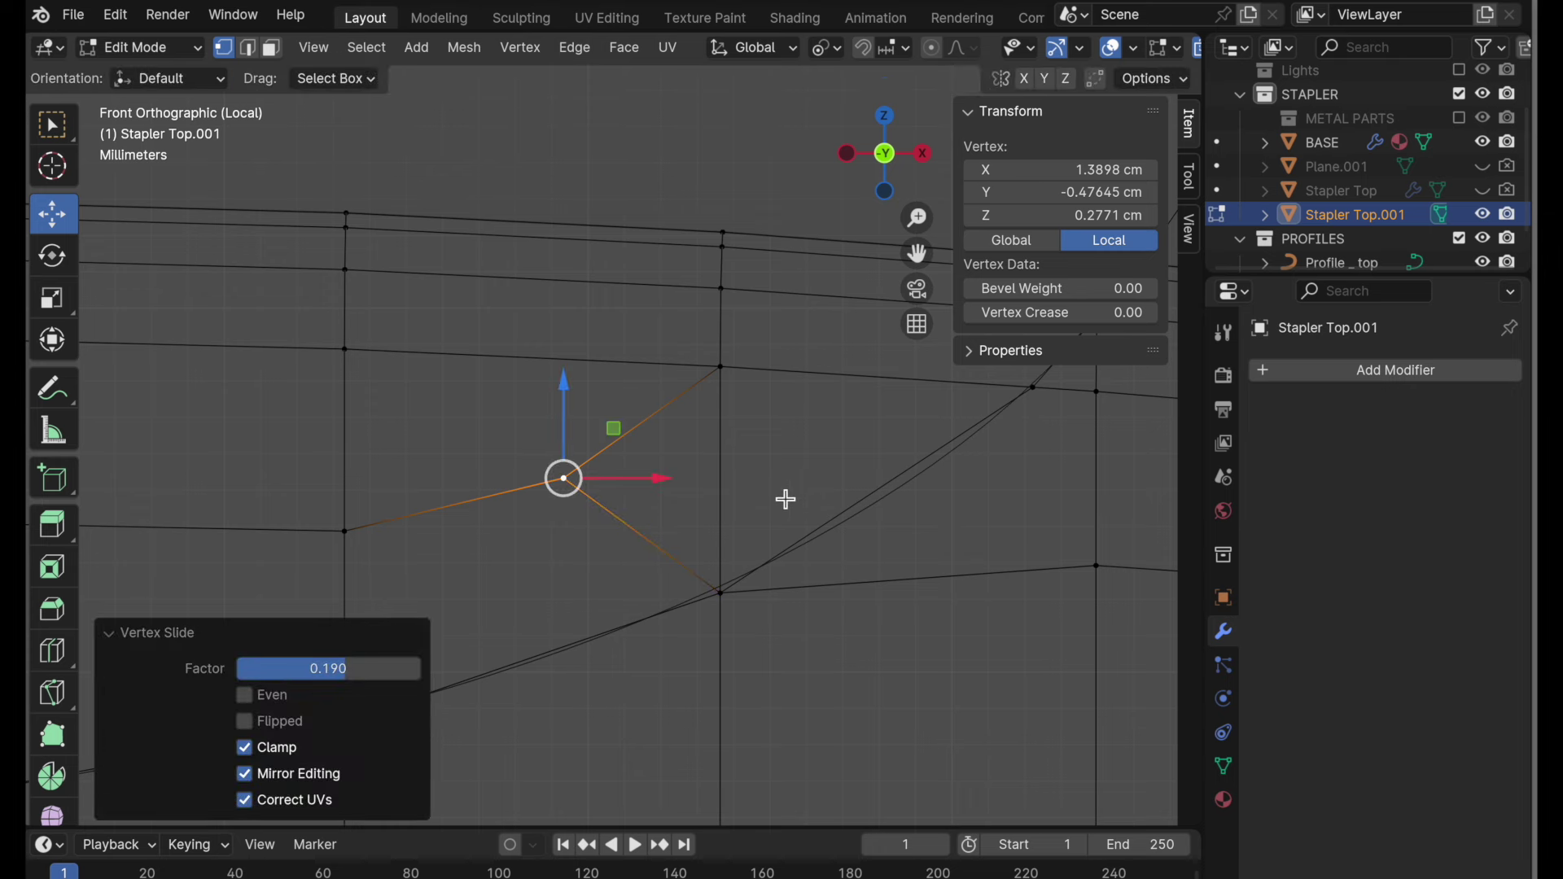
# - Dissolve the vertical edge between the merged vertex and the diagonal's upper end, and switch to face selection
pyautogui.press('2')
pyautogui.click(721, 464)
pyautogui.hotkey('ctrl', 'e')
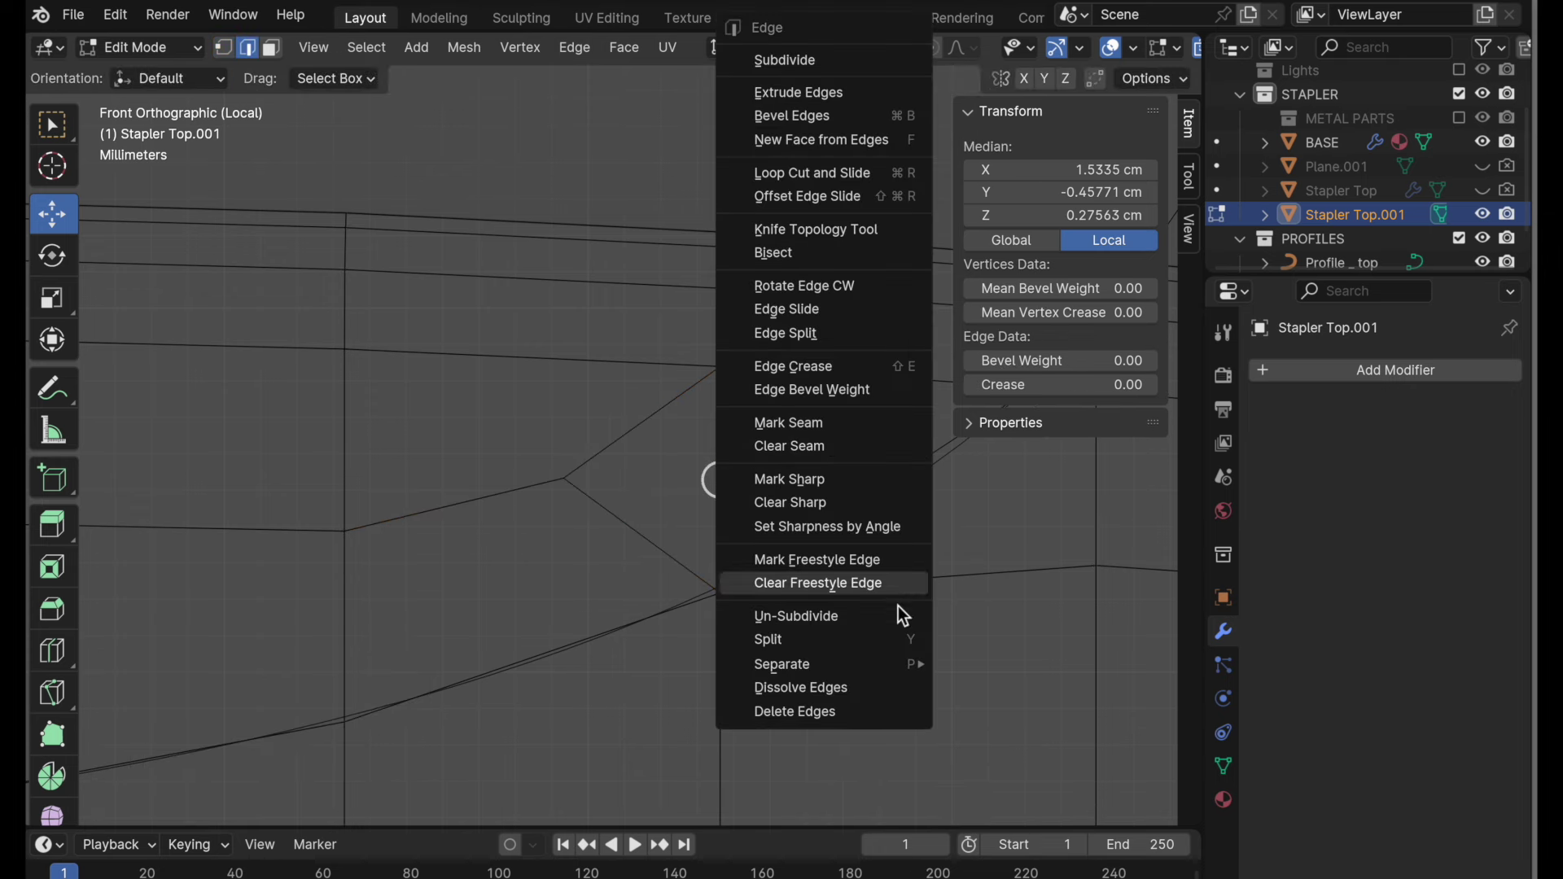
pyautogui.click(891, 689)
pyautogui.scroll(-2, 883, 667)
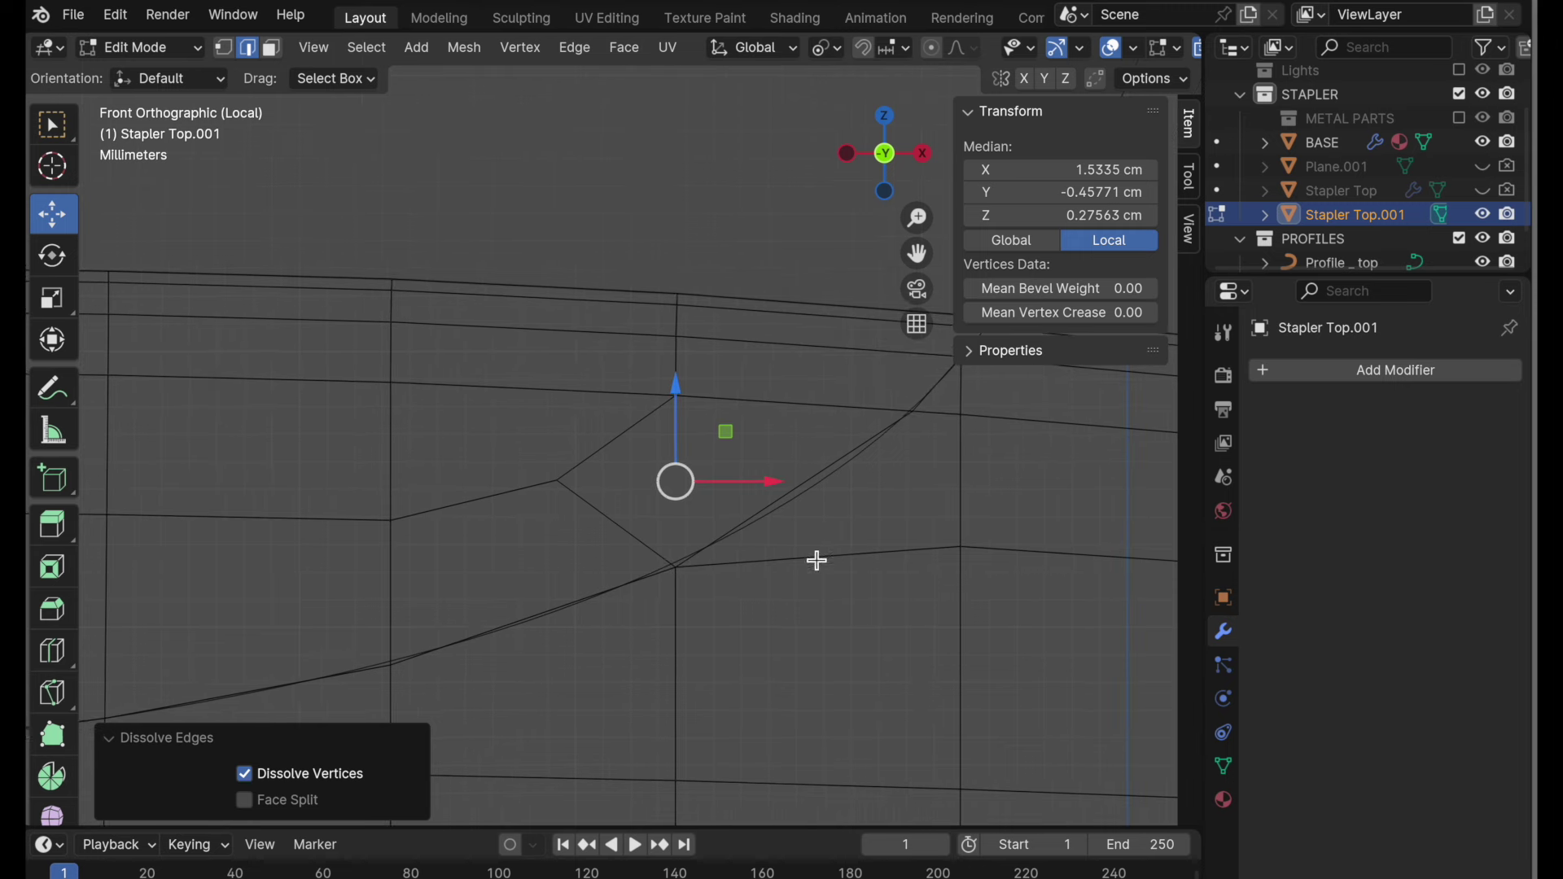
pyautogui.click(272, 47)
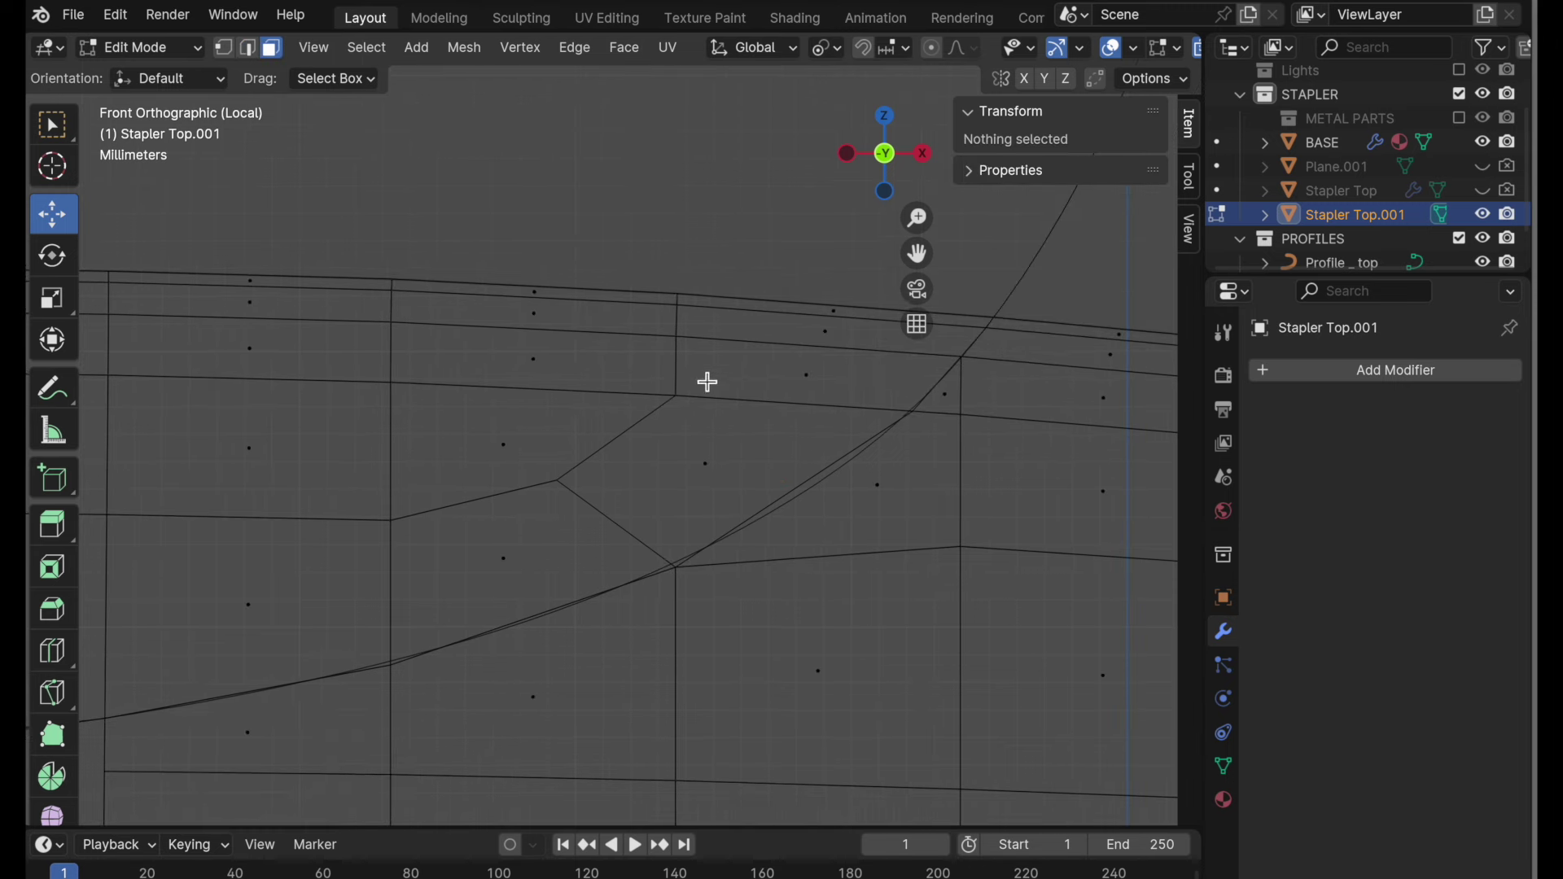
# - Examine the face flow along Top Curve by selecting the quad above the curve and the face loop running through it
pyautogui.click(713, 464)
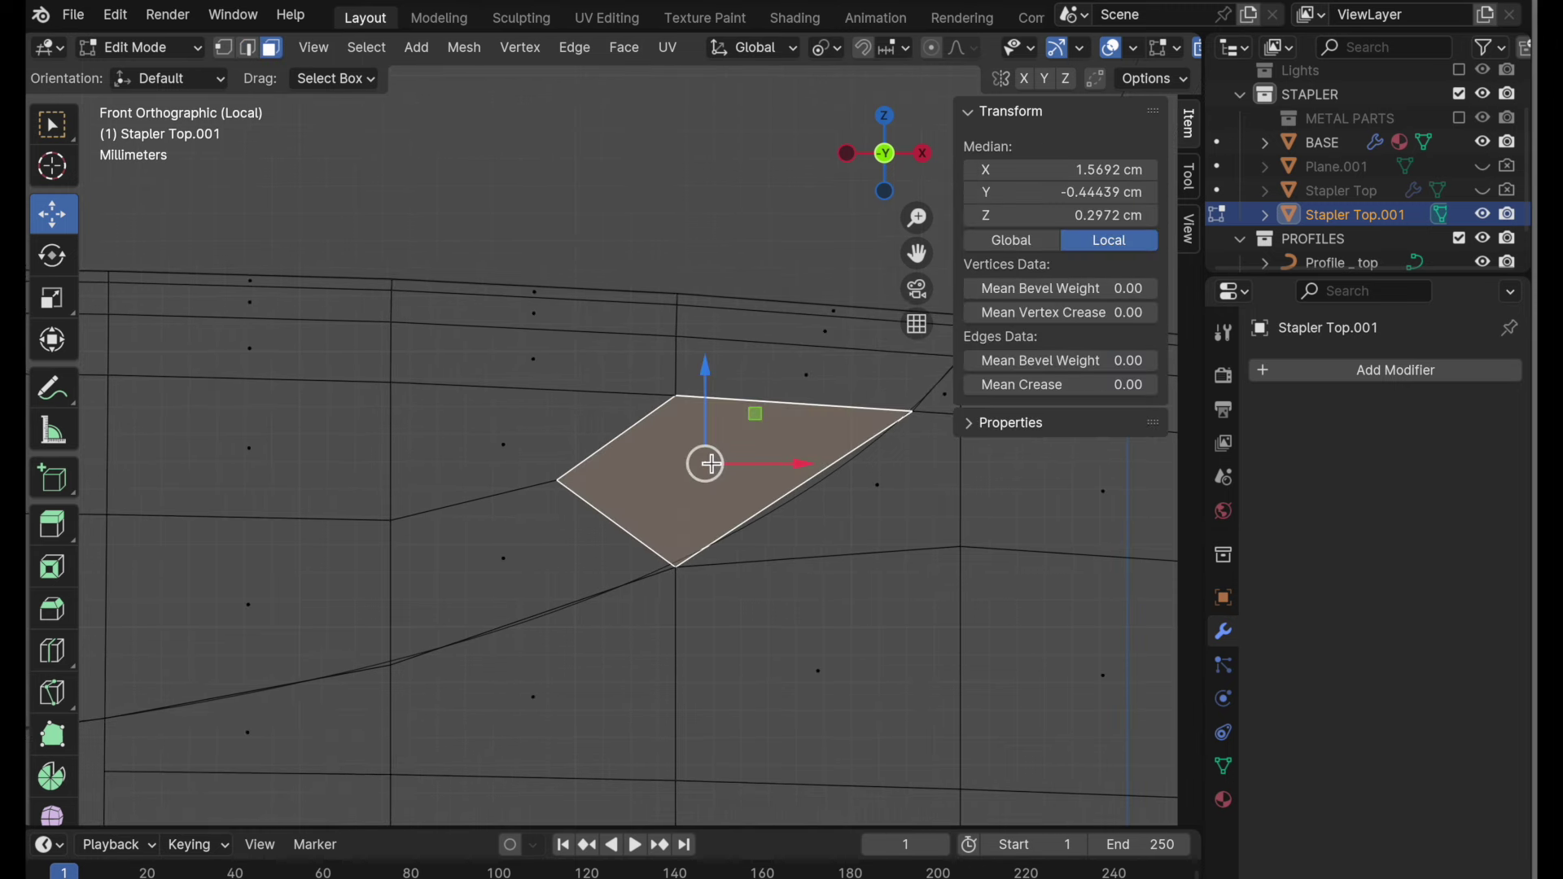
pyautogui.keyDown('alt'); pyautogui.click(824, 335); pyautogui.keyUp('alt')
pyautogui.scroll(-4, 806, 357)
pyautogui.keyDown('shift'); pyautogui.moveTo(605, 565); pyautogui.dragTo(657, 699, button='middle'); pyautogui.keyUp('shift')
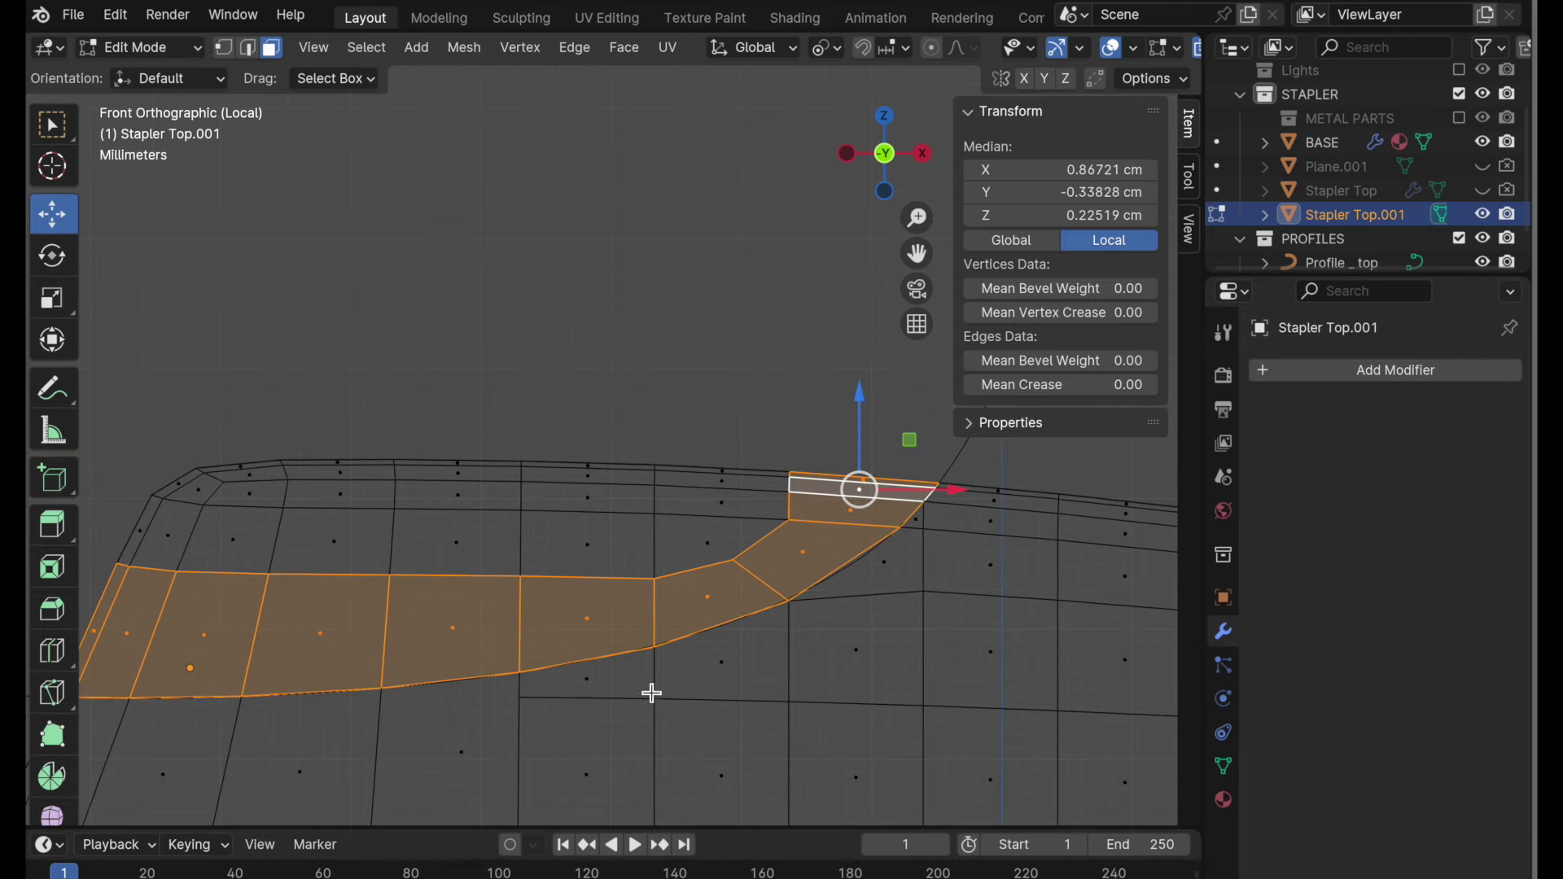
pyautogui.keyDown('shift'); pyautogui.moveTo(810, 658); pyautogui.dragTo(846, 499, button='middle'); pyautogui.keyUp('shift')
pyautogui.moveTo(759, 521); pyautogui.dragTo(638, 497, button='middle')
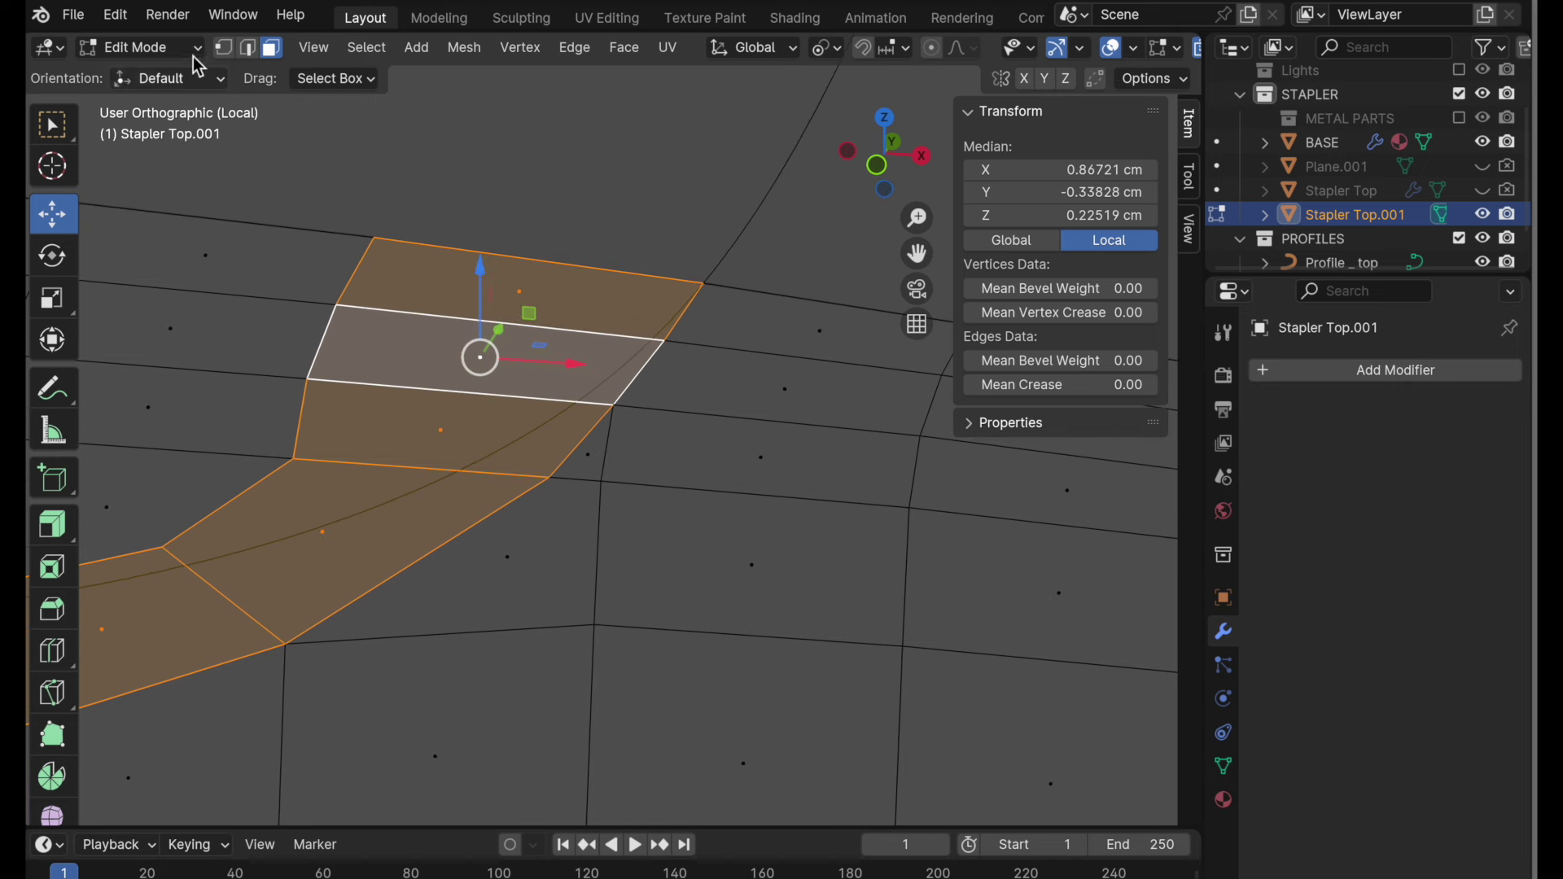
# - Dissolve the short vertical edge that meets Top Curve just beyond the upper end of the diagonal
pyautogui.press('2')
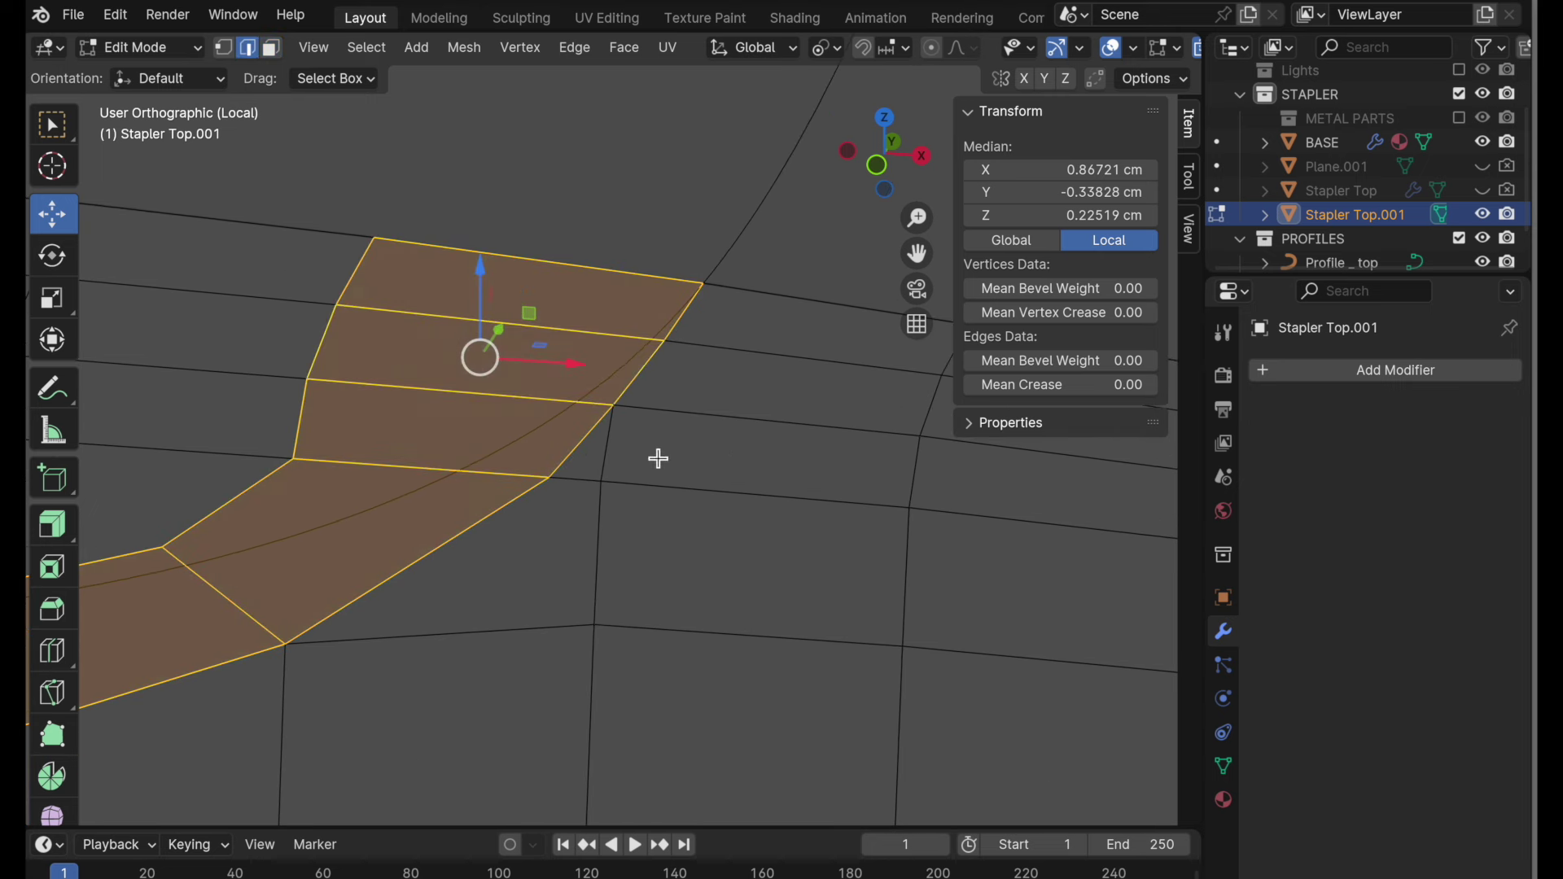
pyautogui.click(615, 445)
pyautogui.press('super+e')
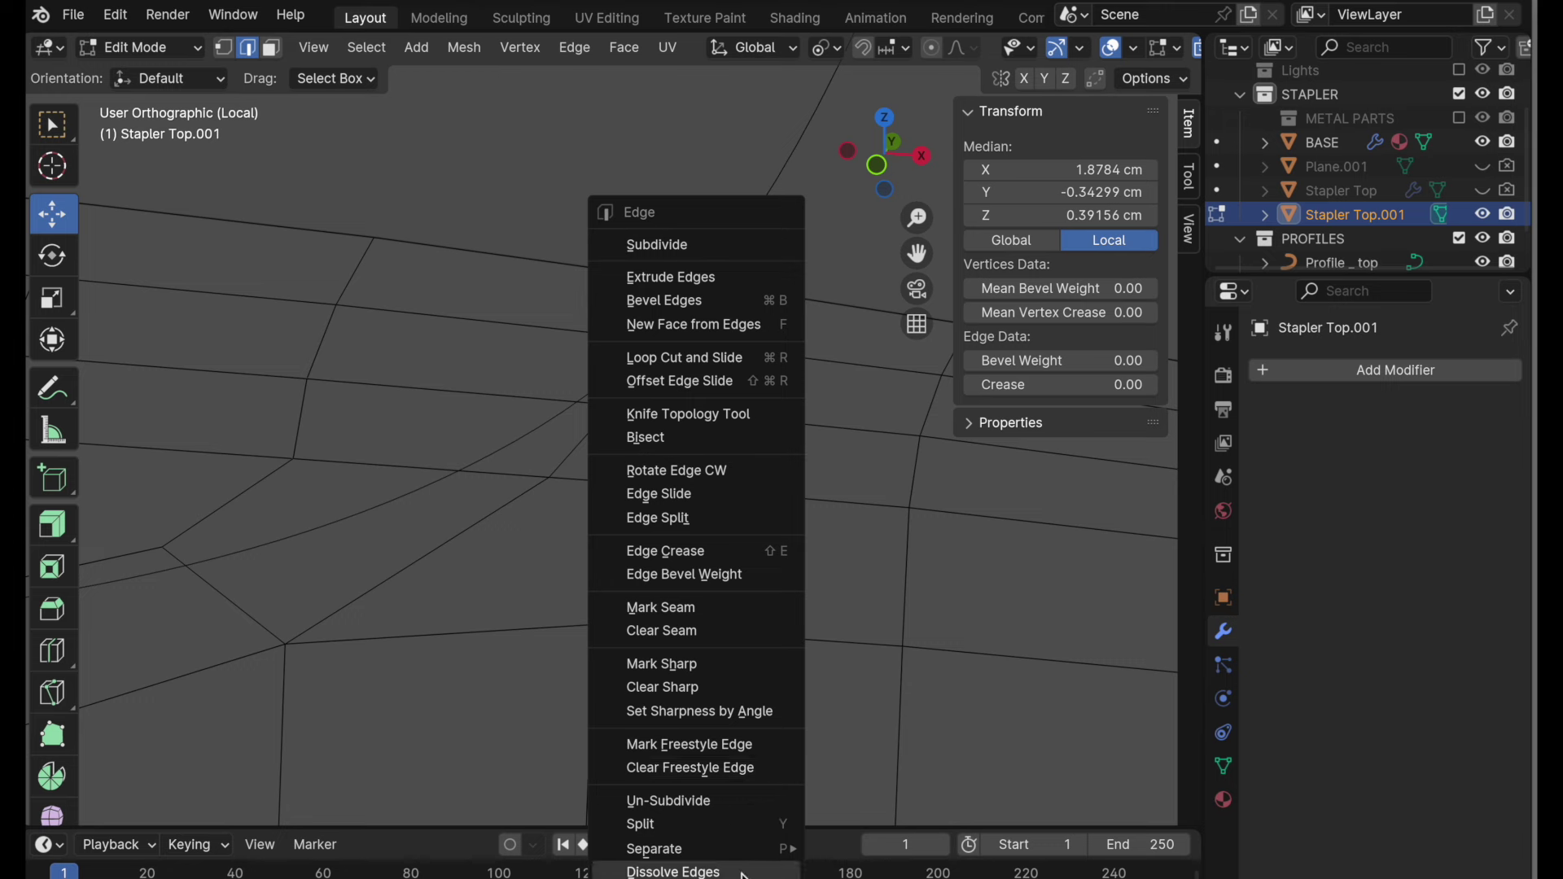
pyautogui.click(743, 872)
# - Add one loop cut across the narrow upper face rows beside Top Curve, slid towards the curve with factor -0.323
pyautogui.keyDown('shift'); pyautogui.moveTo(770, 621); pyautogui.dragTo(713, 662, button='middle'); pyautogui.keyUp('shift')
pyautogui.press('super+r')
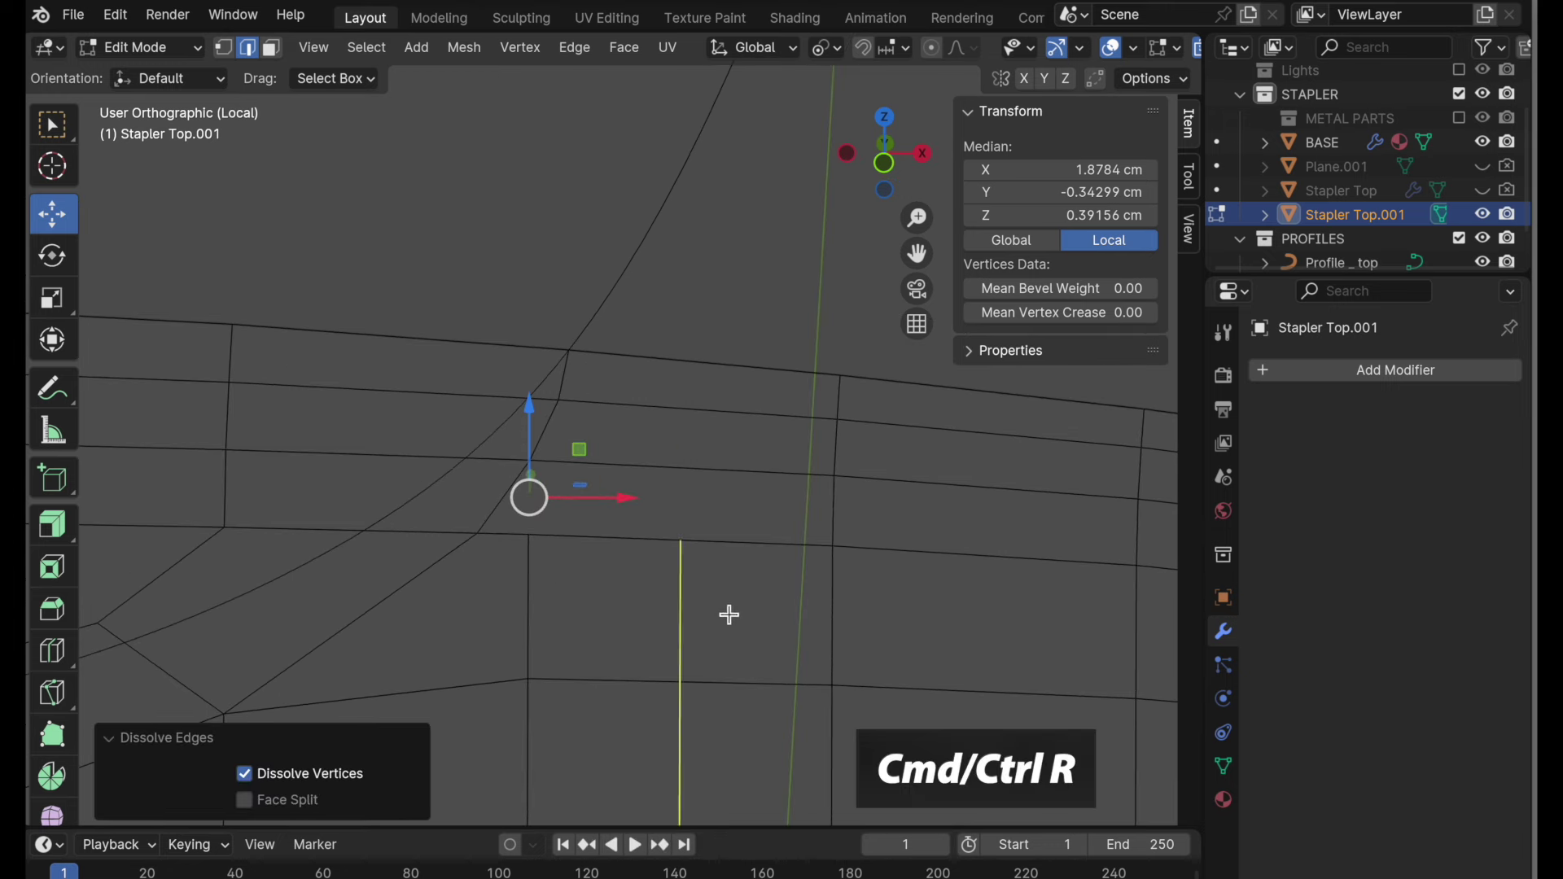
pyautogui.click(699, 463)
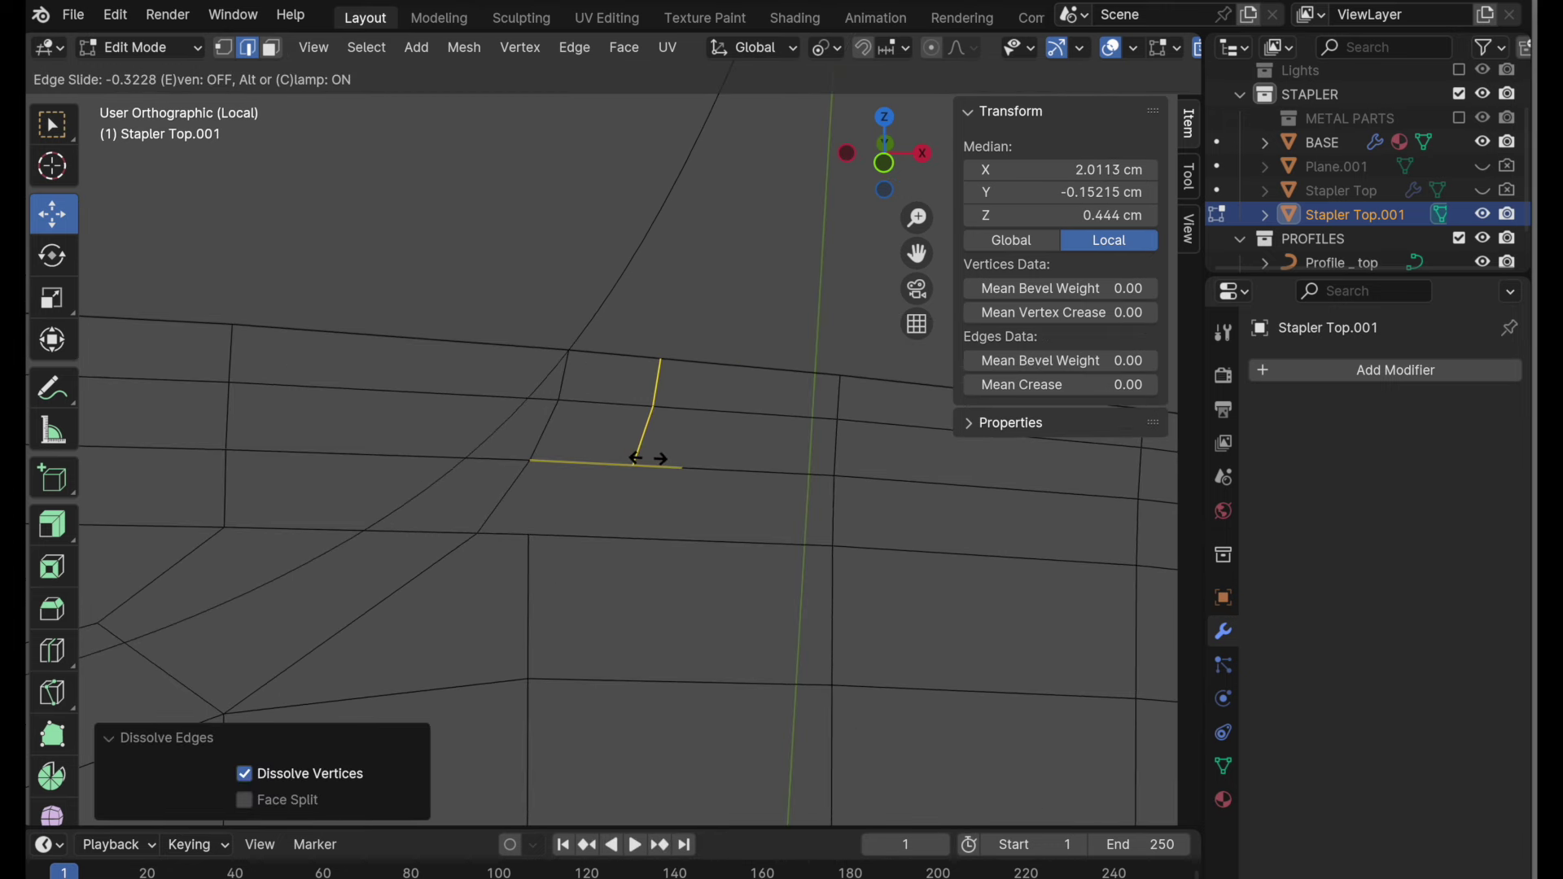
pyautogui.click(649, 458)
# - In front view, raise the new loop-cut edges 0.002029 cm along Z
pyautogui.click(885, 158)
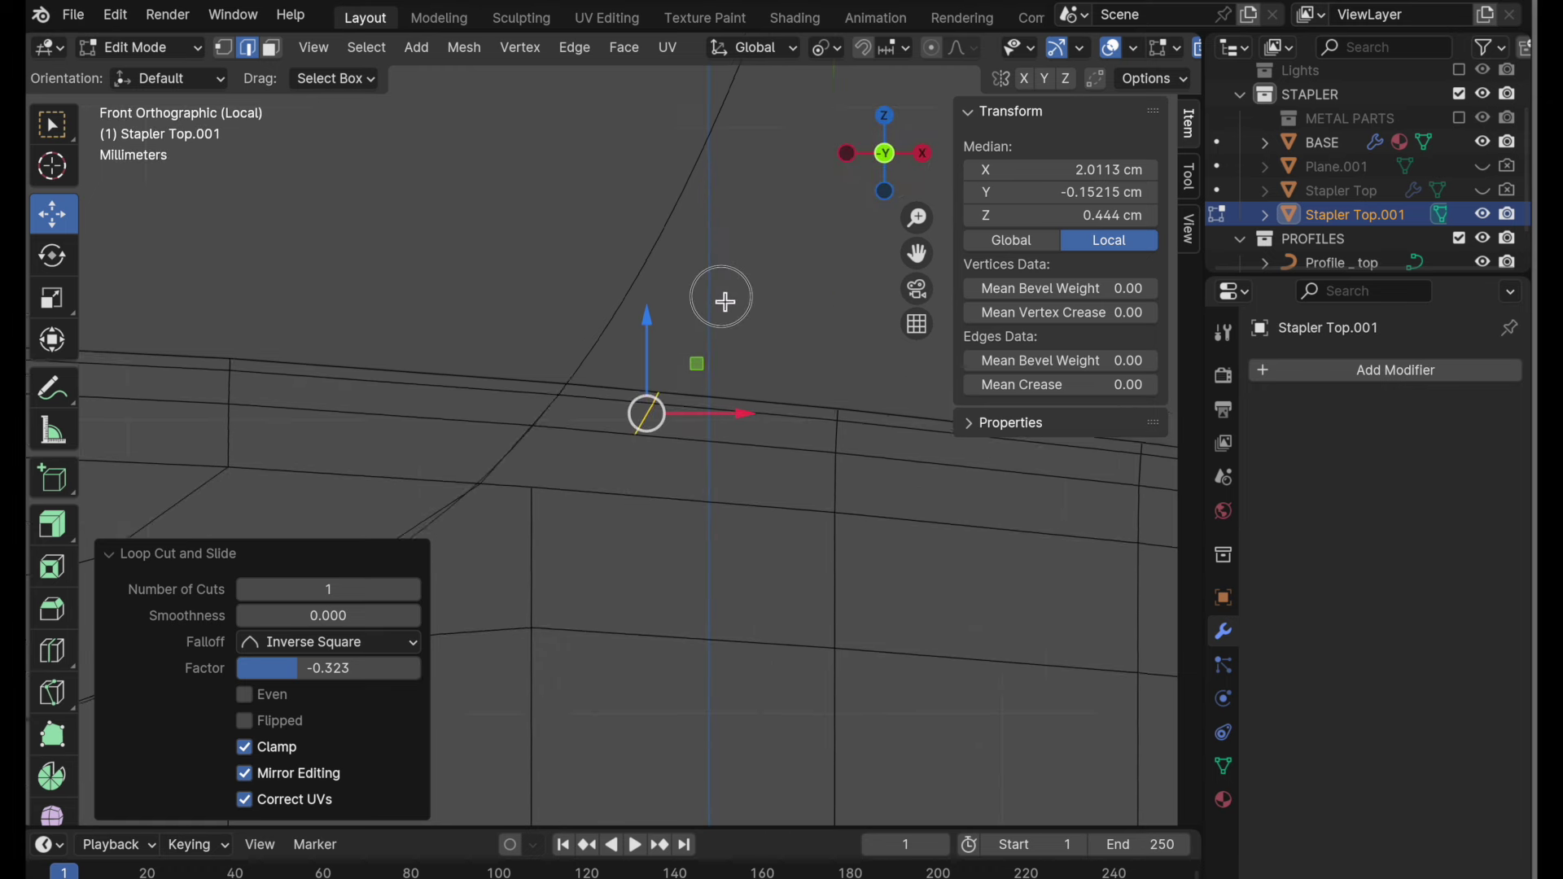
pyautogui.scroll(-2, 733, 293)
pyautogui.keyDown('shift'); pyautogui.moveTo(749, 281); pyautogui.dragTo(480, 288, button='middle'); pyautogui.keyUp('shift')
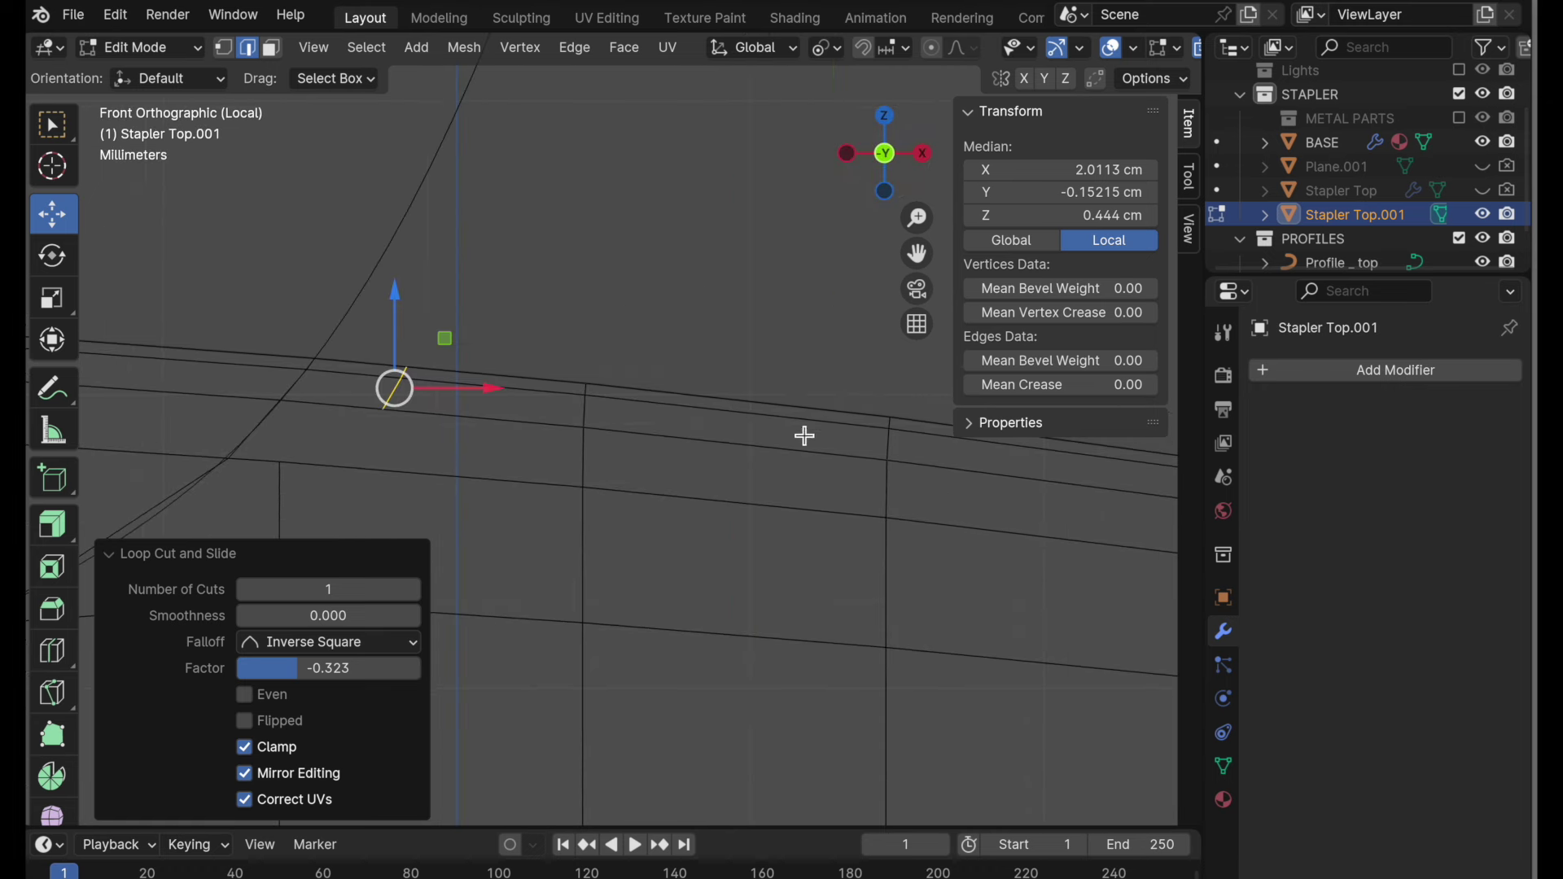
pyautogui.keyDown('shift'); pyautogui.moveTo(580, 406); pyautogui.dragTo(601, 350, button='middle'); pyautogui.keyUp('shift')
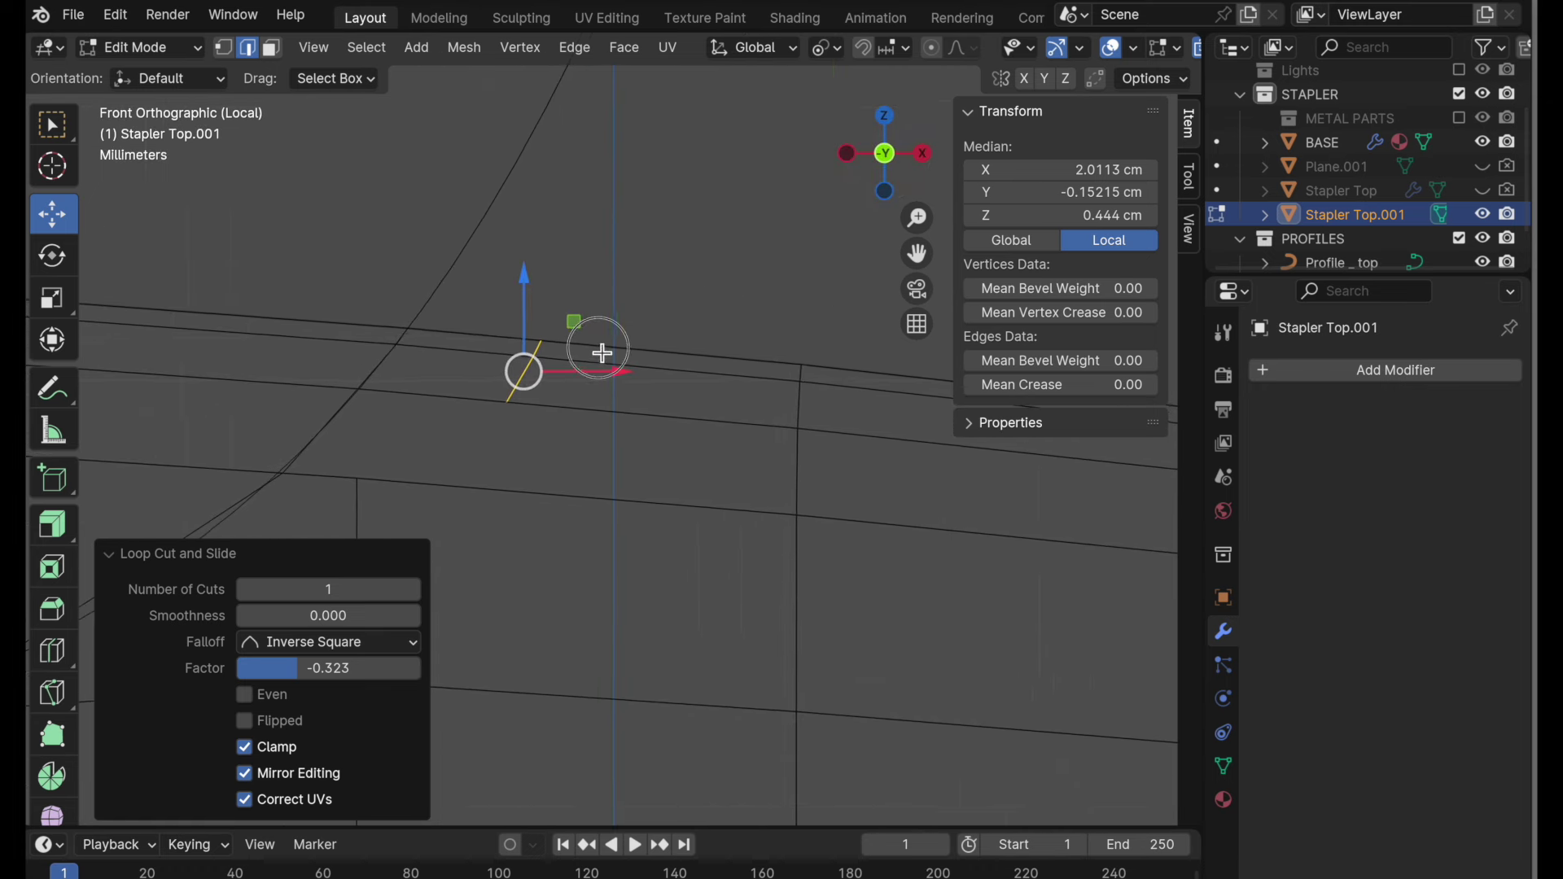
pyautogui.moveTo(582, 325); pyautogui.dragTo(587, 326)
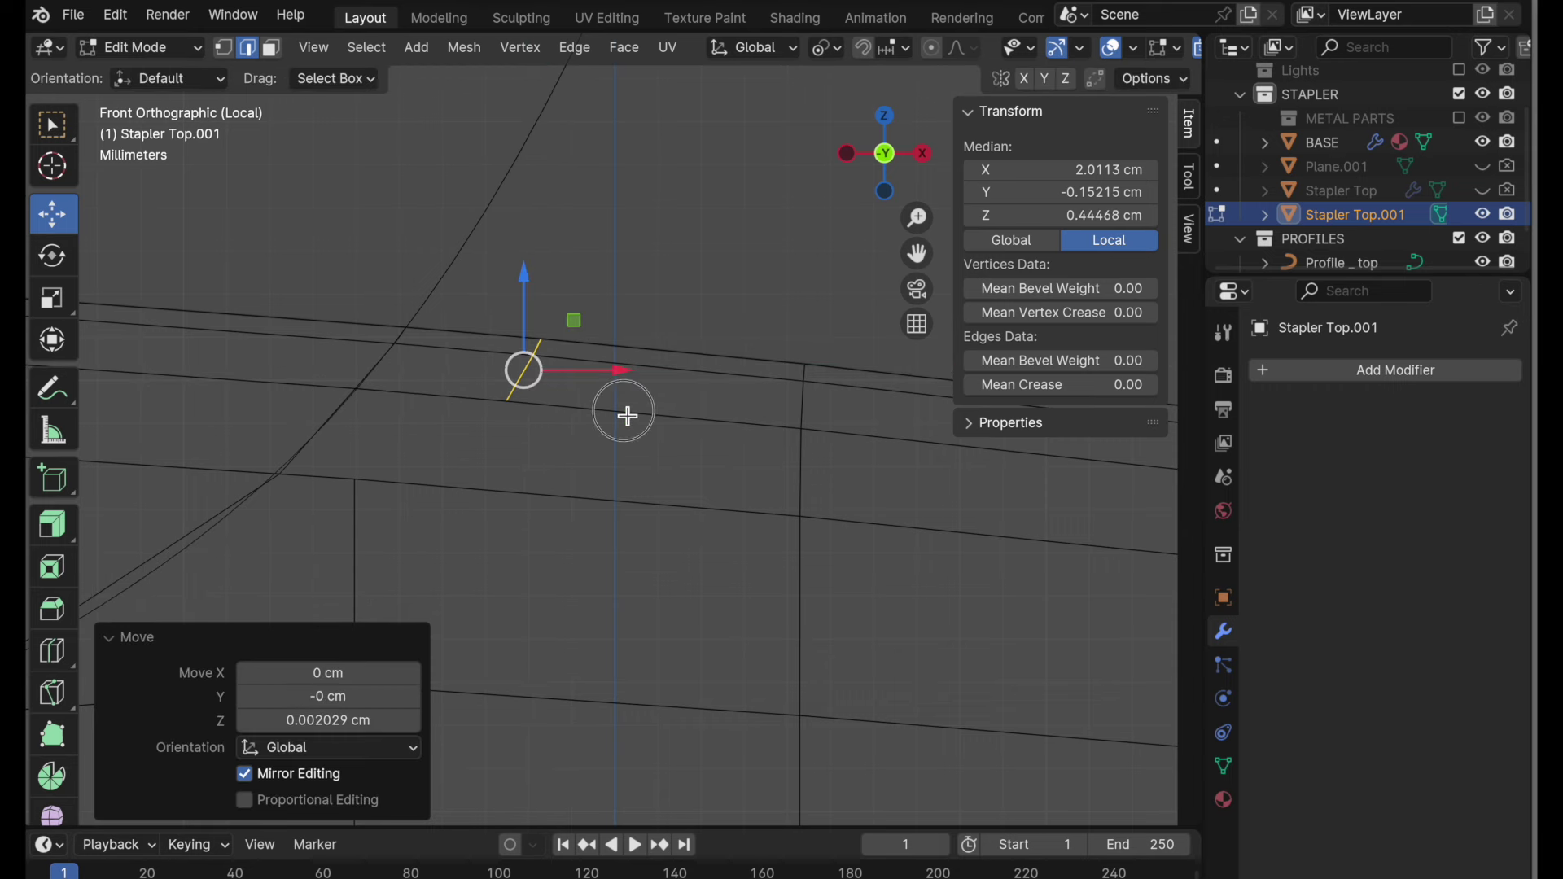
pyautogui.keyDown('shift'); pyautogui.moveTo(628, 415); pyautogui.dragTo(774, 320, button='middle'); pyautogui.keyUp('shift')
# - Connect the lowest vertex of the new cut to the top vertex of the vertical edge below it
pyautogui.click(224, 47)
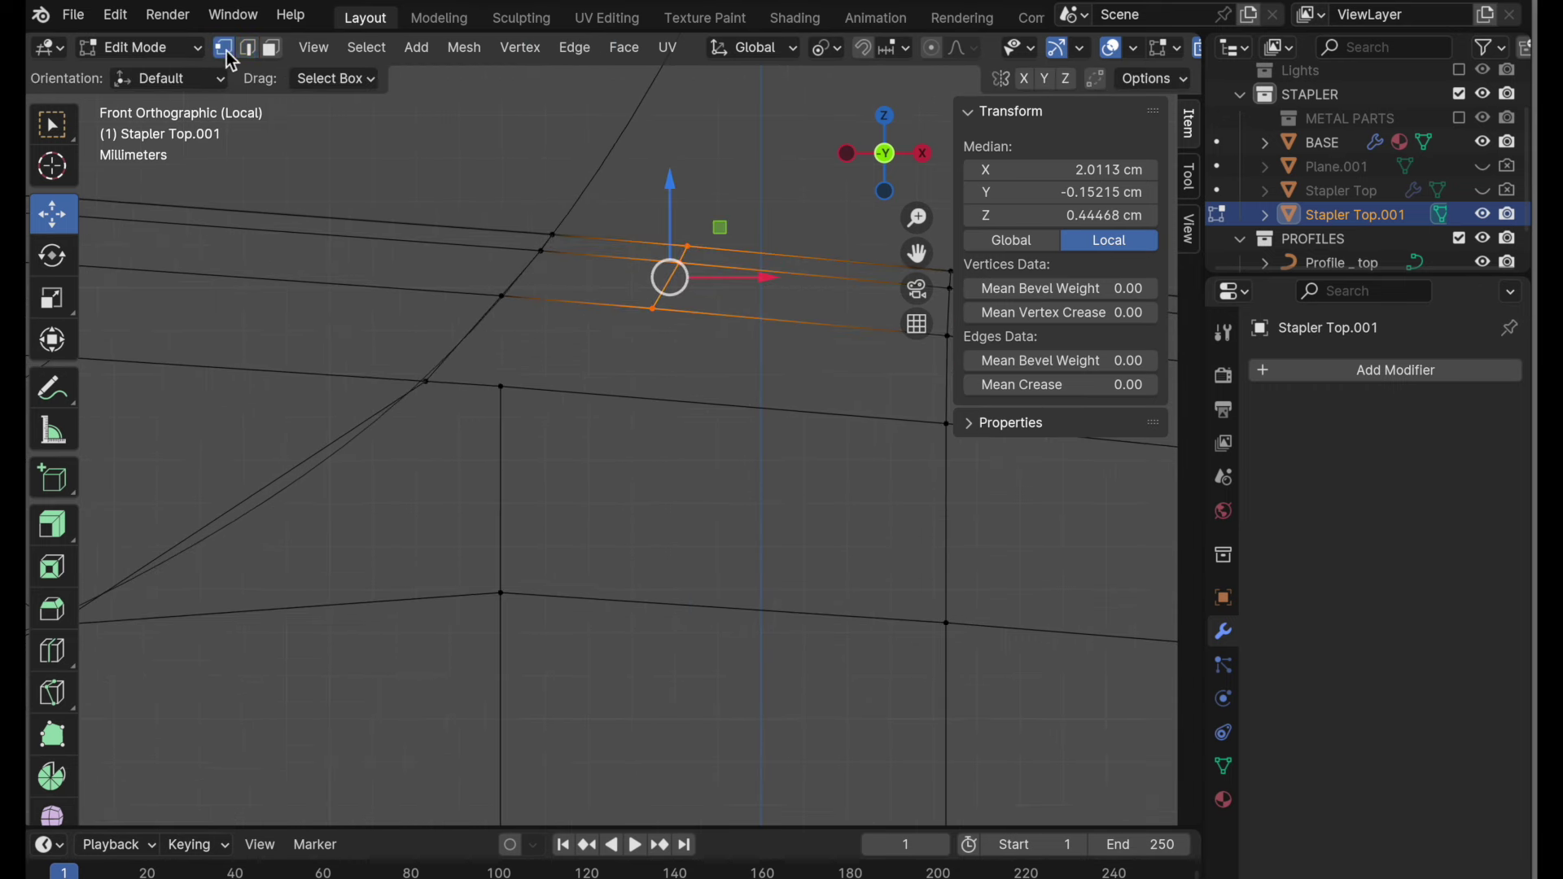
pyautogui.click(576, 219)
pyautogui.click(655, 319)
pyautogui.keyDown('shift'); pyautogui.click(501, 387); pyautogui.keyUp('shift')
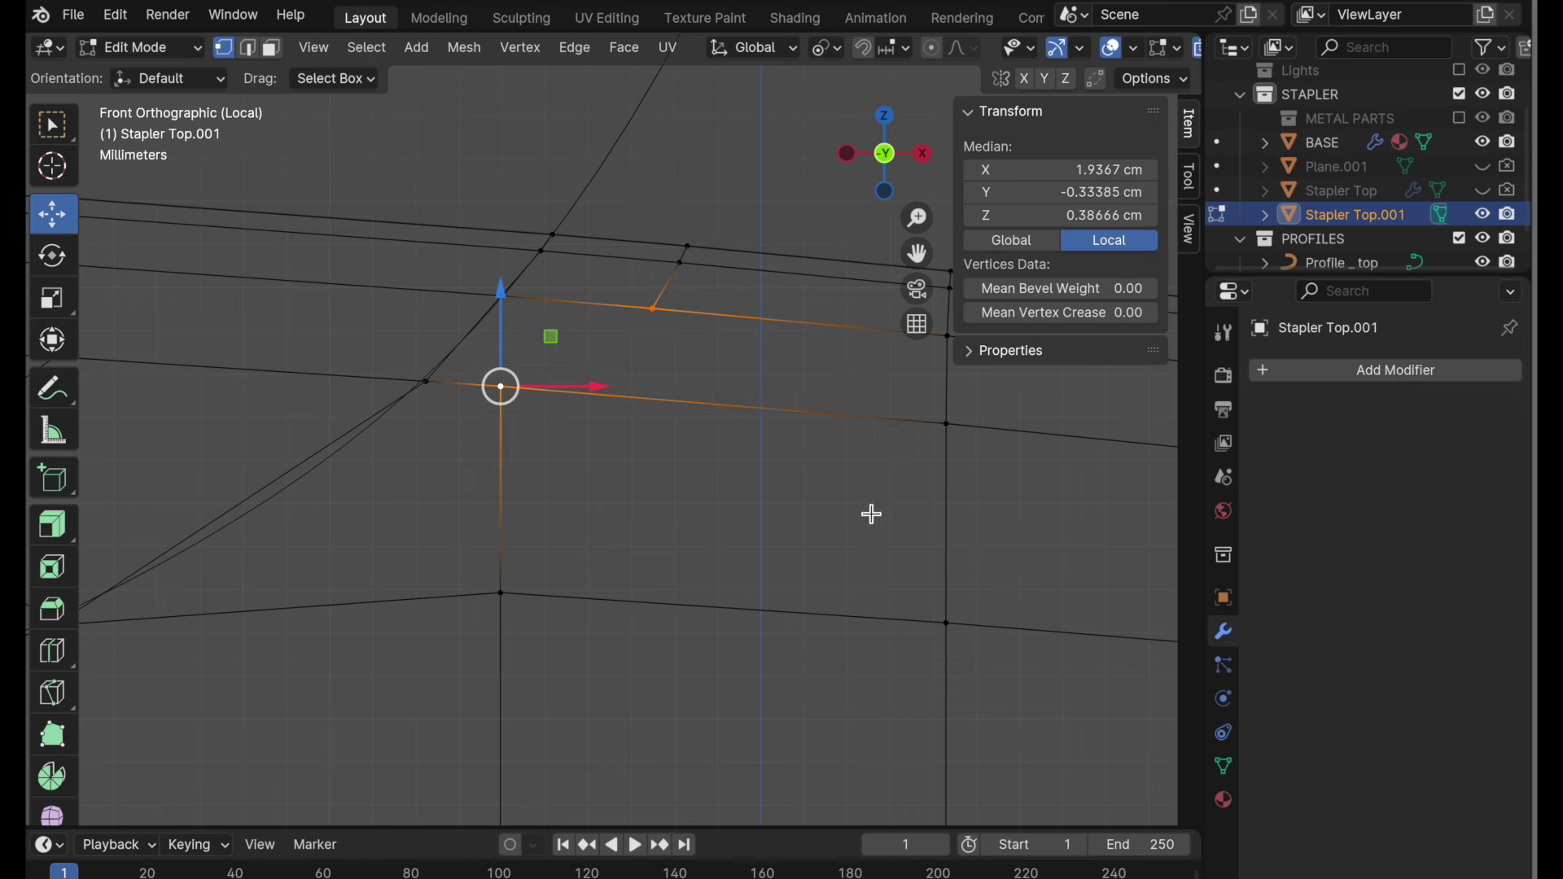
pyautogui.press('j')
pyautogui.click(606, 431)
# - Slide the lower vertex of the connecting edge along its horizontal edge, away from Top Curve
pyautogui.click(510, 394)
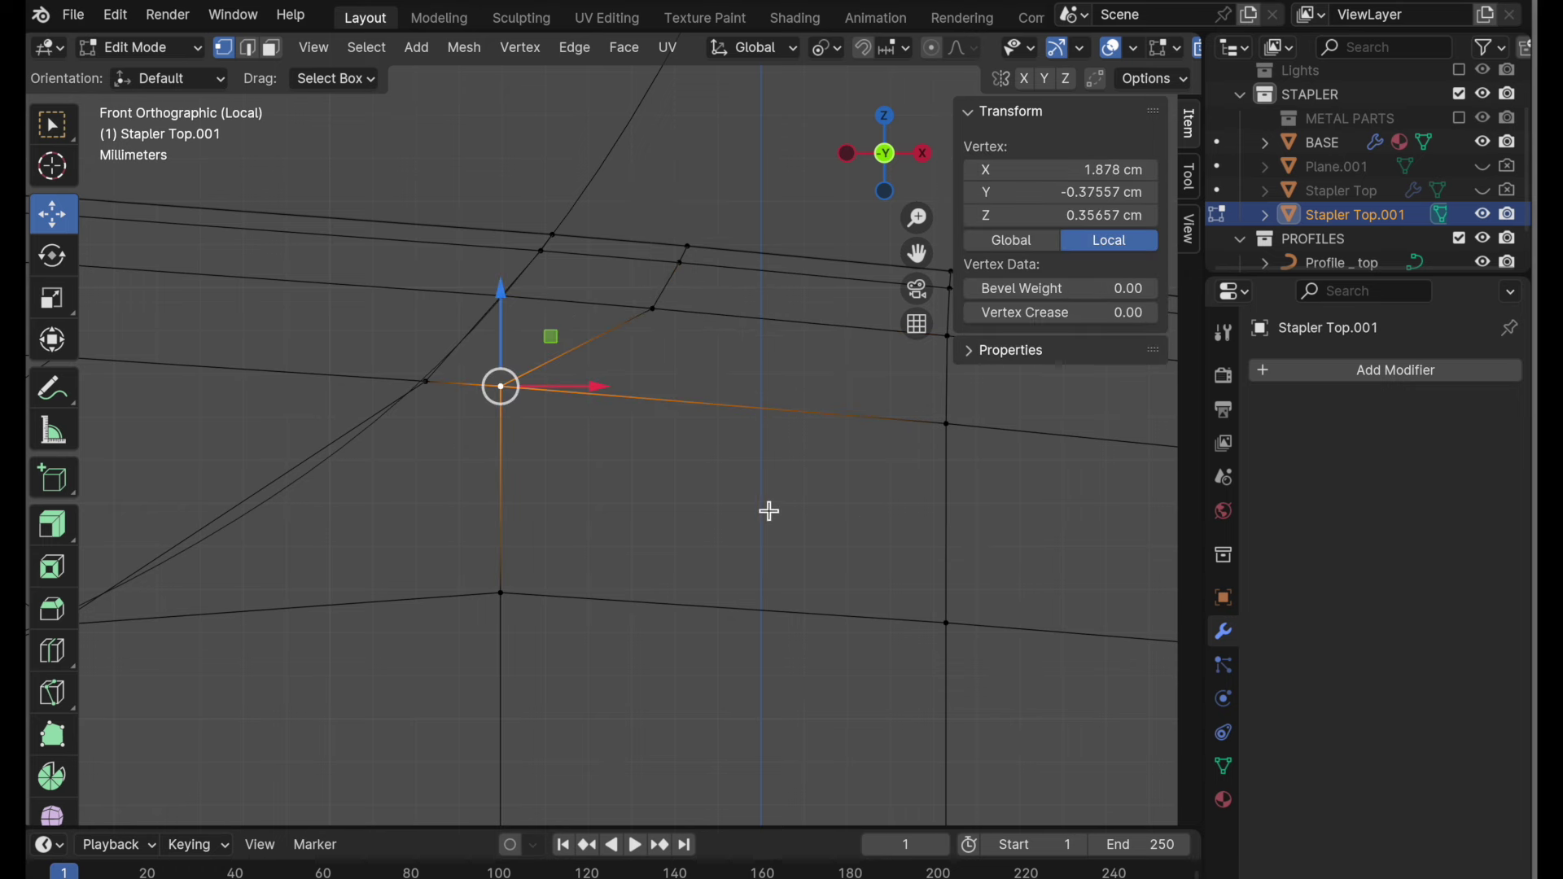
pyautogui.press('g')
pyautogui.press('g')
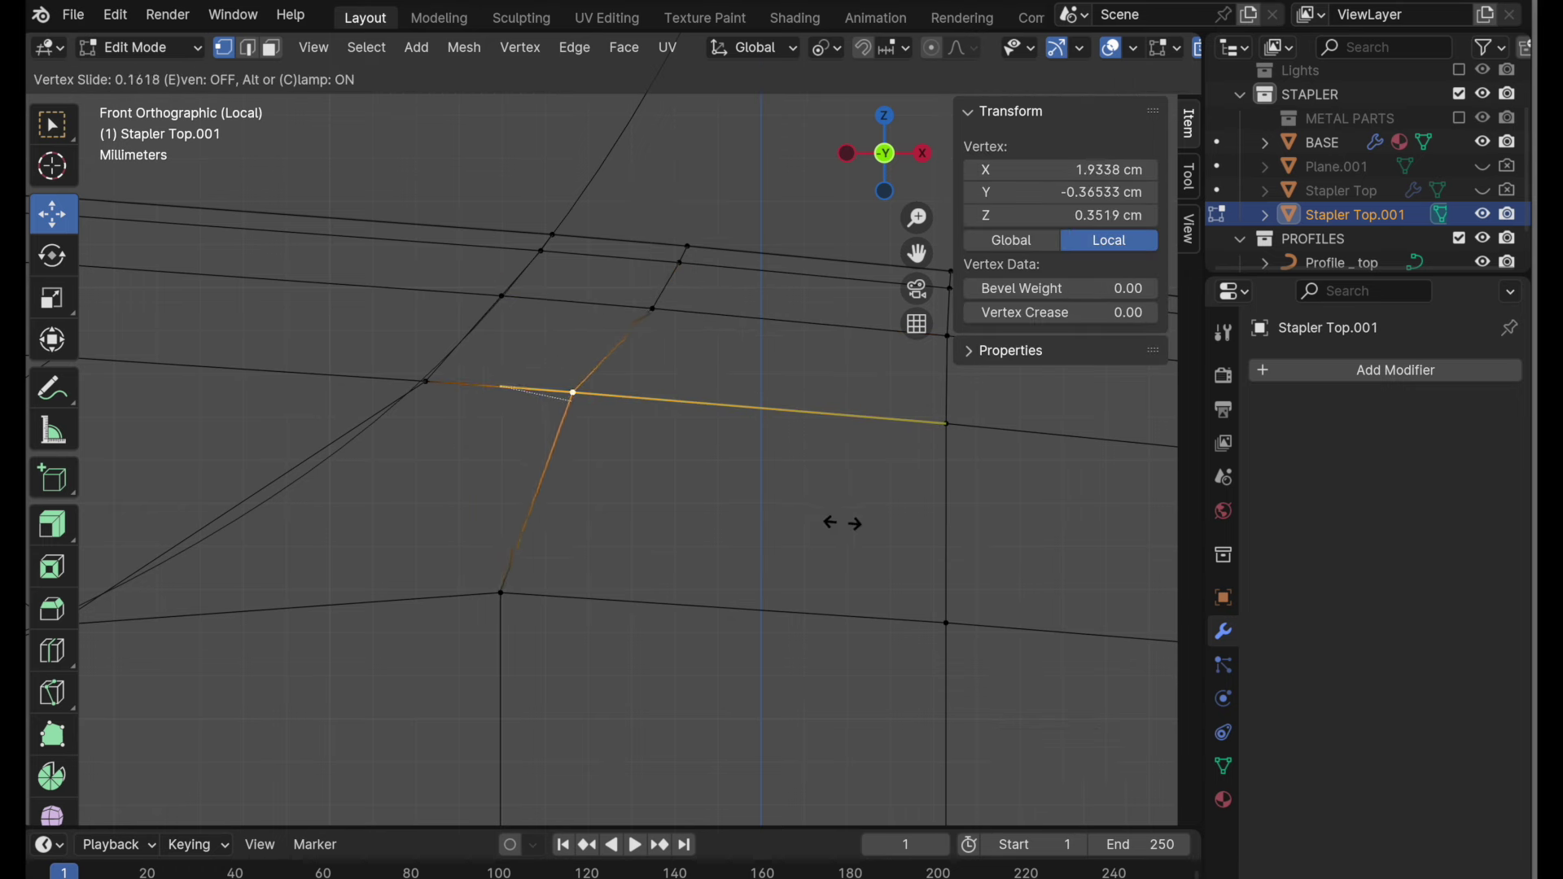
pyautogui.click(826, 547)
# - Slide the next vertex down in that column up its slanted edge by a factor of 0.029
pyautogui.keyDown('ctrl'); pyautogui.moveTo(824, 547); pyautogui.dragTo(790, 492, button='middle'); pyautogui.keyUp('ctrl')
pyautogui.click(598, 440)
pyautogui.press('g')
pyautogui.press('g')
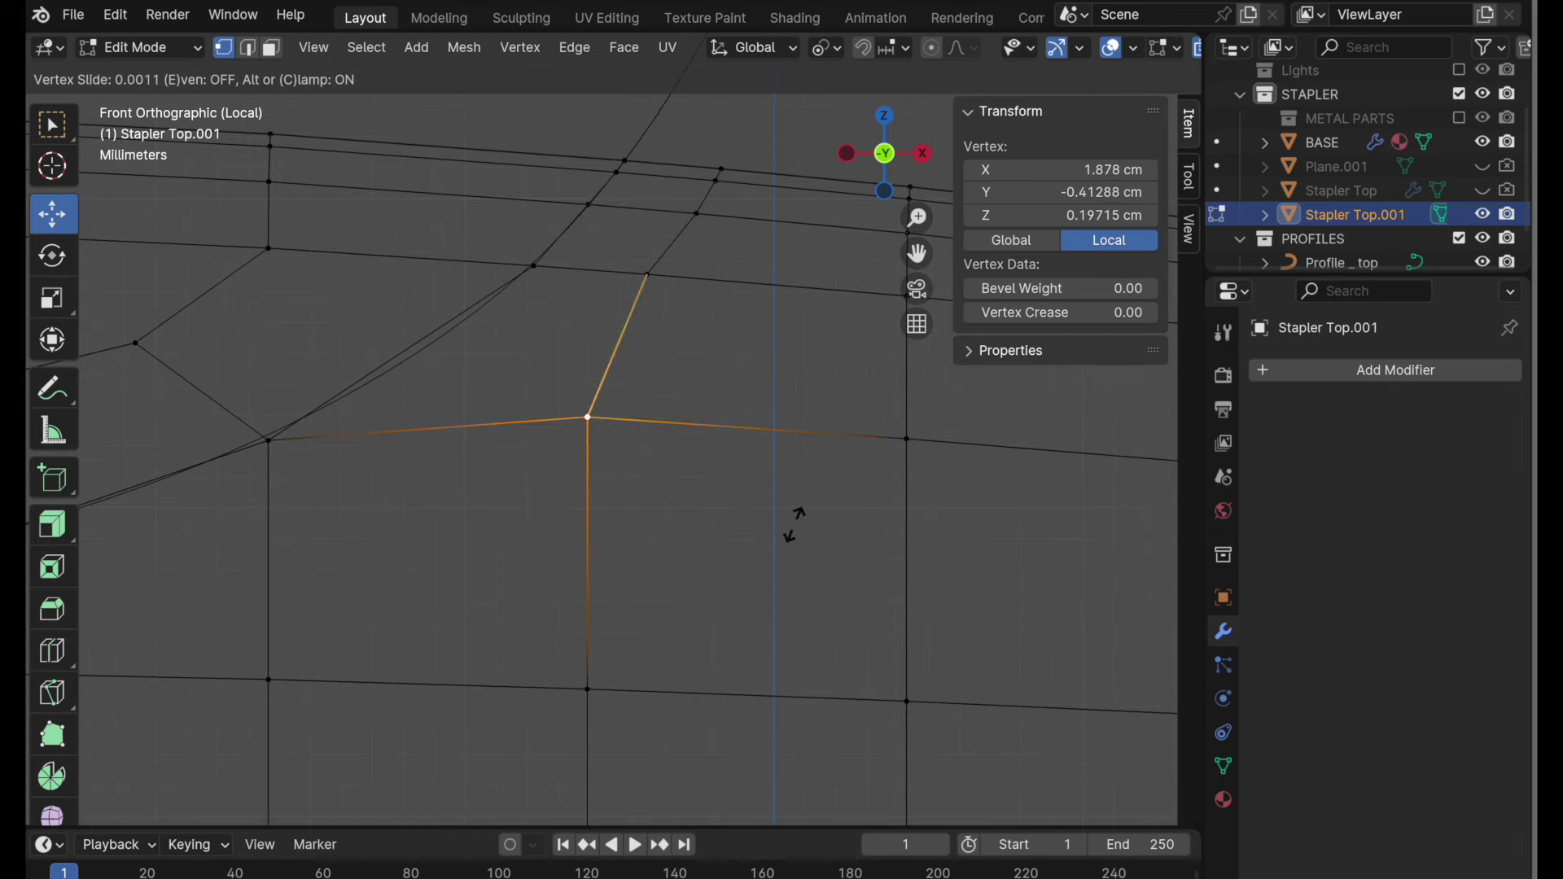
pyautogui.click(802, 521)
pyautogui.scroll(-2, 802, 521)
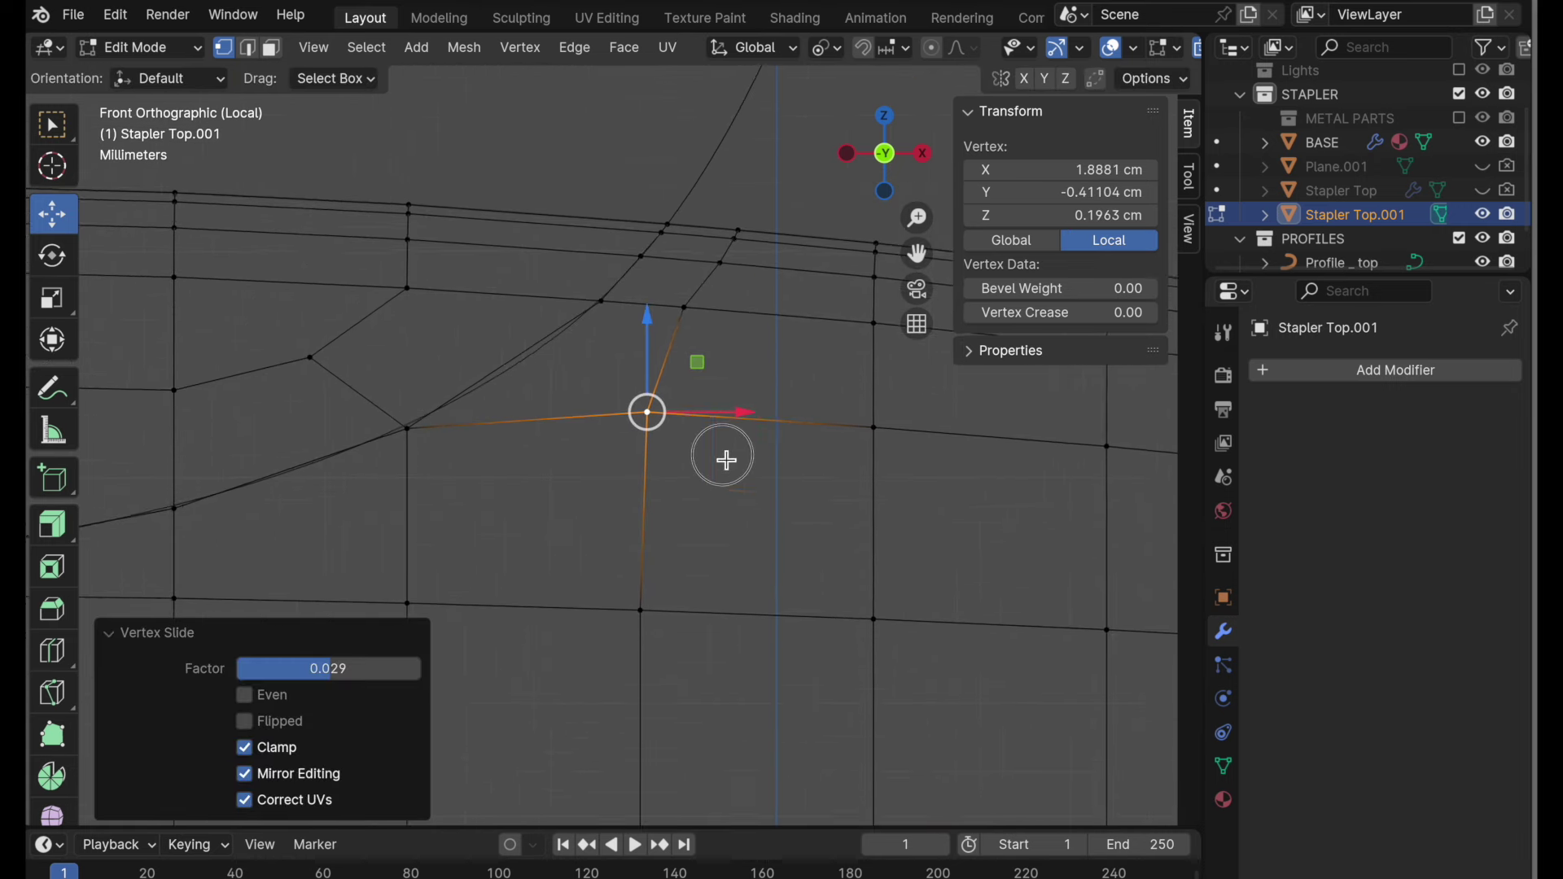
# - Check the face loops on both sides of Top Curve by selecting each in turn, then clear the selection
pyautogui.click(737, 231)
pyautogui.scroll(-1, 737, 236)
pyautogui.hscroll(2, 760, 342)
pyautogui.keyDown('shift'); pyautogui.moveTo(575, 366); pyautogui.dragTo(768, 463, button='middle'); pyautogui.keyUp('shift')
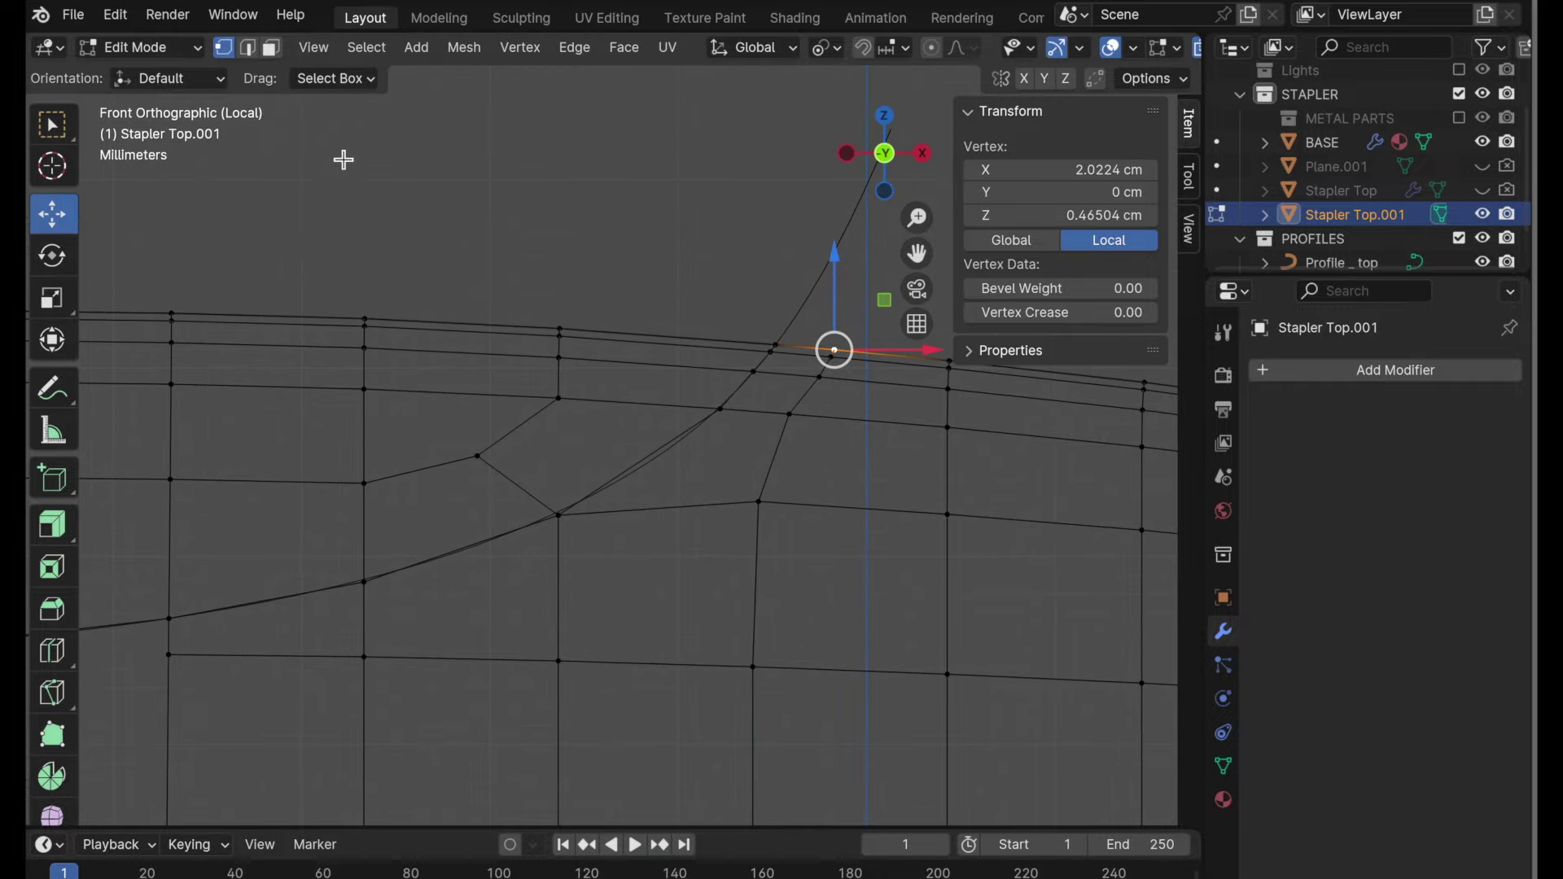
pyautogui.click(272, 47)
pyautogui.keyDown('alt'); pyautogui.click(768, 413); pyautogui.keyUp('alt')
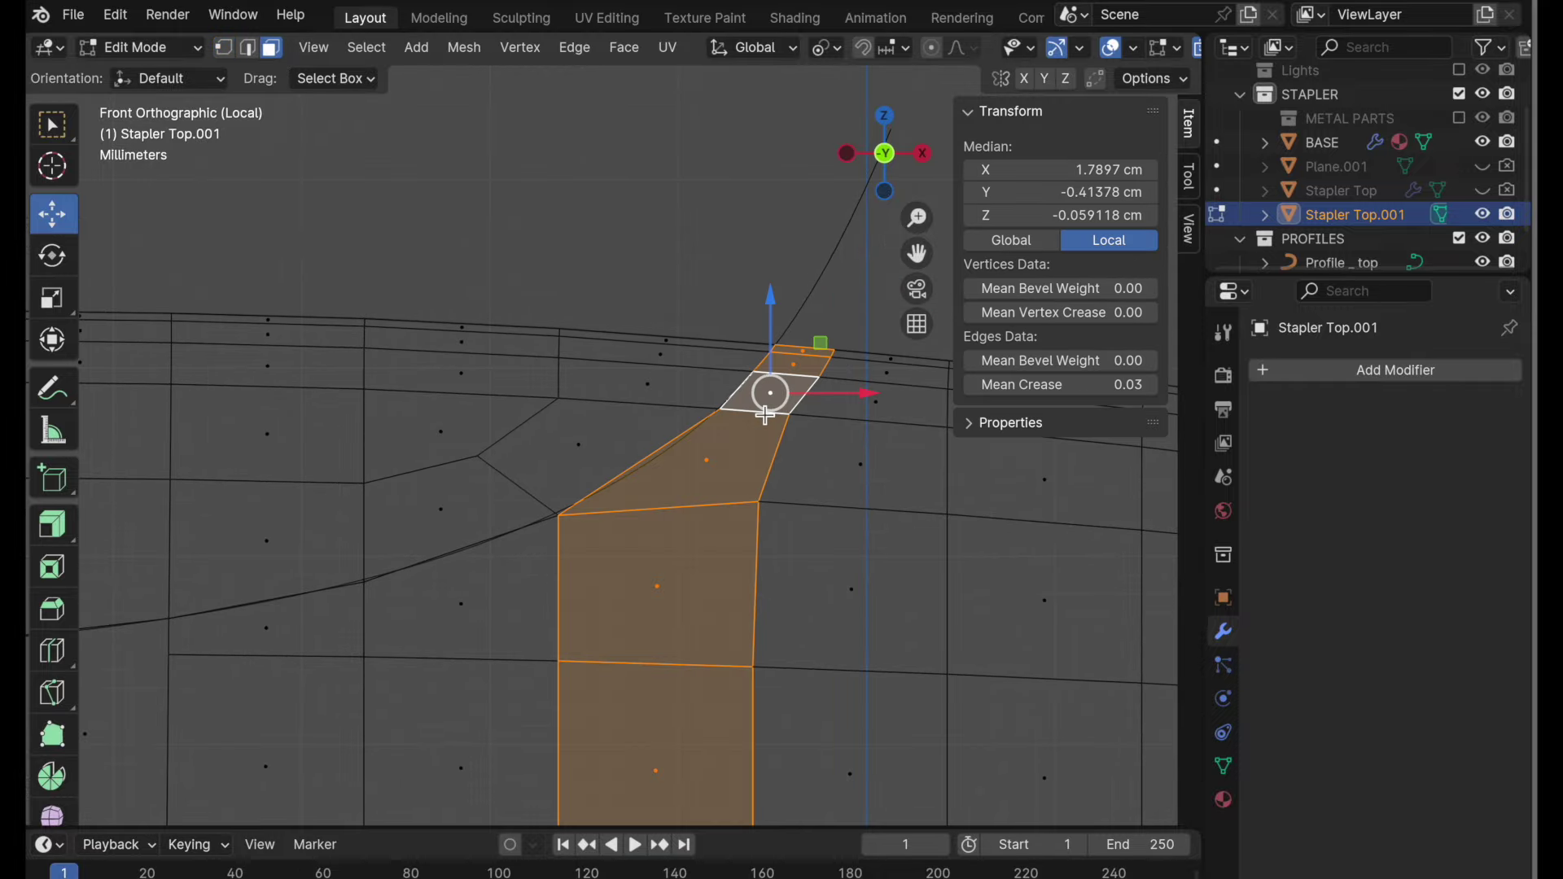
pyautogui.keyDown('alt'); pyautogui.click(646, 411); pyautogui.keyUp('alt')
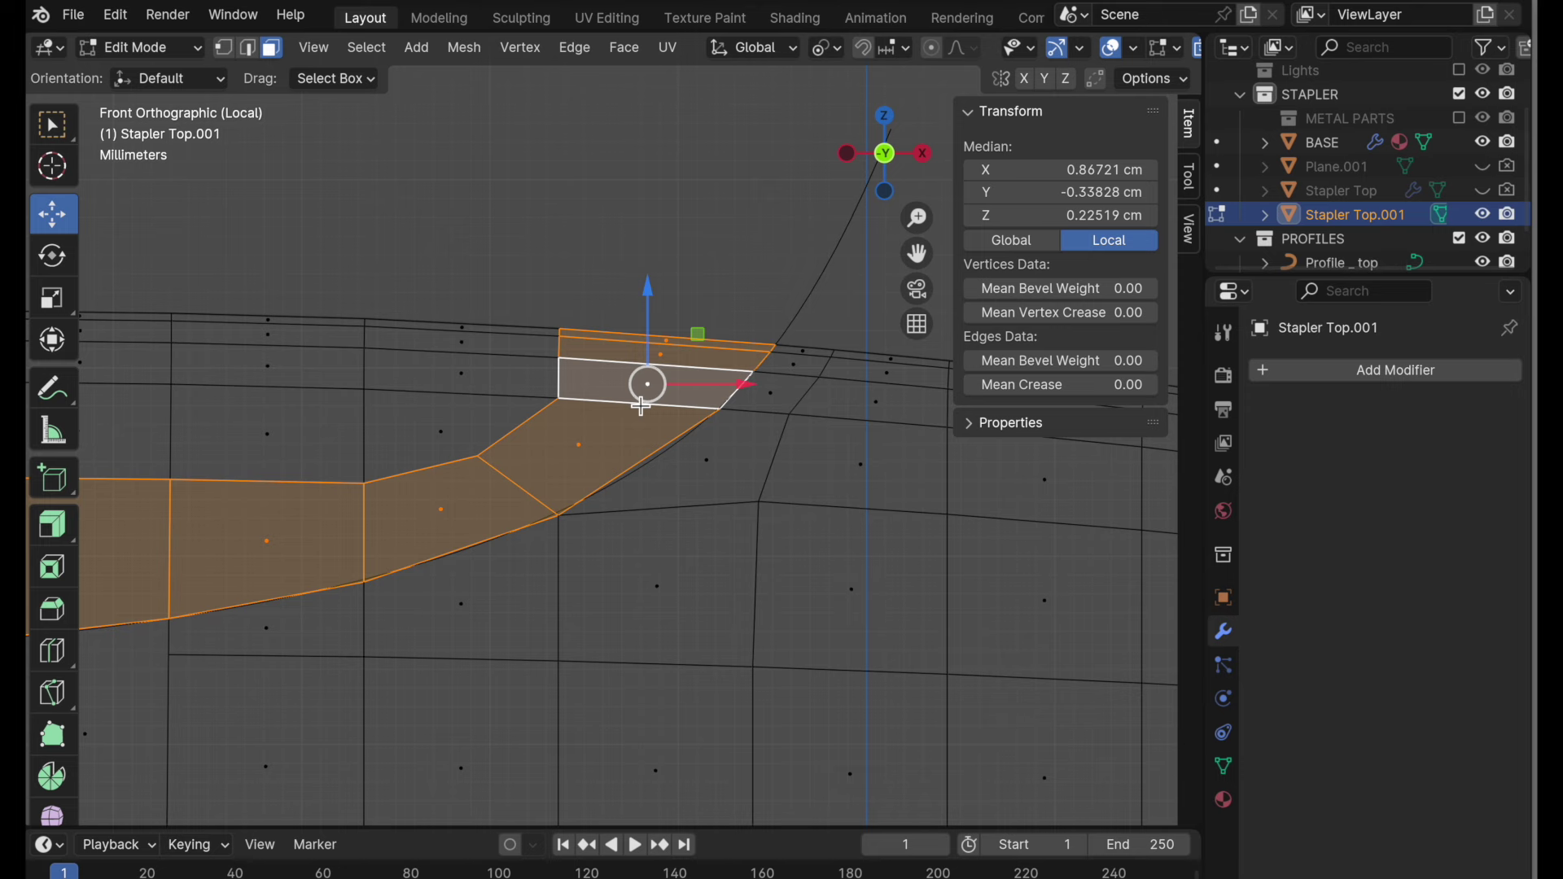
pyautogui.hotkey('alt', 'a')
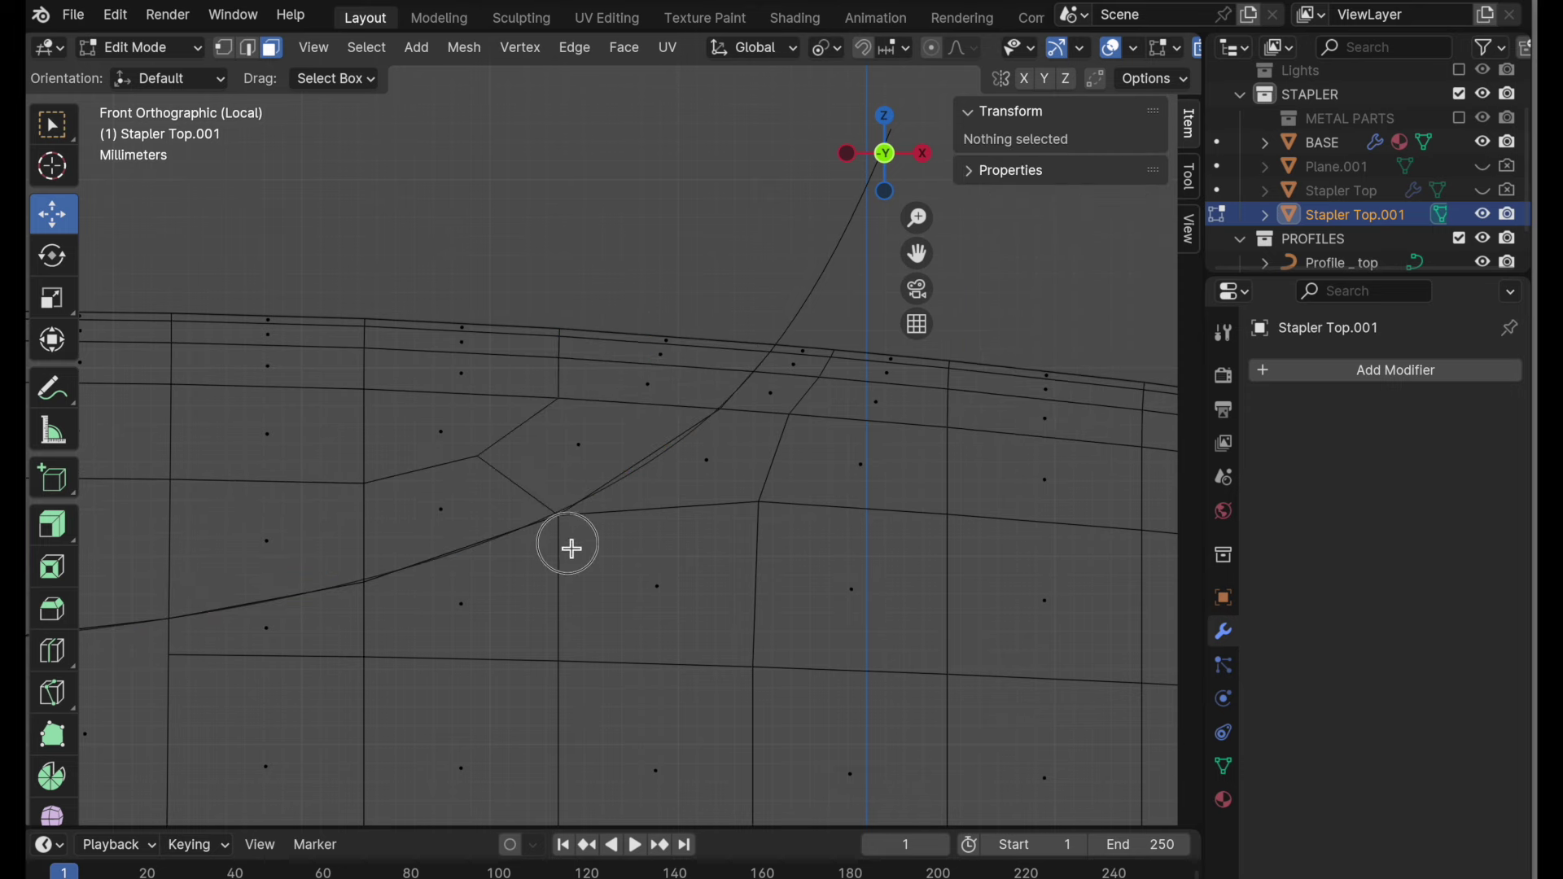
# - Add one centred loop cut through the tall faces below Top Curve at the body's slanted end
pyautogui.keyDown('shift'); pyautogui.moveTo(569, 545); pyautogui.dragTo(810, 392, button='middle'); pyautogui.keyUp('shift')
pyautogui.keyDown('shift'); pyautogui.moveTo(666, 415); pyautogui.dragTo(1066, 414, button='middle'); pyautogui.keyUp('shift')
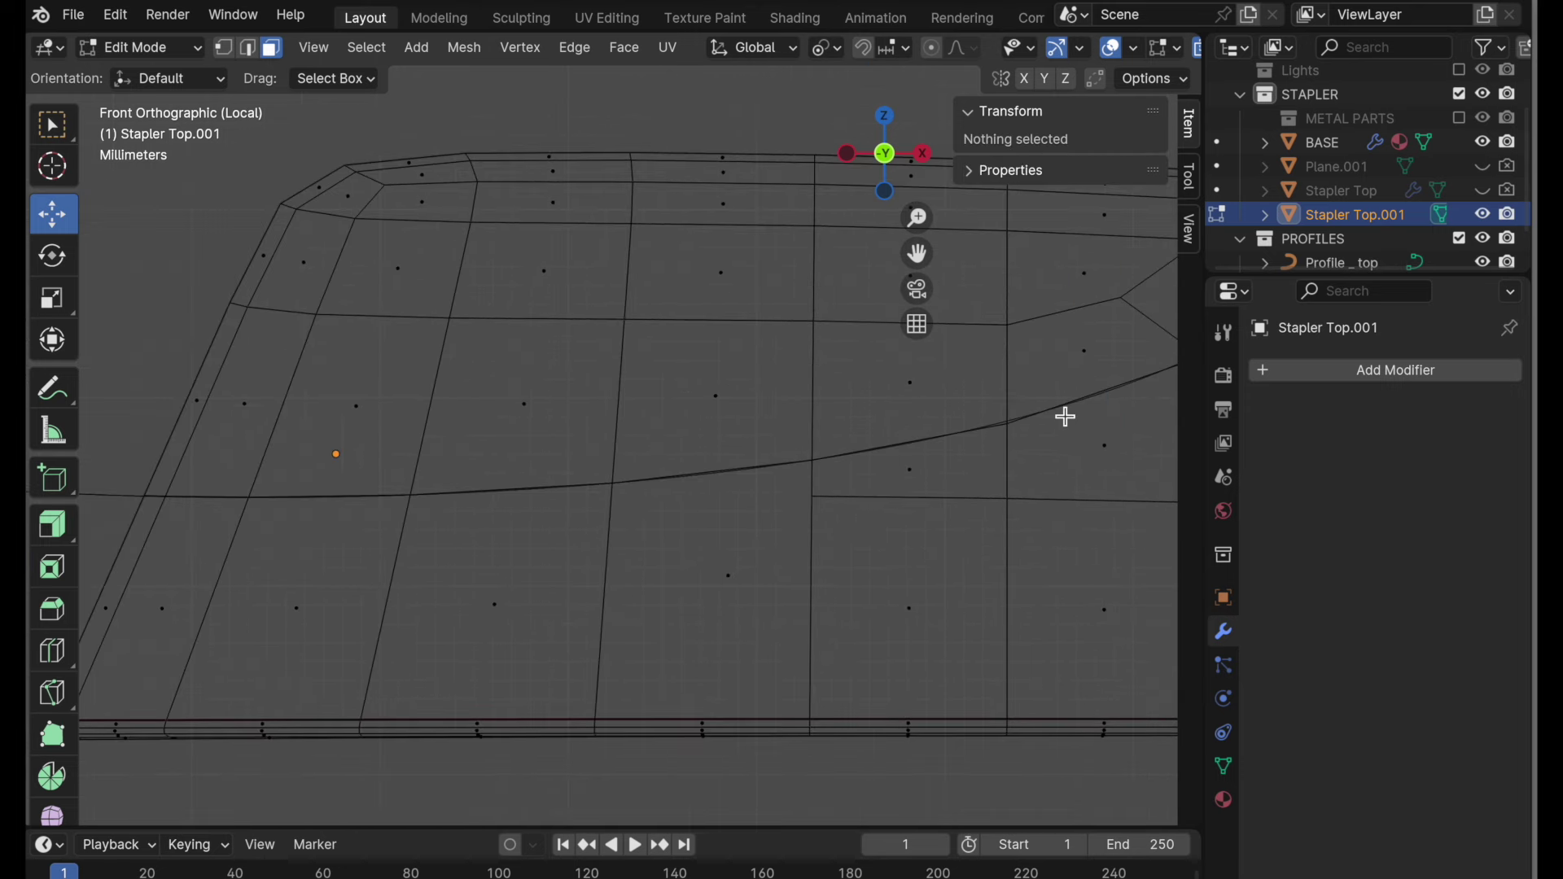
pyautogui.keyDown('shift'); pyautogui.moveTo(911, 416); pyautogui.dragTo(968, 414, button='middle'); pyautogui.keyUp('shift')
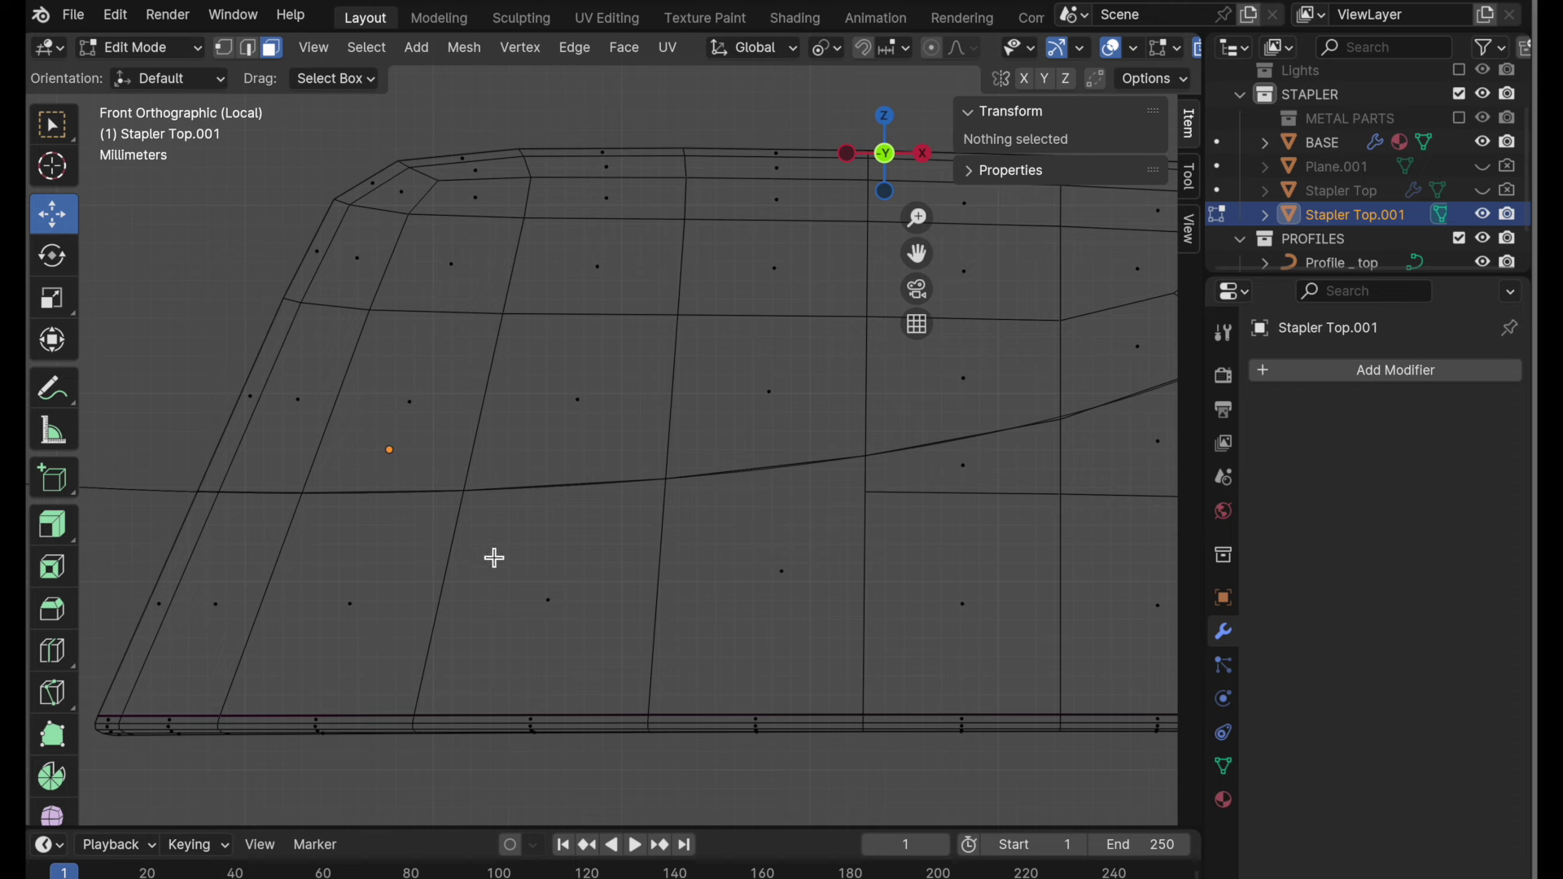
pyautogui.hotkey('ctrl', 'r')
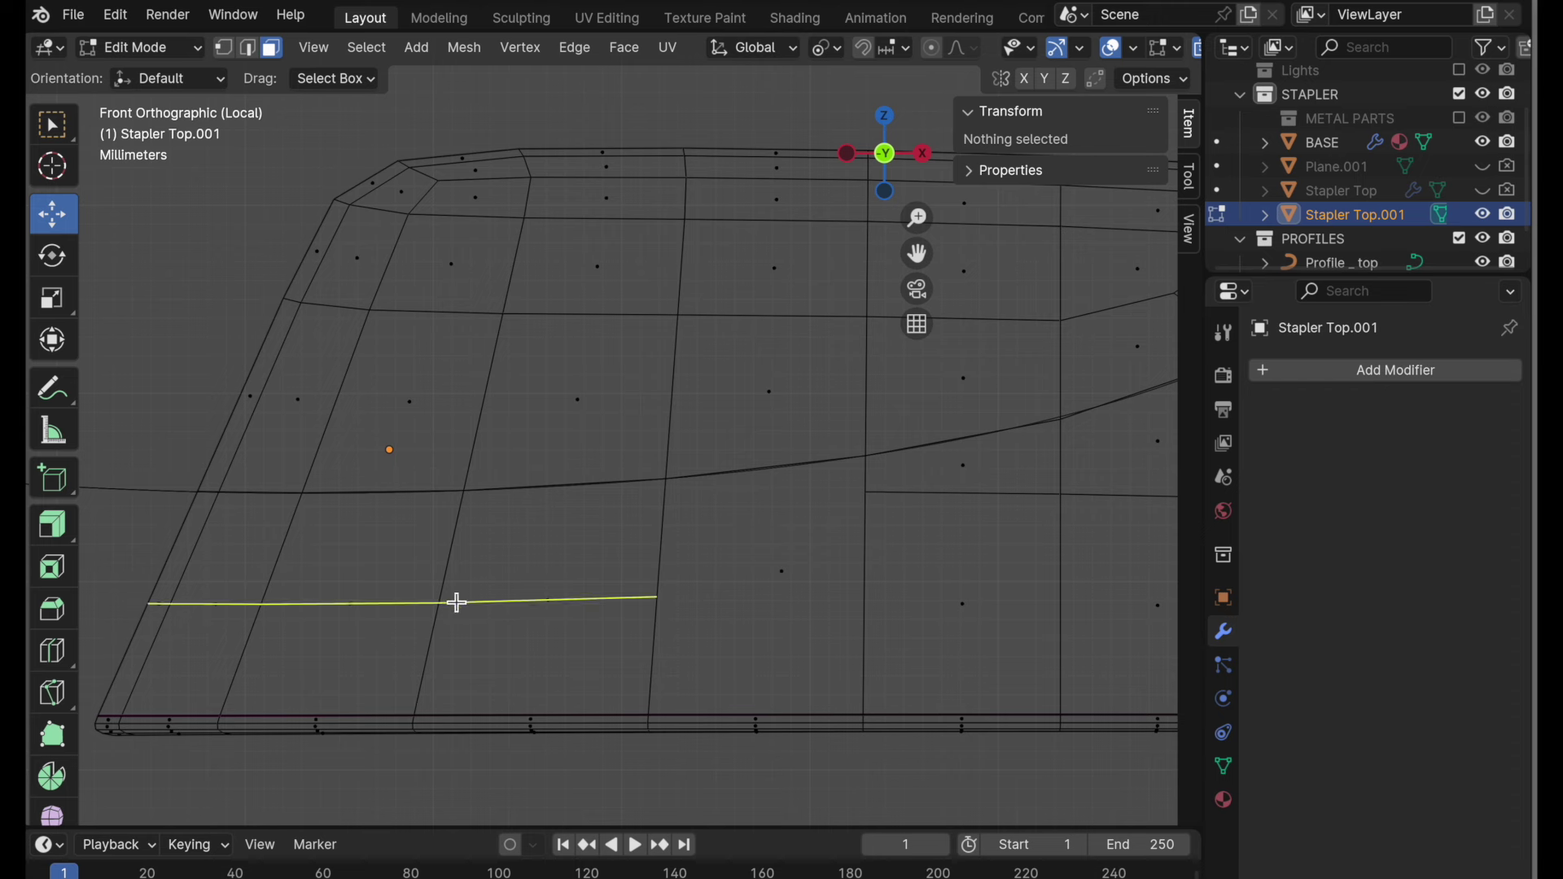
pyautogui.click(457, 602)
pyautogui.rightClick(452, 598)
pyautogui.keyDown('shift'); pyautogui.moveTo(771, 540); pyautogui.dragTo(724, 543, button='middle'); pyautogui.keyUp('shift')
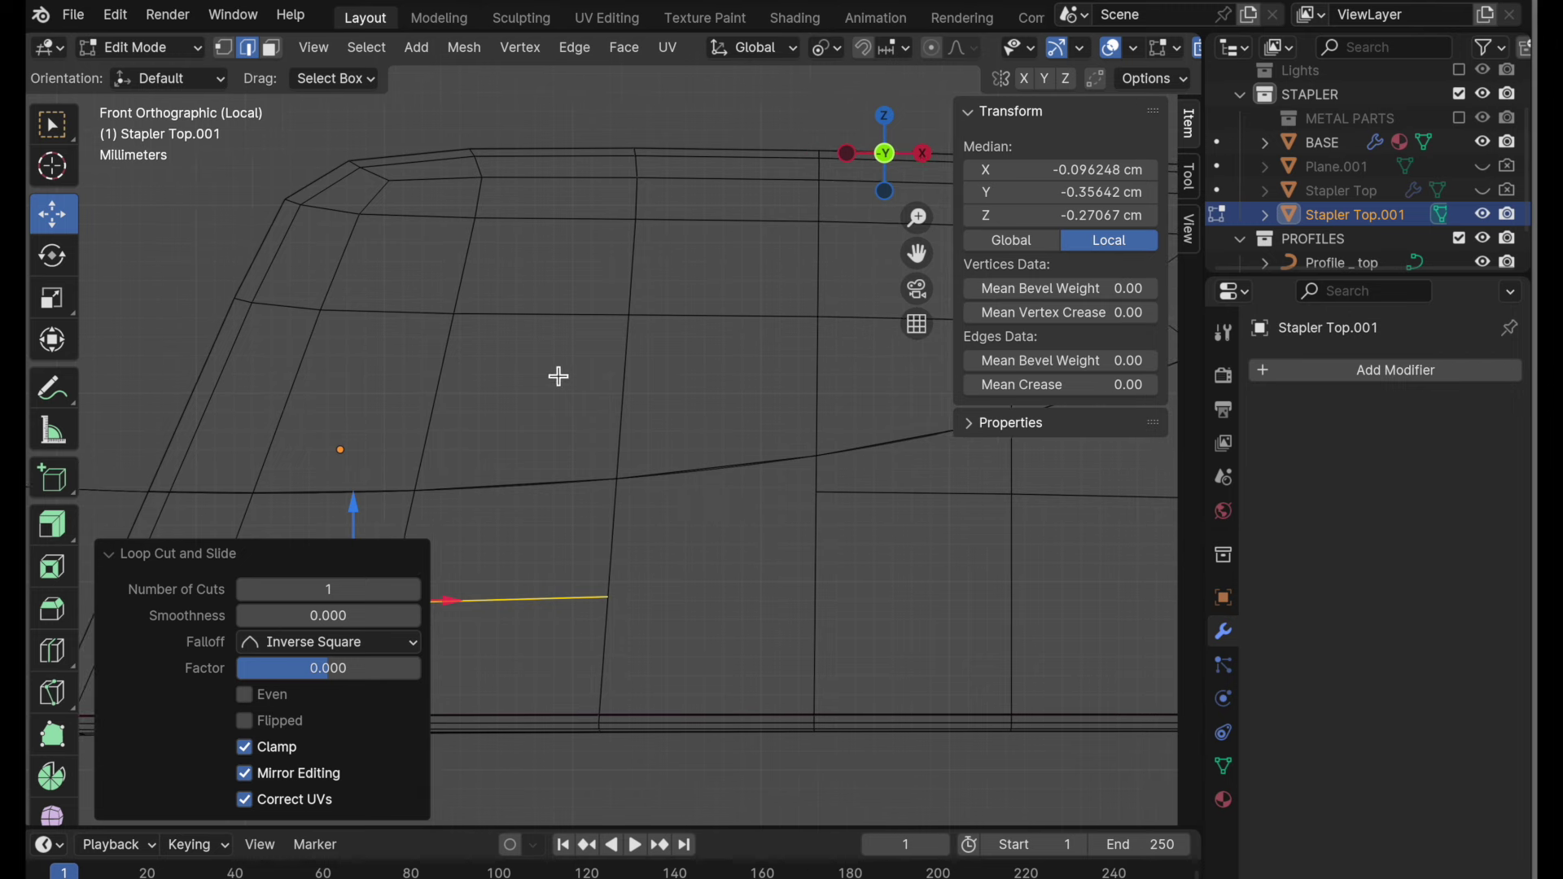
# - Connect the end vertex of the new loop cut to the end vertex of the neighbouring horizontal edge line
pyautogui.press('1')
pyautogui.click(607, 593)
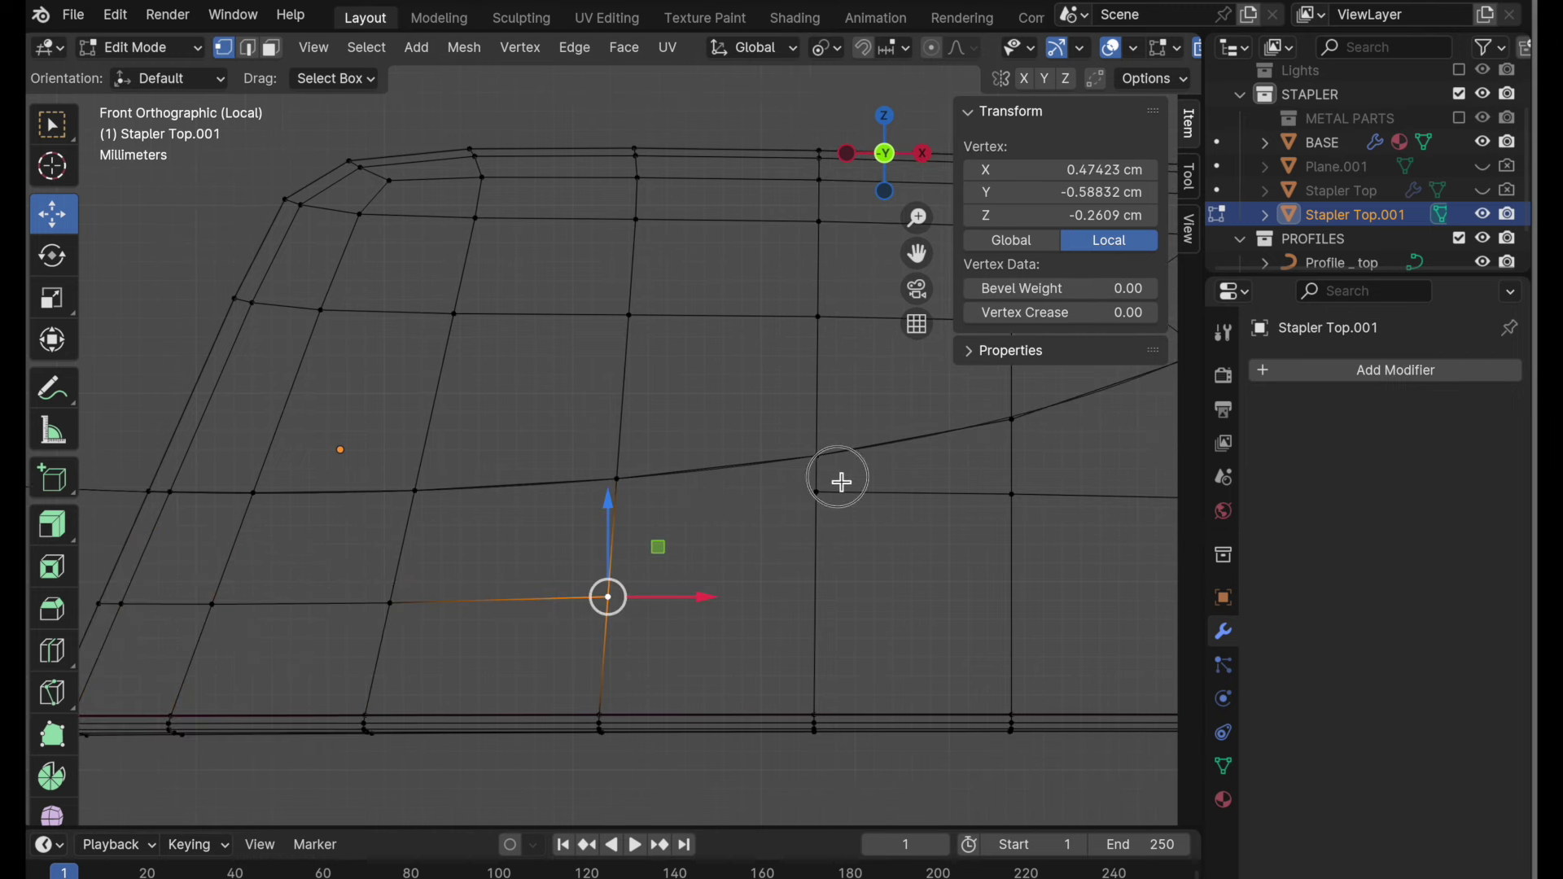
pyautogui.keyDown('shift'); pyautogui.click(818, 492); pyautogui.keyUp('shift')
pyautogui.press('j')
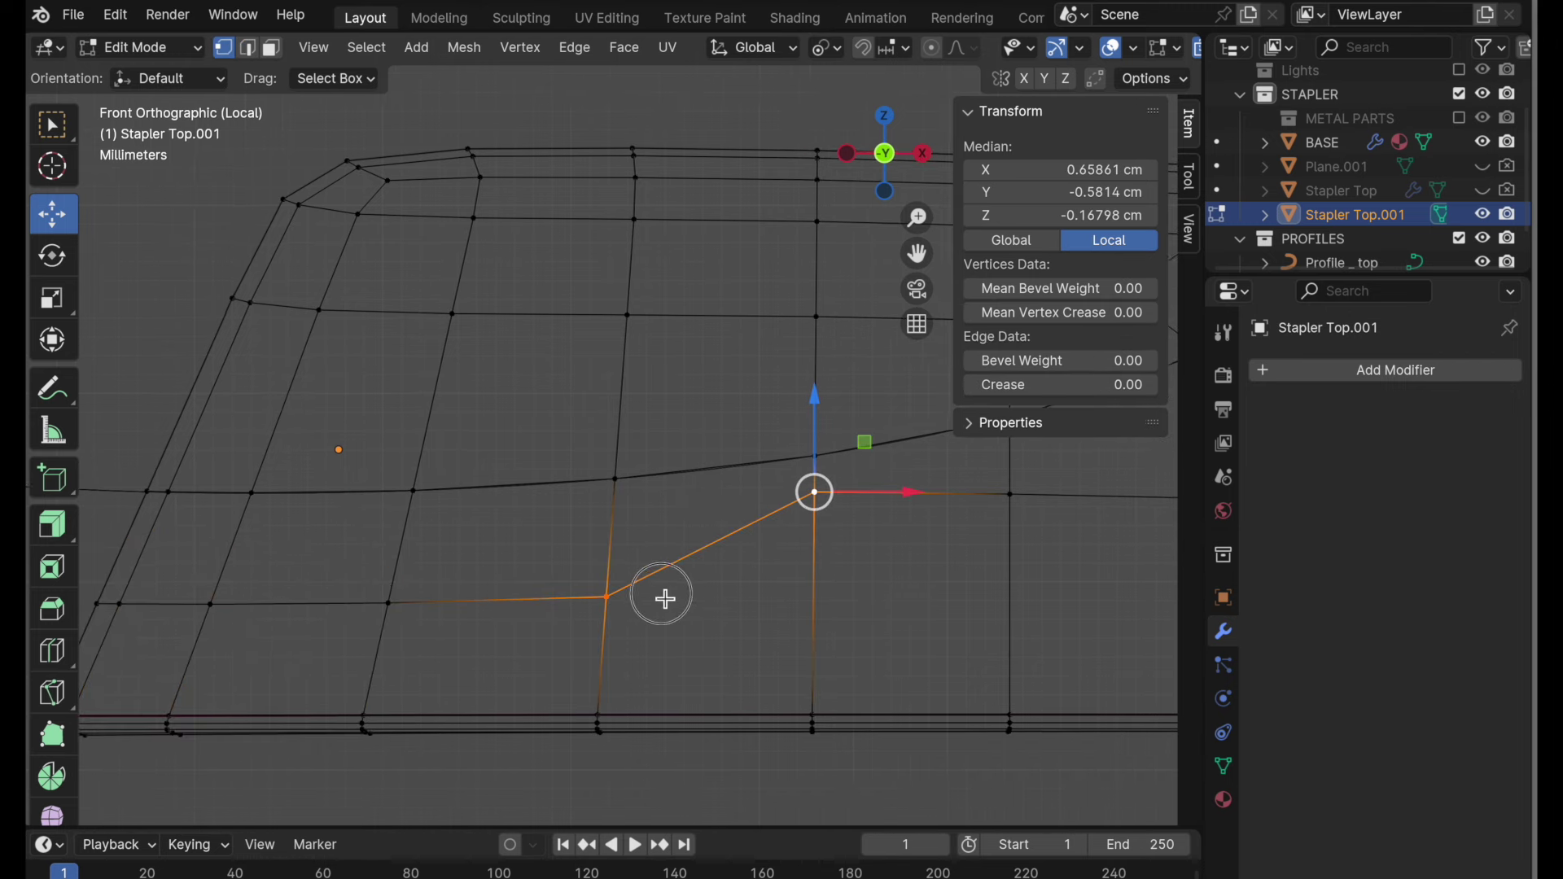
pyautogui.keyDown('shift'); pyautogui.hscroll(3, 687, 586); pyautogui.keyUp('shift')
pyautogui.click(707, 573)
# - Slide the upper vertex of the new connecting edge down its vertical edge by a factor of about 0.27
pyautogui.click(686, 500)
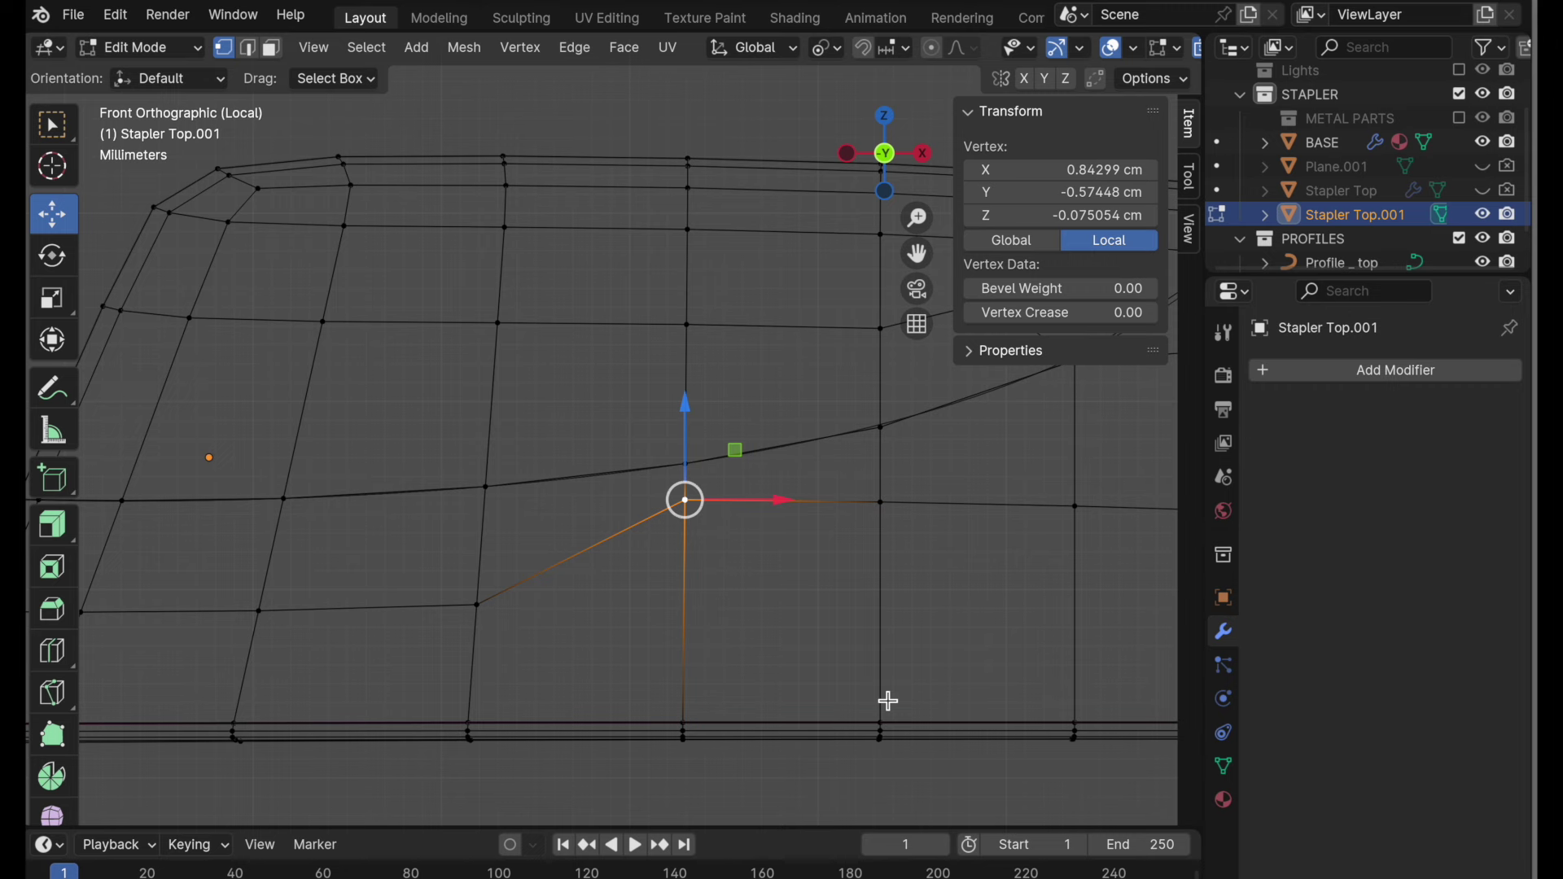
pyautogui.press('g')
pyautogui.press('g')
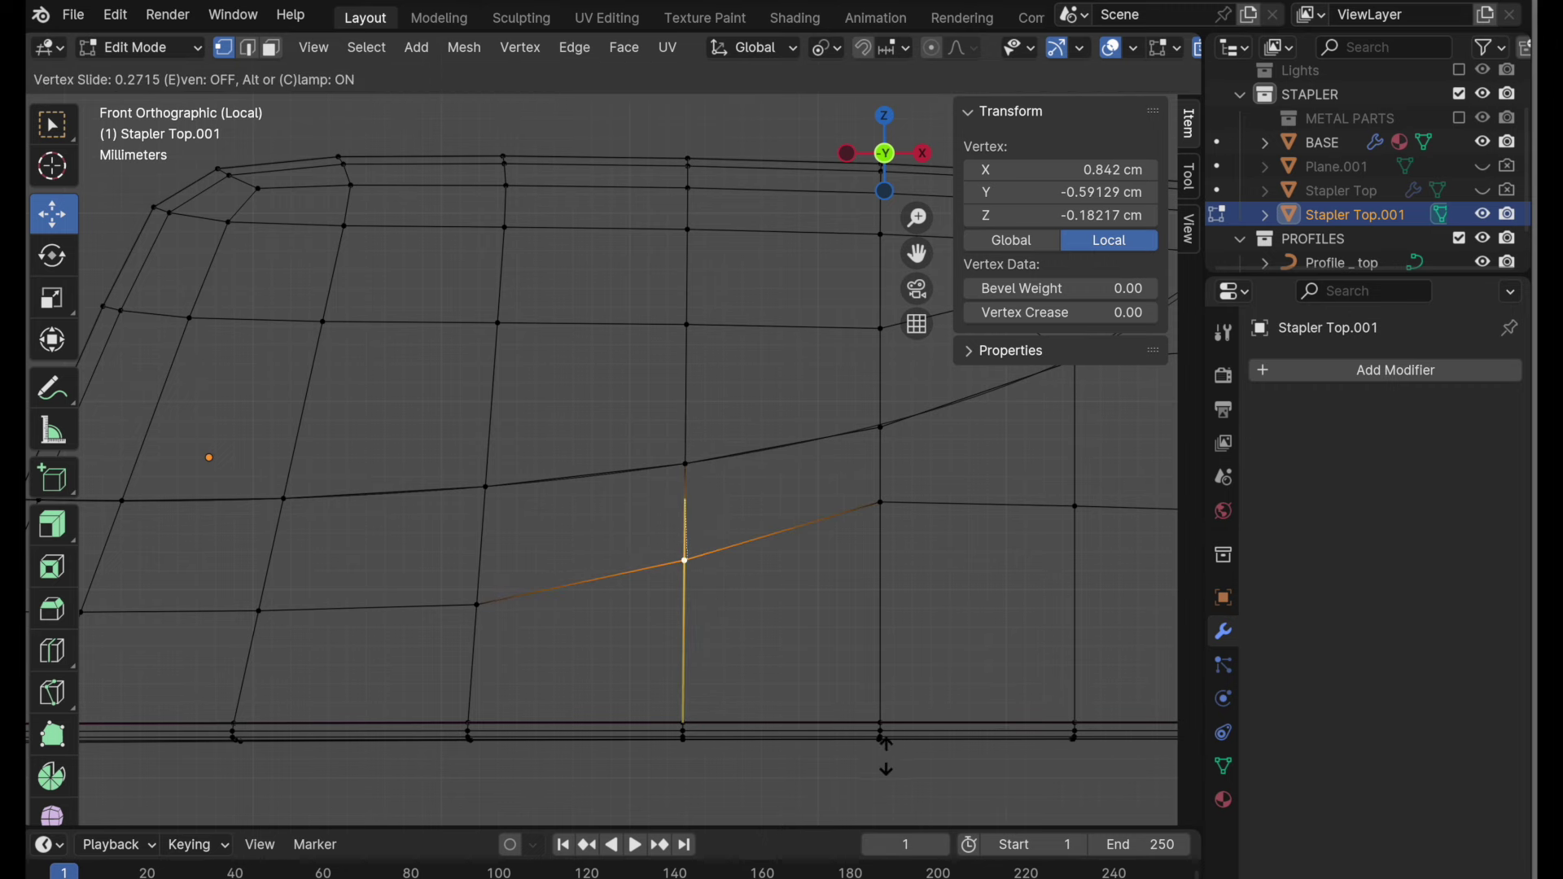
pyautogui.click(886, 758)
# - Slide the vertex in the next column down its vertical edge by a factor of 0.095 to smooth the line
pyautogui.keyDown('ctrl'); pyautogui.hscroll(5, 901, 736); pyautogui.keyUp('ctrl')
pyautogui.keyDown('ctrl'); pyautogui.hscroll(-5, 744, 516); pyautogui.keyUp('ctrl')
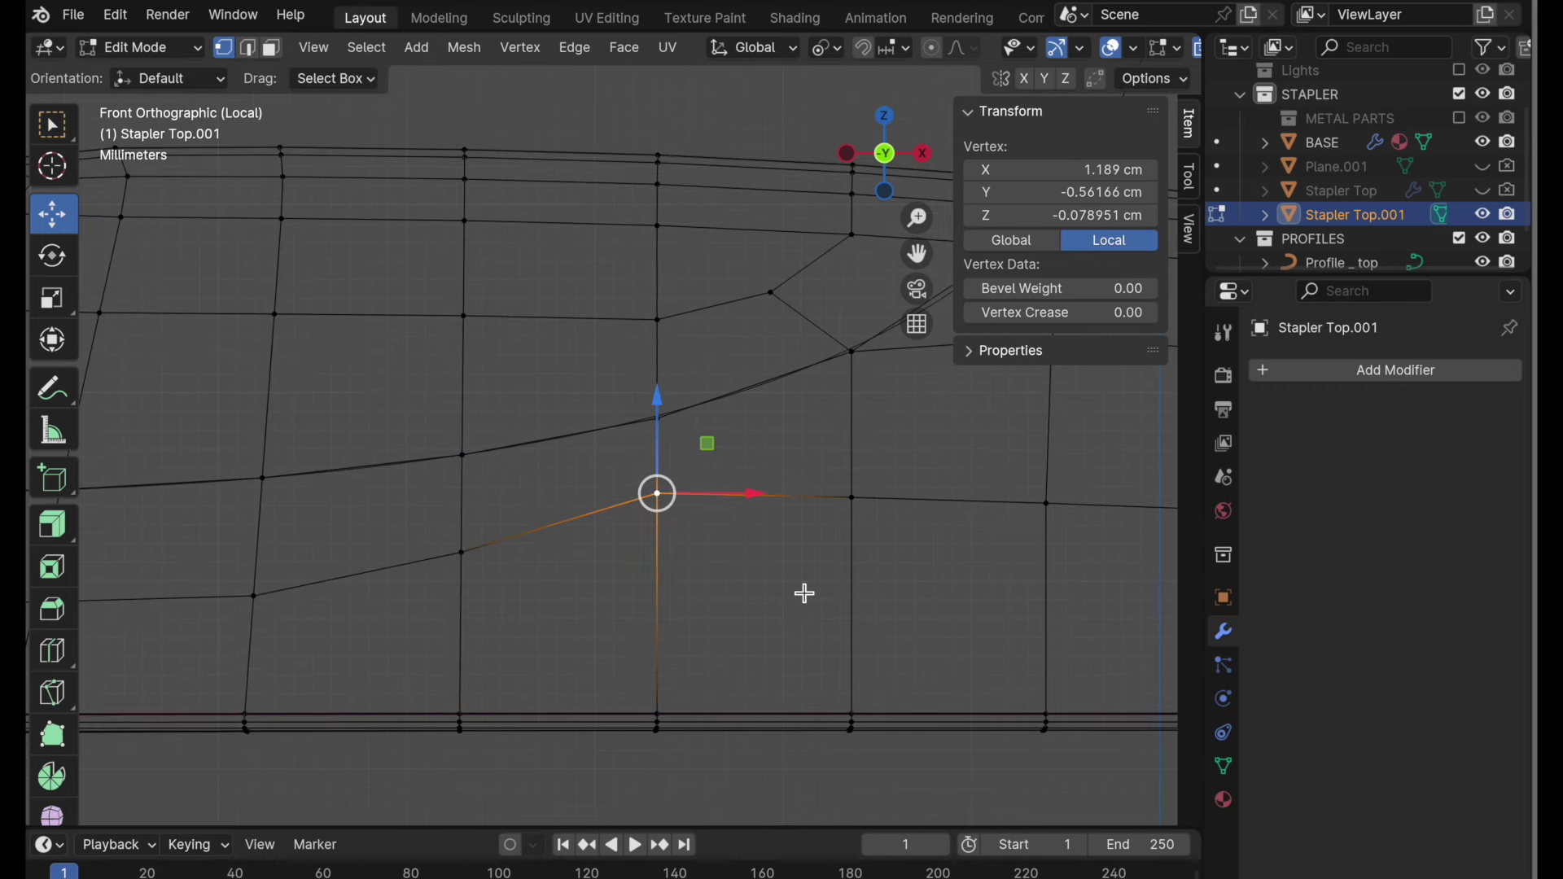
pyautogui.press('g')
pyautogui.press('g')
pyautogui.click(715, 614)
# - Slide the end vertex of the horizontal loop cut up towards Top Curve by a factor of 0.089
pyautogui.keyDown('ctrl'); pyautogui.hscroll(-5, 845, 589); pyautogui.keyUp('ctrl')
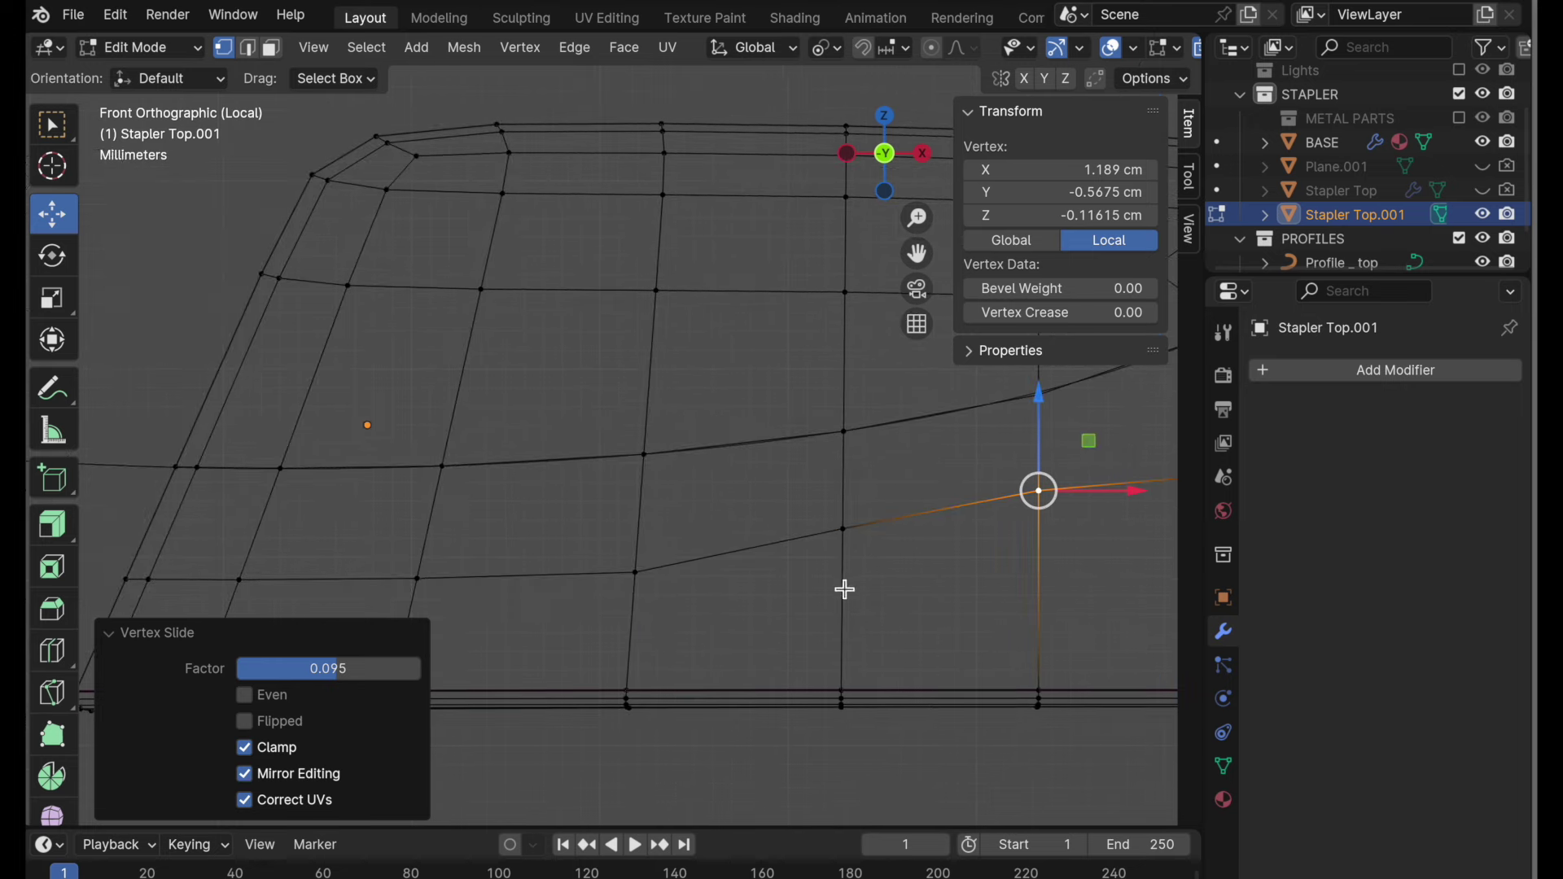
pyautogui.click(686, 583)
pyautogui.press('g')
pyautogui.press('g')
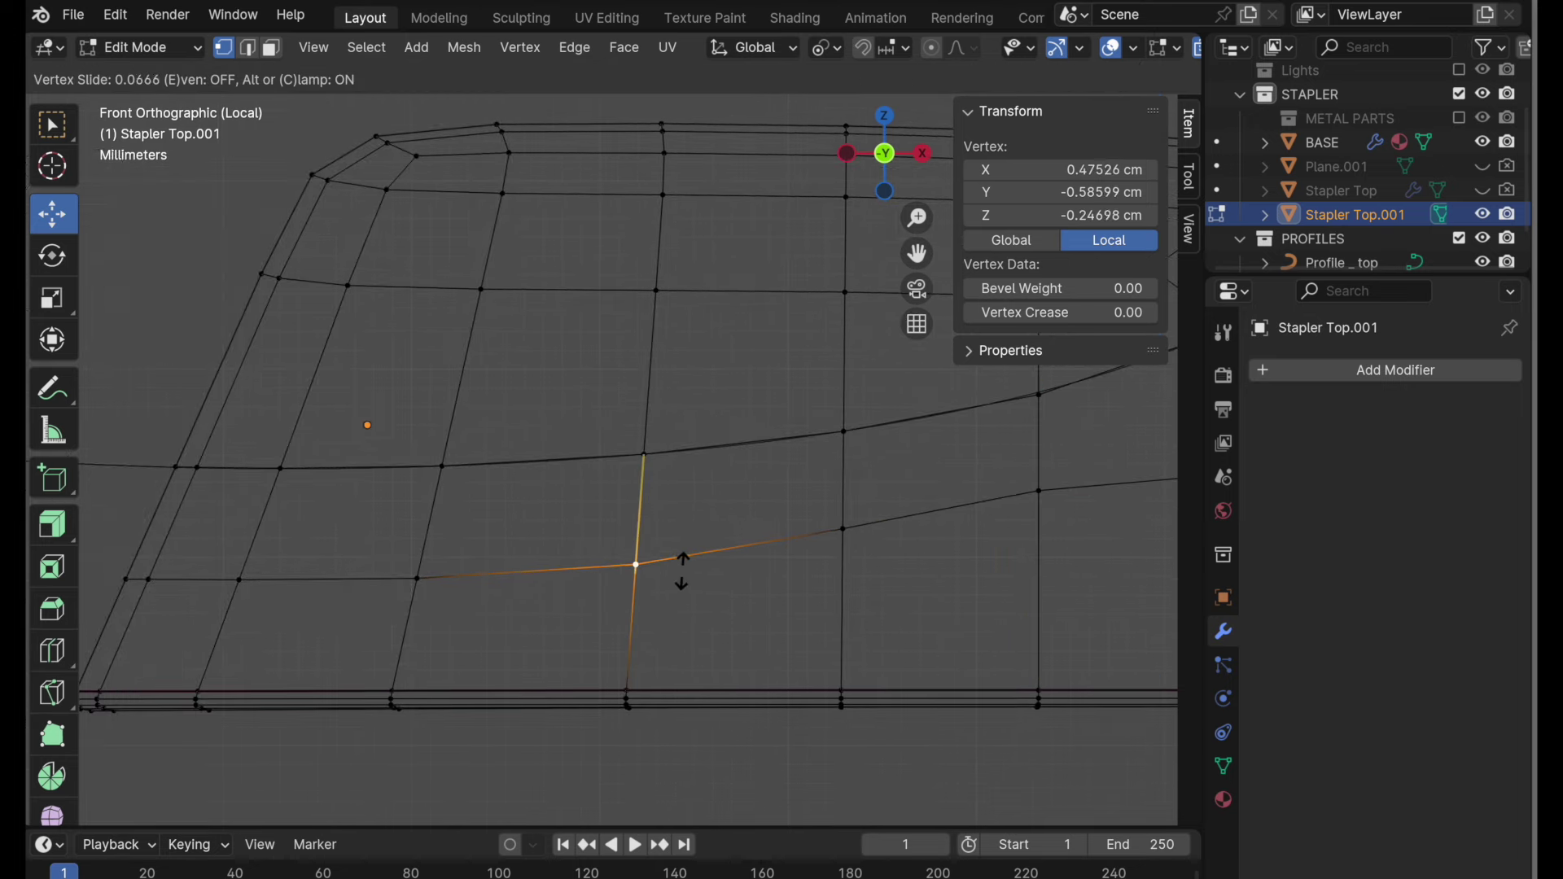
pyautogui.click(683, 570)
pyautogui.scroll(-4, 841, 576)
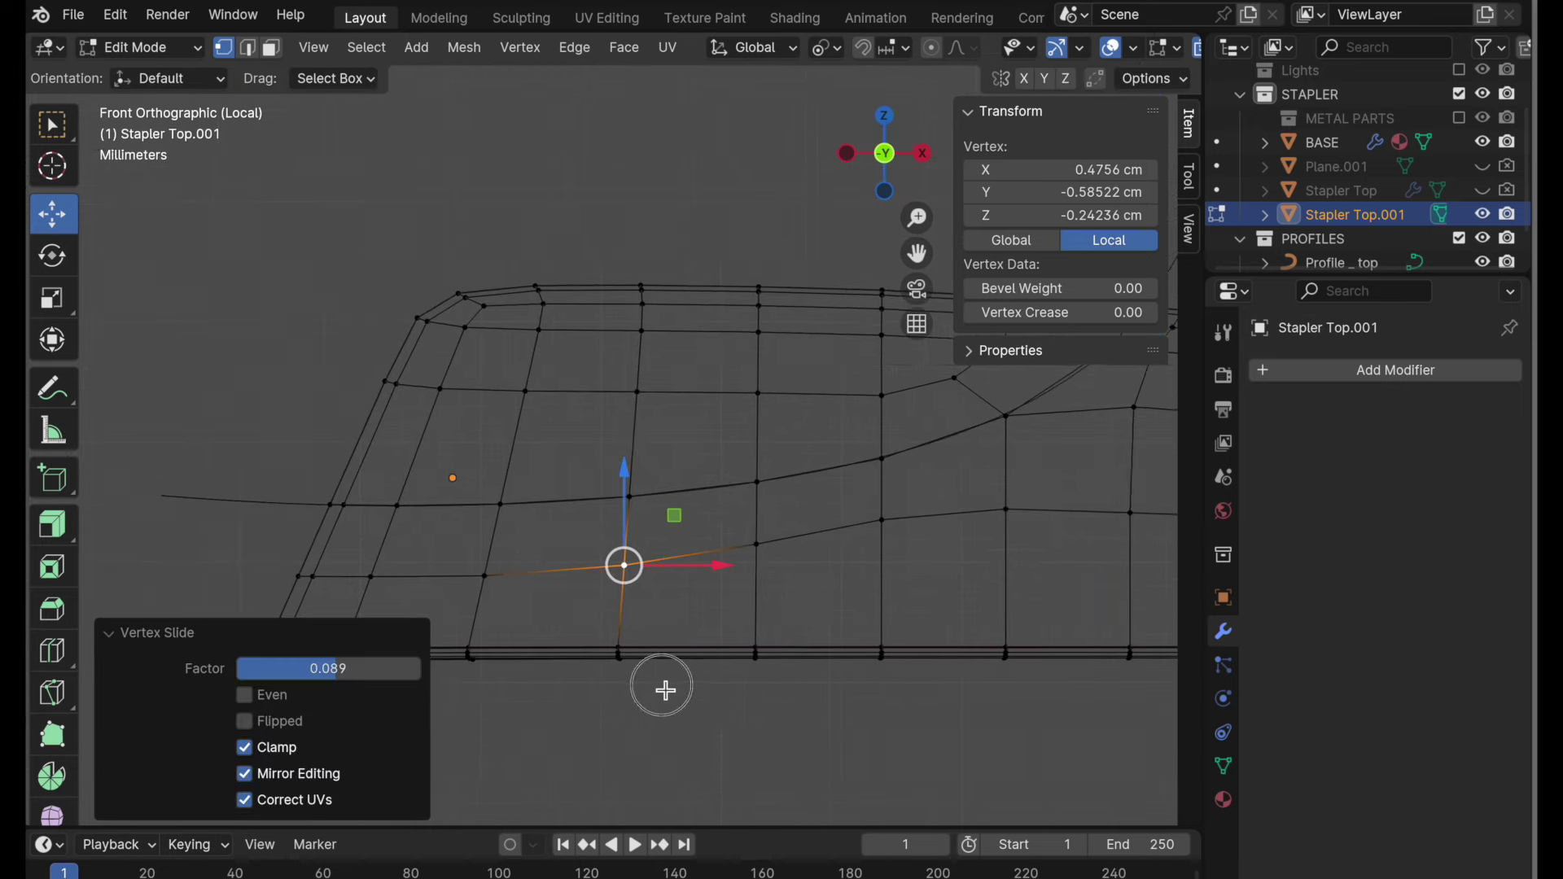
pyautogui.scroll(3, 753, 696)
pyautogui.scroll(4, 727, 391)
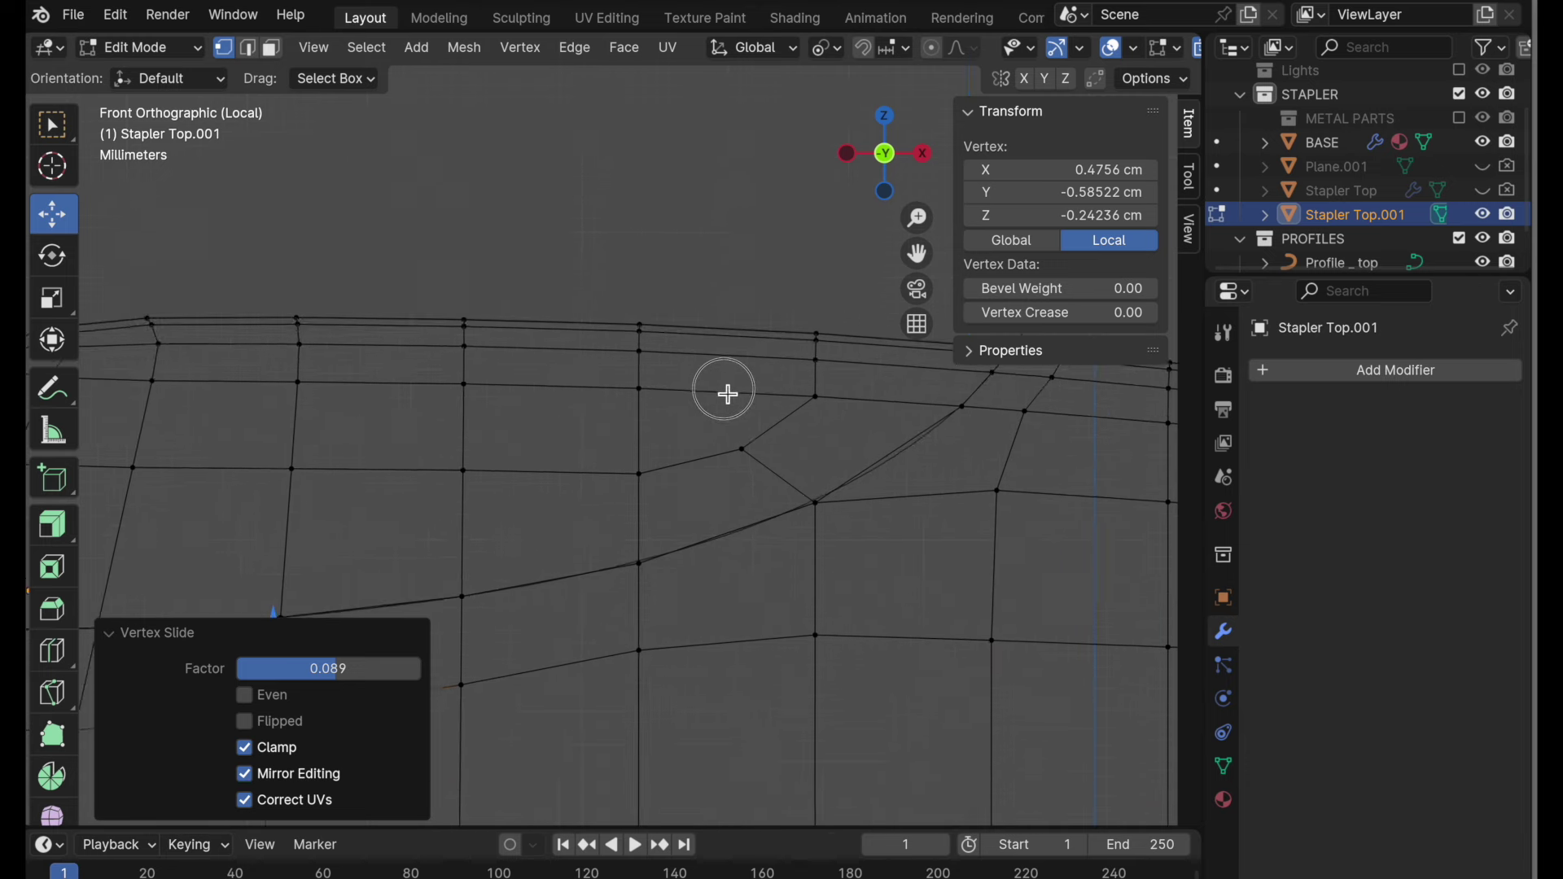
pyautogui.keyDown('shift'); pyautogui.moveTo(680, 386); pyautogui.dragTo(603, 435, button='middle'); pyautogui.keyUp('shift')
pyautogui.keyDown('shift'); pyautogui.moveTo(603, 435); pyautogui.dragTo(745, 438, button='middle'); pyautogui.keyUp('shift')
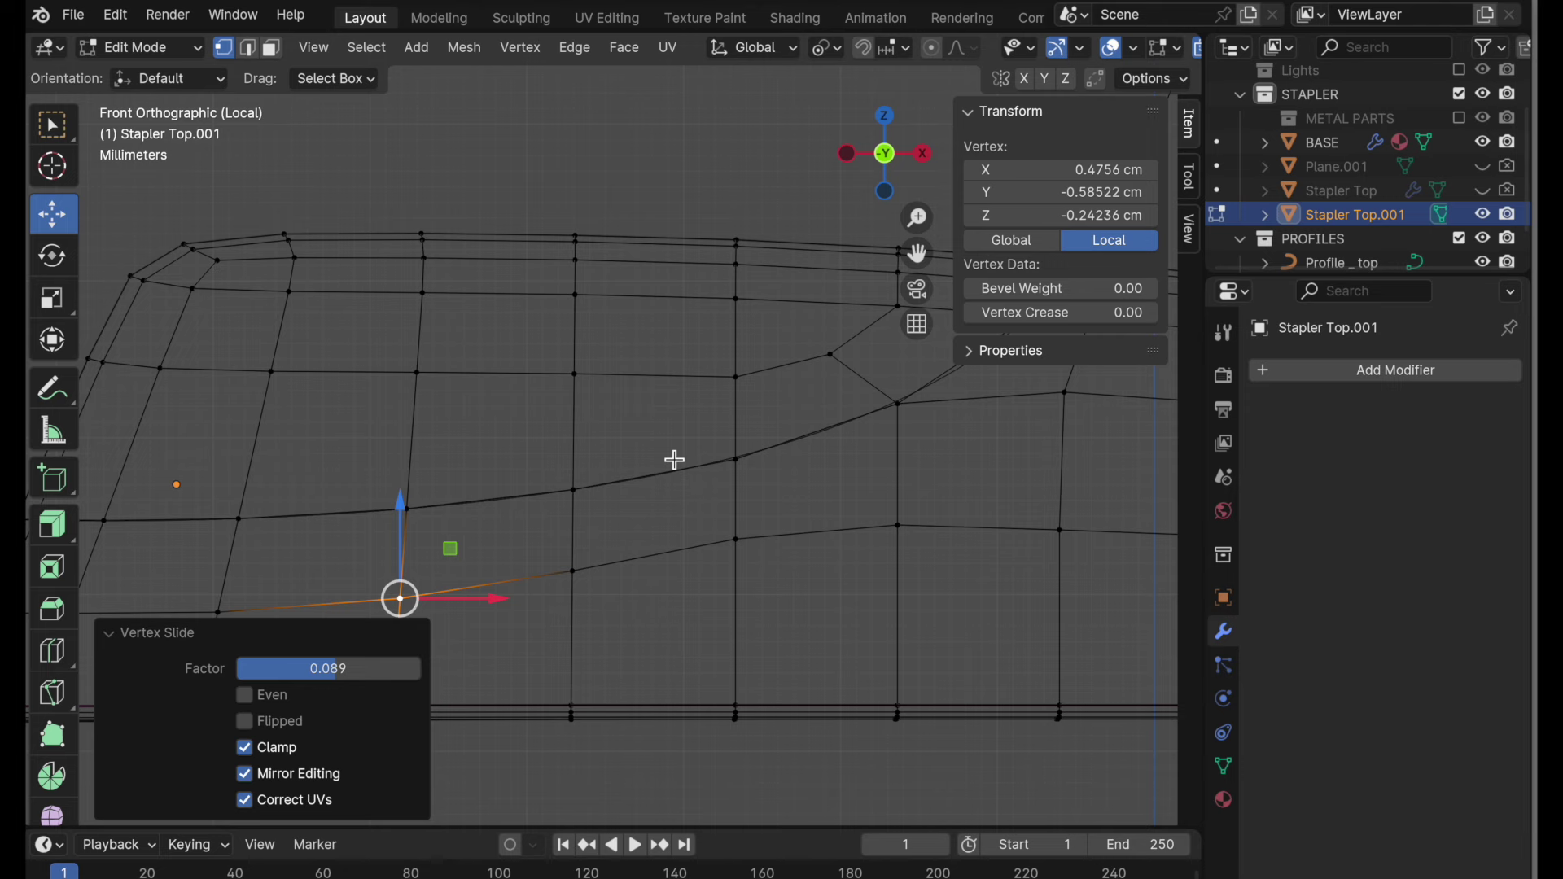
# - Add a loop cut just above the Top Curve edge line, sliding it evenly towards that line by a factor of 0.797
pyautogui.hscroll(4, 675, 460)
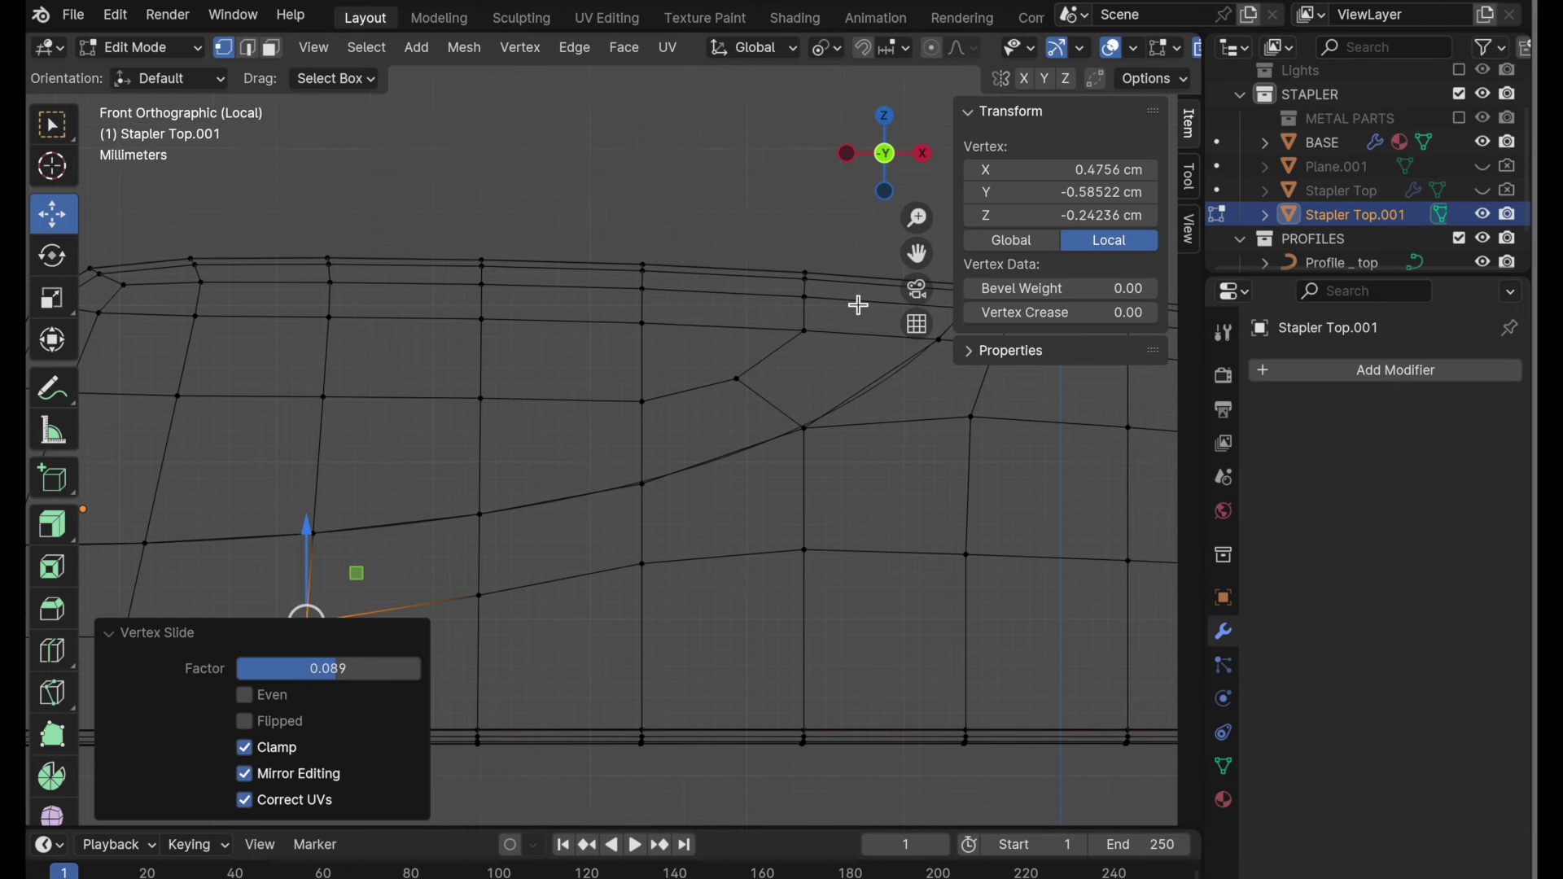
pyautogui.press('n')
pyautogui.keyDown('shift'); pyautogui.moveTo(798, 335); pyautogui.dragTo(957, 267, button='middle'); pyautogui.keyUp('shift')
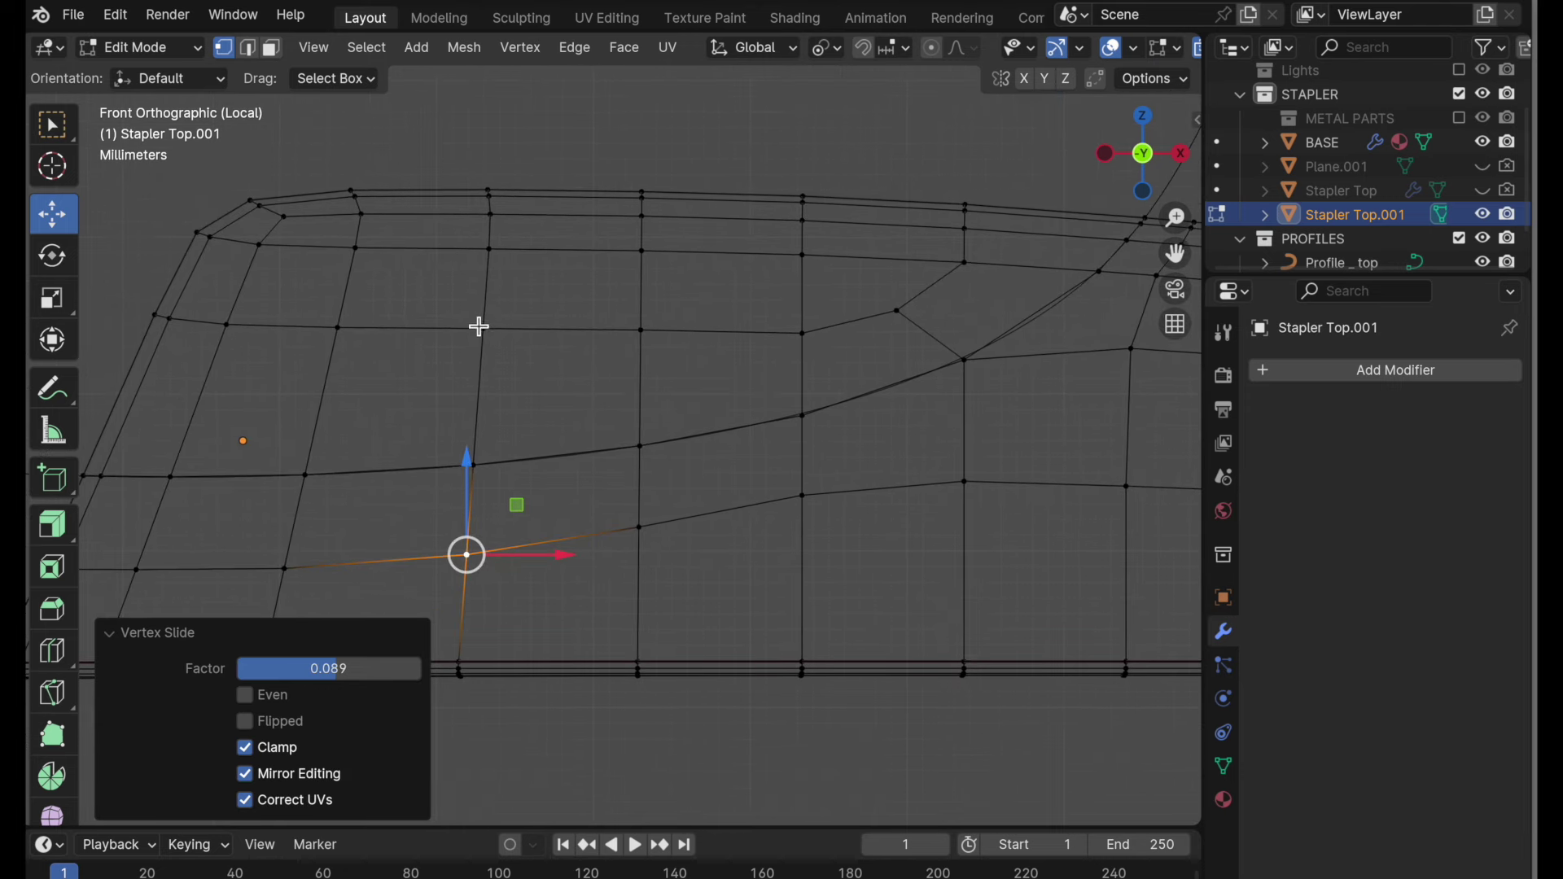
pyautogui.hotkey('ctrl', 'r')
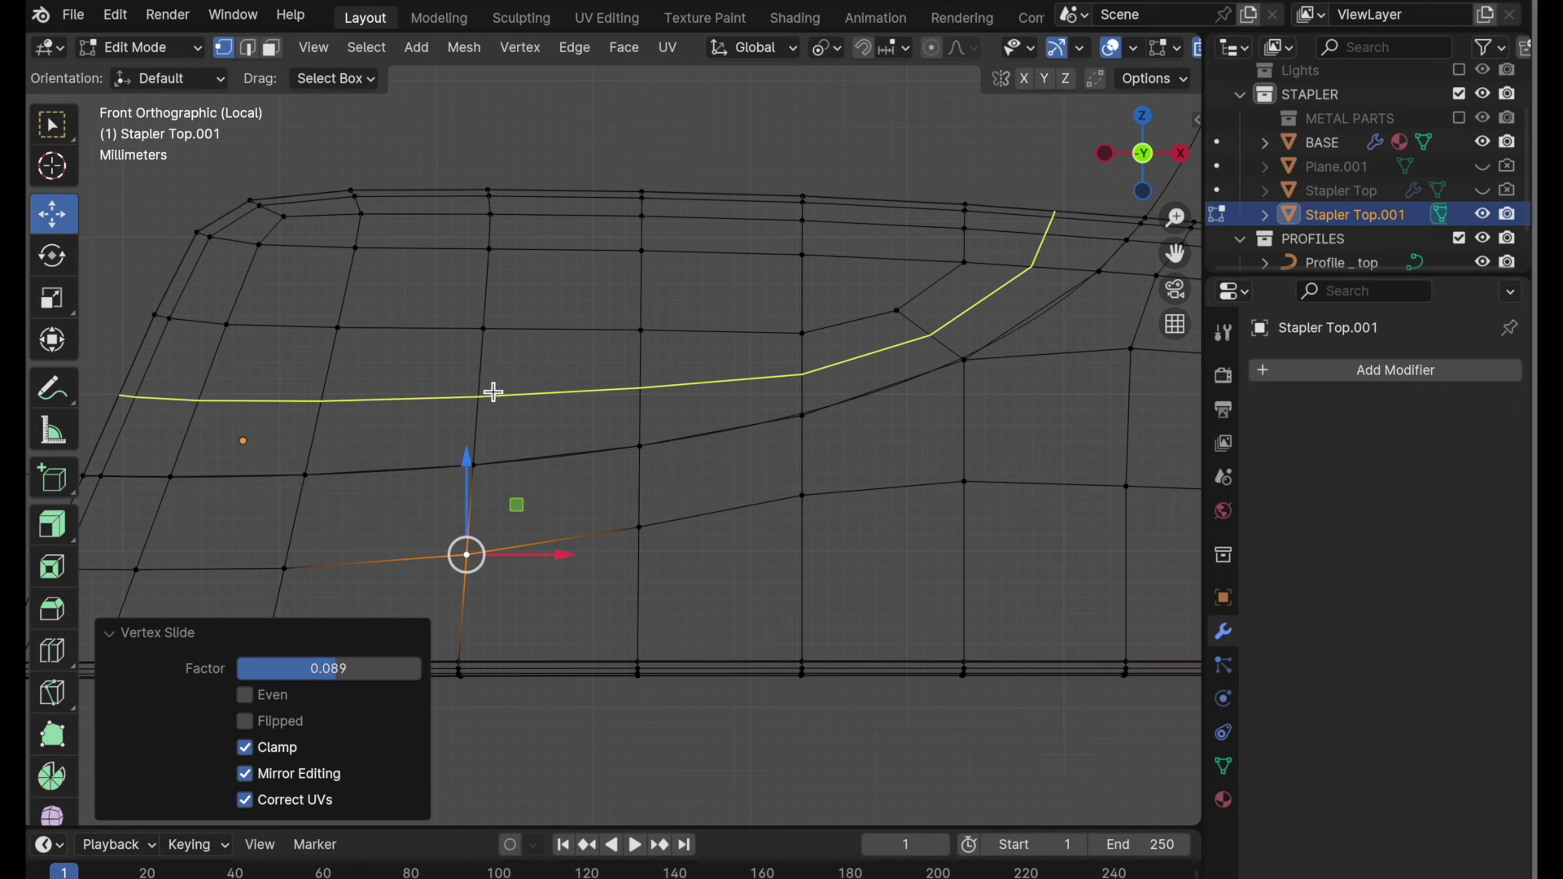
pyautogui.click(494, 392)
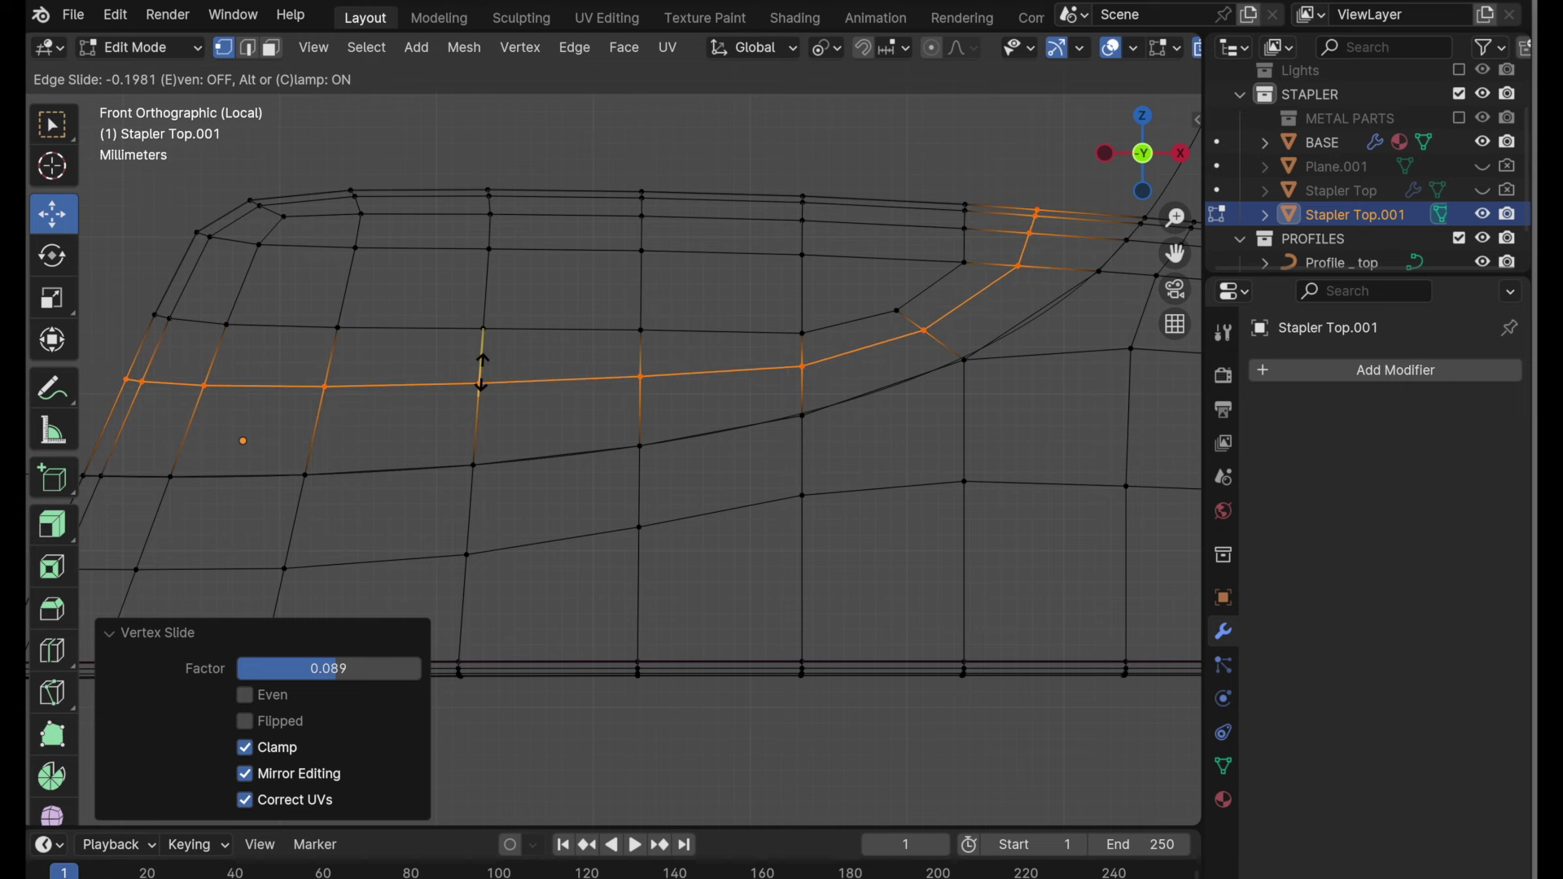
pyautogui.press('e')
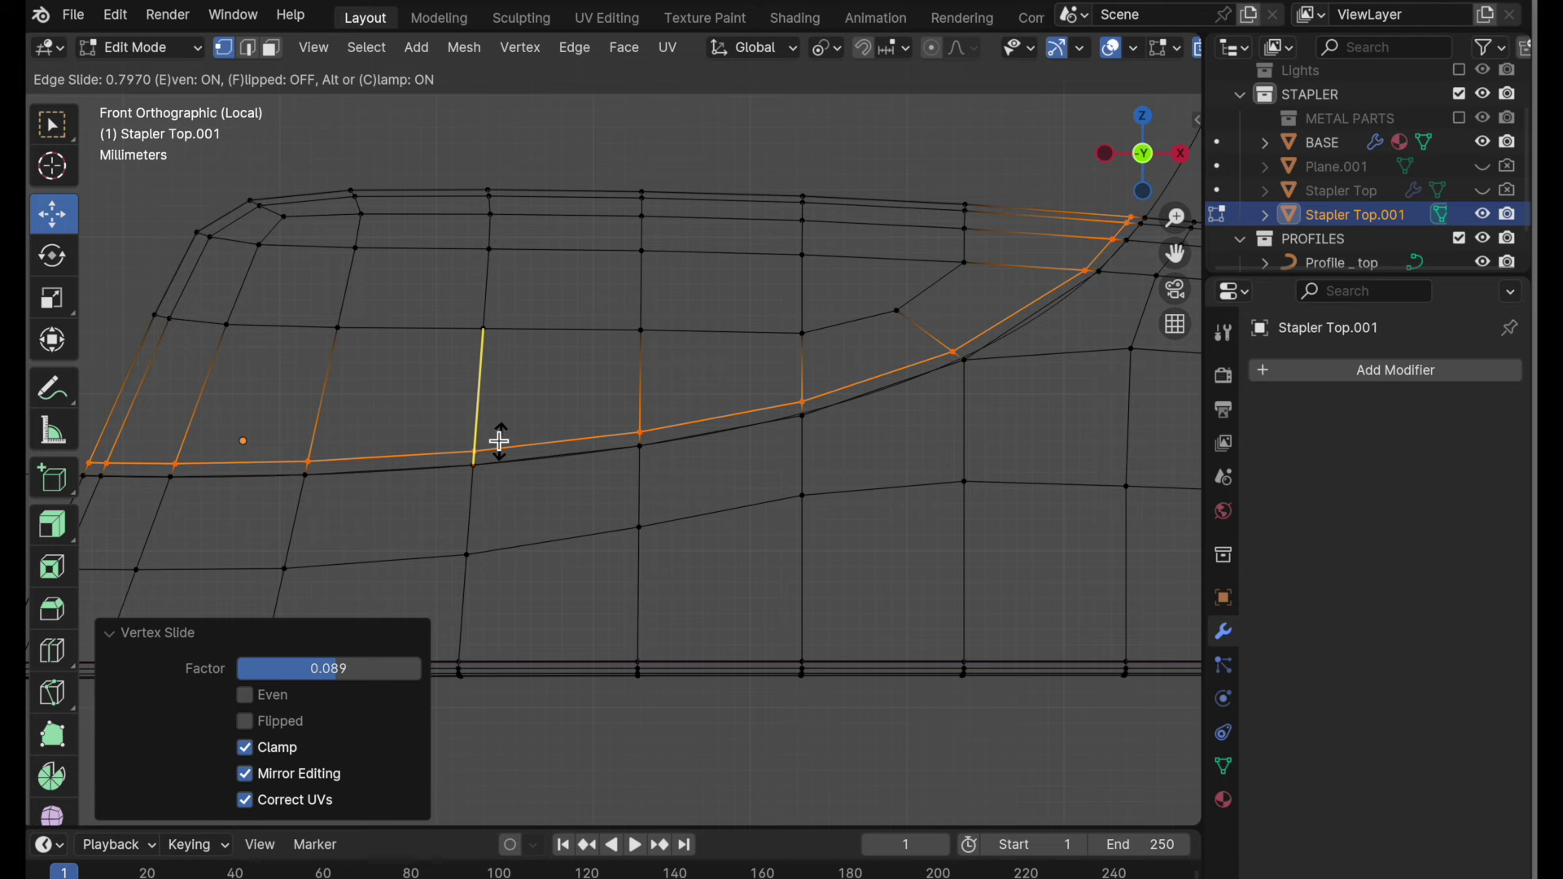
pyautogui.click(501, 442)
# - Examine the new edge loop's spacing along the Top Curve line and around the front end, leaving the mesh deselected
pyautogui.scroll(4, 1083, 268)
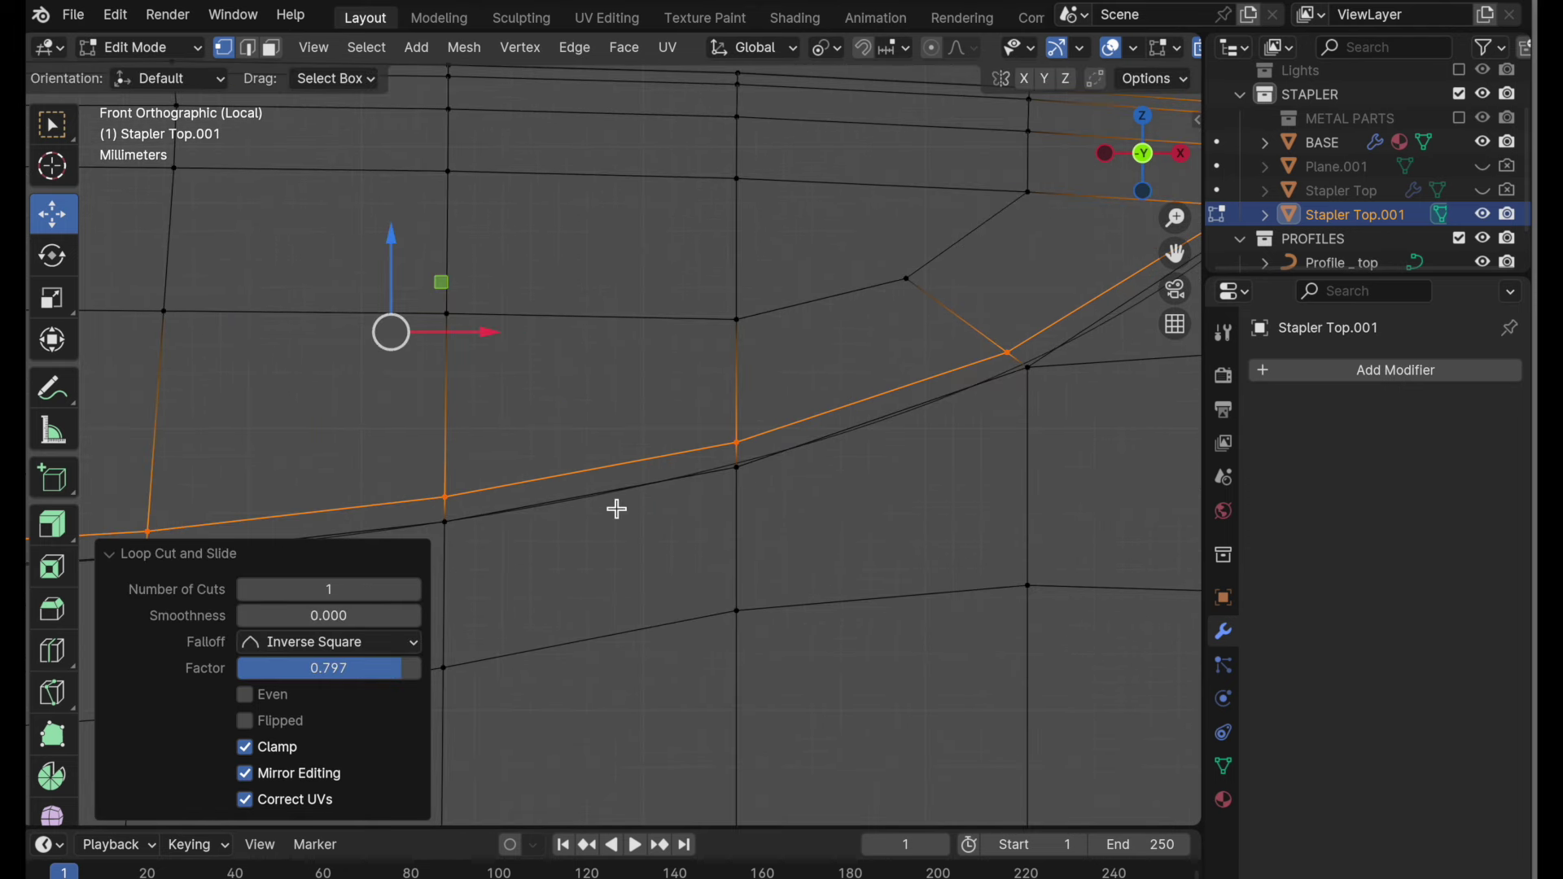
pyautogui.scroll(-2, 1039, 335)
pyautogui.scroll(-1, 806, 394)
pyautogui.scroll(3, 1032, 359)
pyautogui.press('c')
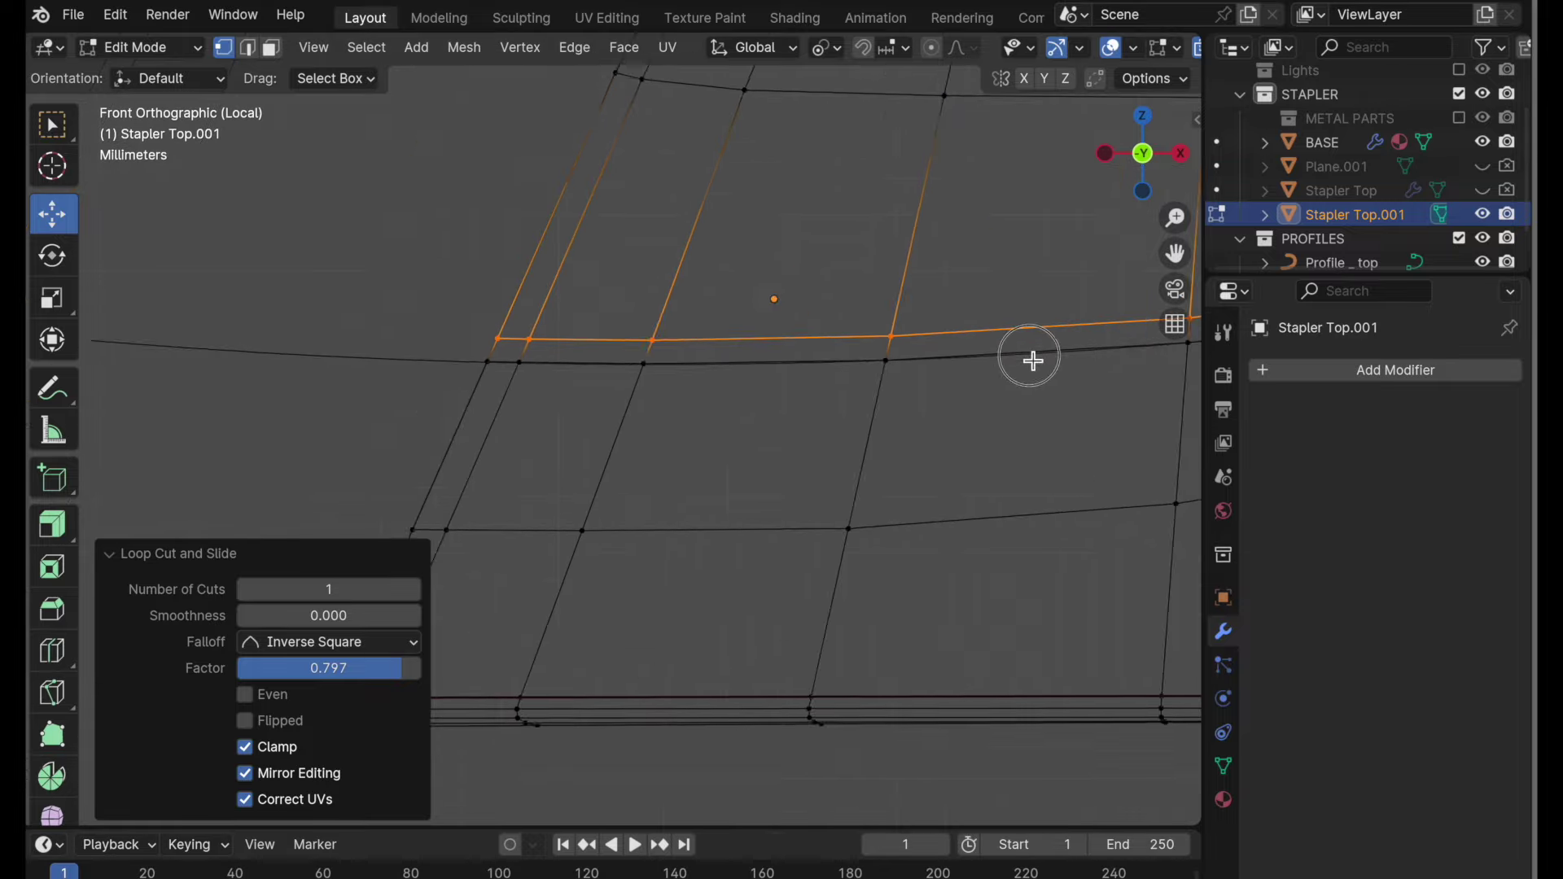
pyautogui.press('Escape')
pyautogui.scroll(-1, 939, 418)
pyautogui.scroll(-2, 595, 580)
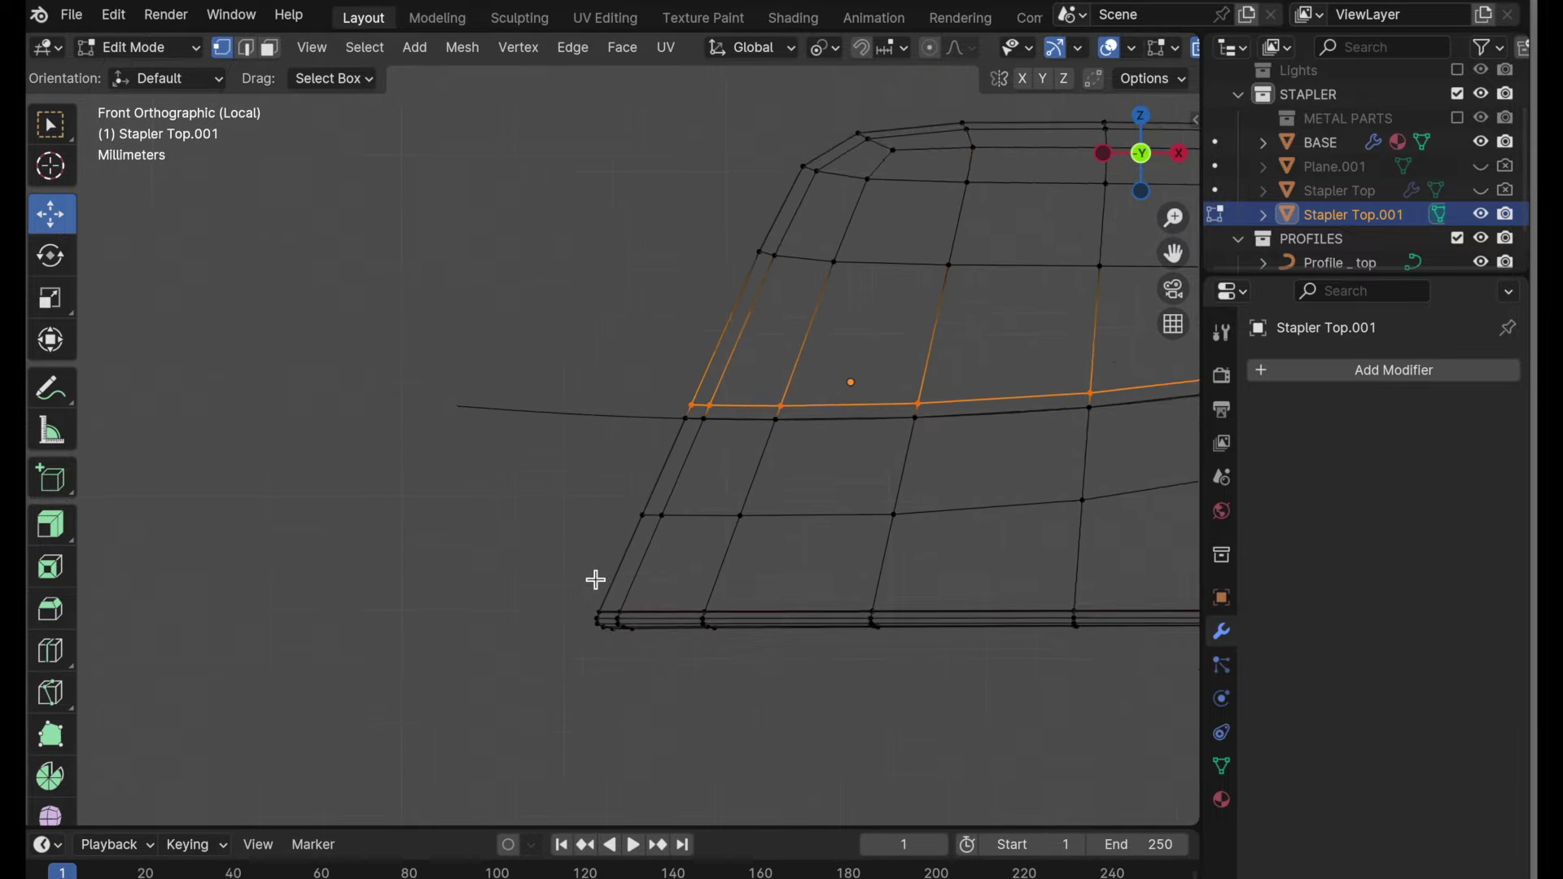
pyautogui.scroll(-1, 603, 614)
pyautogui.moveTo(603, 614); pyautogui.dragTo(609, 540, button='middle')
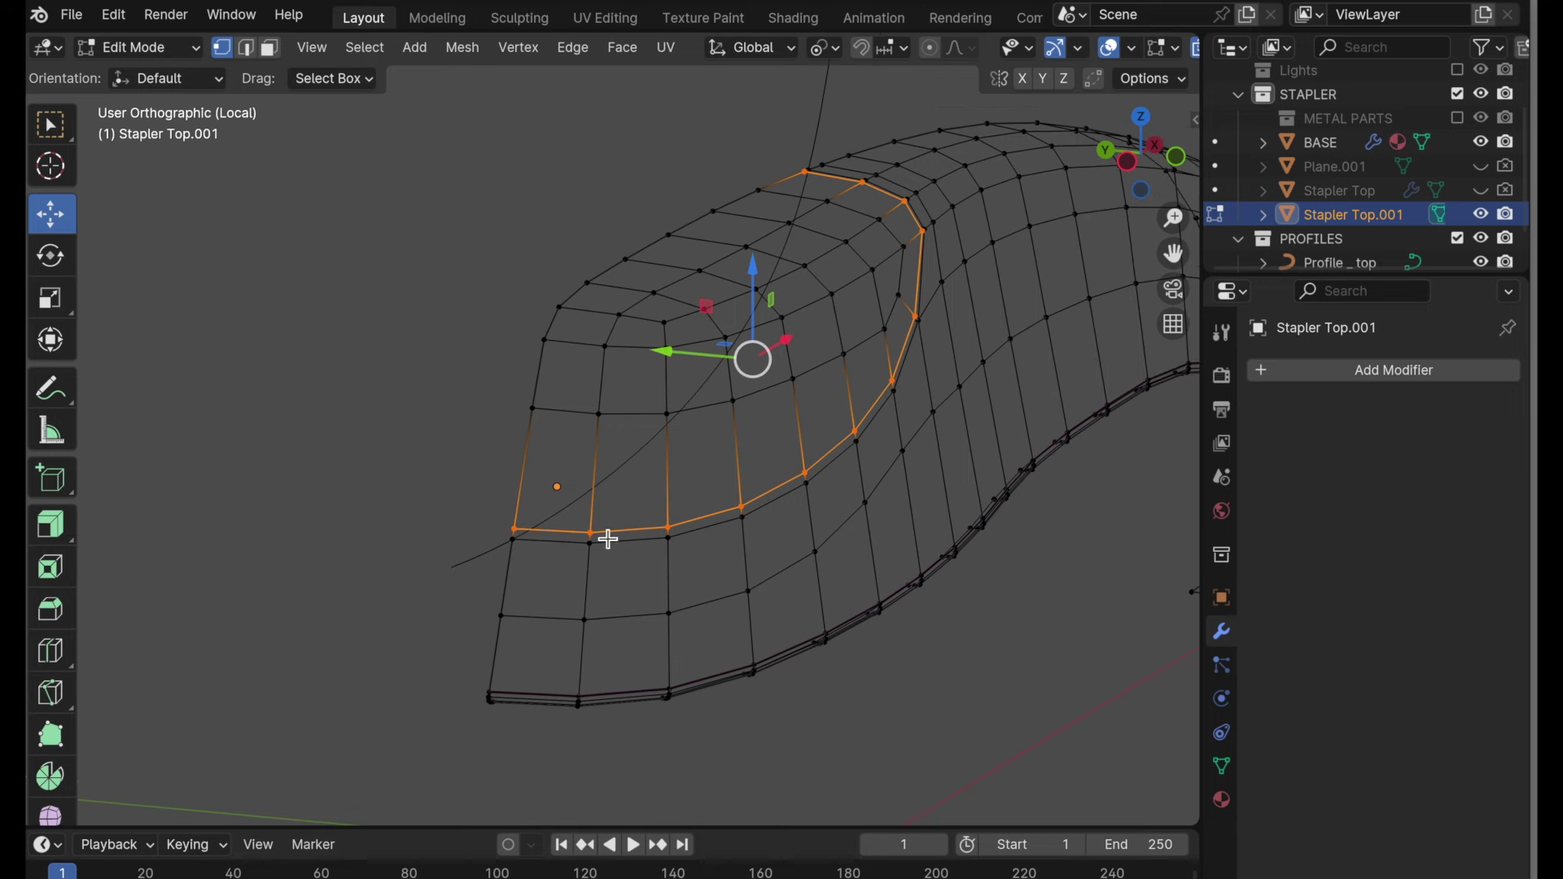
pyautogui.click(418, 586)
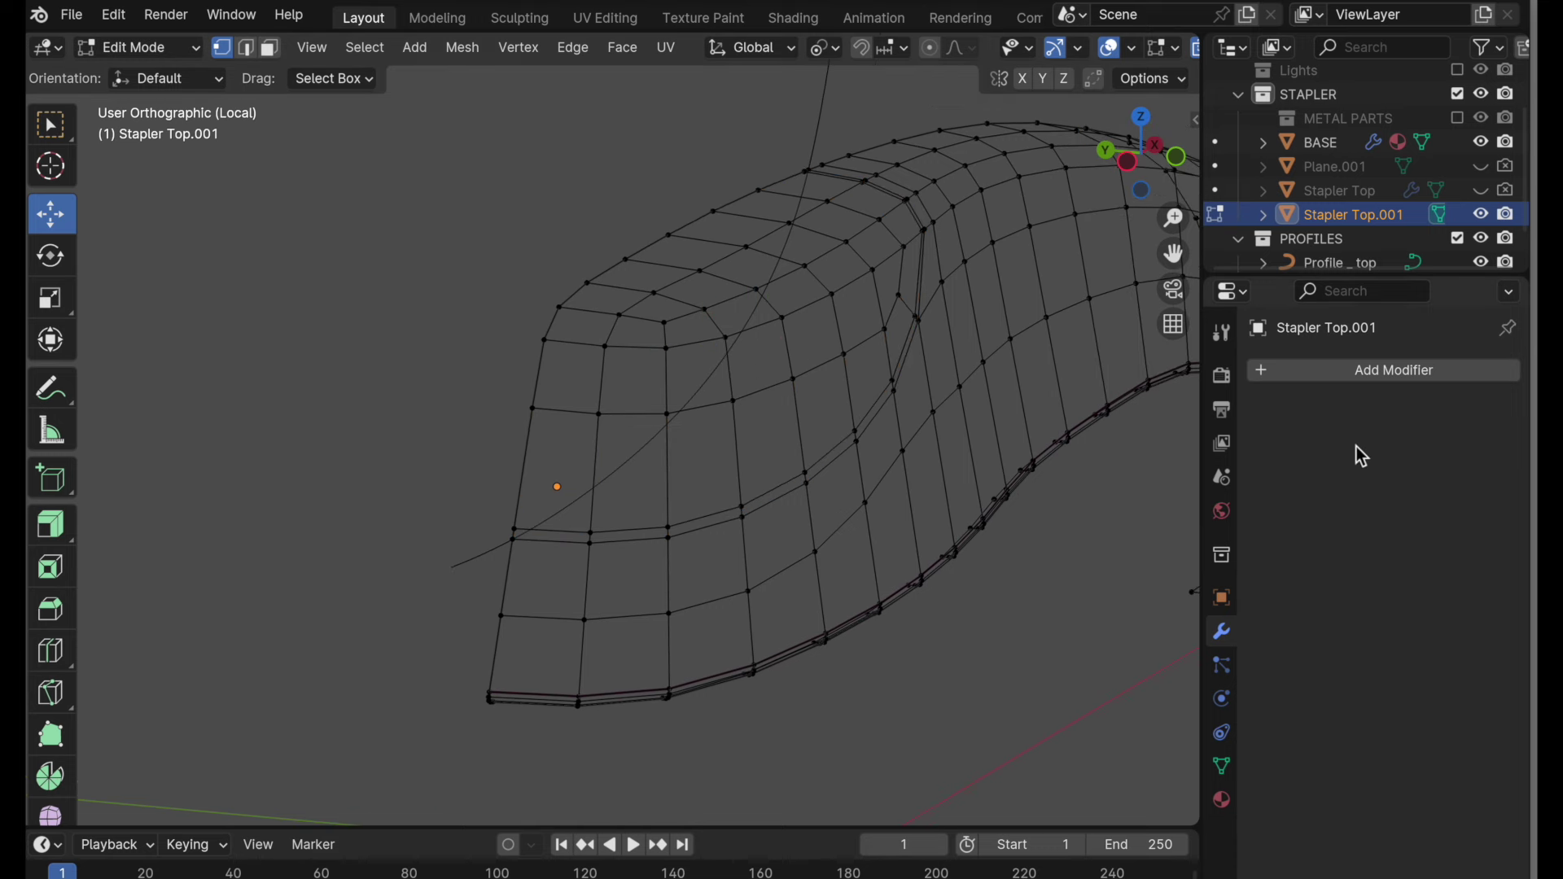
# - Add a Mirror modifier to Stapler Top.001 that mirrors across the Y axis only
pyautogui.click(1360, 373)
pyautogui.moveTo(1361, 374)
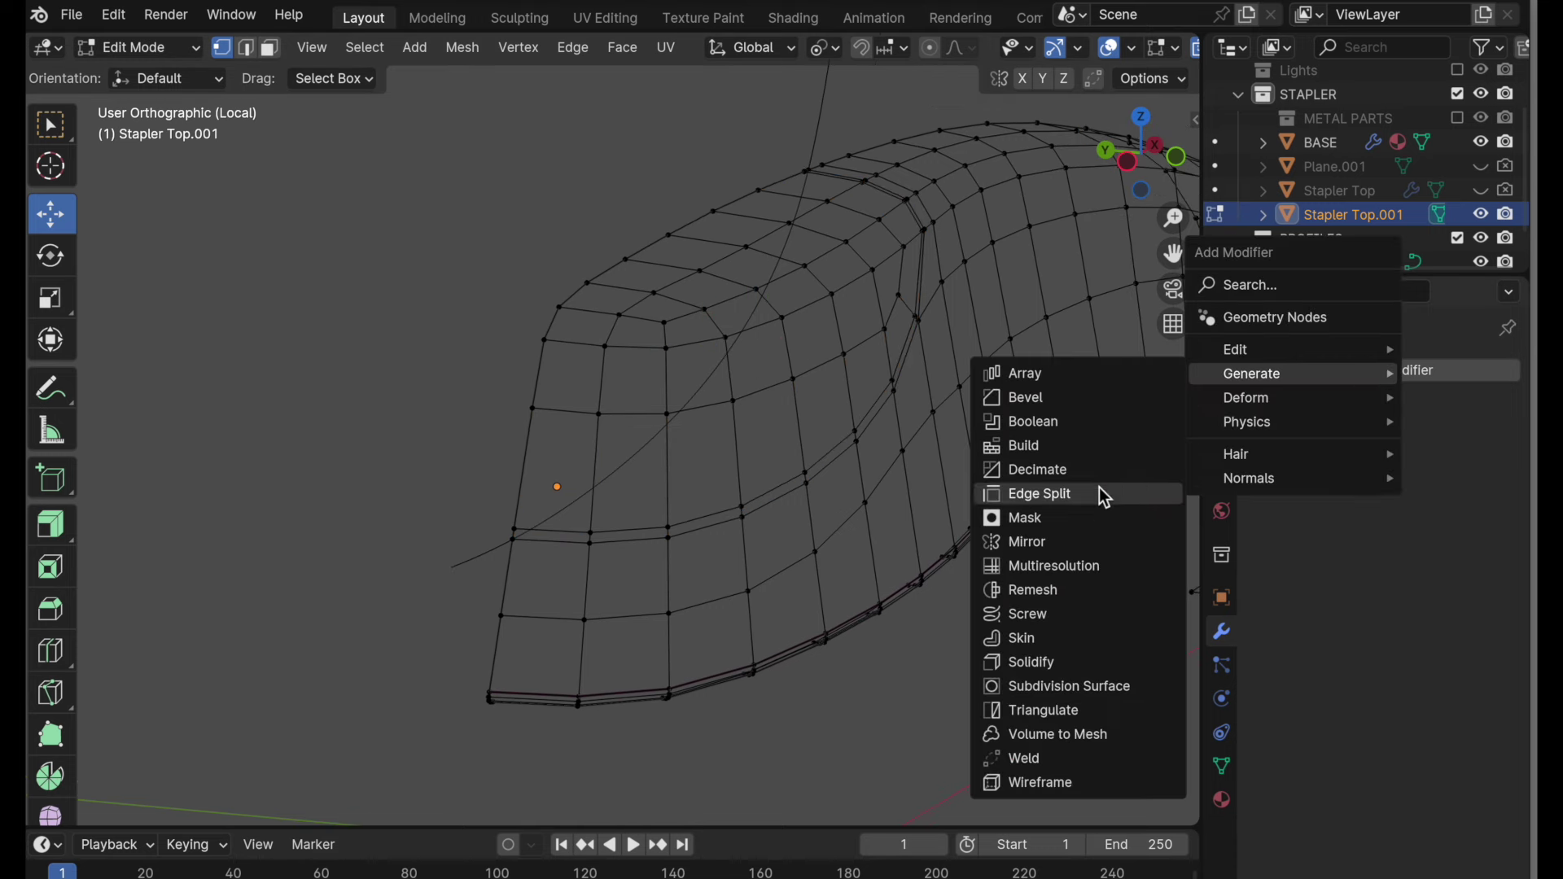
pyautogui.click(1085, 540)
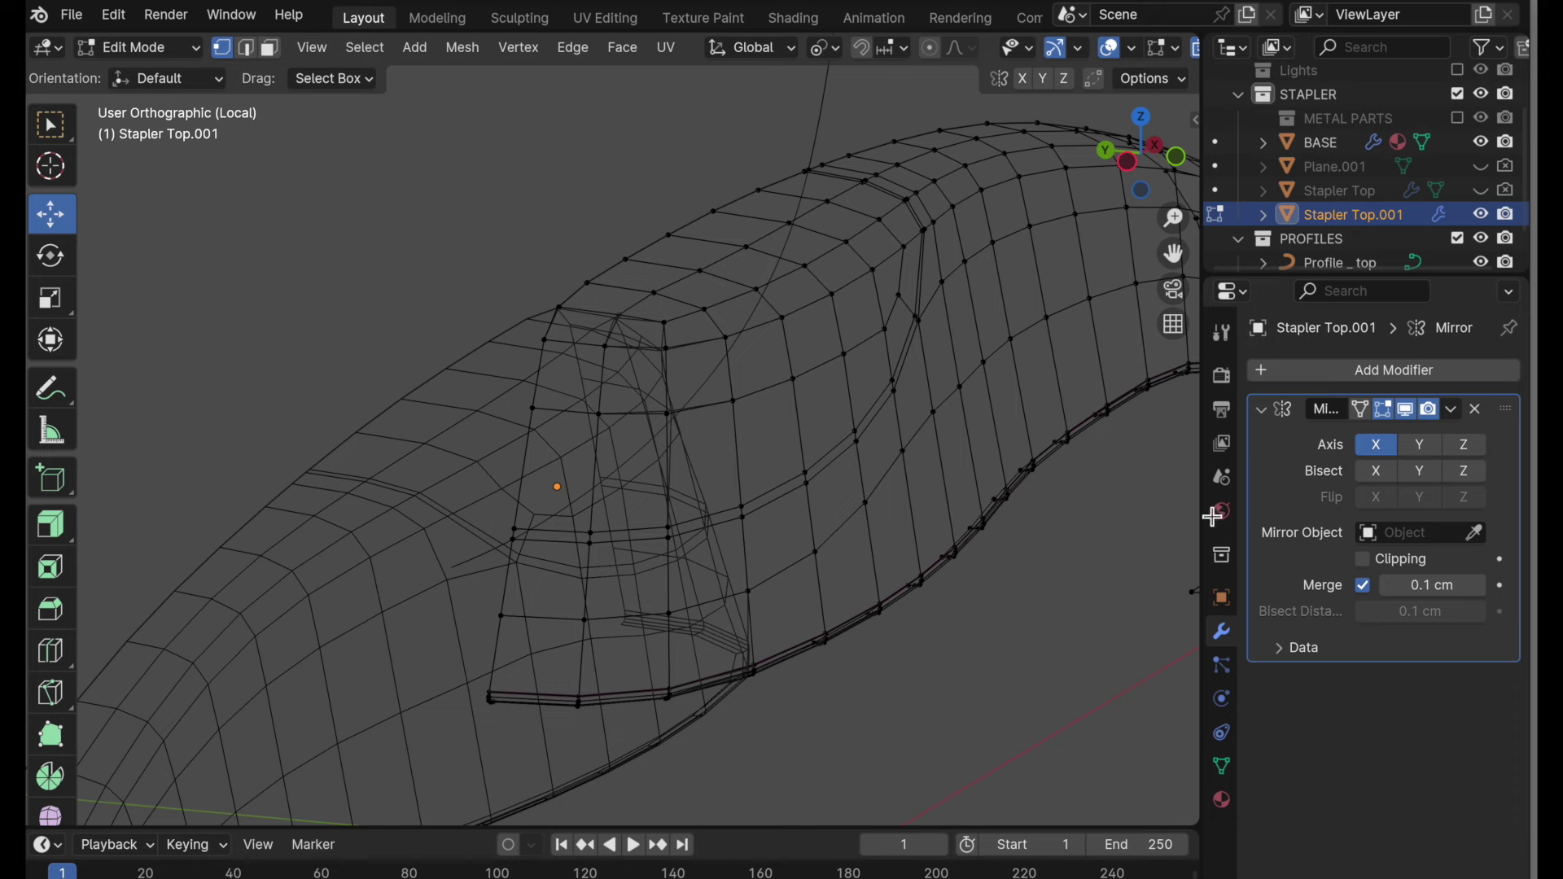
pyautogui.click(1421, 445)
pyautogui.click(1377, 445)
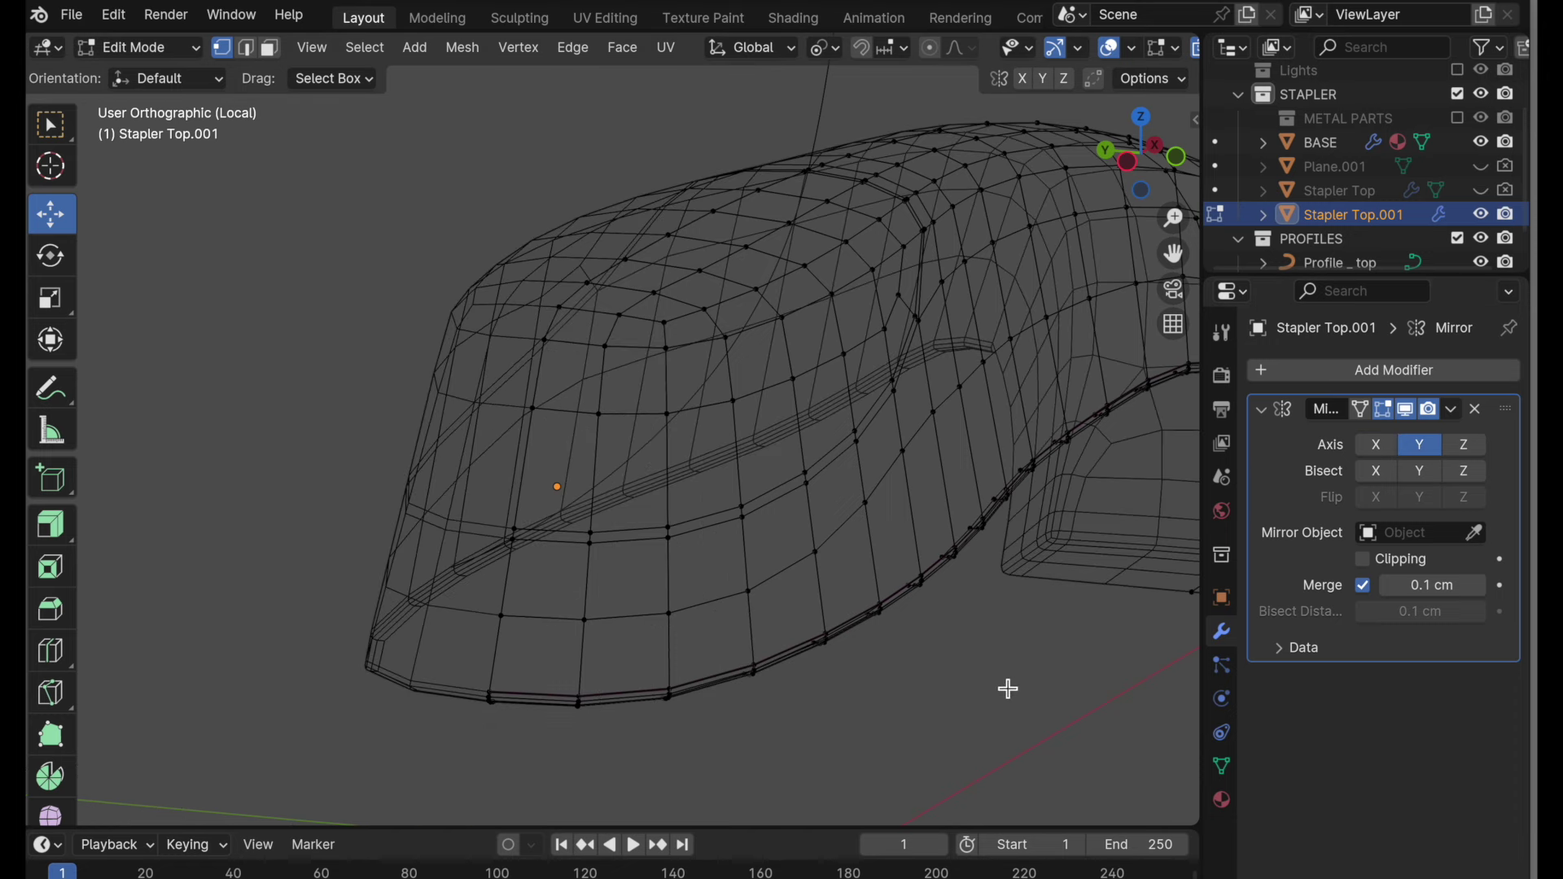
# - Apply the Mirror modifier in Object Mode and return to Edit Mode
pyautogui.press('Tab')
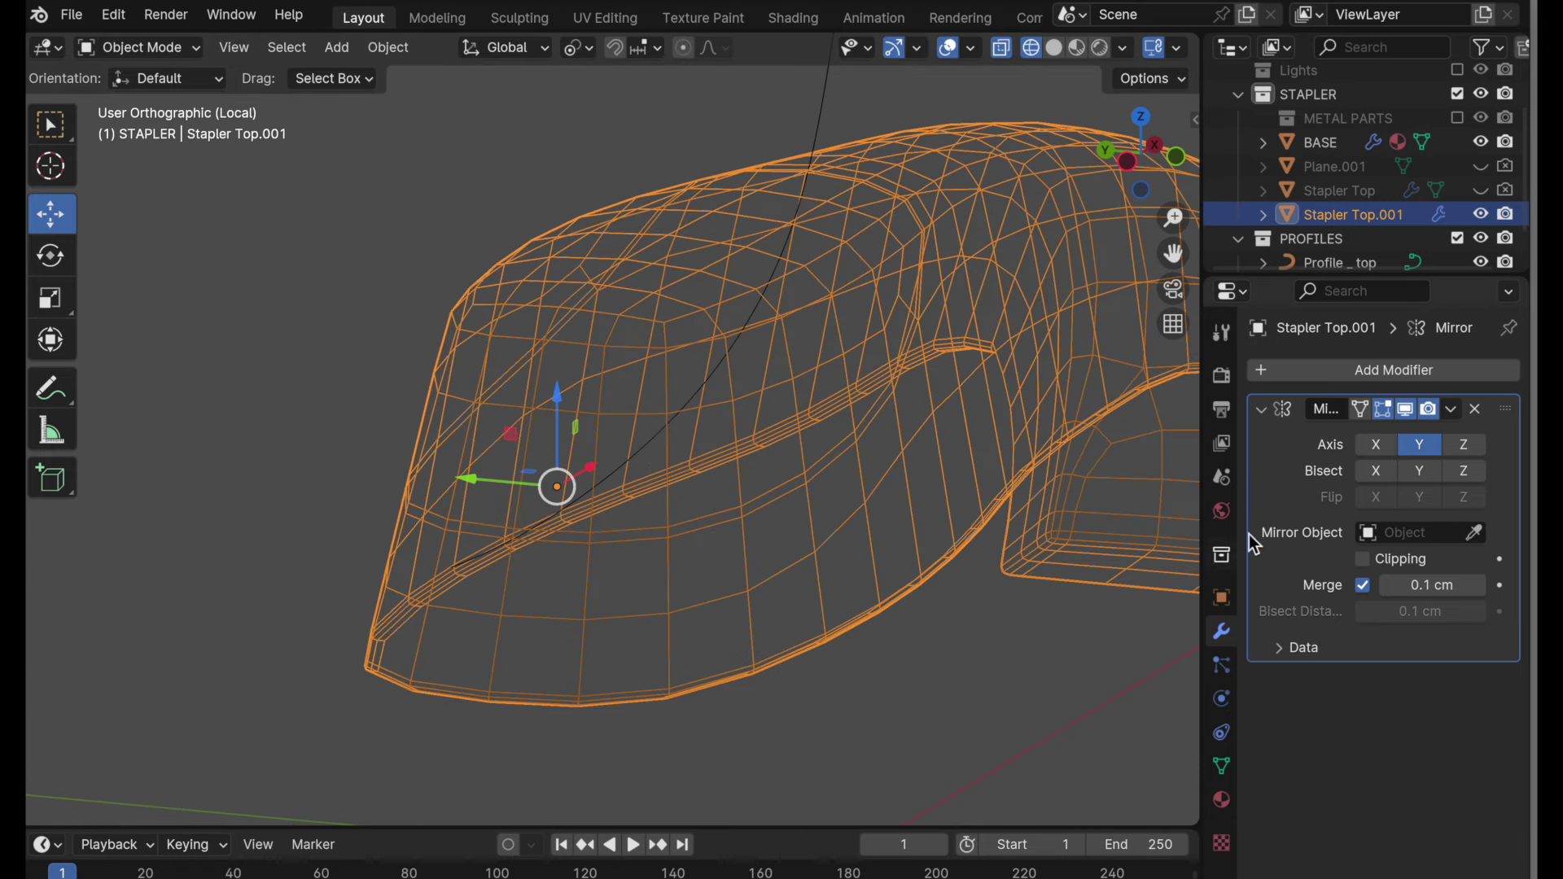
pyautogui.click(1453, 409)
pyautogui.click(1427, 448)
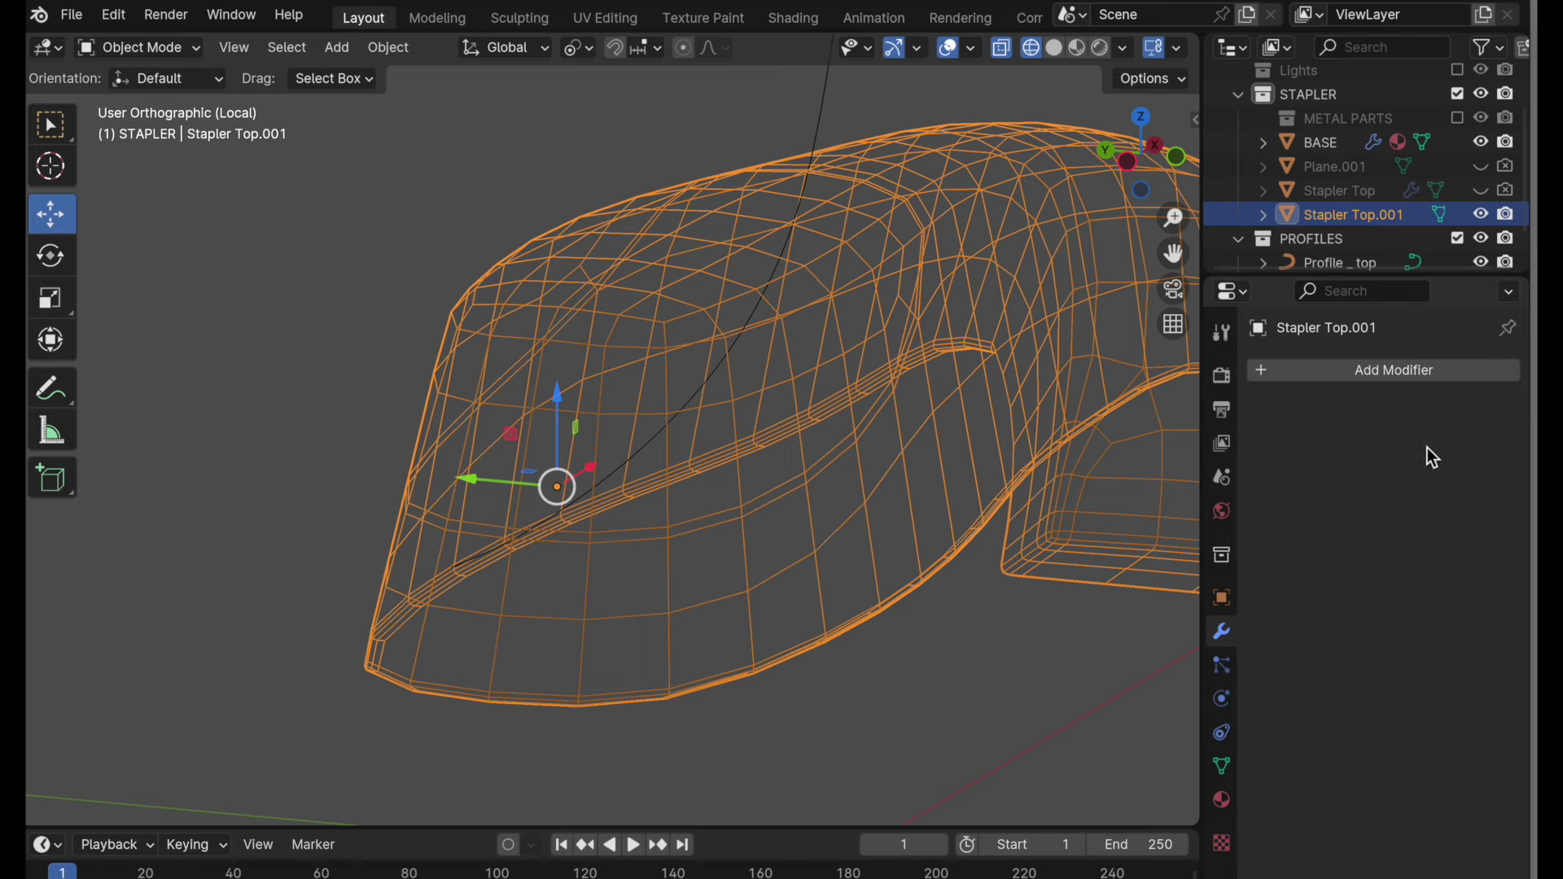
pyautogui.press('Tab')
# - Select the entire narrow face loop between the two closely spaced edge loops in face select mode
pyautogui.scroll(6, 614, 486)
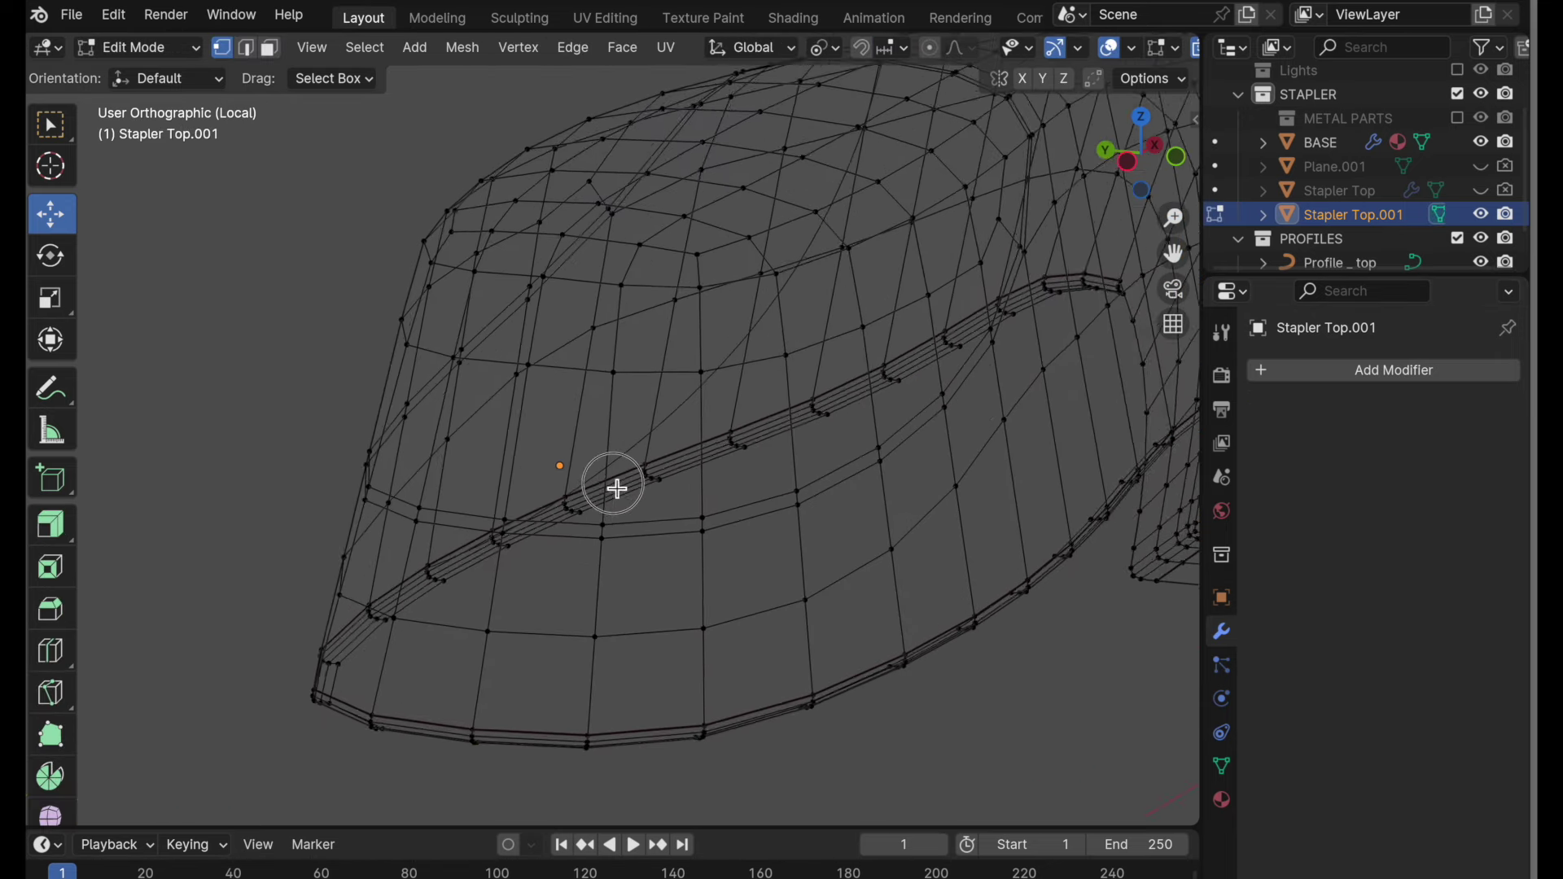
pyautogui.scroll(2, 627, 499)
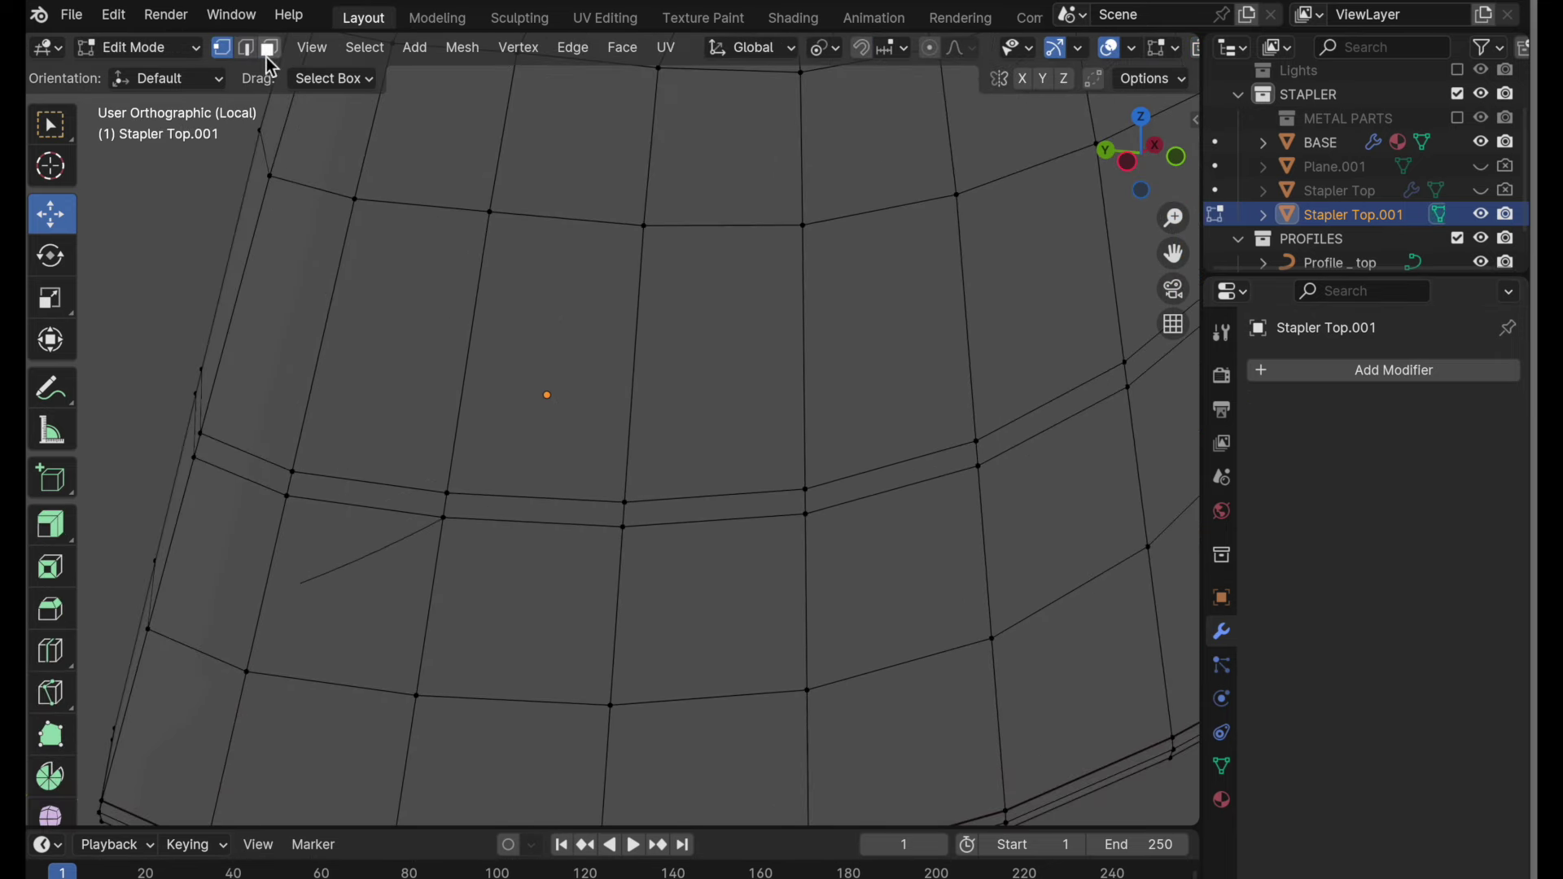
pyautogui.click(270, 48)
pyautogui.scroll(1, 594, 443)
pyautogui.click(637, 535)
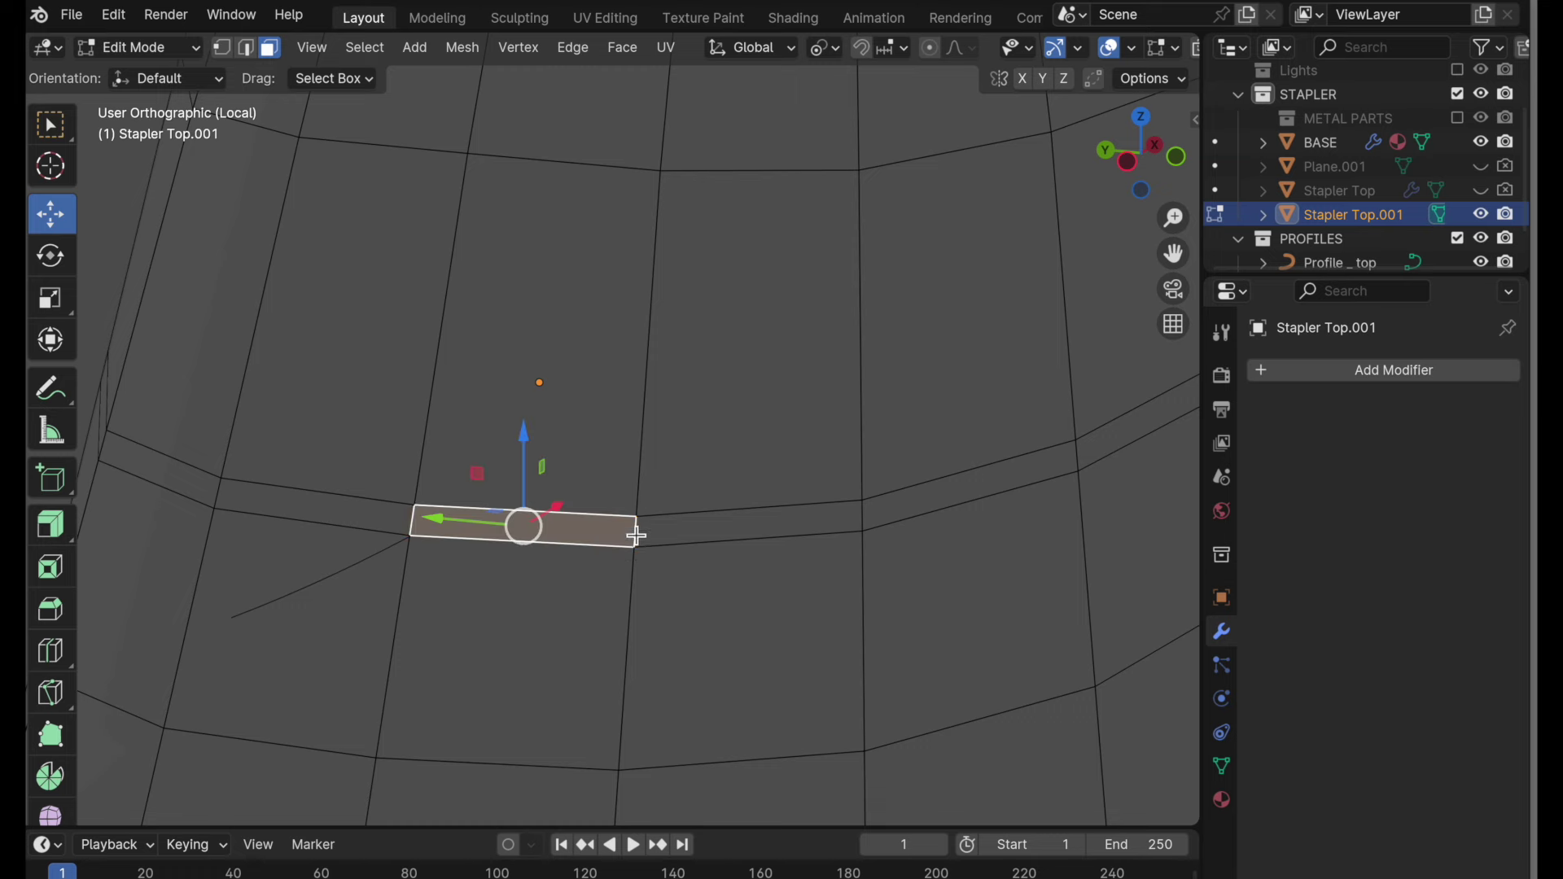
pyautogui.keyDown('alt'); pyautogui.click(638, 535); pyautogui.keyUp('alt')
pyautogui.moveTo(757, 408); pyautogui.dragTo(817, 494, button='middle')
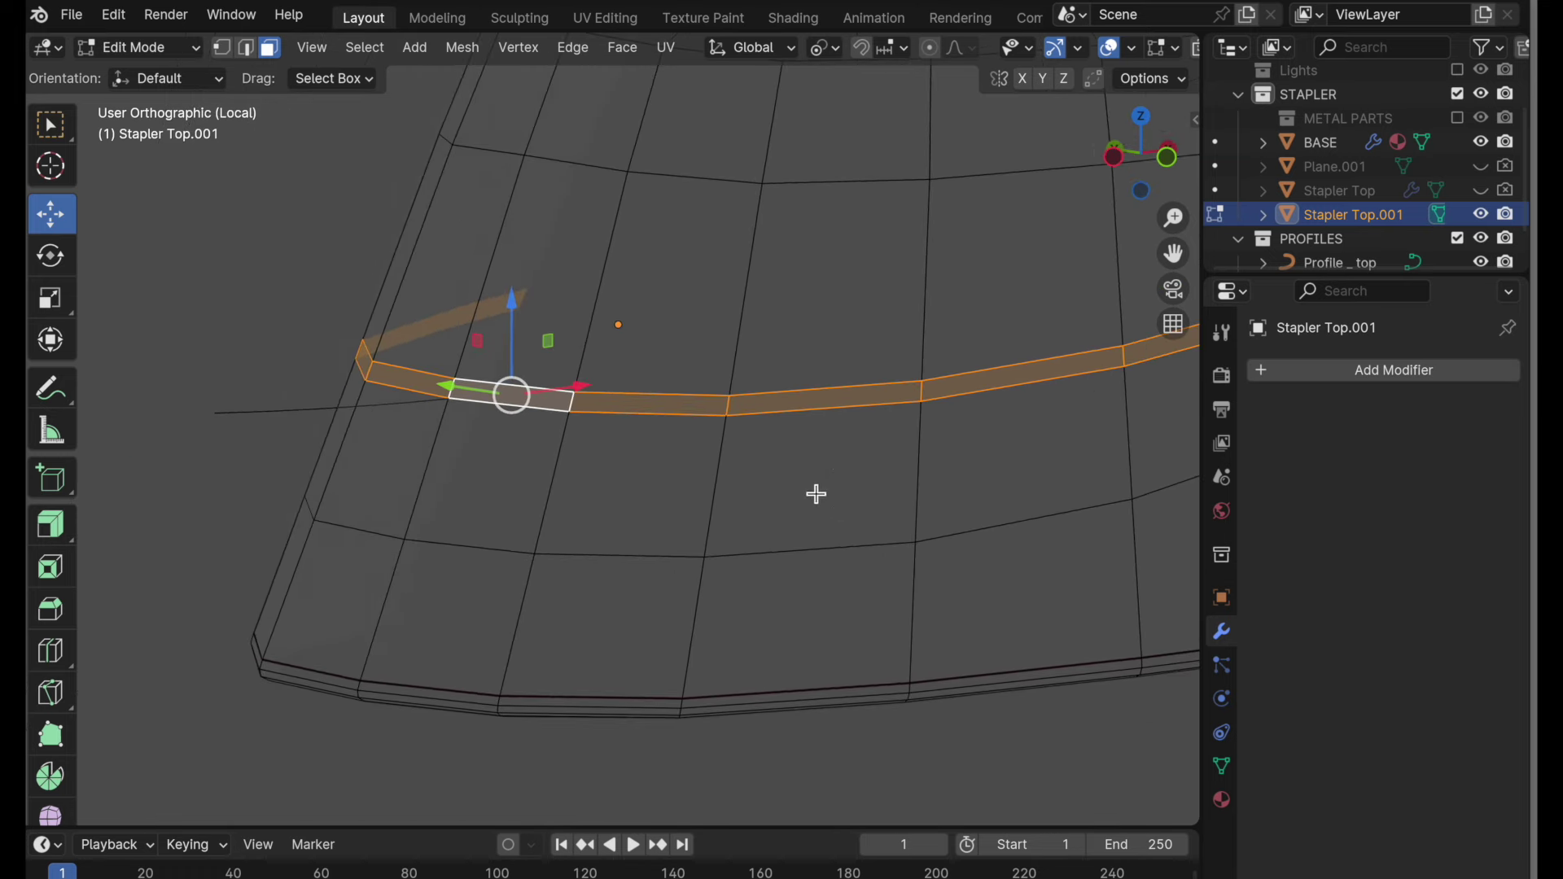
# - Inset the selected face loop by about 0.007 cm, working in the front view
pyautogui.click(1167, 169)
pyautogui.scroll(2, 687, 463)
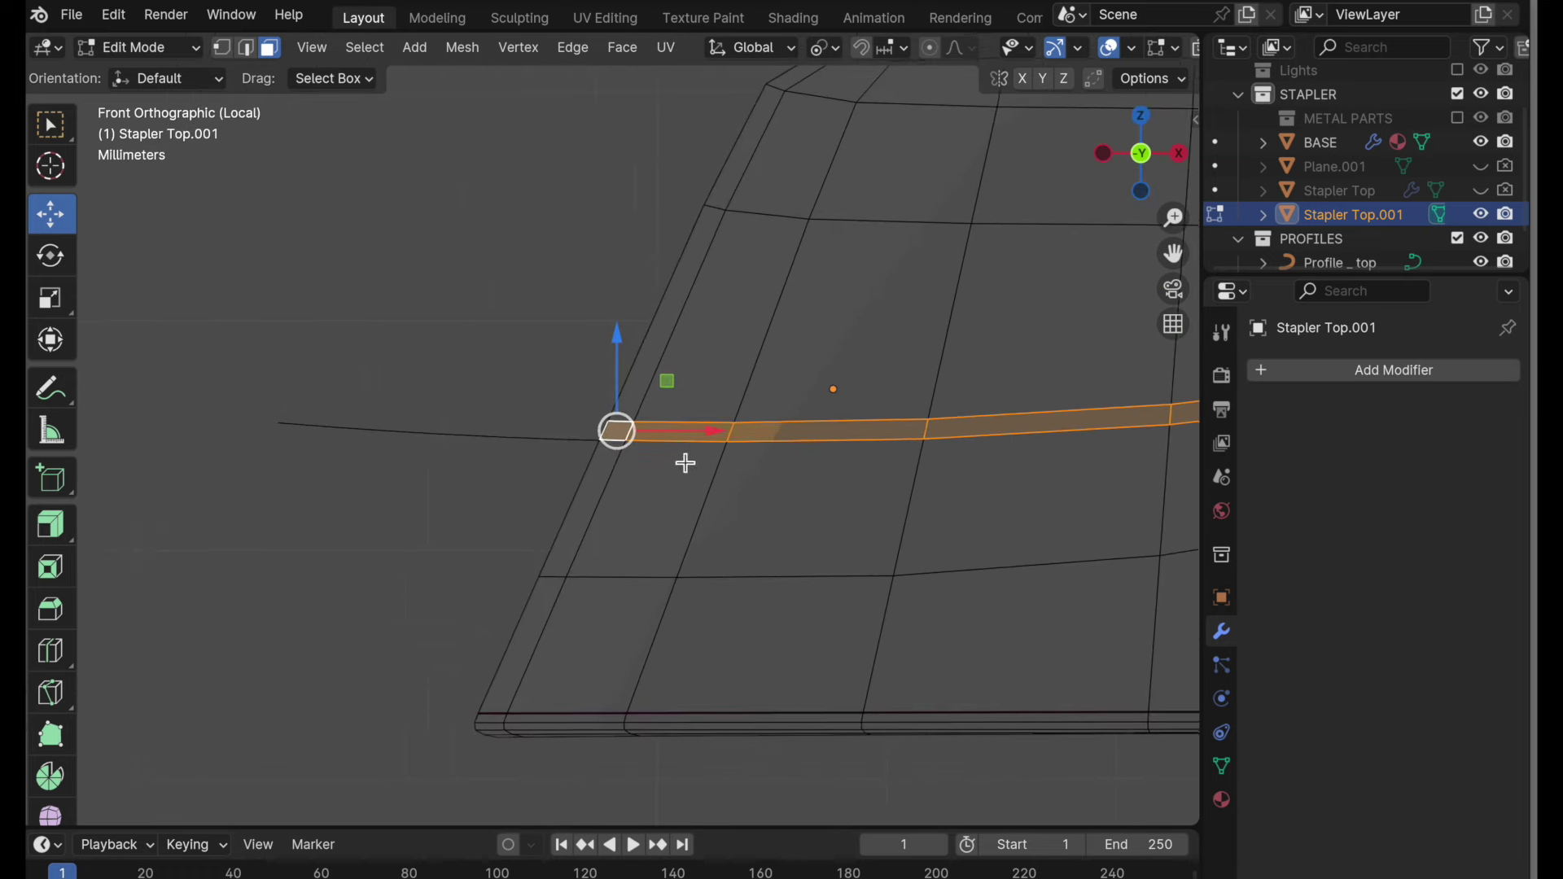
pyautogui.scroll(5, 687, 463)
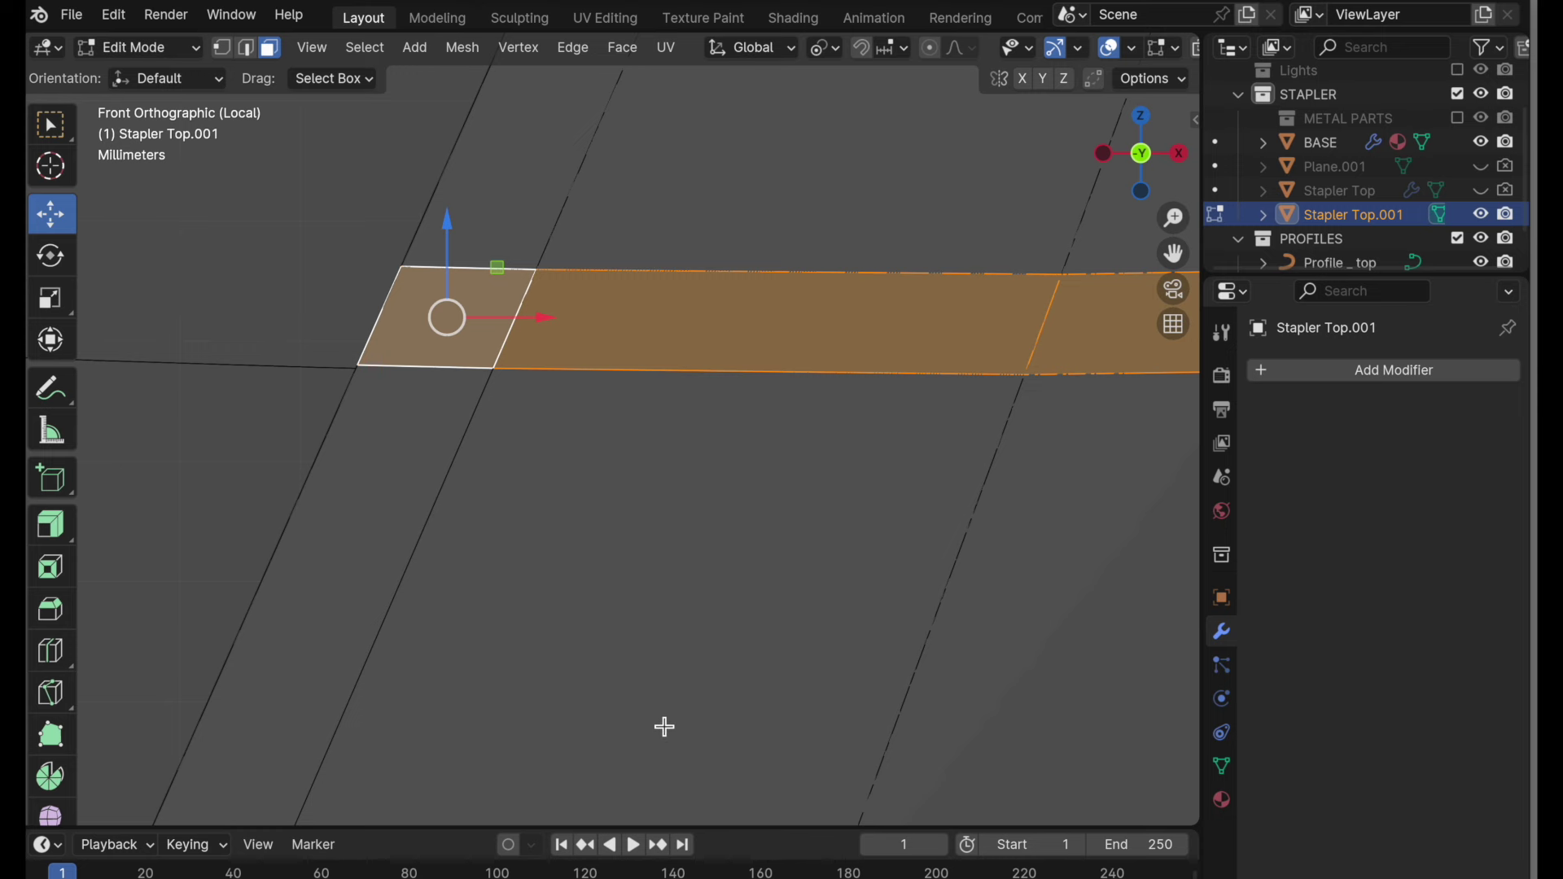
pyautogui.press('i')
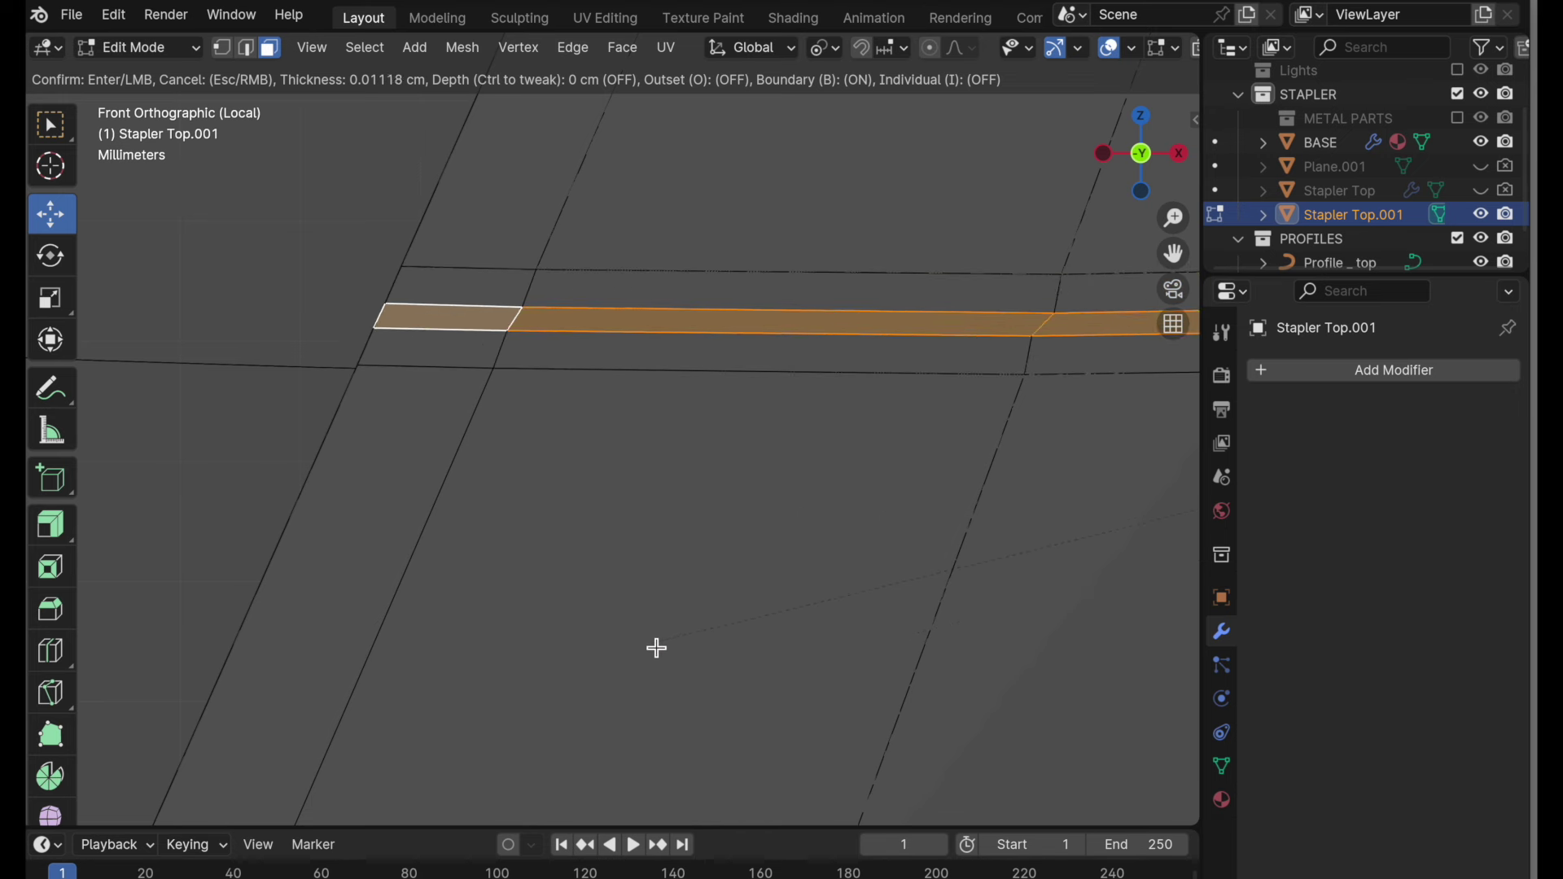
pyautogui.click(651, 648)
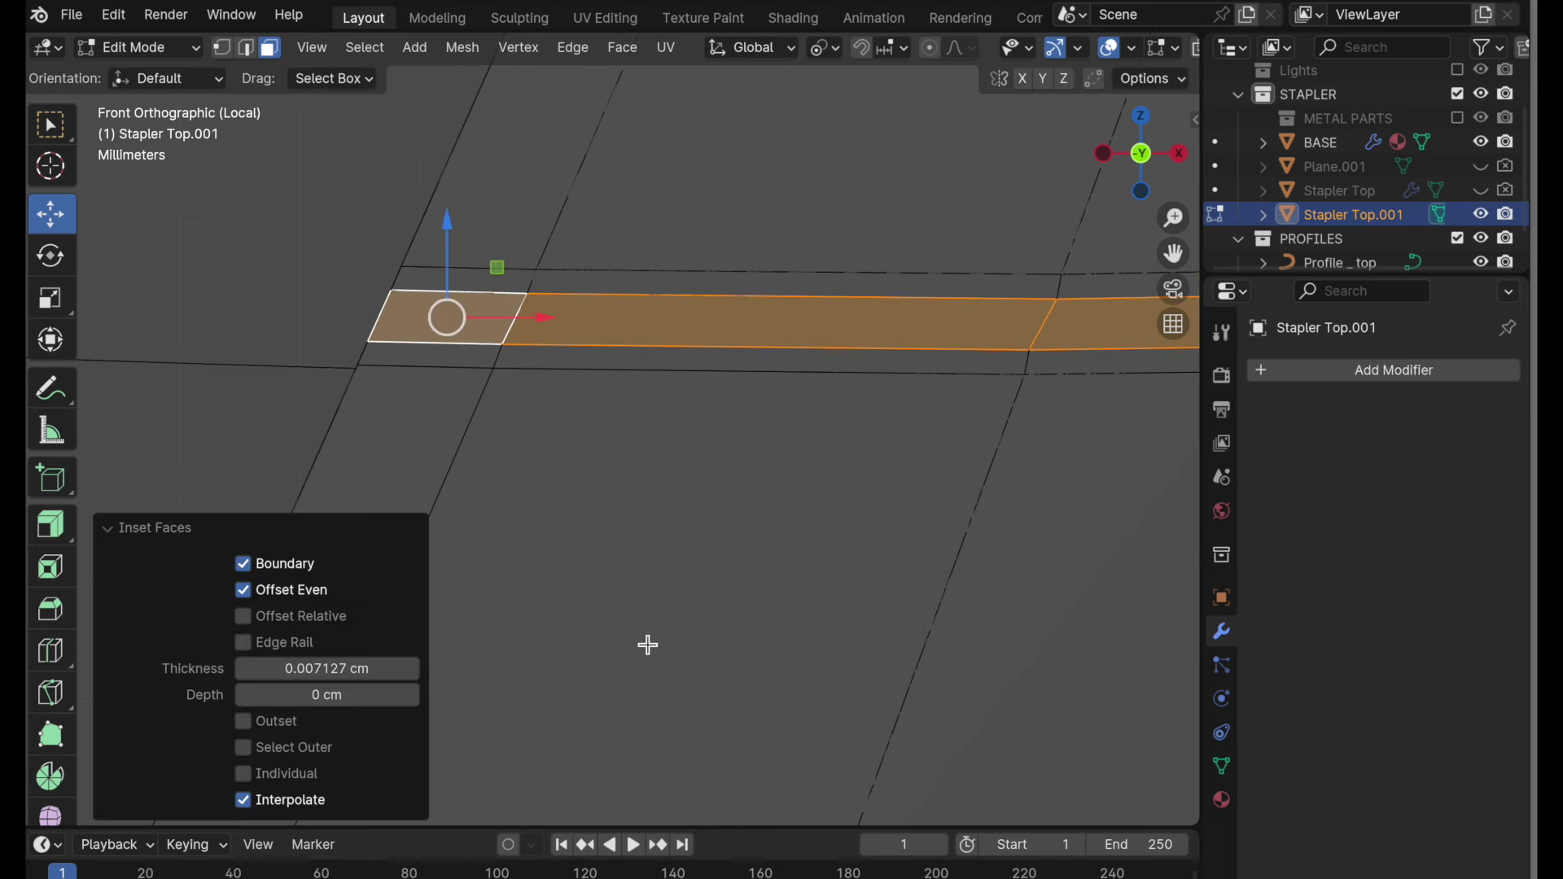
# - Extrude the inset face loop inwards along its normals by about -0.0116 cm, with dragging set to Active Tool
pyautogui.click(53, 529)
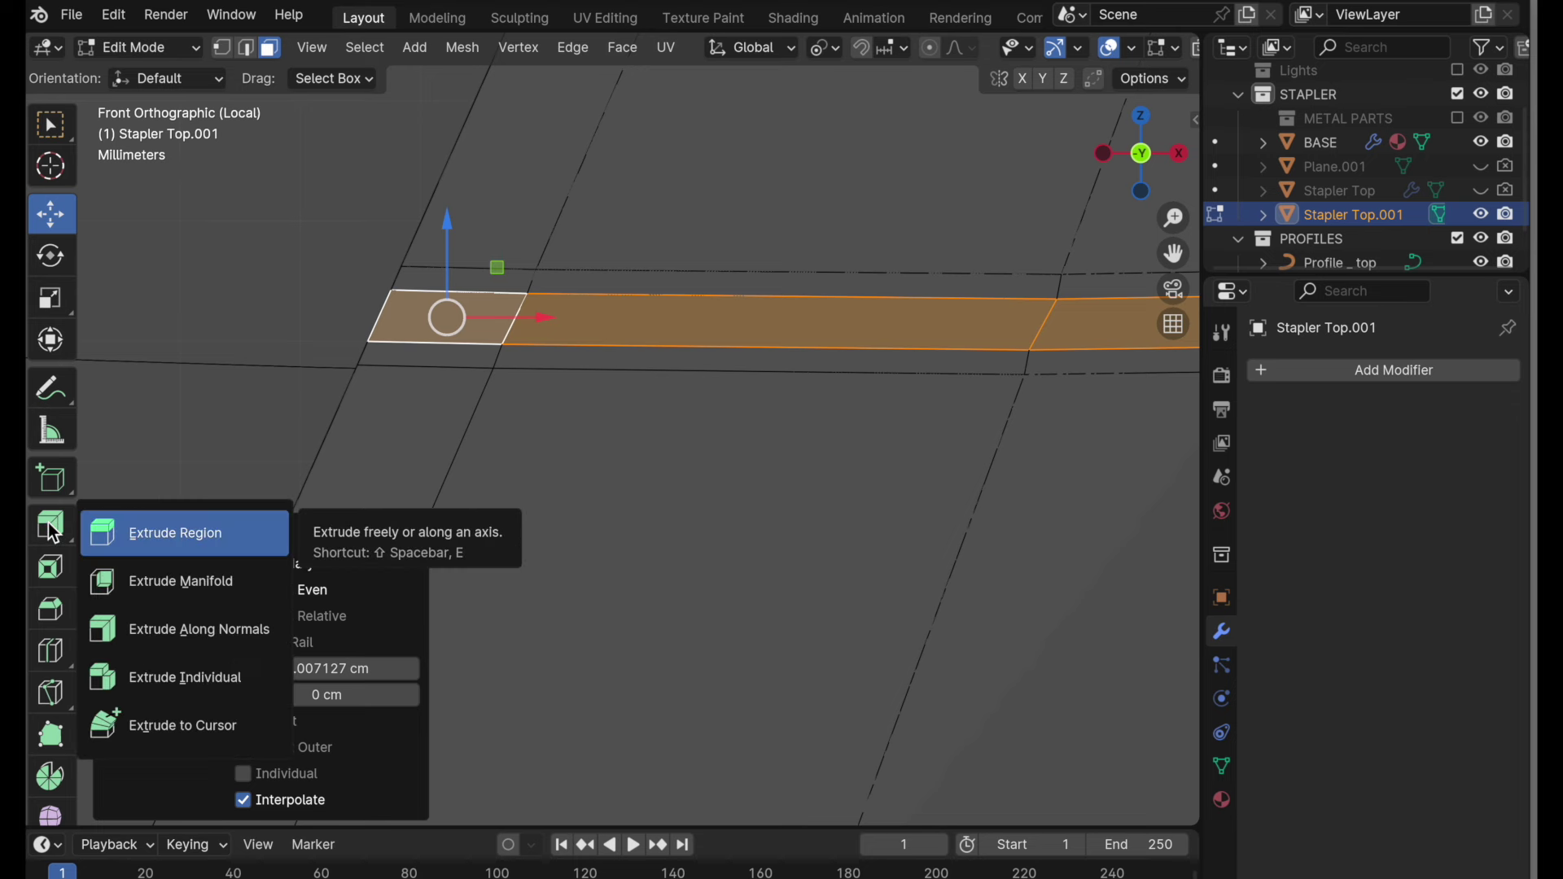
pyautogui.click(180, 627)
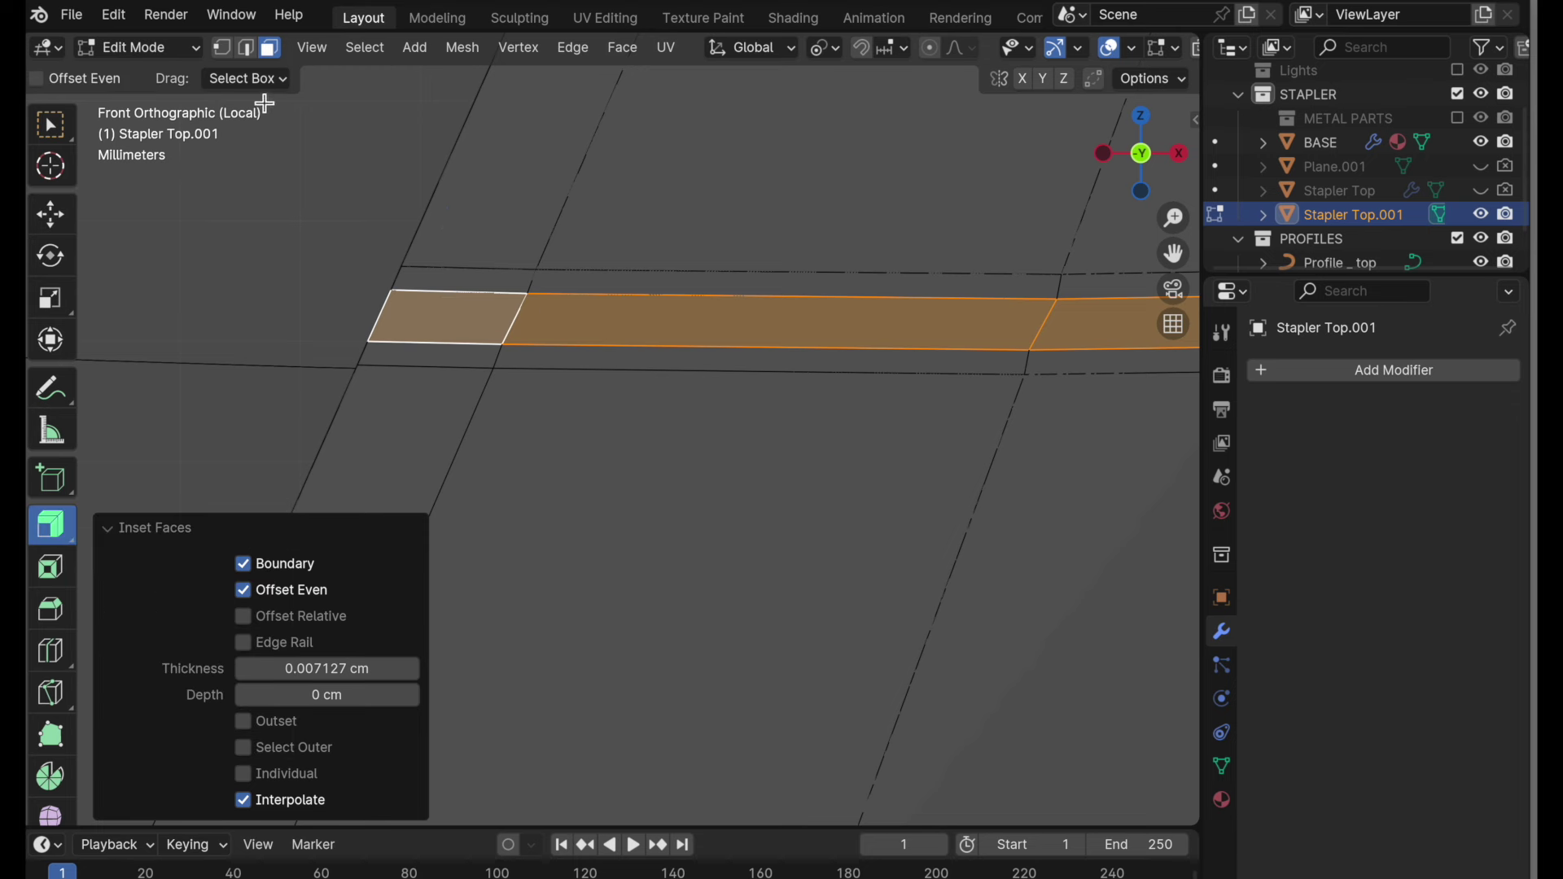
pyautogui.click(248, 79)
pyautogui.click(275, 130)
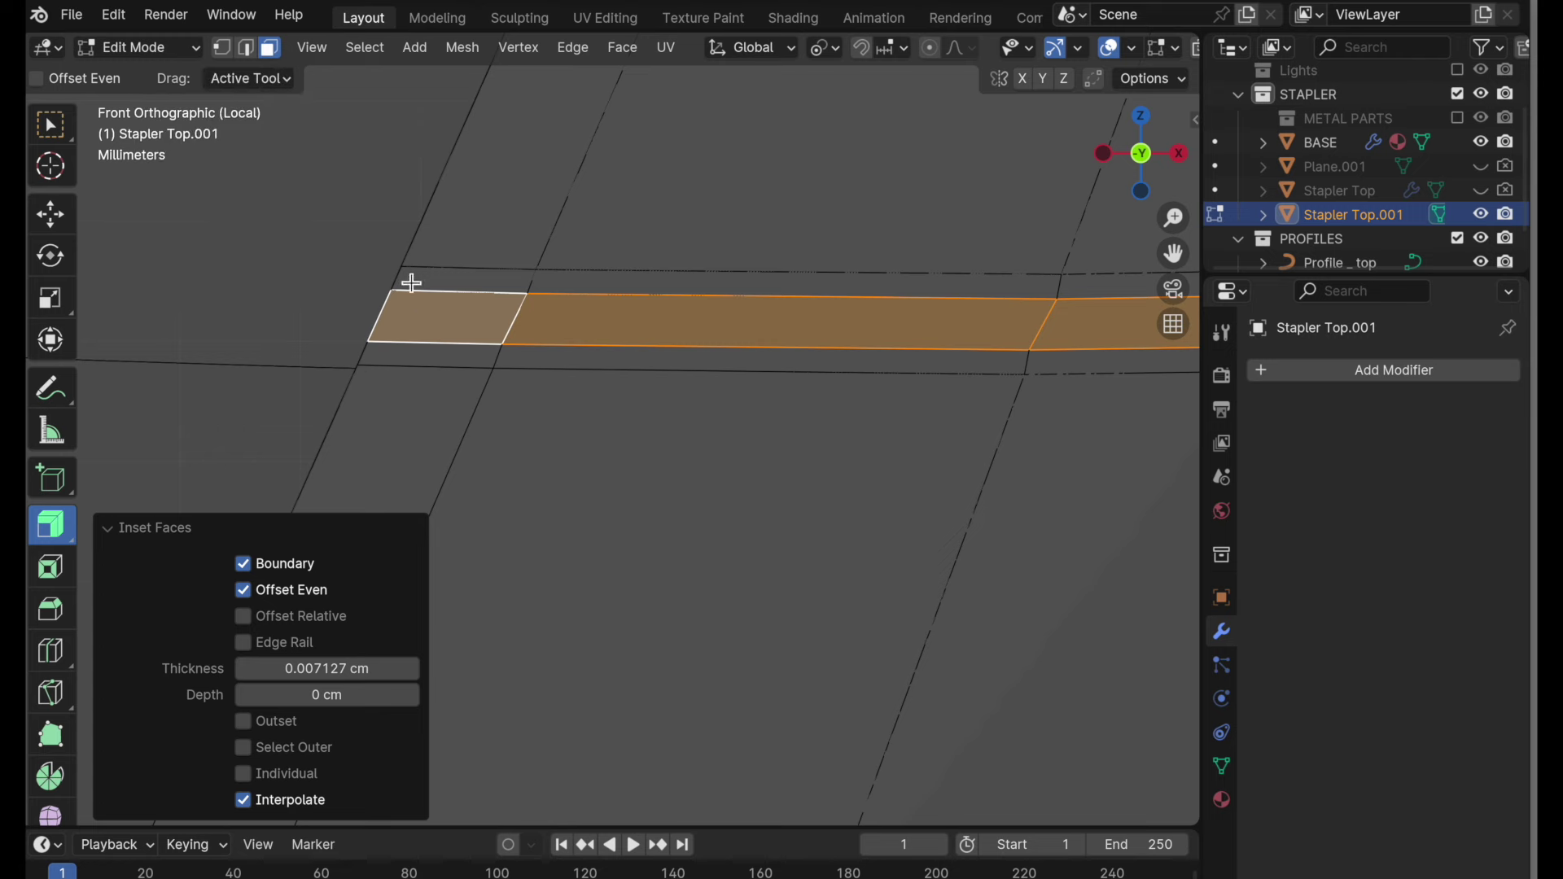
pyautogui.moveTo(417, 323); pyautogui.dragTo(418, 314)
# - Add one centred loop cut along the groove floor, then return to the Move tool and face selection
pyautogui.scroll(4, 534, 276)
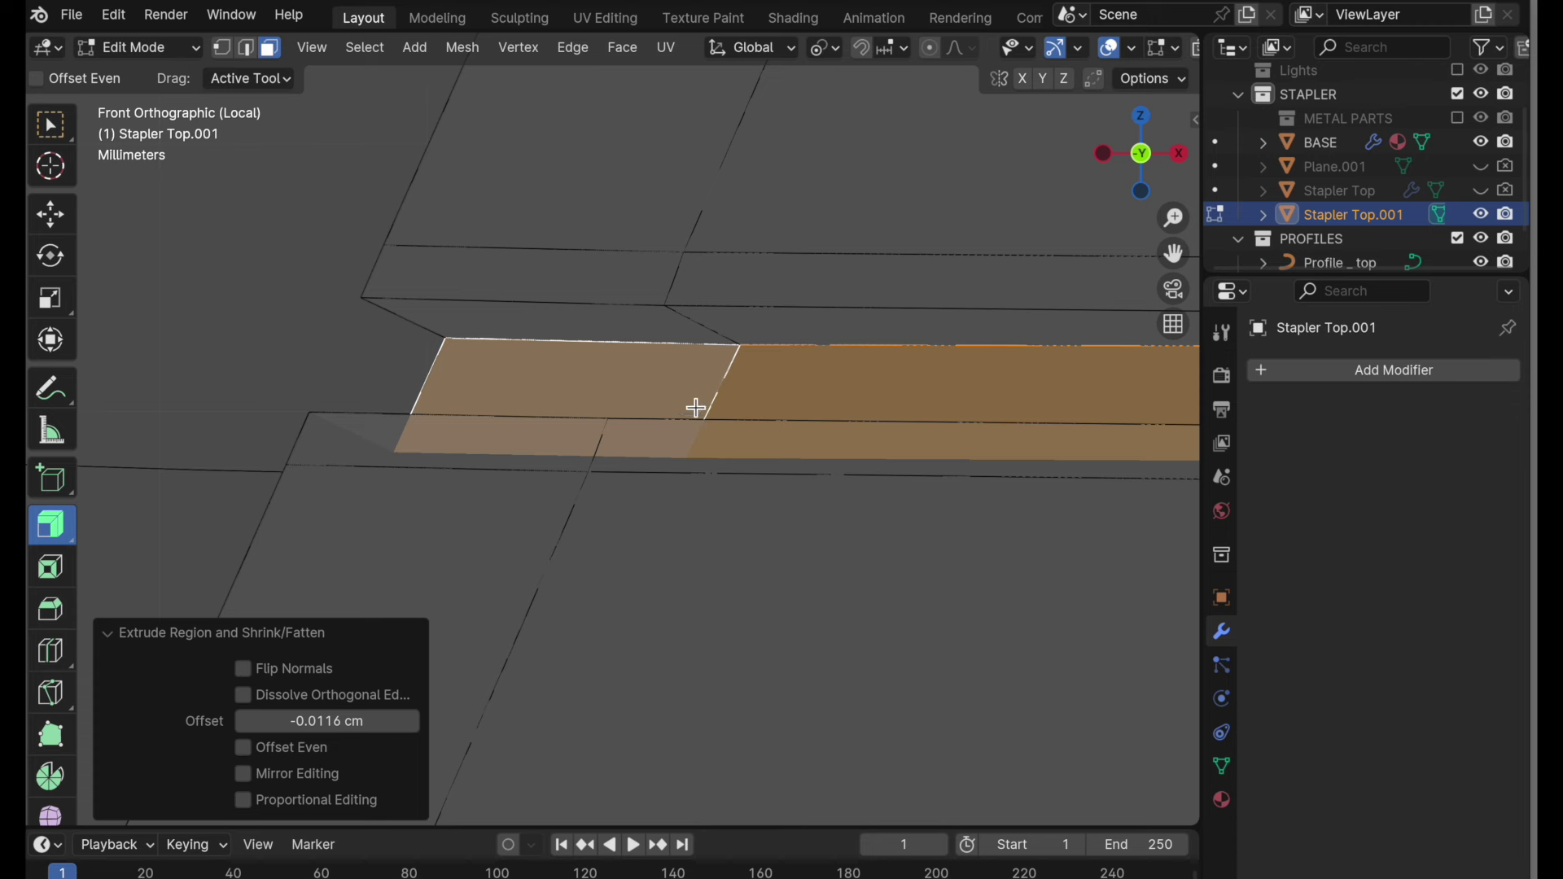
pyautogui.hotkey('ctrl', 'r')
pyautogui.click(714, 407)
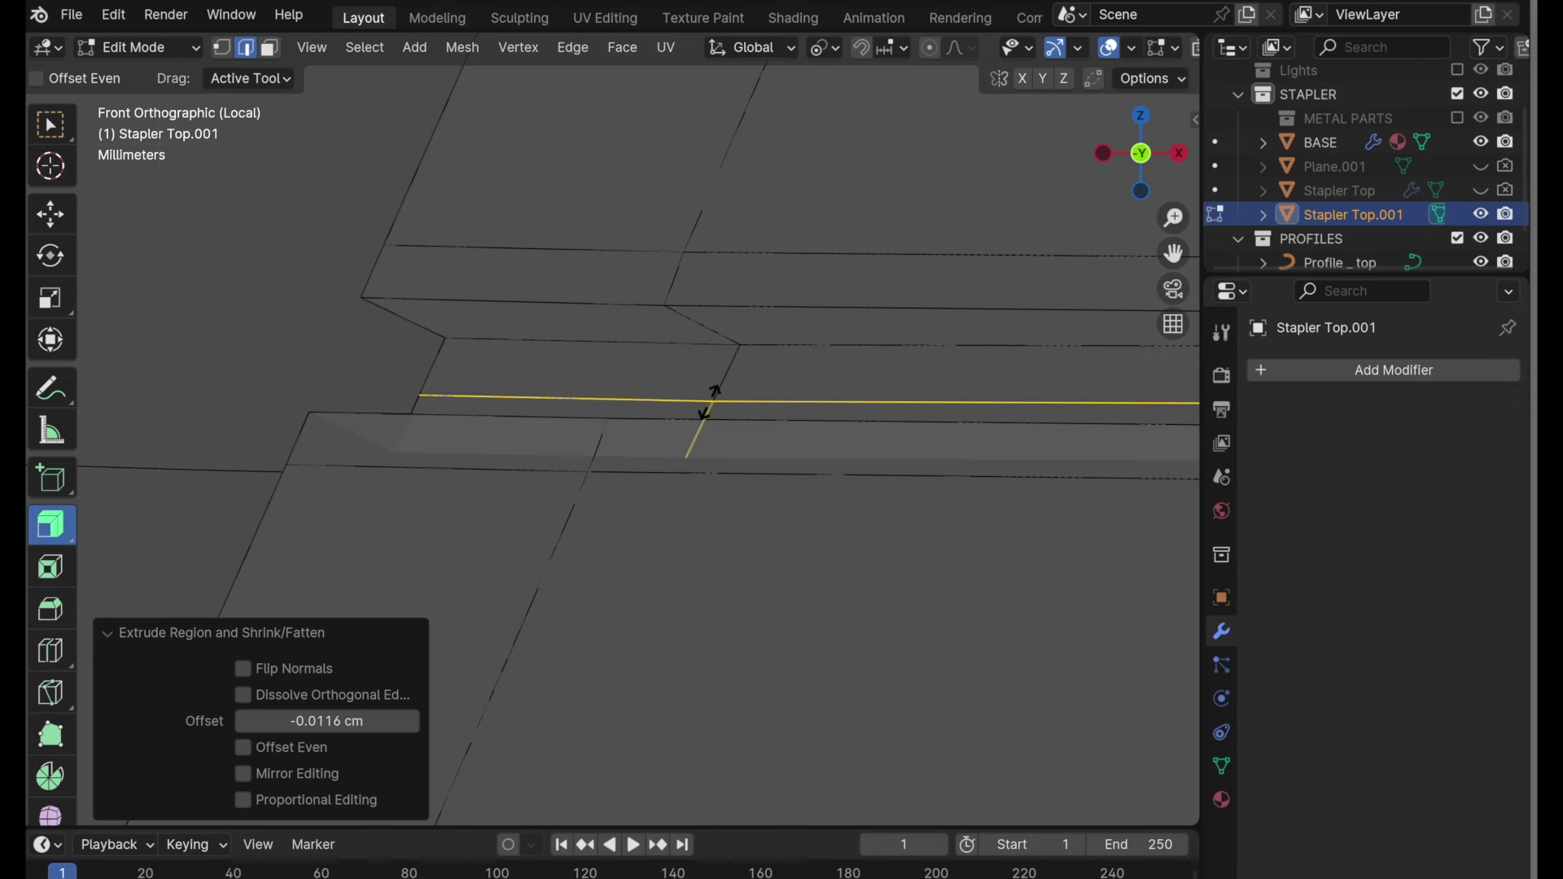
pyautogui.rightClick(710, 402)
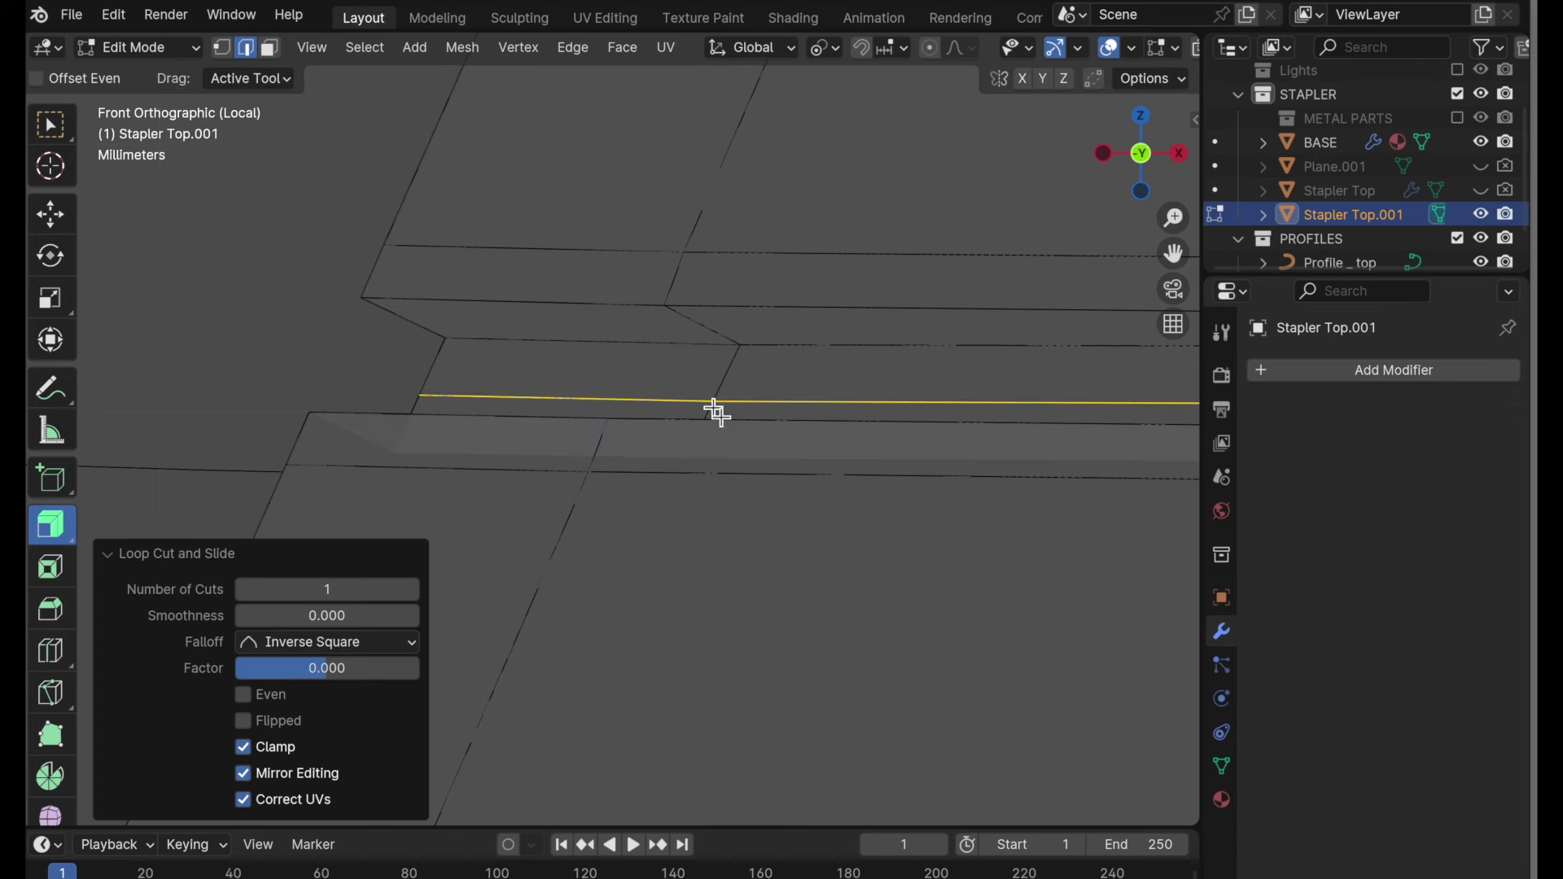
pyautogui.click(51, 214)
pyautogui.click(271, 48)
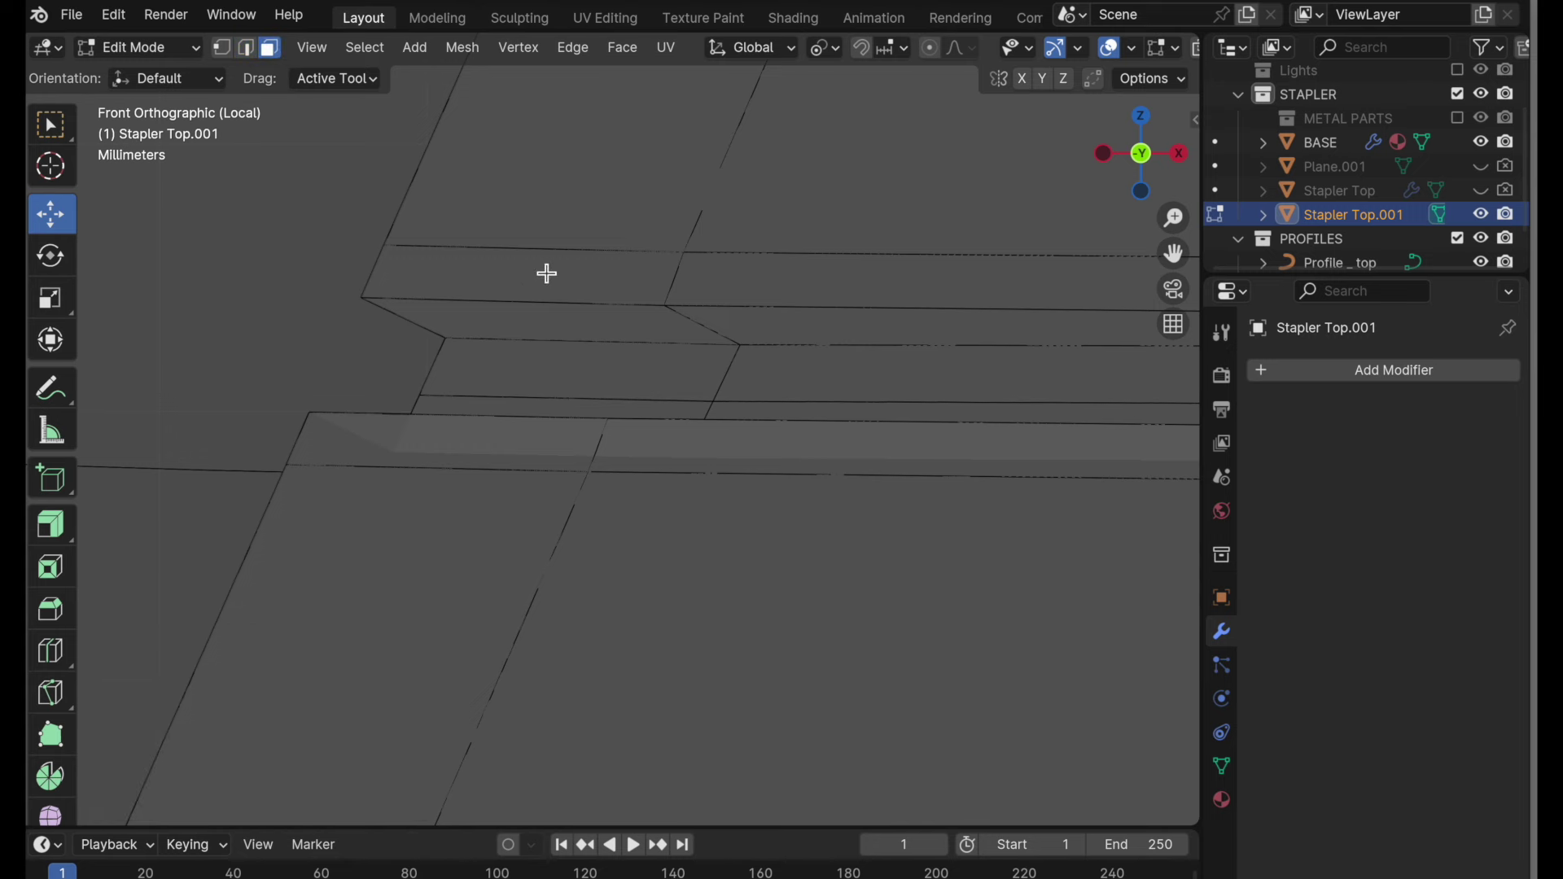
# - Add a Subdivision Surface modifier to Stapler Top.001 and set its viewport levels to 2
pyautogui.scroll(-4, 545, 268)
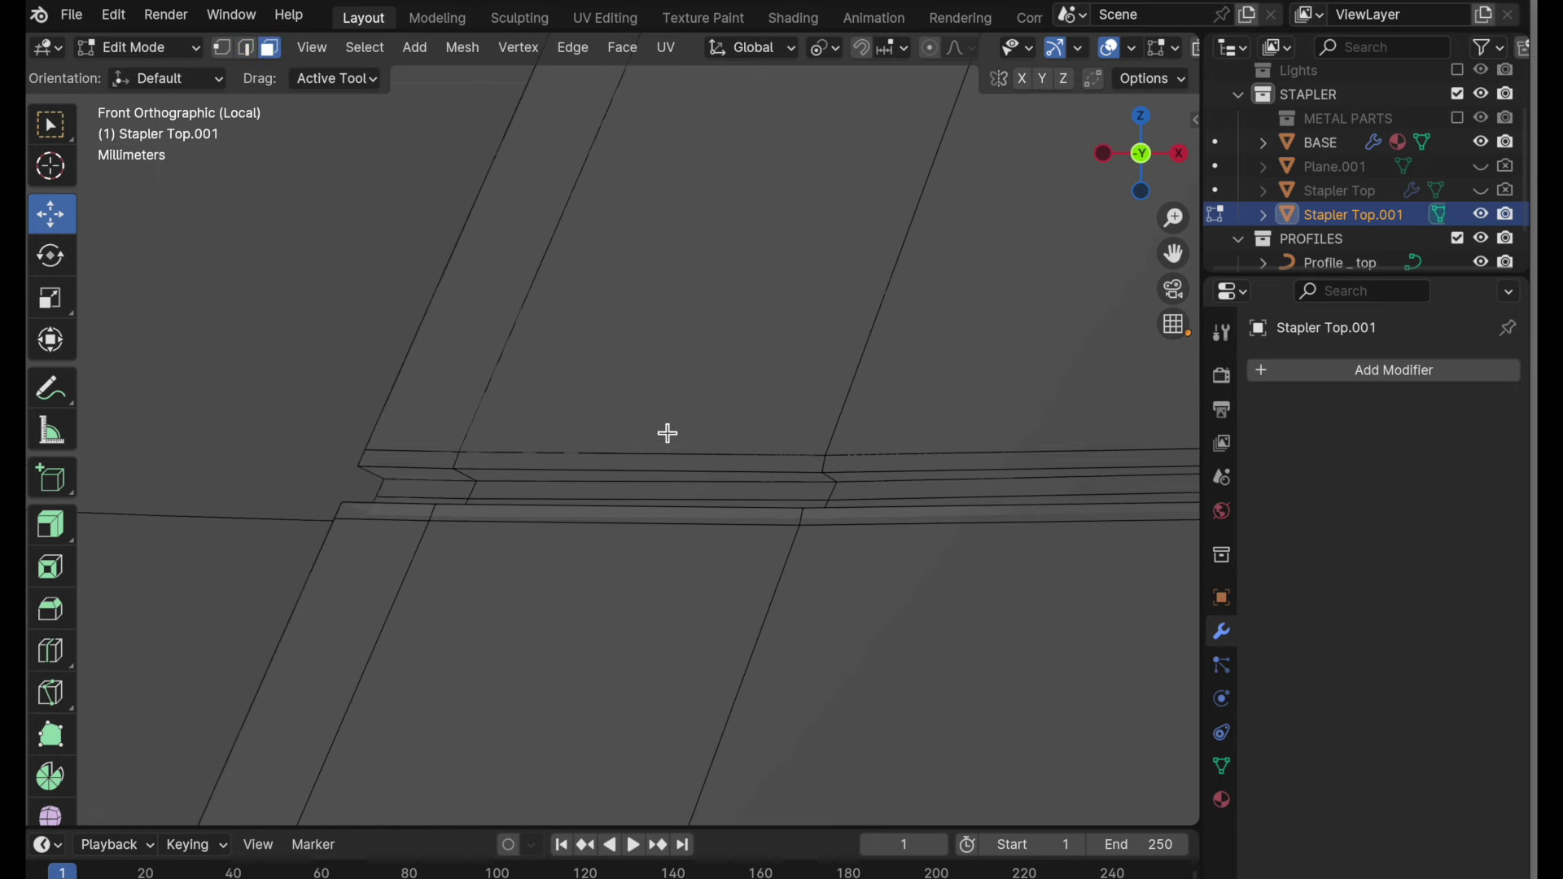
pyautogui.click(1364, 376)
pyautogui.moveTo(1373, 387)
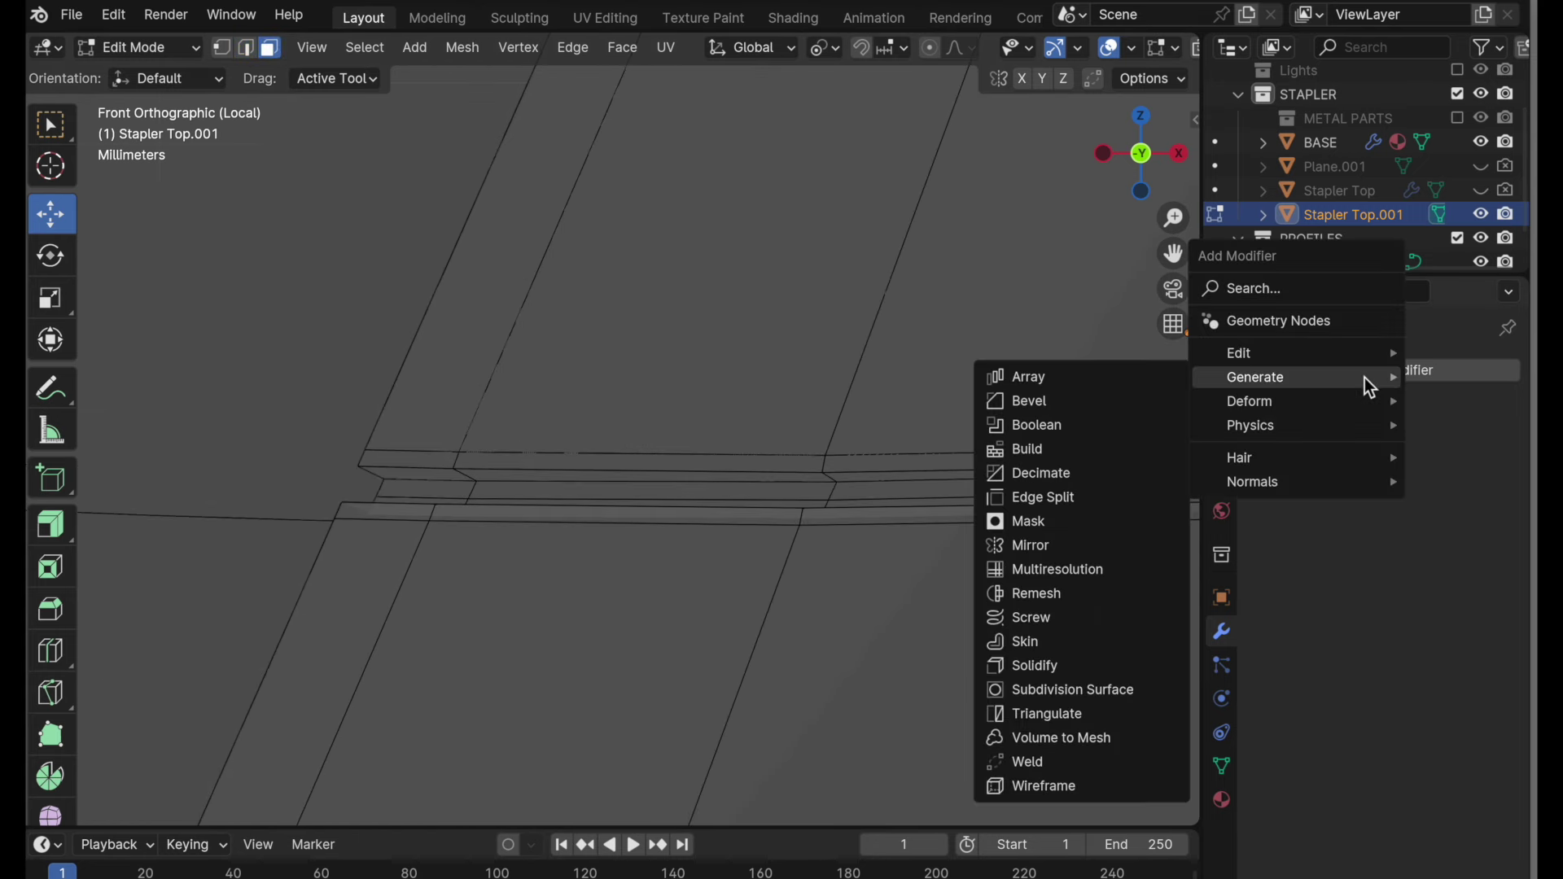
pyautogui.click(1094, 689)
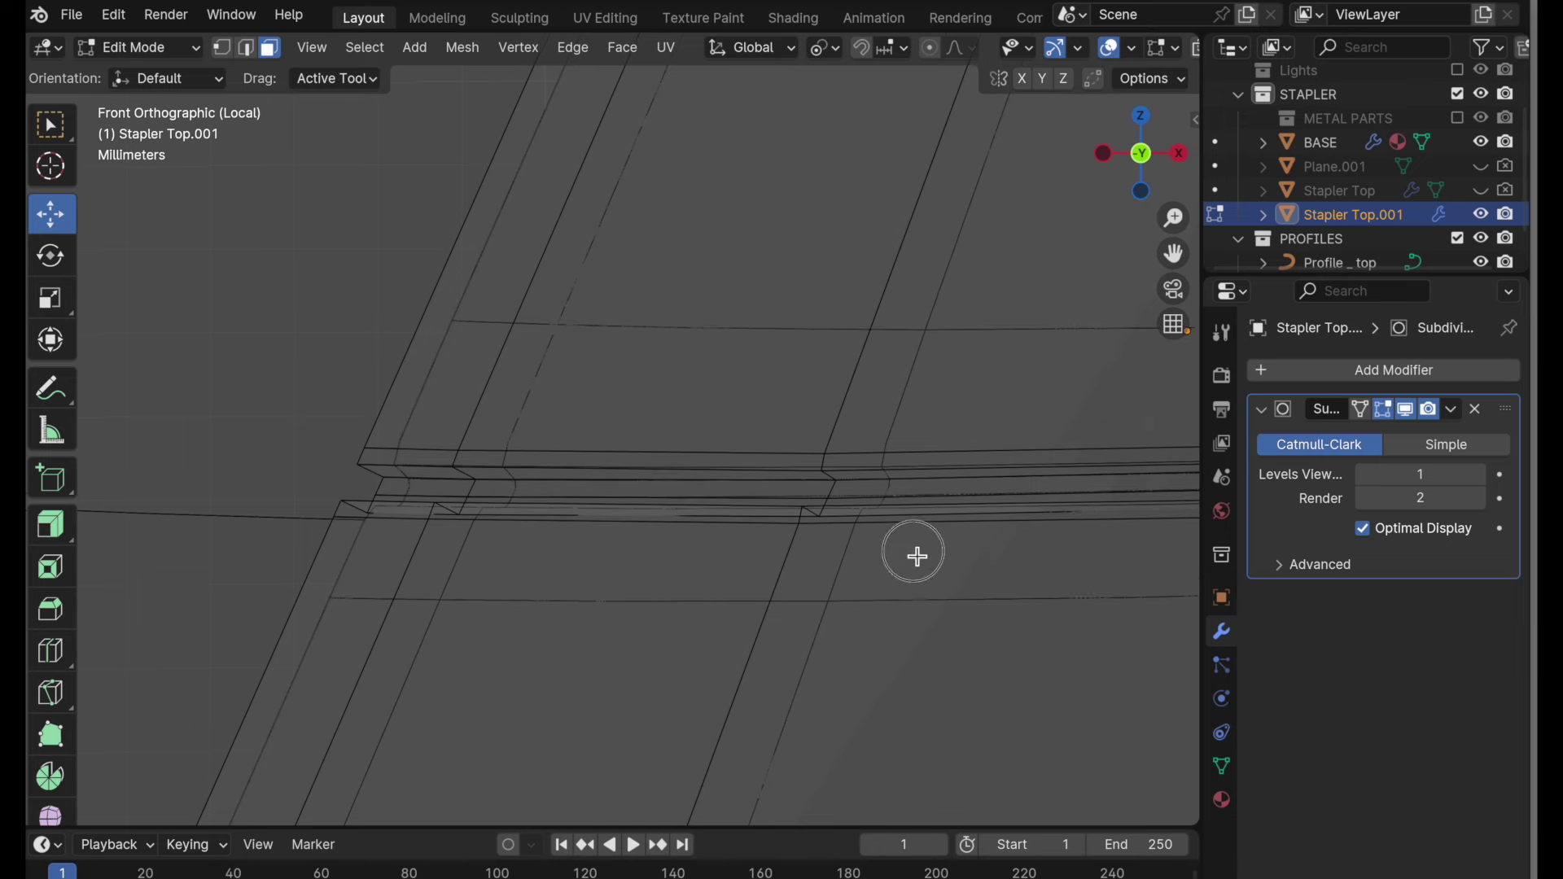
pyautogui.click(1481, 477)
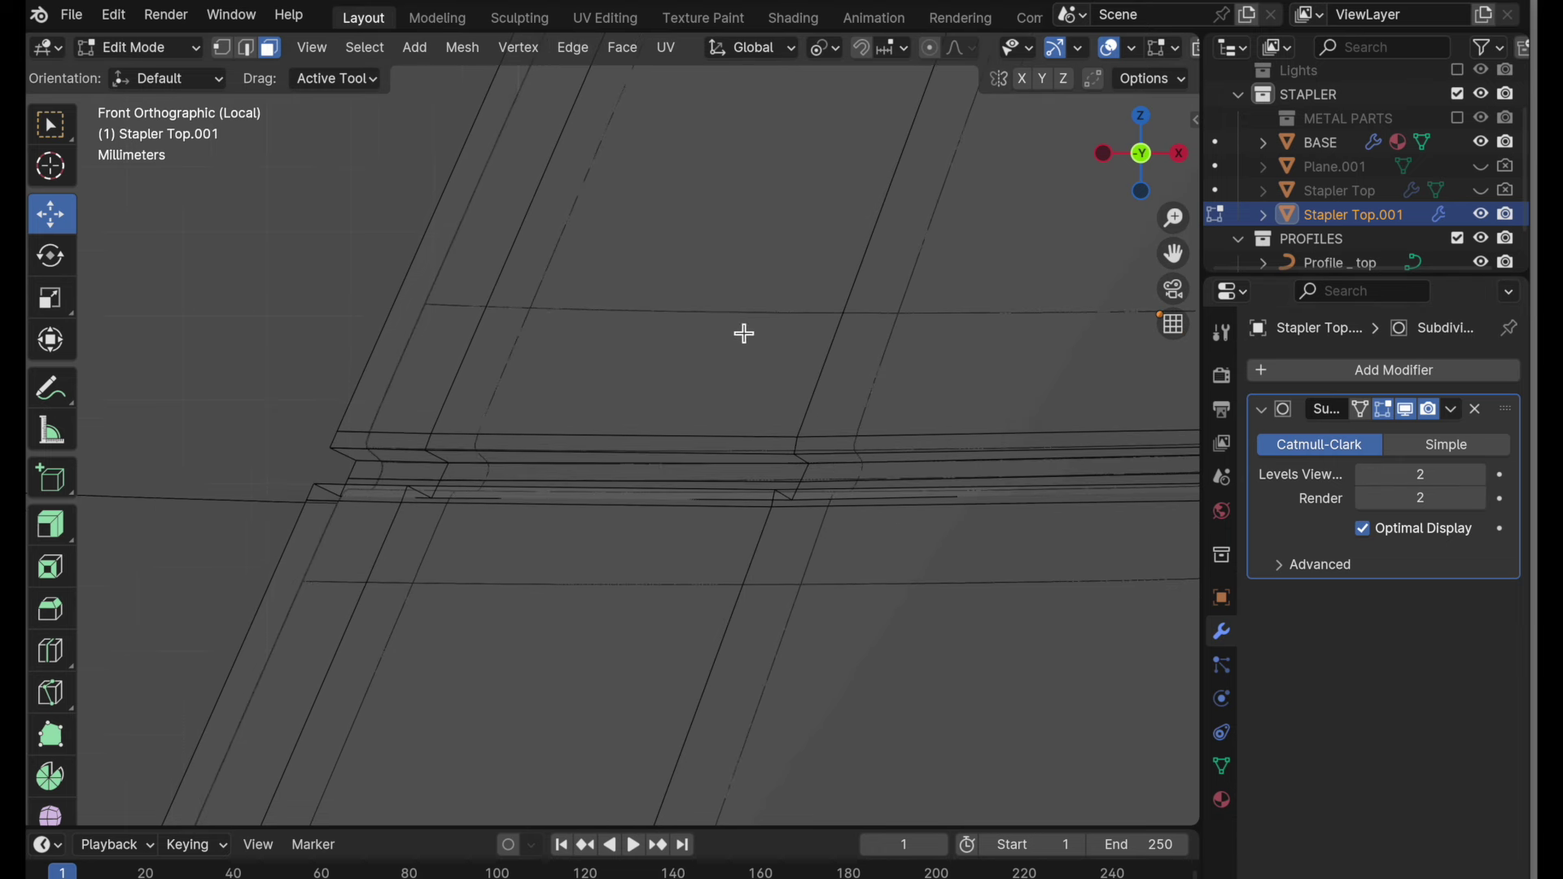
# - Try to select the two outer edge loops bordering the seam groove and follow them along its length
pyautogui.click(437, 447)
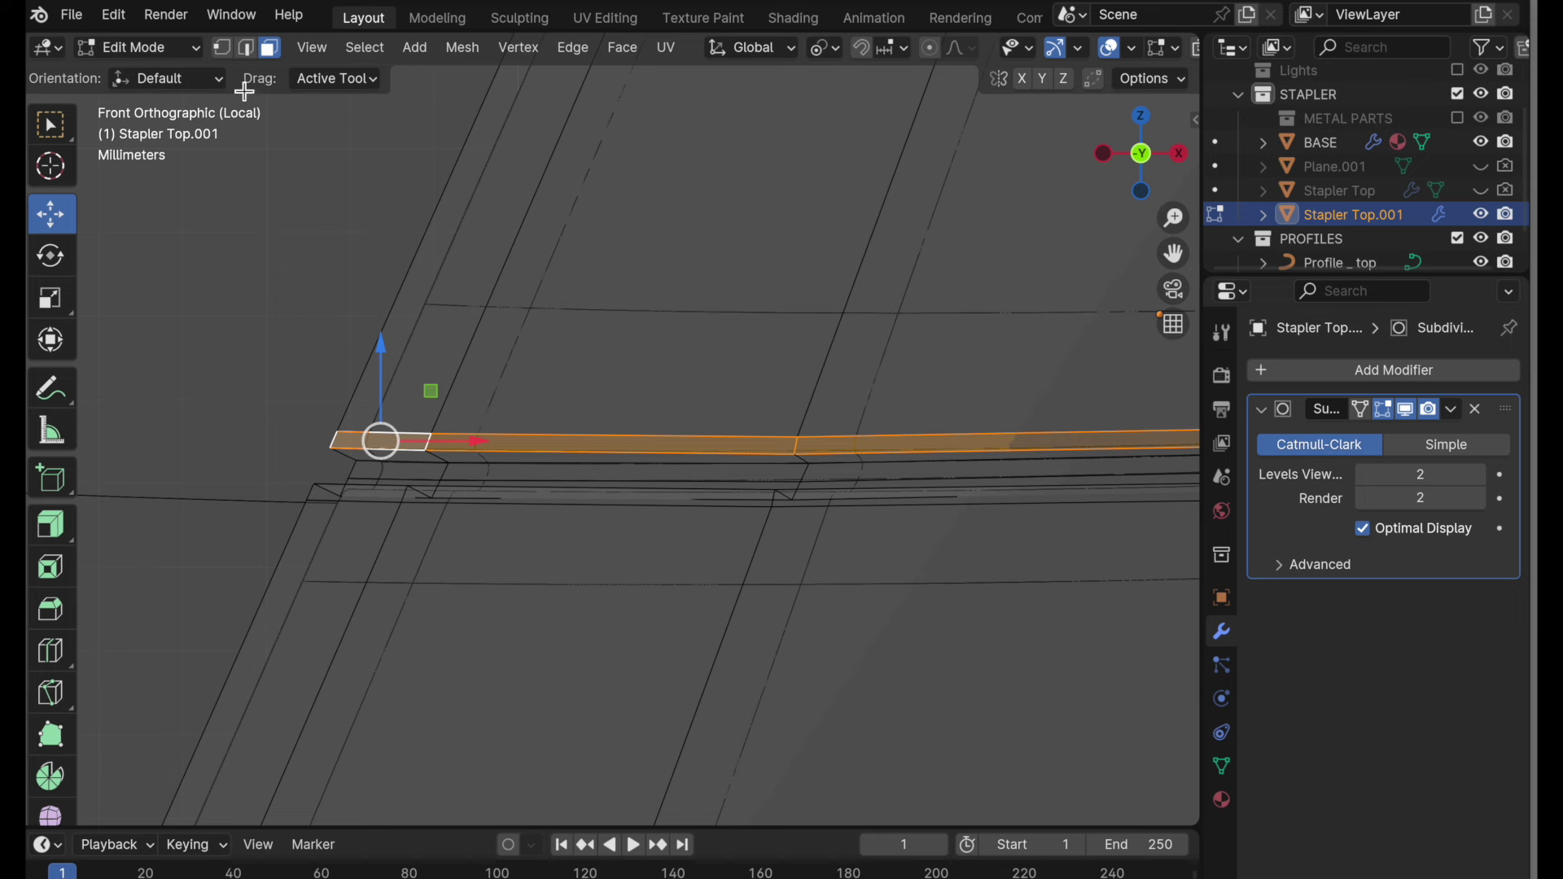
pyautogui.click(247, 47)
pyautogui.click(374, 389)
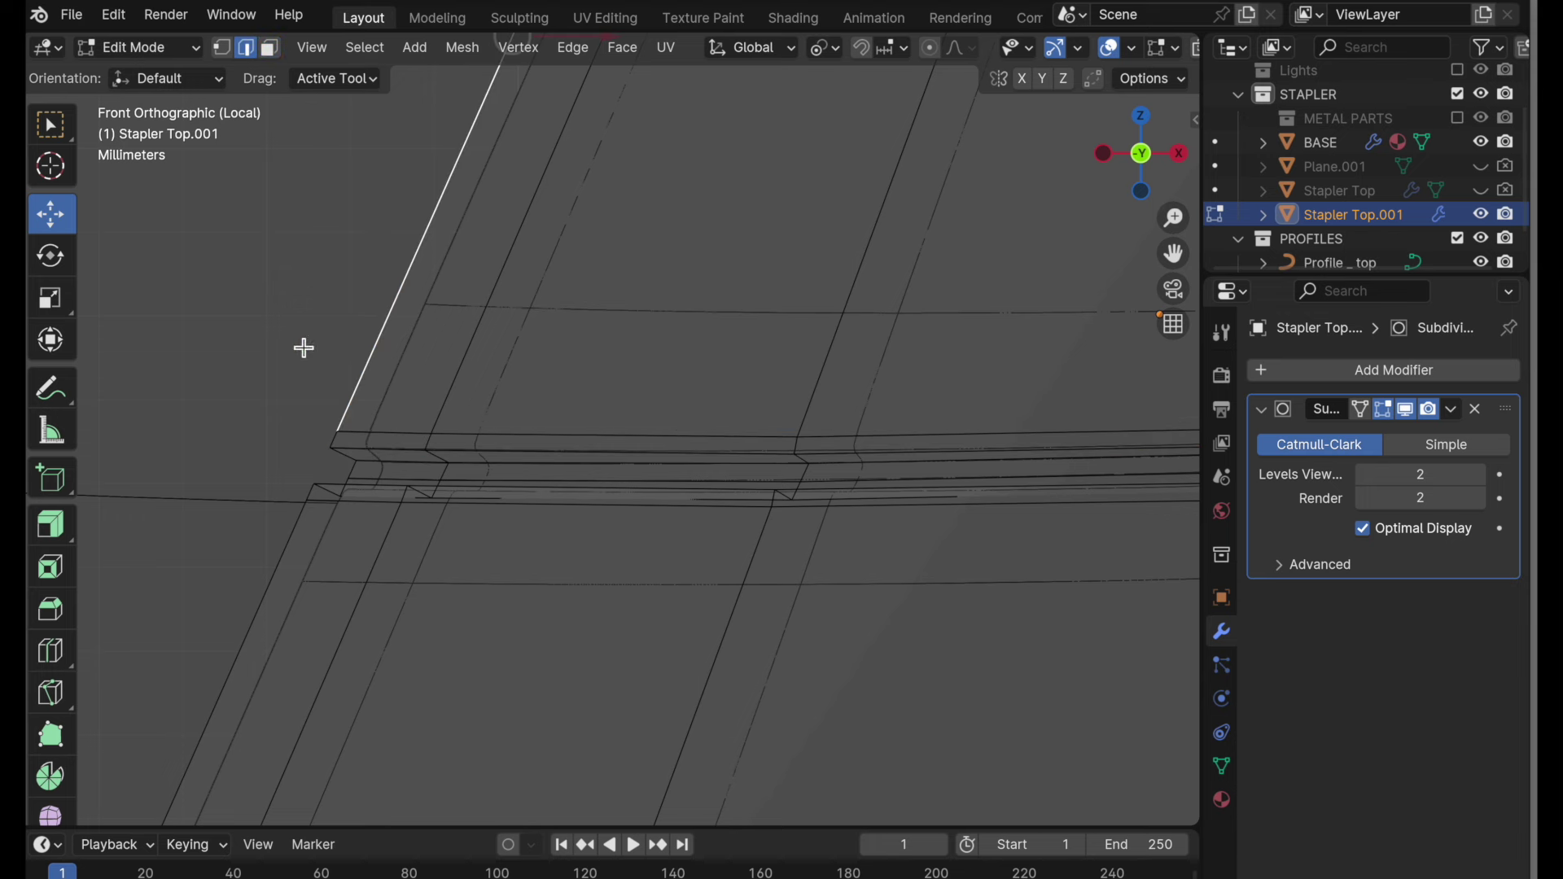
pyautogui.click(485, 438)
pyautogui.keyDown('shift'); pyautogui.click(472, 512); pyautogui.keyUp('shift')
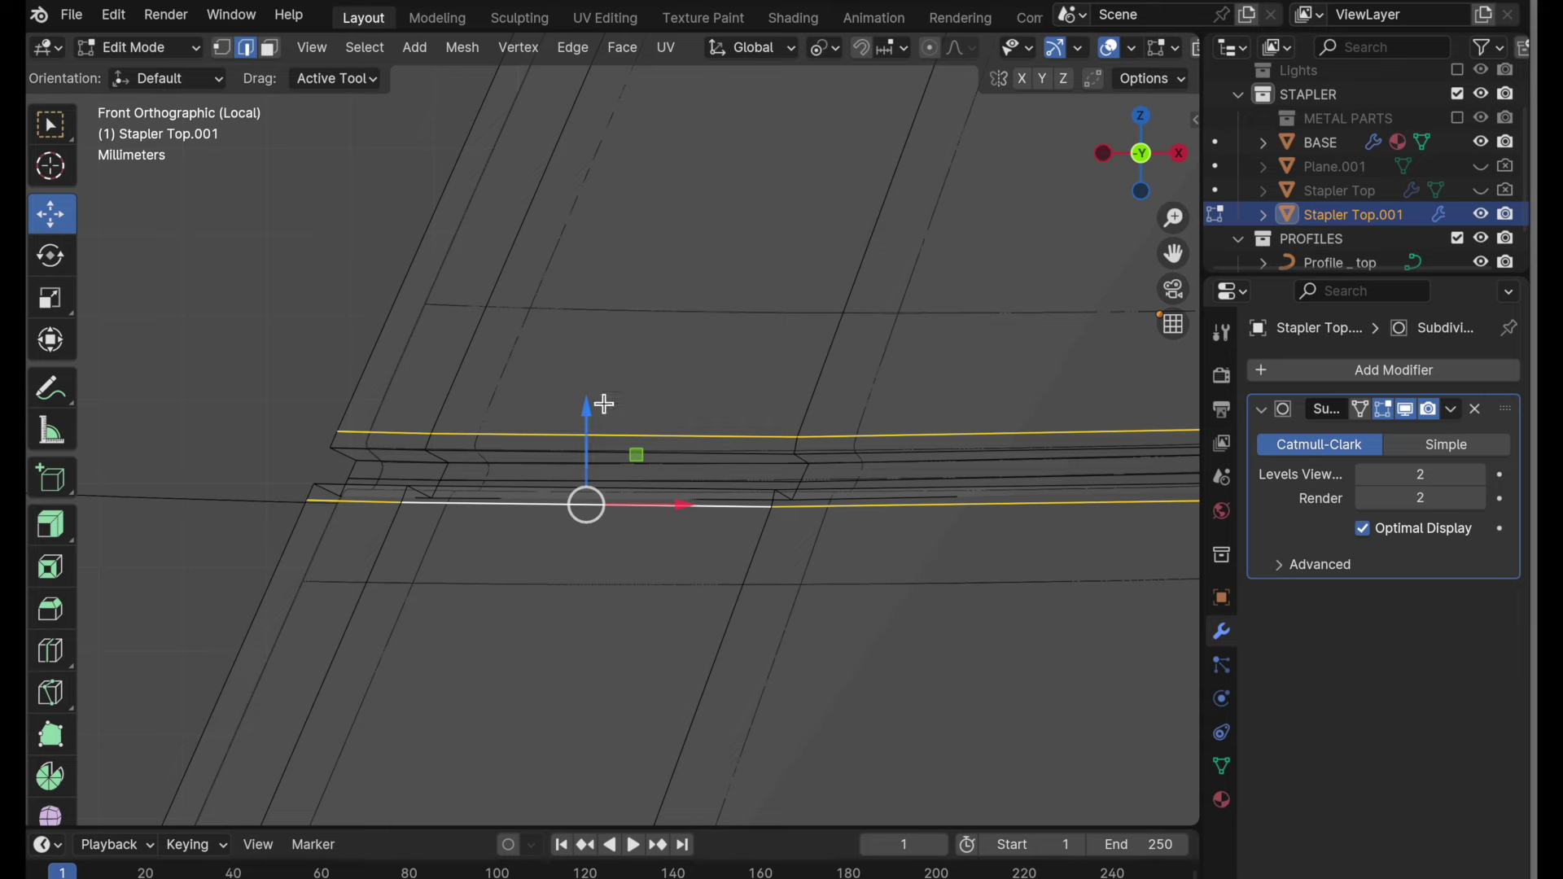
pyautogui.scroll(-6, 729, 294)
pyautogui.keyDown('shift'); pyautogui.moveTo(1187, 392); pyautogui.dragTo(86, 717, button='middle'); pyautogui.keyUp('shift')
pyautogui.keyDown('ctrl'); pyautogui.moveTo(743, 554); pyautogui.dragTo(836, 413, button='middle'); pyautogui.keyUp('ctrl')
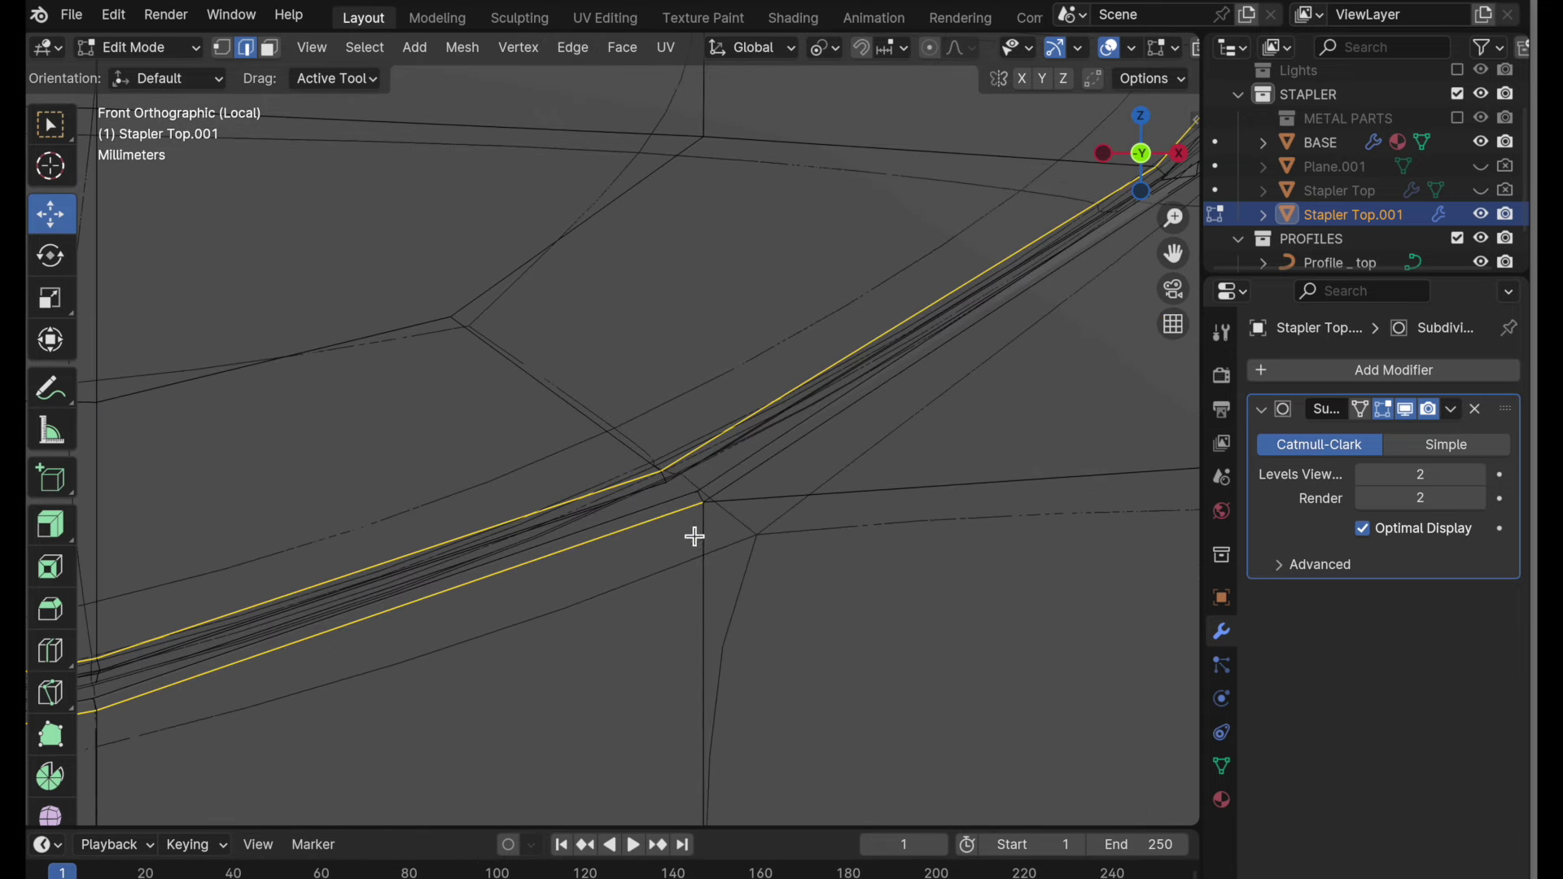
pyautogui.keyDown('ctrl'); pyautogui.moveTo(692, 475); pyautogui.dragTo(572, 615, button='middle'); pyautogui.keyUp('ctrl')
pyautogui.keyDown('shift'); pyautogui.moveTo(572, 614); pyautogui.dragTo(1099, 544, button='middle'); pyautogui.keyUp('shift')
pyautogui.keyDown('shift'); pyautogui.moveTo(446, 573); pyautogui.dragTo(881, 548, button='middle'); pyautogui.keyUp('shift')
pyautogui.keyDown('ctrl'); pyautogui.moveTo(573, 551); pyautogui.dragTo(741, 326, button='middle'); pyautogui.keyUp('ctrl')
pyautogui.click(439, 369)
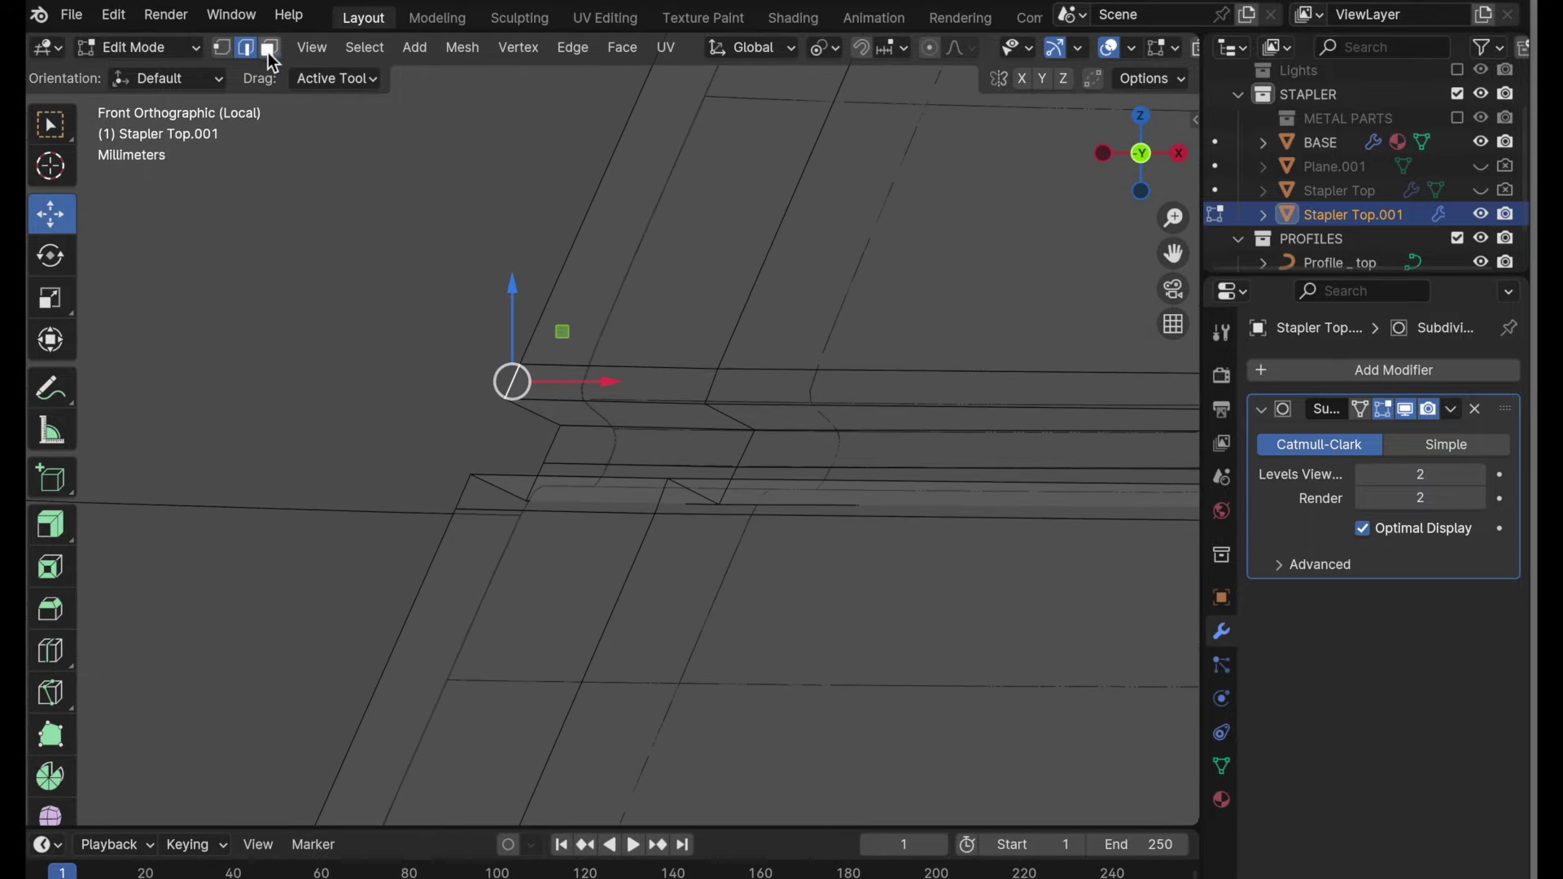
# - Select the two face loops of the groove floor and grow the selection by one step to cover the groove walls and rims
pyautogui.click(269, 47)
pyautogui.click(557, 450)
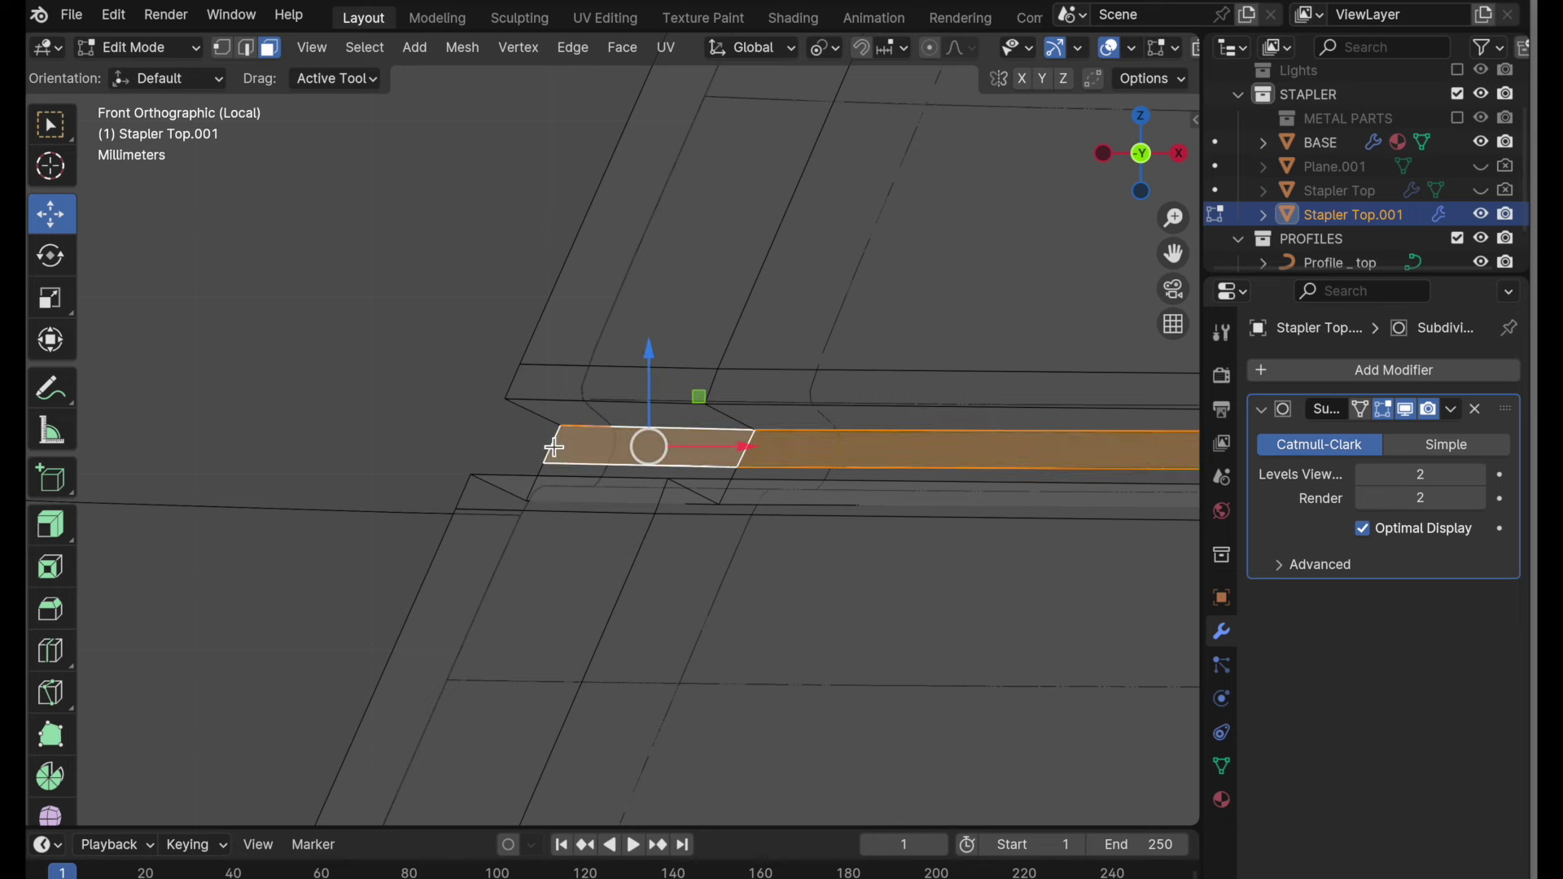
pyautogui.moveTo(575, 450); pyautogui.dragTo(550, 498, button='middle')
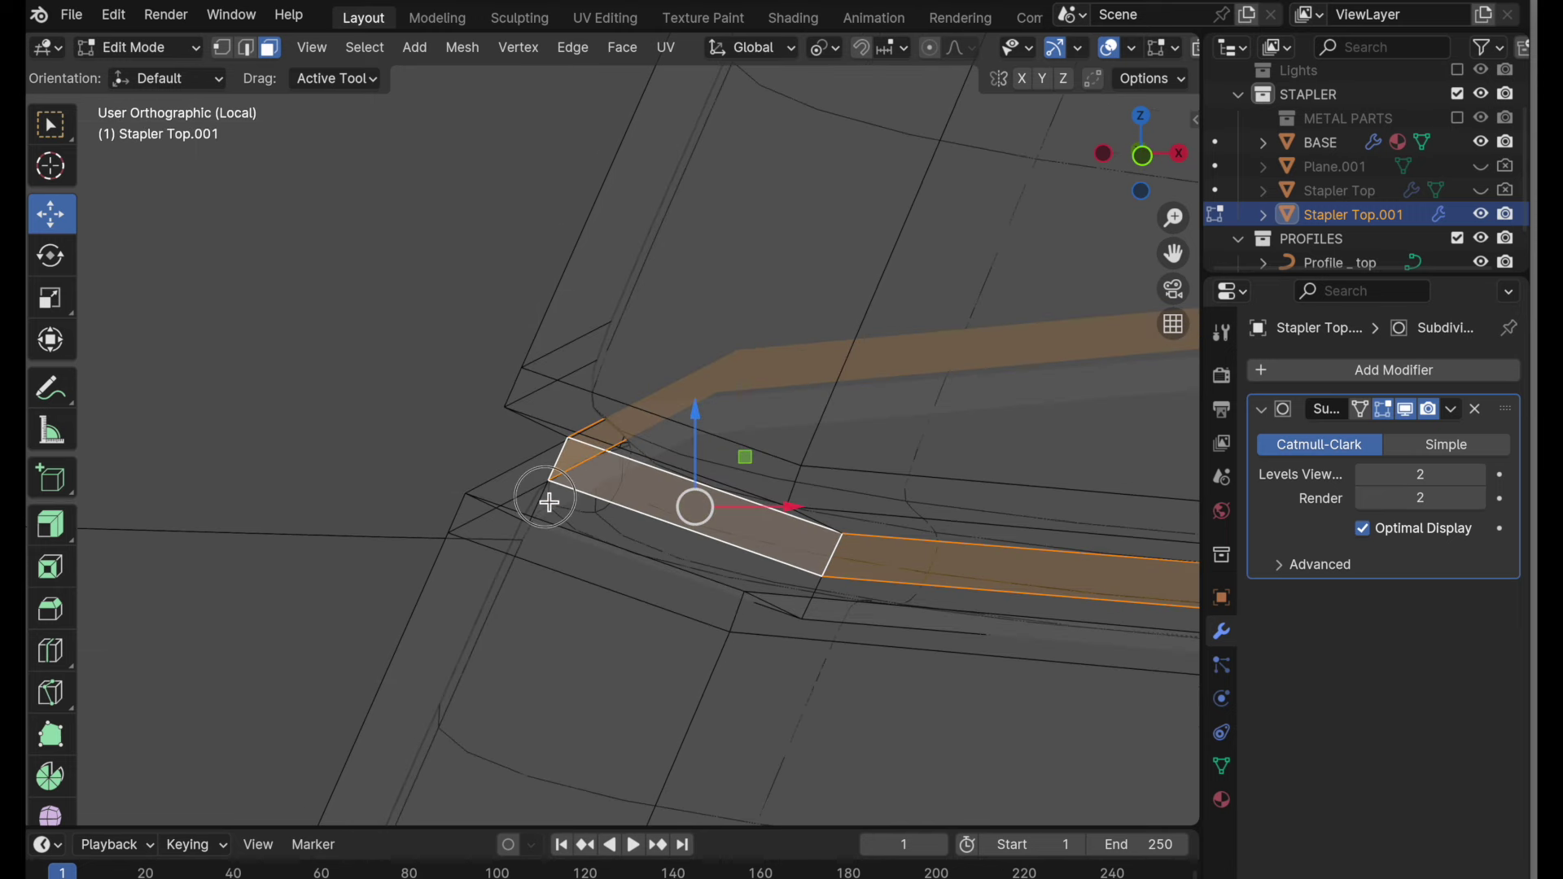
pyautogui.keyDown('alt'); pyautogui.keyDown('shift'); pyautogui.click(545, 498); pyautogui.keyUp('shift'); pyautogui.keyUp('alt')
pyautogui.moveTo(674, 479); pyautogui.dragTo(680, 475, button='middle')
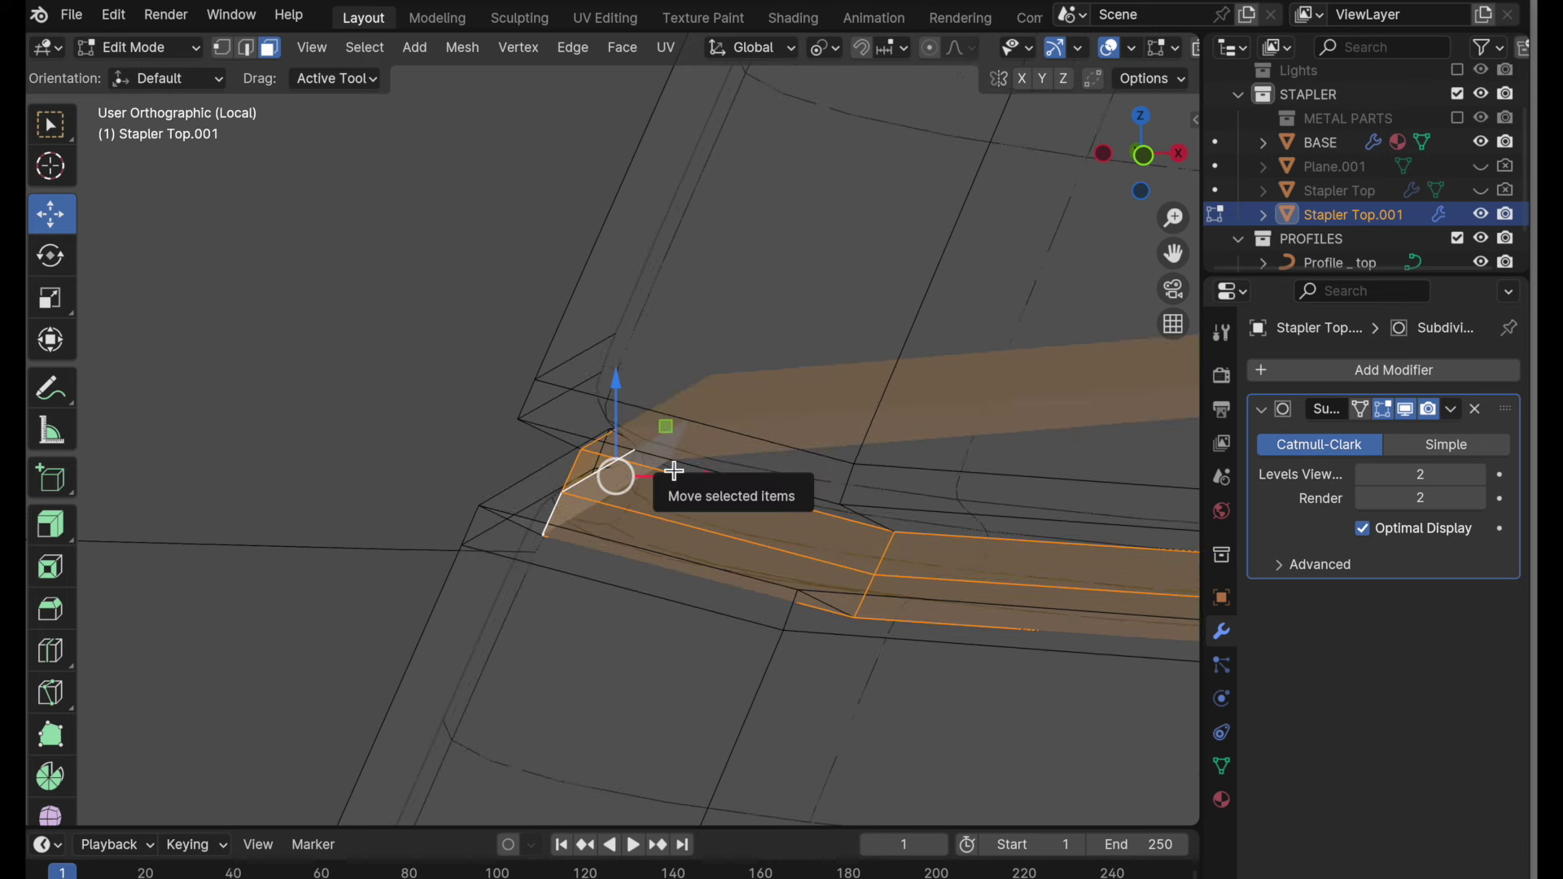
pyautogui.press('ctrl+KP_Add')
pyautogui.moveTo(674, 472); pyautogui.dragTo(540, 390, button='middle')
# - Convert the groove's face selection into its boundary edge loops and return to the front view
pyautogui.click(365, 47)
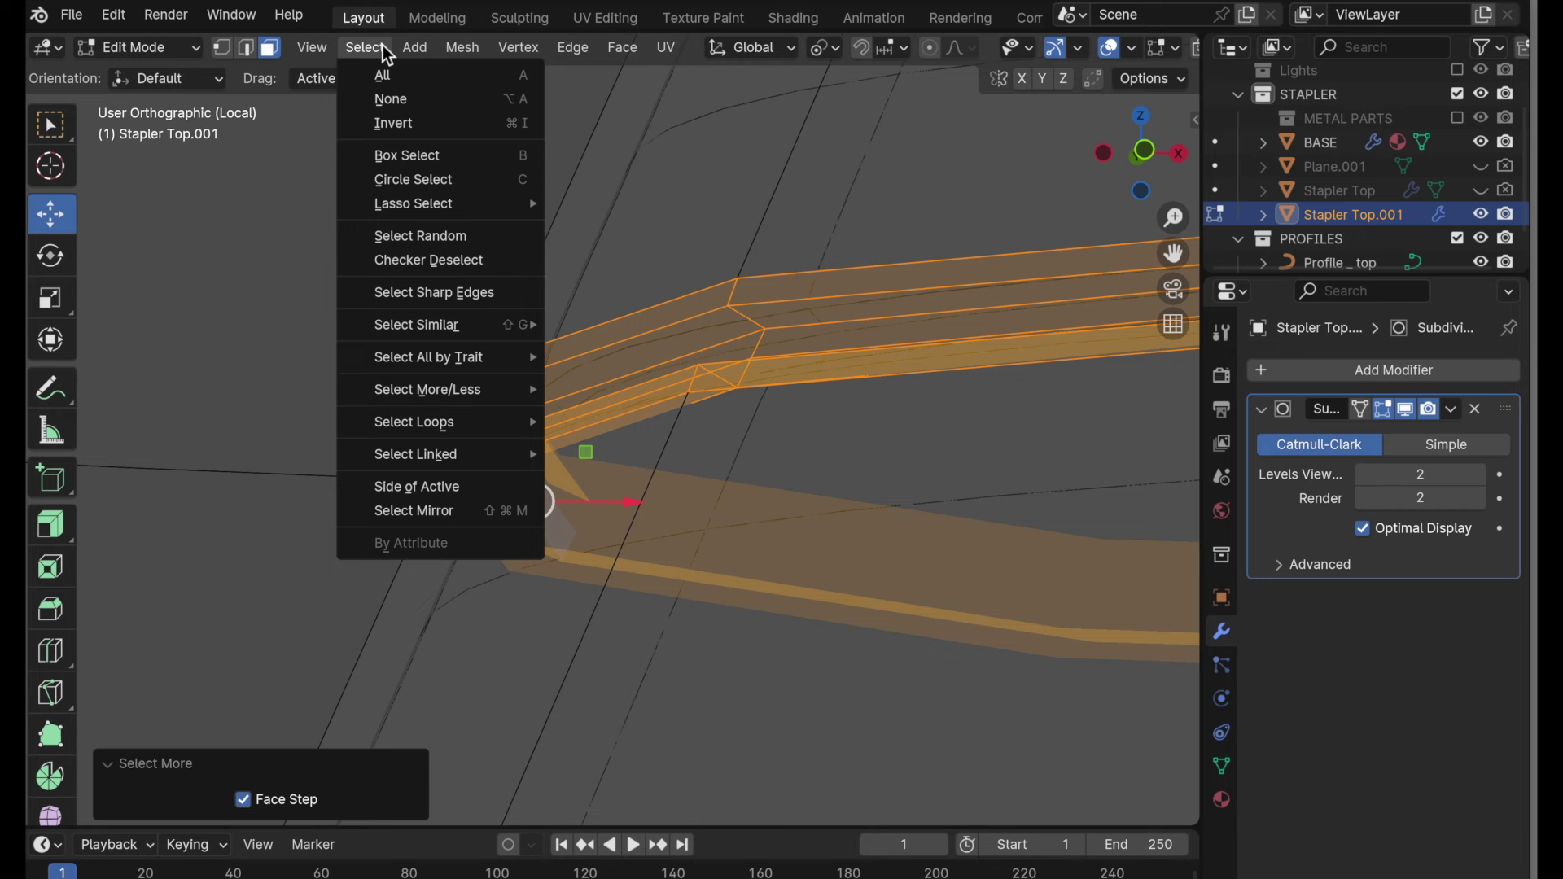
pyautogui.moveTo(467, 423)
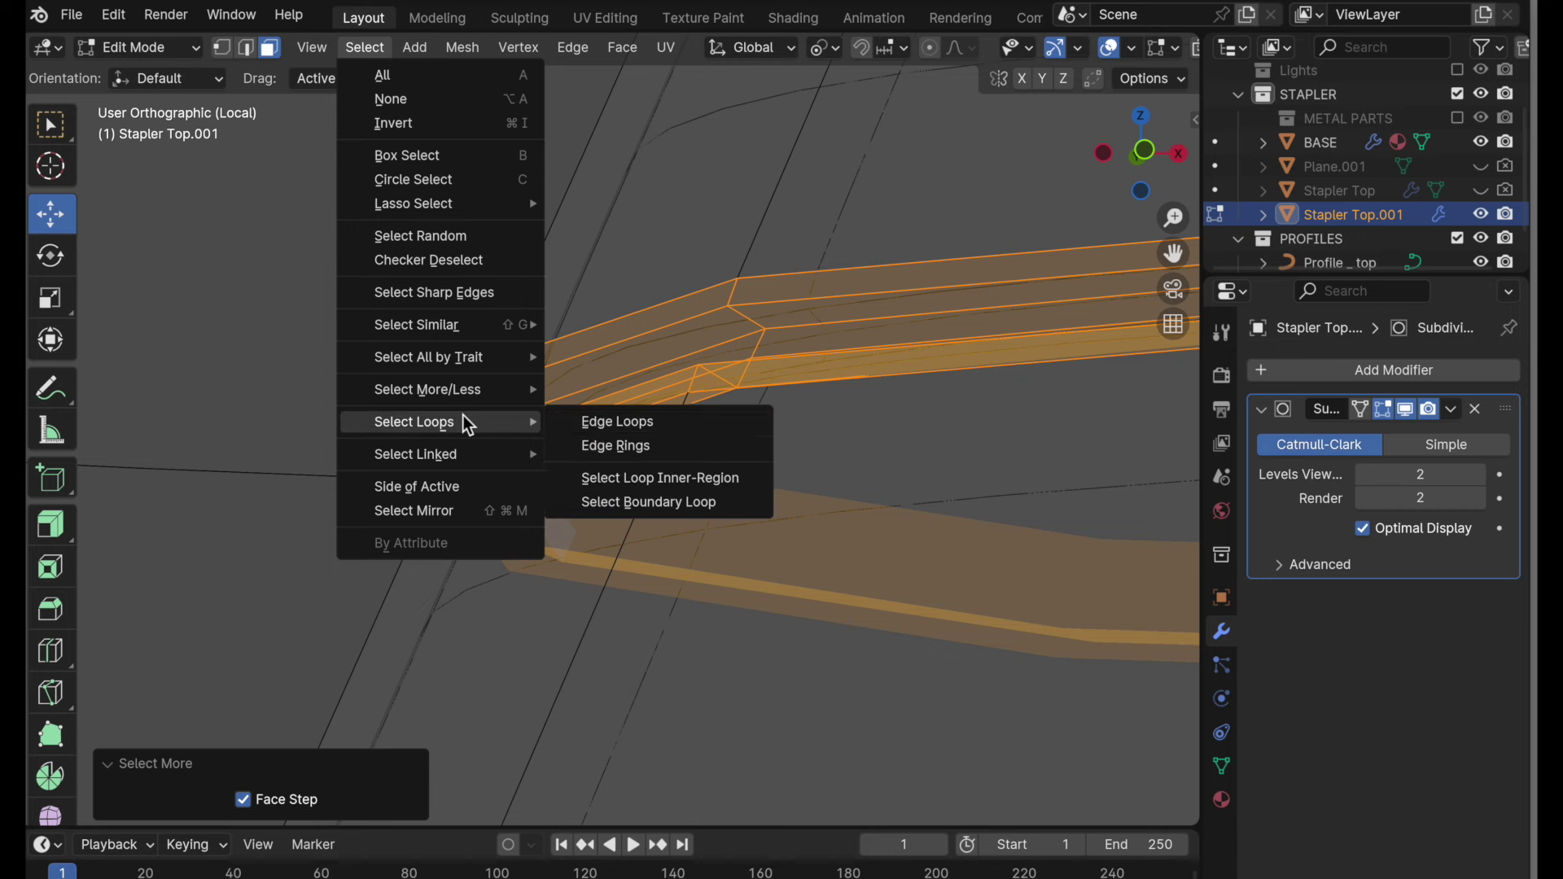
pyautogui.click(620, 504)
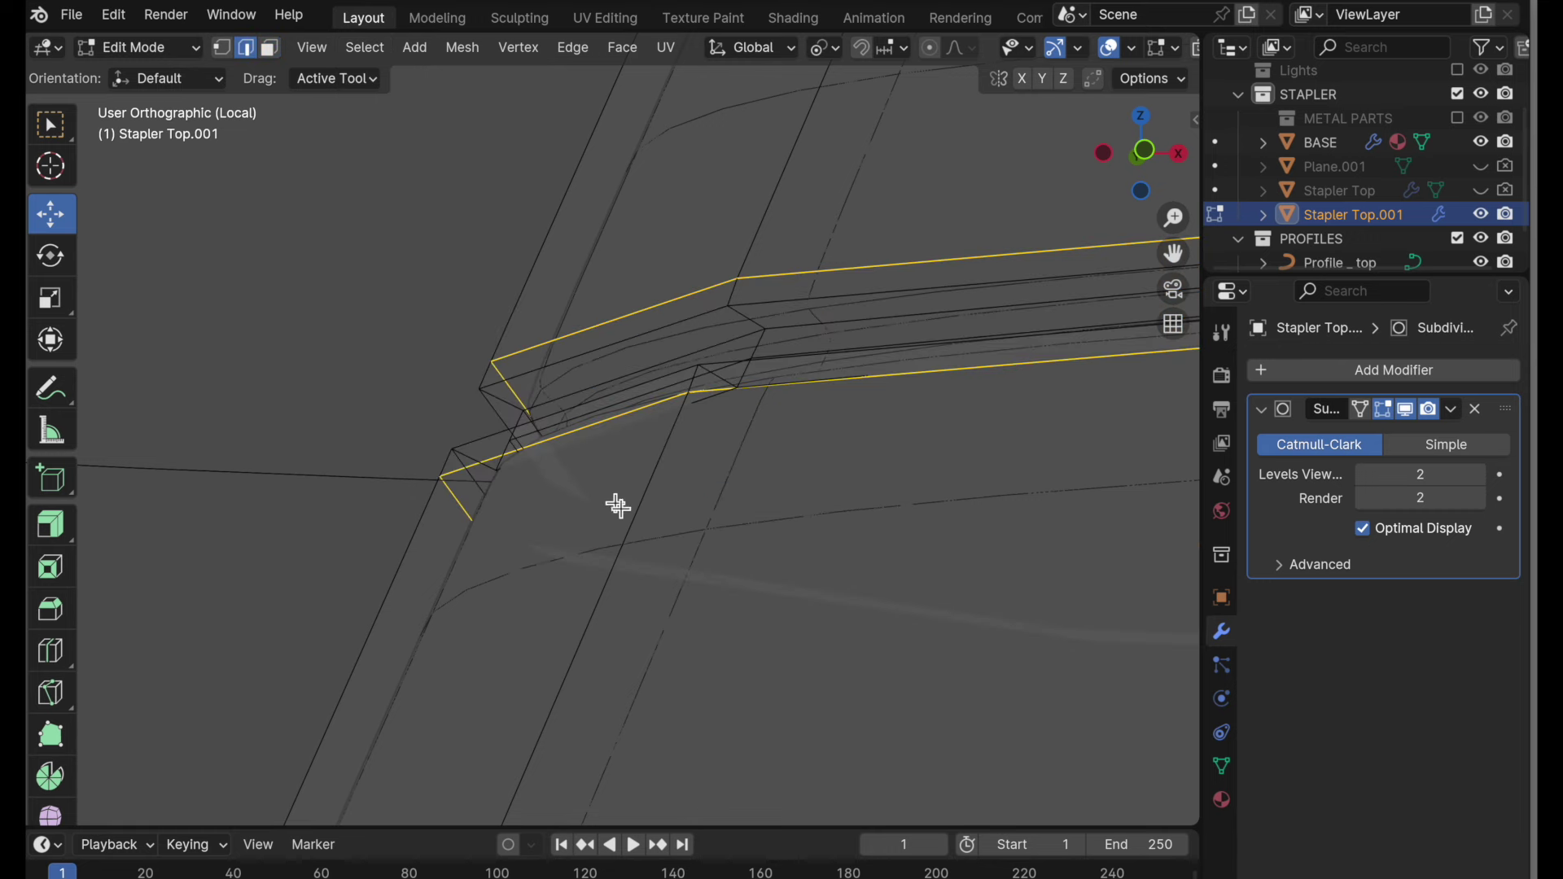
pyautogui.click(1143, 151)
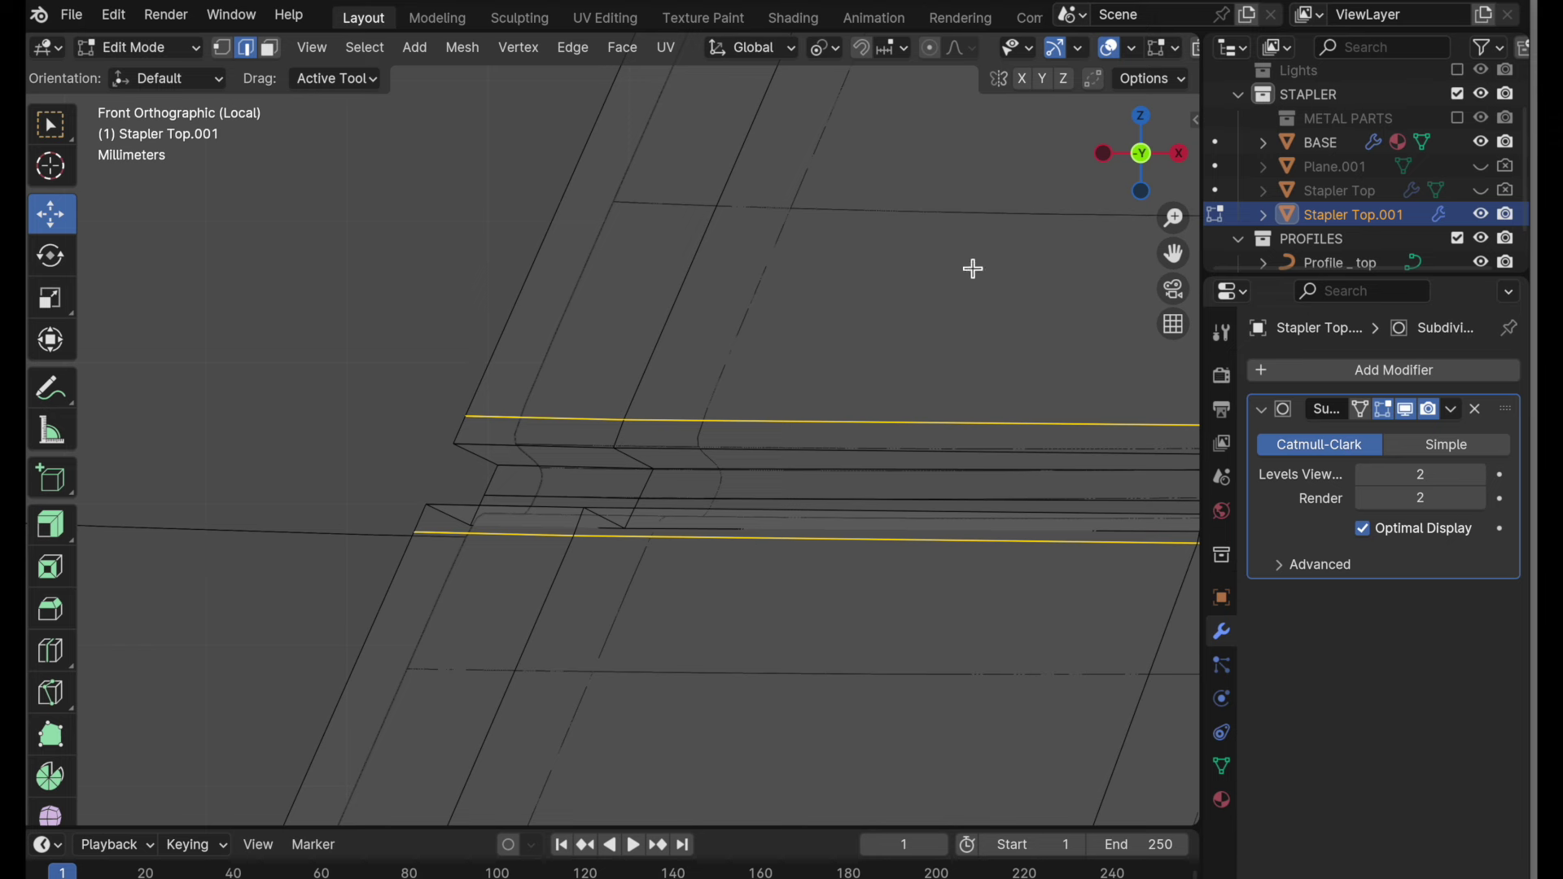
# - Set the Mean Crease of the groove's boundary edge loops to 1.00
pyautogui.press('n')
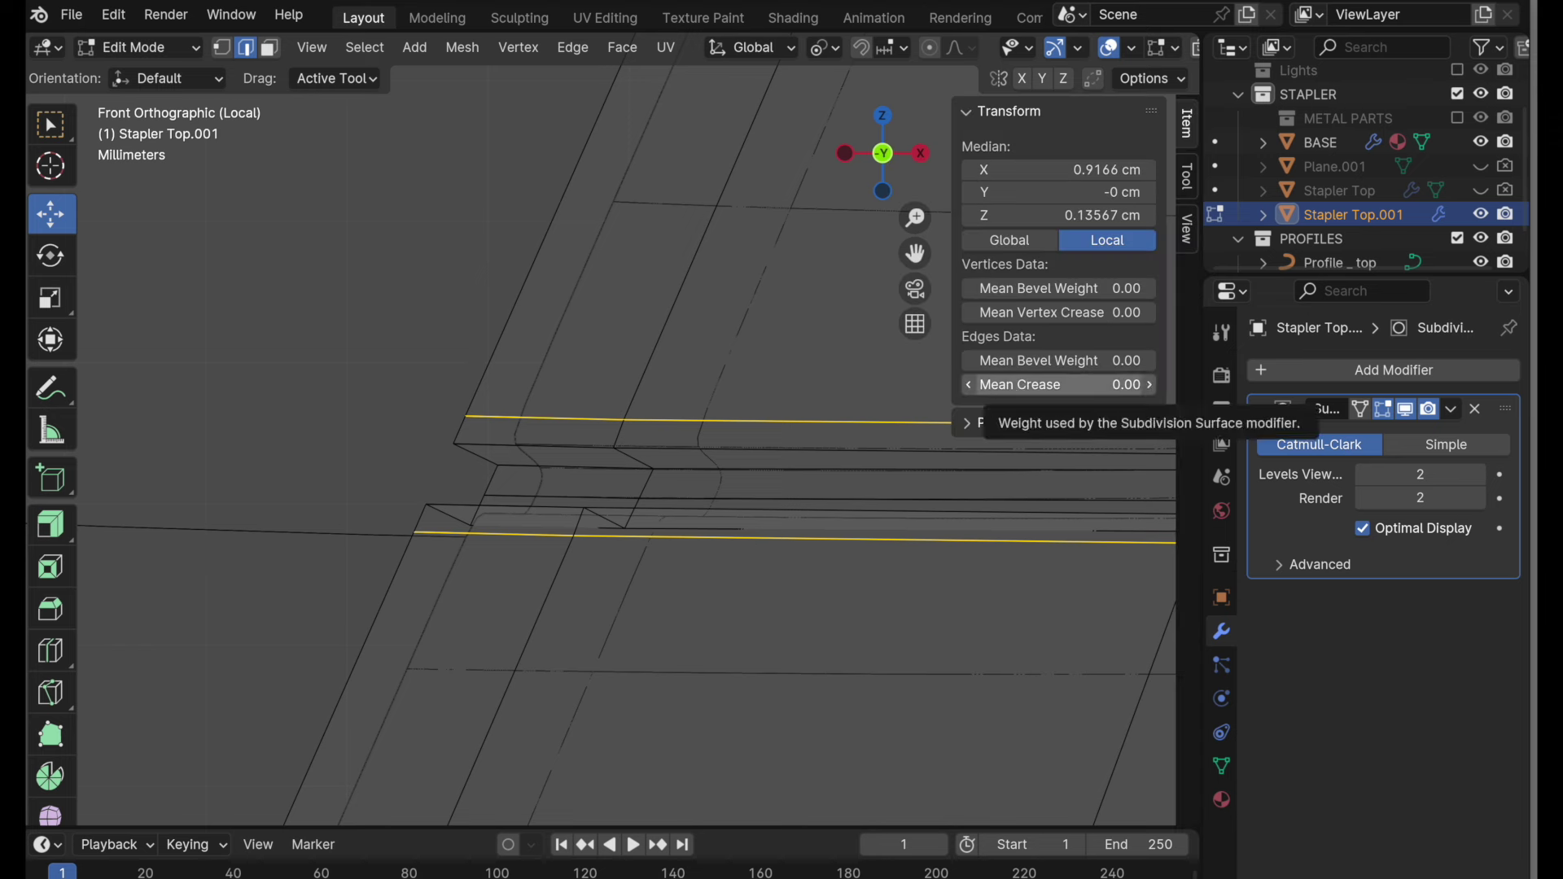
pyautogui.click(1010, 389)
pyautogui.write('1')
pyautogui.press('Return')
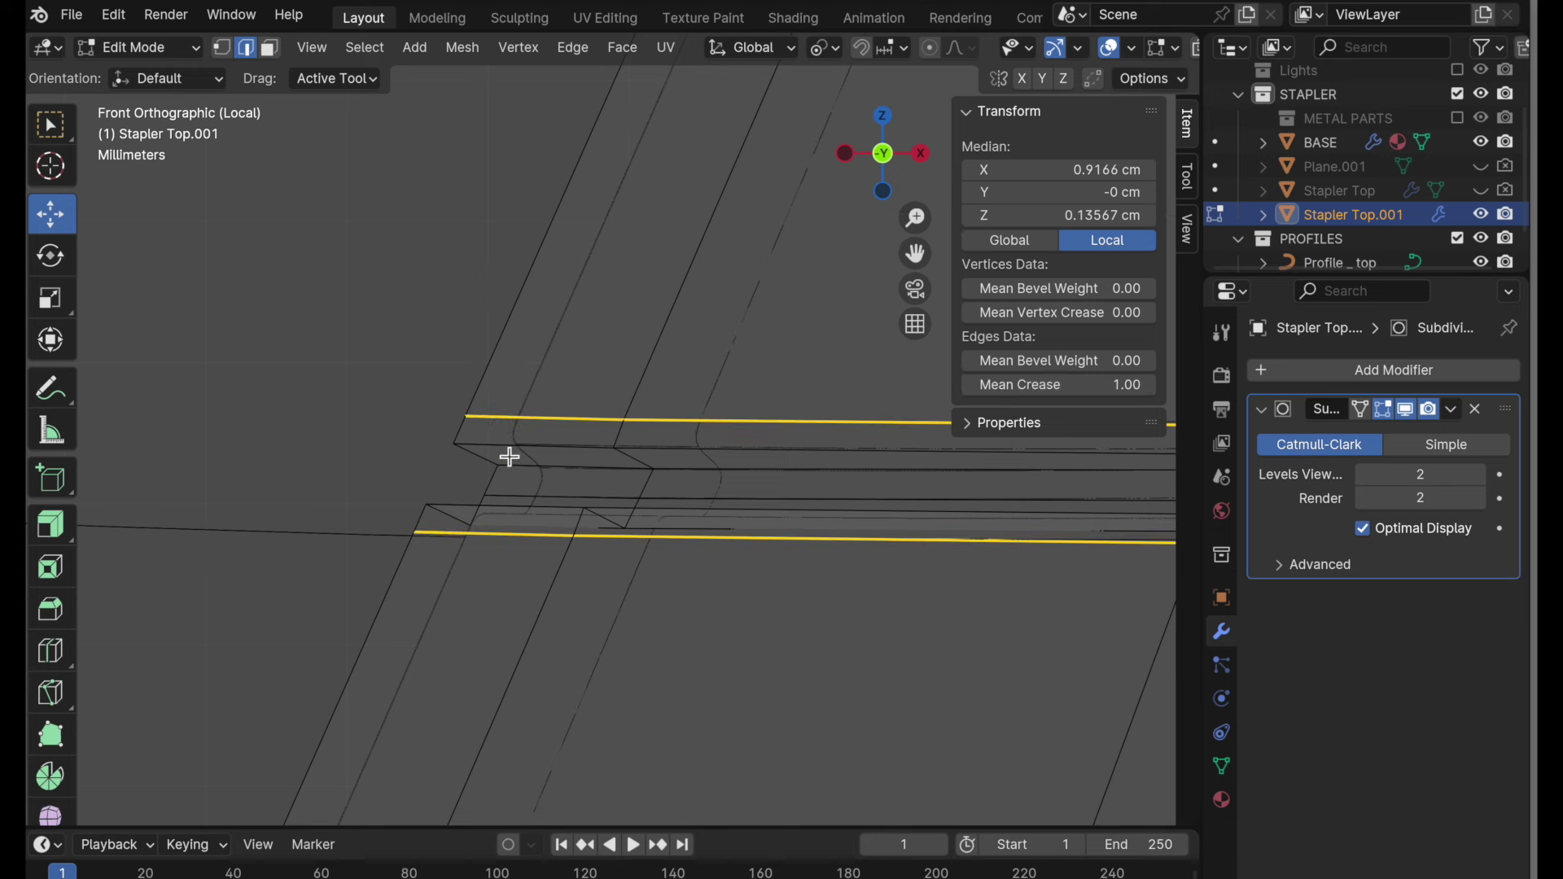
pyautogui.click(1415, 531)
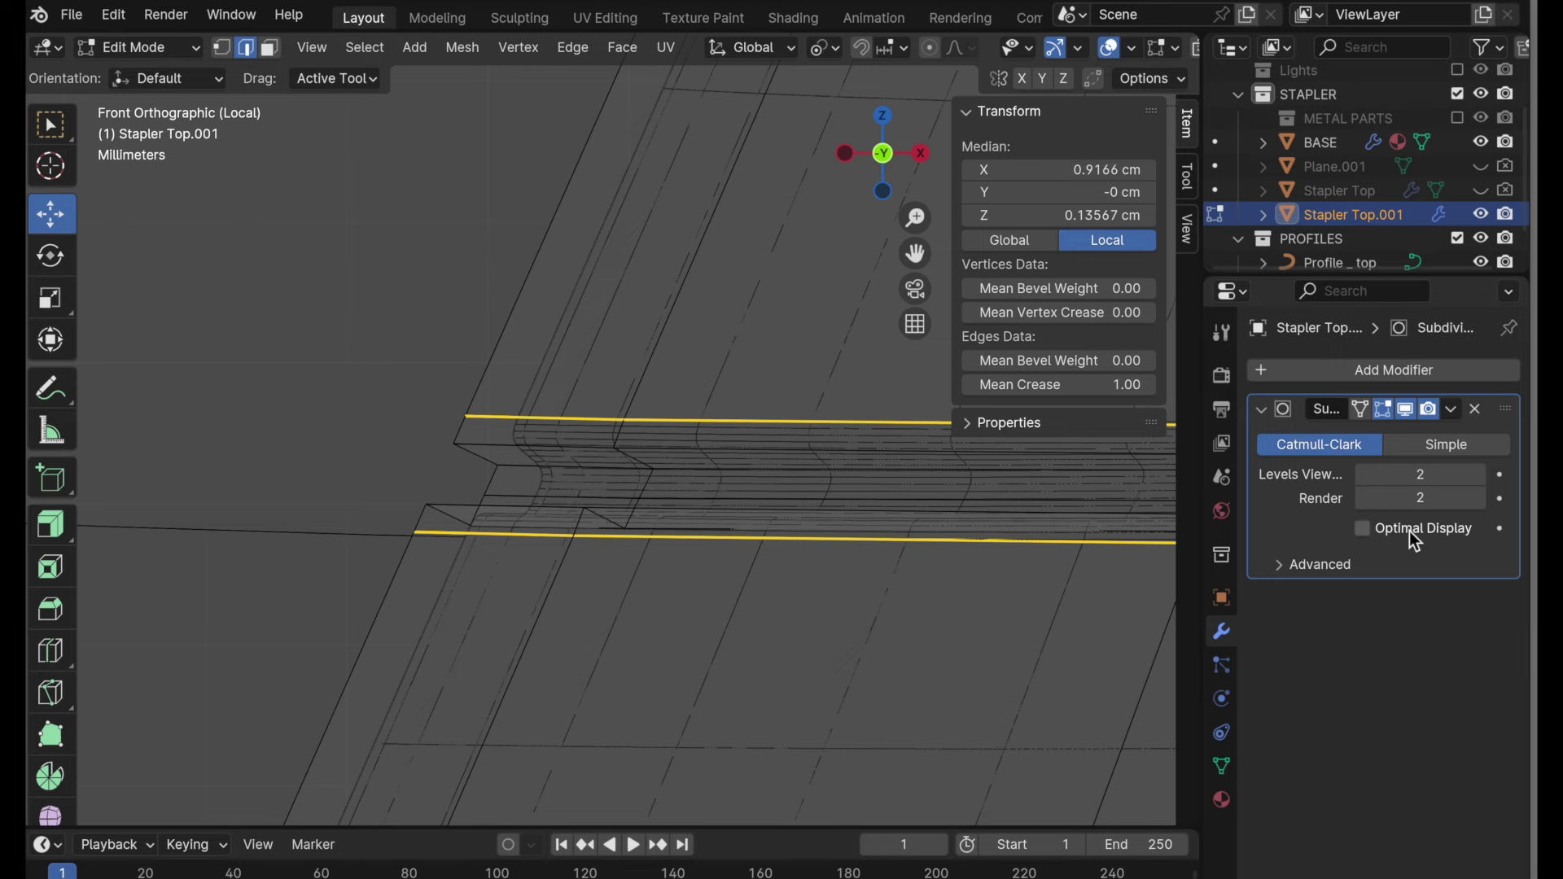
pyautogui.click(1415, 530)
pyautogui.scroll(-4, 651, 489)
pyautogui.press('c')
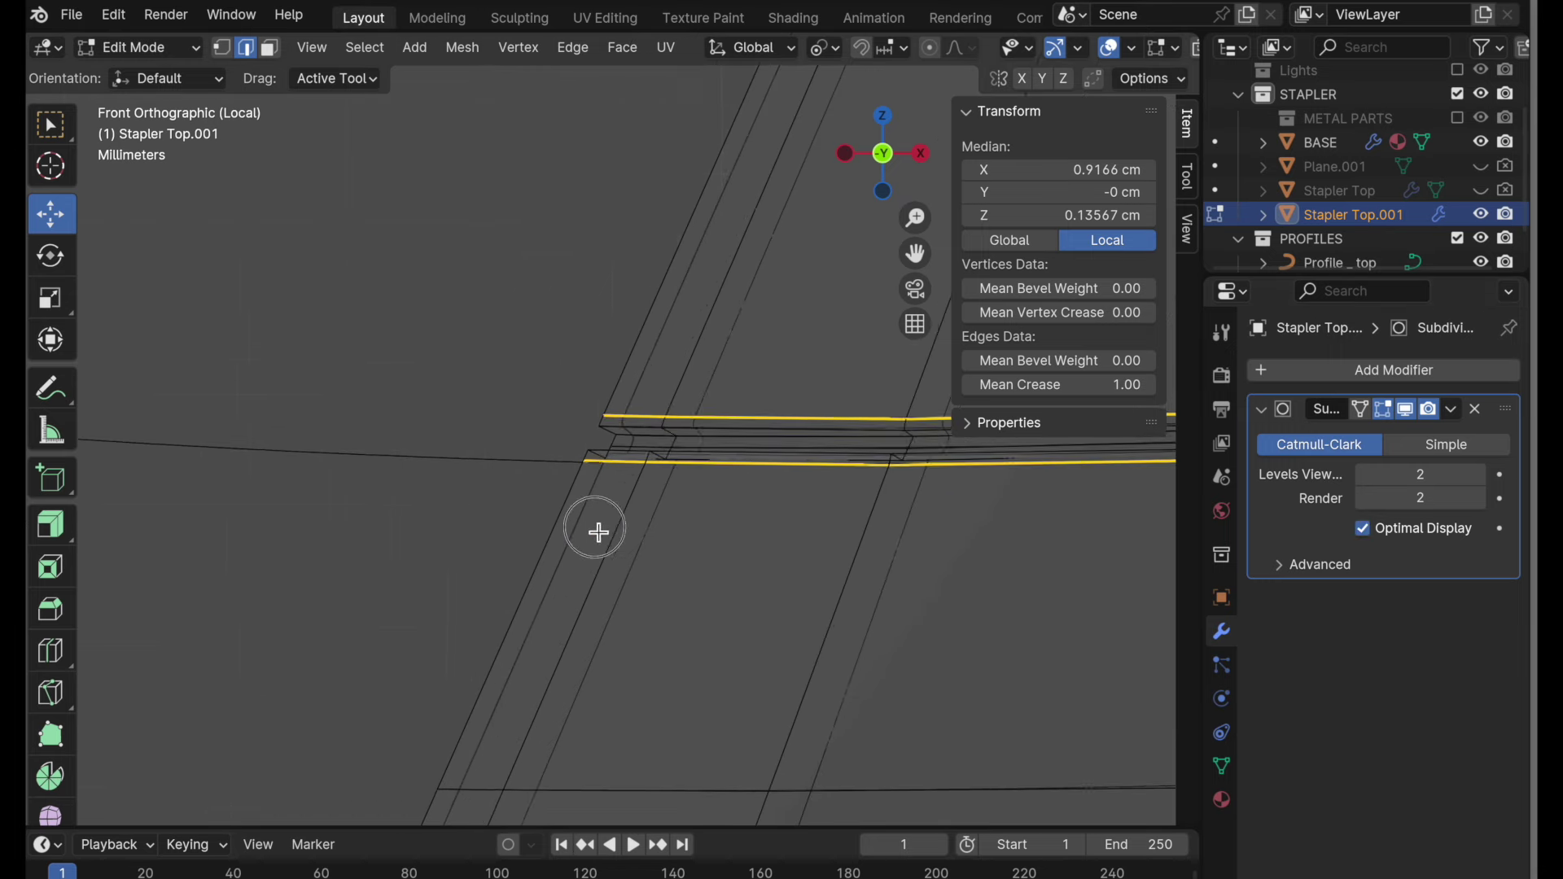
pyautogui.scroll(-3, 643, 537)
pyautogui.press('Escape')
# - Return to Object Mode, check the creased groove in Solid shading and exit Local View
pyautogui.moveTo(698, 524)
pyautogui.mouseDown(button='middle')
pyautogui.moveTo(443, 565)
pyautogui.moveTo(621, 589)
pyautogui.moveTo(499, 572)
pyautogui.mouseUp(button='middle')
pyautogui.press('Tab')
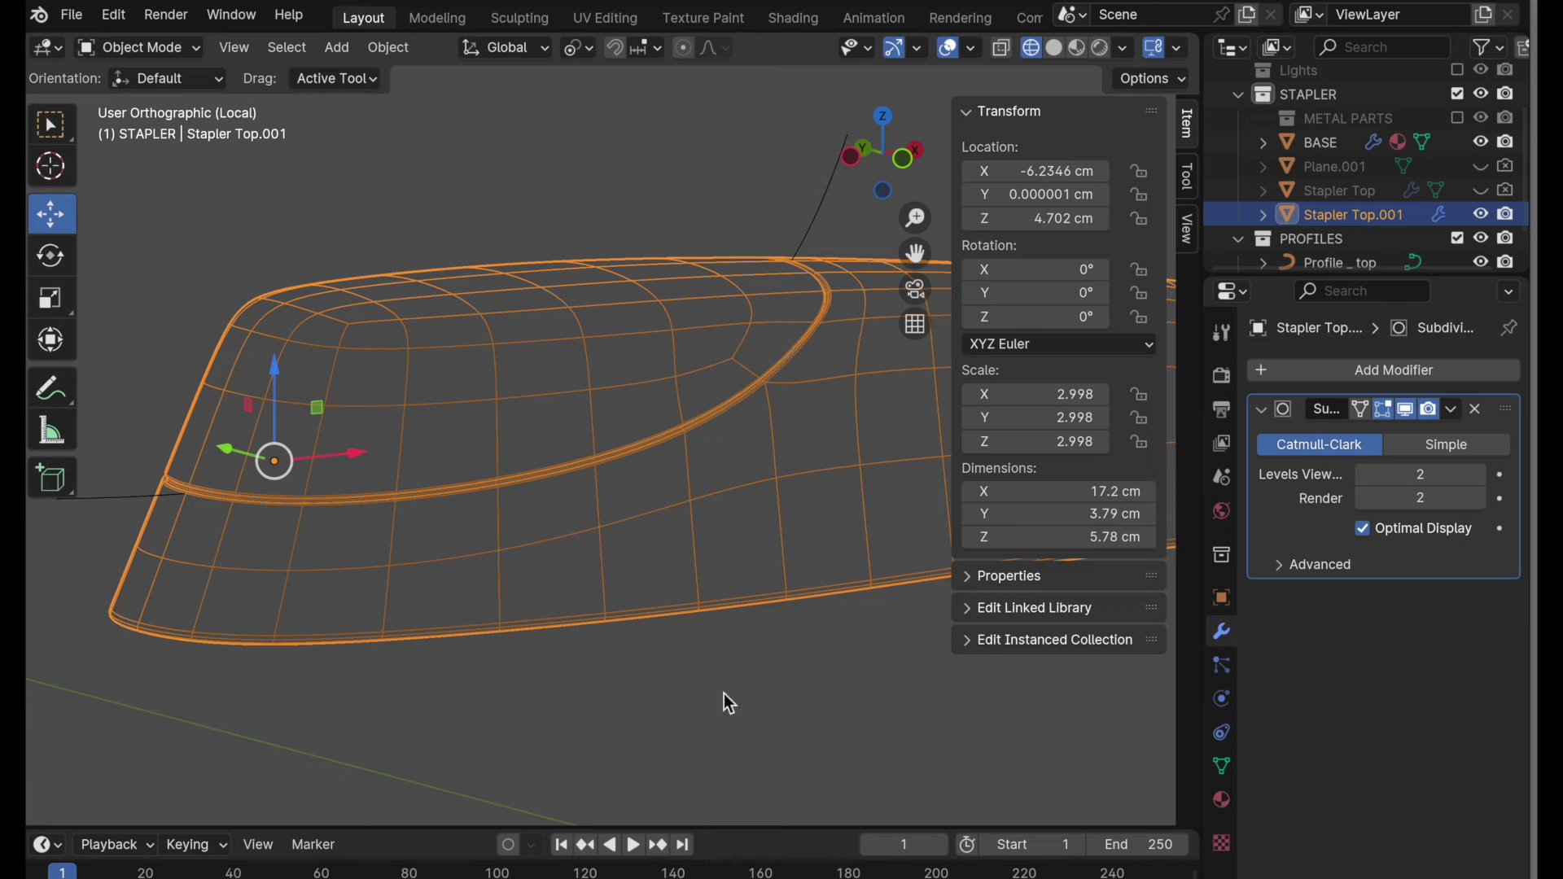
pyautogui.click(1054, 47)
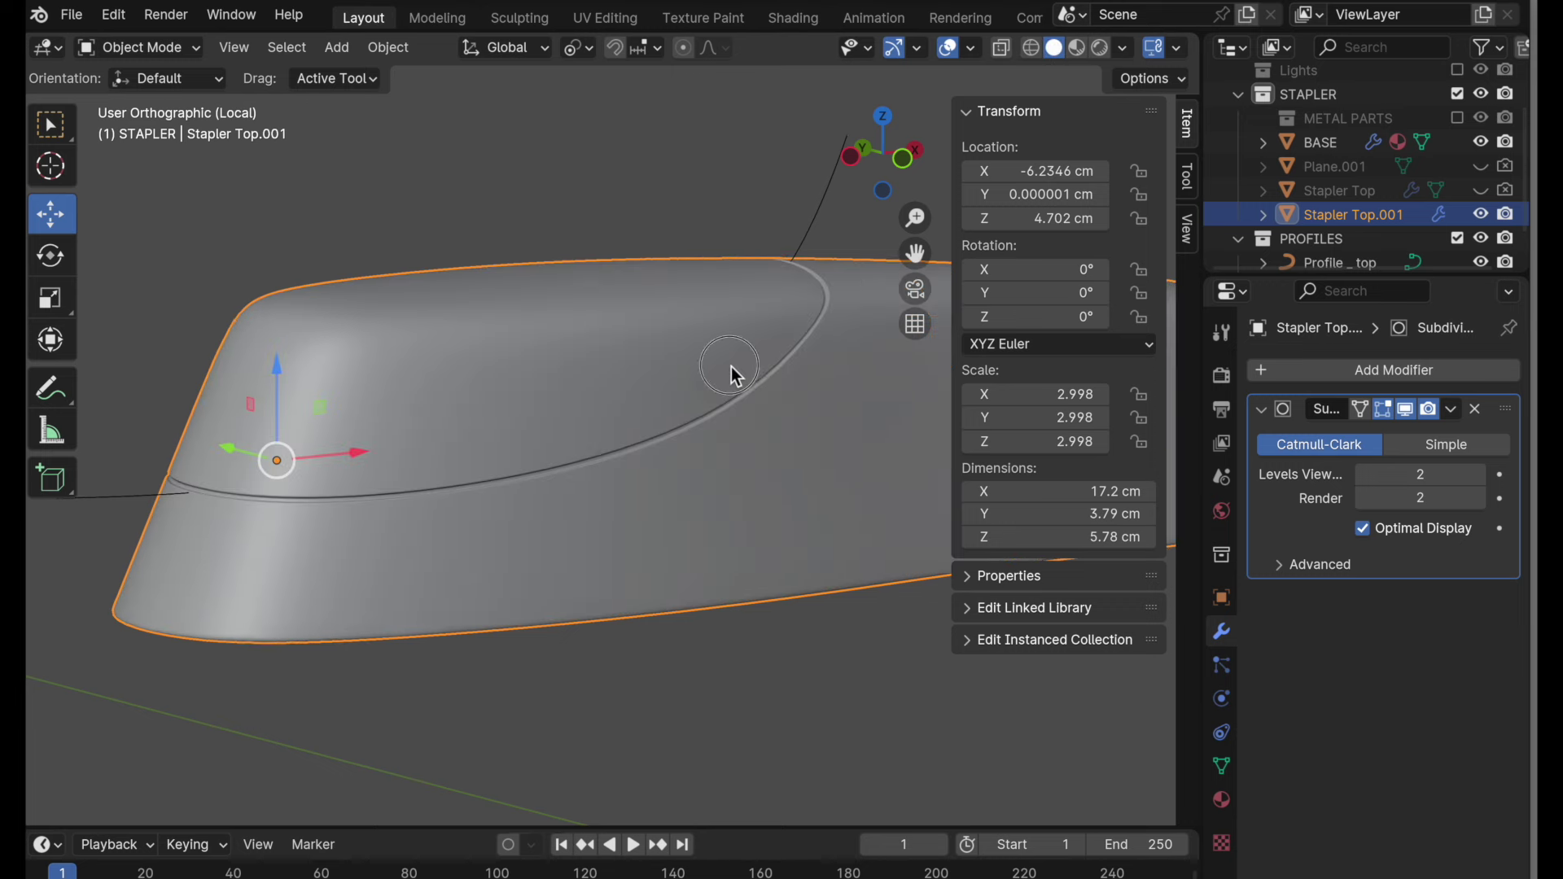
pyautogui.moveTo(760, 385)
pyautogui.mouseDown(button='middle')
pyautogui.moveTo(677, 448)
pyautogui.moveTo(699, 448)
pyautogui.mouseUp(button='middle')
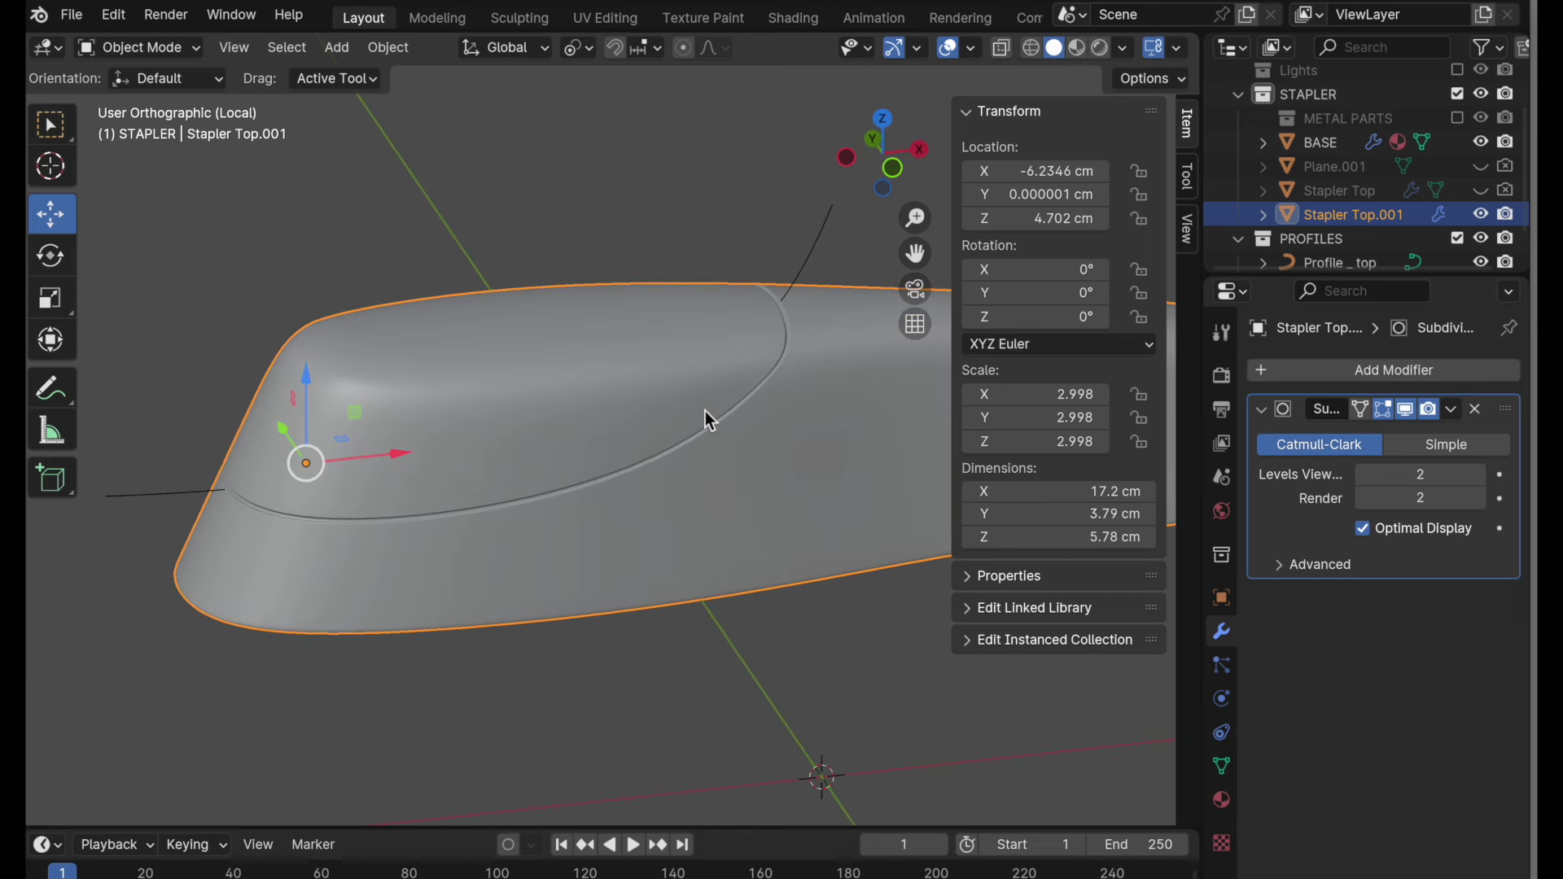
pyautogui.moveTo(769, 506); pyautogui.dragTo(665, 281, button='middle')
pyautogui.press('KP_Divide')
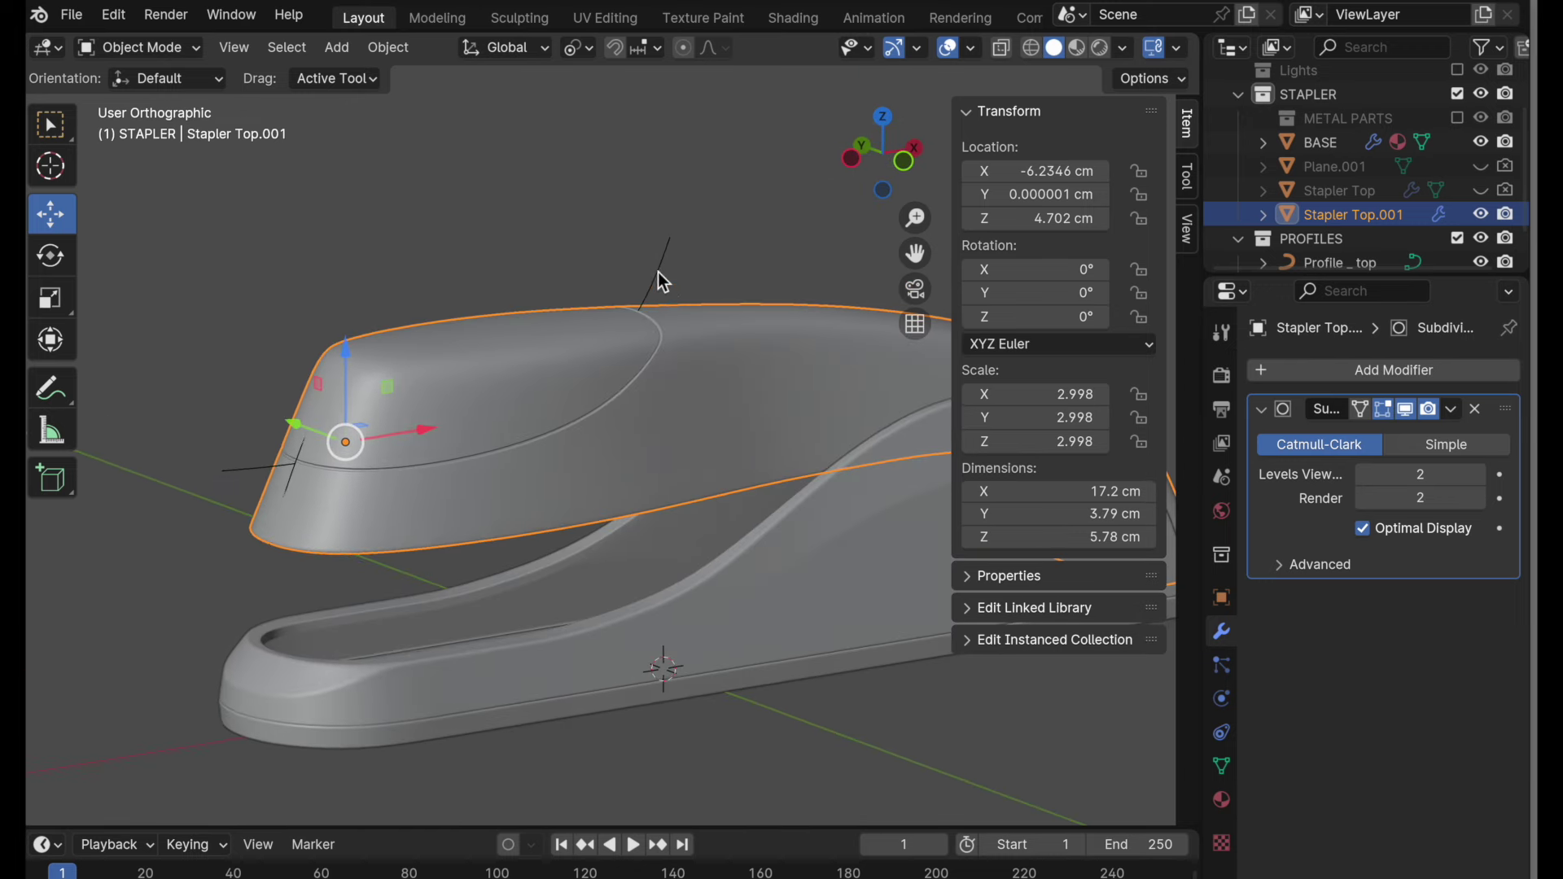
# - Delete the cutting curve that runs above the stapler's upper body
pyautogui.click(662, 275)
pyautogui.press('x')
pyautogui.click(656, 270)
# - Include the METAL PARTS collection in the view layer to show the complete stapler
pyautogui.moveTo(728, 376); pyautogui.dragTo(786, 529, button='middle')
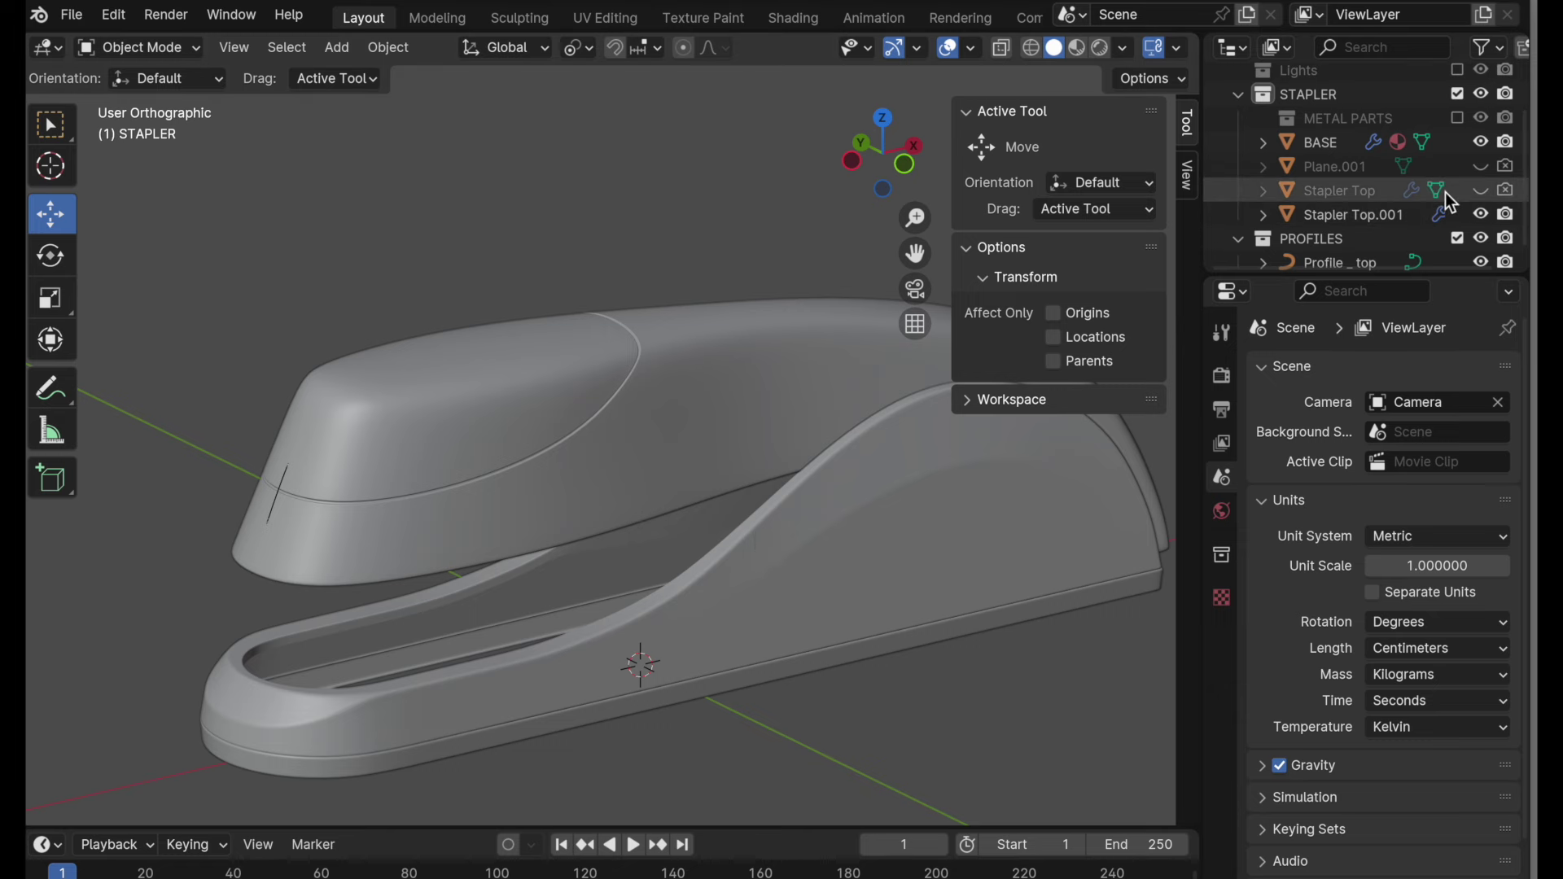
pyautogui.click(1458, 118)
pyautogui.moveTo(832, 627); pyautogui.dragTo(798, 611, button='middle')
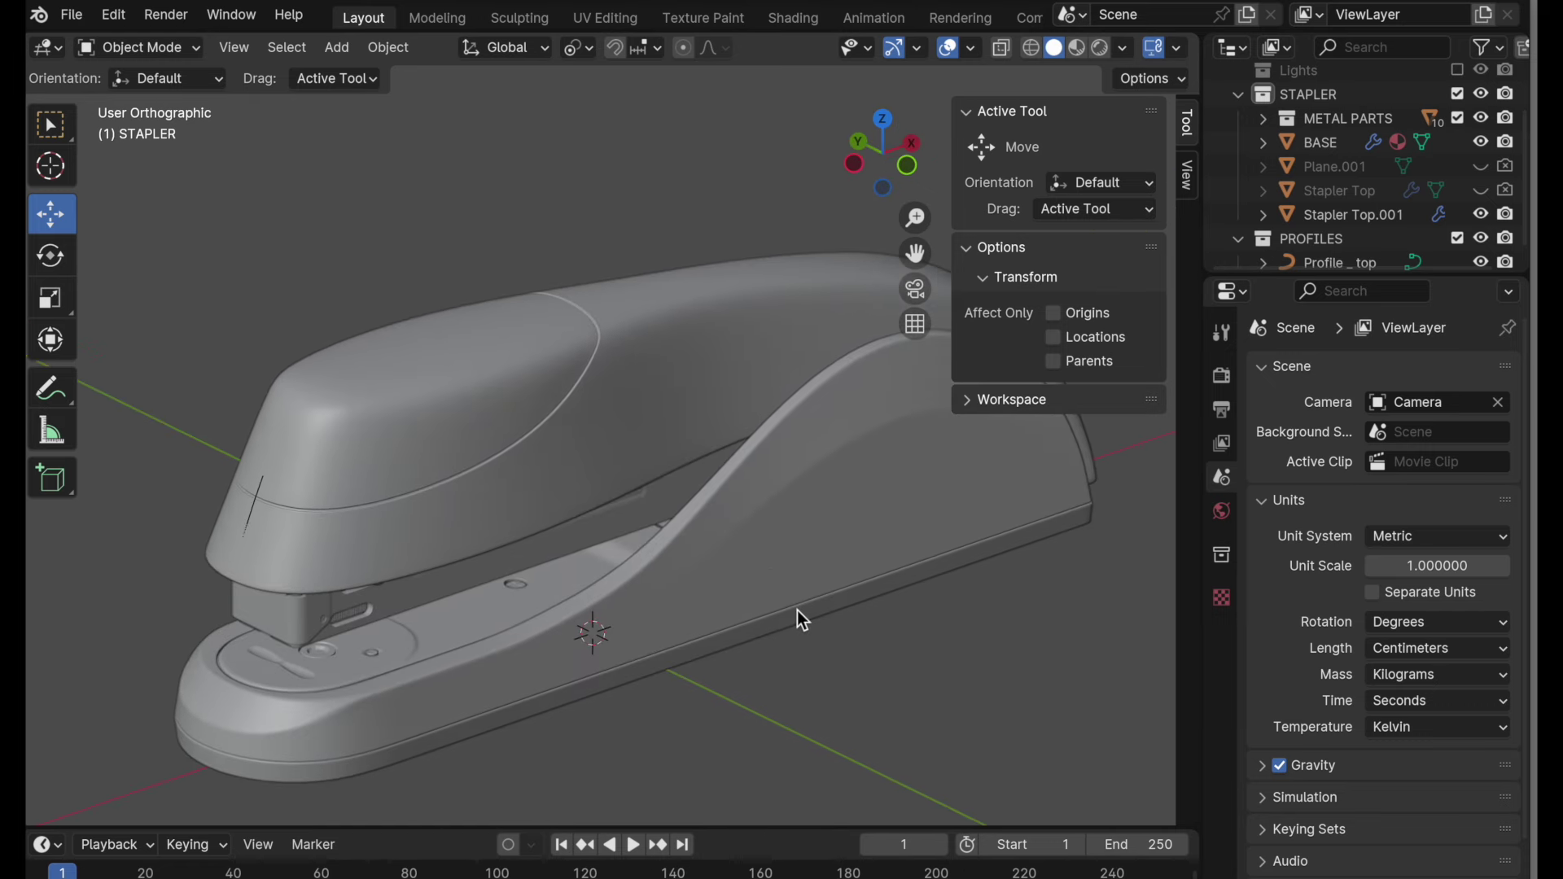